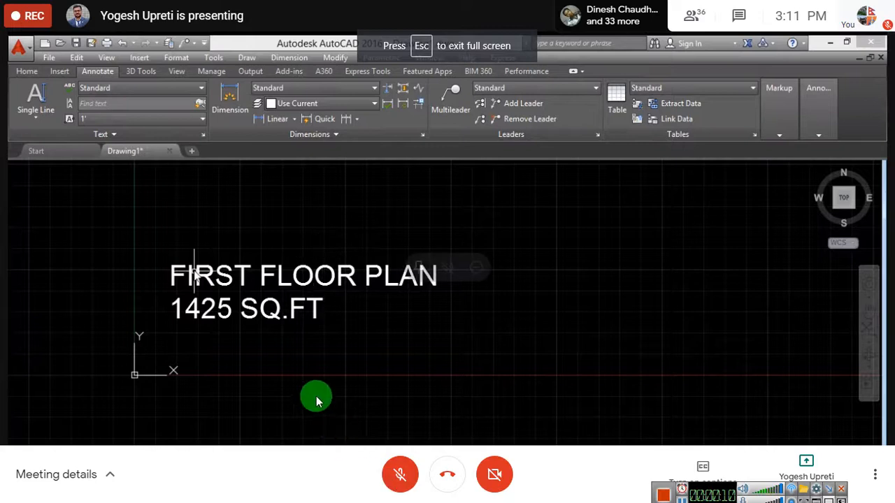
{"action": "left_click", "coordinate": [35, 120]}
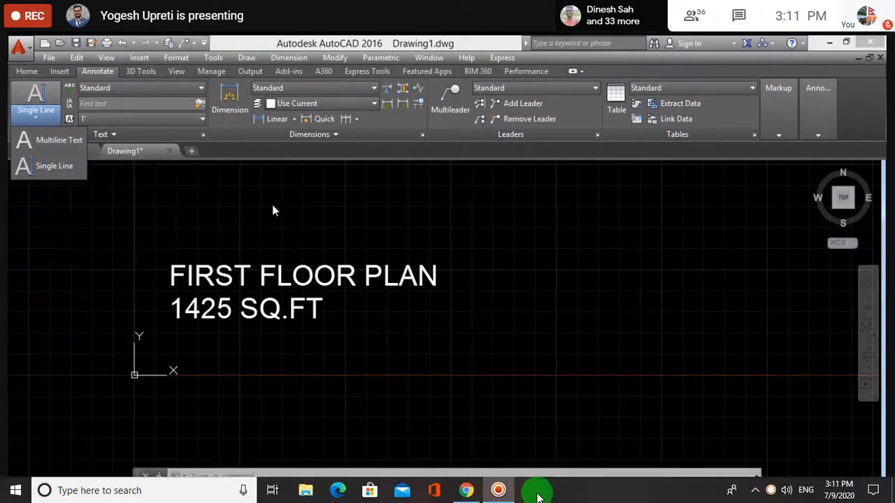
{"action": "left_click", "coordinate": [273, 210]}
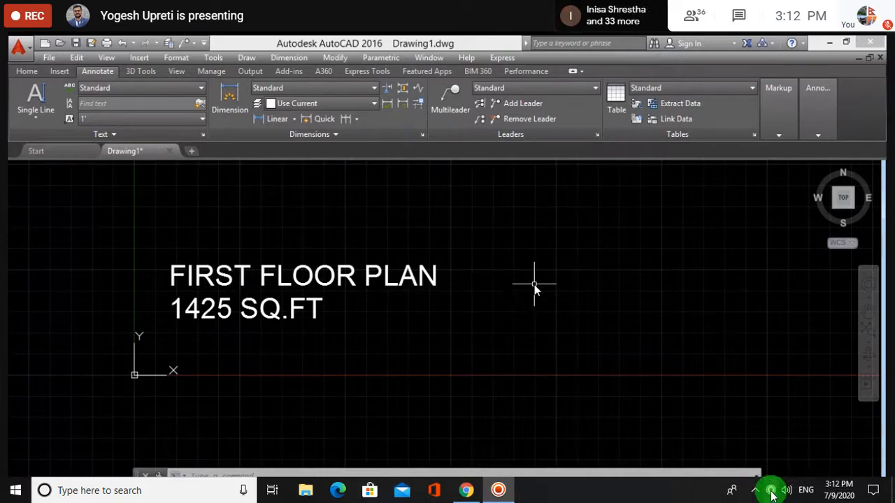
- Start a multiline text with 1' text height and define its box beside the existing floor plan label
{"action": "mouse_move", "coordinate": [498, 493]}
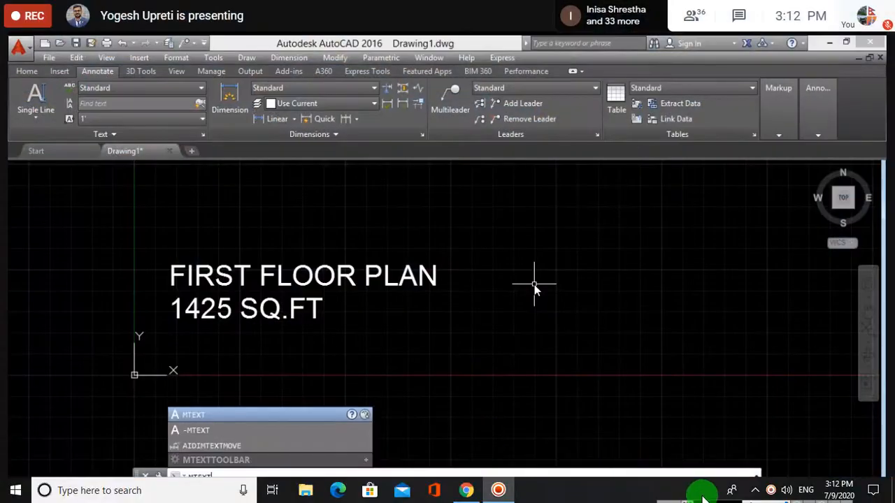
{"action": "key", "text": "Return"}
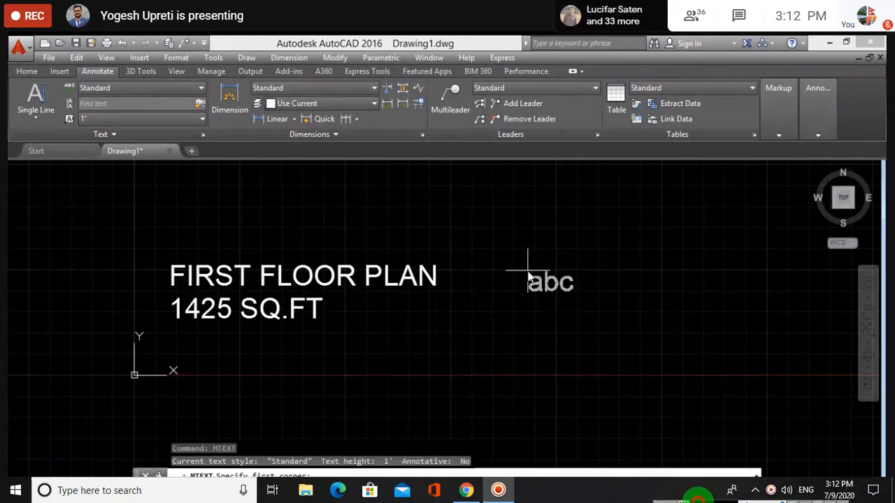
{"action": "mouse_move", "coordinate": [677, 431]}
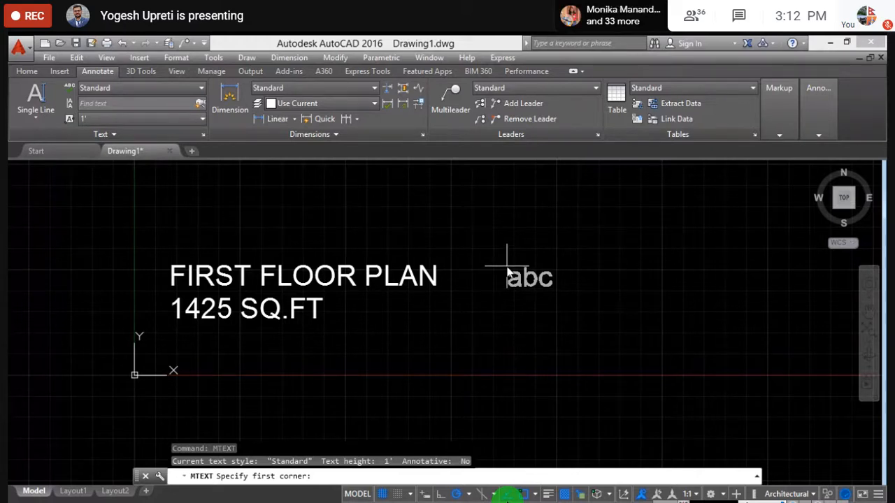
{"action": "left_click", "coordinate": [507, 267]}
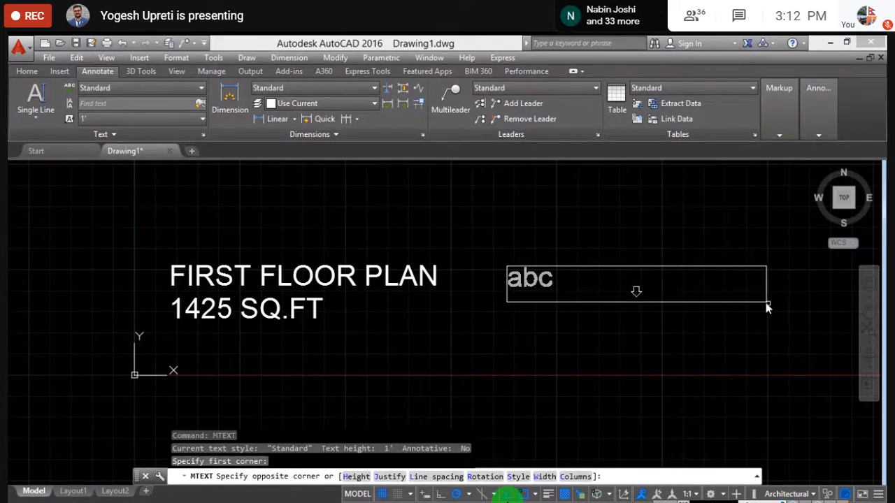
{"action": "left_click", "coordinate": [354, 477]}
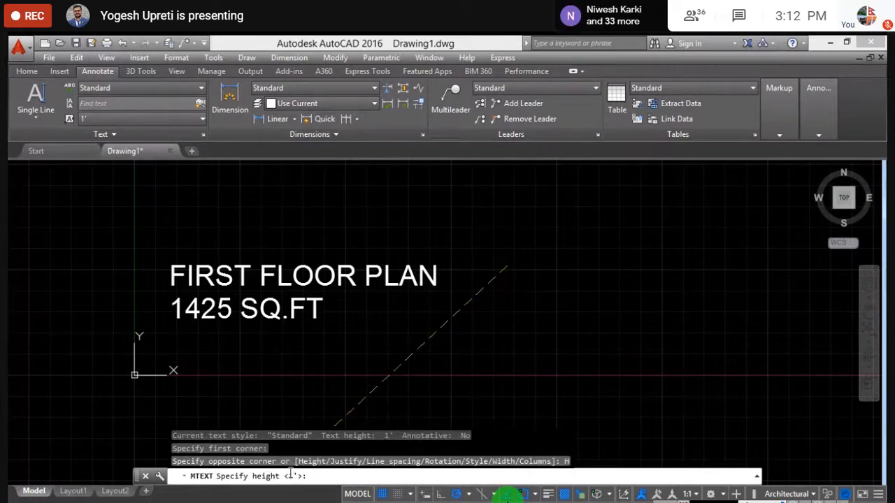
{"action": "key", "text": "Return"}
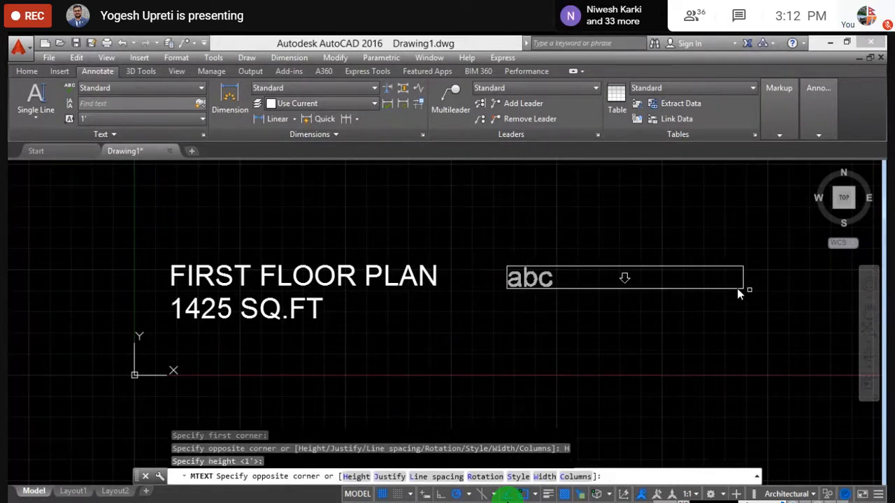
{"action": "left_click", "coordinate": [837, 312]}
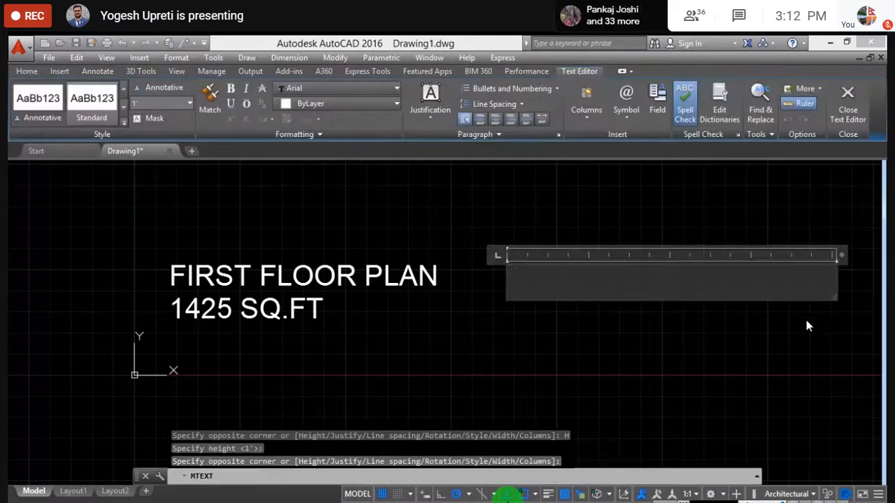
- Enter "FIRST FLOOR PLAN" and "1425 SQ.FT" on two lines in the multiline text box and finish the text
{"action": "mouse_move", "coordinate": [806, 319]}
{"action": "middle_mouse_down"}
{"action": "mouse_move", "coordinate": [717, 335]}
{"action": "mouse_move", "coordinate": [648, 332]}
{"action": "middle_mouse_up"}
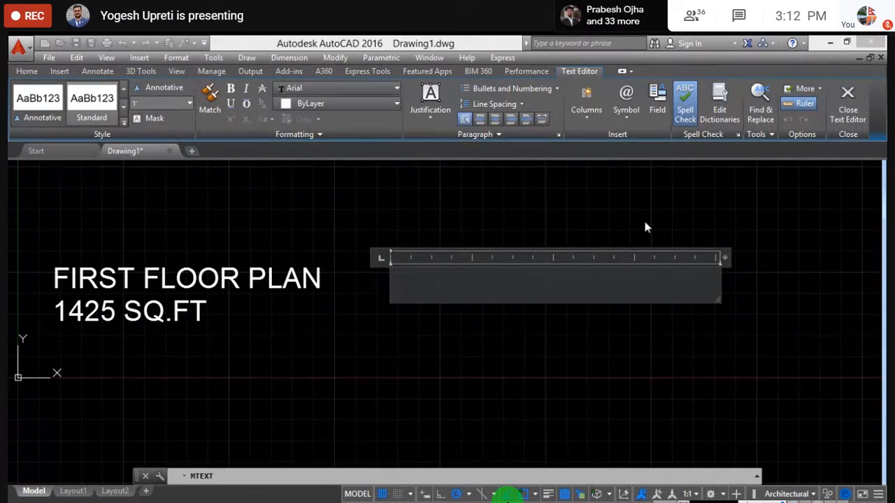
{"action": "type", "text": "FIRST FL"}
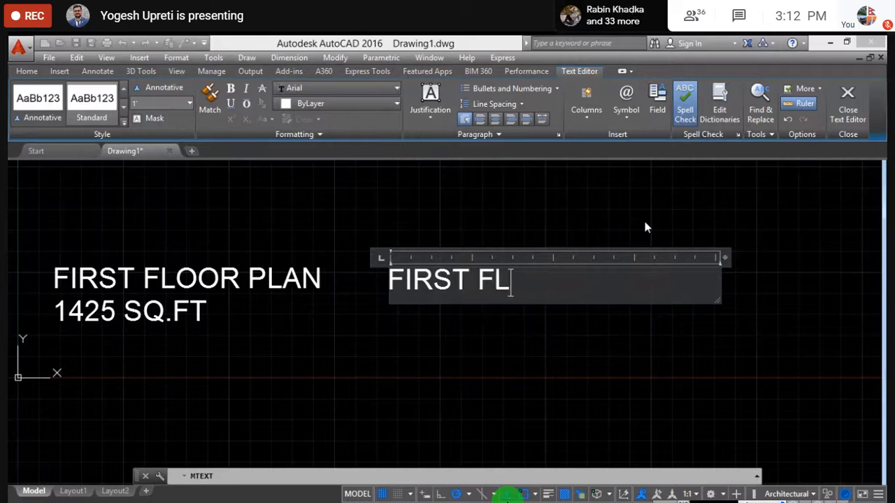
{"action": "type", "text": "OOR PLAN"}
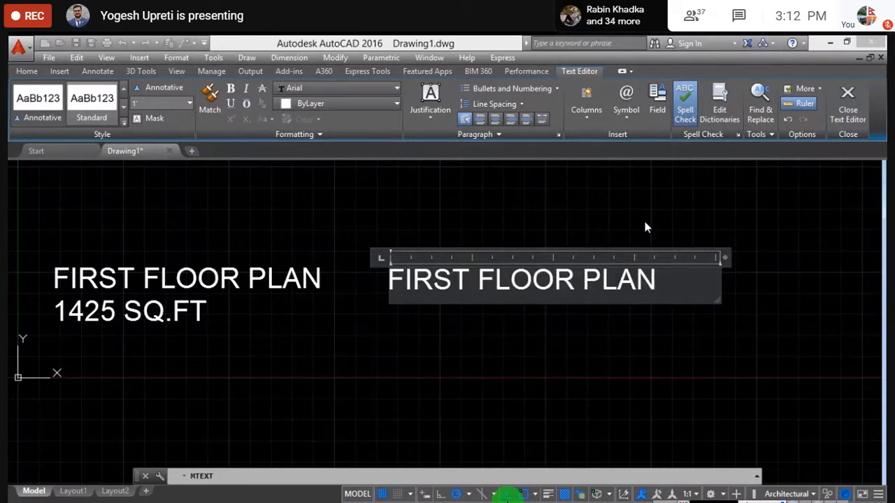
{"action": "key", "text": "Return"}
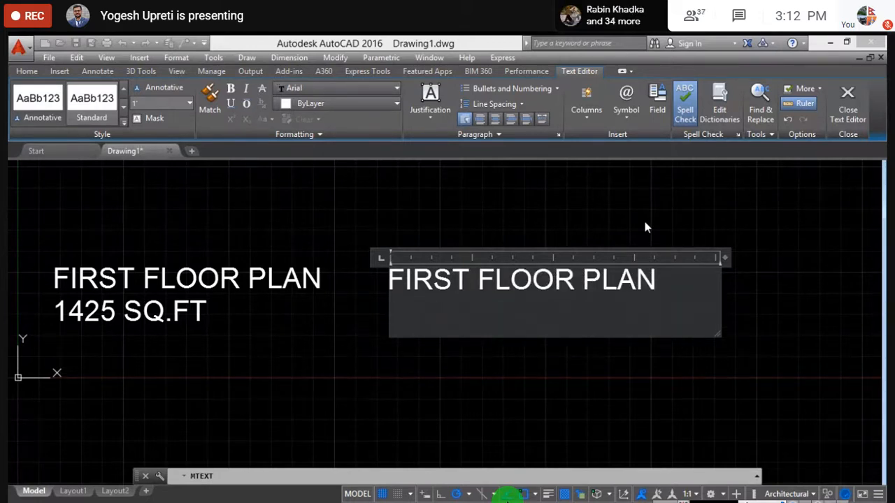
{"action": "type", "text": "14"}
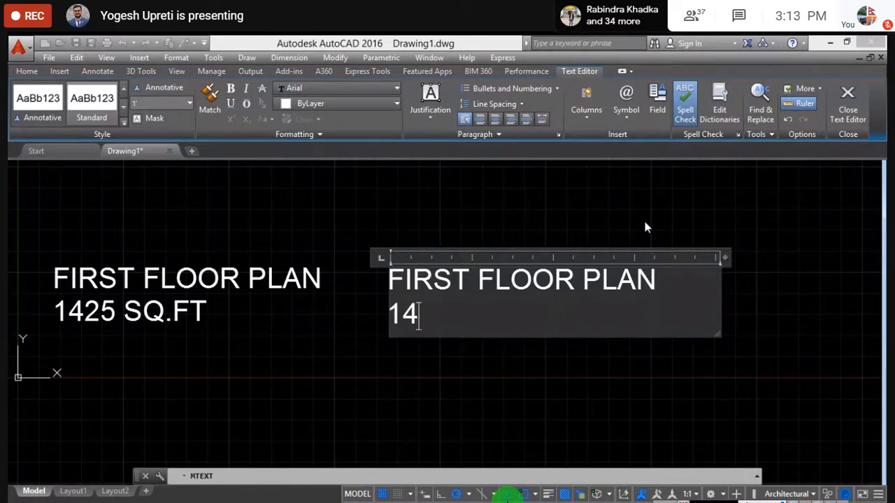
{"action": "type", "text": "25"}
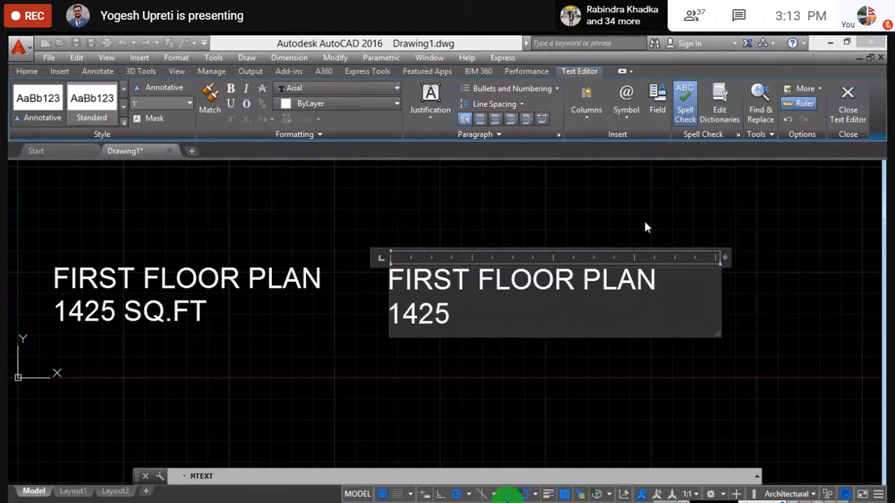
{"action": "type", "text": " SQ"}
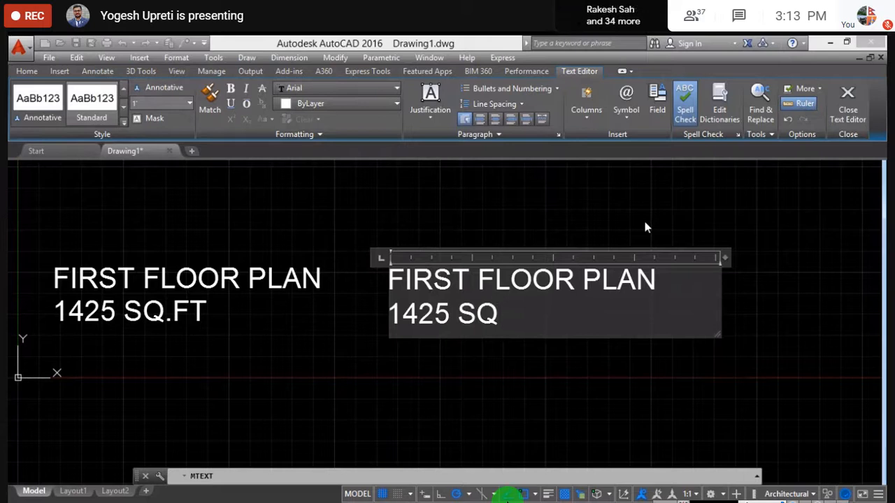
{"action": "type", "text": ".FT"}
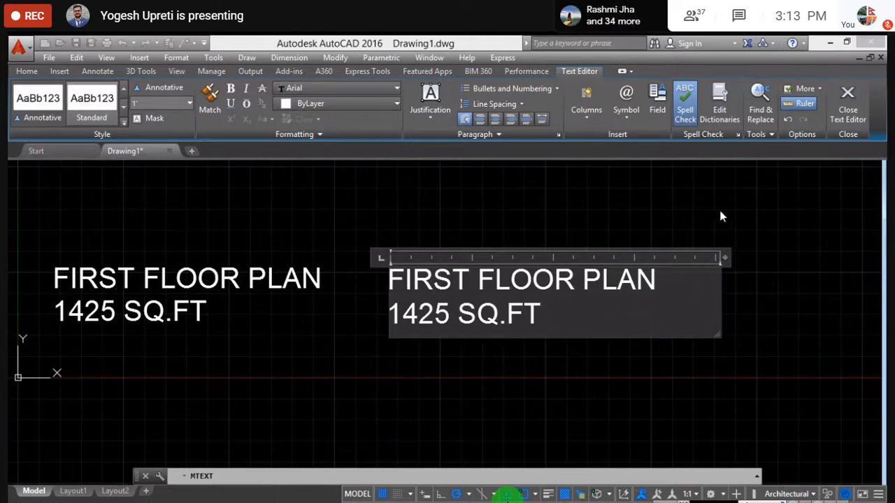
{"action": "left_click", "coordinate": [671, 196]}
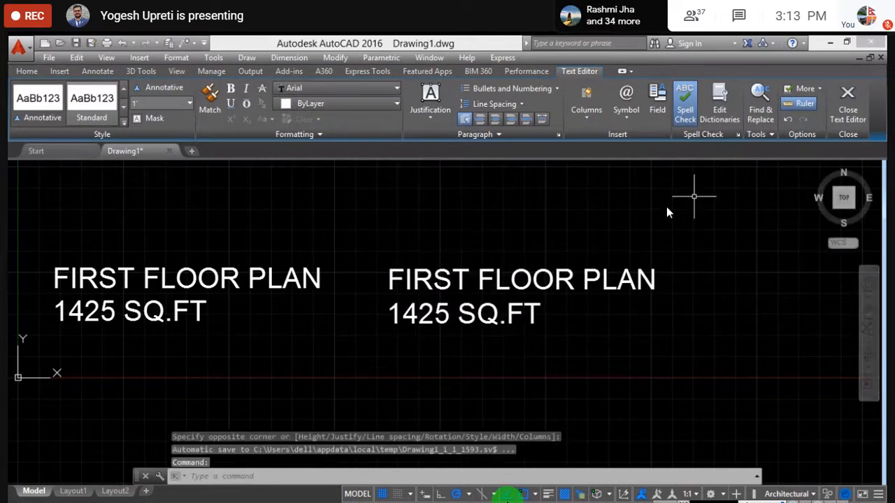
- Draw a vertical line between the two text blocks as a divider, ending near the X axis
{"action": "mouse_move", "coordinate": [468, 270]}
{"action": "middle_mouse_down"}
{"action": "mouse_move", "coordinate": [558, 244]}
{"action": "mouse_move", "coordinate": [549, 249]}
{"action": "middle_mouse_up"}
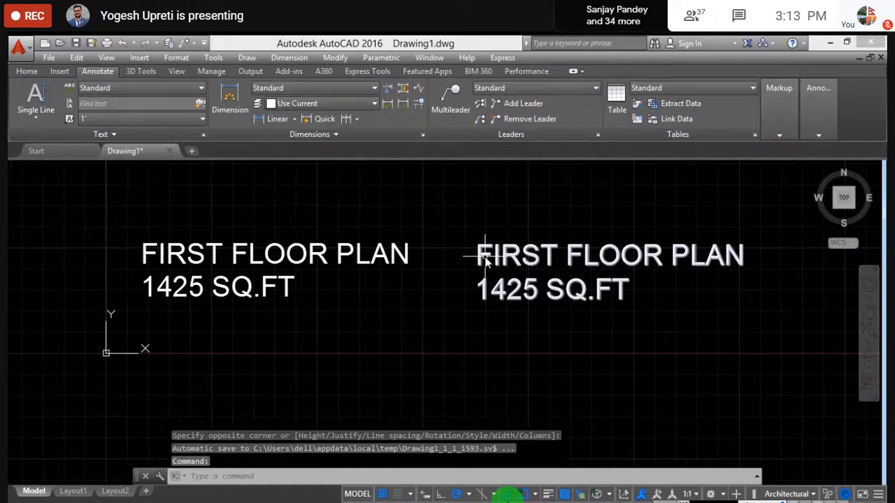
{"action": "middle_click_drag", "start_coordinate": [473, 254], "coordinate": [456, 262]}
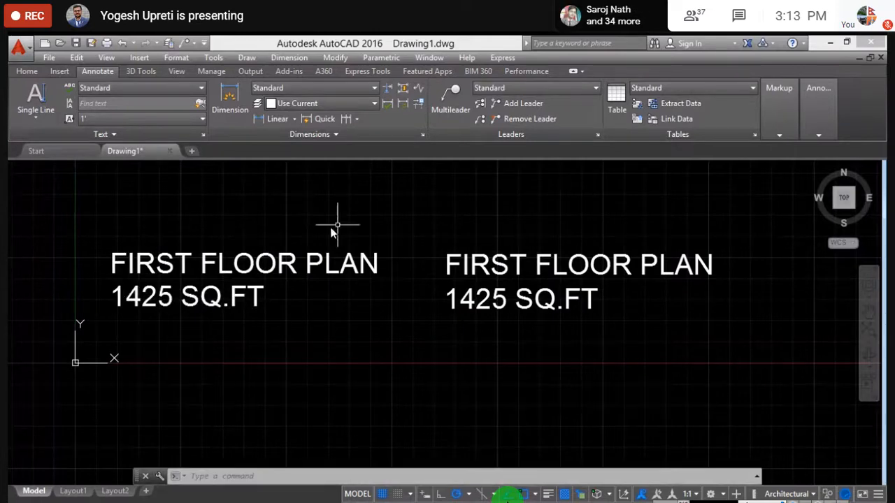
{"action": "scroll", "coordinate": [492, 246], "scroll_direction": "up", "scroll_amount": 2}
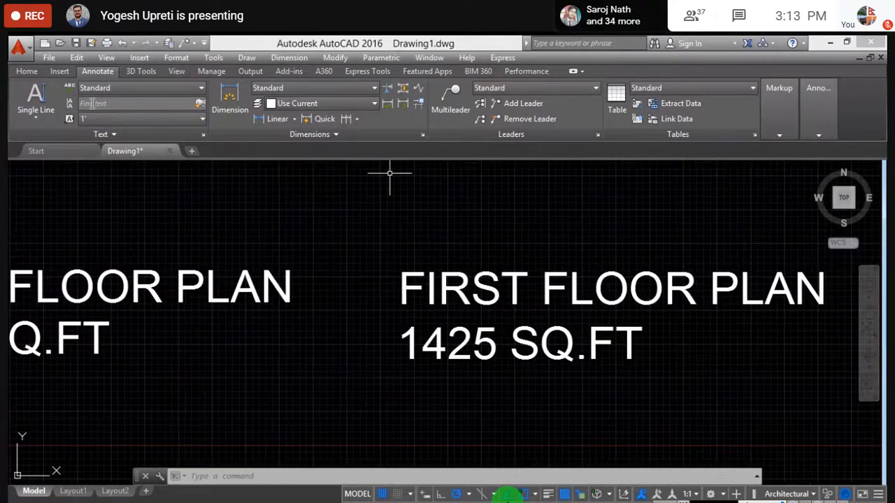
{"action": "scroll", "coordinate": [248, 201], "scroll_direction": "down", "scroll_amount": 4}
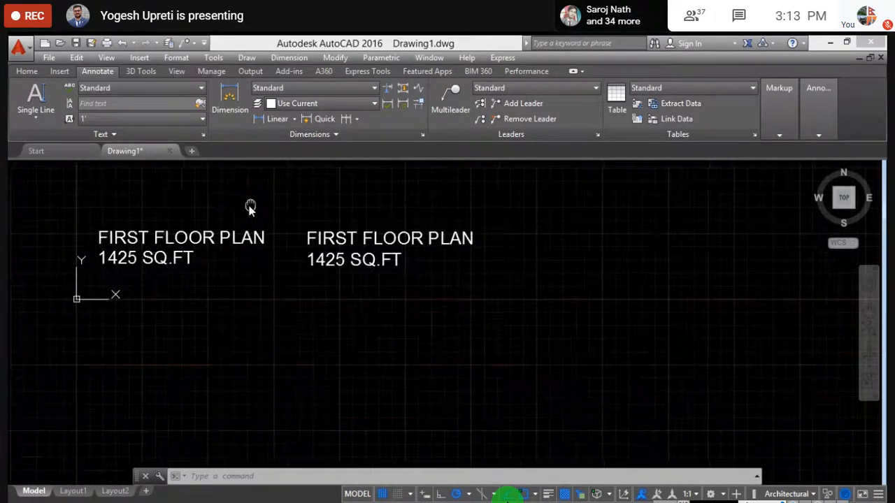
{"action": "left_click", "coordinate": [30, 70]}
{"action": "left_click", "coordinate": [22, 109]}
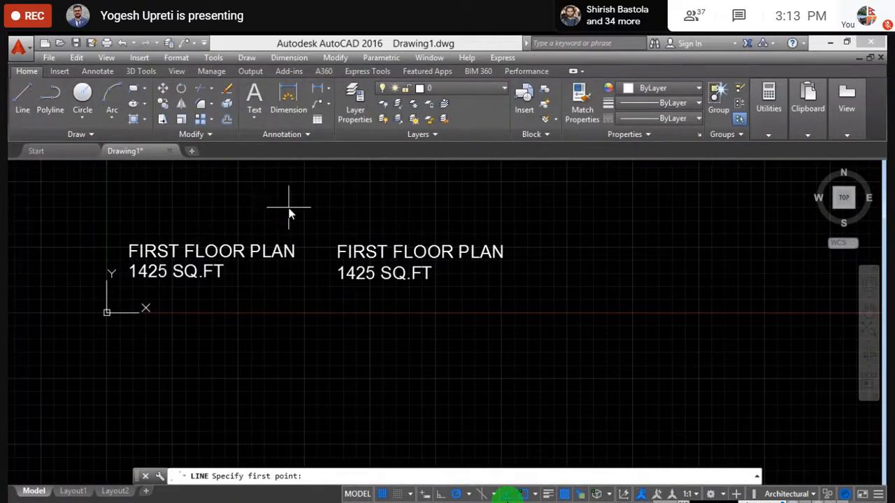
{"action": "left_click", "coordinate": [306, 210]}
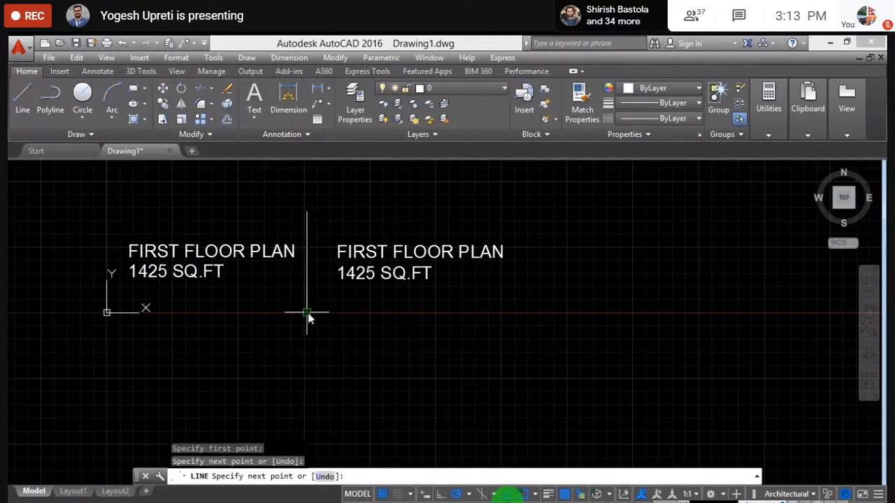
{"action": "key", "text": "Escape"}
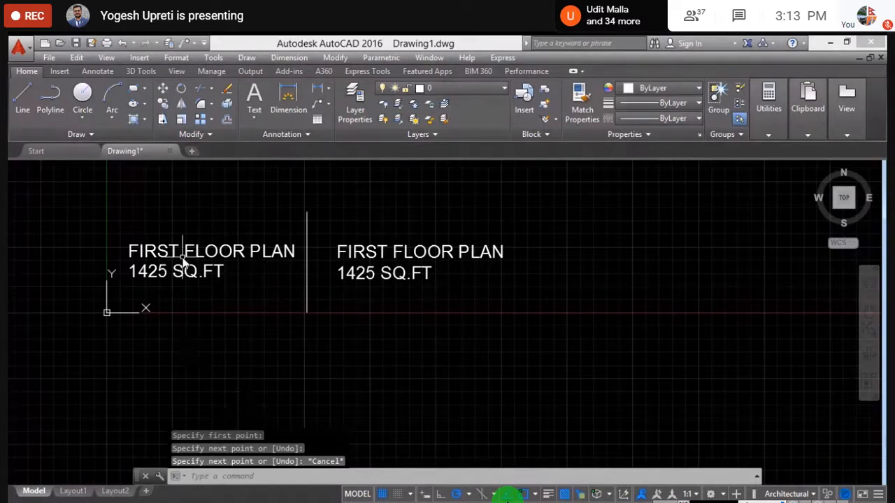
- Edit the single-line "FIRST FLOOR PLAN" text, replacing the F of FLOOR with a lowercase f and restoring the capital F
{"action": "scroll", "coordinate": [172, 248], "scroll_direction": "up", "scroll_amount": 4}
{"action": "scroll", "coordinate": [172, 246], "scroll_direction": "down", "scroll_amount": 2}
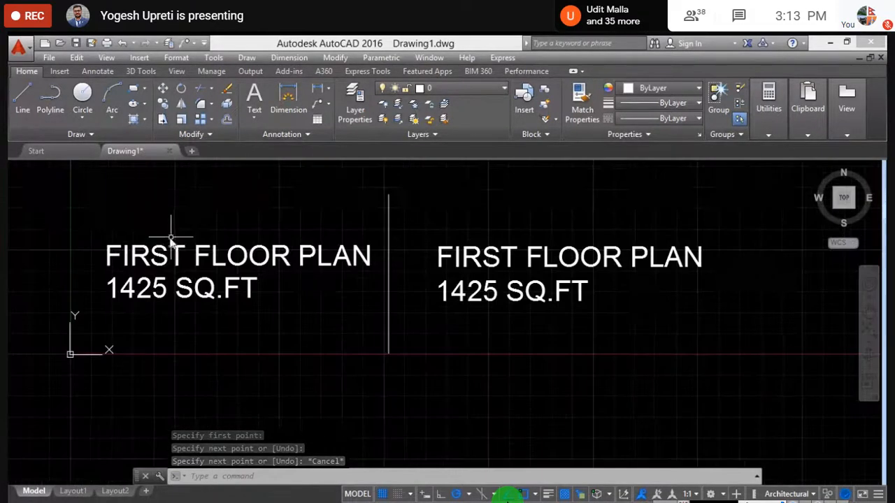
{"action": "middle_click_drag", "start_coordinate": [169, 235], "coordinate": [191, 257]}
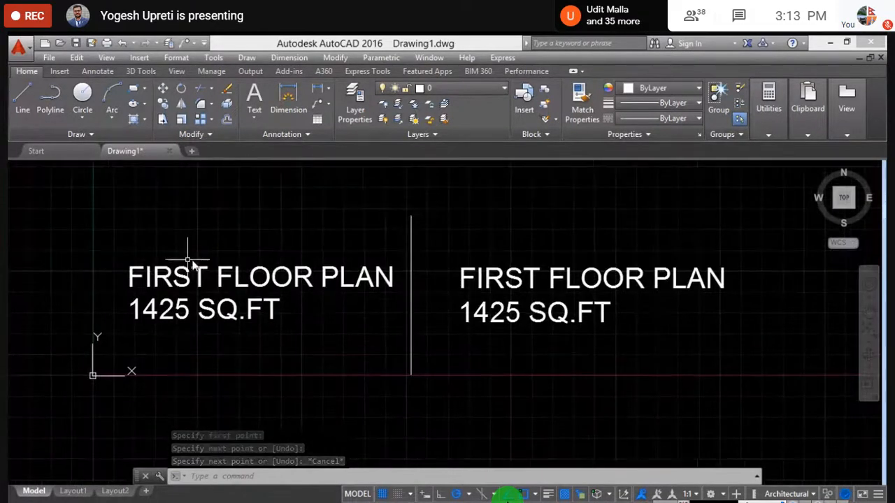
{"action": "double_click", "coordinate": [150, 274]}
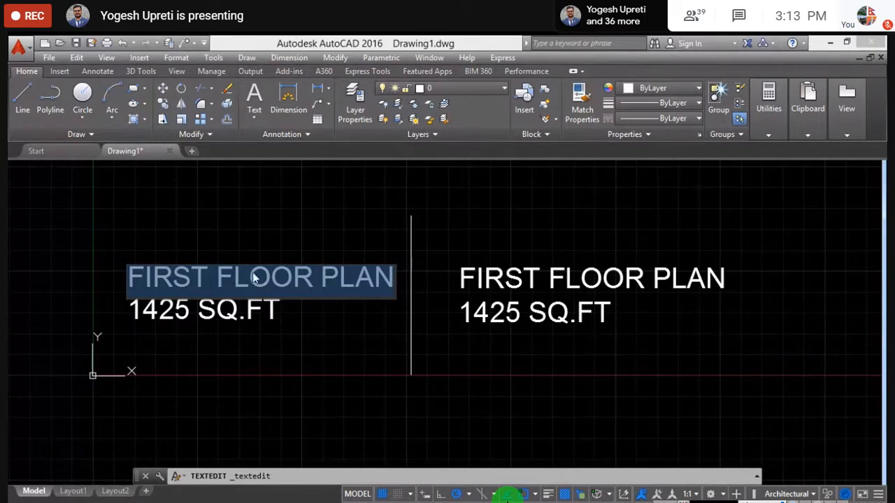
{"action": "key", "text": "Escape"}
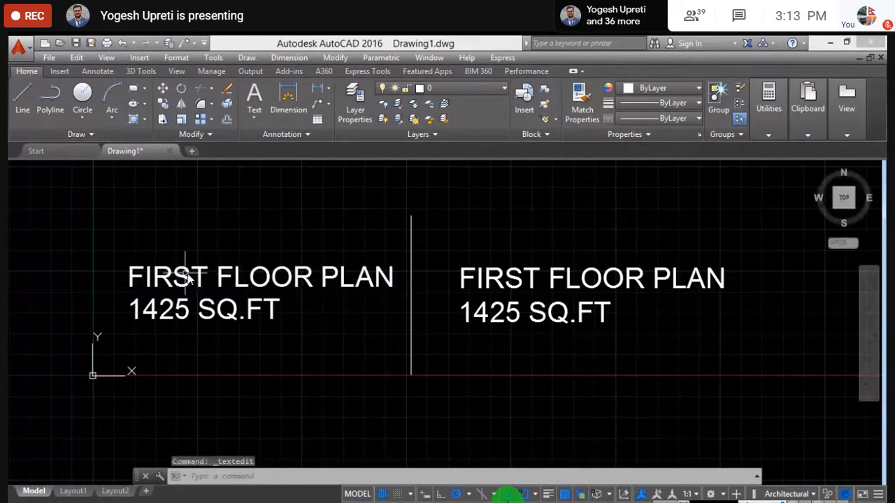
{"action": "double_click", "coordinate": [131, 275]}
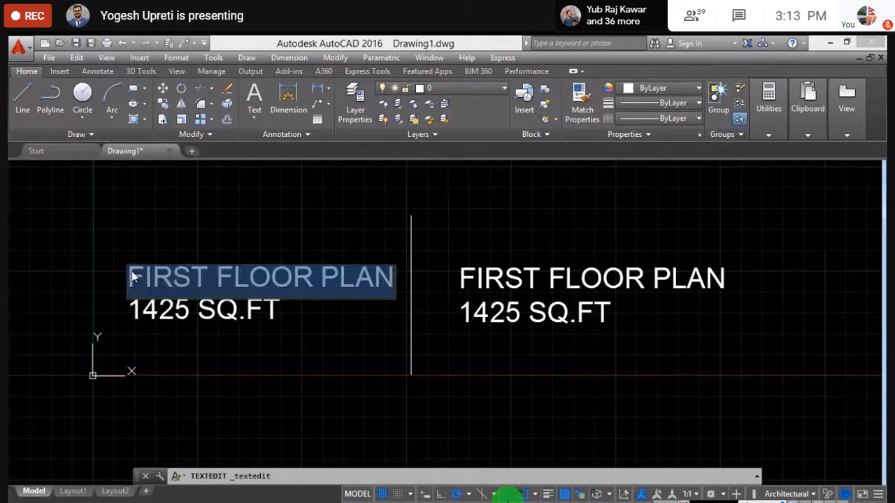
{"action": "left_click", "coordinate": [221, 276]}
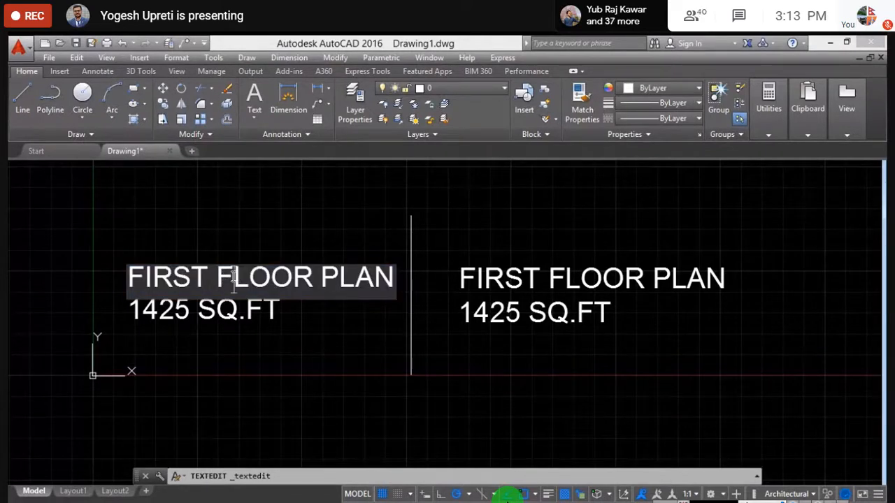
{"action": "key", "text": "Delete"}
{"action": "type", "text": "f"}
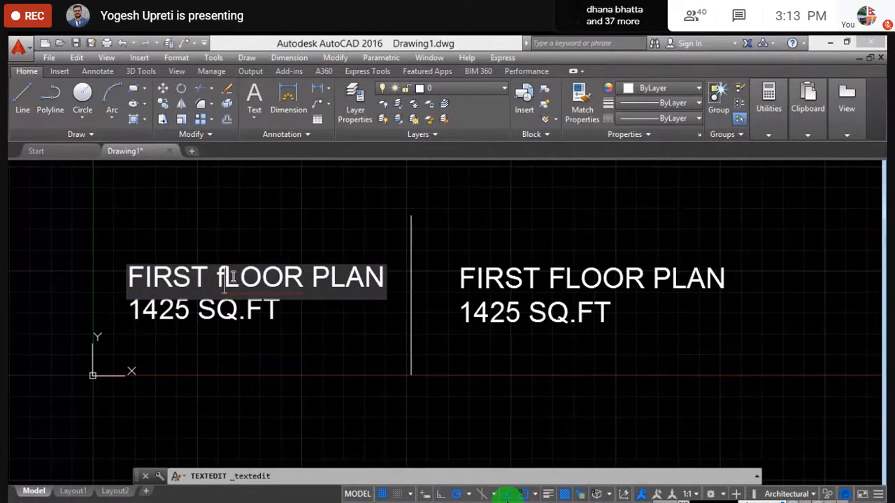
{"action": "key", "text": "BackSpace"}
{"action": "type", "text": "F"}
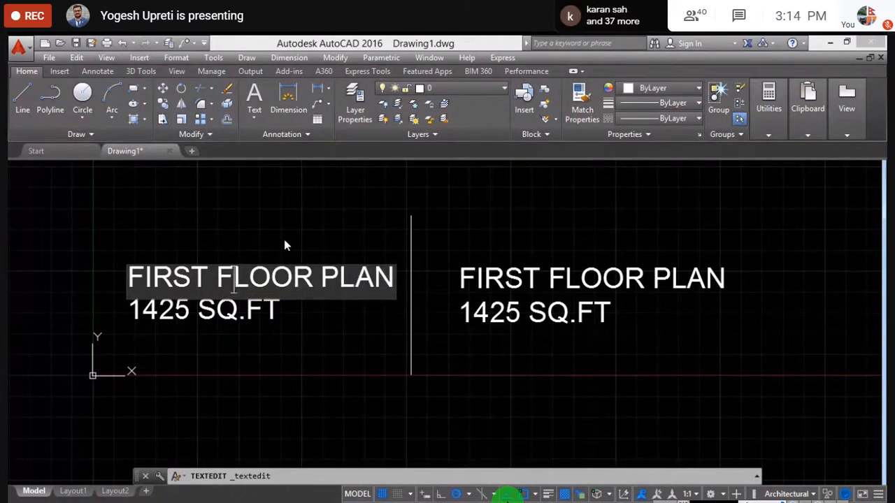
{"action": "left_click", "coordinate": [277, 236]}
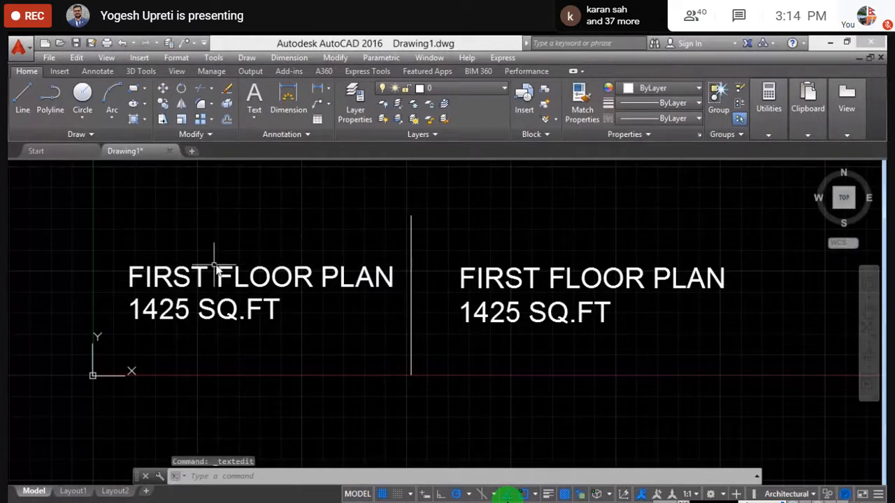
- Open the single-line "FIRST FLOOR PLAN" text for editing and close it without changes
{"action": "left_click", "coordinate": [153, 278]}
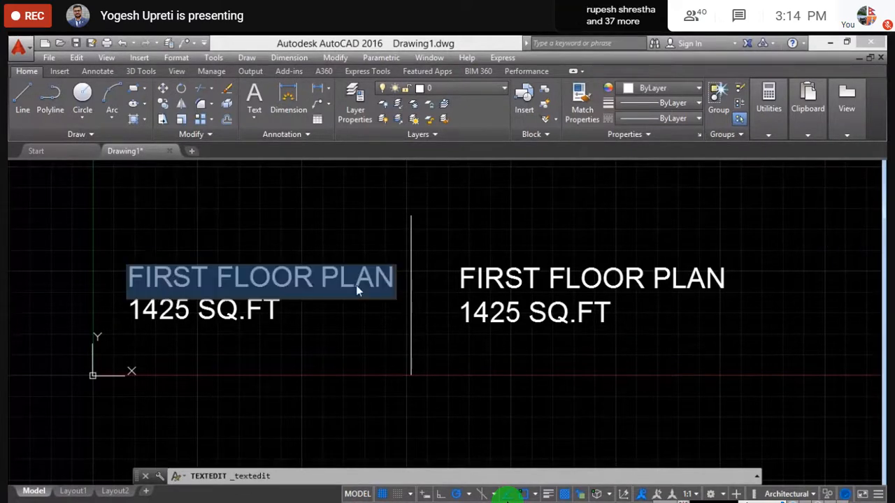
{"action": "left_click", "coordinate": [324, 229]}
{"action": "middle_click_drag", "start_coordinate": [482, 242], "coordinate": [477, 241]}
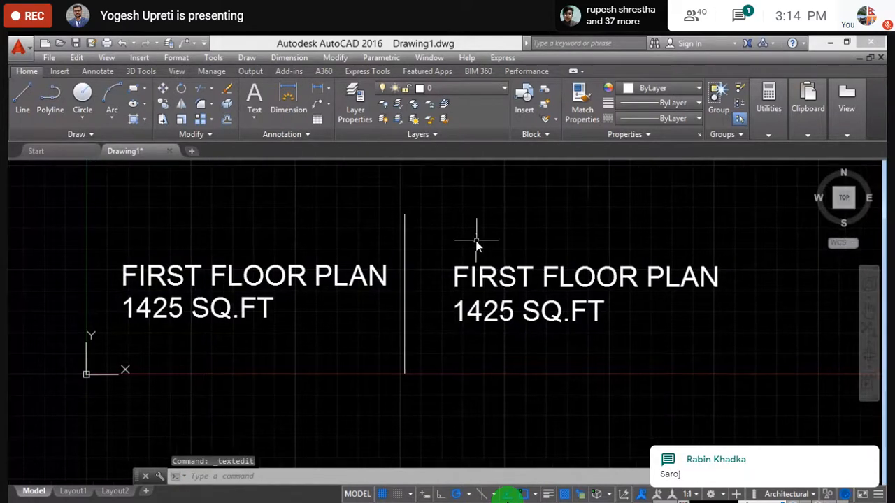
- Open the multiline label for editing, highlight part of its "1425 SQ.FT" line, and close the editor without changes
{"action": "double_click", "coordinate": [504, 311]}
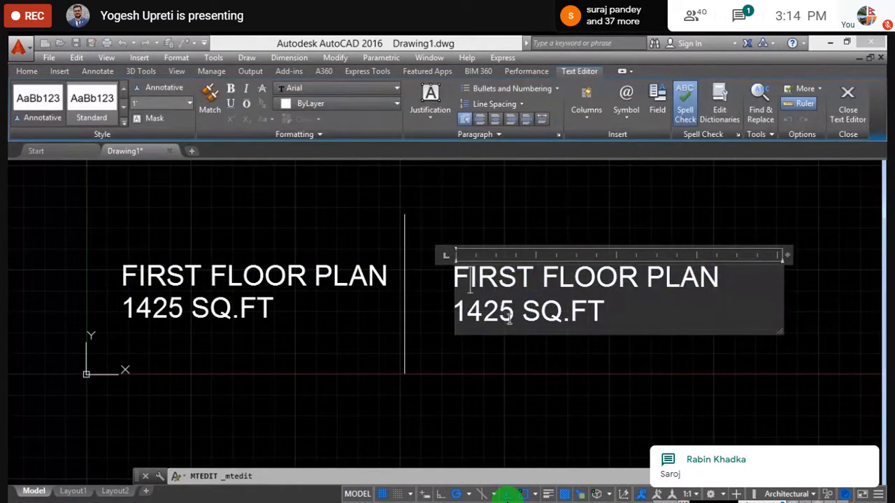
{"action": "left_click_drag", "start_coordinate": [604, 314], "coordinate": [467, 312]}
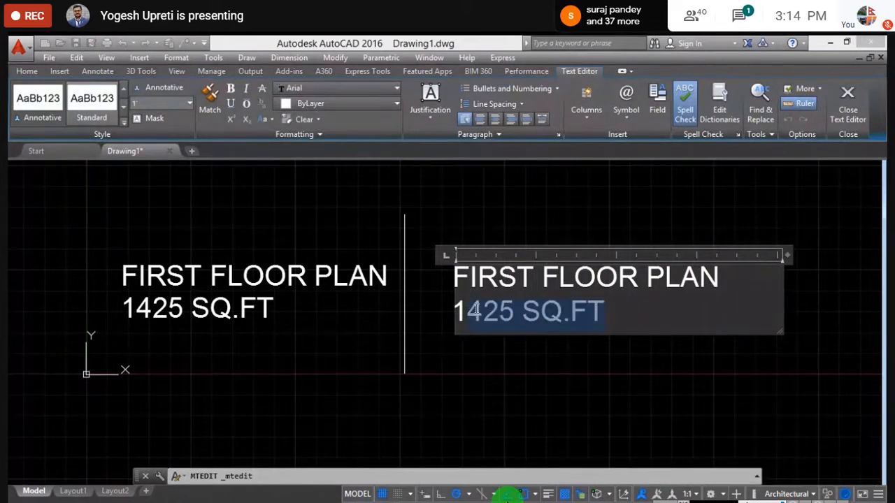
{"action": "left_click", "coordinate": [629, 305]}
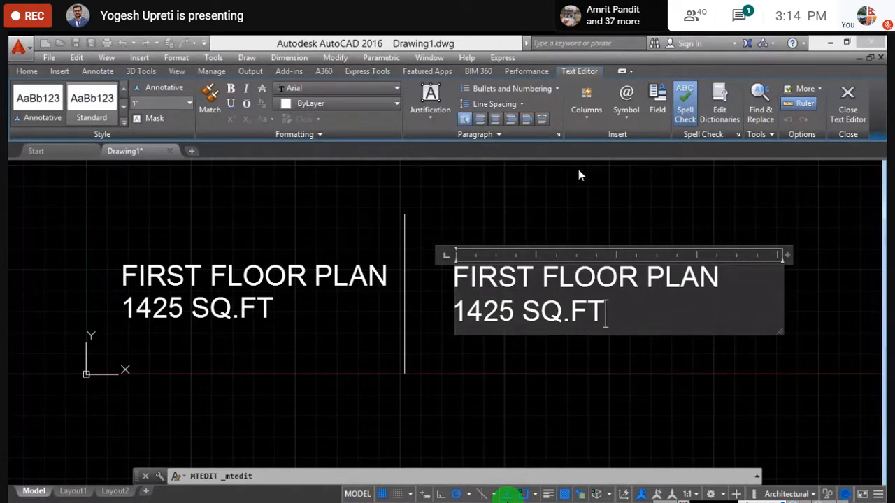
{"action": "left_click", "coordinate": [667, 169]}
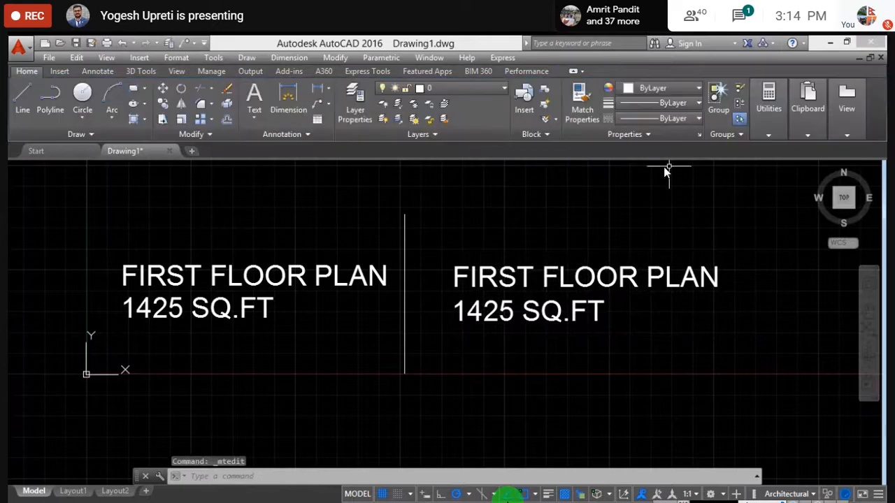
- Check which formatting options are offered while editing the single-line "FIRST FLOOR PLAN" text, including the annotation tools, and leave without changes
{"action": "scroll", "coordinate": [413, 222], "scroll_direction": "down", "scroll_amount": 4}
{"action": "middle_click_drag", "start_coordinate": [413, 223], "coordinate": [365, 263]}
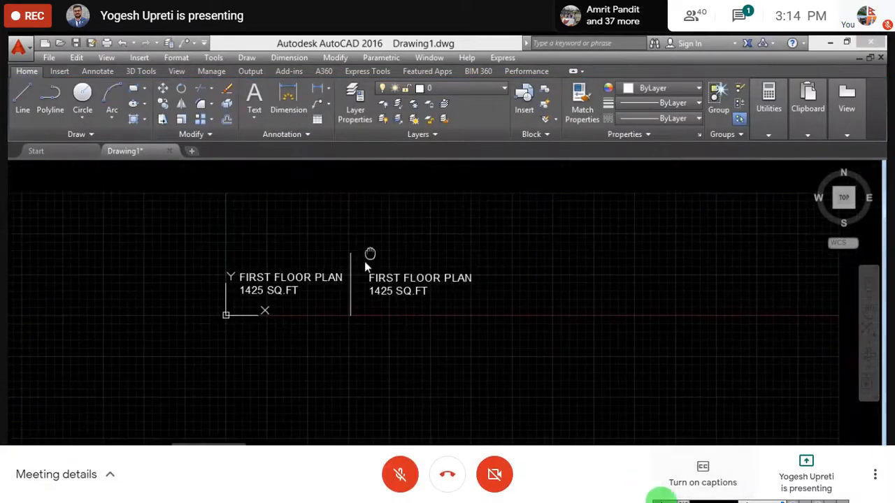
{"action": "scroll", "coordinate": [297, 279], "scroll_direction": "up", "scroll_amount": 2}
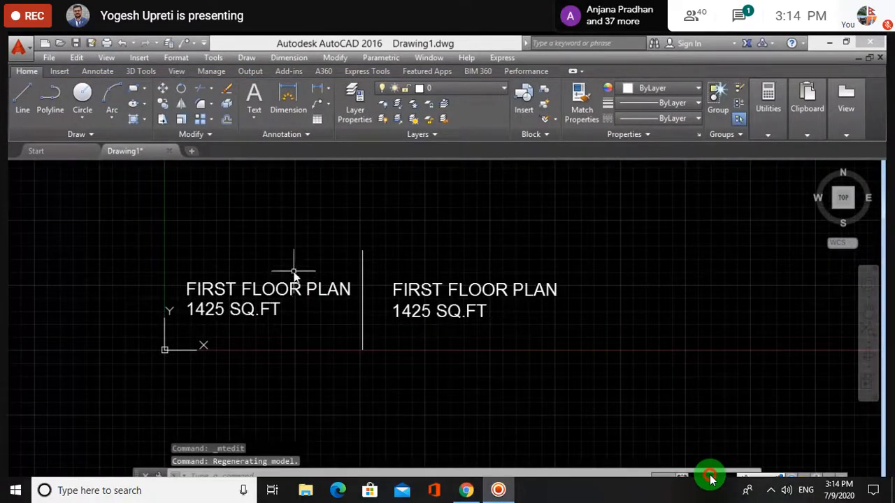
{"action": "scroll", "coordinate": [243, 300], "scroll_direction": "up", "scroll_amount": 4}
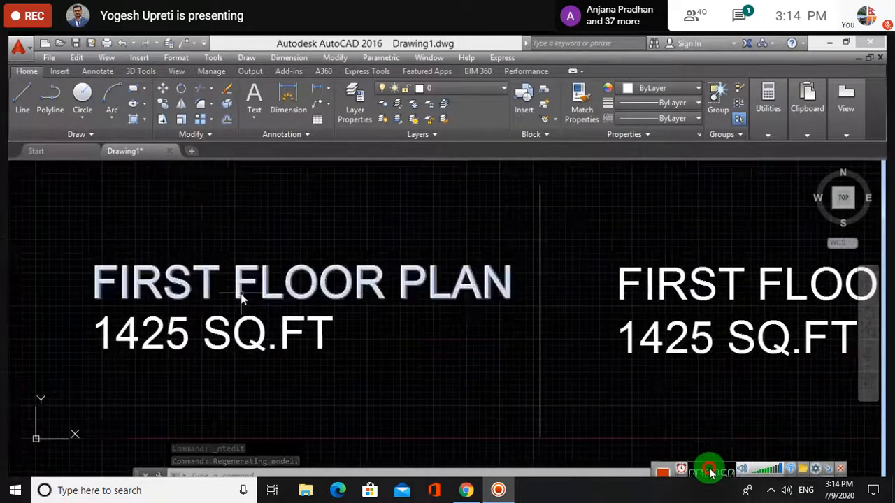
{"action": "scroll", "coordinate": [241, 295], "scroll_direction": "down", "scroll_amount": 2}
{"action": "double_click", "coordinate": [180, 288]}
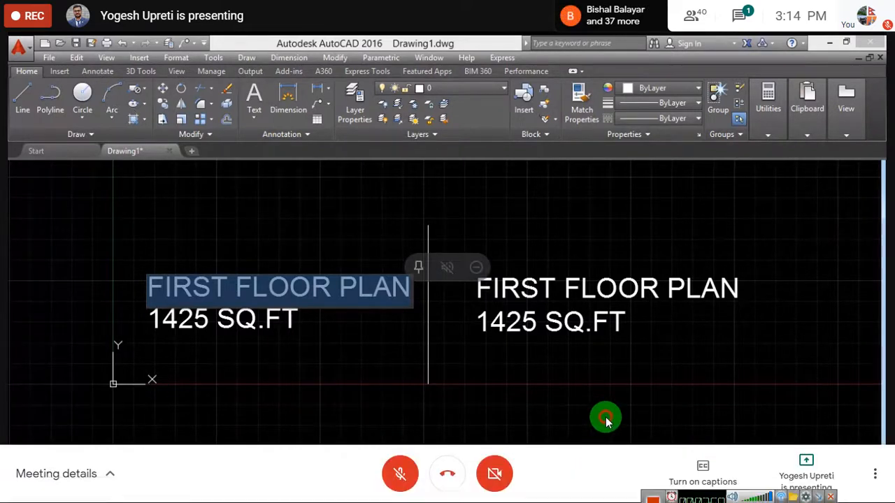
{"action": "left_click", "coordinate": [193, 209]}
{"action": "left_click", "coordinate": [105, 72]}
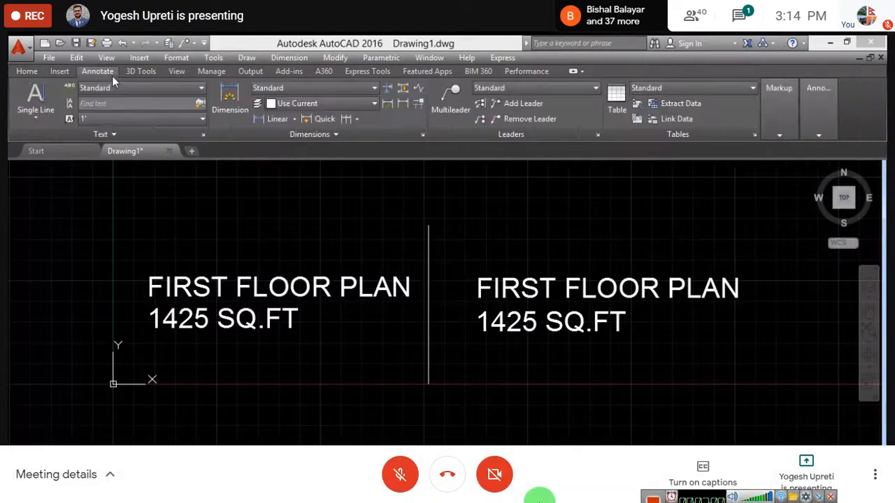
{"action": "double_click", "coordinate": [207, 286]}
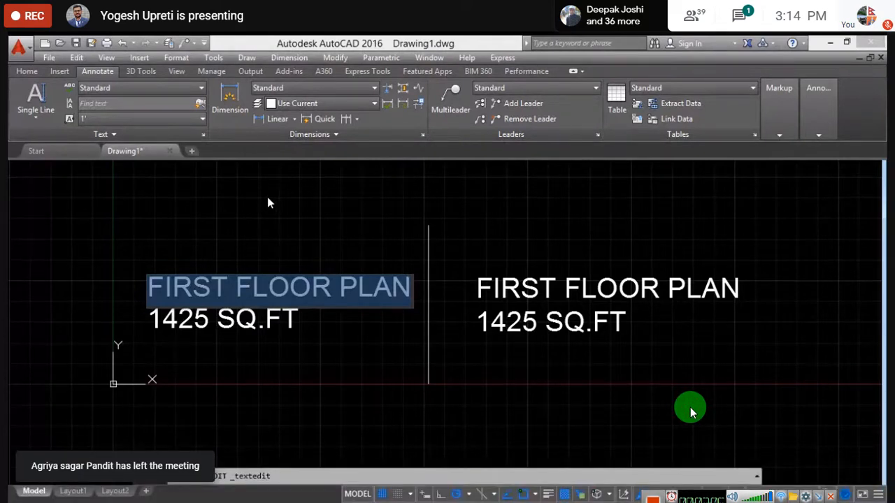
{"action": "key", "text": "Escape"}
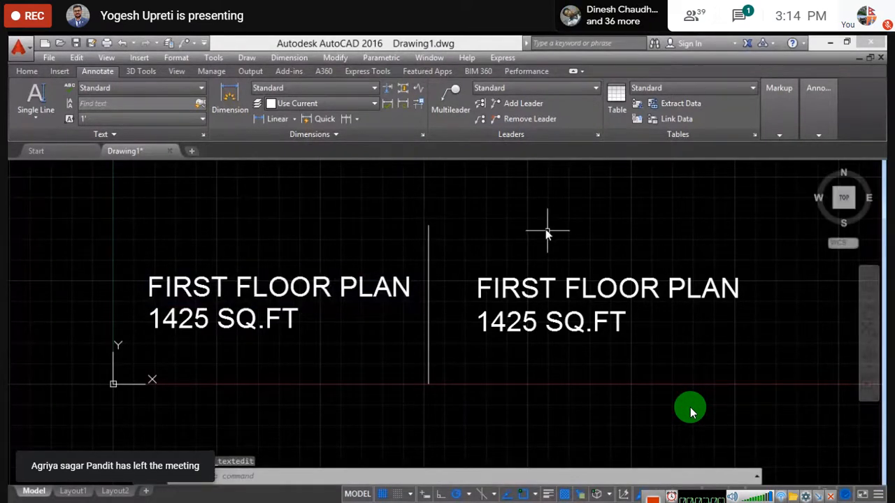
- Open the multiline label for editing and underline the word FIRST
{"action": "mouse_move", "coordinate": [545, 232]}
{"action": "middle_mouse_down"}
{"action": "mouse_move", "coordinate": [444, 244]}
{"action": "mouse_move", "coordinate": [471, 221]}
{"action": "middle_mouse_up"}
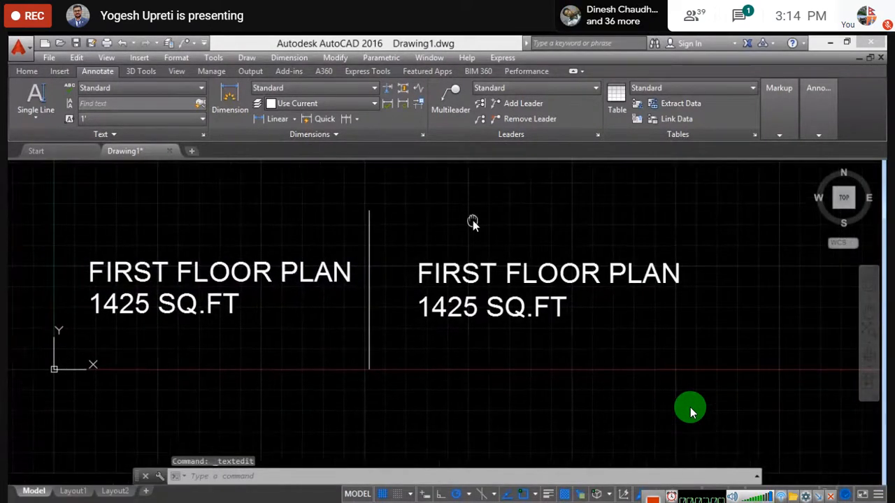
{"action": "left_click", "coordinate": [444, 273]}
{"action": "double_click", "coordinate": [444, 273]}
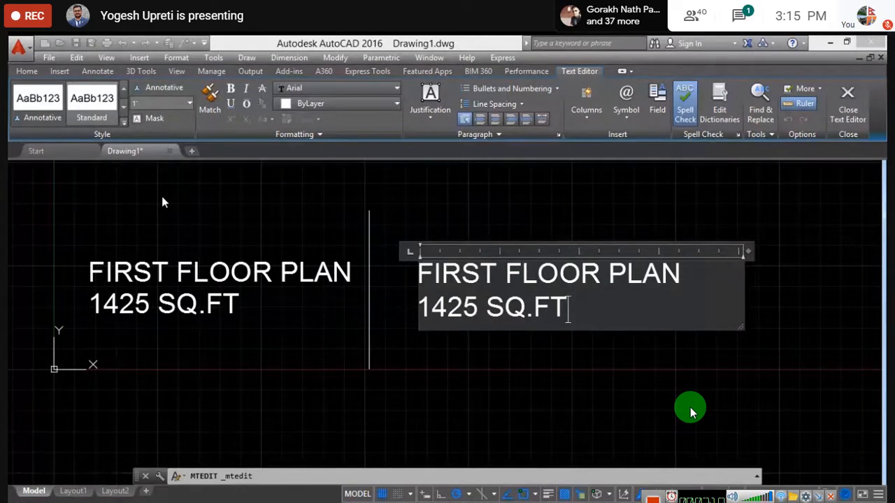
{"action": "left_click_drag", "start_coordinate": [498, 274], "coordinate": [416, 271]}
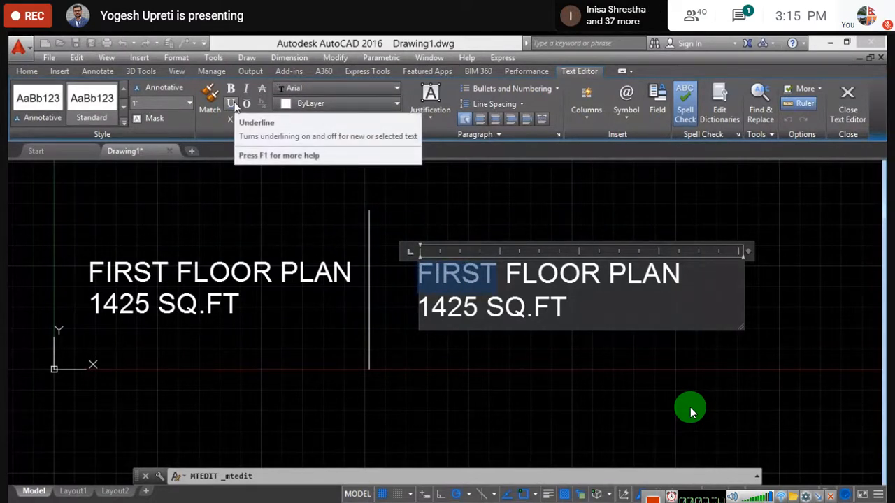
{"action": "left_click", "coordinate": [232, 103]}
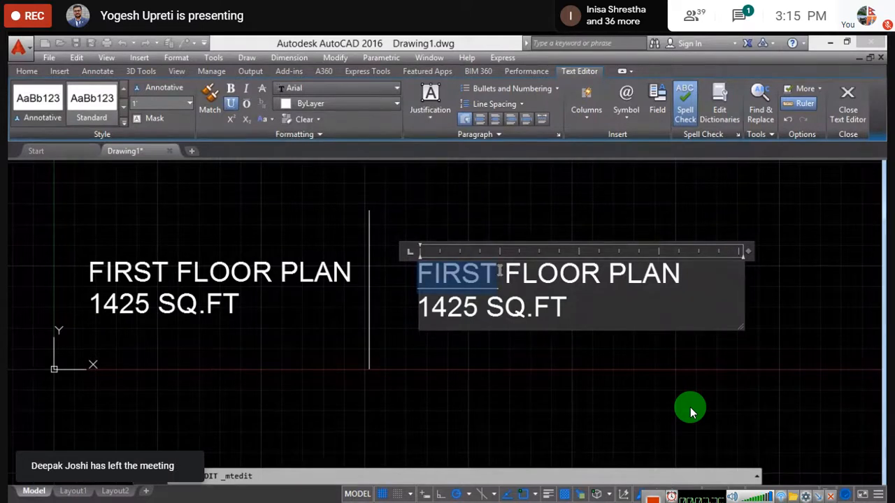
- Try bold and italic formatting on the word FLOOR in the multiline label
{"action": "left_click_drag", "start_coordinate": [500, 271], "coordinate": [630, 274]}
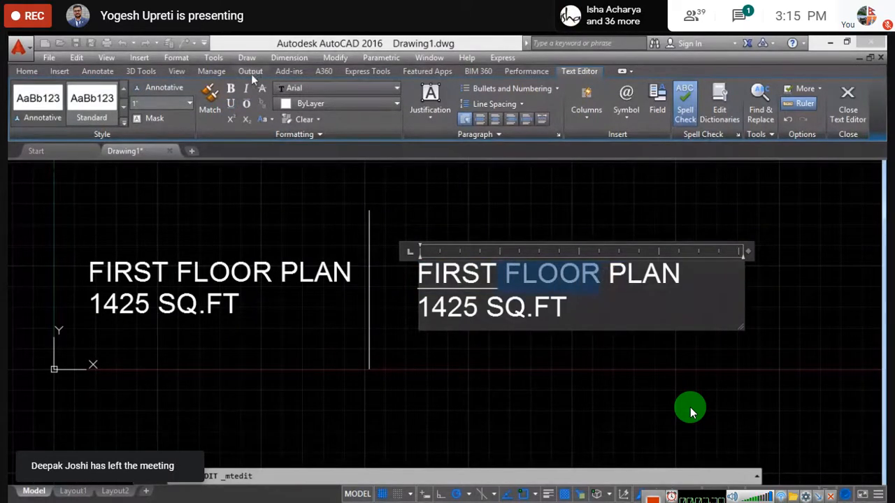
{"action": "left_click", "coordinate": [231, 90]}
{"action": "left_click", "coordinate": [235, 87]}
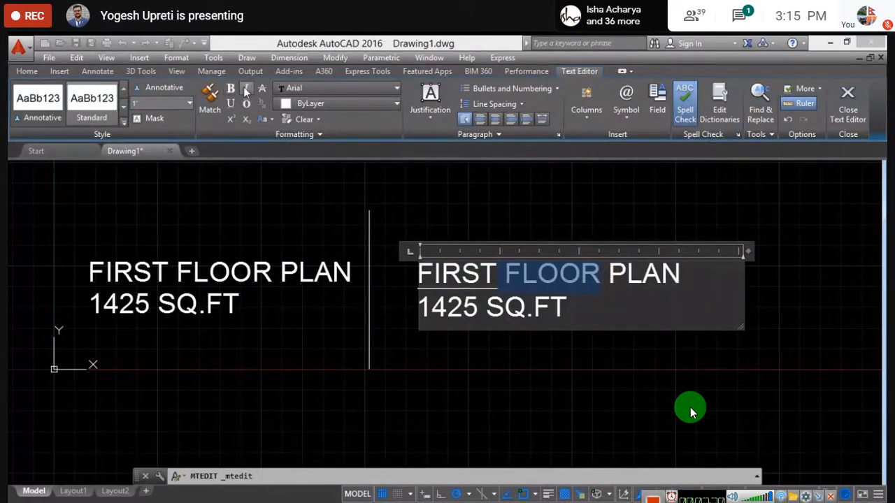
{"action": "left_click", "coordinate": [244, 87]}
{"action": "left_click", "coordinate": [244, 86]}
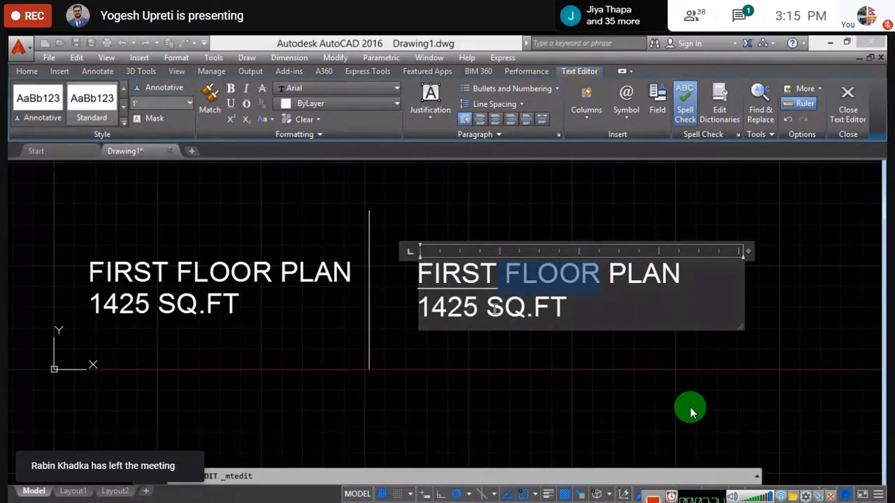
- Make the 5 of 1425 superscript and the 4 subscript in the multiline label, and finish editing
{"action": "left_click_drag", "start_coordinate": [480, 308], "coordinate": [460, 308]}
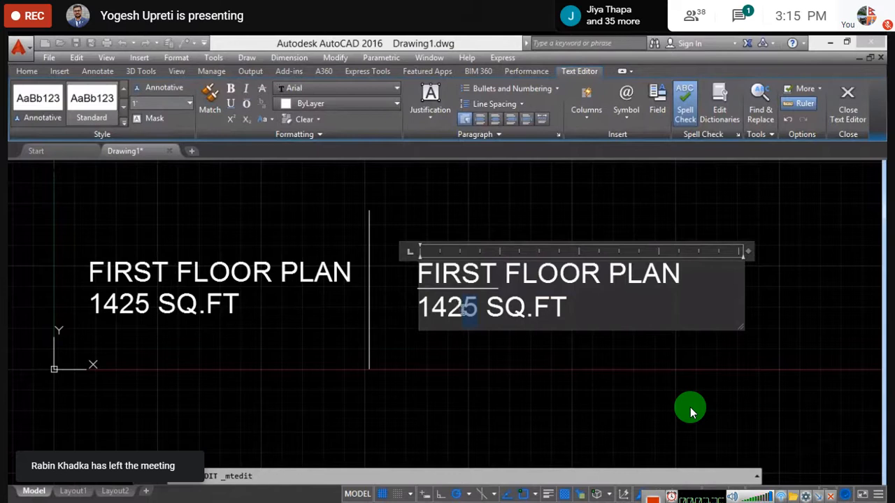
{"action": "left_click", "coordinate": [233, 119]}
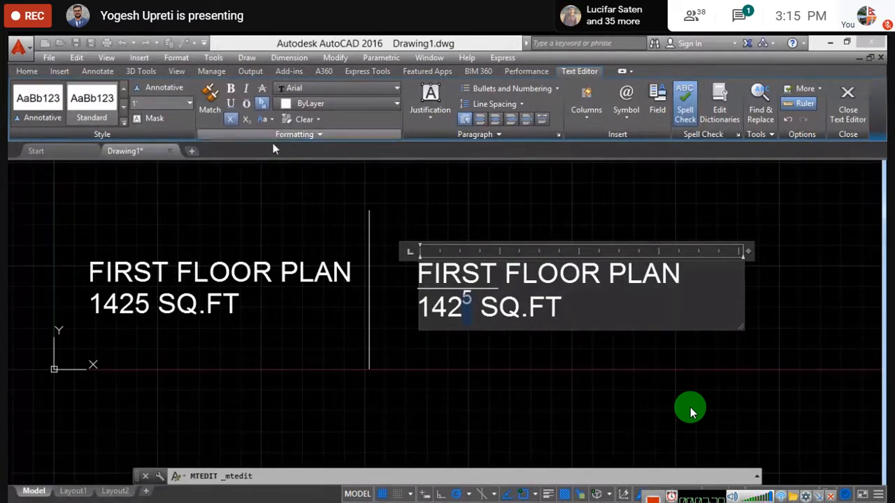
{"action": "left_click_drag", "start_coordinate": [446, 308], "coordinate": [432, 308]}
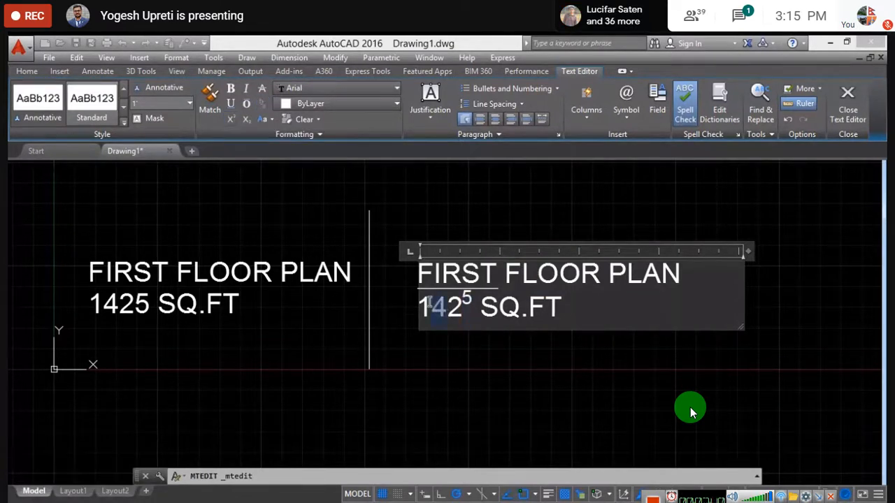
{"action": "left_click", "coordinate": [247, 120]}
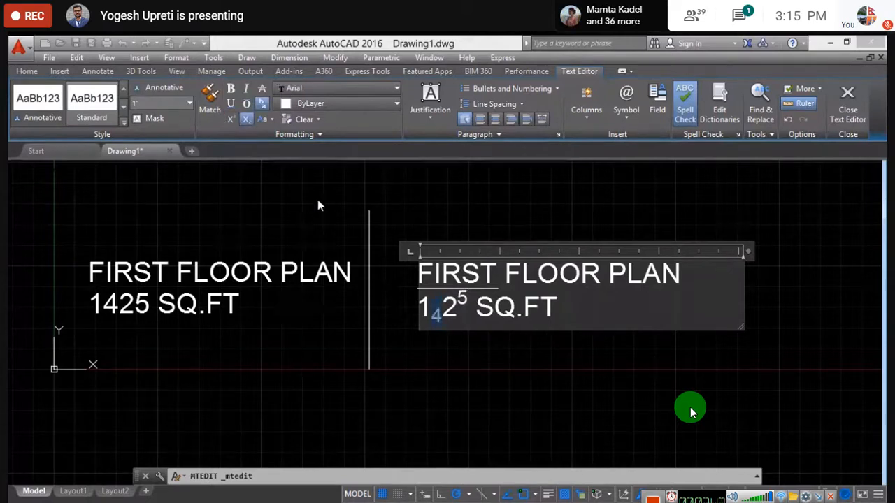
{"action": "left_click", "coordinate": [453, 211]}
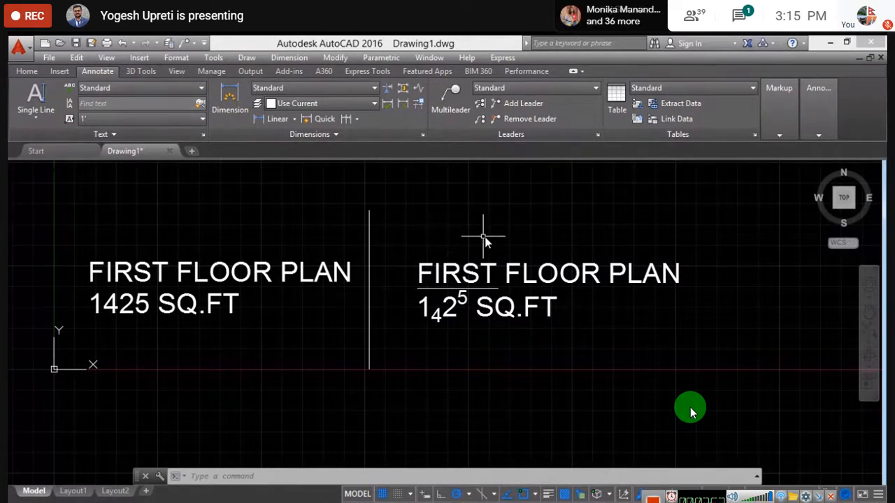
- Set the justification of both lines of the multiline label to Middle Center and finish editing
{"action": "scroll", "coordinate": [399, 227], "scroll_direction": "down", "scroll_amount": 2}
{"action": "middle_click_drag", "start_coordinate": [406, 240], "coordinate": [372, 256]}
{"action": "double_click", "coordinate": [389, 287]}
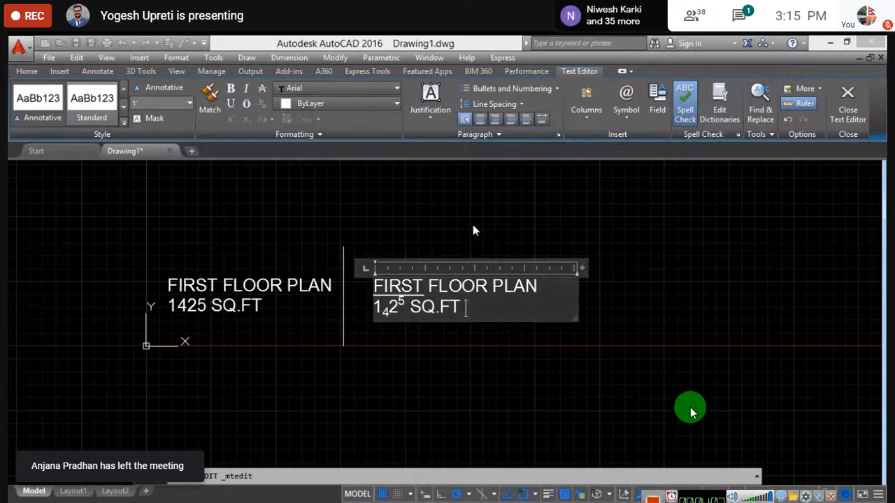
{"action": "left_click_drag", "start_coordinate": [474, 306], "coordinate": [374, 275]}
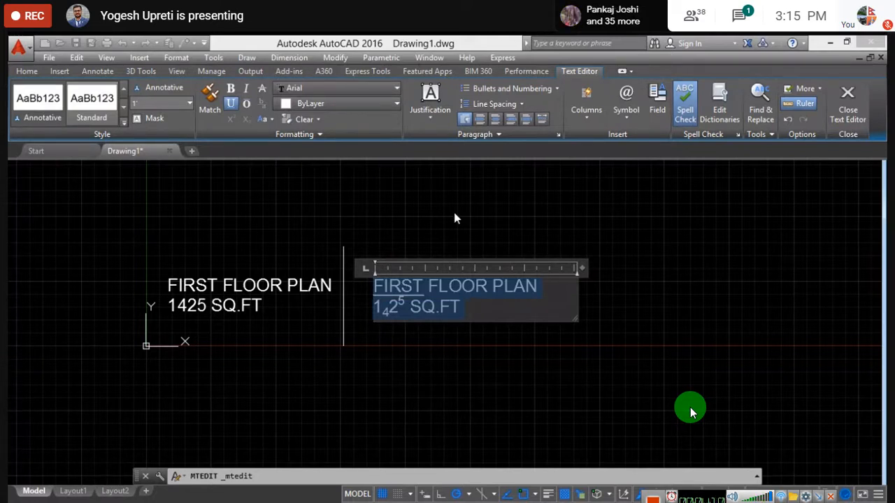
{"action": "left_click", "coordinate": [430, 109]}
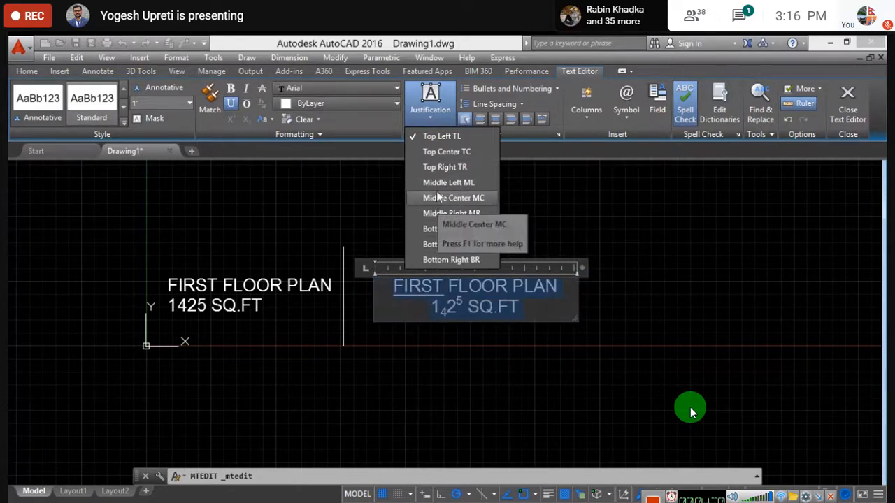
{"action": "left_click", "coordinate": [437, 198]}
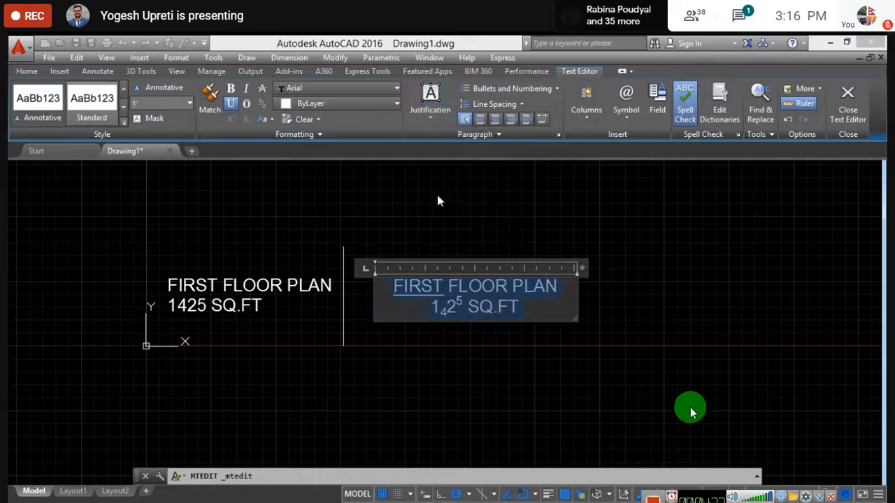
{"action": "left_click", "coordinate": [648, 303]}
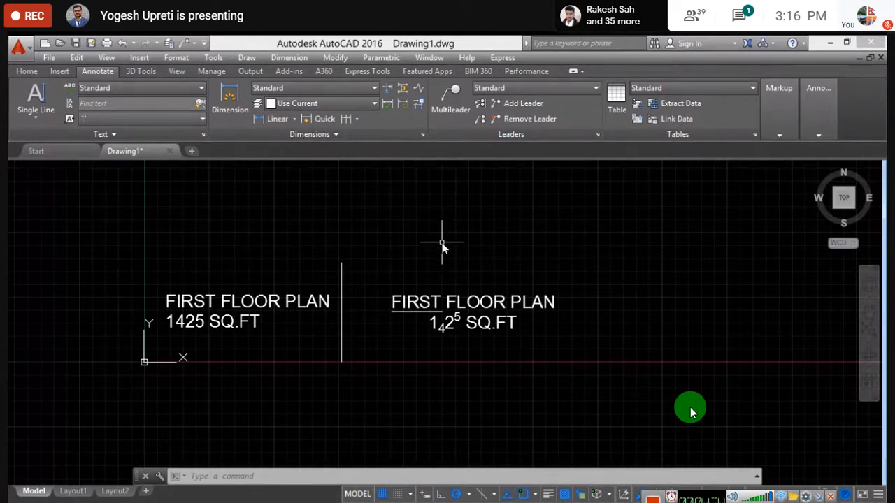
- Reopen the multiline label for editing and insert a Diameter symbol after SQ.FT
{"action": "double_click", "coordinate": [440, 302]}
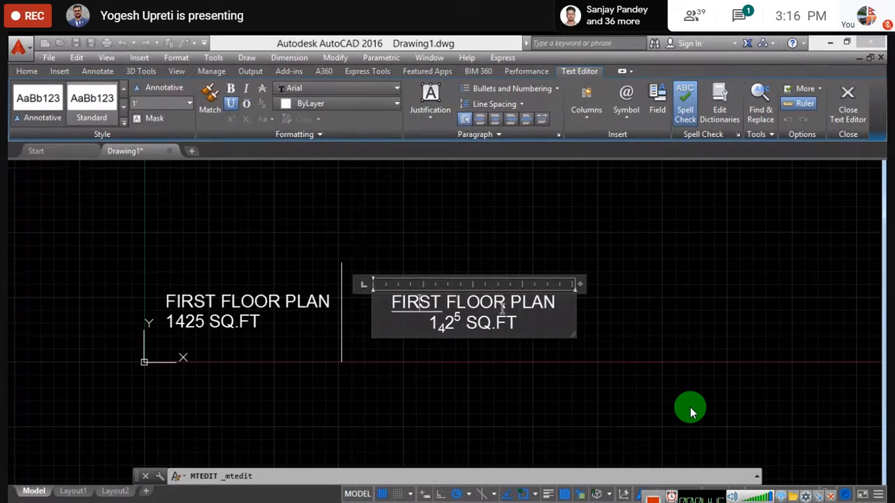
{"action": "left_click", "coordinate": [527, 322]}
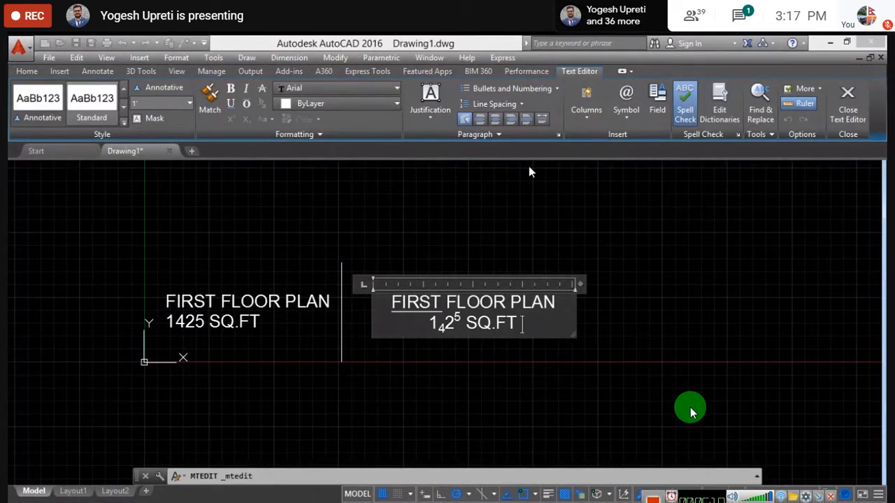
{"action": "left_click", "coordinate": [637, 119]}
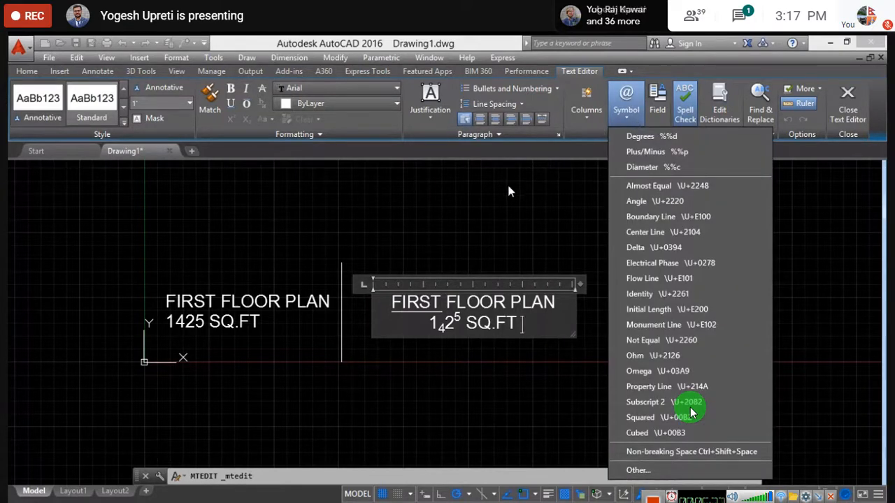
{"action": "left_click", "coordinate": [560, 171]}
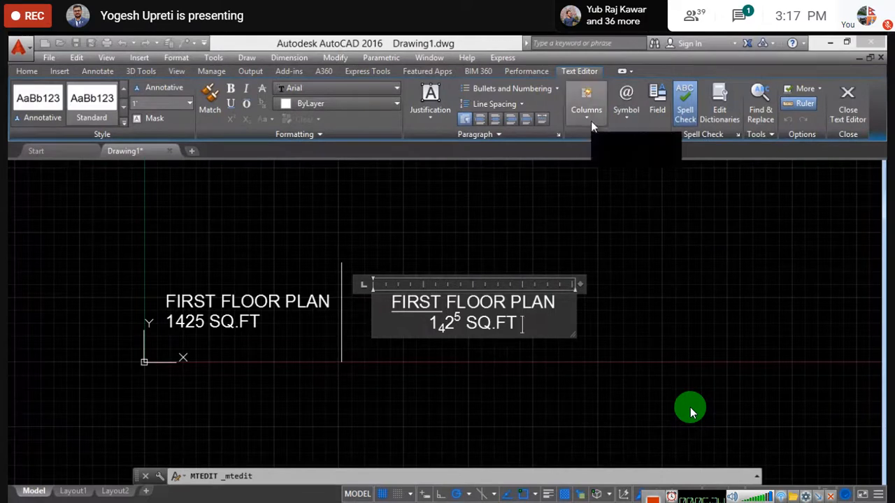
{"action": "left_click", "coordinate": [634, 120]}
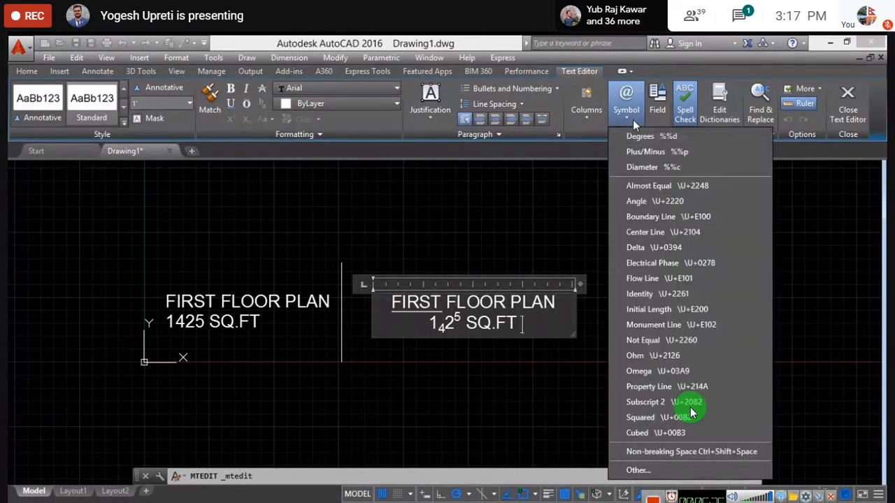
{"action": "left_click", "coordinate": [637, 168]}
{"action": "scroll", "coordinate": [526, 321], "scroll_direction": "up", "scroll_amount": 3}
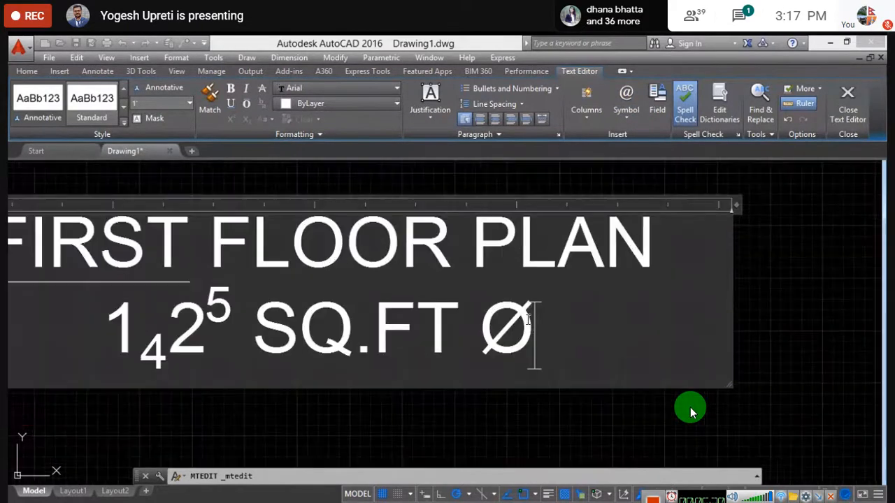
{"action": "left_click_drag", "start_coordinate": [530, 321], "coordinate": [481, 312]}
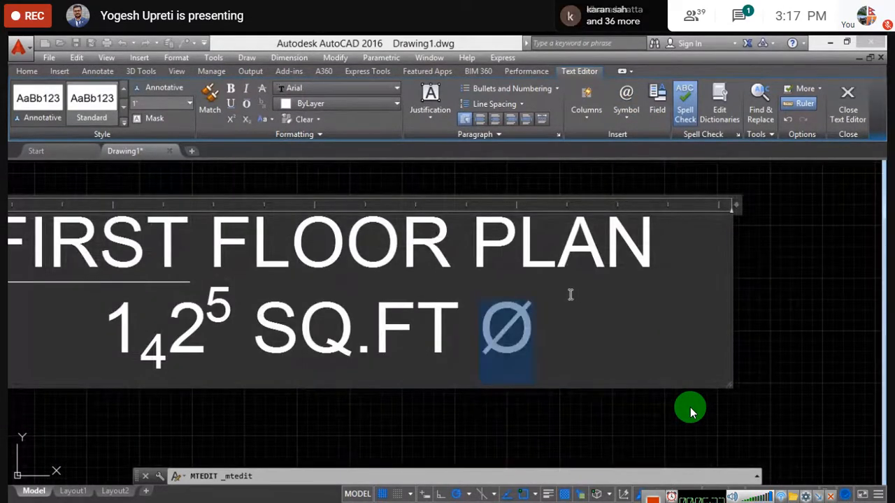
{"action": "key", "text": "Escape"}
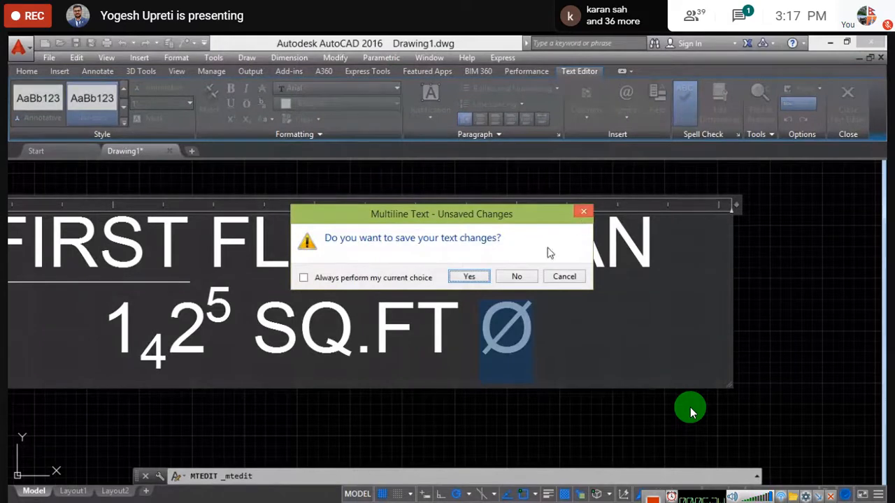
{"action": "left_click", "coordinate": [564, 277]}
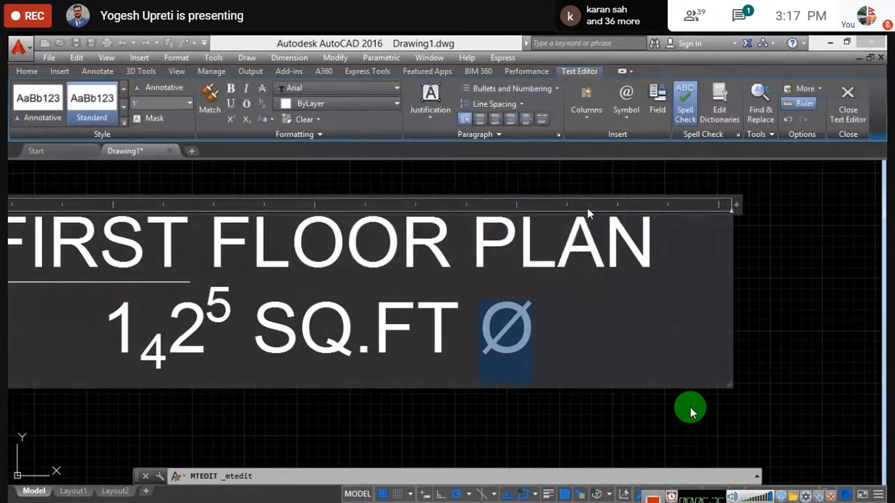
{"action": "scroll", "coordinate": [561, 302], "scroll_direction": "down", "scroll_amount": 4}
{"action": "scroll", "coordinate": [562, 302], "scroll_direction": "down", "scroll_amount": 3}
{"action": "middle_click_drag", "start_coordinate": [626, 270], "coordinate": [621, 271]}
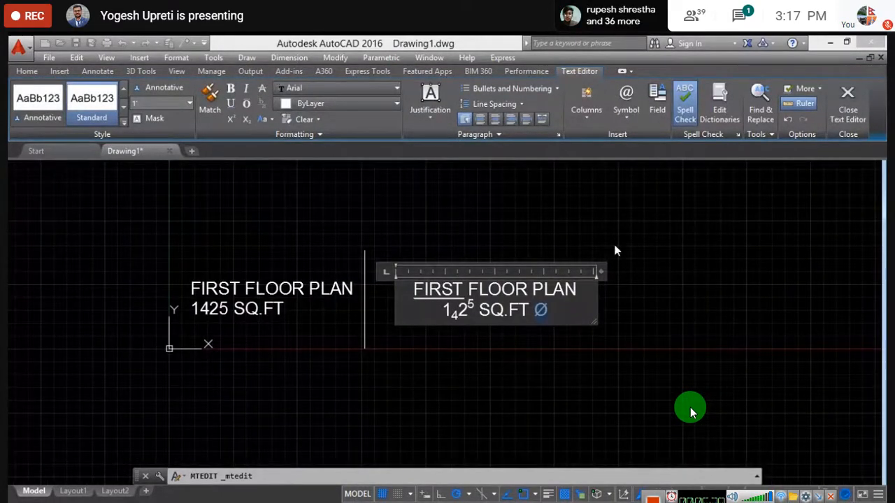
{"action": "key", "text": "Escape"}
{"action": "left_click", "coordinate": [585, 210]}
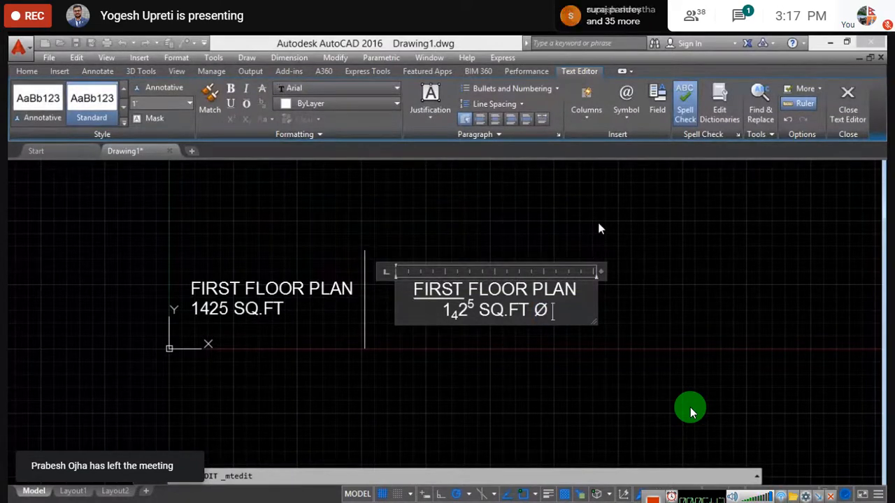
- Add a Σ character from the other symbols after the Ø in the multiline label, and finish editing
{"action": "left_click", "coordinate": [627, 112]}
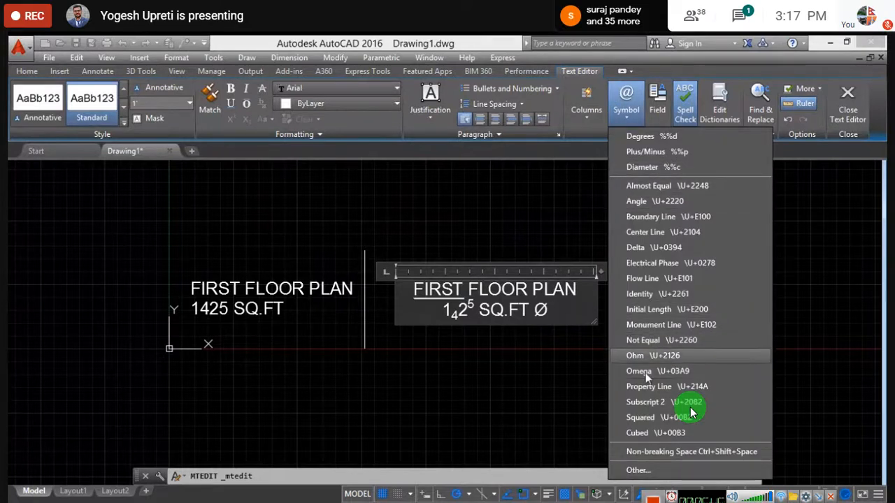
{"action": "left_click", "coordinate": [652, 471]}
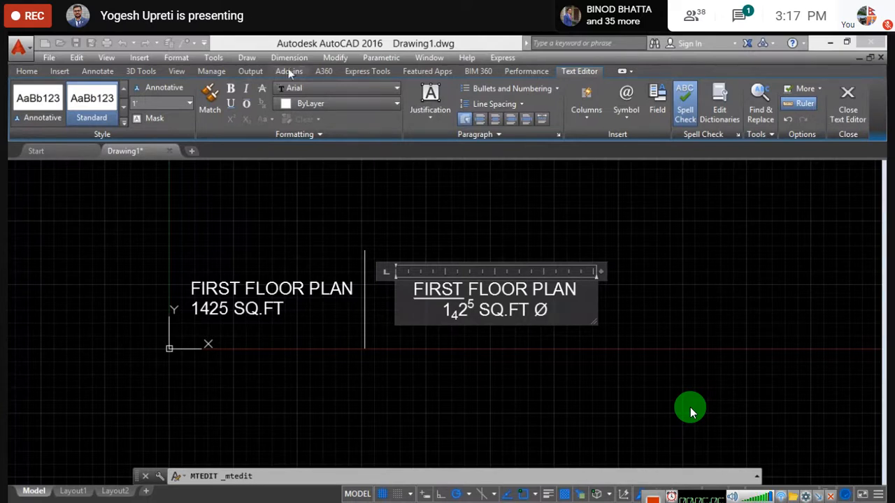
{"action": "left_click", "coordinate": [630, 120]}
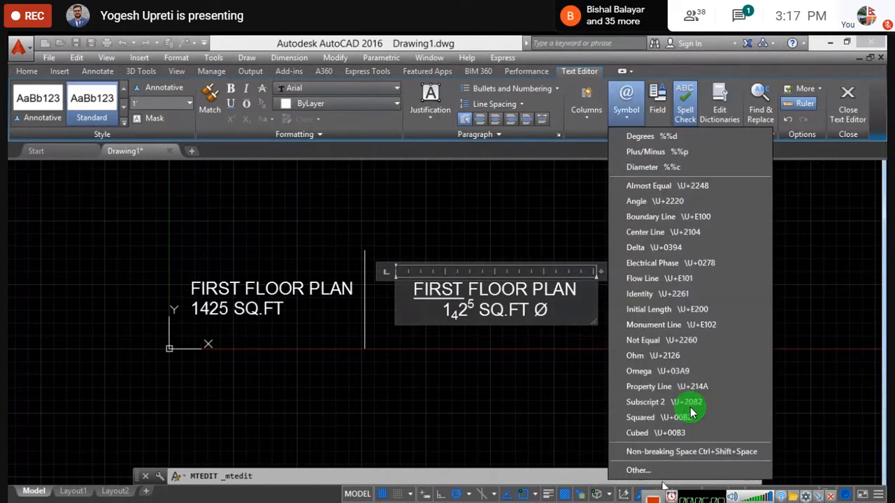
{"action": "left_click", "coordinate": [604, 372]}
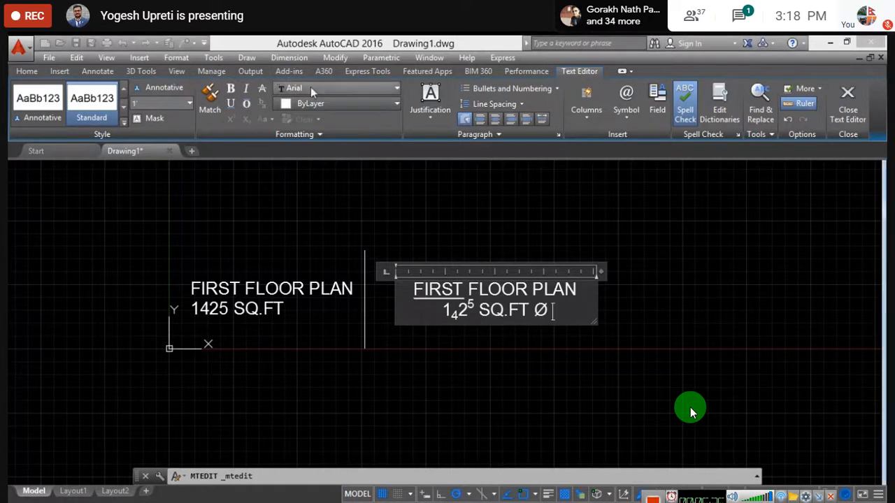
{"action": "right_click", "coordinate": [556, 310]}
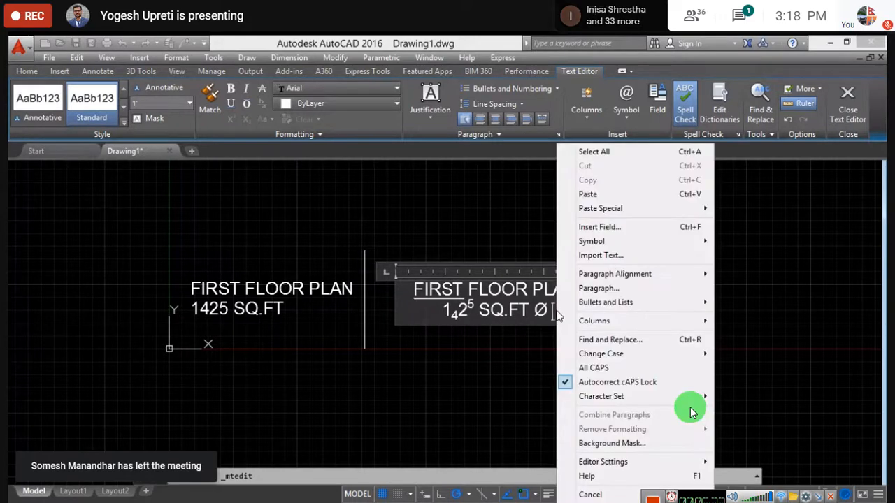
{"action": "left_click", "coordinate": [604, 198]}
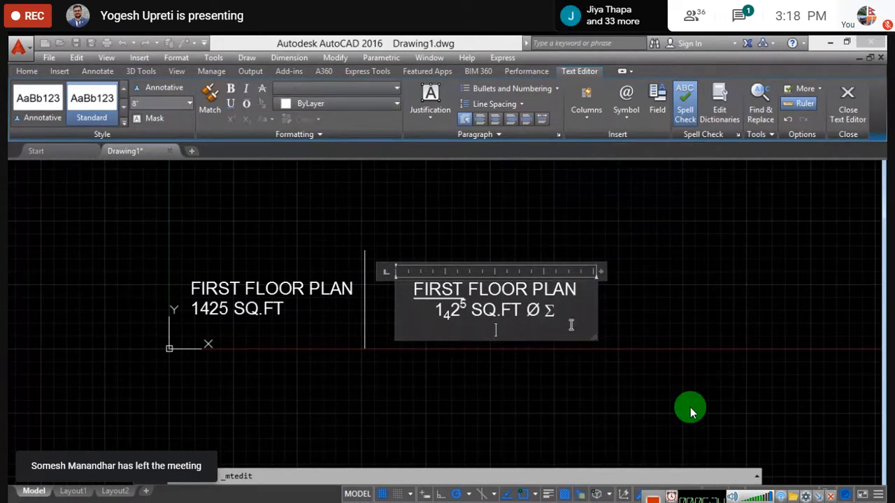
{"action": "left_click_drag", "start_coordinate": [556, 310], "coordinate": [547, 308]}
{"action": "left_click", "coordinate": [554, 218]}
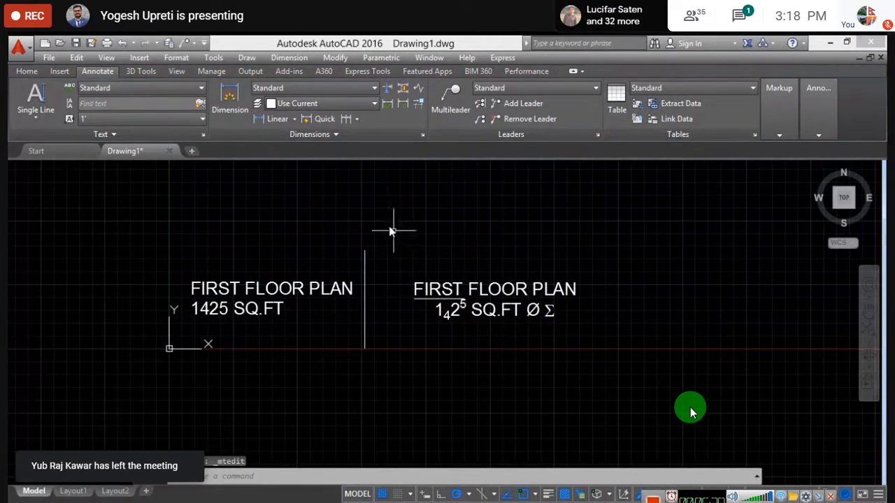
- Delete the single-line and multiline labels and the vertical line between them
{"action": "left_click", "coordinate": [182, 245]}
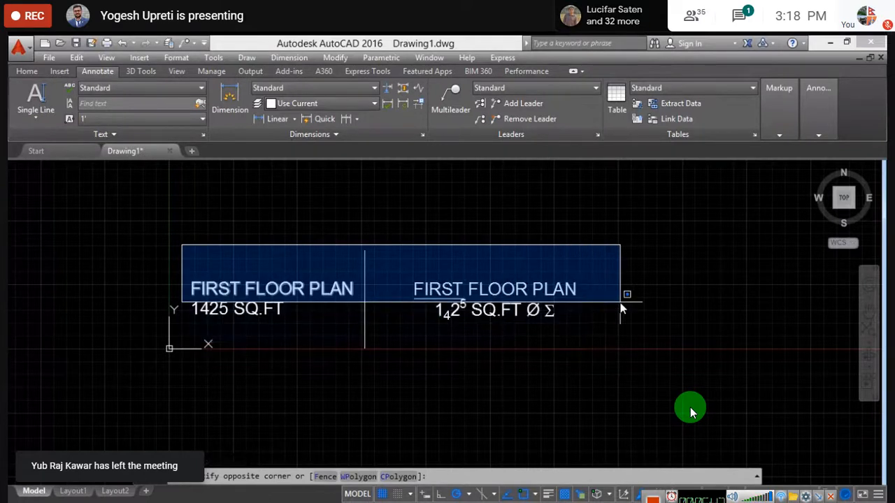
{"action": "left_click", "coordinate": [627, 340]}
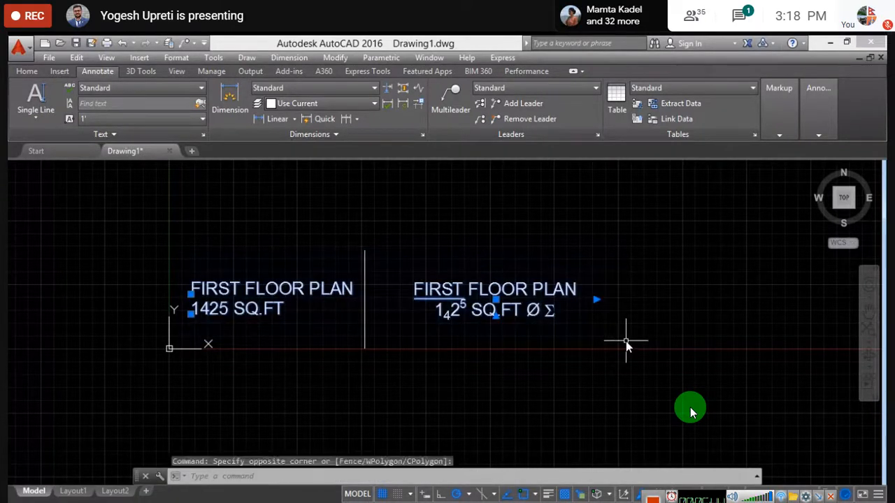
{"action": "key", "text": "Delete"}
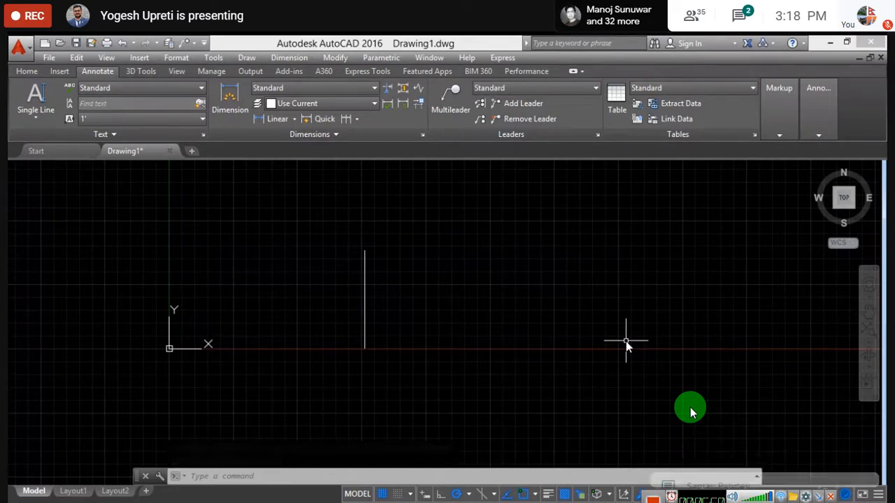
{"action": "key", "text": "Escape"}
{"action": "key", "text": "Escape"}
{"action": "left_click", "coordinate": [415, 308]}
{"action": "left_click", "coordinate": [267, 286]}
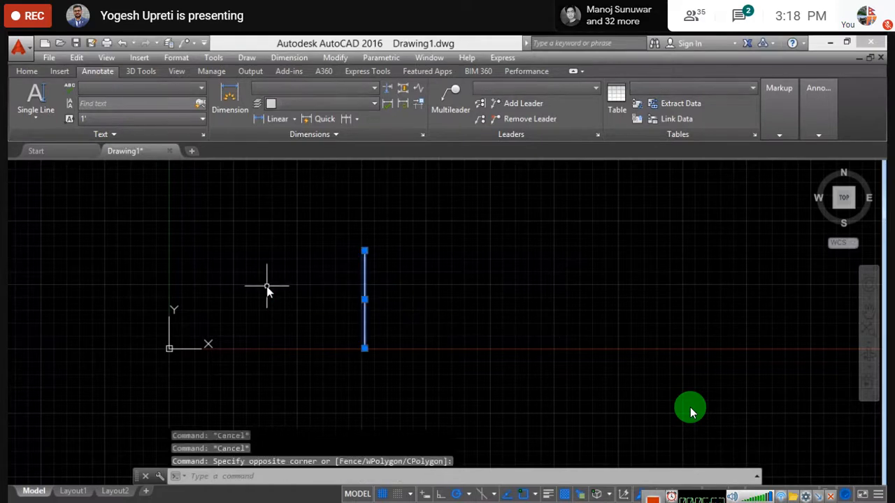
{"action": "key", "text": "Delete"}
{"action": "scroll", "coordinate": [329, 301], "scroll_direction": "down", "scroll_amount": 5}
{"action": "middle_click_drag", "start_coordinate": [385, 275], "coordinate": [224, 385]}
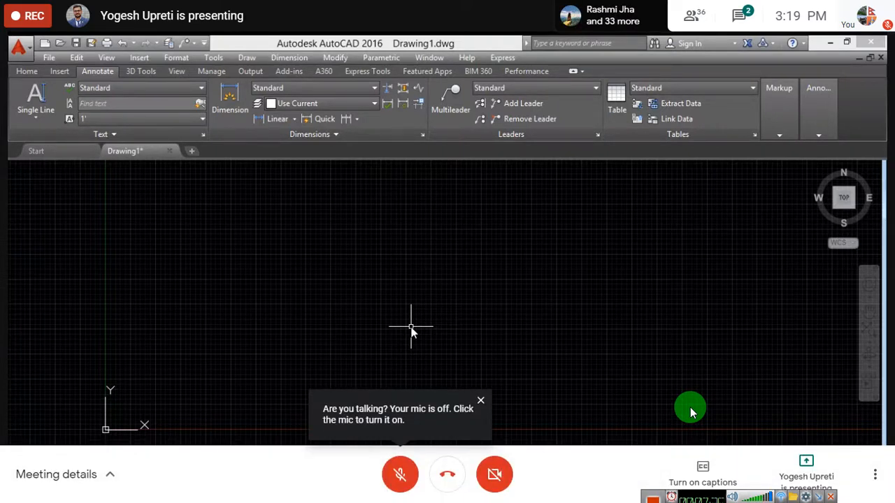
- Insert an empty Standard table with 5 columns and 5 data rows, fitted to a window specified in the drawing area
{"action": "left_click", "coordinate": [708, 369]}
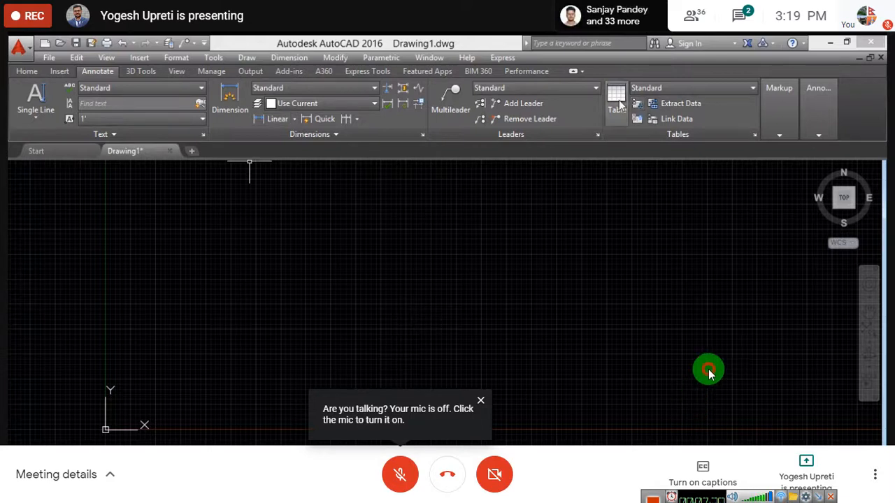
{"action": "left_click", "coordinate": [480, 400]}
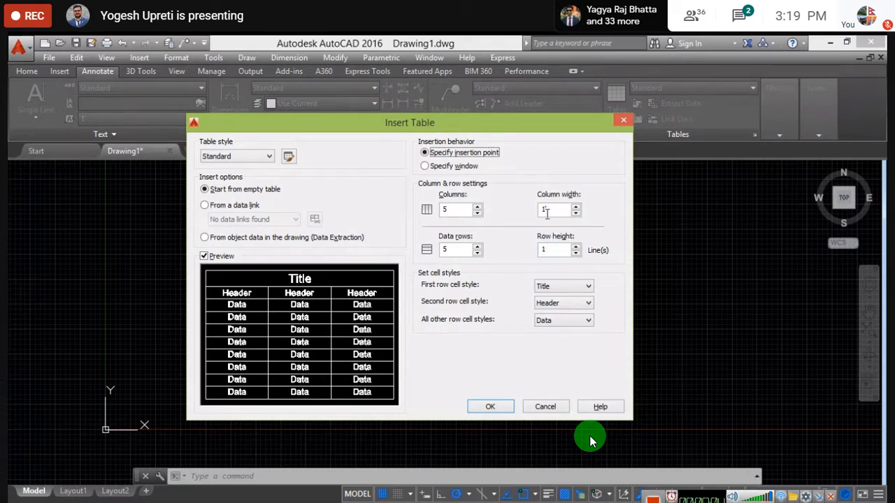
{"action": "left_click", "coordinate": [425, 167]}
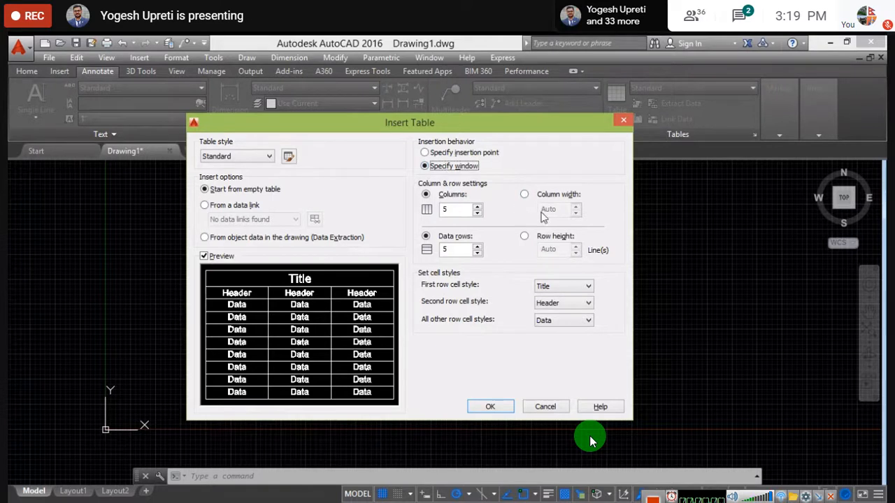
{"action": "left_click", "coordinate": [524, 195]}
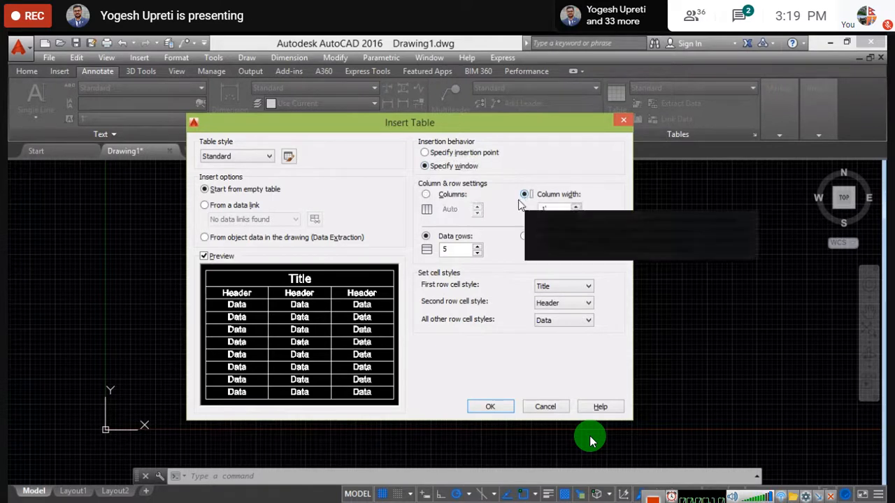
{"action": "left_click", "coordinate": [426, 196]}
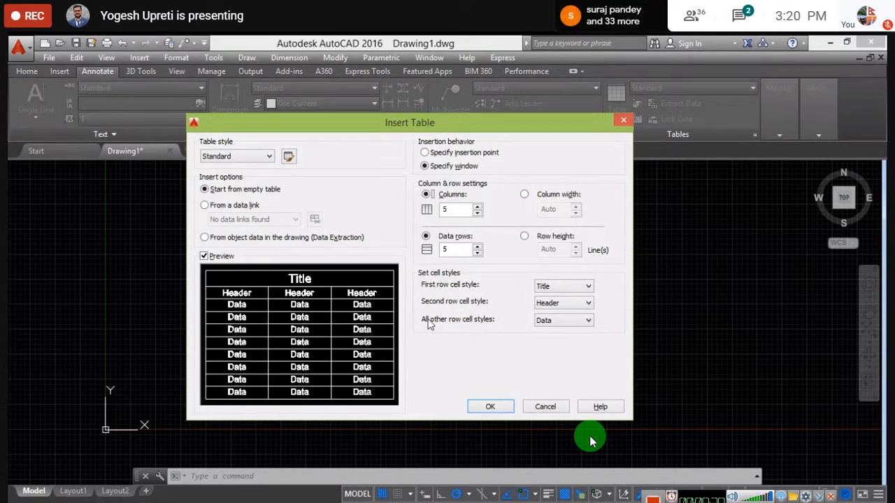
{"action": "left_click", "coordinate": [491, 406]}
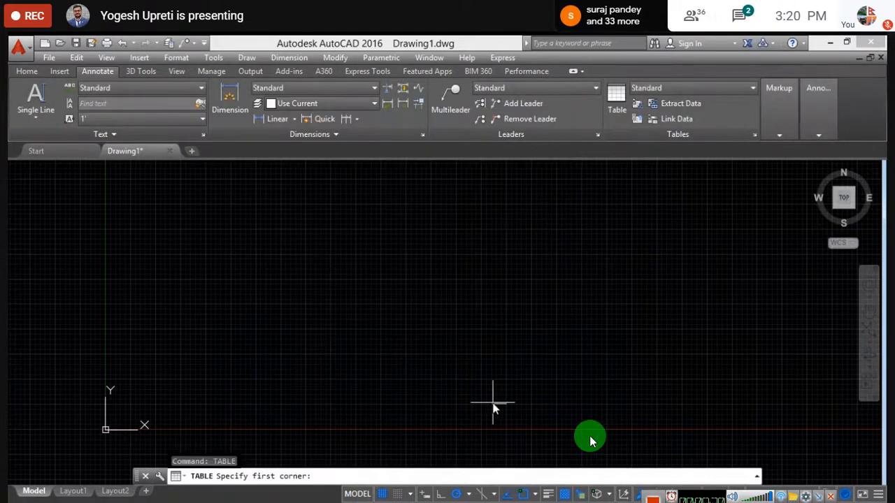
{"action": "left_click", "coordinate": [310, 243]}
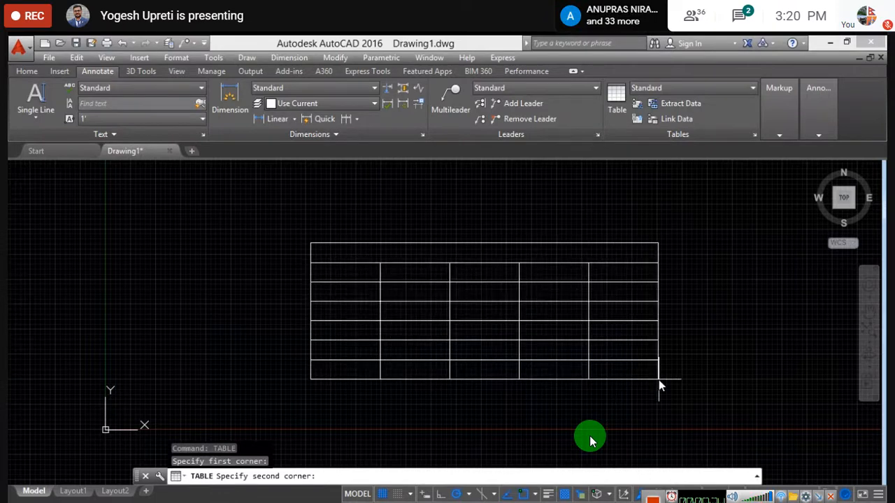
{"action": "middle_click_drag", "start_coordinate": [659, 380], "coordinate": [528, 358]}
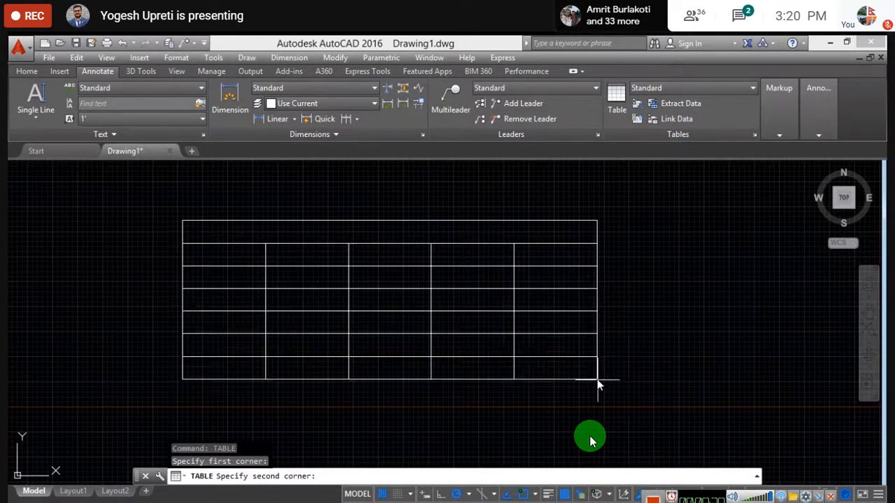
{"action": "left_click", "coordinate": [611, 390]}
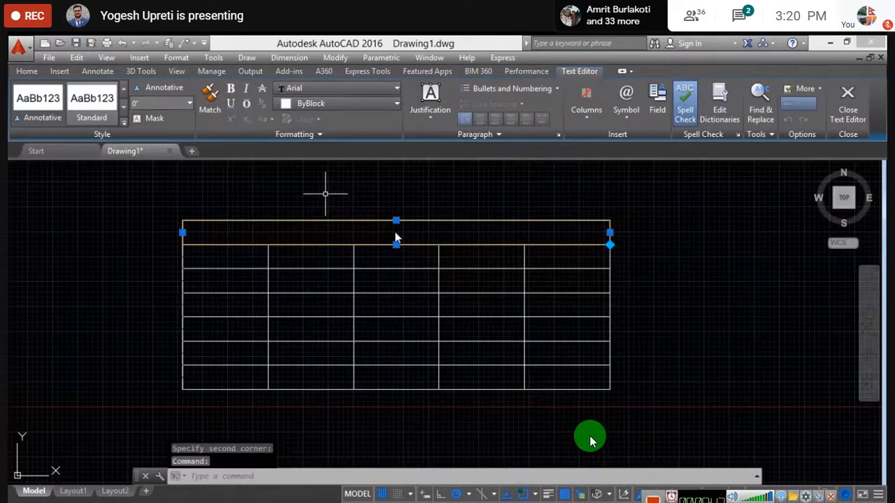
- Open the table's title cell for editing and enter the presenter's first name as its text
{"action": "middle_click_drag", "start_coordinate": [383, 216], "coordinate": [385, 205]}
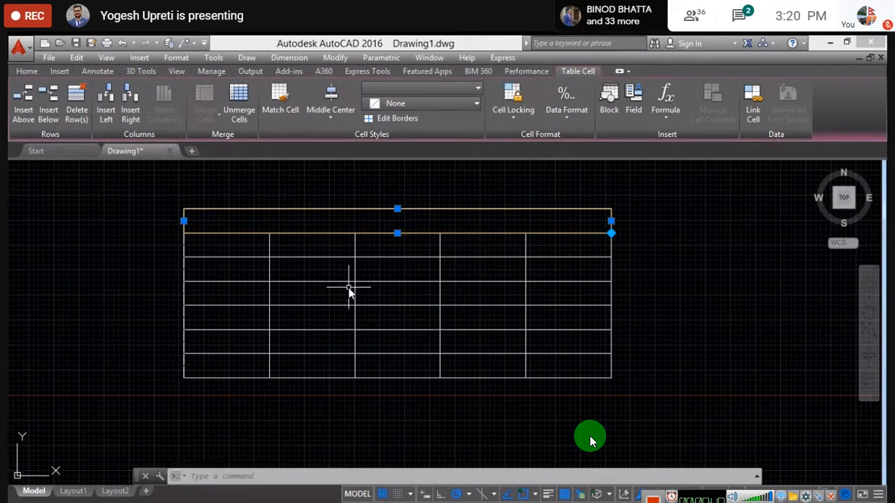
{"action": "double_click", "coordinate": [310, 230]}
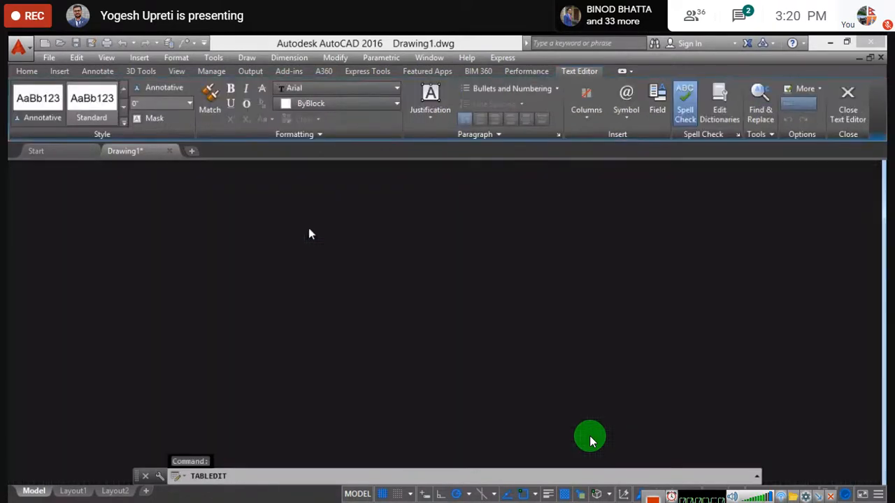
{"action": "type", "text": "YOGESH"}
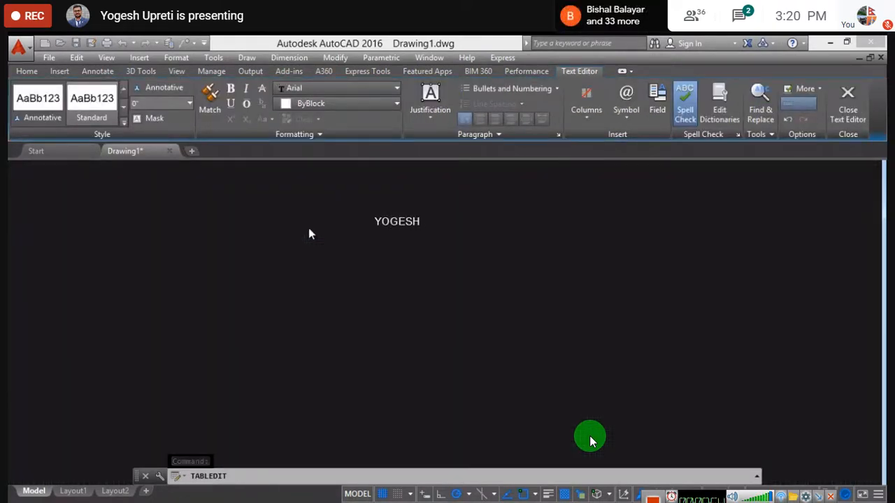
- Set the height of the title cell's text to 1' and save the text changes
{"action": "left_click_drag", "start_coordinate": [427, 228], "coordinate": [333, 214]}
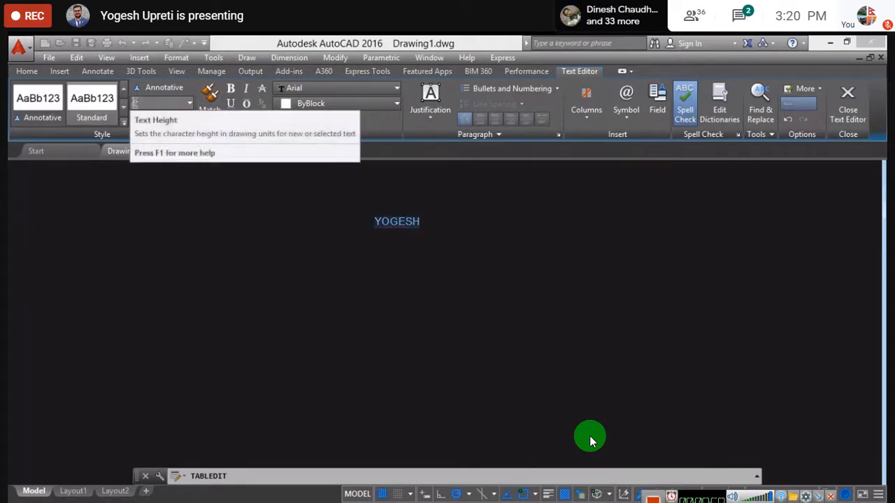
{"action": "key", "text": "BackSpace"}
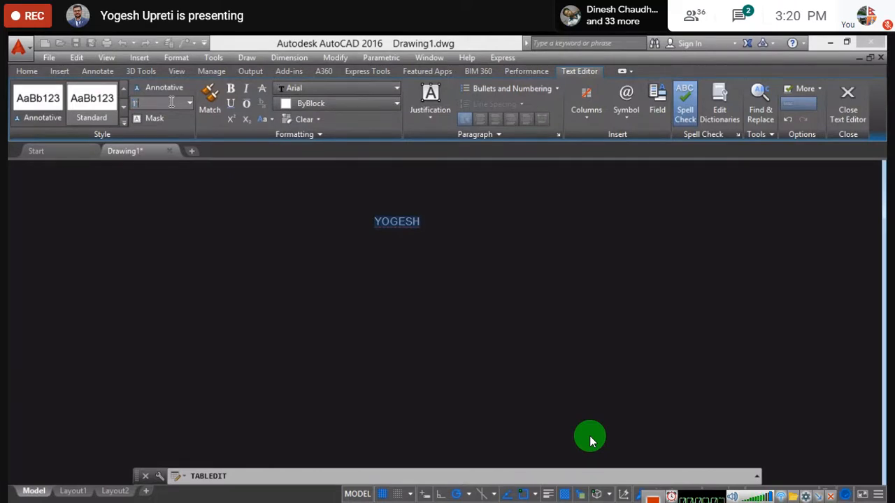
{"action": "type", "text": "1"}
{"action": "key", "text": "Return"}
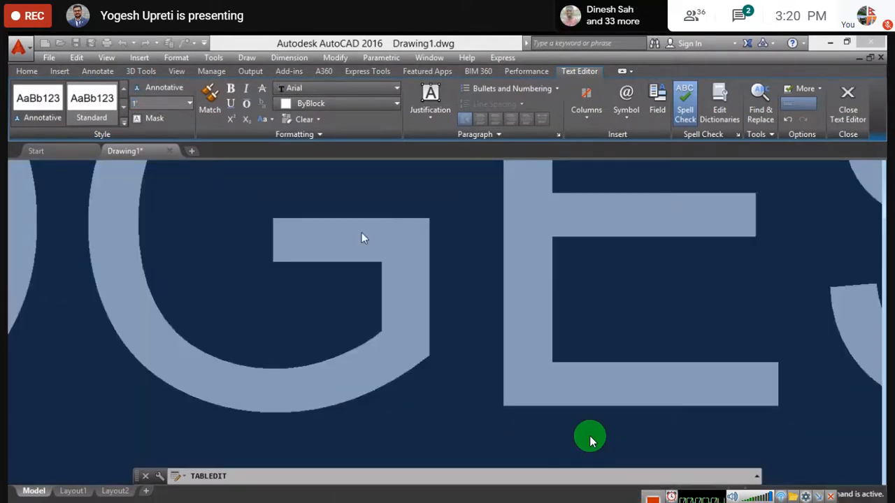
{"action": "key", "text": "Escape"}
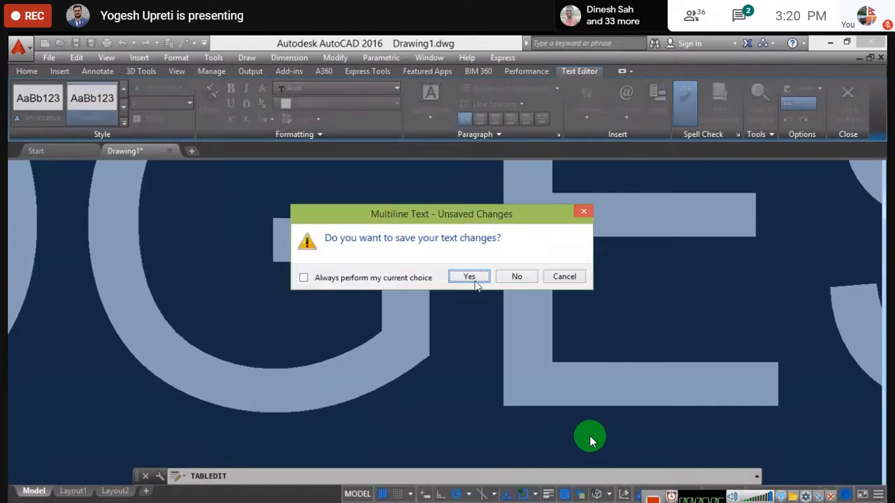
{"action": "left_click", "coordinate": [469, 277]}
{"action": "scroll", "coordinate": [468, 282], "scroll_direction": "down", "scroll_amount": 5}
{"action": "scroll", "coordinate": [394, 223], "scroll_direction": "up", "scroll_amount": 3}
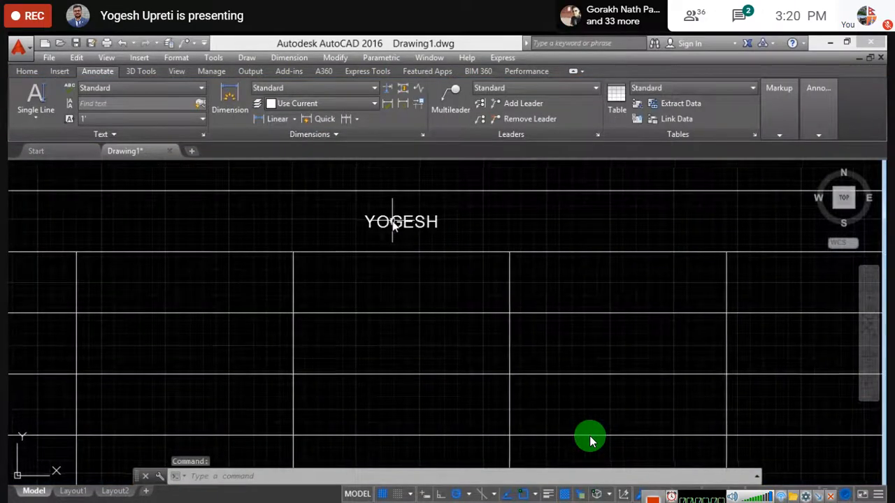
{"action": "scroll", "coordinate": [394, 224], "scroll_direction": "down", "scroll_amount": 2}
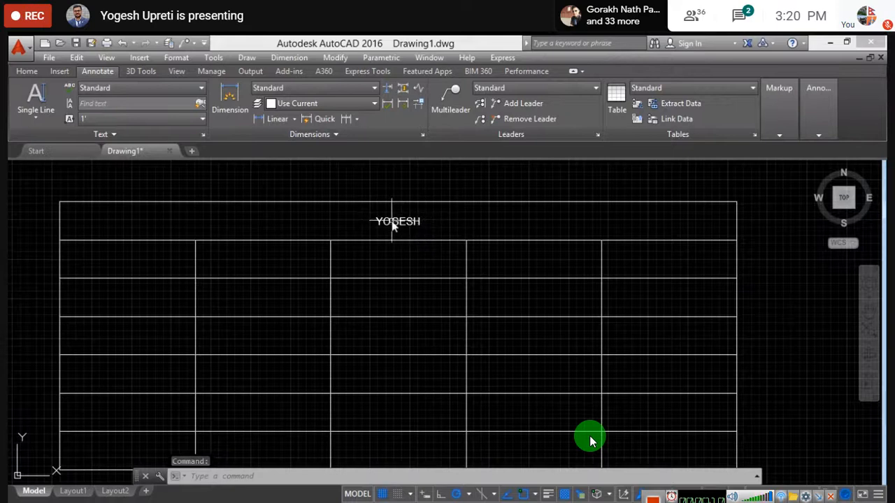
{"action": "scroll", "coordinate": [411, 234], "scroll_direction": "down", "scroll_amount": 2}
{"action": "scroll", "coordinate": [412, 241], "scroll_direction": "up", "scroll_amount": 2}
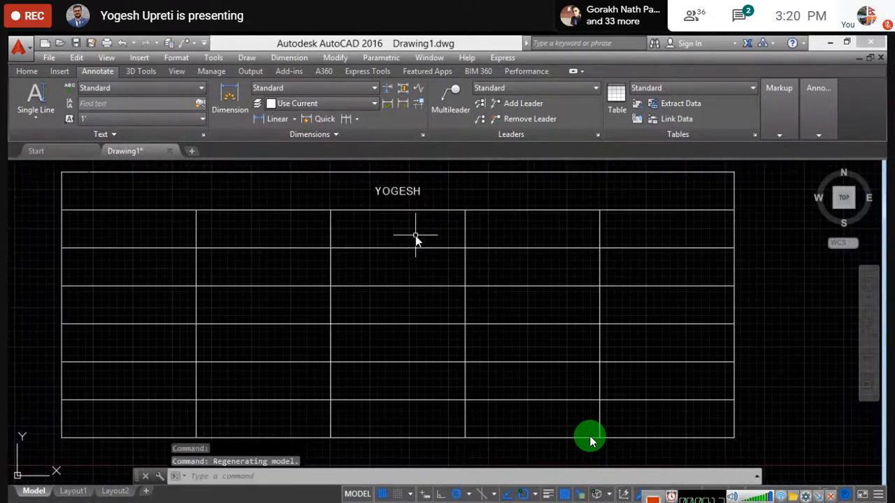
{"action": "scroll", "coordinate": [385, 256], "scroll_direction": "down", "scroll_amount": 2}
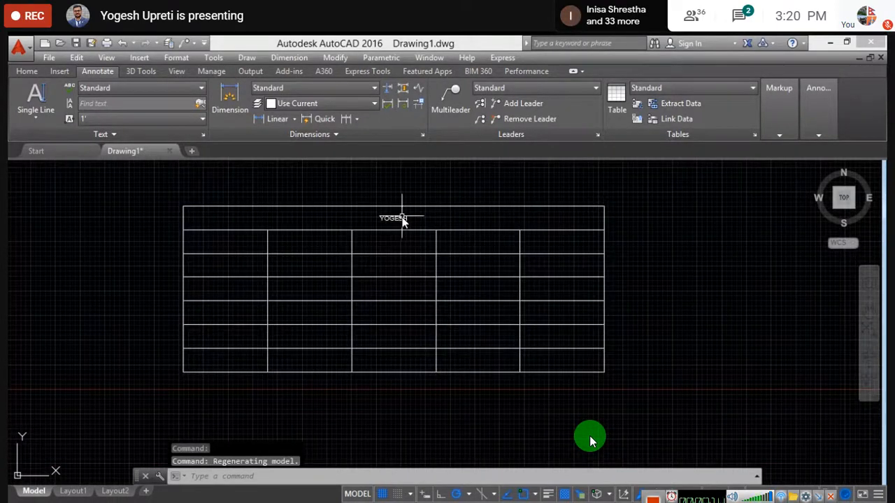
- Reopen the table's title cell for editing and review the available text heights
{"action": "left_click", "coordinate": [244, 243]}
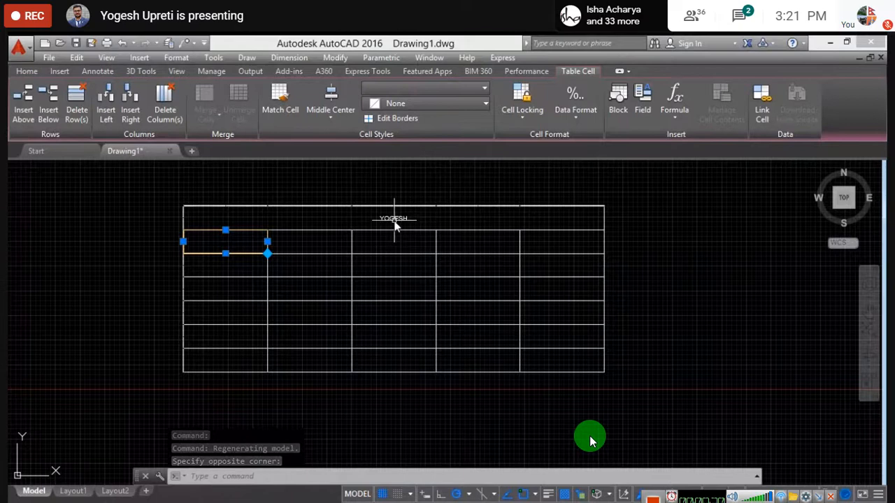
{"action": "scroll", "coordinate": [395, 224], "scroll_direction": "up", "scroll_amount": 4}
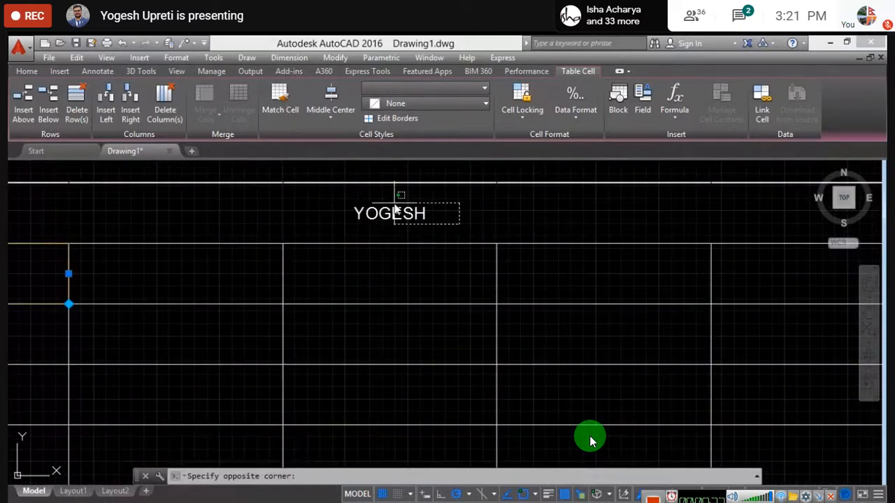
{"action": "left_click", "coordinate": [316, 193]}
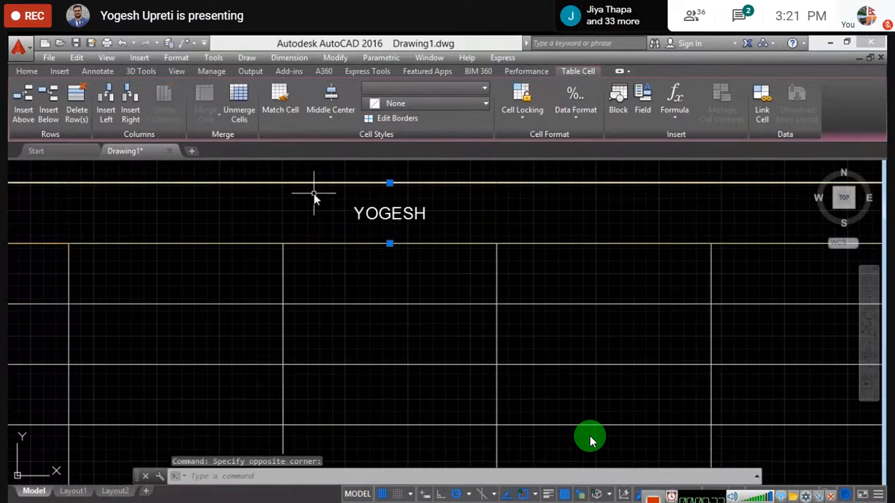
{"action": "key", "text": "Escape"}
{"action": "double_click", "coordinate": [359, 212]}
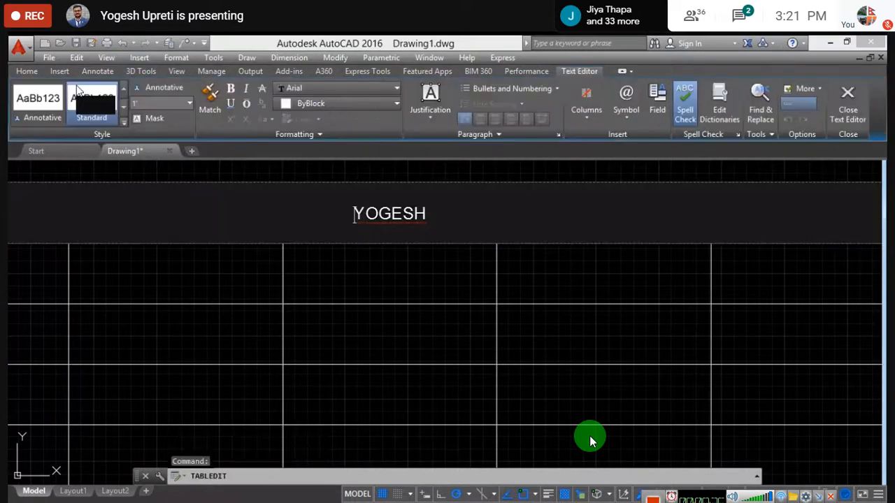
{"action": "left_click", "coordinate": [187, 104]}
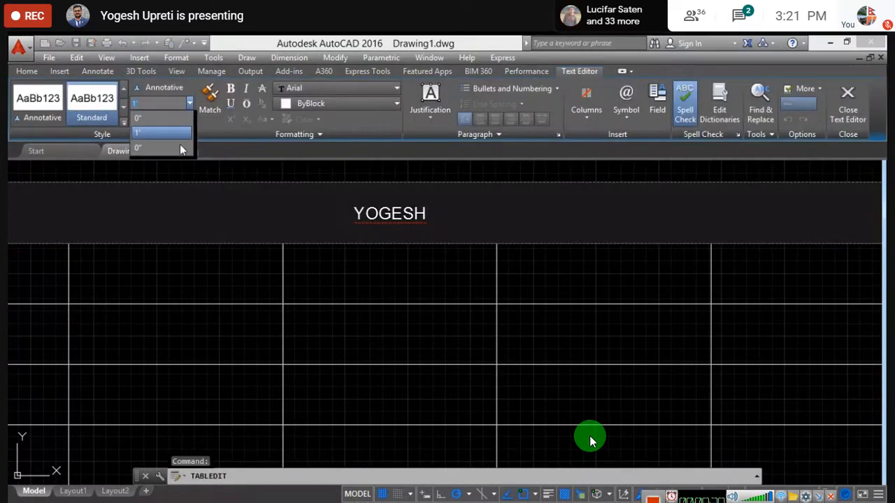
{"action": "left_click", "coordinate": [158, 103]}
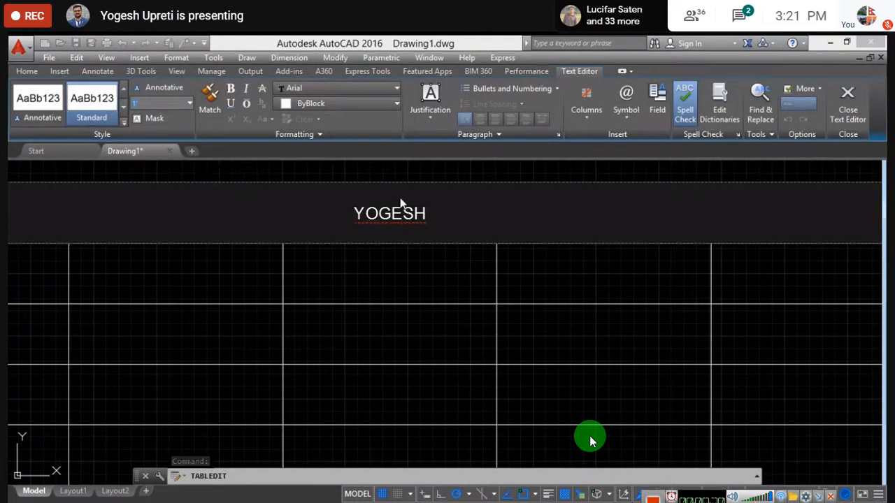
{"action": "left_click", "coordinate": [419, 180]}
- Delete the whole table from the drawing
{"action": "scroll", "coordinate": [390, 194], "scroll_direction": "down", "scroll_amount": 5}
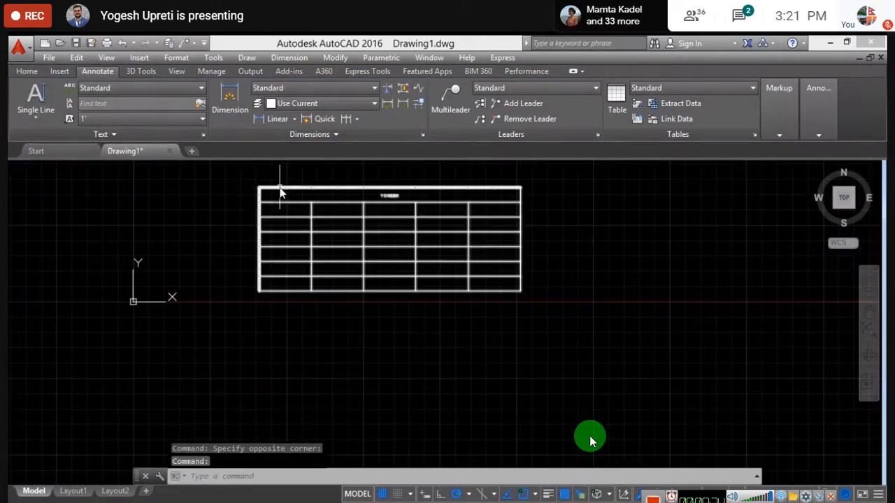
{"action": "left_click", "coordinate": [249, 182]}
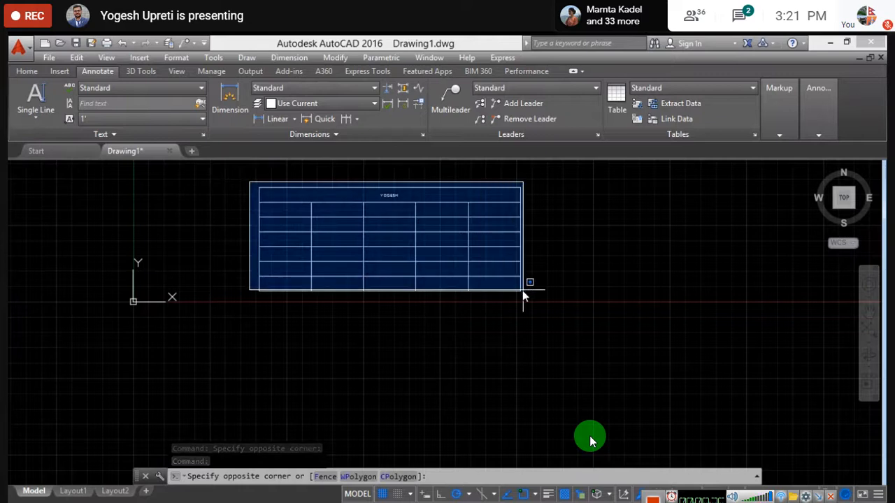
{"action": "left_click", "coordinate": [540, 303]}
{"action": "key", "text": "Delete"}
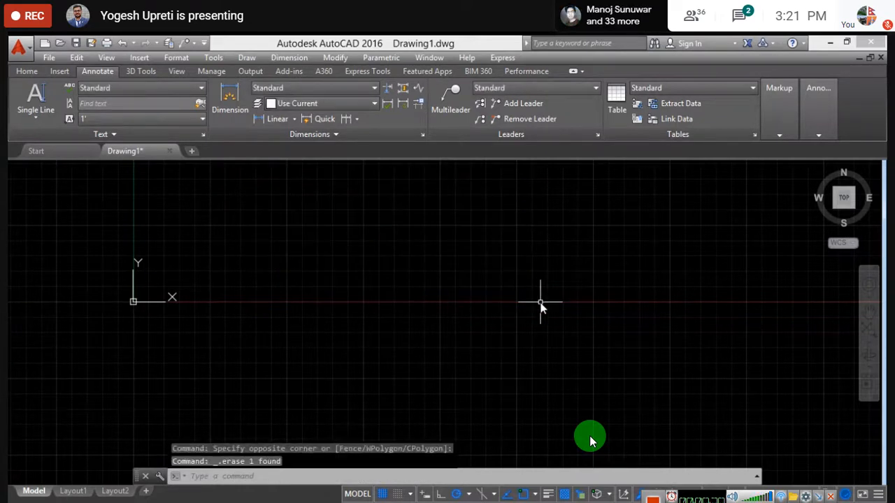
- Create a new text style named YOGI in the text style manager
{"action": "middle_click_drag", "start_coordinate": [403, 253], "coordinate": [322, 387]}
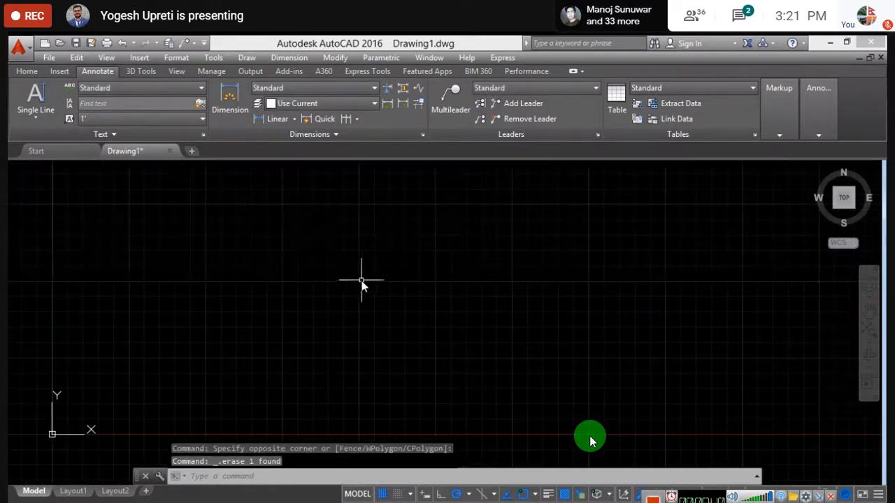
{"action": "left_click", "coordinate": [201, 89]}
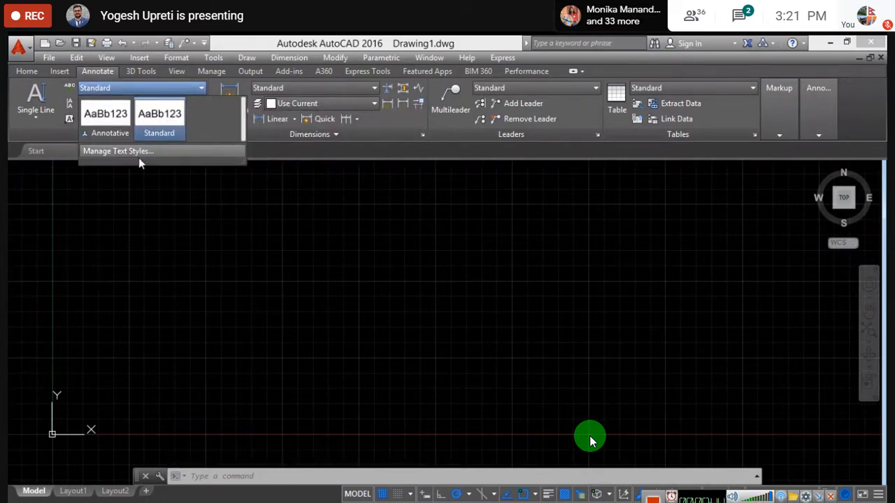
{"action": "left_click", "coordinate": [130, 153]}
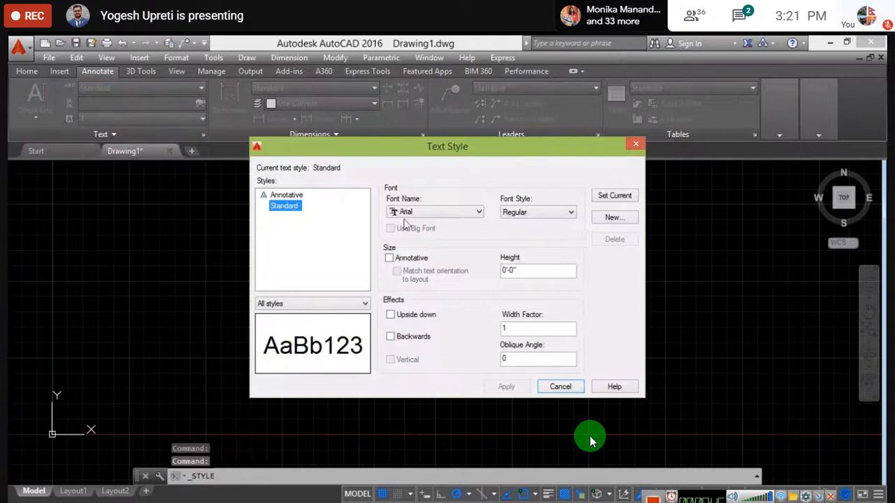
{"action": "left_click", "coordinate": [612, 218]}
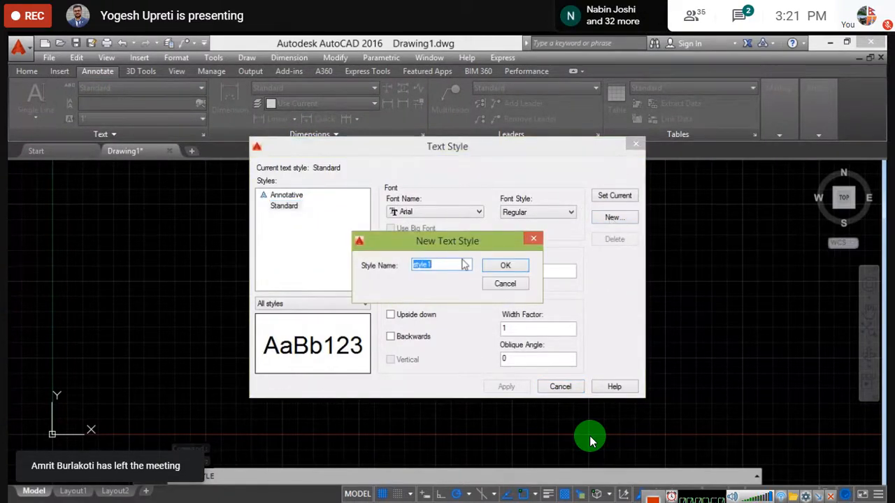
{"action": "key", "text": "BackSpace"}
{"action": "type", "text": "YOGI"}
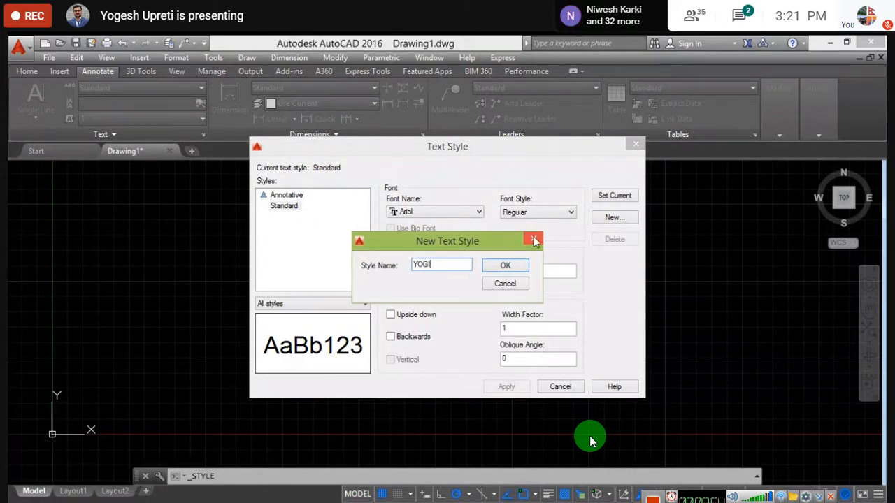
{"action": "left_click", "coordinate": [510, 266]}
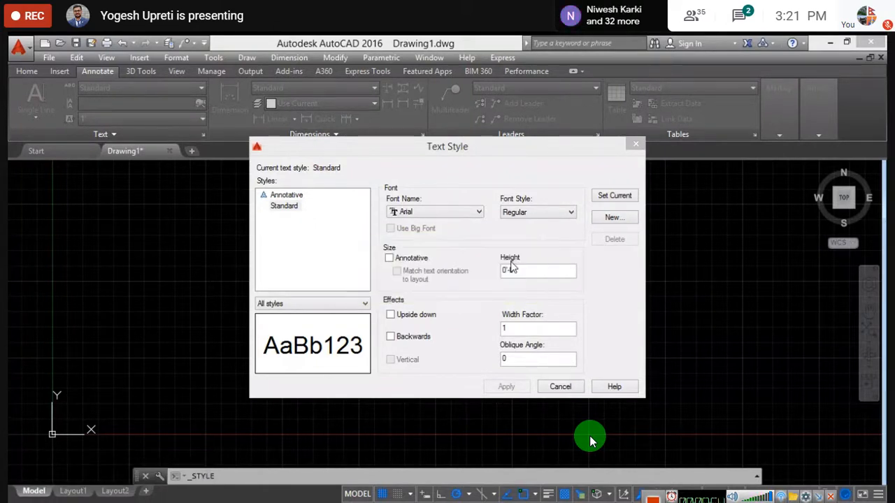
- Try the Upside down and Backwards effects on the YOGI text style and clear both
{"action": "left_click", "coordinate": [519, 272]}
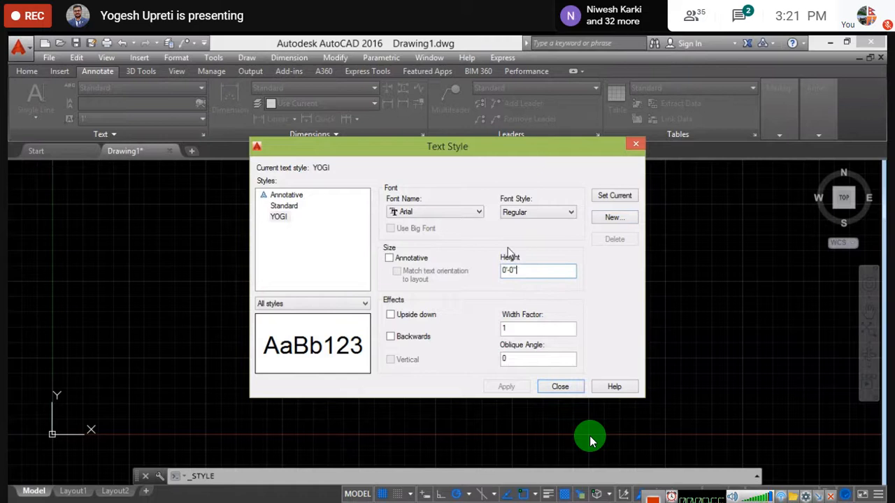
{"action": "left_click", "coordinate": [461, 213]}
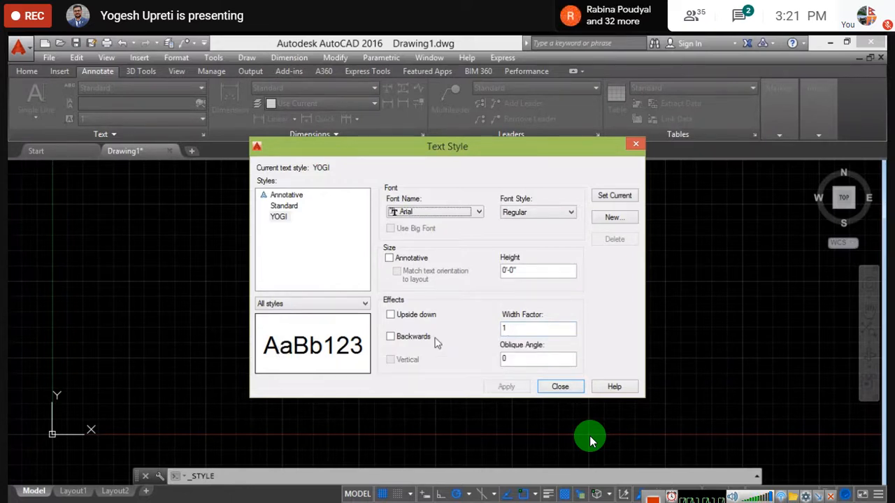
{"action": "left_click", "coordinate": [390, 315]}
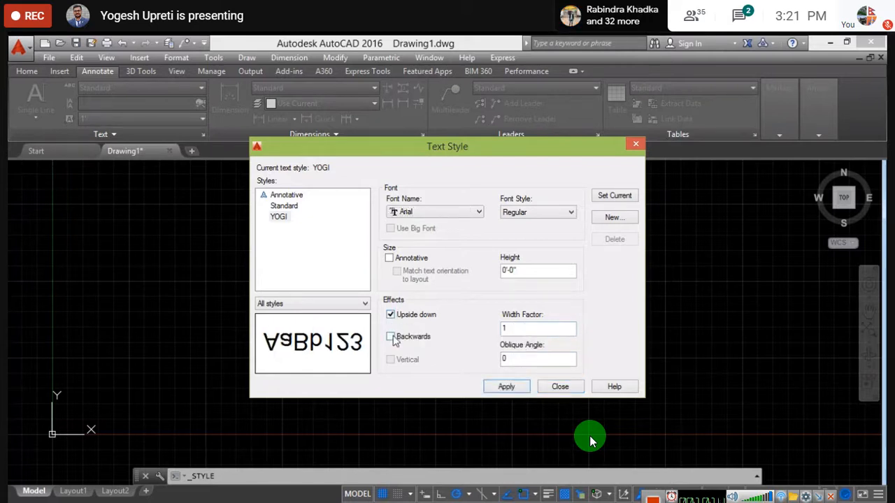
{"action": "left_click", "coordinate": [391, 337]}
{"action": "left_click", "coordinate": [390, 314]}
{"action": "left_click", "coordinate": [391, 337]}
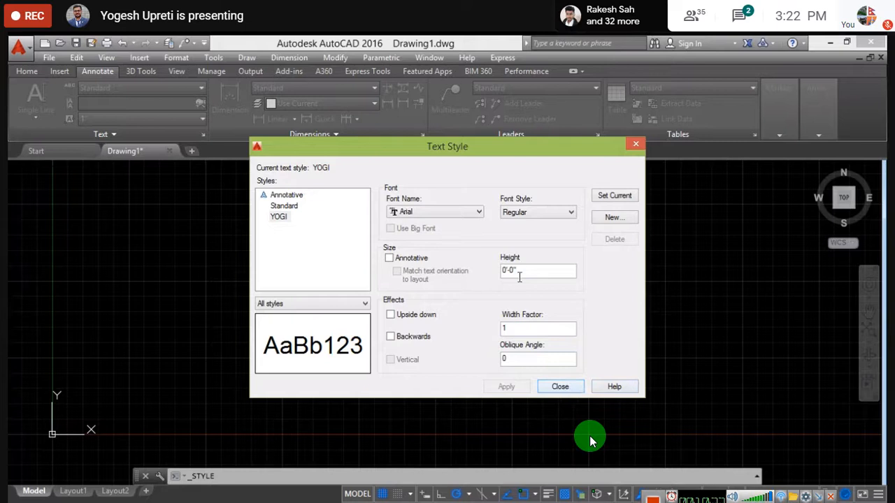
- Close the text style manager and choose YOGI as the current text style
{"action": "left_click", "coordinate": [560, 387]}
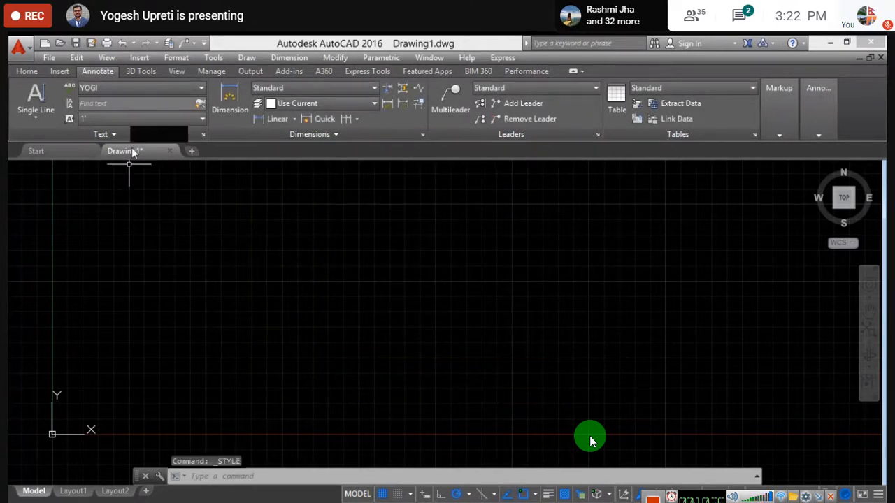
{"action": "left_click", "coordinate": [202, 88]}
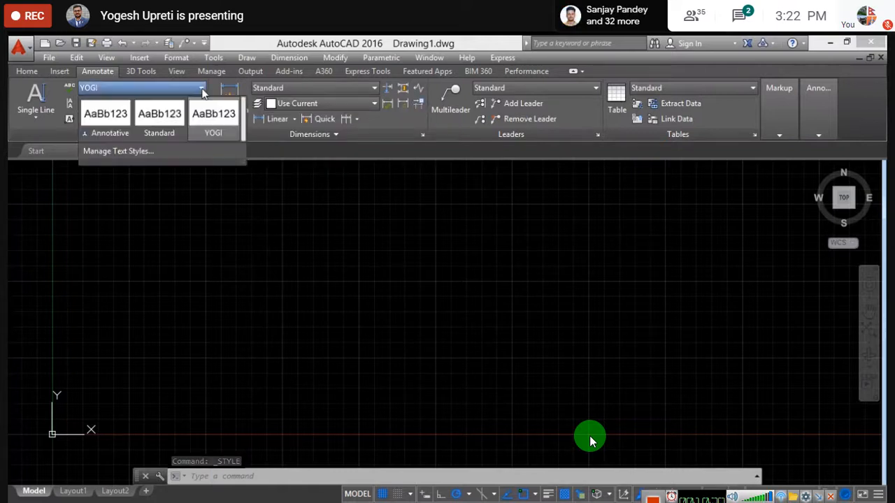
{"action": "left_click", "coordinate": [201, 89]}
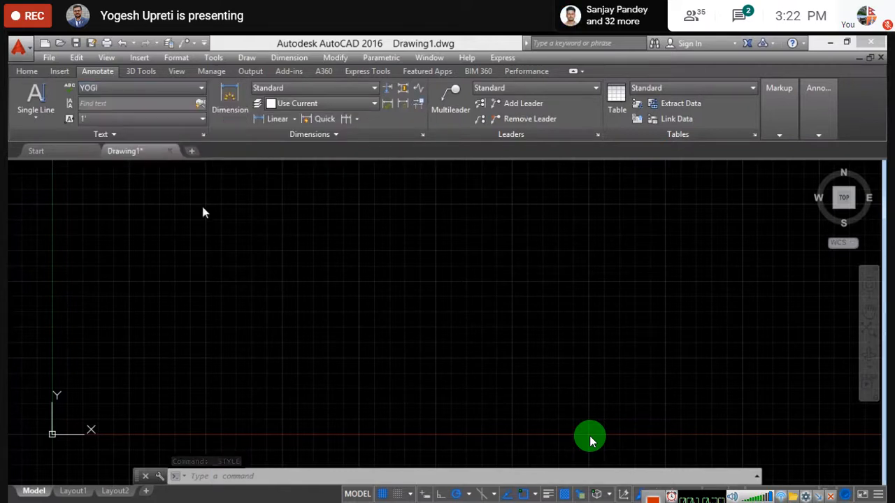
{"action": "left_click", "coordinate": [201, 87]}
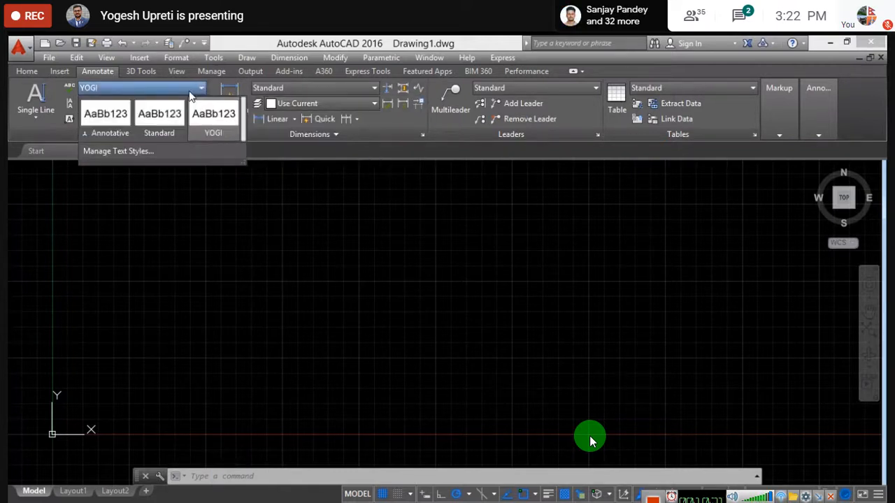
{"action": "left_click", "coordinate": [219, 125]}
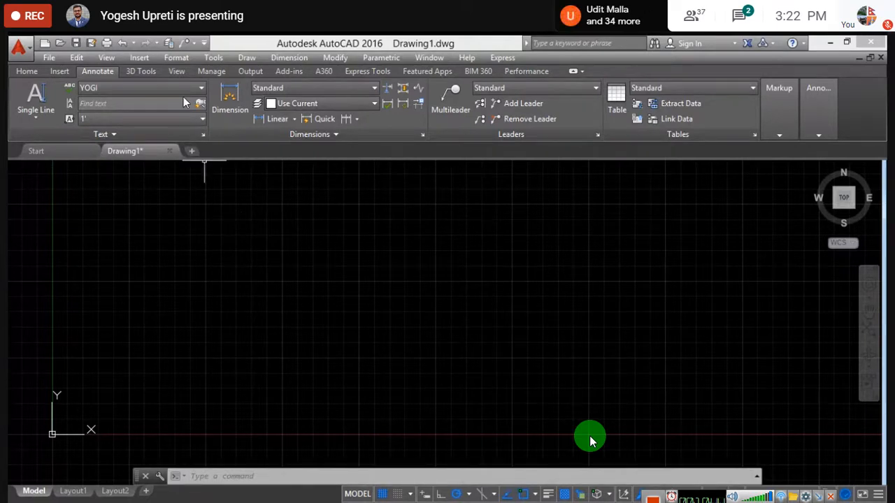
- Make Standard the current text style and examine which actions the text style manager offers for the YOGI style
{"action": "left_click", "coordinate": [197, 87]}
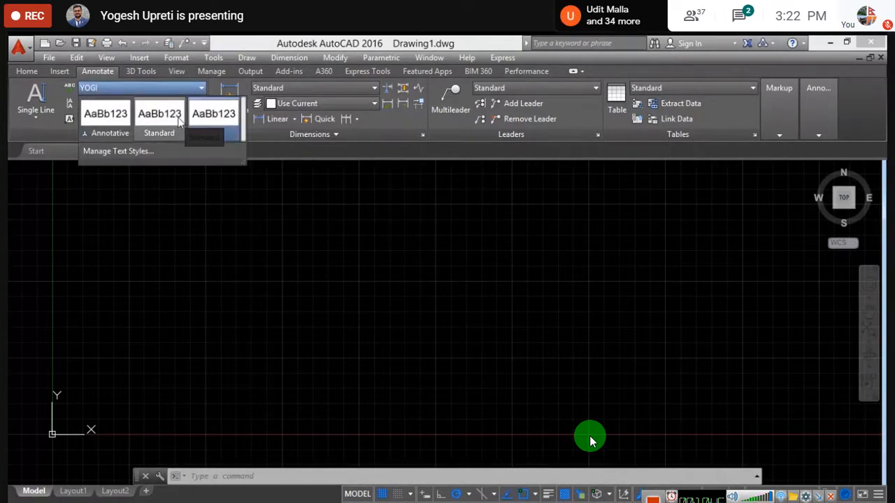
{"action": "left_click", "coordinate": [158, 121]}
{"action": "left_click", "coordinate": [195, 91]}
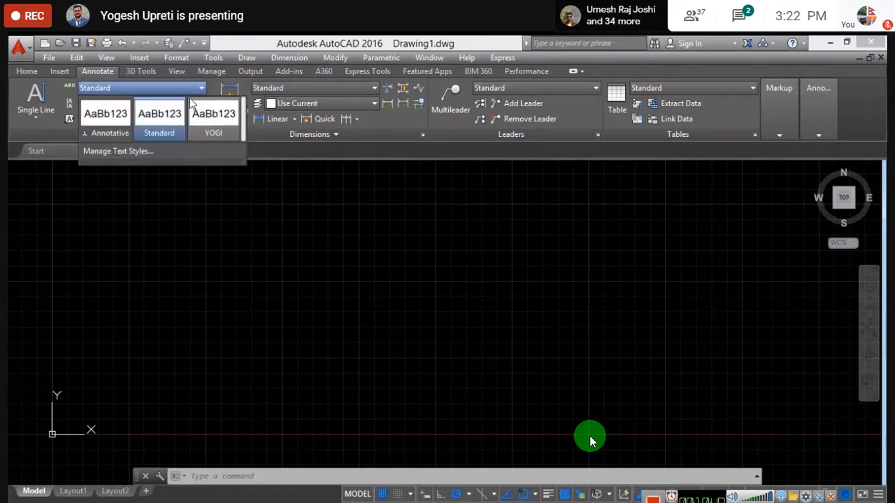
{"action": "left_click", "coordinate": [145, 150]}
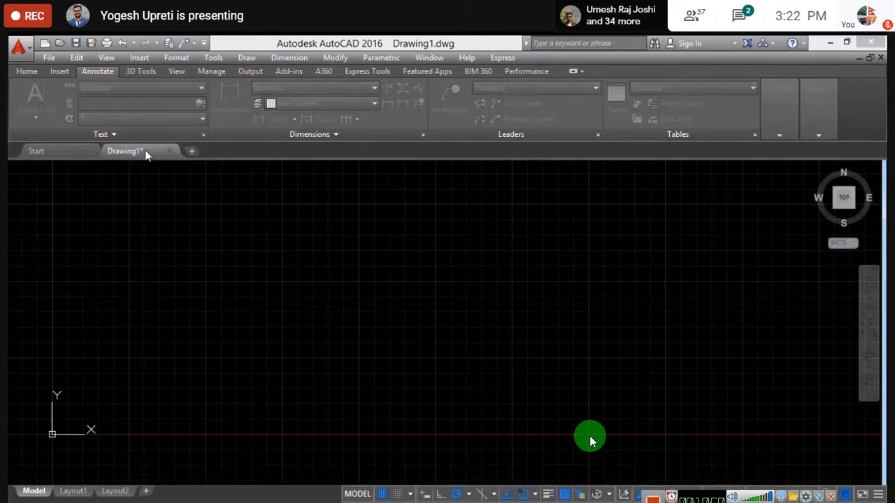
{"action": "left_click", "coordinate": [279, 218]}
{"action": "right_click", "coordinate": [286, 219]}
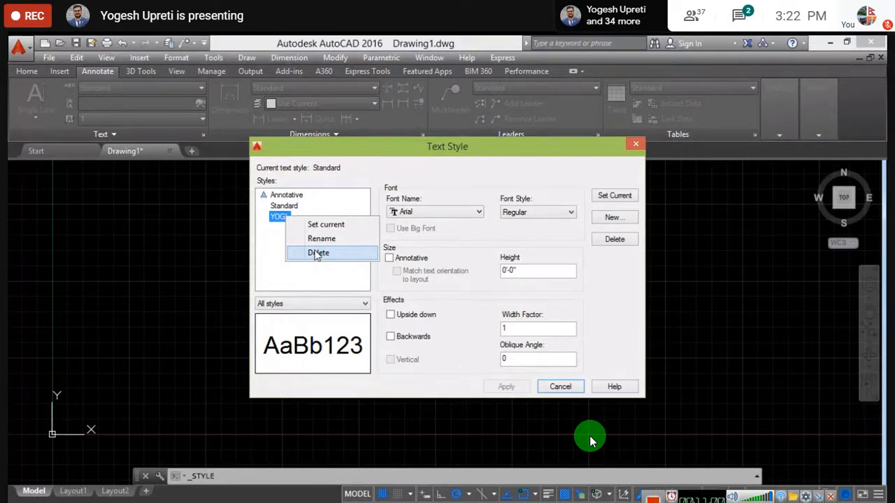
{"action": "left_click", "coordinate": [260, 229]}
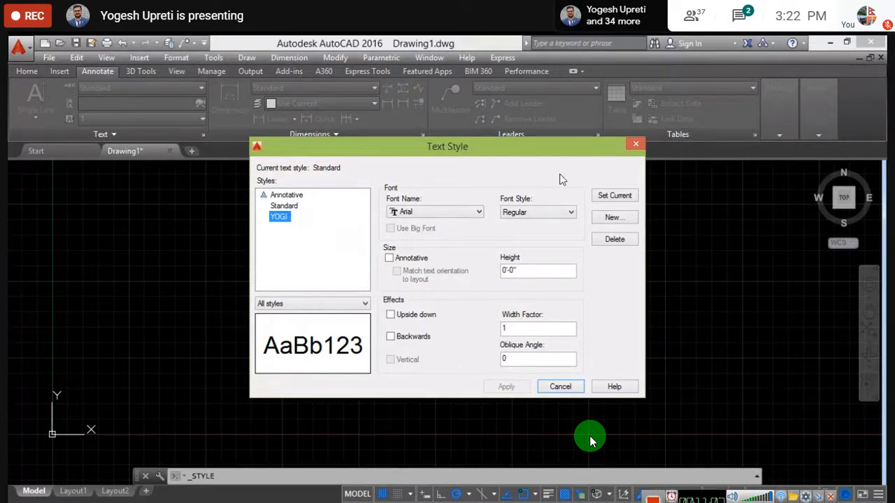
{"action": "right_click", "coordinate": [281, 217]}
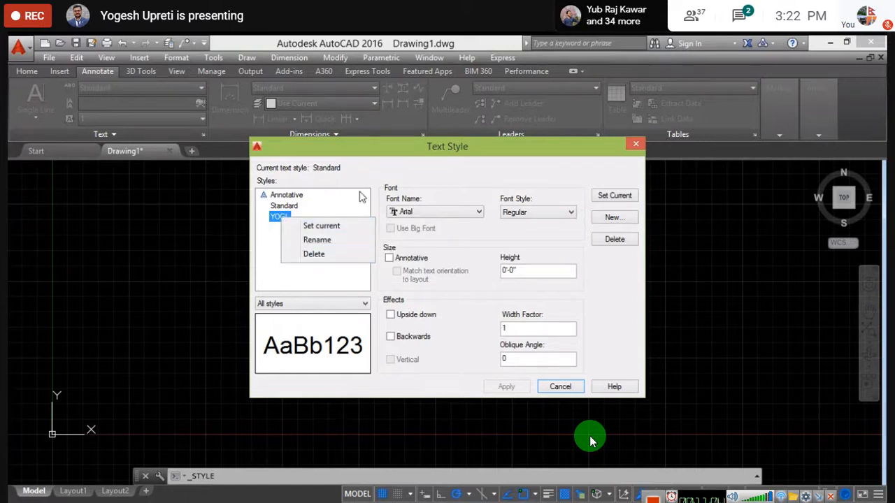
{"action": "left_click", "coordinate": [358, 192]}
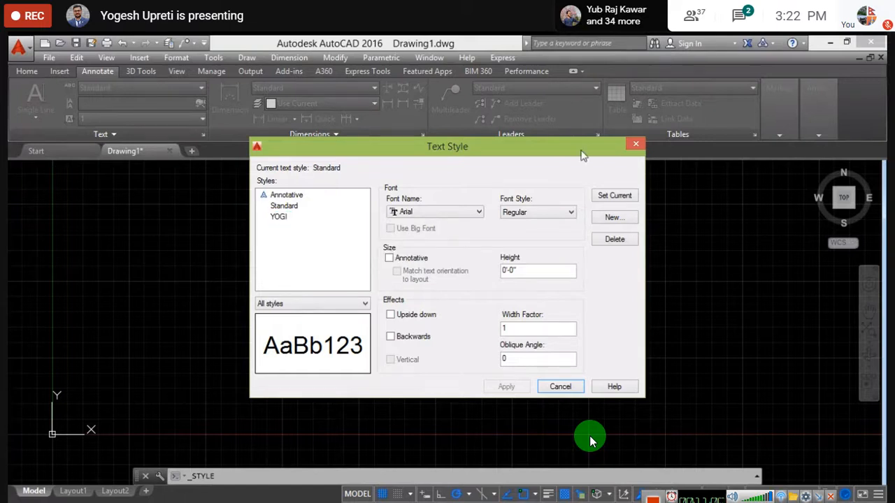
{"action": "left_click", "coordinate": [634, 146]}
- Make YOGI the current text style and check whether the text style manager allows deleting it
{"action": "left_click", "coordinate": [200, 91]}
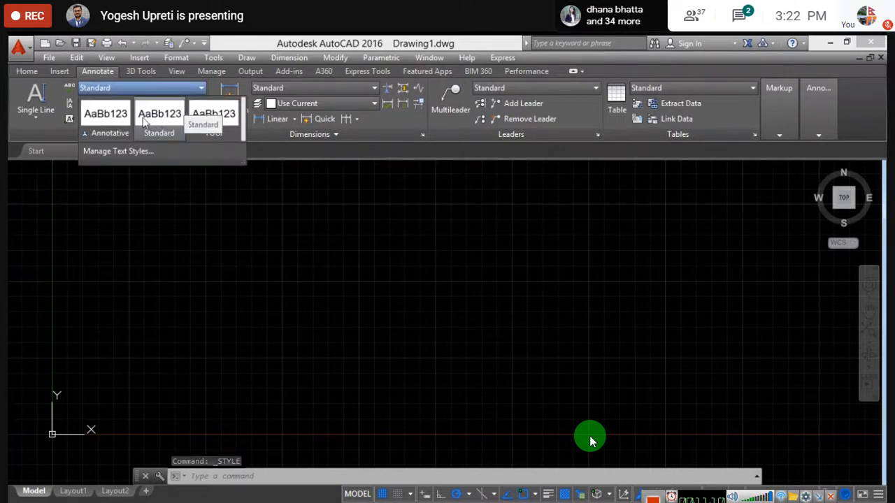
{"action": "left_click", "coordinate": [214, 114]}
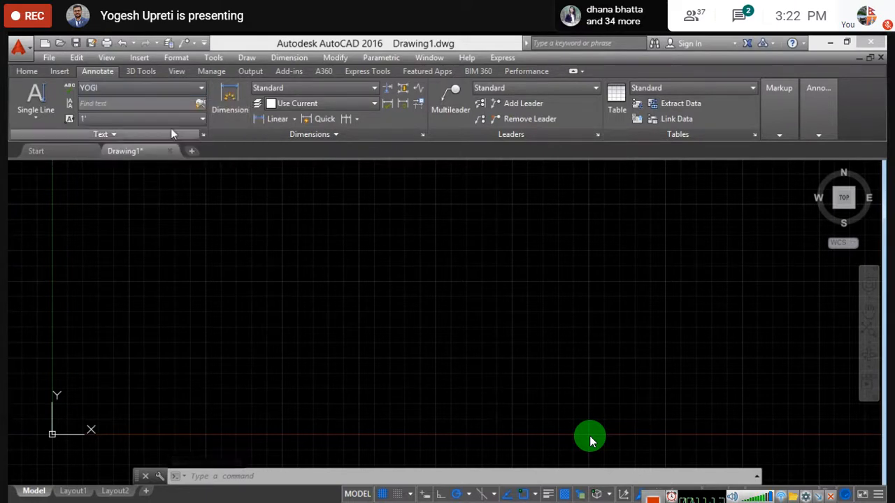
{"action": "left_click", "coordinate": [201, 89]}
{"action": "left_click", "coordinate": [153, 147]}
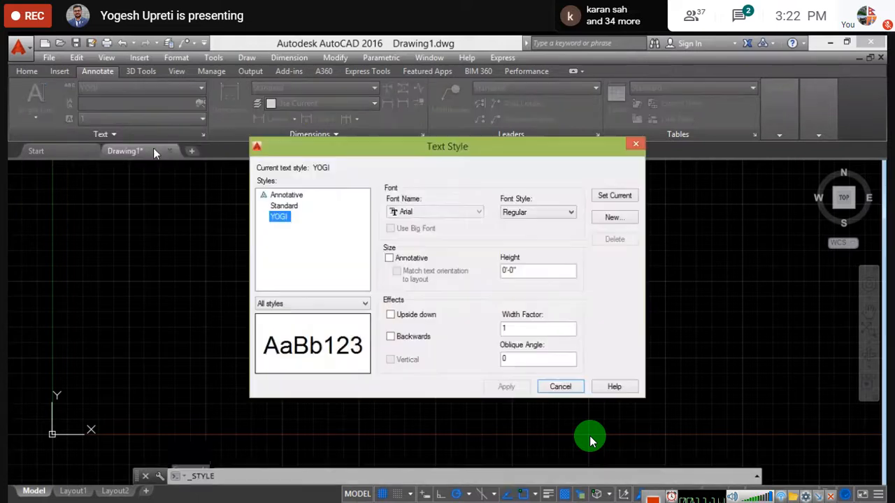
{"action": "right_click", "coordinate": [276, 219]}
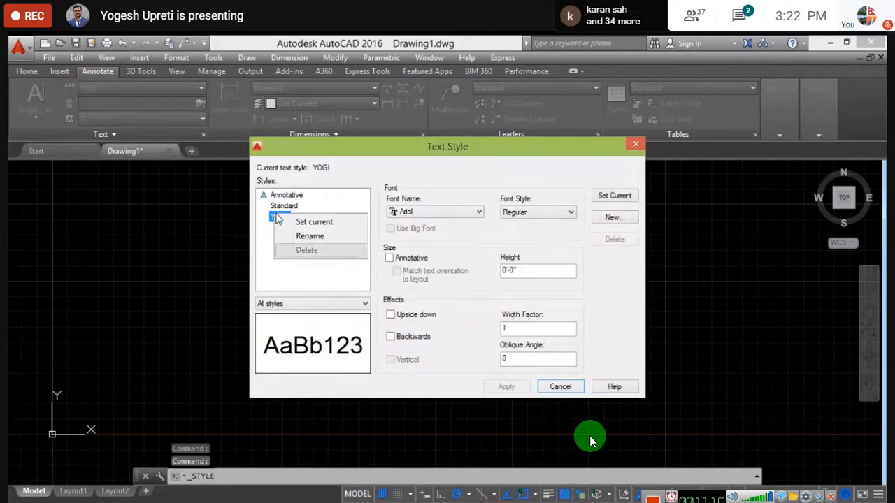
{"action": "left_click", "coordinate": [312, 281]}
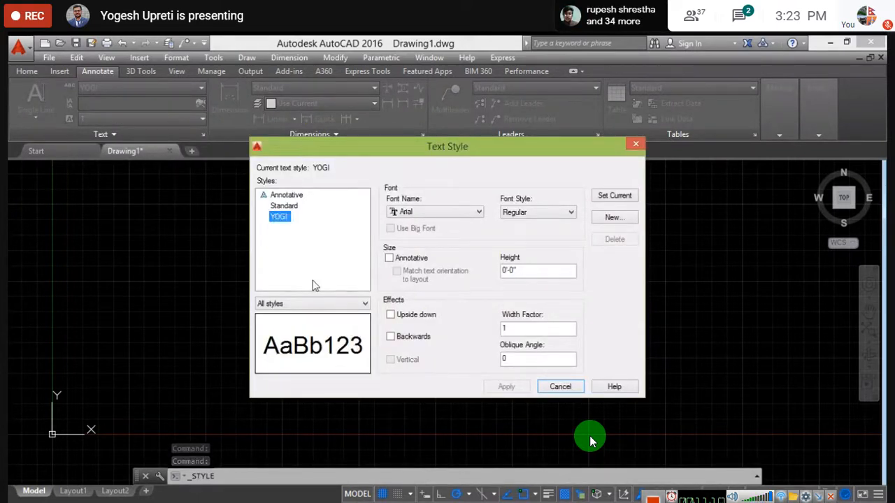
{"action": "left_click", "coordinate": [637, 146]}
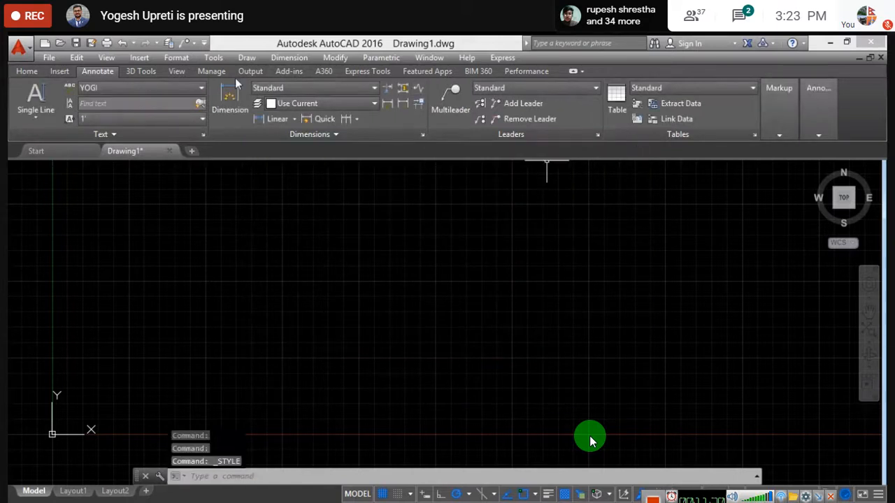
- Make Standard the current text style, then delete the YOGI style in the text style manager
{"action": "left_click", "coordinate": [201, 88]}
{"action": "left_click", "coordinate": [162, 140]}
{"action": "left_click", "coordinate": [203, 88]}
{"action": "left_click", "coordinate": [172, 151]}
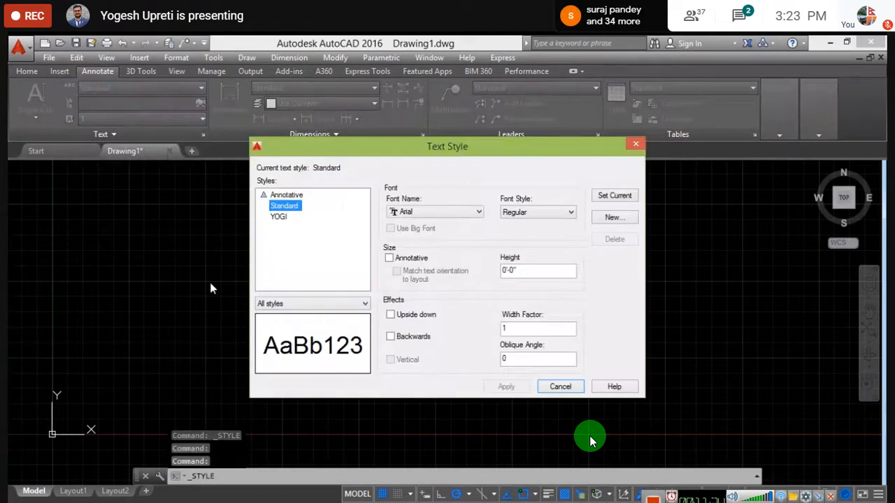
{"action": "left_click", "coordinate": [286, 220]}
{"action": "right_click", "coordinate": [283, 218]}
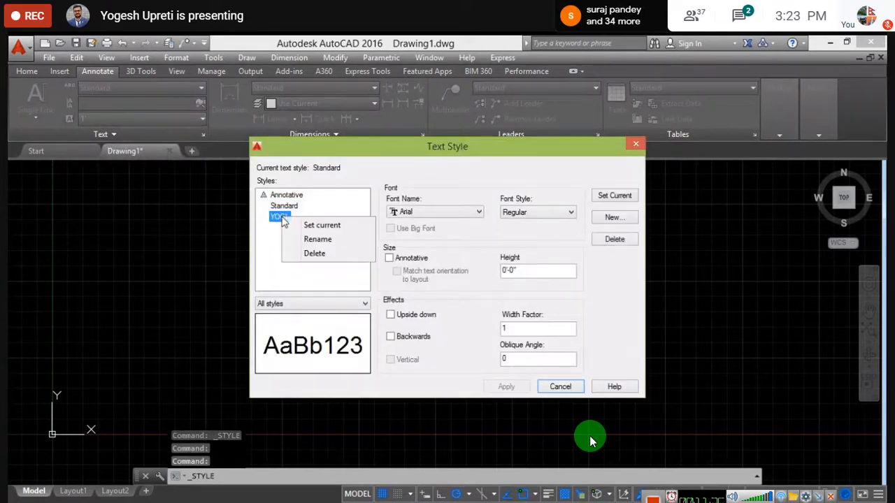
{"action": "left_click", "coordinate": [324, 257]}
{"action": "left_click", "coordinate": [438, 306]}
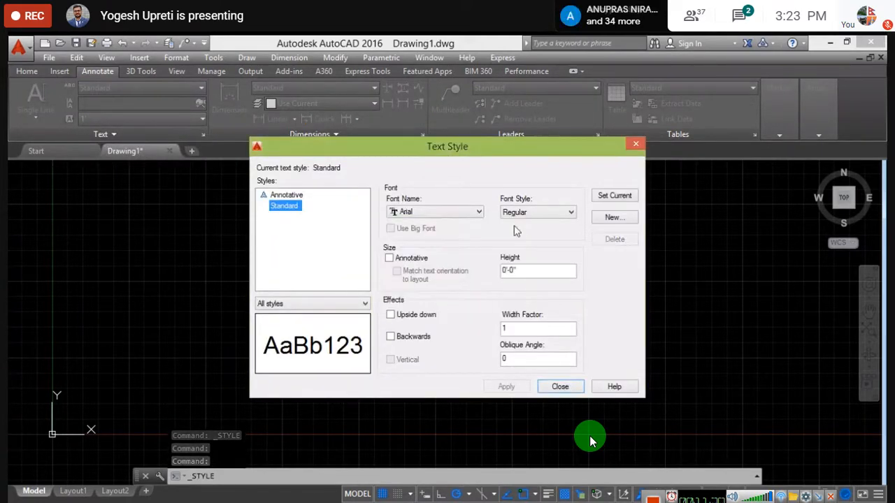
{"action": "left_click", "coordinate": [636, 145]}
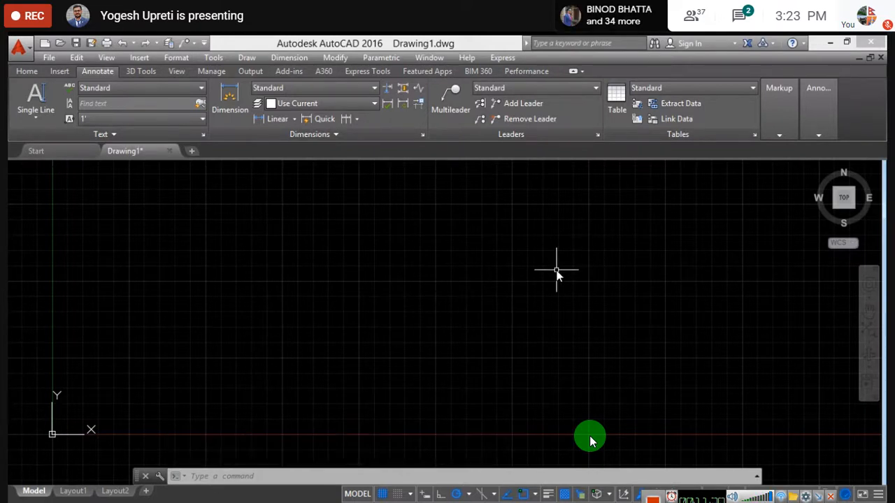
- Create a new table style named Copy of Standard, starting from the Standard table style
{"action": "left_click", "coordinate": [753, 88]}
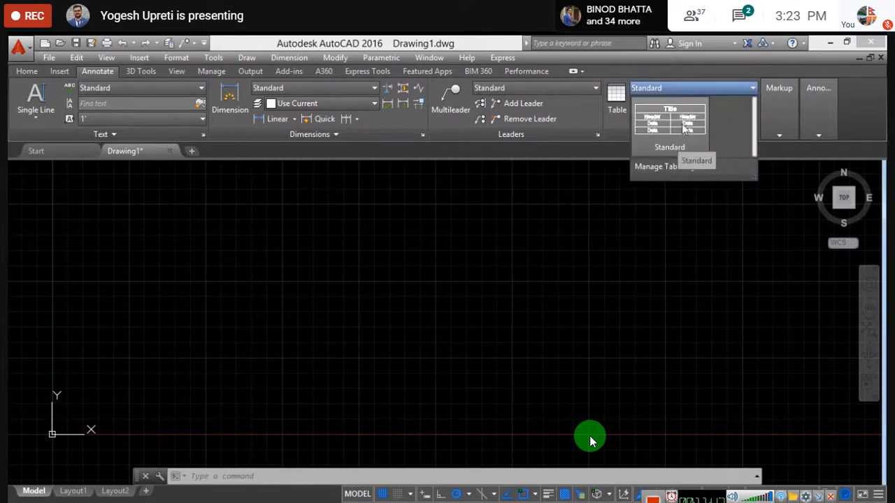
{"action": "left_click", "coordinate": [671, 166]}
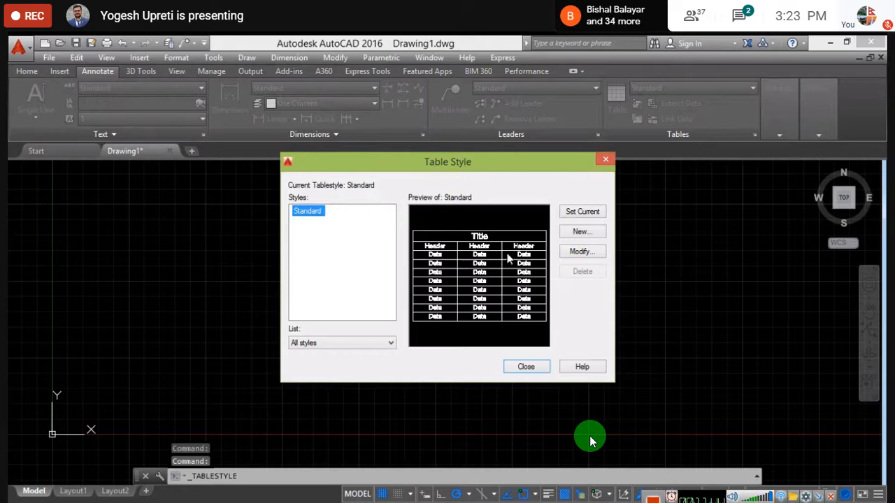
{"action": "left_click", "coordinate": [583, 235]}
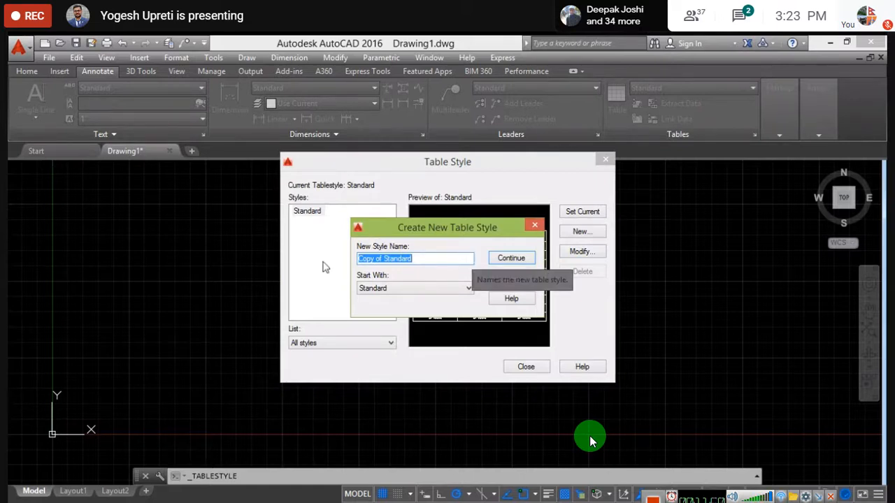
{"action": "left_click", "coordinate": [513, 261]}
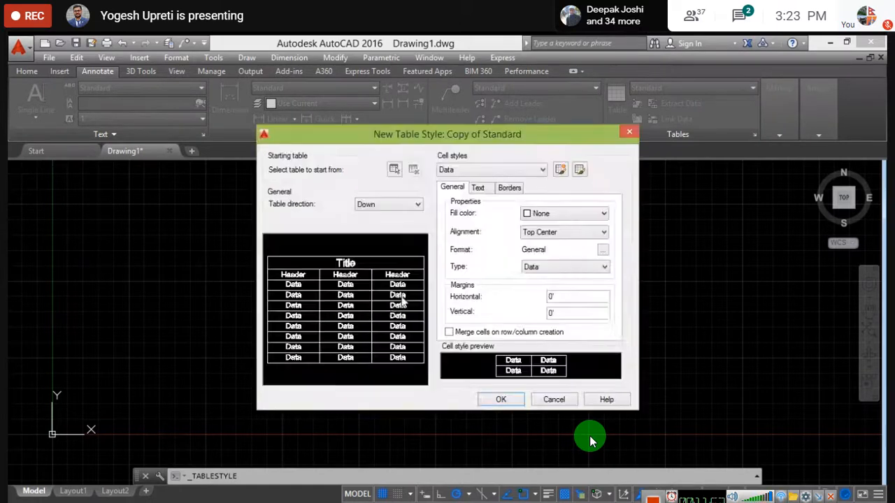
- Set the fill color of the Title cell style to Yellow in the new table style
{"action": "left_click_drag", "start_coordinate": [507, 141], "coordinate": [464, 148]}
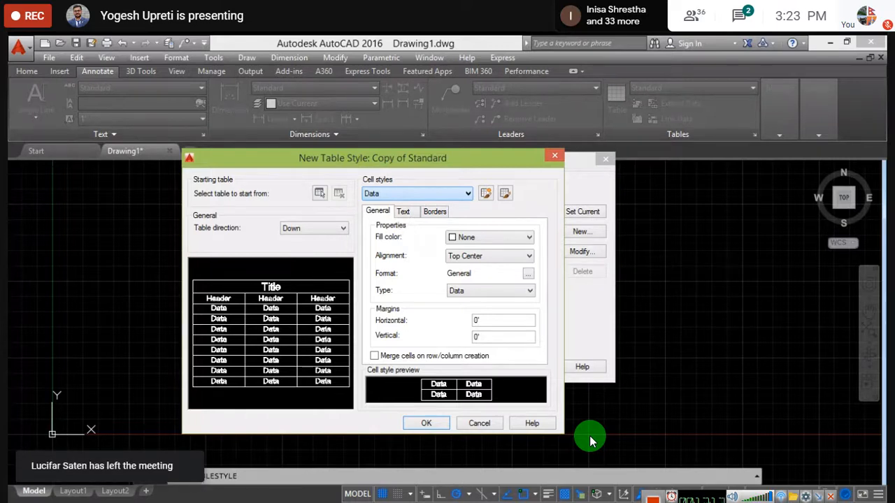
{"action": "left_click", "coordinate": [403, 228]}
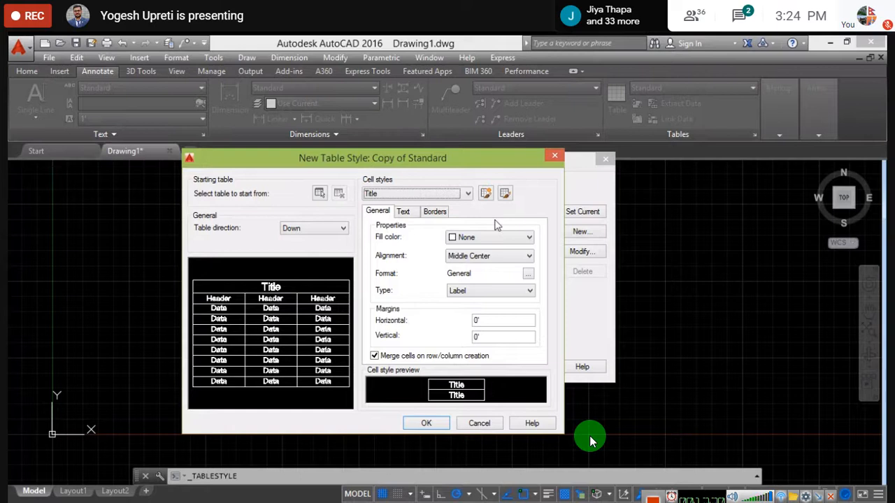
{"action": "left_click", "coordinate": [529, 238]}
{"action": "left_click", "coordinate": [458, 291]}
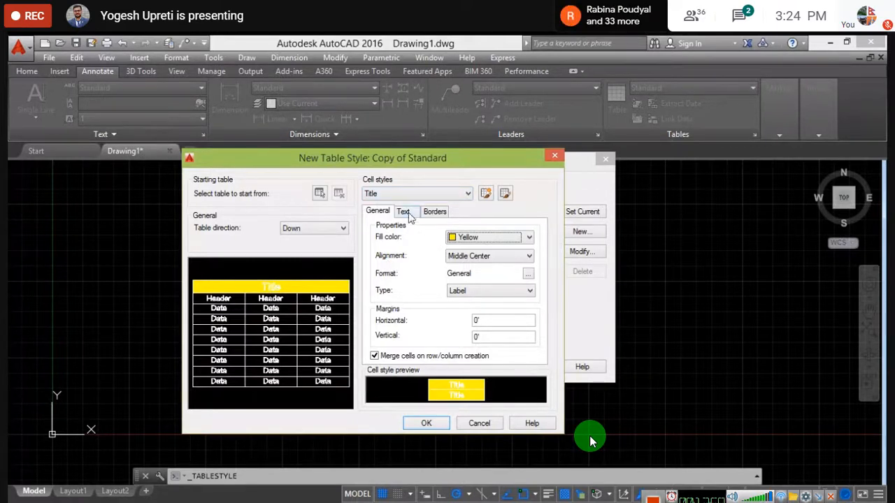
{"action": "left_click", "coordinate": [468, 195]}
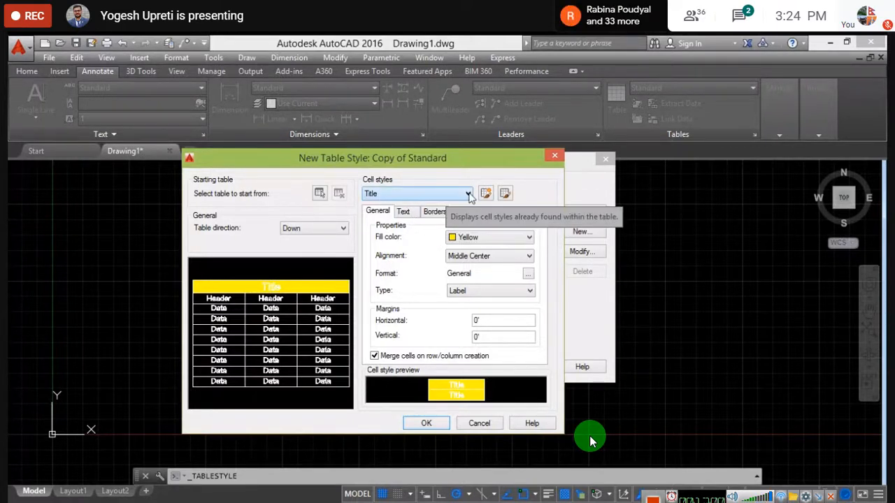
{"action": "left_click", "coordinate": [516, 210]}
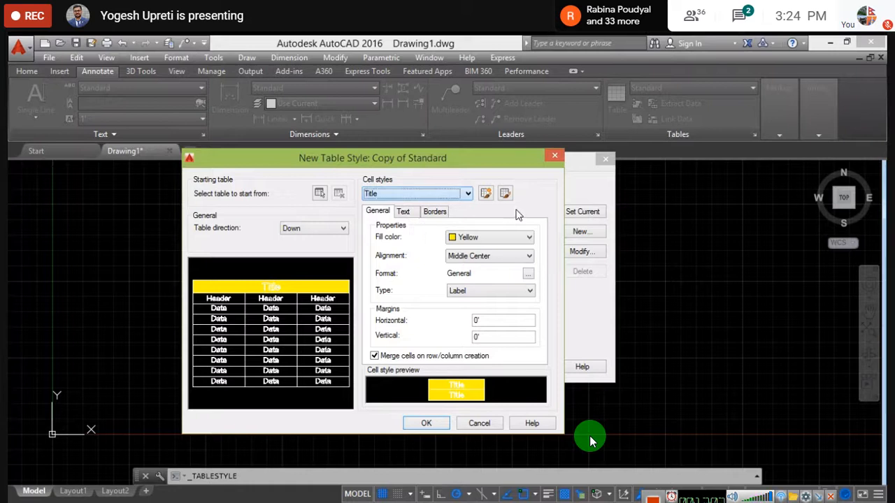
- Set the Title cell style's text height to 1' and its text color to Red
{"action": "left_click", "coordinate": [404, 211]}
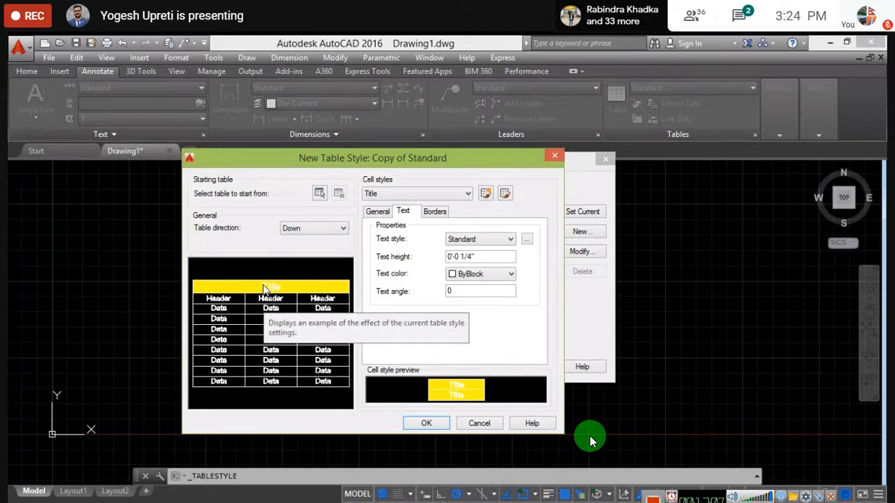
{"action": "left_click", "coordinate": [485, 257]}
{"action": "key", "text": "BackSpace"}
{"action": "key", "text": "BackSpace"}
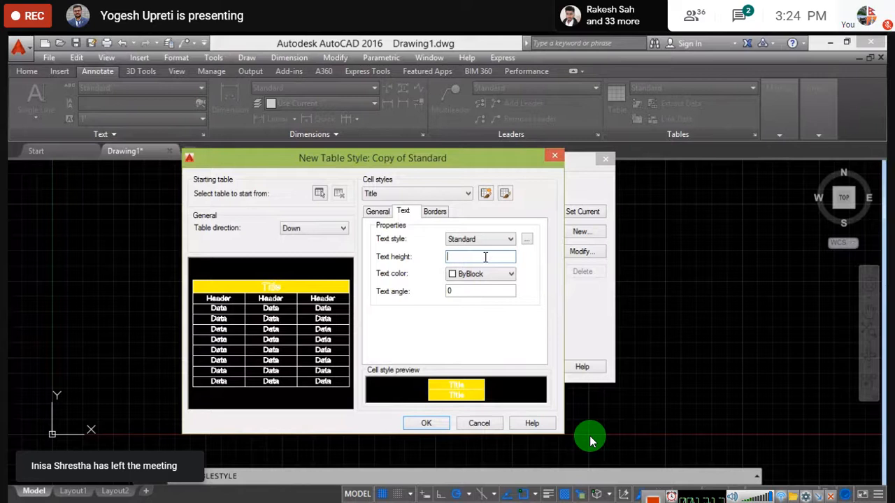
{"action": "type", "text": "1'"}
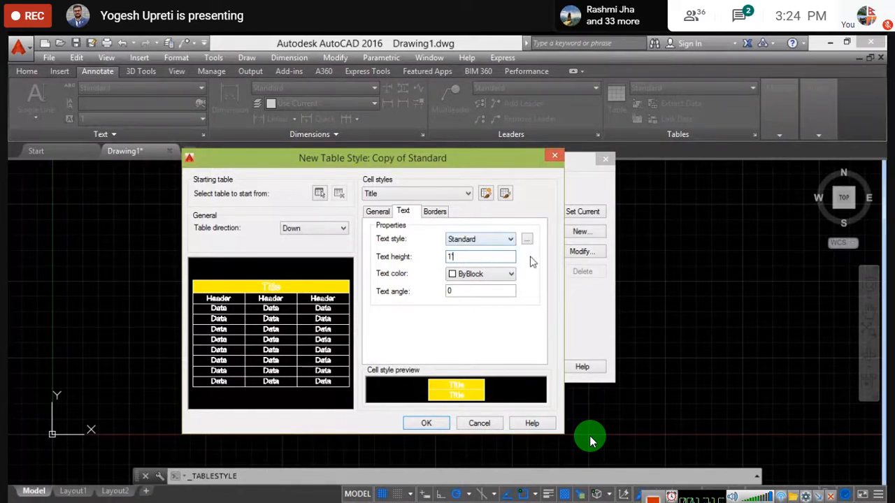
{"action": "key", "text": "BackSpace"}
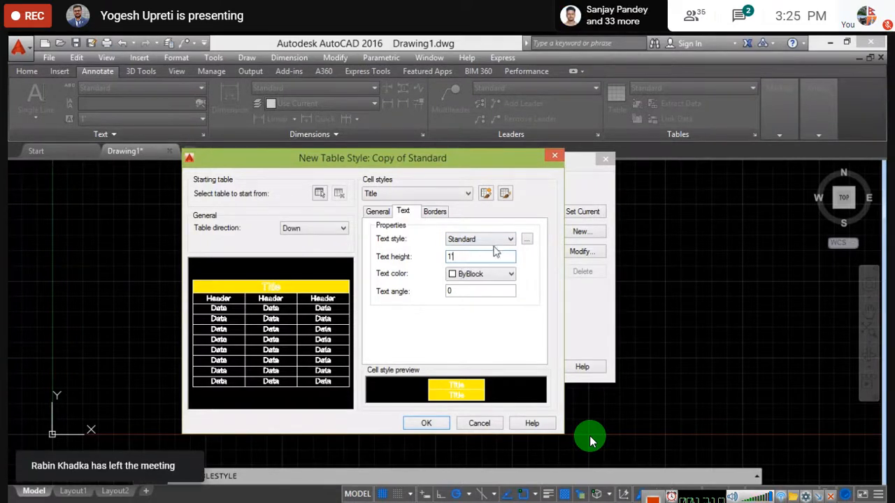
{"action": "type", "text": "'"}
{"action": "key", "text": "Tab"}
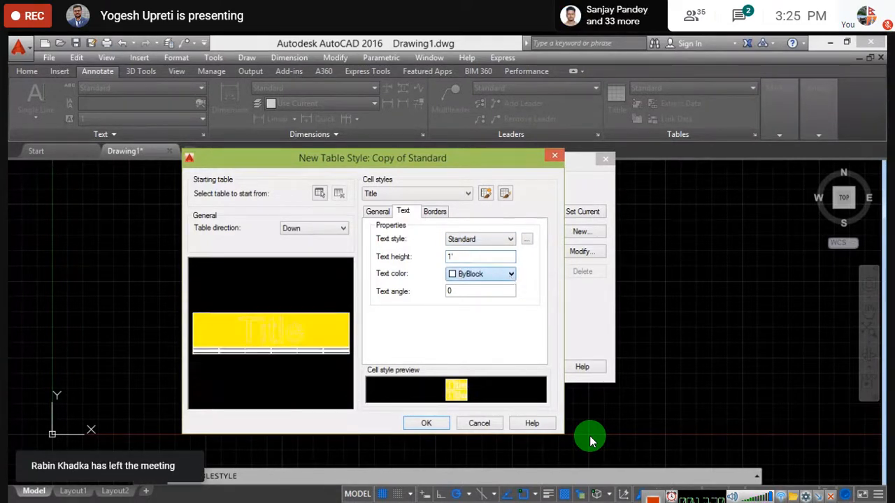
{"action": "key", "text": "Down"}
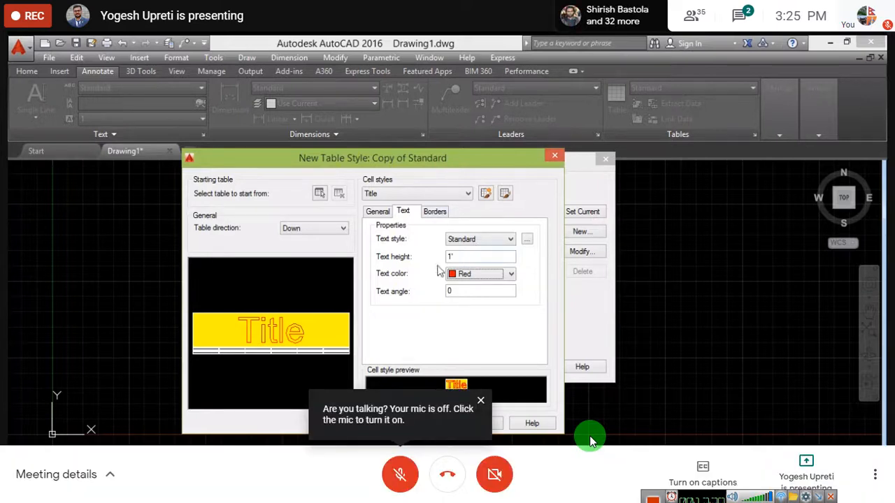
- Set the fill color of the Data cell style to Green in the new table style
{"action": "left_click", "coordinate": [438, 208]}
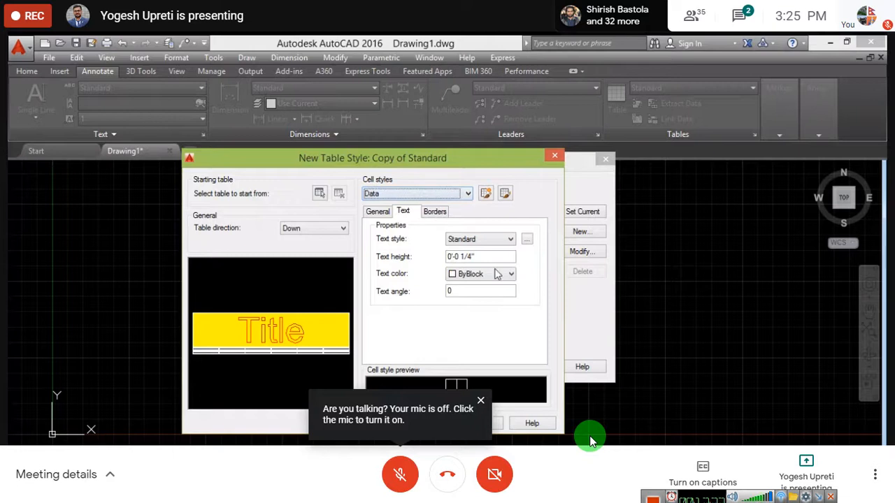
{"action": "left_click", "coordinate": [392, 212]}
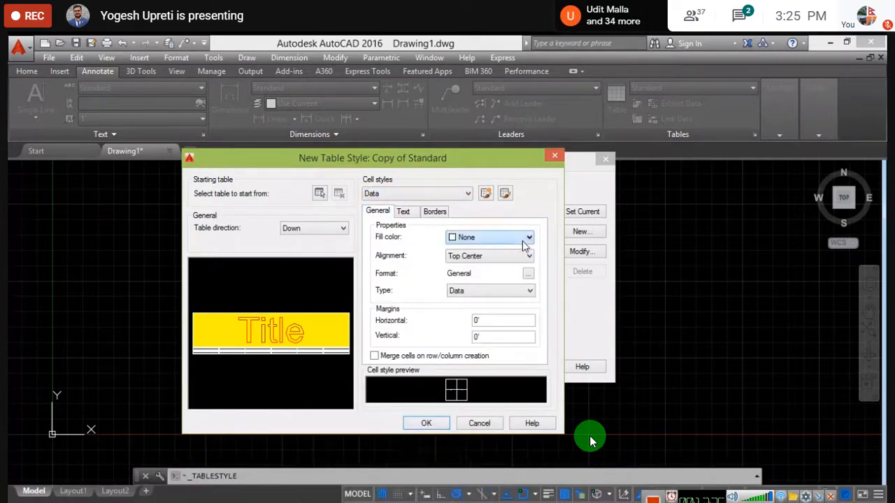
{"action": "left_click", "coordinate": [483, 302]}
- Set the Data cell style's text height to 1' and its text color to Green
{"action": "left_click", "coordinate": [403, 212]}
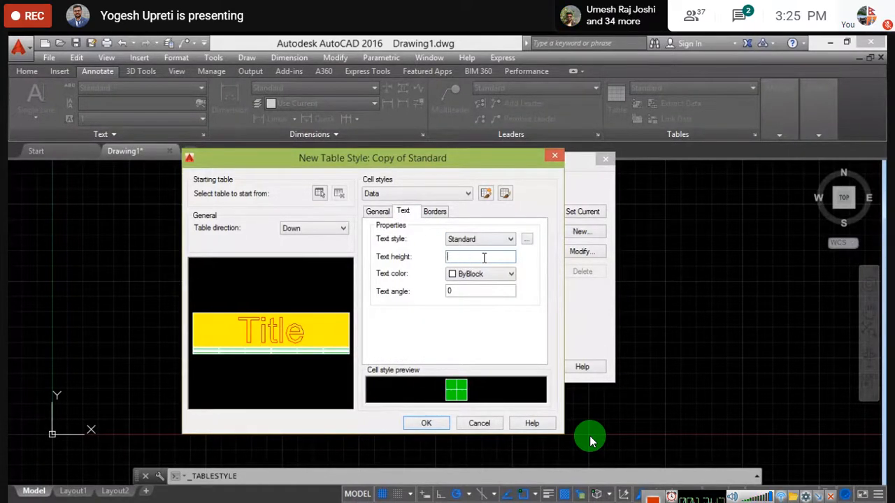
{"action": "type", "text": "1"}
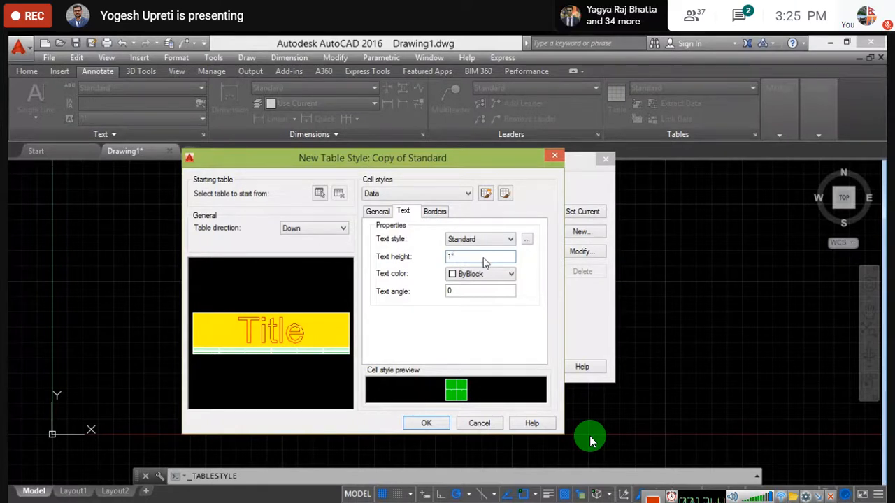
{"action": "type", "text": "1"}
{"action": "left_click", "coordinate": [503, 276]}
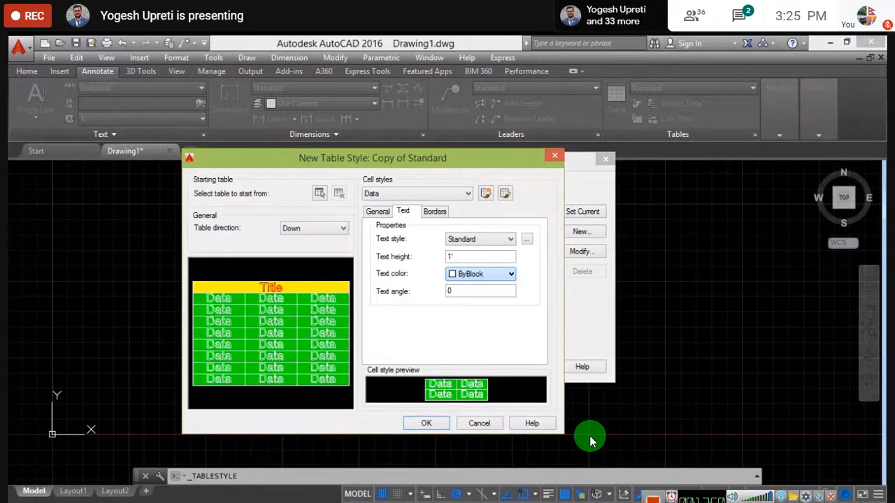
{"action": "left_click", "coordinate": [523, 327]}
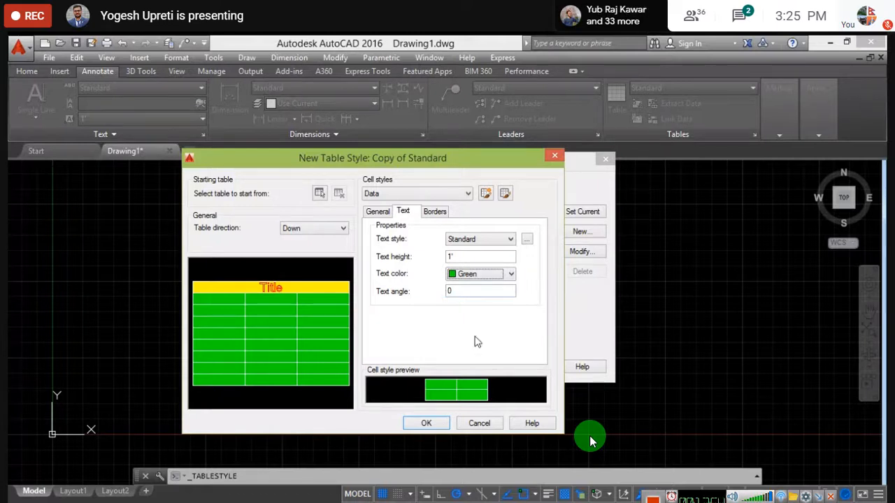
- Save the new table style and make Copy of Standard the current table style
{"action": "left_click", "coordinate": [437, 212]}
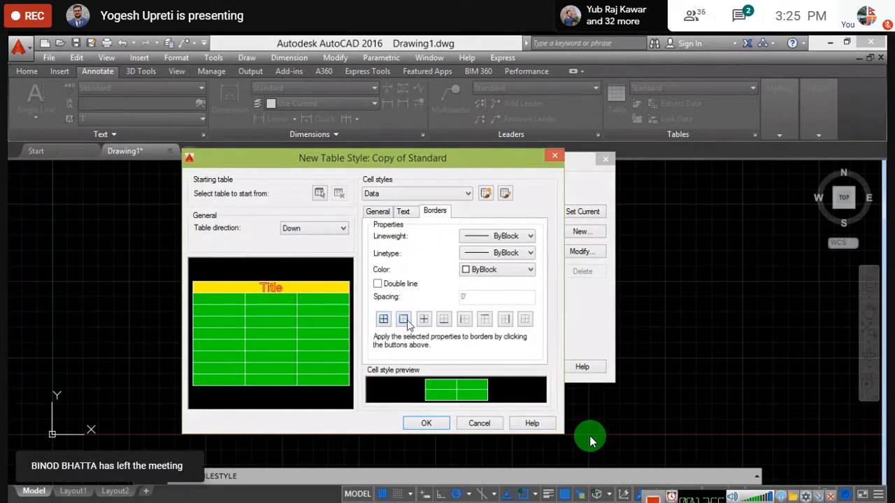
{"action": "left_click", "coordinate": [376, 212]}
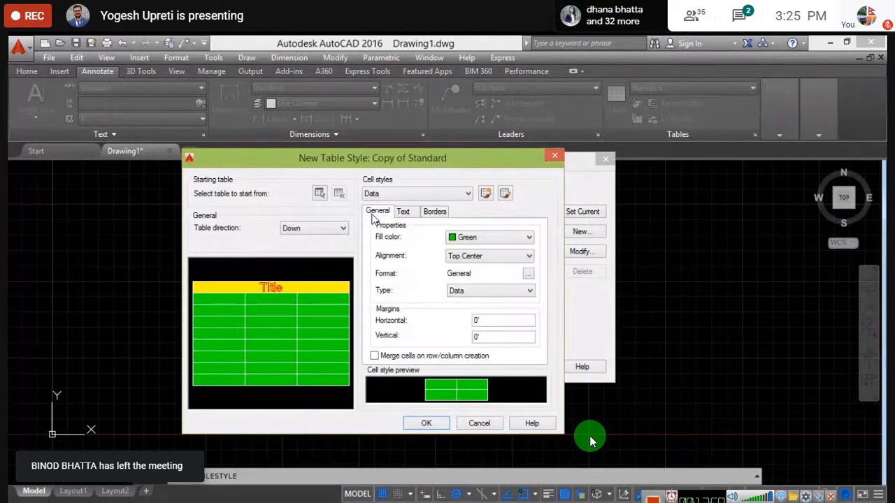
{"action": "left_click", "coordinate": [425, 423]}
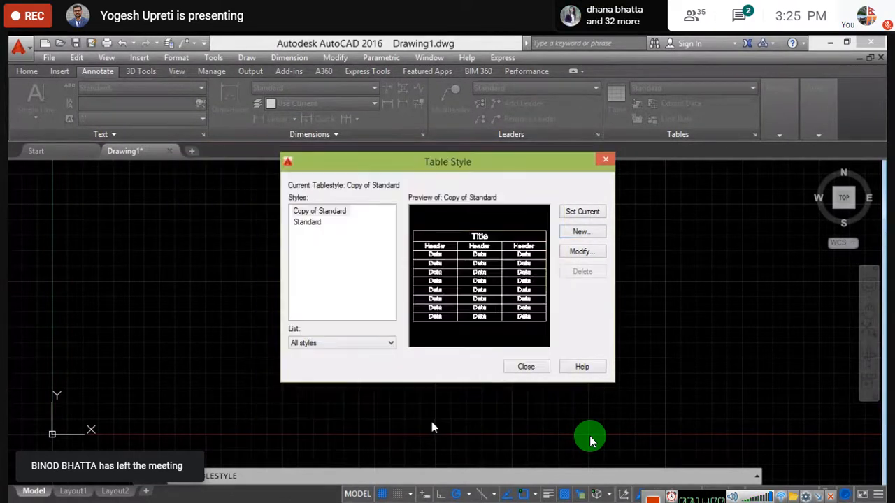
{"action": "left_click", "coordinate": [588, 213]}
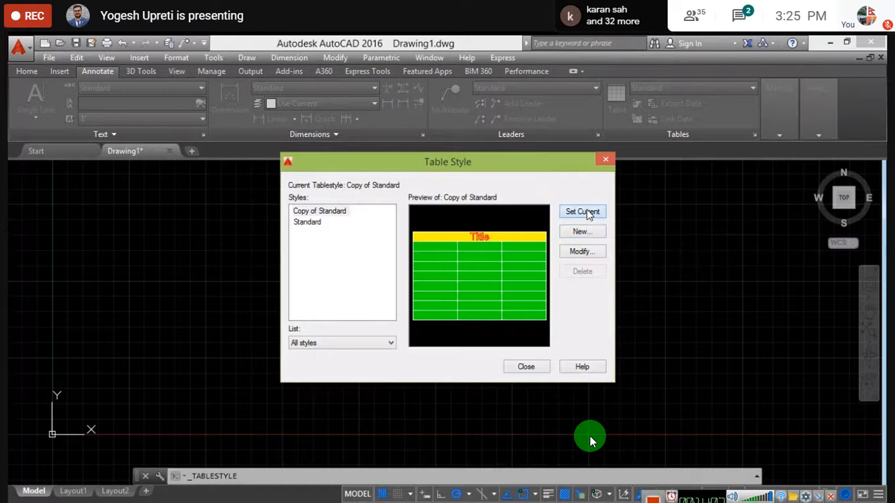
{"action": "left_click", "coordinate": [526, 367]}
{"action": "scroll", "coordinate": [463, 338], "scroll_direction": "up", "scroll_amount": 1}
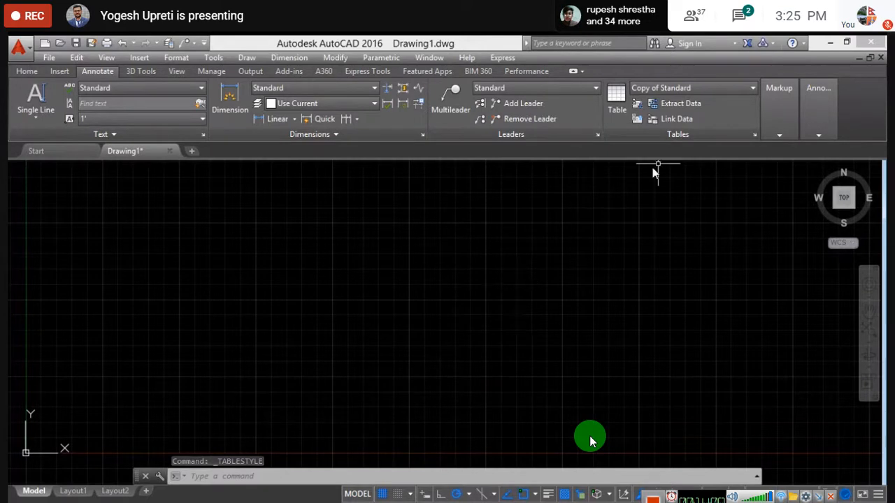
{"action": "left_click", "coordinate": [723, 88]}
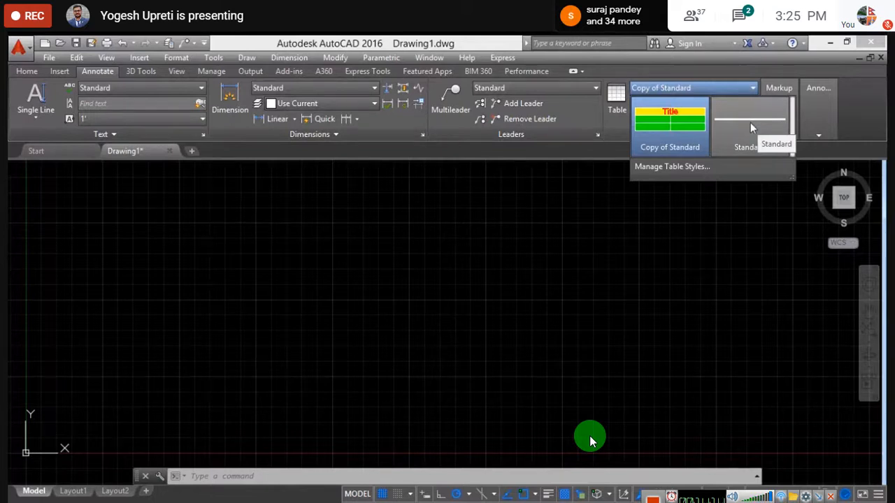
{"action": "left_click", "coordinate": [655, 129]}
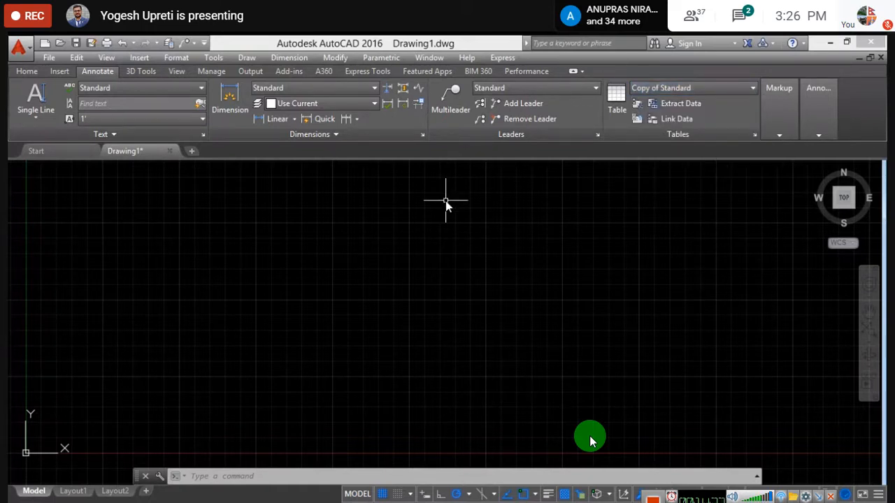
- Insert a table by two corners, with five columns and five data rows below the title and header, leaving the title empty
{"action": "type", "text": "TABLE"}
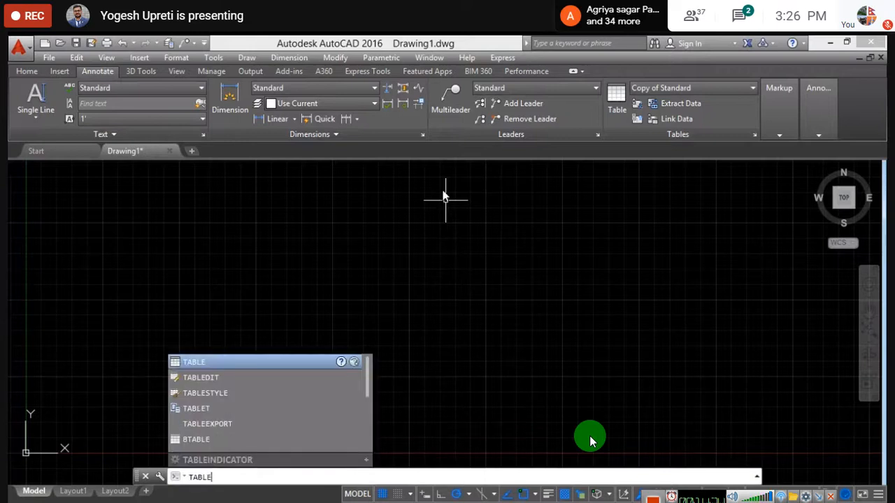
{"action": "key", "text": "Return"}
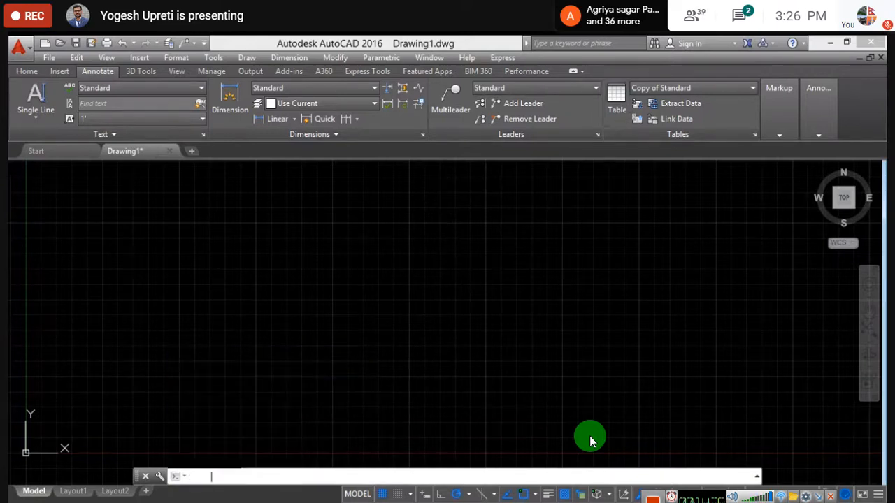
{"action": "left_click", "coordinate": [529, 408]}
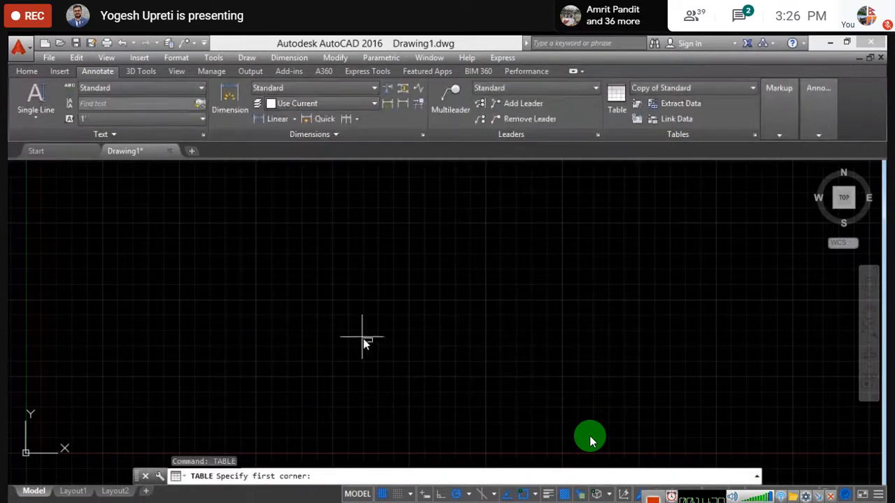
{"action": "left_click", "coordinate": [232, 230]}
{"action": "left_click", "coordinate": [639, 381]}
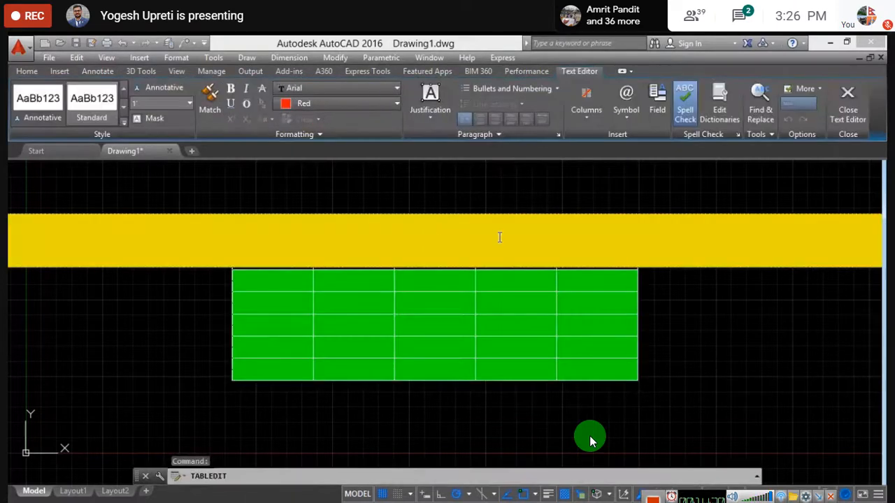
{"action": "left_click", "coordinate": [381, 172]}
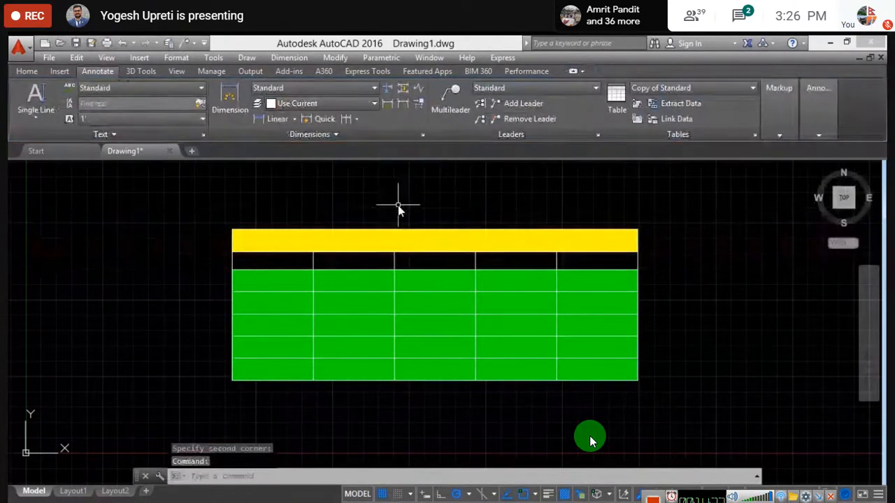
- Enter the presenter's first name as the text of the table's title cell
{"action": "scroll", "coordinate": [383, 242], "scroll_direction": "up", "scroll_amount": 2}
{"action": "scroll", "coordinate": [382, 242], "scroll_direction": "down", "scroll_amount": 2}
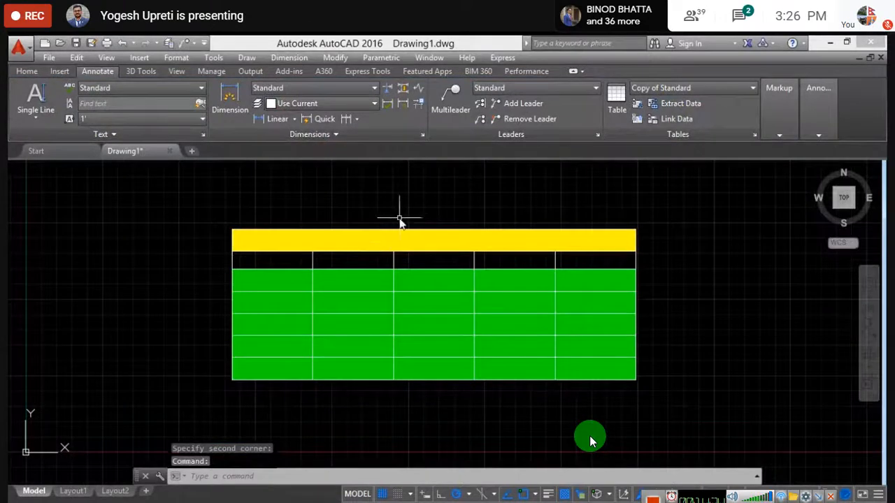
{"action": "middle_click_drag", "start_coordinate": [399, 221], "coordinate": [386, 200]}
{"action": "left_click", "coordinate": [342, 232]}
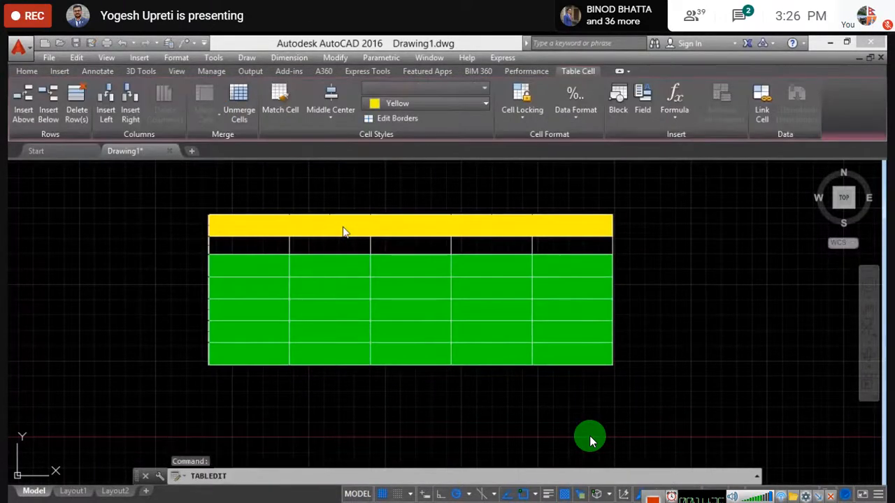
{"action": "double_click", "coordinate": [343, 230]}
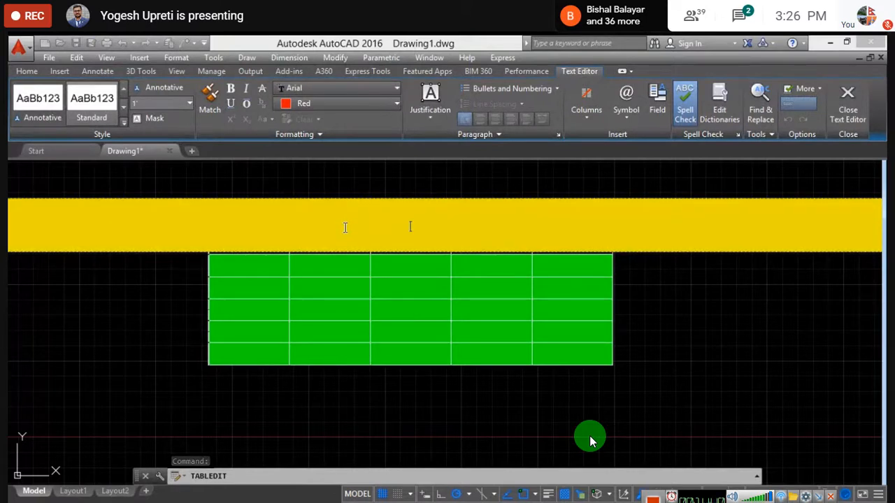
{"action": "type", "text": "YOGESH"}
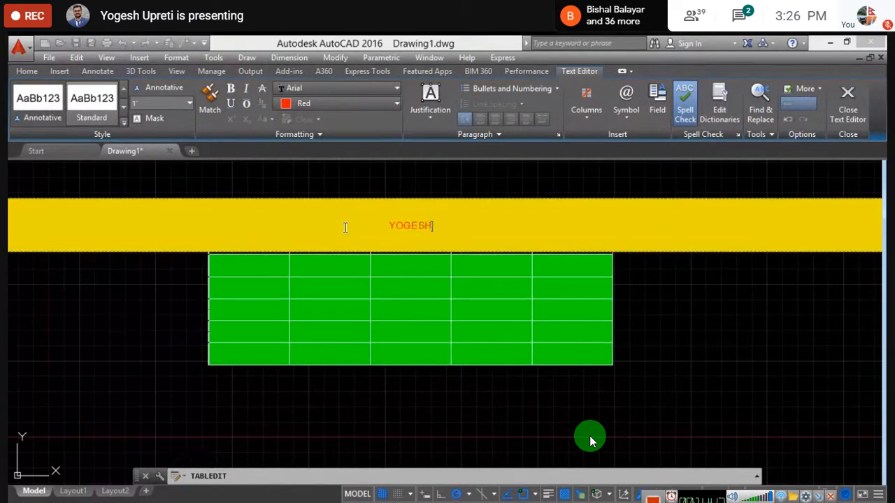
{"action": "left_click", "coordinate": [390, 184]}
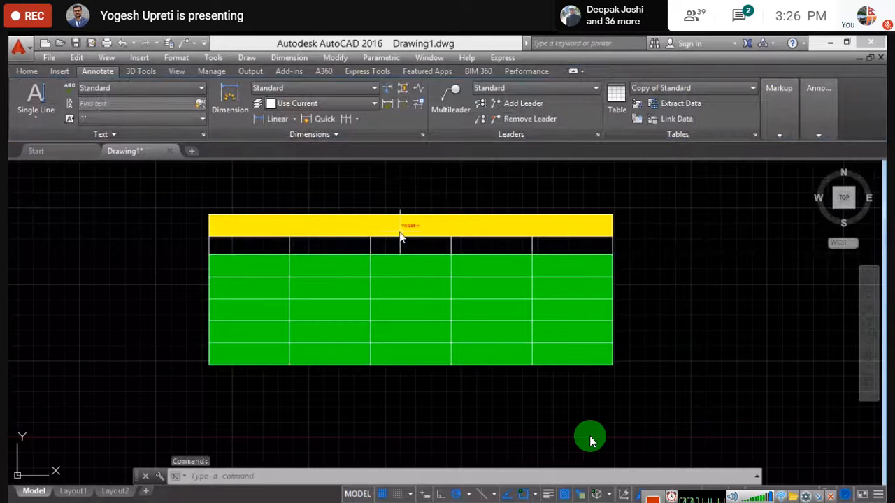
- Set the text height of the name in the title cell to 2.5'
{"action": "scroll", "coordinate": [399, 232], "scroll_direction": "up", "scroll_amount": 2}
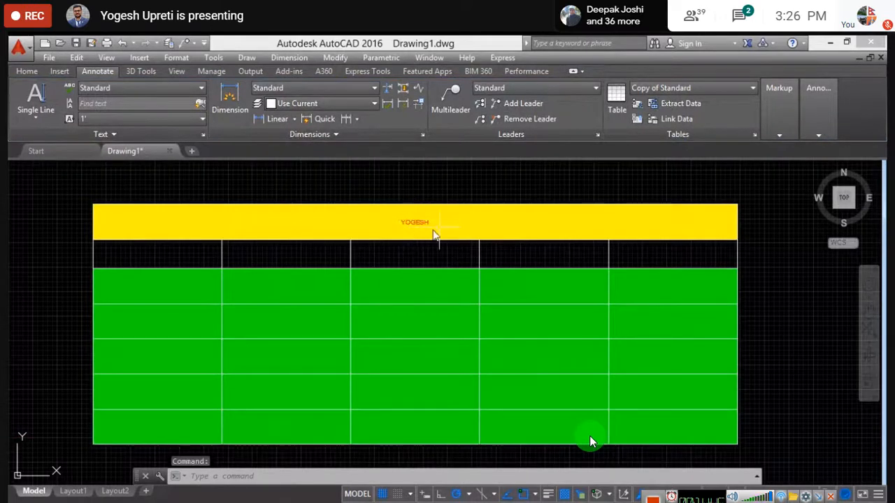
{"action": "scroll", "coordinate": [419, 220], "scroll_direction": "up", "scroll_amount": 3}
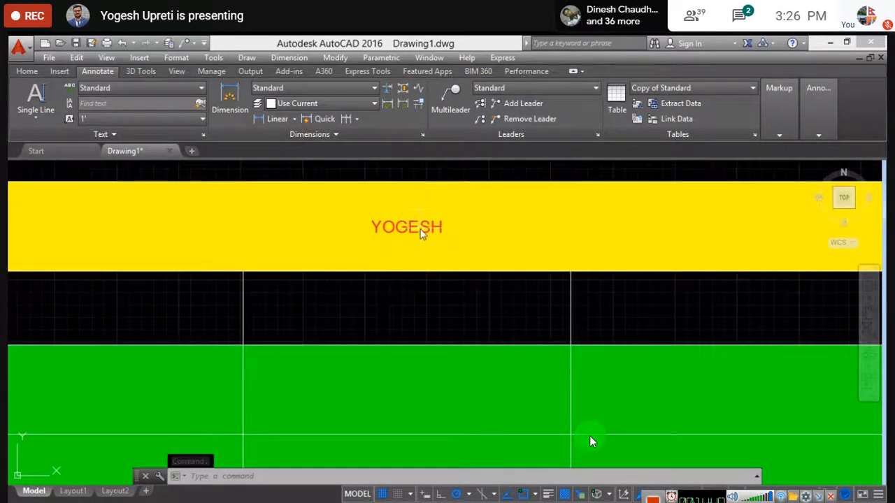
{"action": "scroll", "coordinate": [419, 227], "scroll_direction": "down", "scroll_amount": 4}
{"action": "double_click", "coordinate": [419, 227]}
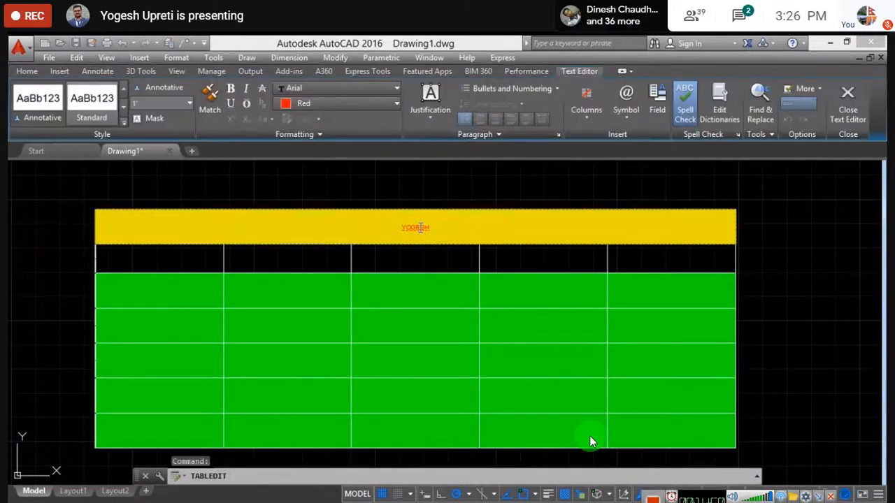
{"action": "double_click", "coordinate": [419, 227]}
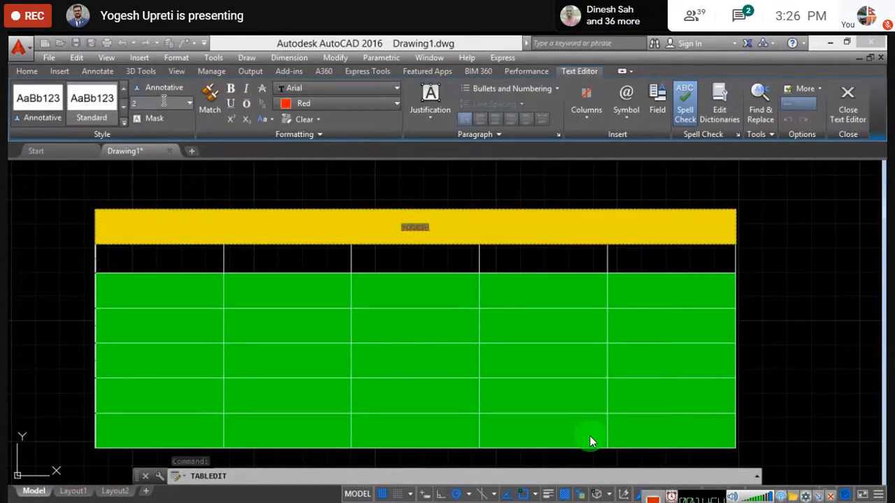
{"action": "type", "text": "2"}
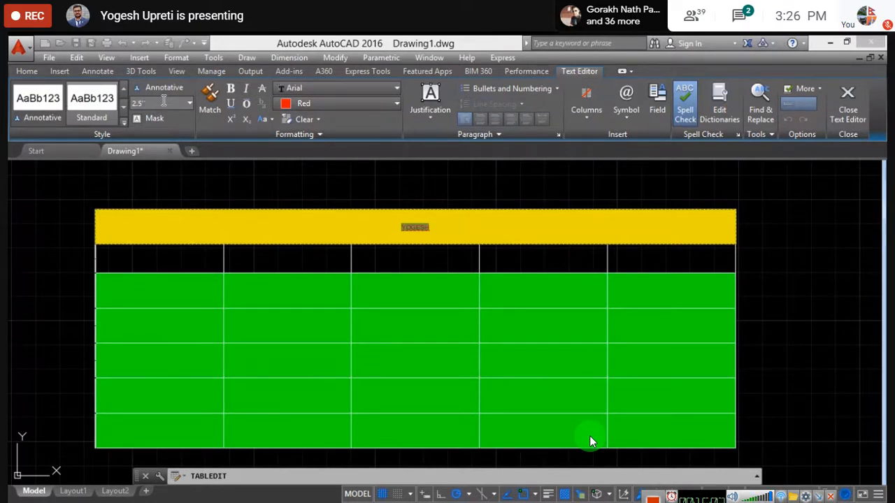
{"action": "key", "text": "Return"}
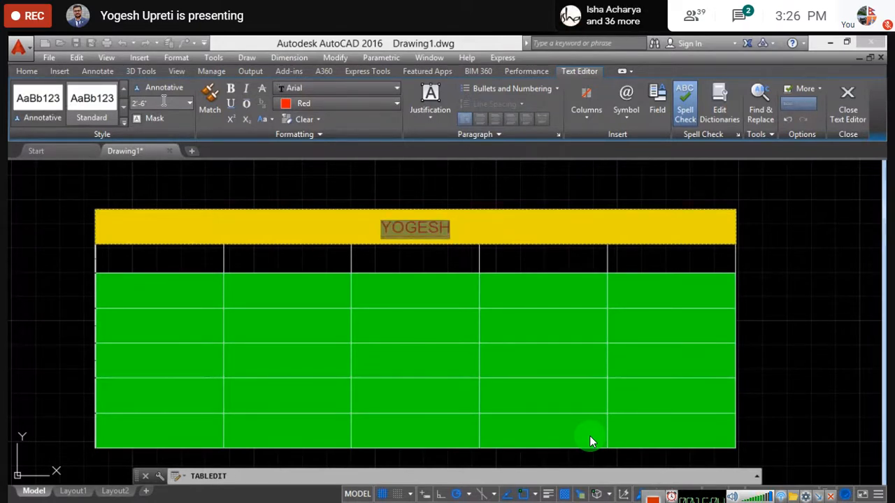
{"action": "left_click", "coordinate": [519, 191]}
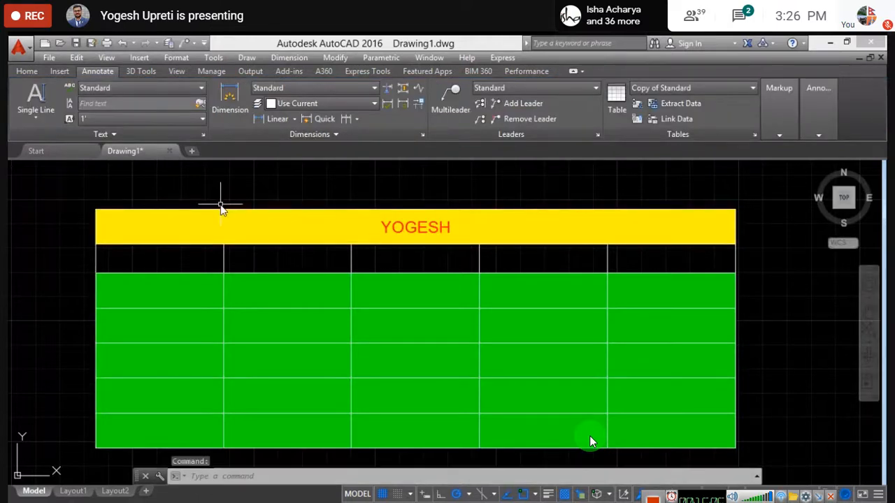
- Enter 1 in the first header cell and set its text height to 2.5"
{"action": "left_click", "coordinate": [172, 258]}
{"action": "type", "text": "1"}
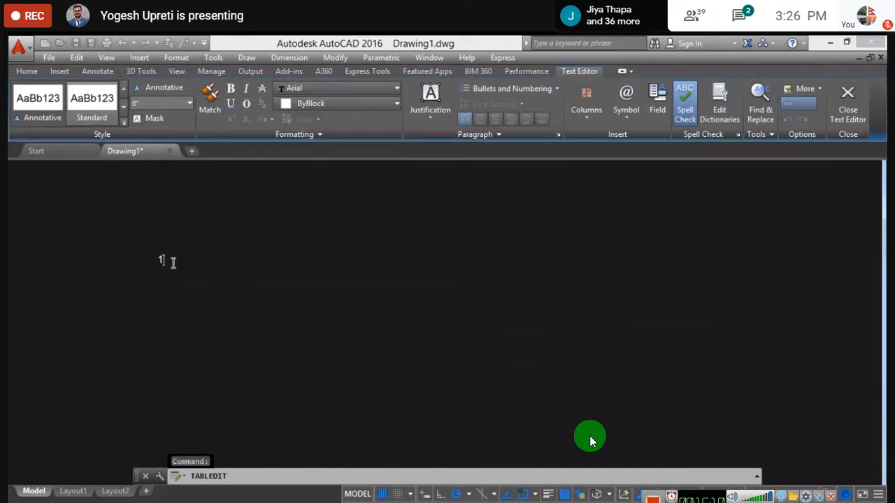
{"action": "left_click_drag", "start_coordinate": [174, 262], "coordinate": [137, 256]}
{"action": "left_click_drag", "start_coordinate": [160, 105], "coordinate": [136, 103]}
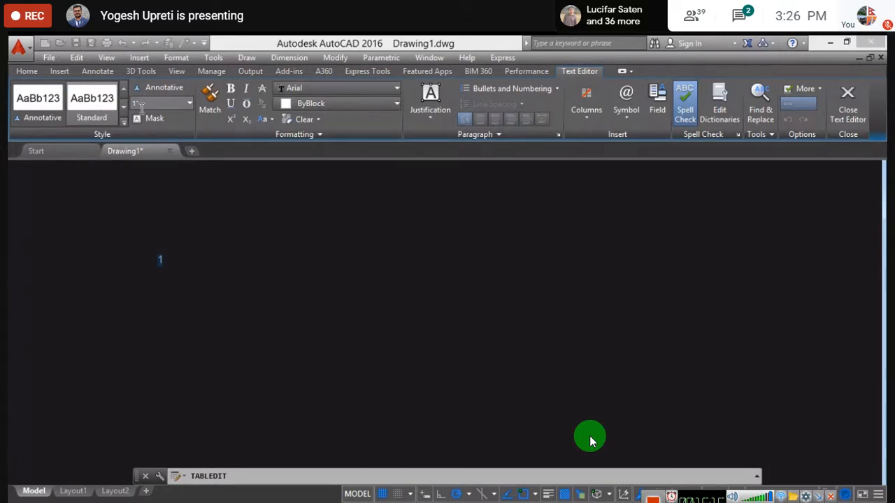
{"action": "left_click_drag", "start_coordinate": [142, 108], "coordinate": [134, 104]}
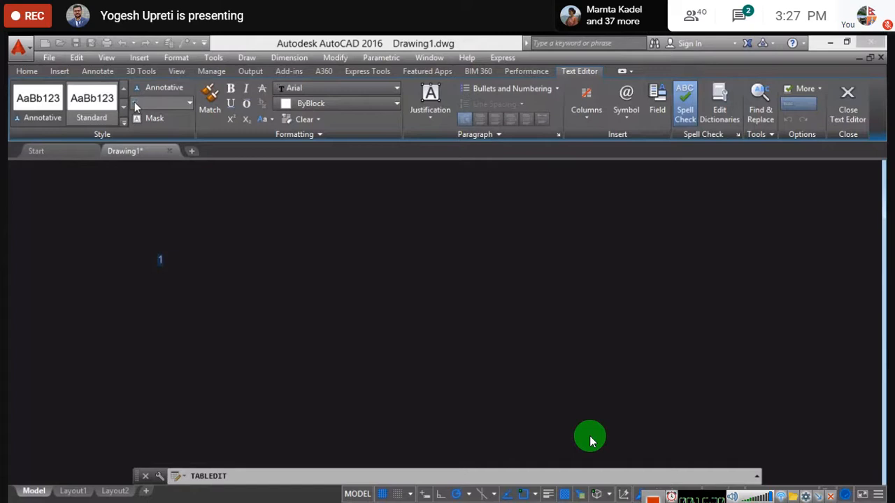
{"action": "type", "text": "2.5"}
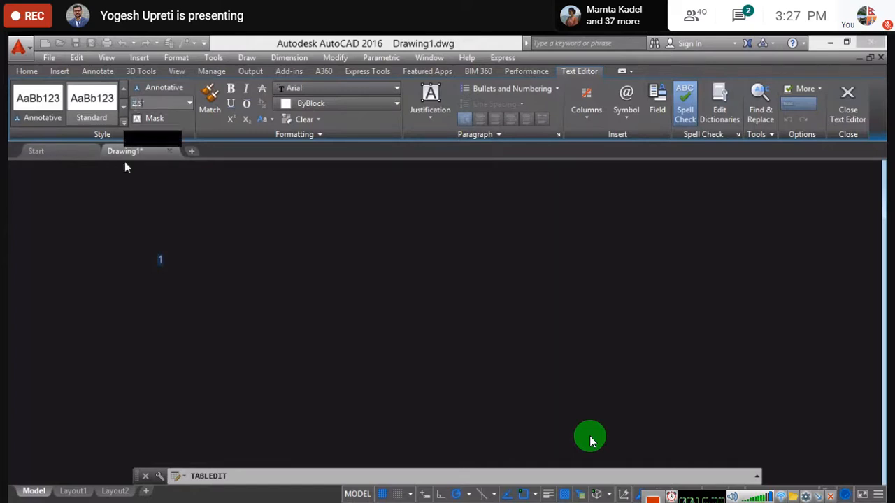
{"action": "key", "text": "Return"}
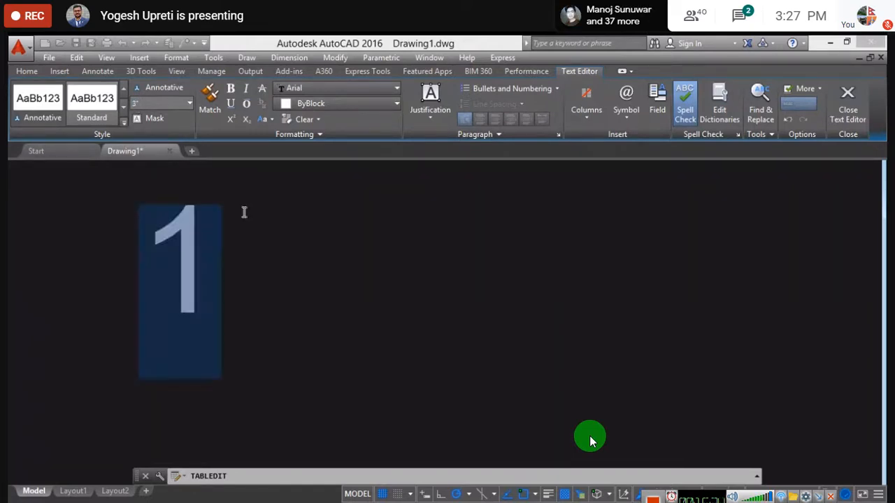
- Finish editing the first header cell and save its text changes
{"action": "left_click", "coordinate": [144, 192]}
{"action": "key", "text": "Escape"}
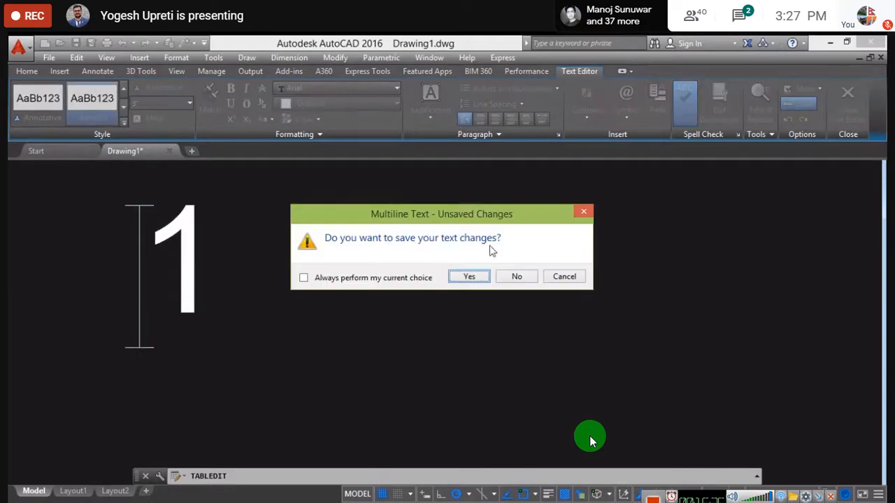
{"action": "left_click", "coordinate": [474, 279]}
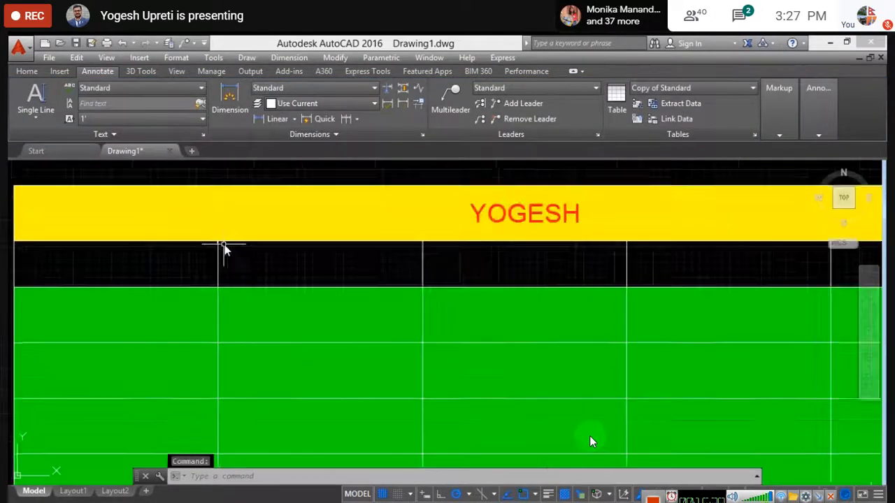
- Examine the size and placement of the 1 in the first header cell
{"action": "scroll", "coordinate": [218, 244], "scroll_direction": "up", "scroll_amount": 10}
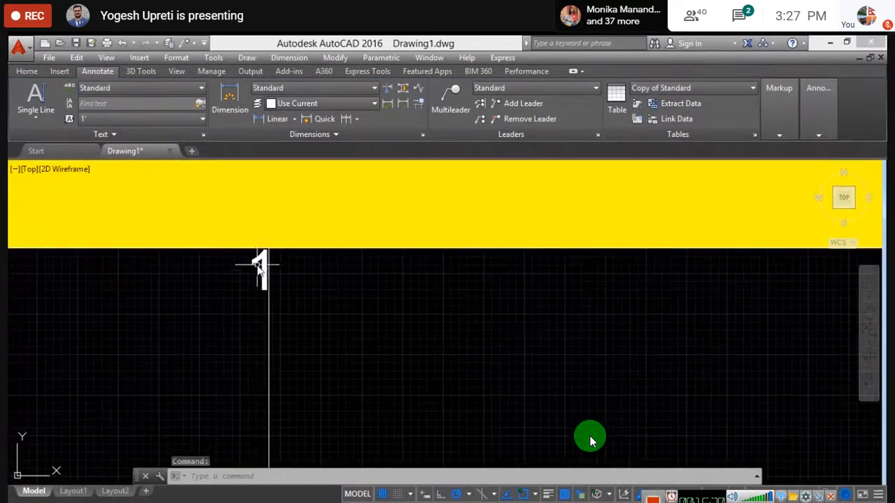
{"action": "scroll", "coordinate": [258, 267], "scroll_direction": "down", "scroll_amount": 3}
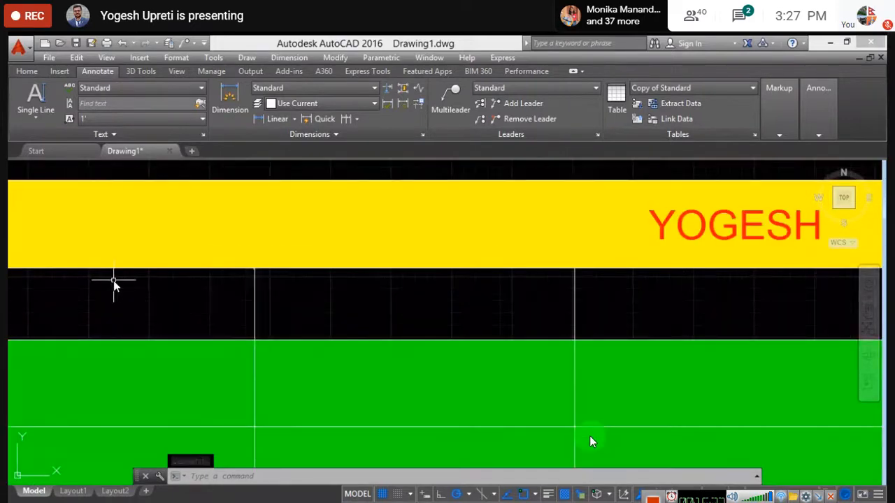
{"action": "scroll", "coordinate": [208, 286], "scroll_direction": "down", "scroll_amount": 2}
{"action": "scroll", "coordinate": [244, 269], "scroll_direction": "up", "scroll_amount": 3}
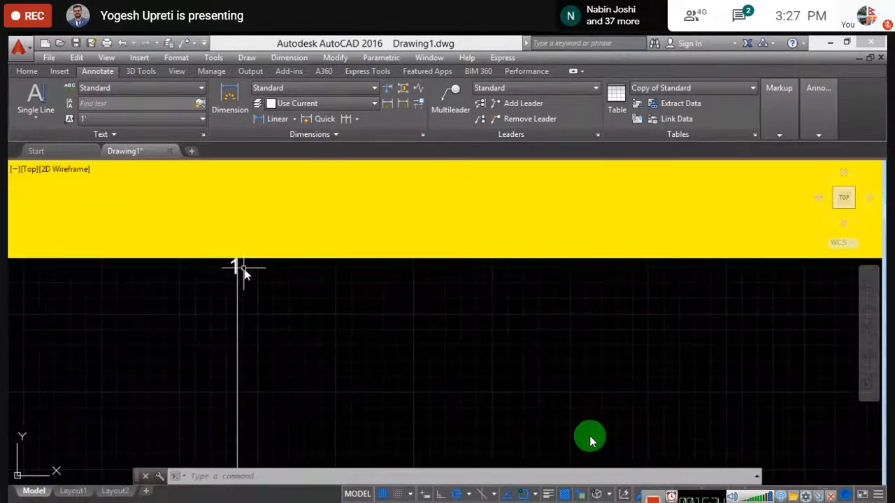
{"action": "scroll", "coordinate": [242, 267], "scroll_direction": "up", "scroll_amount": 2}
{"action": "left_click", "coordinate": [216, 249]}
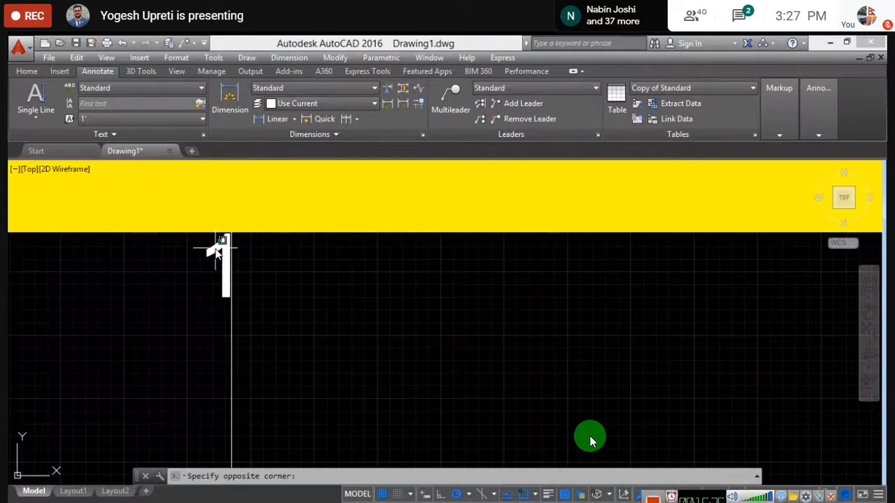
{"action": "left_click", "coordinate": [217, 253]}
{"action": "scroll", "coordinate": [226, 286], "scroll_direction": "down", "scroll_amount": 3}
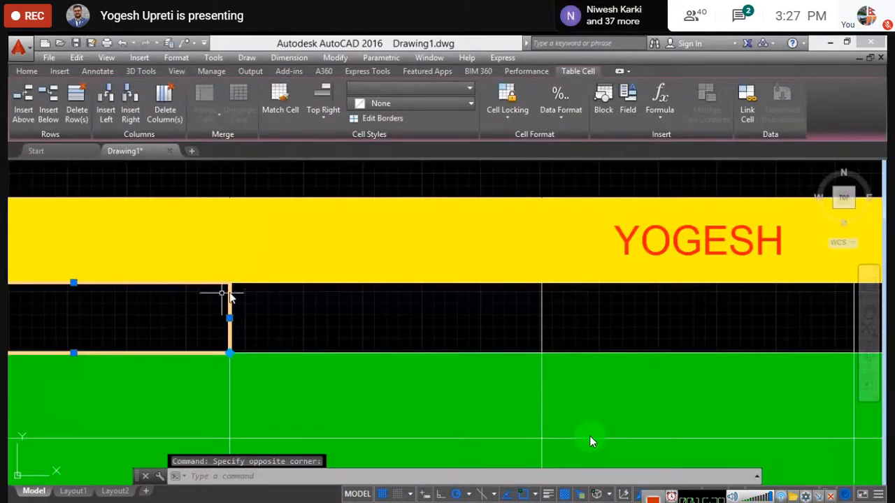
{"action": "scroll", "coordinate": [222, 286], "scroll_direction": "up", "scroll_amount": 4}
{"action": "key", "text": "Escape"}
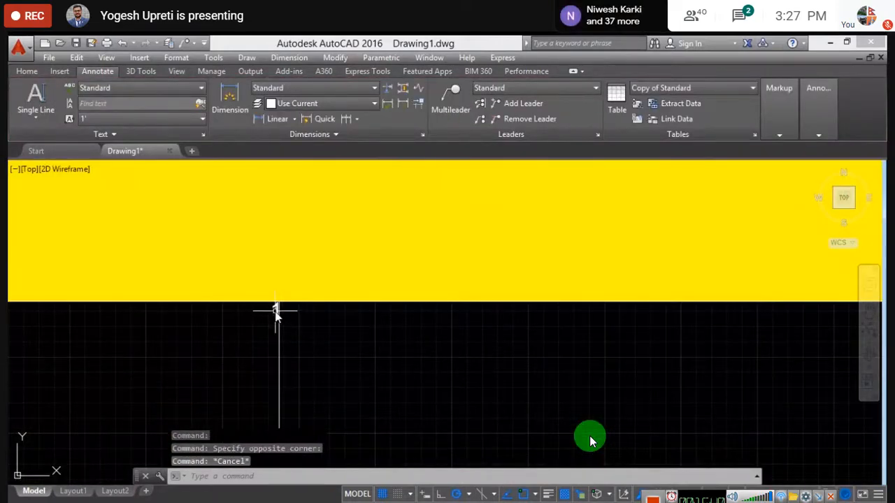
- Set the text height of the 1 in the first header cell to 2.5'
{"action": "double_click", "coordinate": [274, 309]}
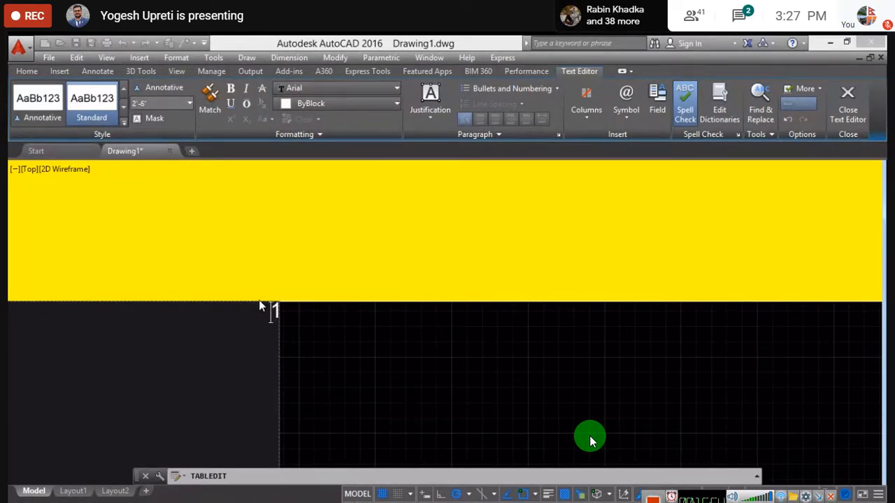
{"action": "double_click", "coordinate": [277, 311]}
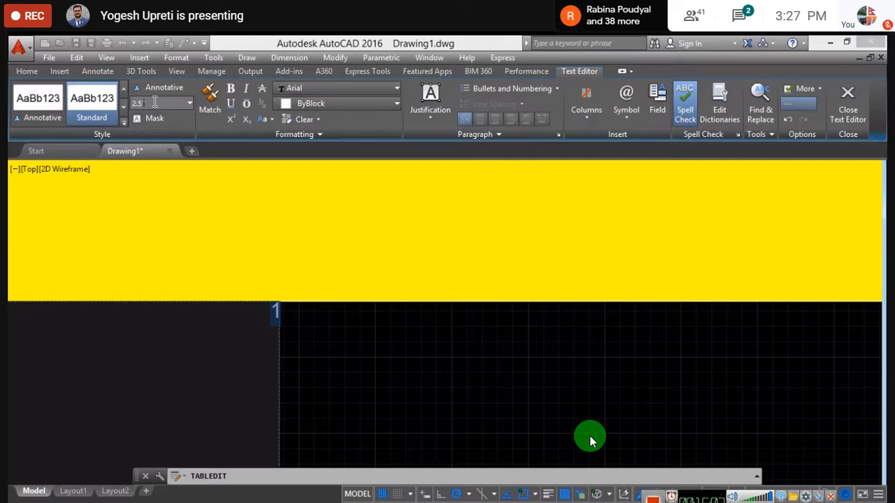
{"action": "key", "text": "Return"}
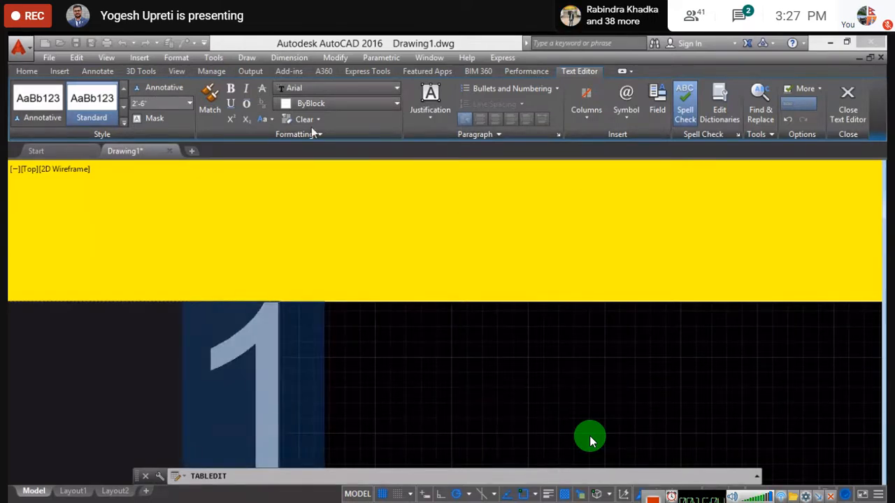
{"action": "scroll", "coordinate": [349, 202], "scroll_direction": "down", "scroll_amount": 11}
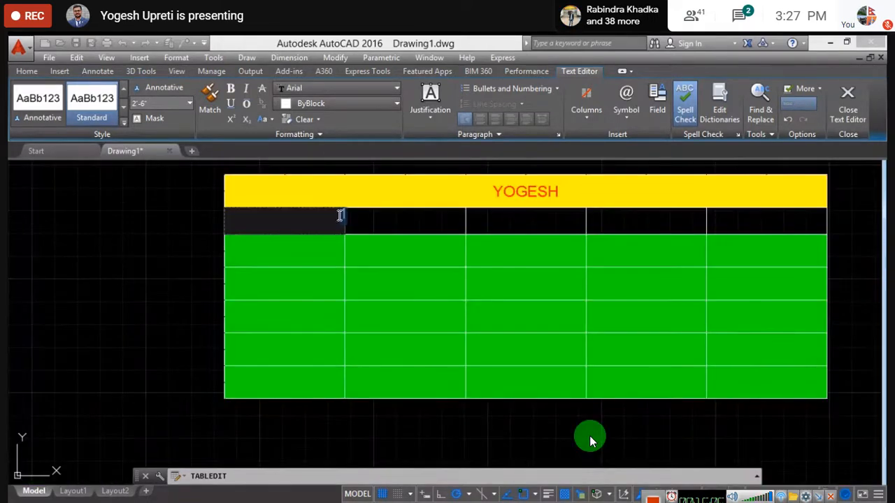
{"action": "key", "text": "Return"}
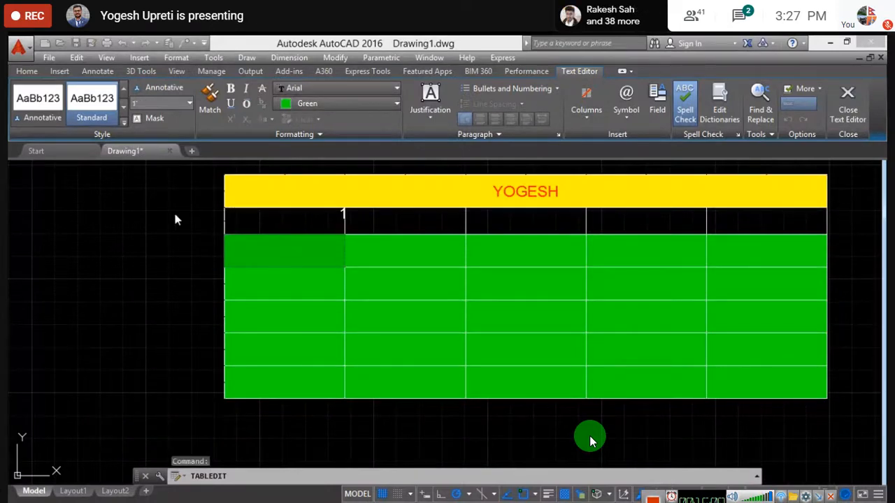
{"action": "left_click", "coordinate": [175, 213]}
- Enter 2 in the first data cell below the header and set its text height to 2.5
{"action": "scroll", "coordinate": [343, 210], "scroll_direction": "up", "scroll_amount": 6}
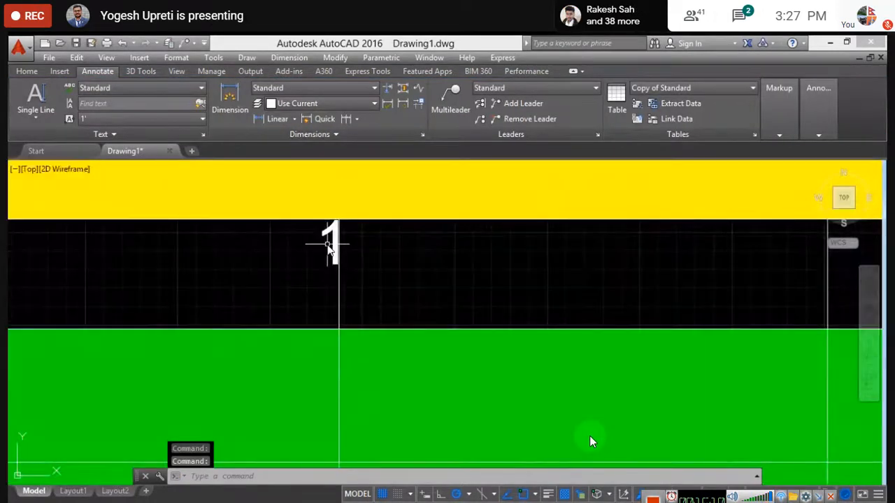
{"action": "scroll", "coordinate": [343, 235], "scroll_direction": "down", "scroll_amount": 5}
{"action": "scroll", "coordinate": [340, 236], "scroll_direction": "up", "scroll_amount": 5}
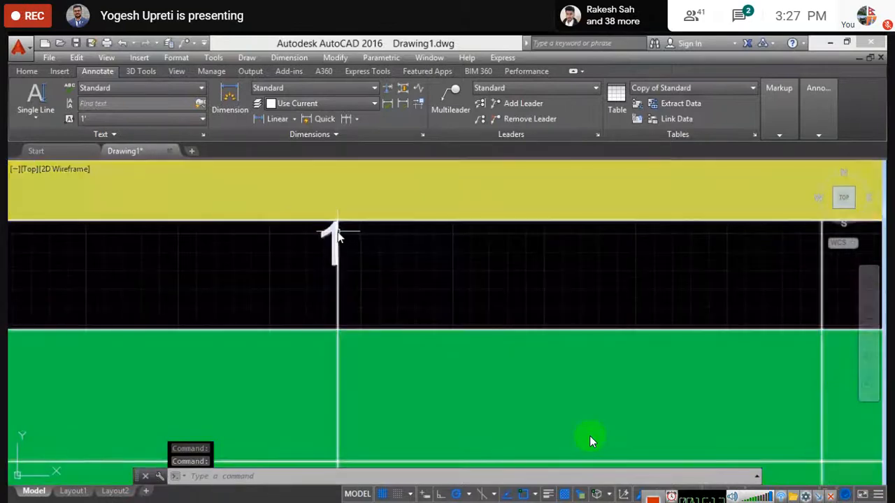
{"action": "scroll", "coordinate": [329, 239], "scroll_direction": "down", "scroll_amount": 2}
{"action": "scroll", "coordinate": [319, 239], "scroll_direction": "down", "scroll_amount": 2}
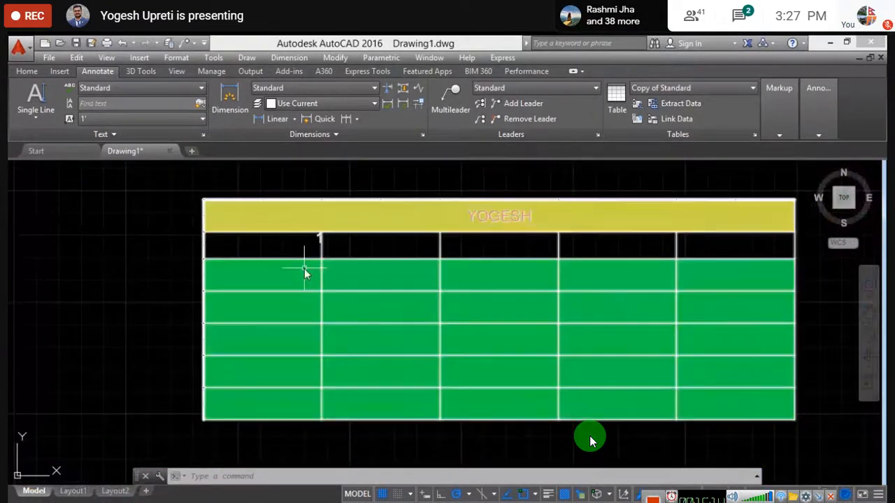
{"action": "left_click", "coordinate": [300, 278]}
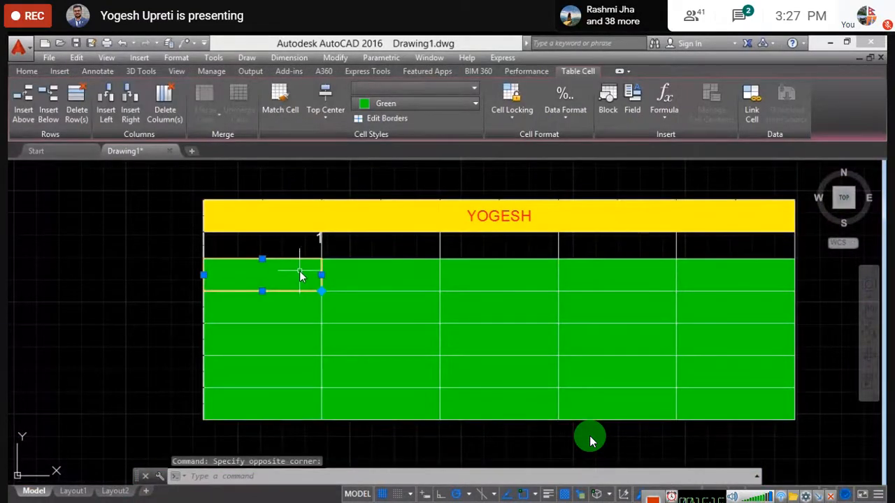
{"action": "double_click", "coordinate": [302, 277]}
{"action": "scroll", "coordinate": [269, 261], "scroll_direction": "up", "scroll_amount": 5}
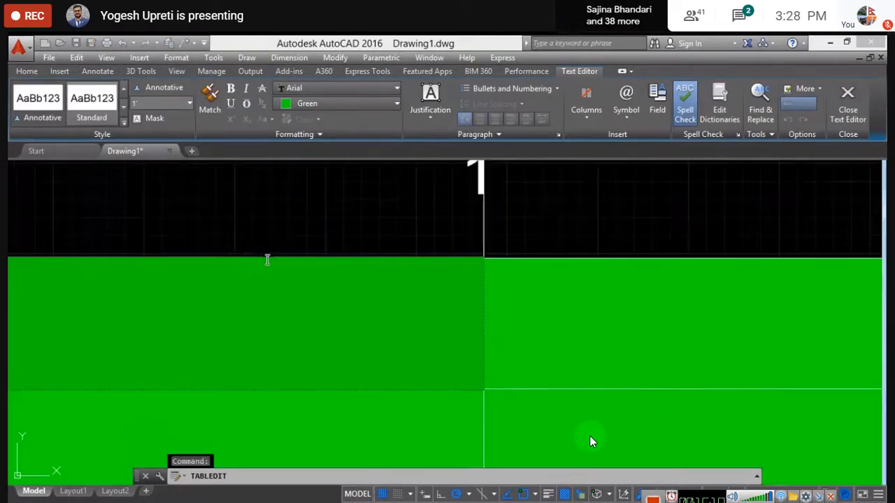
{"action": "left_click", "coordinate": [142, 103]}
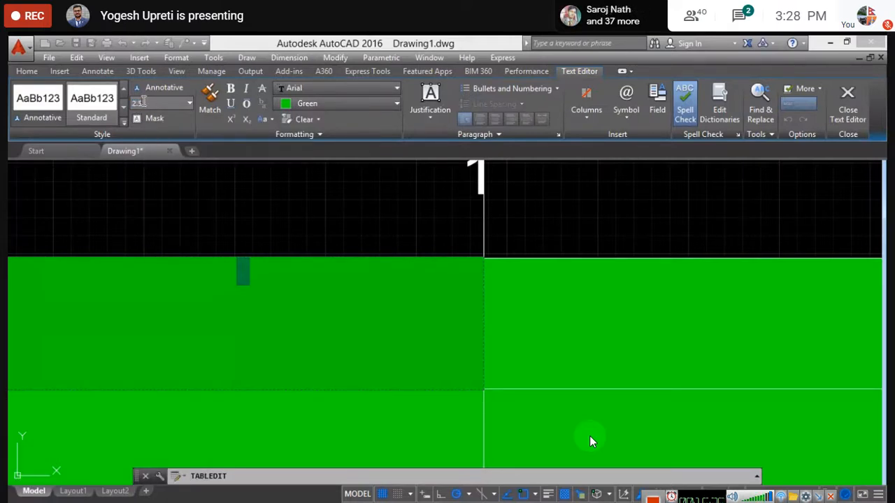
{"action": "left_click", "coordinate": [204, 196]}
- Reopen the first data cell's text to check its entry and leave the editor
{"action": "scroll", "coordinate": [315, 230], "scroll_direction": "down", "scroll_amount": 2}
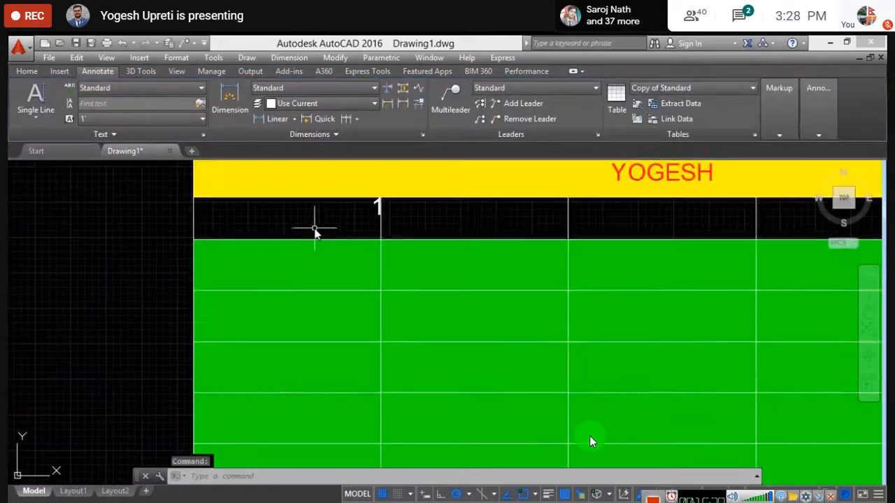
{"action": "scroll", "coordinate": [363, 247], "scroll_direction": "up", "scroll_amount": 4}
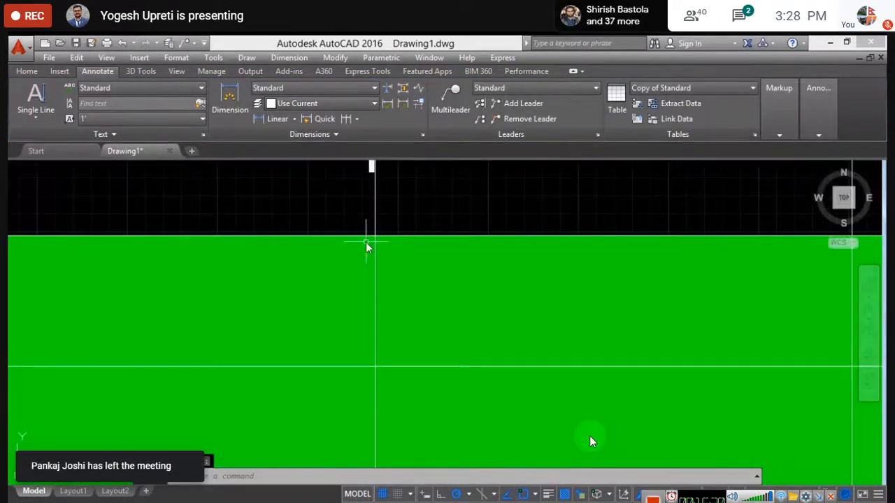
{"action": "scroll", "coordinate": [370, 247], "scroll_direction": "up", "scroll_amount": 2}
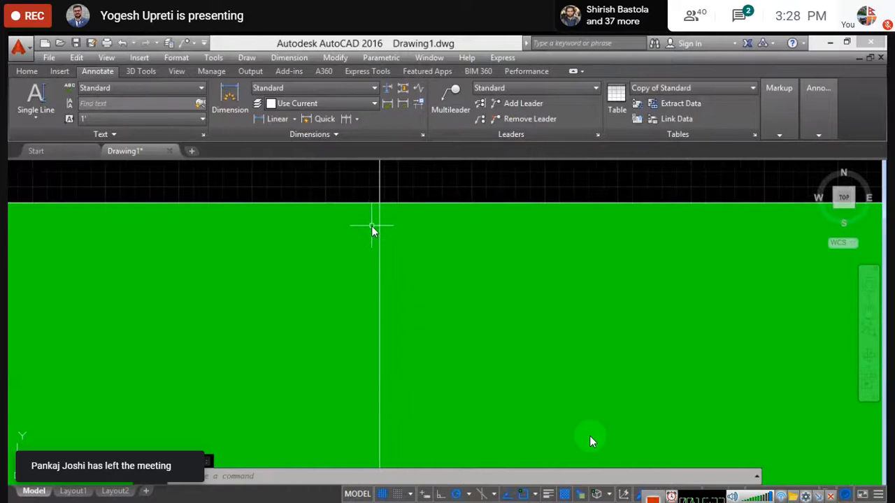
{"action": "double_click", "coordinate": [371, 226]}
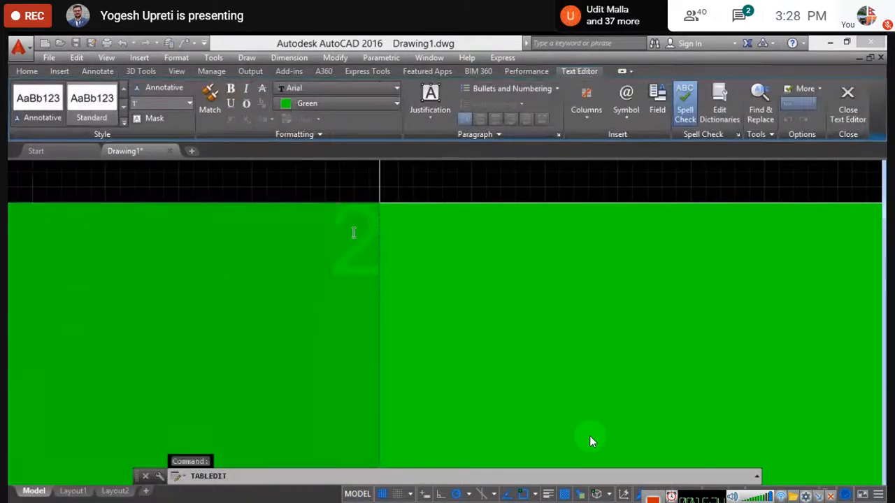
{"action": "scroll", "coordinate": [350, 240], "scroll_direction": "down", "scroll_amount": 3}
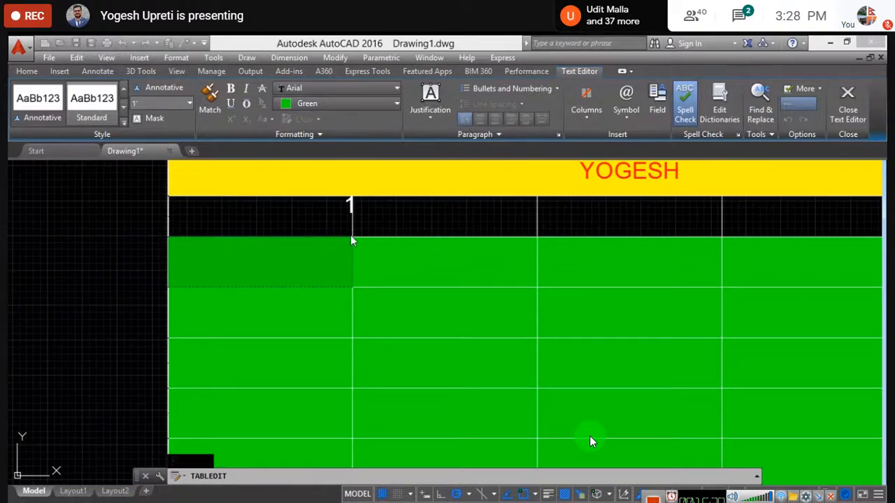
{"action": "left_click", "coordinate": [351, 202]}
- Examine the first header cell's properties and text in the Properties palette, close the palette and deselect the cell
{"action": "left_click", "coordinate": [352, 202]}
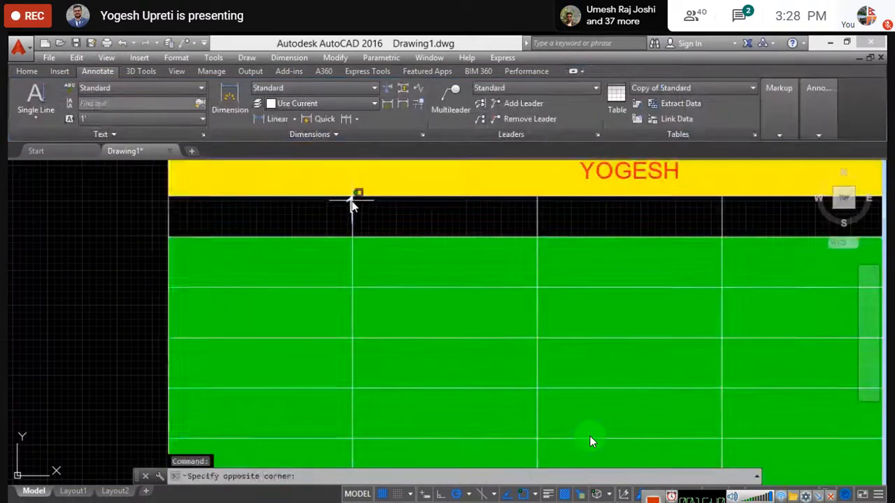
{"action": "left_click", "coordinate": [355, 195]}
{"action": "key", "text": "ctrl+1"}
{"action": "key", "text": "Escape"}
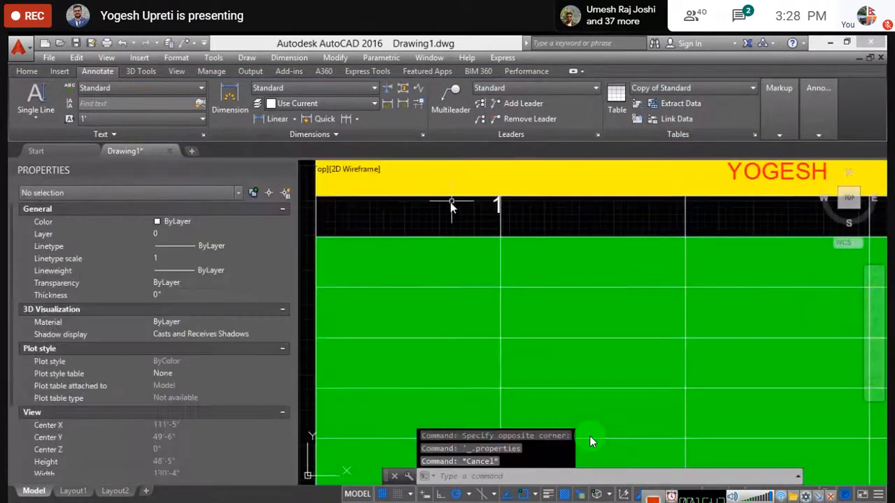
{"action": "scroll", "coordinate": [489, 198], "scroll_direction": "up", "scroll_amount": 6}
{"action": "left_click", "coordinate": [523, 210]}
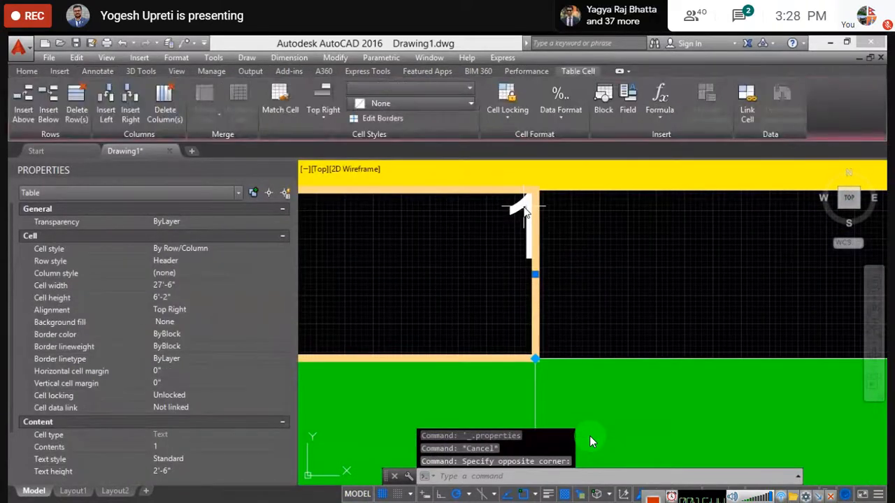
{"action": "double_click", "coordinate": [525, 208]}
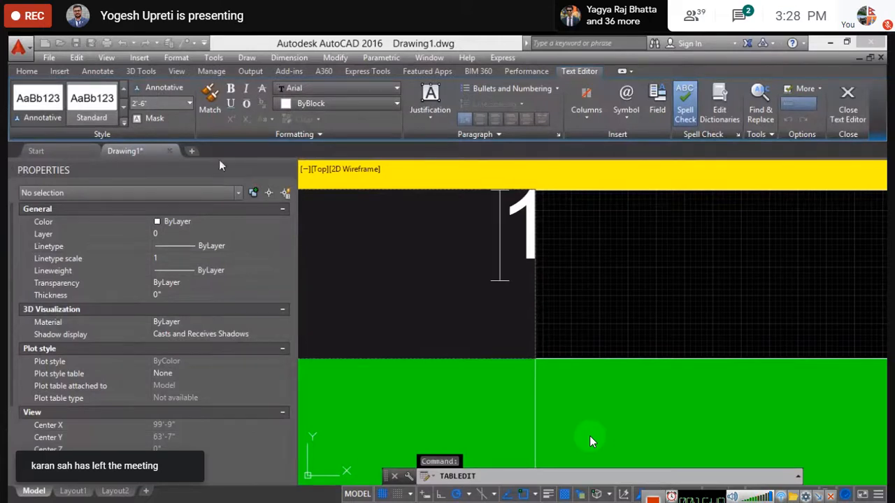
{"action": "scroll", "coordinate": [310, 249], "scroll_direction": "down", "scroll_amount": 4}
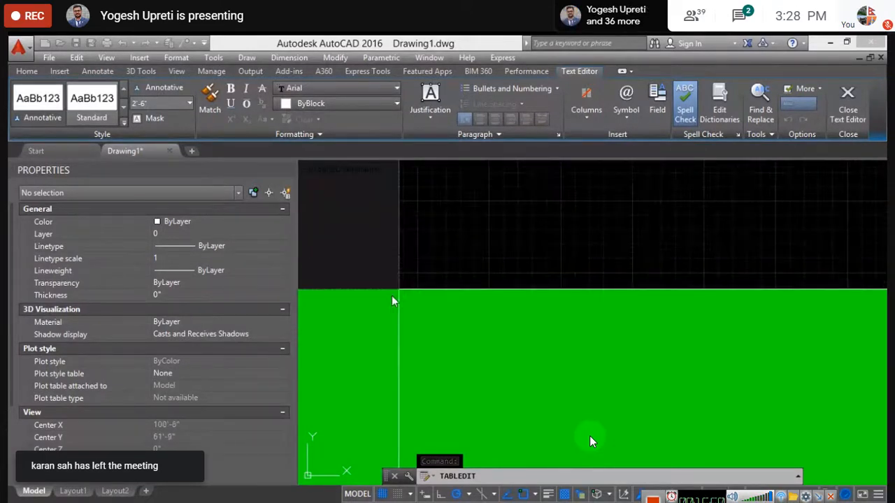
{"action": "key", "text": "Escape"}
{"action": "left_click", "coordinate": [289, 169]}
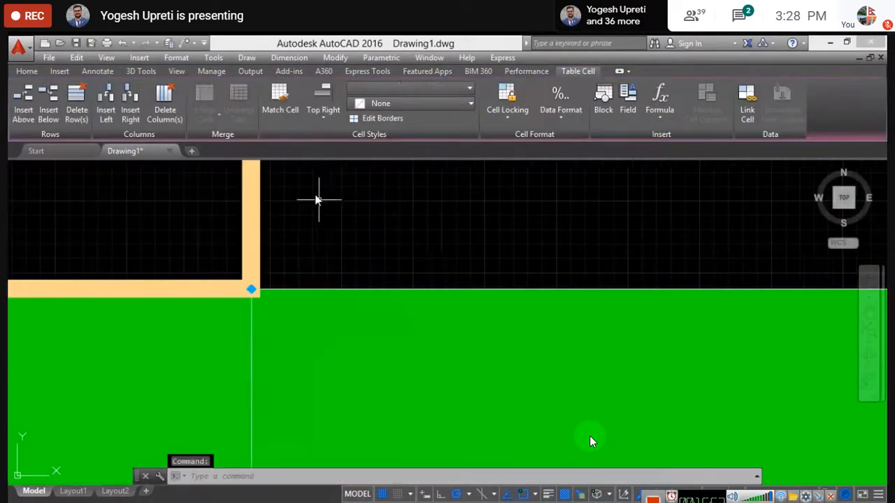
{"action": "scroll", "coordinate": [236, 297], "scroll_direction": "down", "scroll_amount": 5}
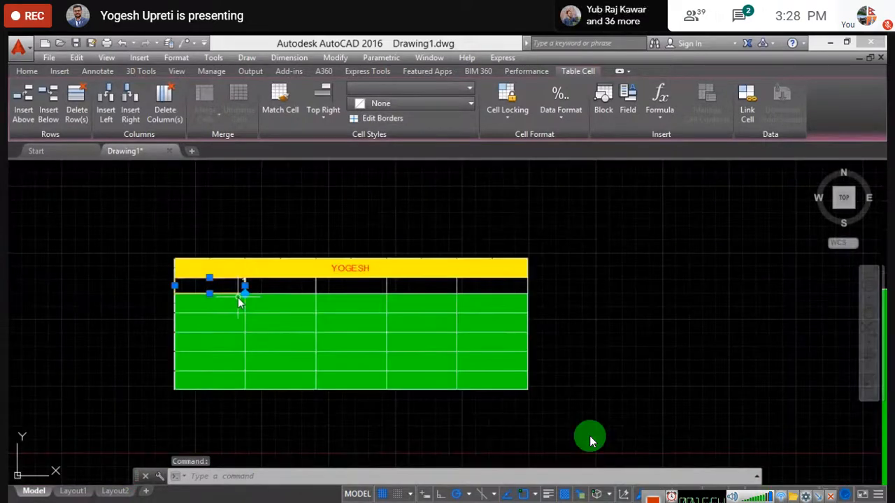
{"action": "key", "text": "Escape"}
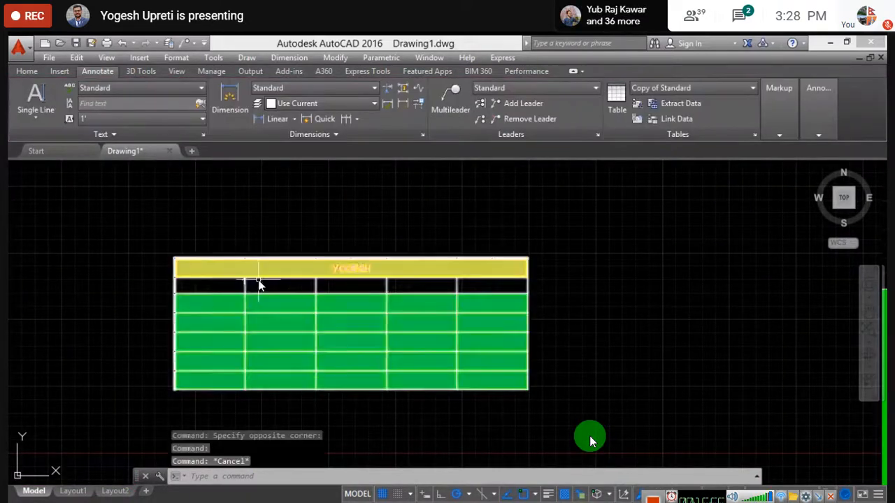
{"action": "scroll", "coordinate": [203, 266], "scroll_direction": "up", "scroll_amount": 6}
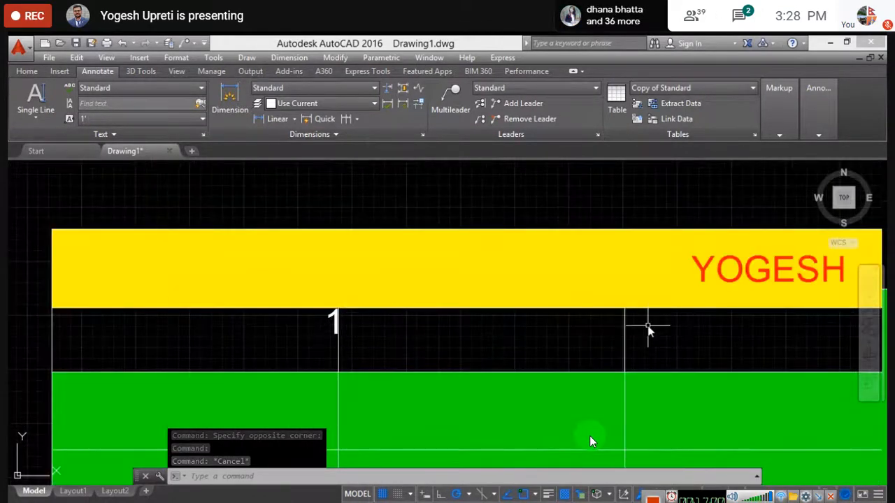
{"action": "scroll", "coordinate": [646, 326], "scroll_direction": "down", "scroll_amount": 4}
{"action": "mouse_move", "coordinate": [645, 326]}
{"action": "middle_mouse_down"}
{"action": "mouse_move", "coordinate": [423, 326]}
{"action": "mouse_move", "coordinate": [446, 312]}
{"action": "mouse_move", "coordinate": [432, 305]}
{"action": "middle_mouse_up"}
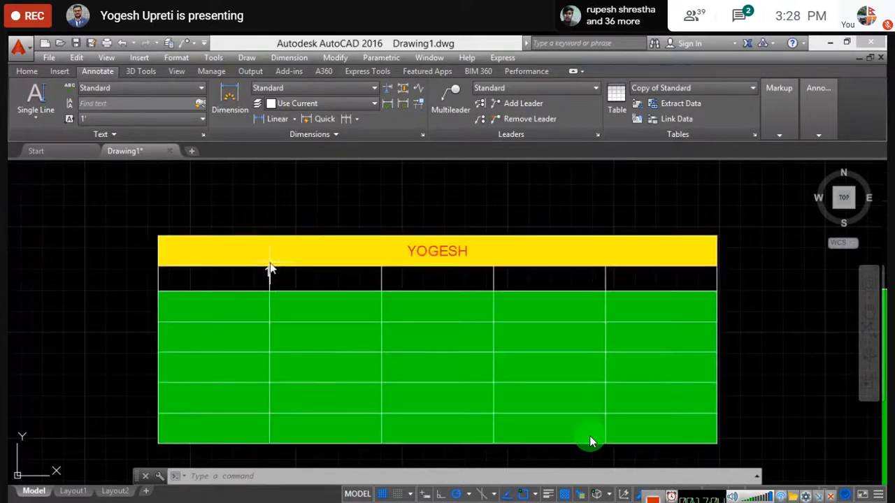
{"action": "scroll", "coordinate": [269, 269], "scroll_direction": "up", "scroll_amount": 2}
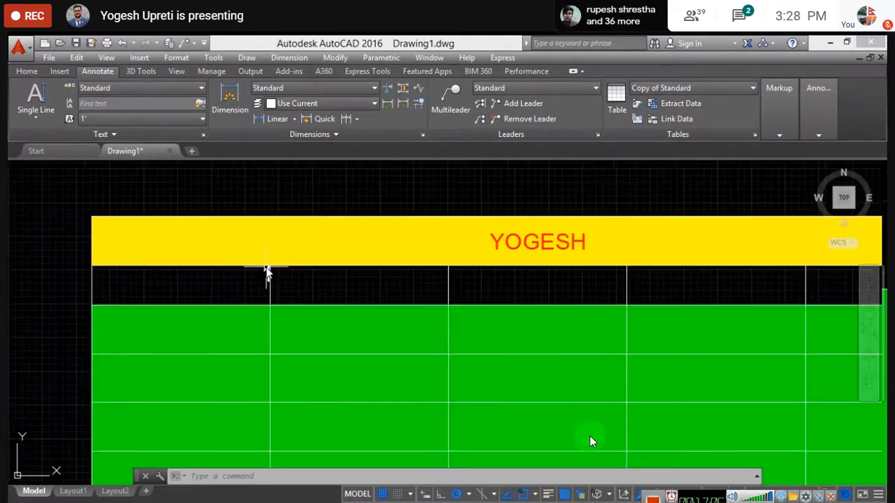
- Enter 2 in the second header cell, set its text height to 2.5', and save the text changes
{"action": "left_click", "coordinate": [319, 293]}
{"action": "type", "text": "2"}
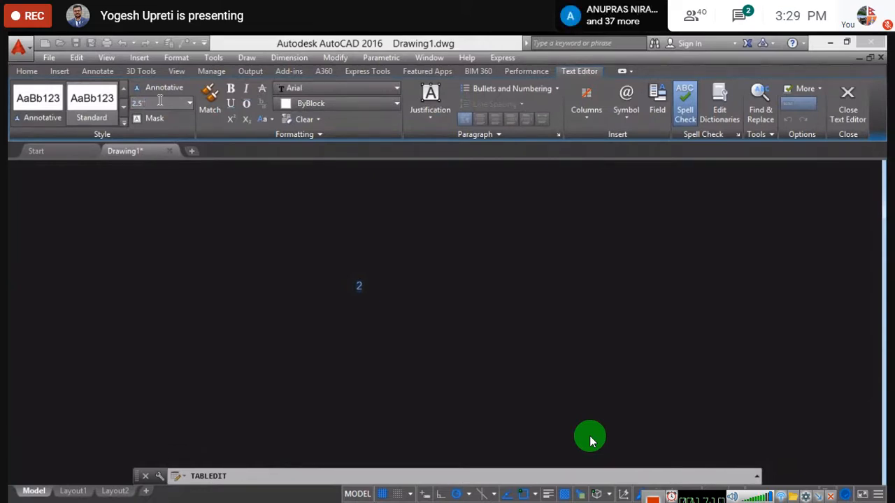
{"action": "key", "text": "Return"}
{"action": "scroll", "coordinate": [279, 233], "scroll_direction": "down", "scroll_amount": 4}
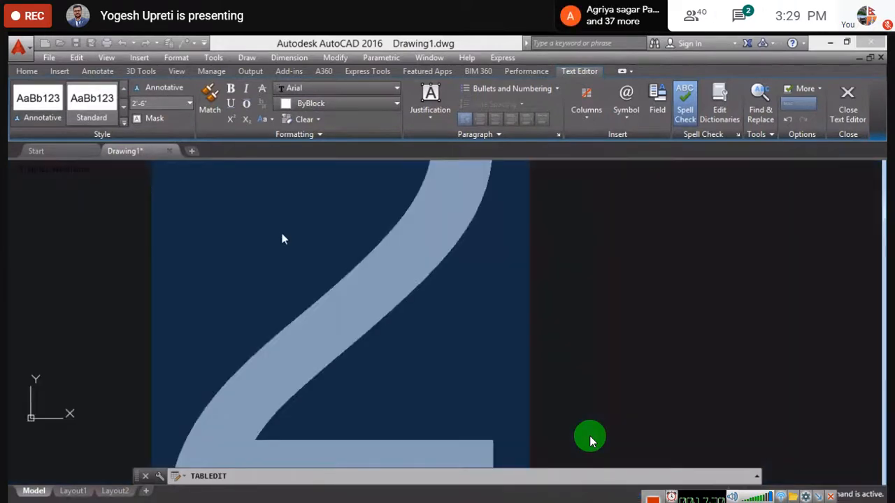
{"action": "key", "text": "Escape"}
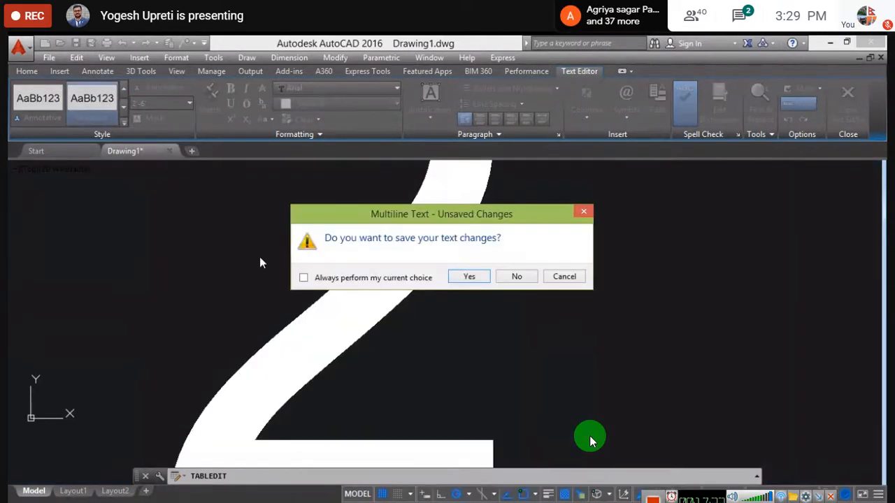
{"action": "left_click", "coordinate": [469, 277]}
{"action": "scroll", "coordinate": [340, 250], "scroll_direction": "up", "scroll_amount": 5}
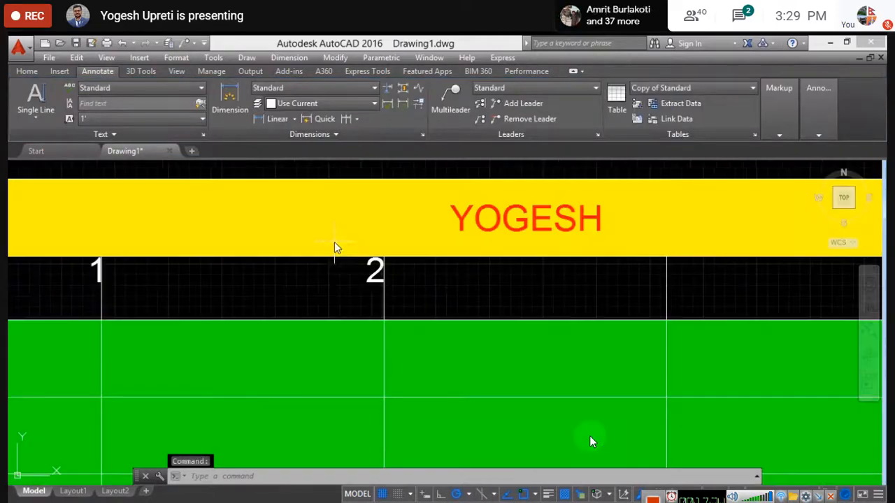
{"action": "scroll", "coordinate": [335, 252], "scroll_direction": "down", "scroll_amount": 5}
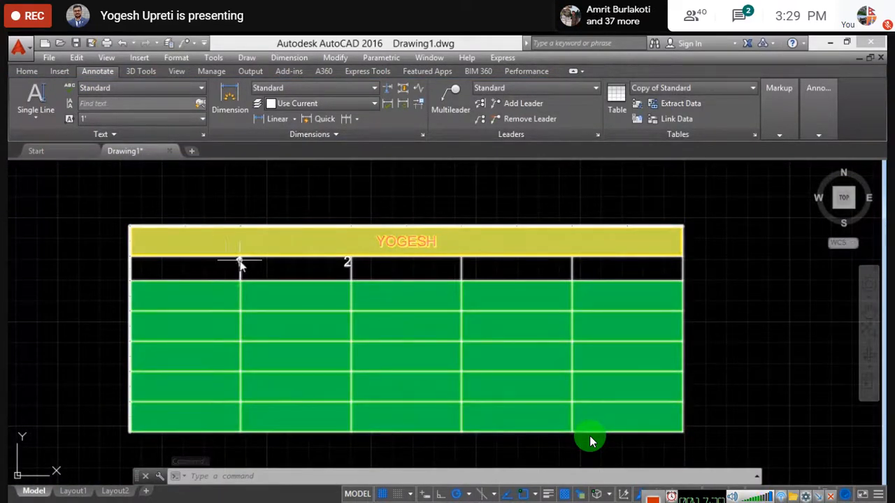
- Select the header cells containing 1 and 2, auto-fill the number series across to the last column, and clear the selection
{"action": "left_click", "coordinate": [207, 265]}
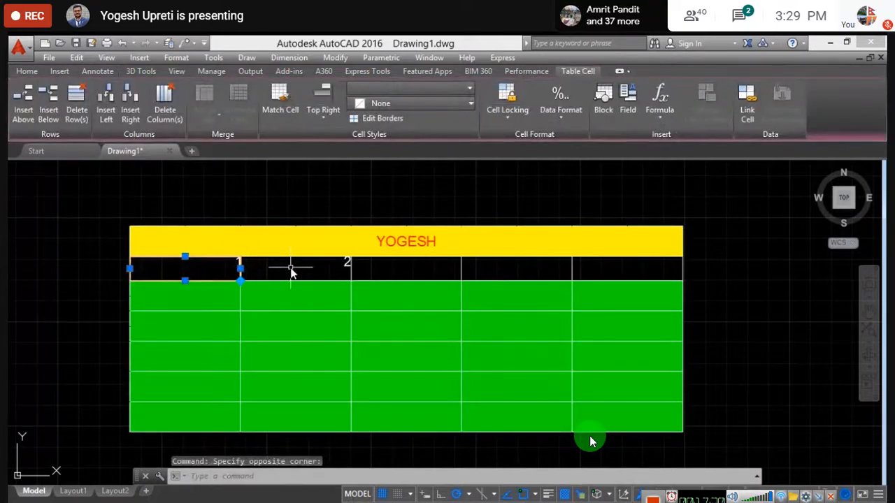
{"action": "key", "text": "Escape"}
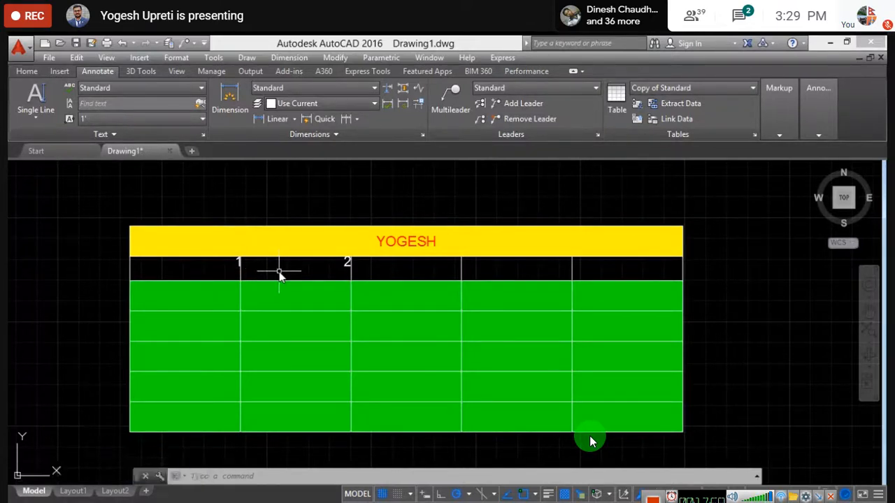
{"action": "left_click", "coordinate": [214, 272]}
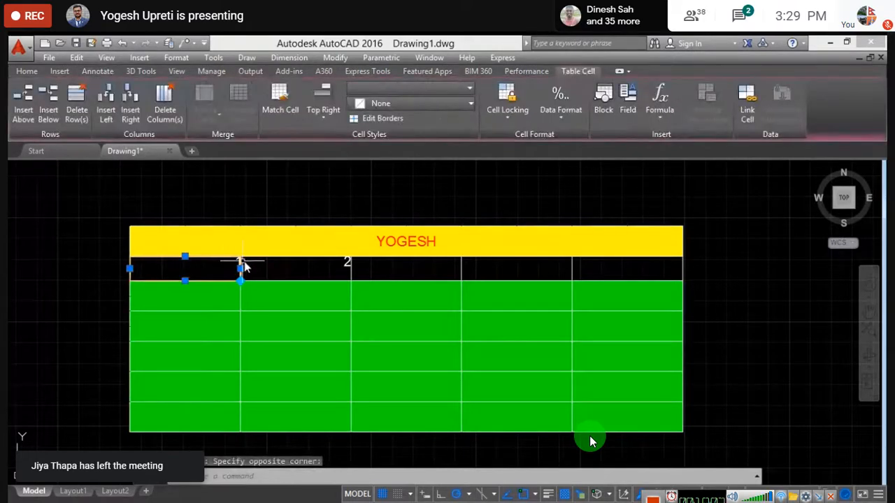
{"action": "key", "text": "Escape"}
{"action": "left_click", "coordinate": [324, 271]}
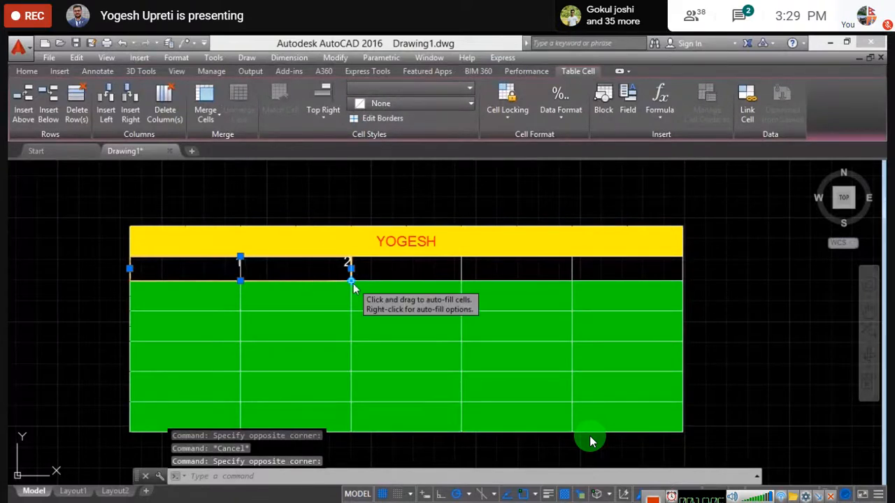
{"action": "left_click_drag", "start_coordinate": [352, 281], "coordinate": [682, 284]}
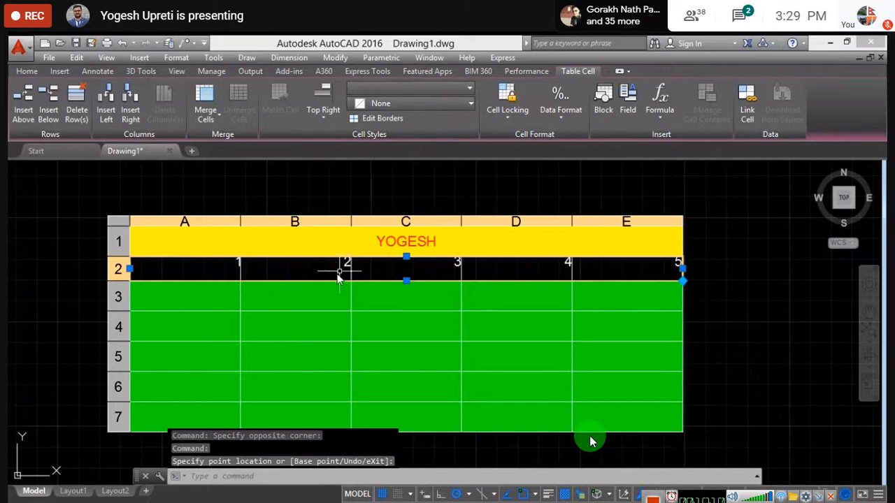
{"action": "left_click", "coordinate": [743, 220]}
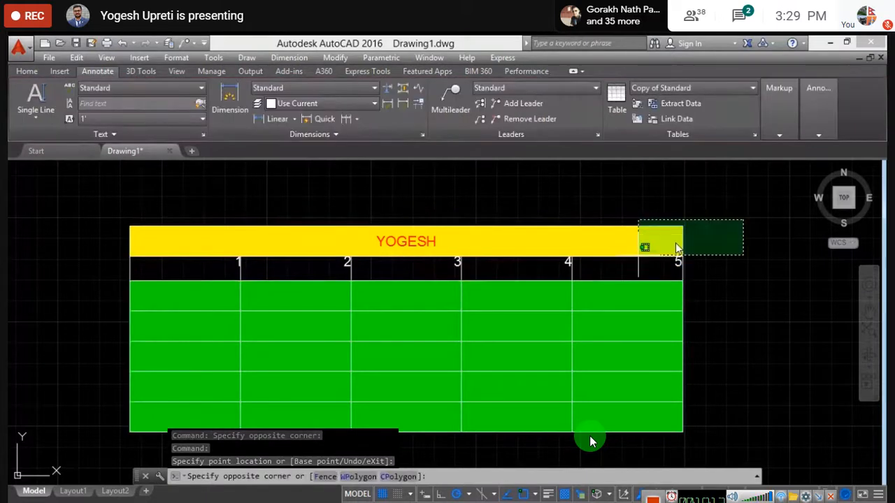
{"action": "left_click", "coordinate": [695, 202]}
- Repeat the auto-fill from header cells A2 and B2 through column E and deselect the cells
{"action": "left_click", "coordinate": [276, 260]}
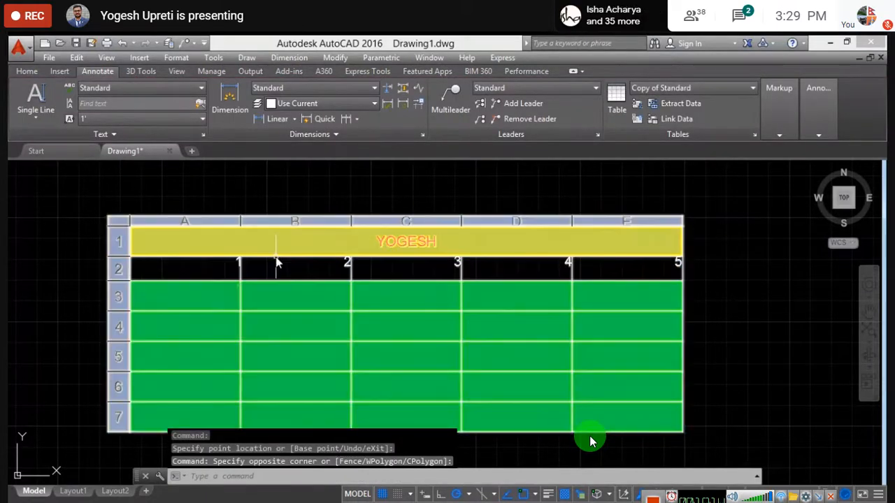
{"action": "left_click_drag", "start_coordinate": [197, 267], "coordinate": [315, 270]}
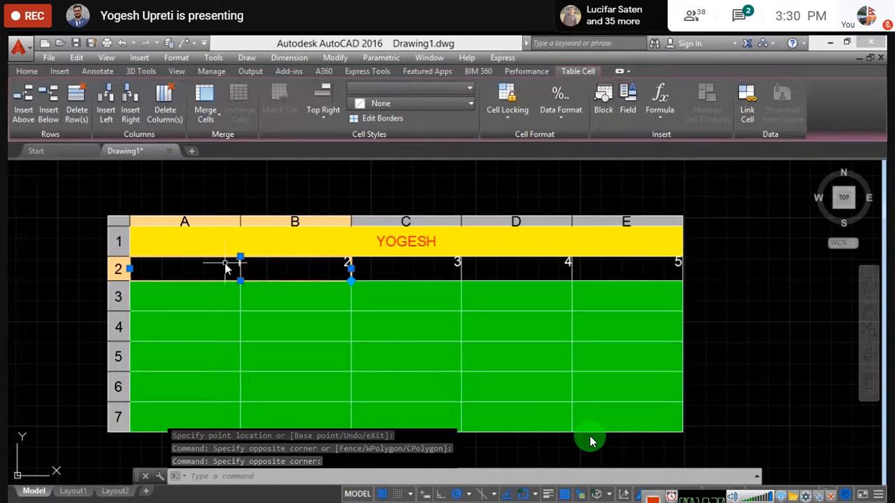
{"action": "left_click", "coordinate": [351, 280]}
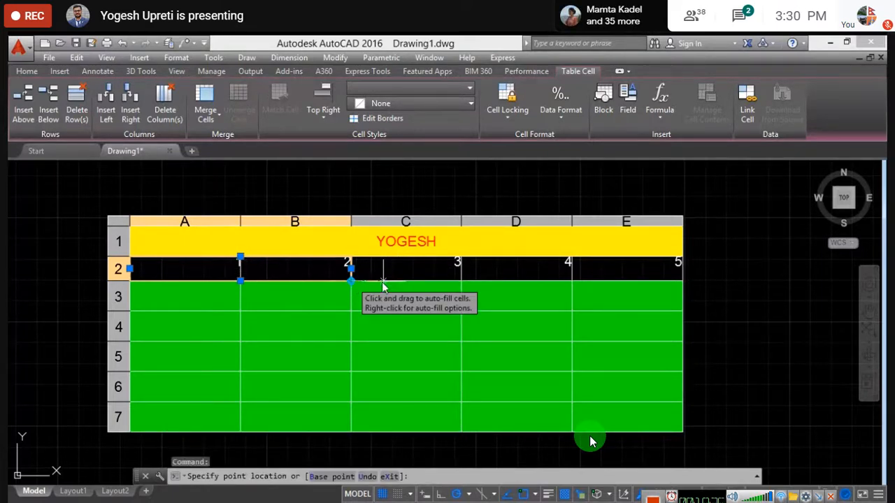
{"action": "left_click", "coordinate": [685, 281]}
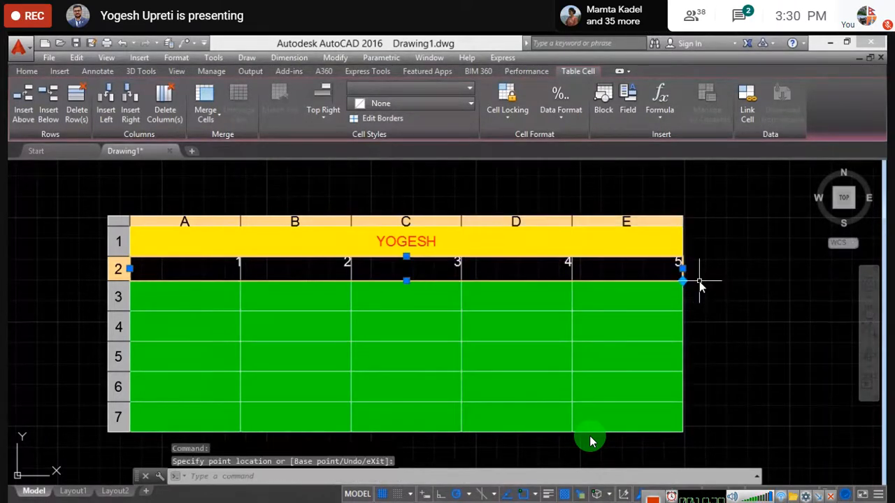
{"action": "left_click", "coordinate": [736, 262]}
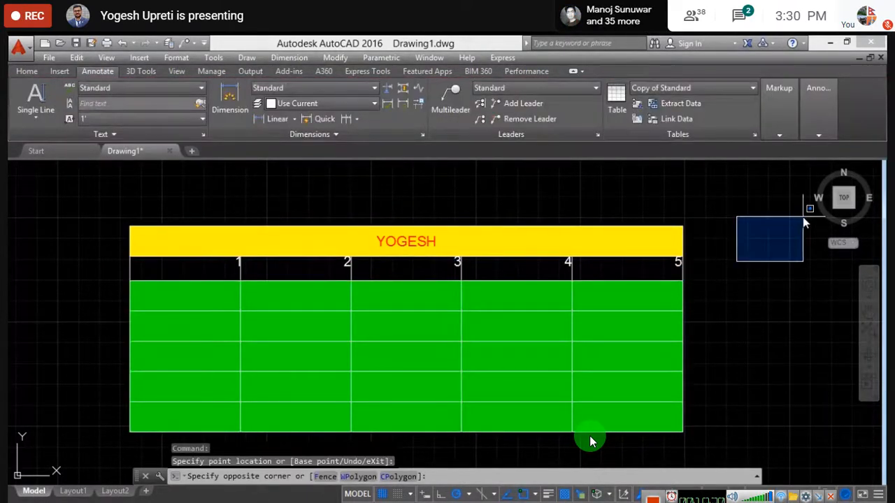
{"action": "key", "text": "Escape"}
- Delete the 5 from the last header cell and leave the text editor
{"action": "middle_click_drag", "start_coordinate": [803, 218], "coordinate": [718, 211]}
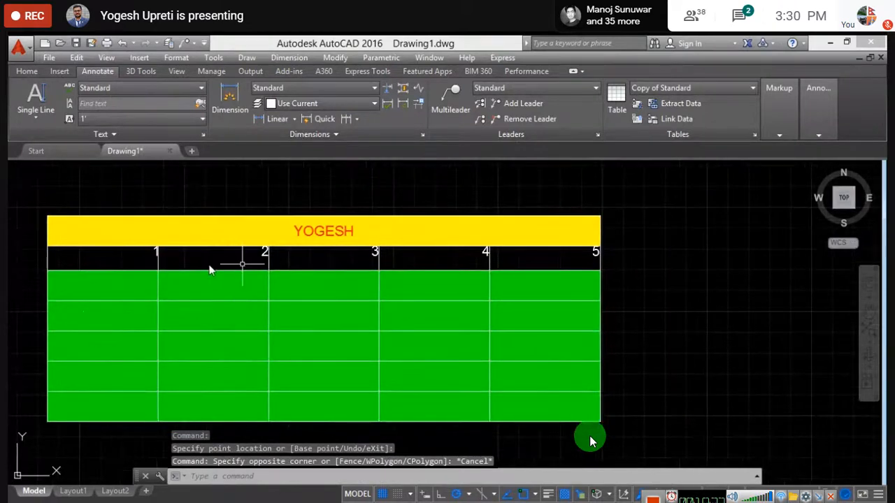
{"action": "left_click", "coordinate": [546, 270]}
{"action": "double_click", "coordinate": [580, 262]}
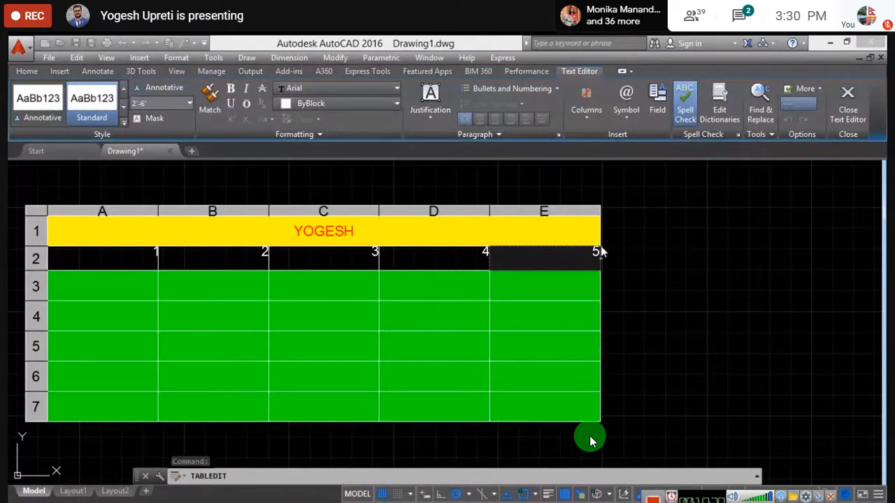
{"action": "left_click_drag", "start_coordinate": [600, 253], "coordinate": [589, 253]}
{"action": "left_click", "coordinate": [653, 245]}
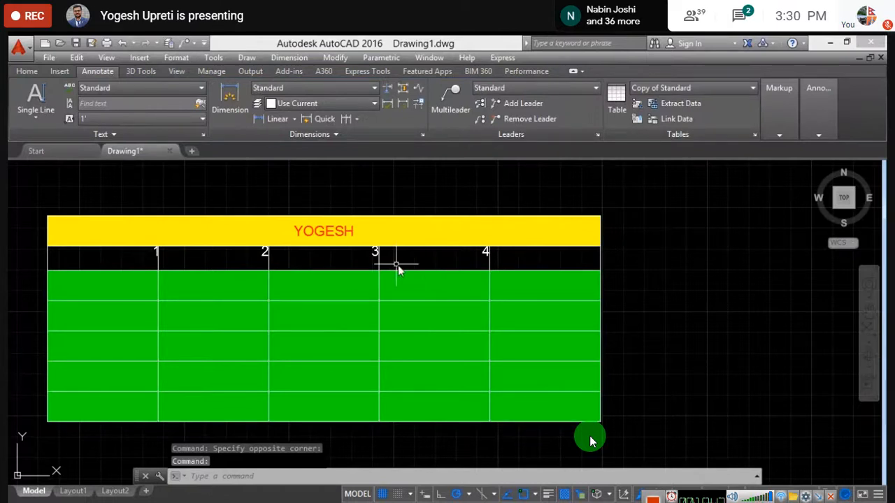
- Set the alignment of all header row cells to Middle Center and clear the selection
{"action": "left_click", "coordinate": [127, 259]}
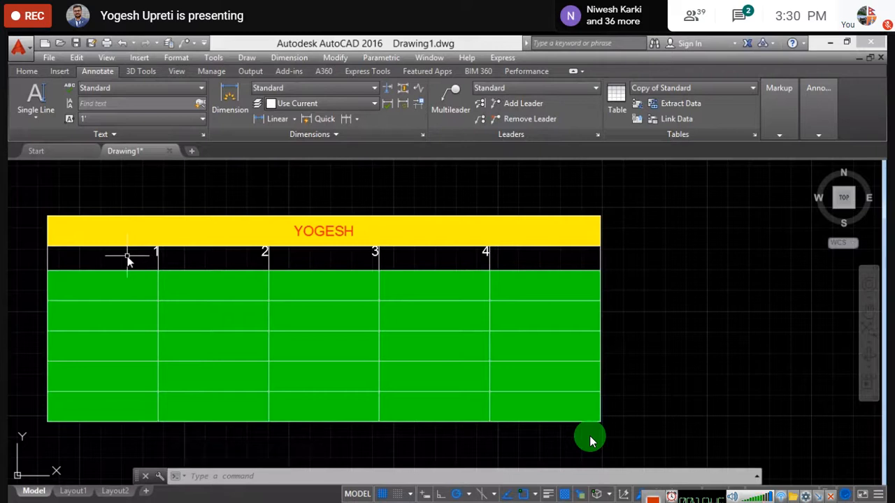
{"action": "key", "text": "Escape"}
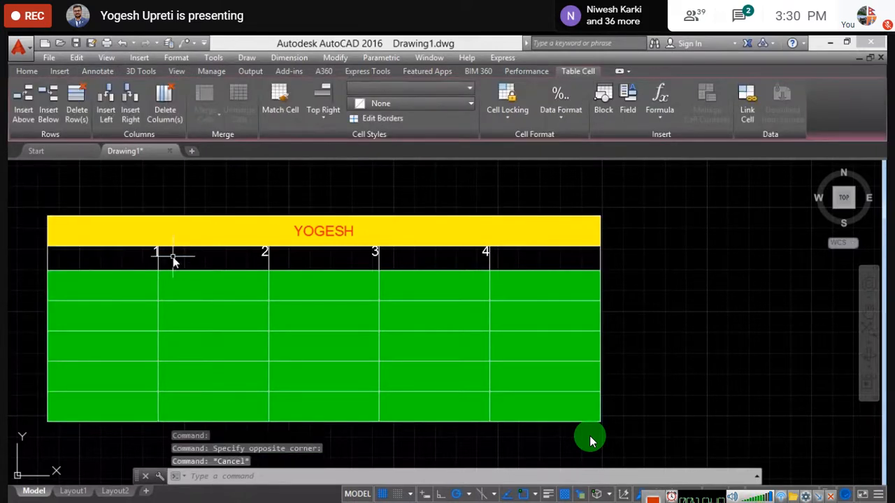
{"action": "left_click", "coordinate": [126, 256]}
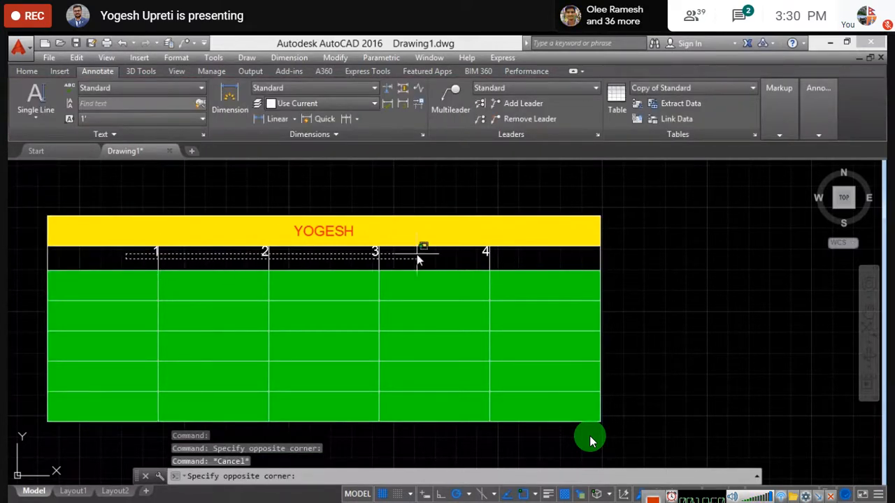
{"action": "left_click", "coordinate": [491, 265]}
{"action": "left_click", "coordinate": [483, 261]}
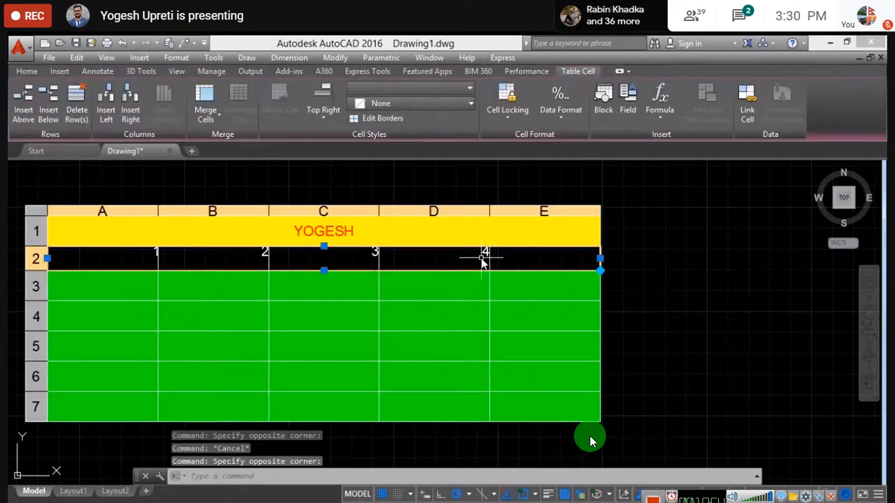
{"action": "left_click", "coordinate": [327, 121]}
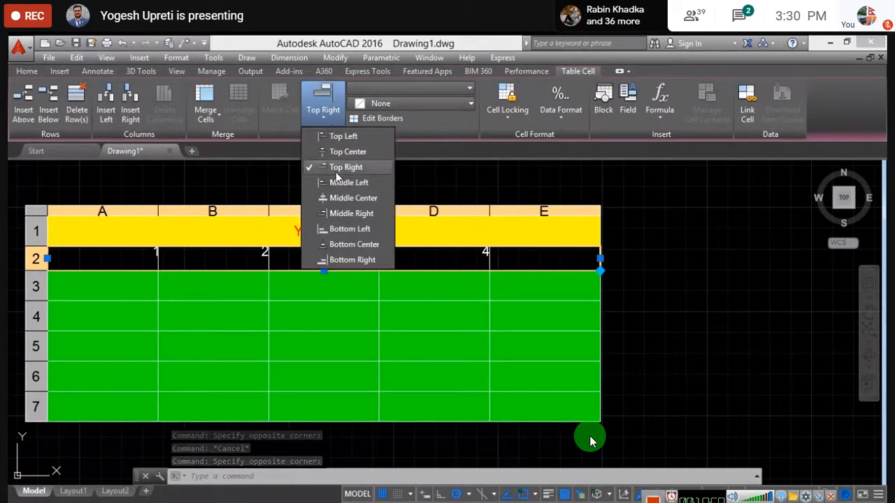
{"action": "left_click", "coordinate": [341, 199]}
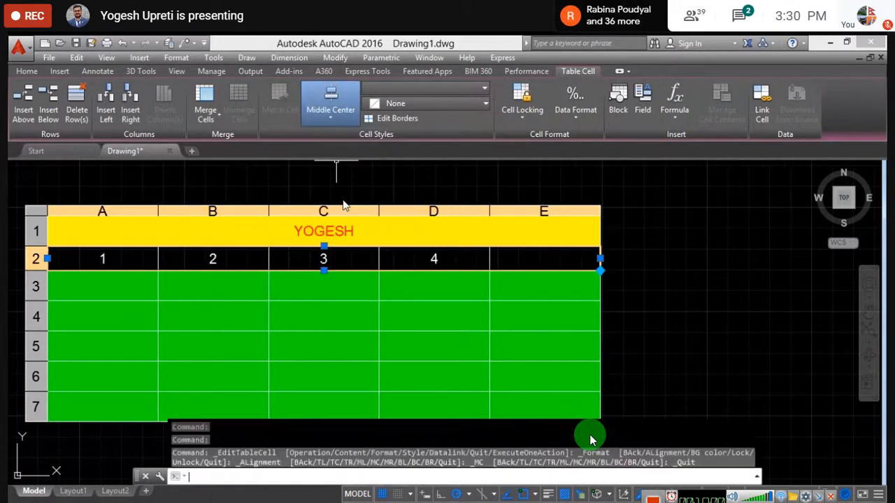
{"action": "left_click", "coordinate": [707, 198]}
{"action": "left_click", "coordinate": [699, 210]}
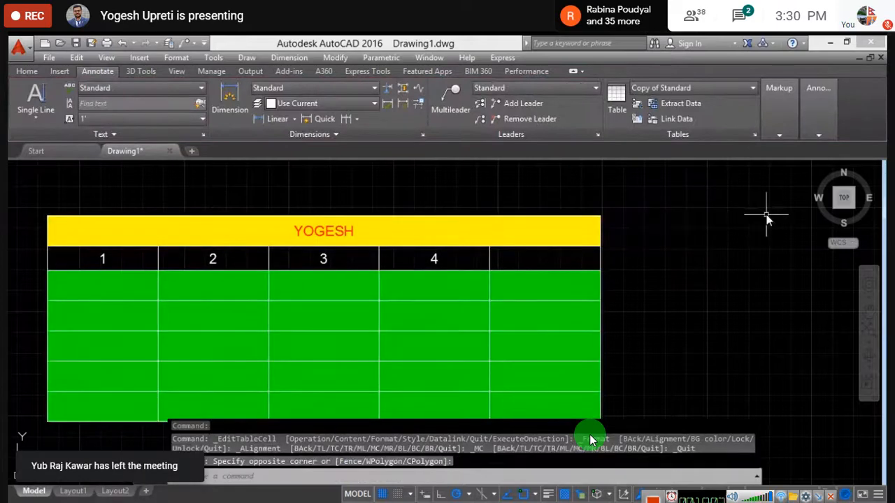
{"action": "scroll", "coordinate": [767, 219], "scroll_direction": "down", "scroll_amount": 1}
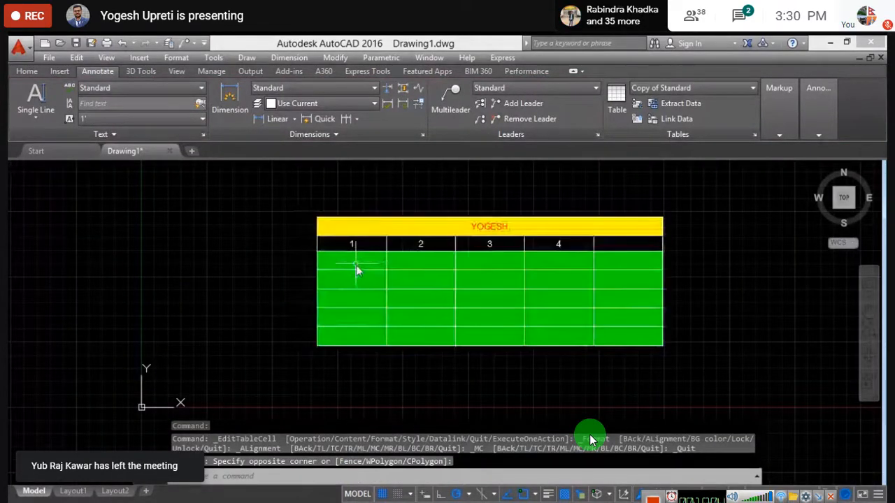
{"action": "scroll", "coordinate": [353, 248], "scroll_direction": "up", "scroll_amount": 3}
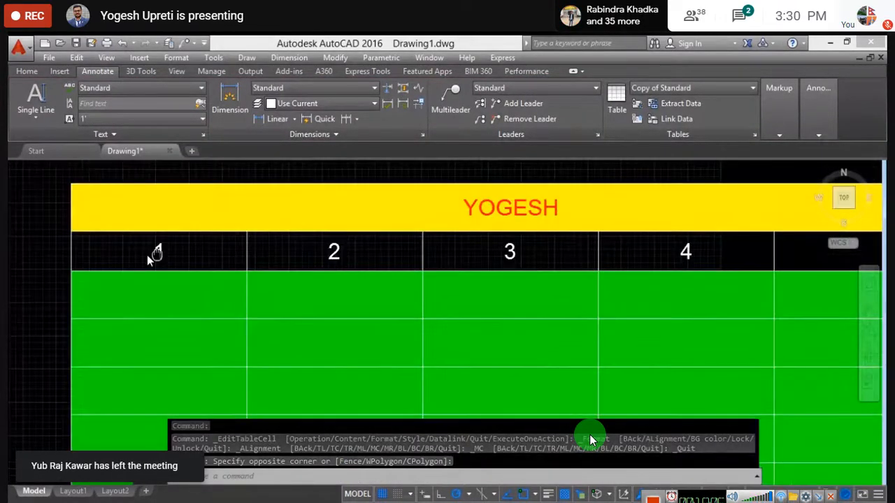
{"action": "scroll", "coordinate": [151, 262], "scroll_direction": "down", "scroll_amount": 4}
{"action": "scroll", "coordinate": [163, 219], "scroll_direction": "up", "scroll_amount": 3}
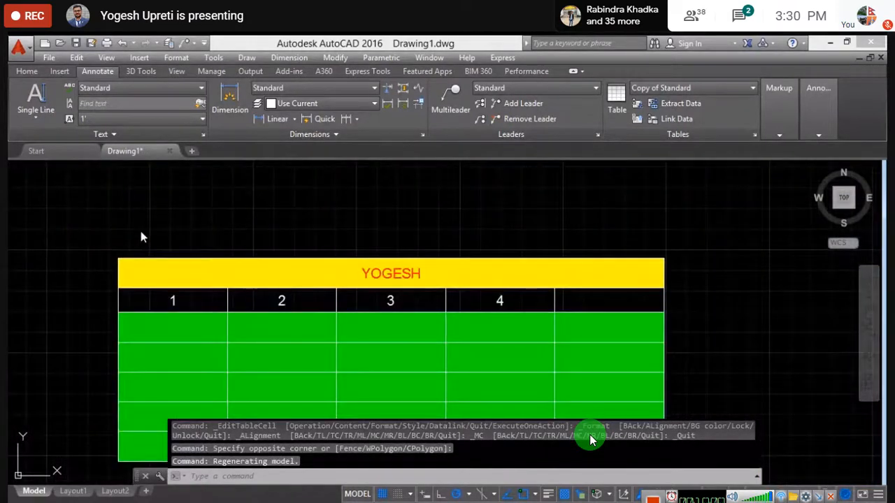
{"action": "middle_click_drag", "start_coordinate": [141, 237], "coordinate": [151, 218]}
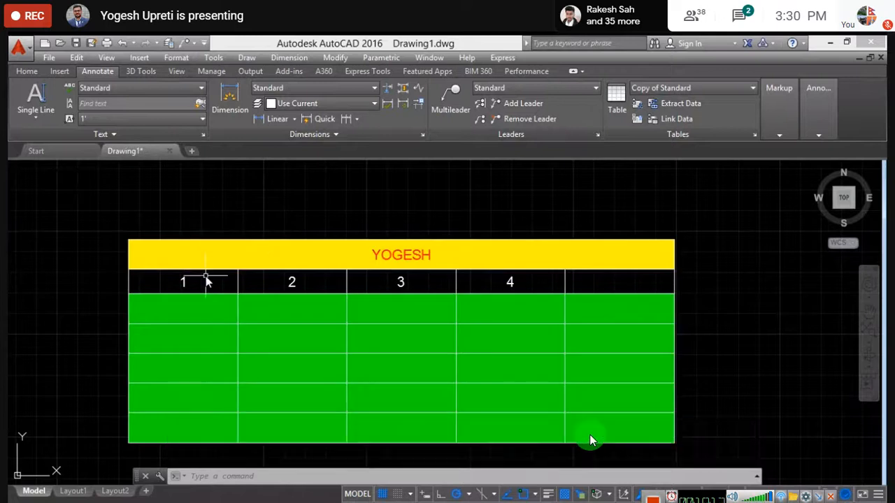
{"action": "middle_click_drag", "start_coordinate": [207, 280], "coordinate": [201, 270]}
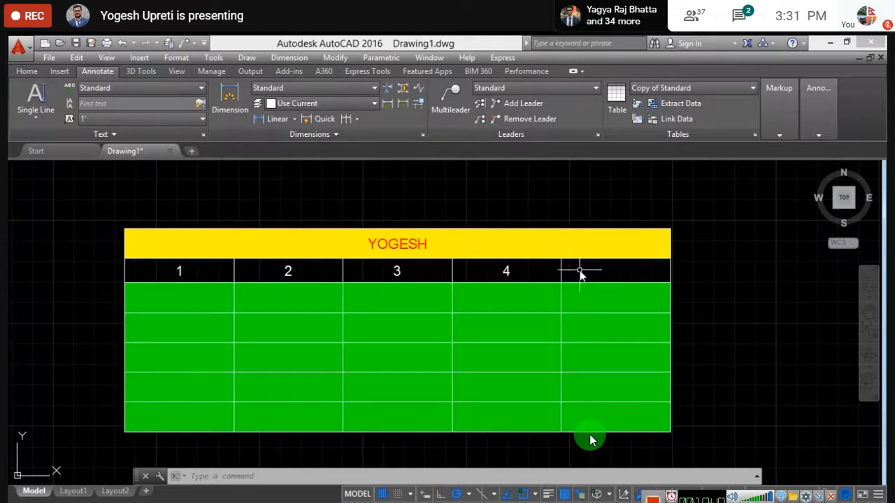
- Insert a Sum formula over cells A2 to D2 in the last header cell, E2
{"action": "left_click", "coordinate": [579, 271]}
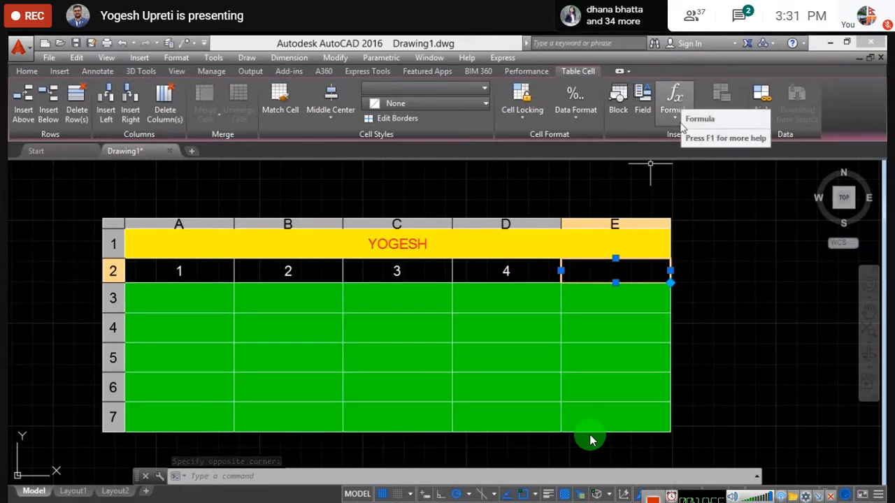
{"action": "left_click", "coordinate": [679, 114]}
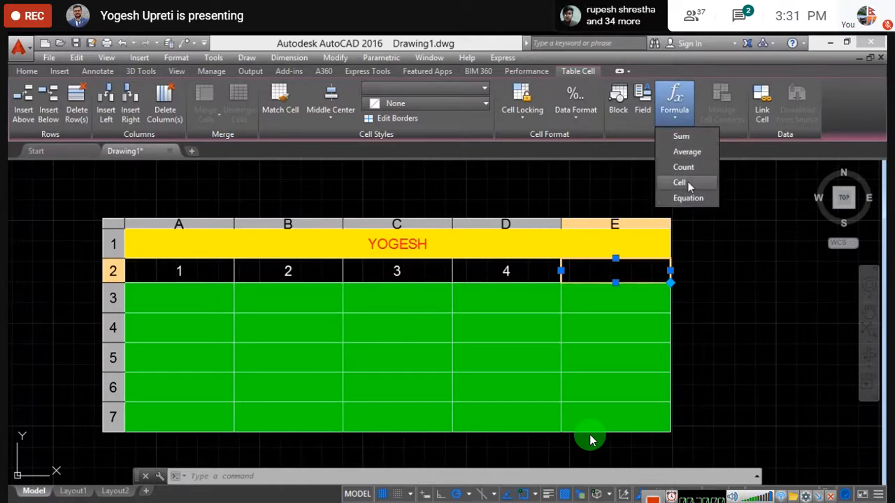
{"action": "left_click", "coordinate": [681, 137]}
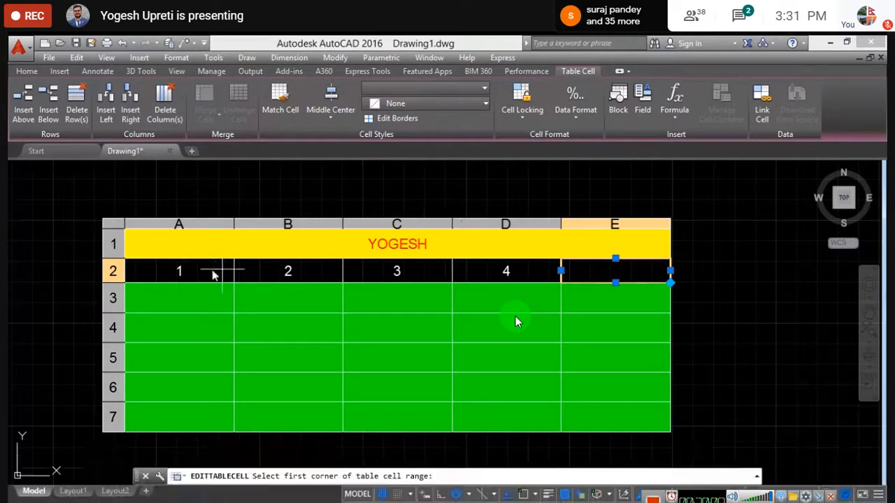
{"action": "left_click", "coordinate": [207, 273]}
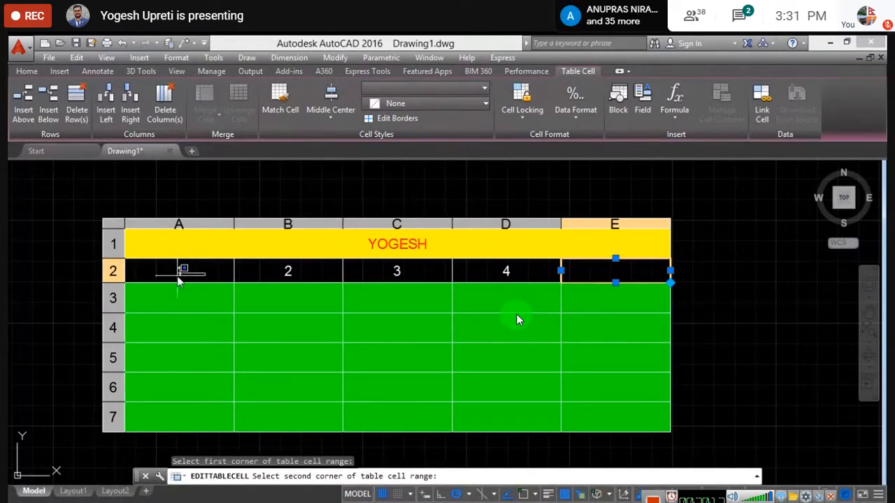
{"action": "left_click", "coordinate": [526, 271]}
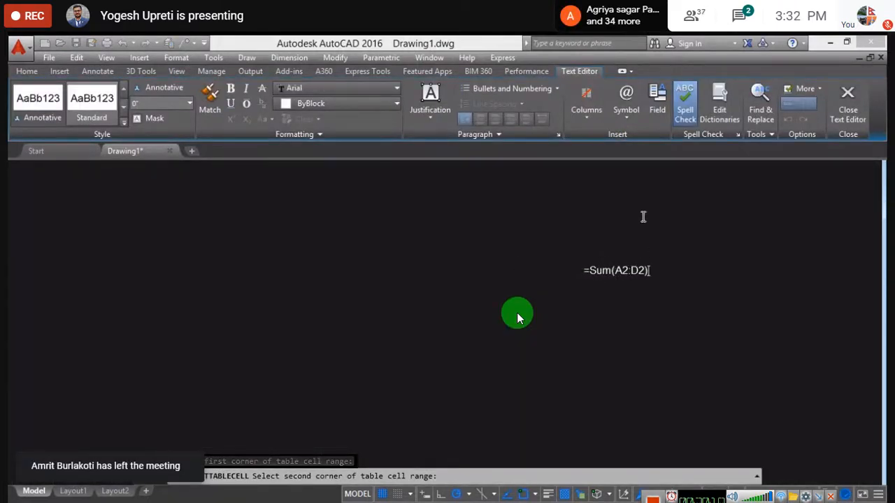
{"action": "key", "text": "Return"}
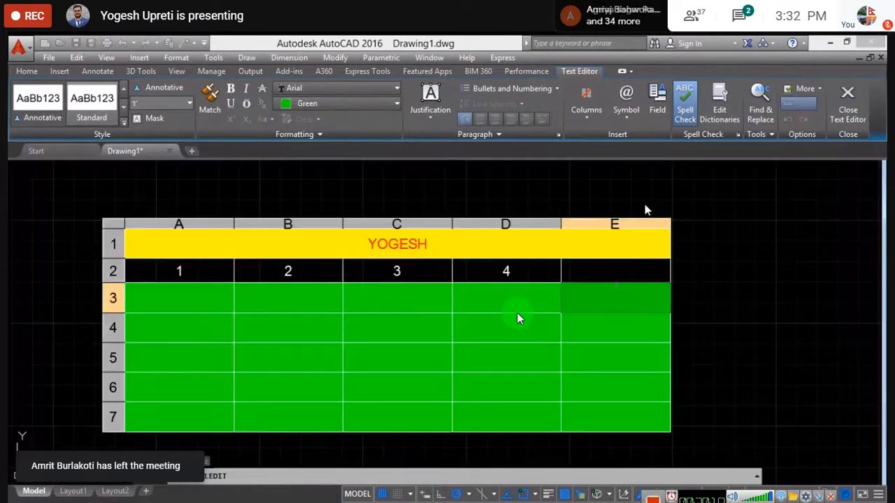
- Reopen the sum formula in cell E2 to check its range, leave it as it is and clear the selection
{"action": "left_click", "coordinate": [633, 268]}
{"action": "double_click", "coordinate": [632, 268]}
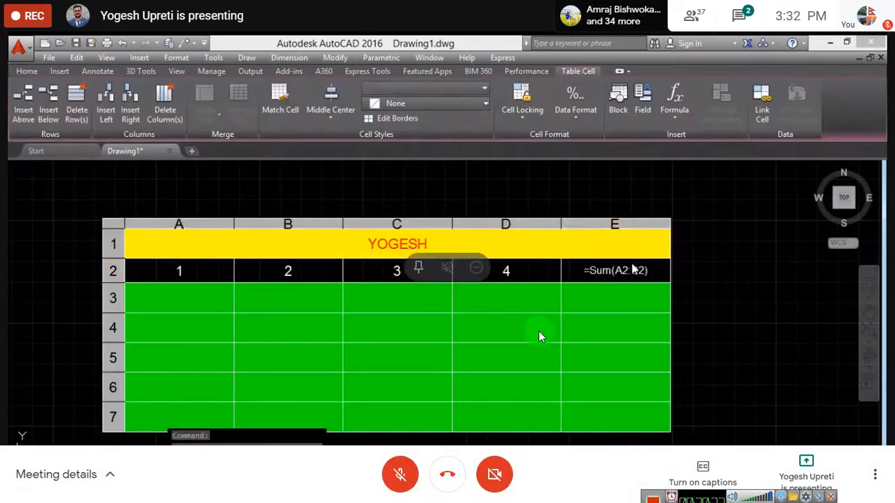
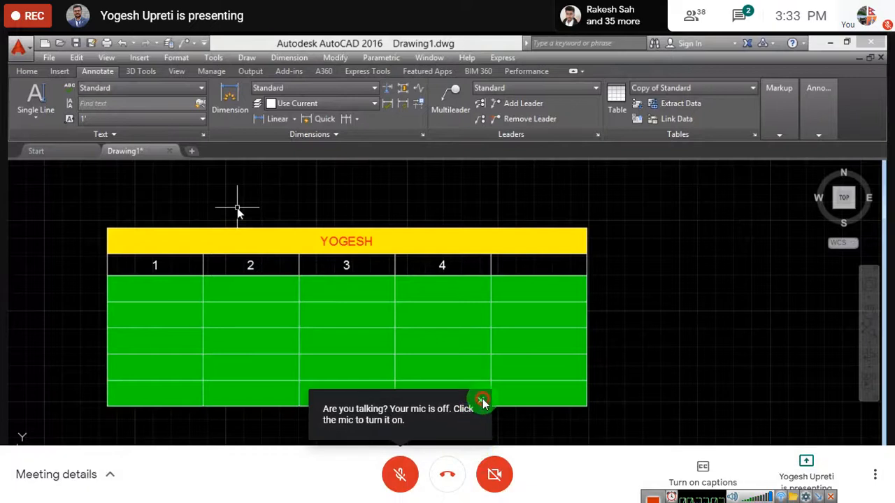
{"action": "left_click", "coordinate": [482, 402]}
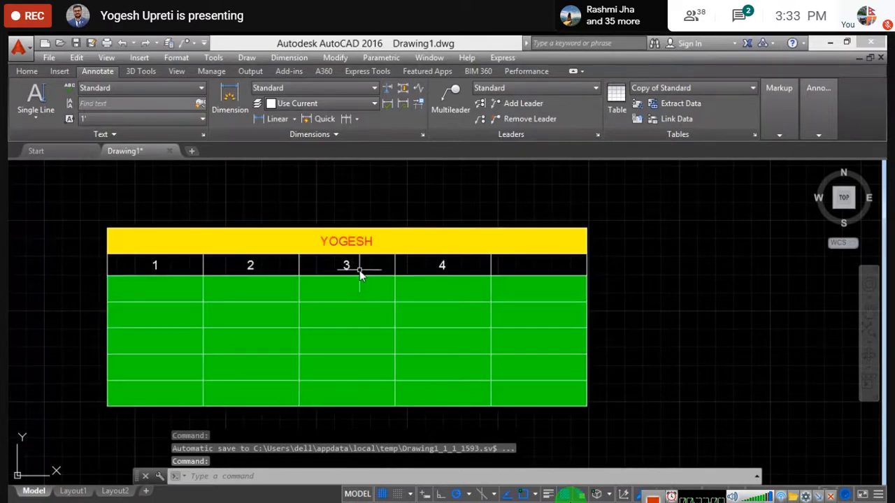
{"action": "scroll", "coordinate": [537, 267], "scroll_direction": "up", "scroll_amount": 8}
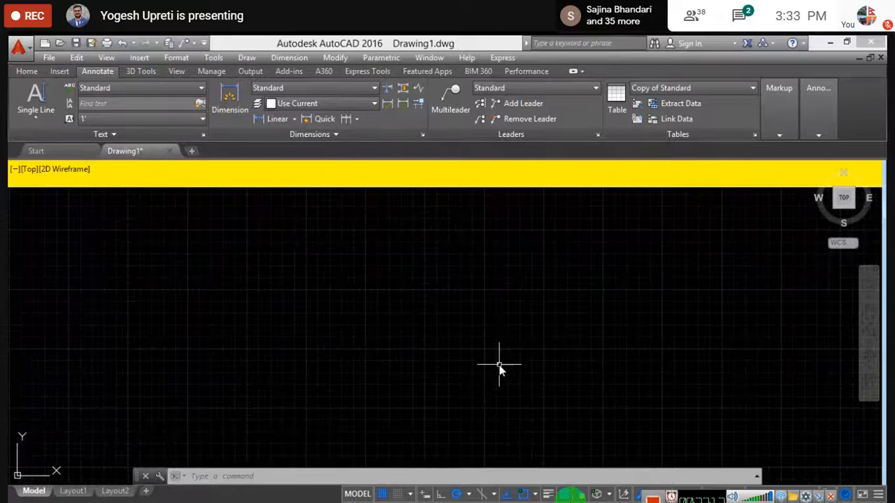
{"action": "double_click", "coordinate": [499, 365]}
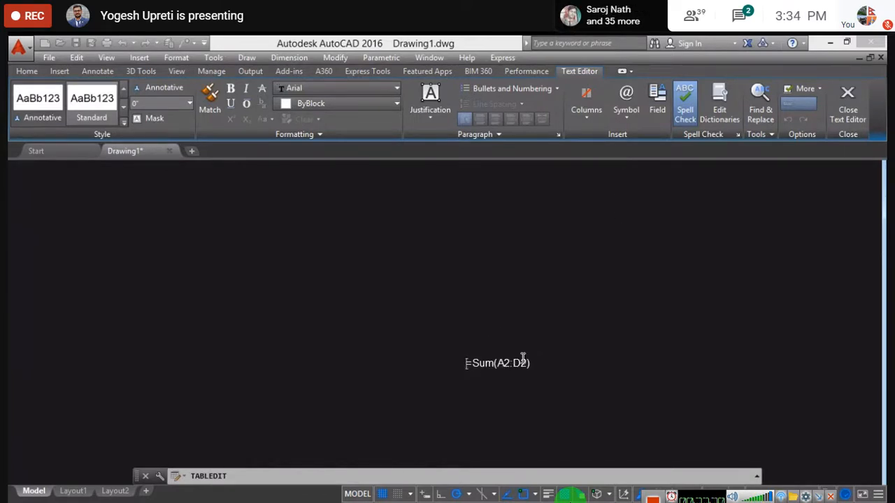
{"action": "left_click", "coordinate": [469, 233]}
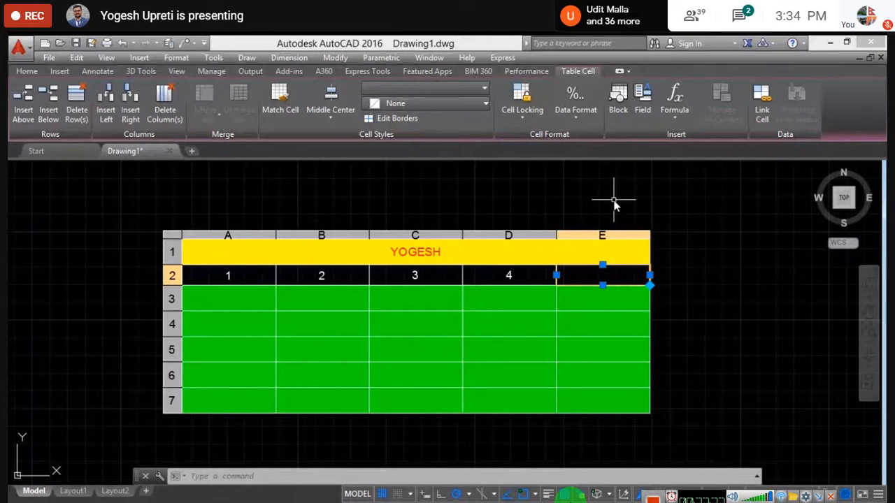
{"action": "middle_click_drag", "start_coordinate": [610, 283], "coordinate": [566, 279]}
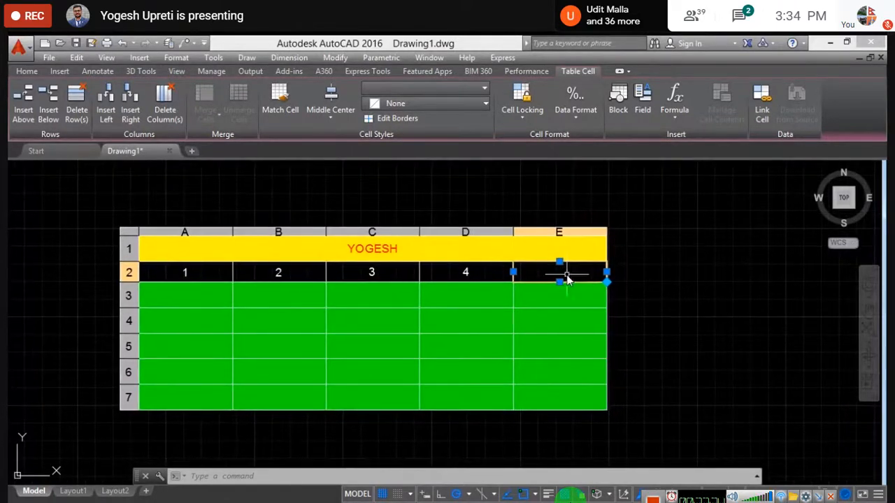
{"action": "left_click", "coordinate": [575, 207]}
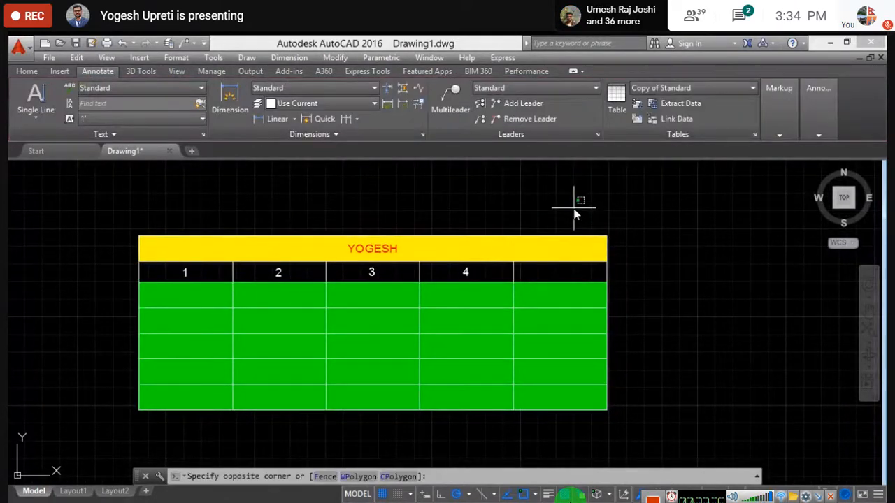
{"action": "left_click", "coordinate": [526, 199]}
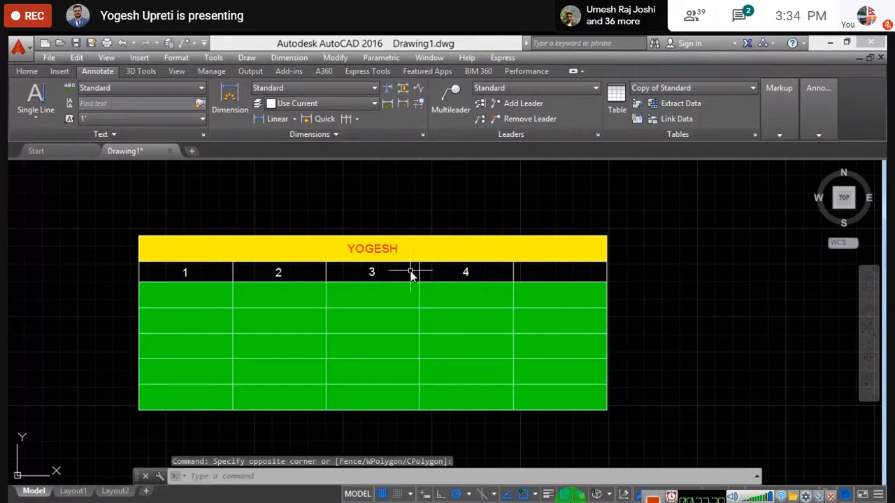
- Change the number in header cell A2 to 2 and leave the text editor
{"action": "left_click", "coordinate": [190, 274]}
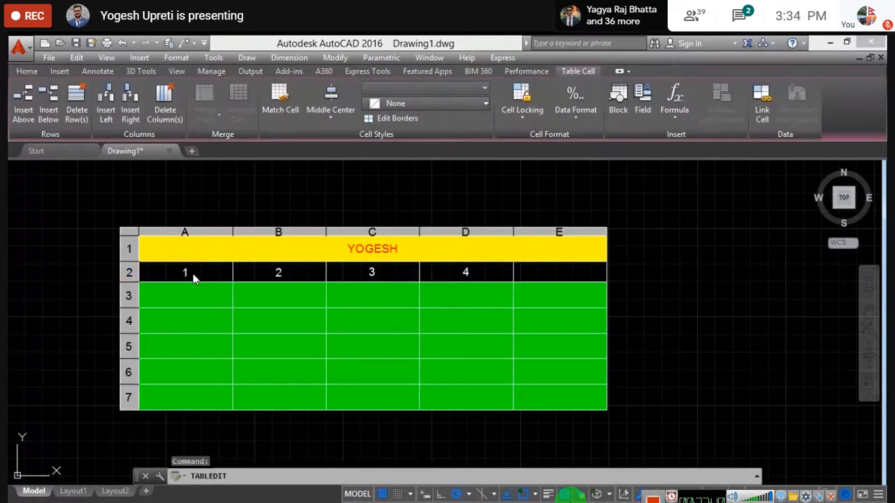
{"action": "double_click", "coordinate": [192, 273]}
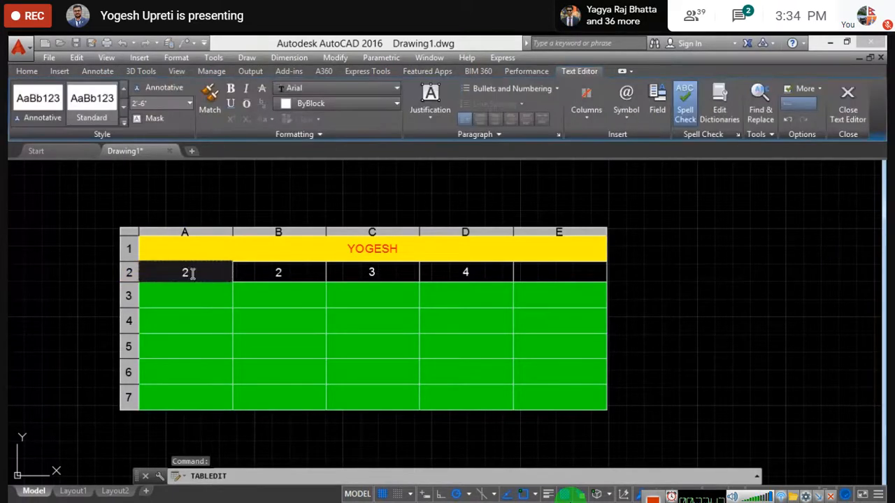
{"action": "left_click", "coordinate": [250, 184]}
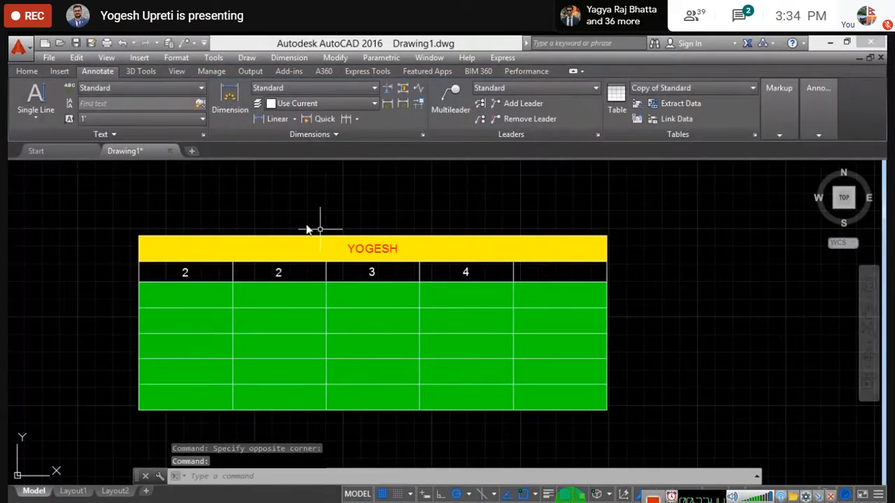
- Examine the sum in the last header cell up close and compare it with the numbers across the header row
{"action": "scroll", "coordinate": [551, 275], "scroll_direction": "up", "scroll_amount": 10}
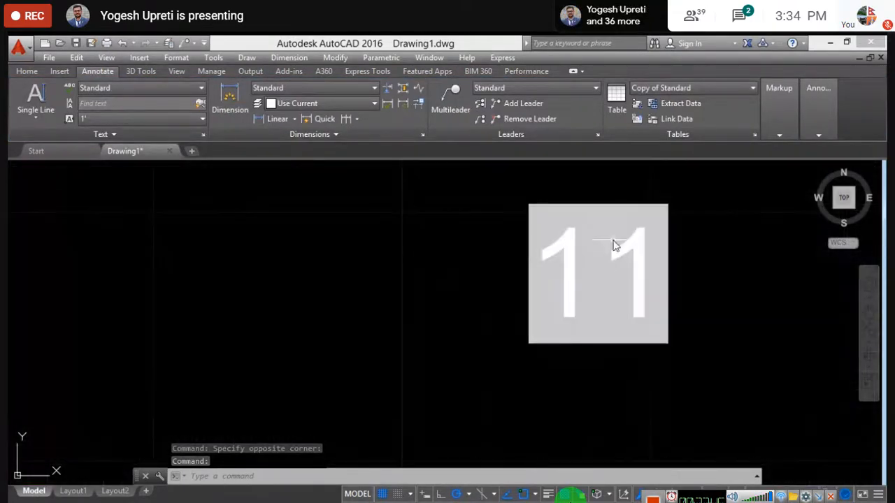
{"action": "middle_click_drag", "start_coordinate": [614, 245], "coordinate": [521, 267]}
{"action": "scroll", "coordinate": [443, 290], "scroll_direction": "down", "scroll_amount": 8}
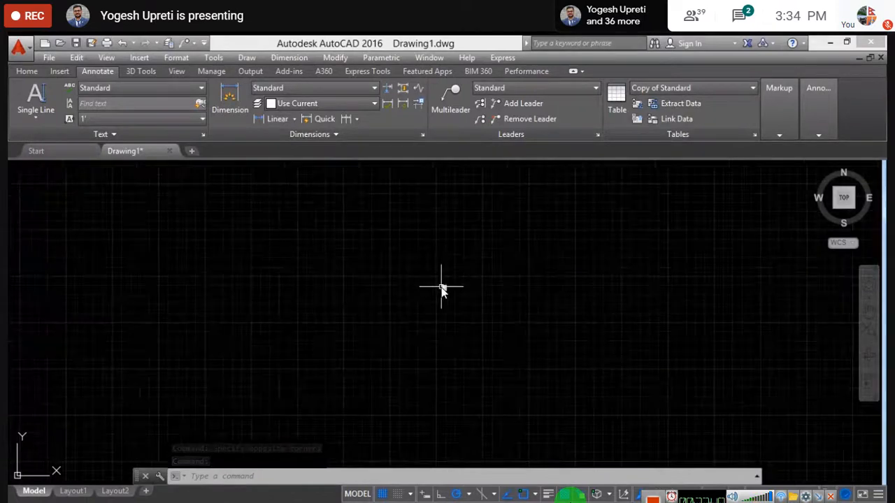
{"action": "scroll", "coordinate": [441, 290], "scroll_direction": "down", "scroll_amount": 3}
{"action": "left_click", "coordinate": [570, 312]}
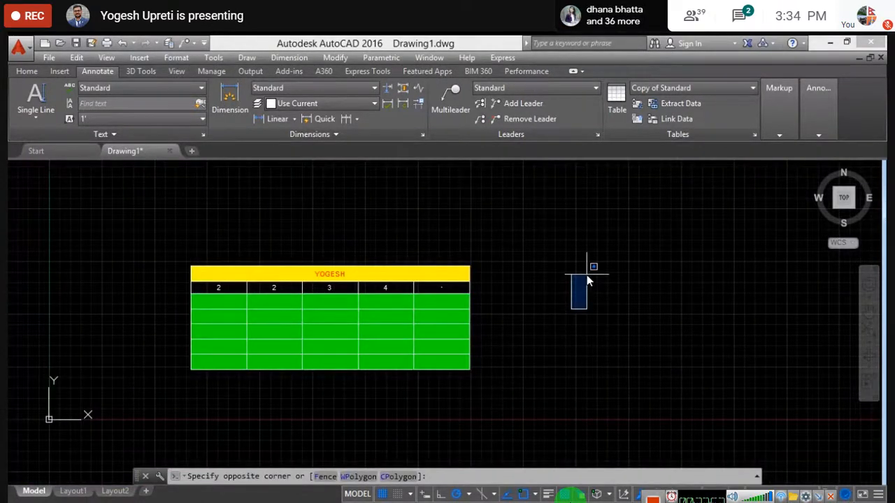
{"action": "key", "text": "Escape"}
{"action": "middle_click_drag", "start_coordinate": [358, 226], "coordinate": [483, 210]}
{"action": "scroll", "coordinate": [350, 268], "scroll_direction": "up", "scroll_amount": 6}
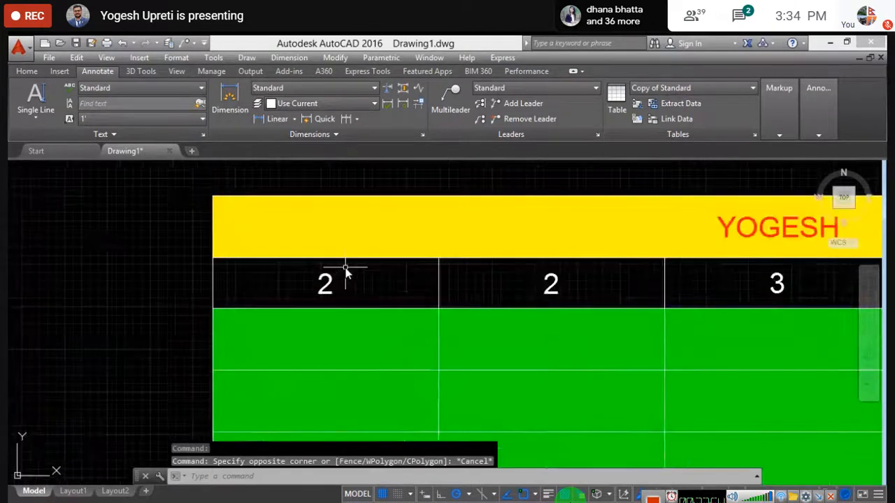
{"action": "scroll", "coordinate": [346, 268], "scroll_direction": "down", "scroll_amount": 6}
{"action": "middle_click_drag", "start_coordinate": [535, 250], "coordinate": [485, 256]}
{"action": "scroll", "coordinate": [524, 274], "scroll_direction": "up", "scroll_amount": 5}
{"action": "scroll", "coordinate": [495, 281], "scroll_direction": "down", "scroll_amount": 5}
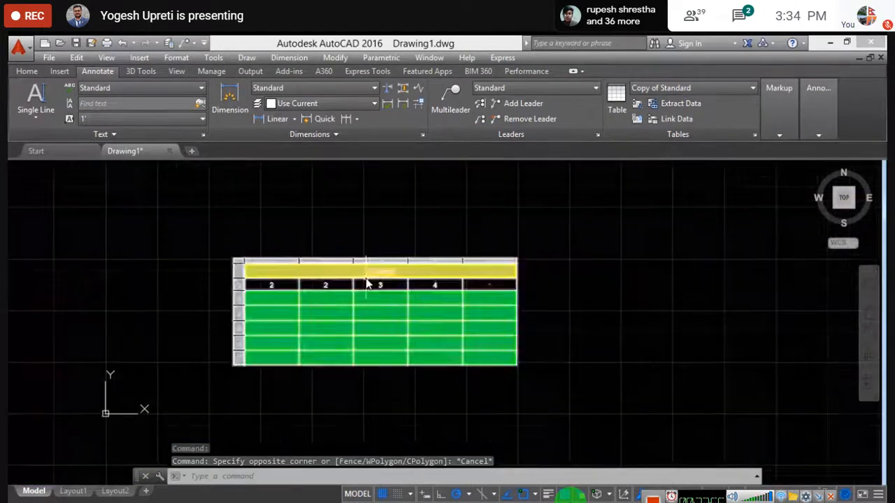
{"action": "middle_click_drag", "start_coordinate": [365, 279], "coordinate": [414, 241]}
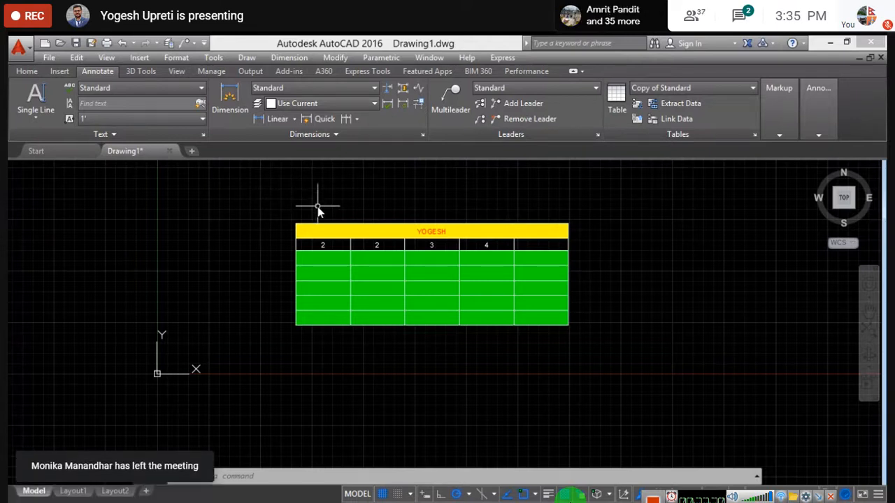
{"action": "left_click", "coordinate": [362, 255]}
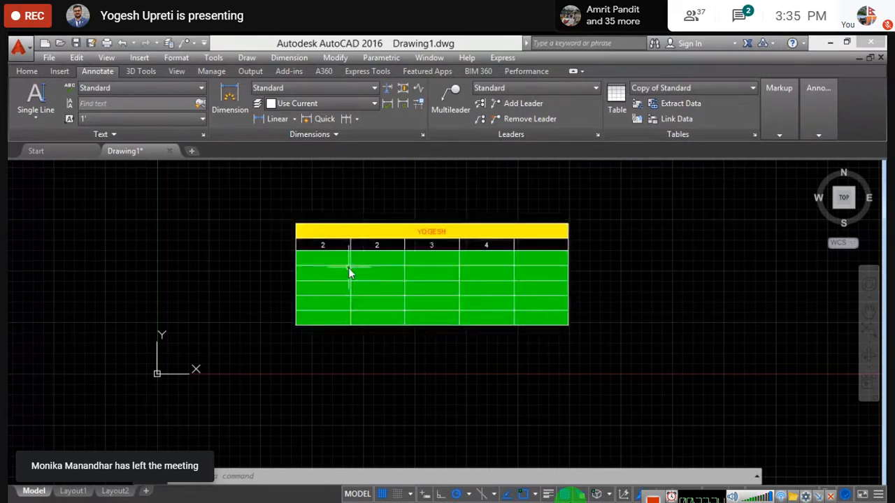
{"action": "key", "text": "Escape"}
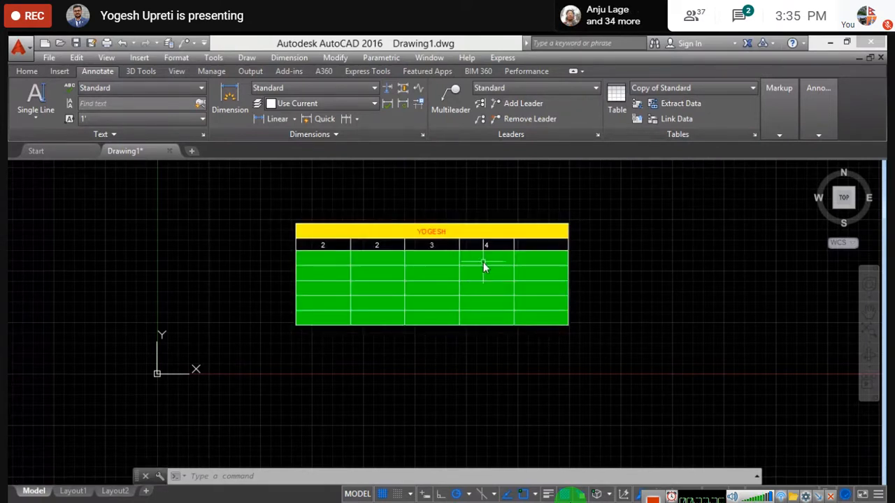
{"action": "left_click", "coordinate": [260, 198]}
{"action": "left_click", "coordinate": [682, 385]}
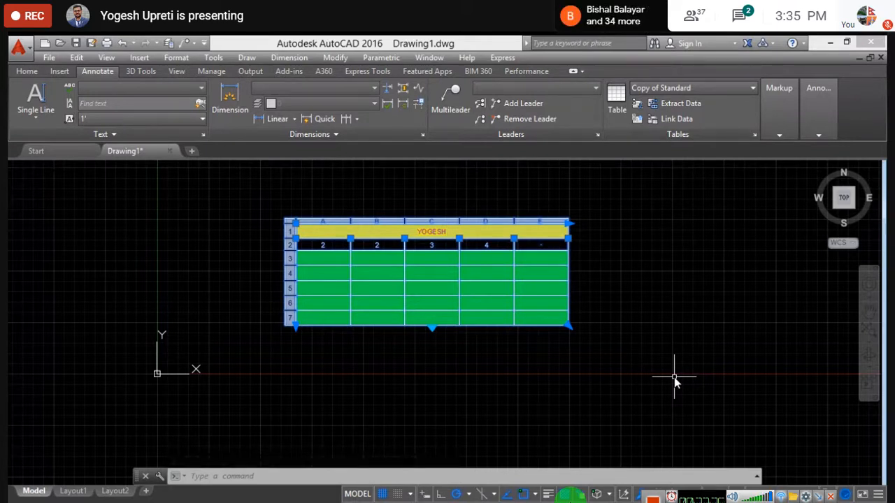
{"action": "key", "text": "Escape"}
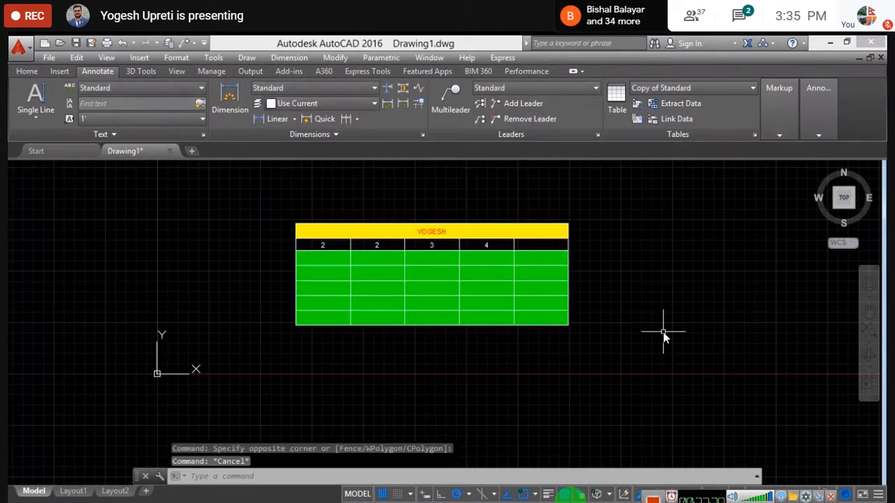
- Select the whole table and start exporting its data to a file
{"action": "middle_click_drag", "start_coordinate": [664, 329], "coordinate": [603, 366]}
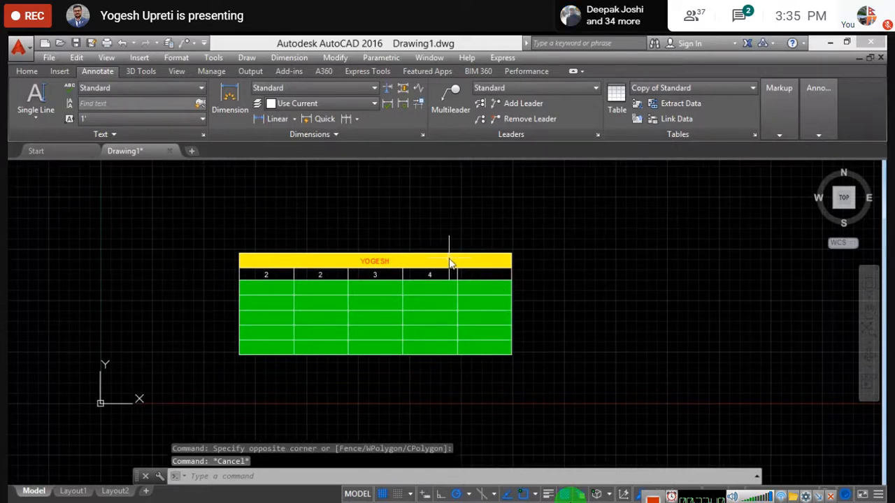
{"action": "left_click", "coordinate": [473, 259]}
{"action": "left_click", "coordinate": [479, 254]}
{"action": "right_click", "coordinate": [480, 254]}
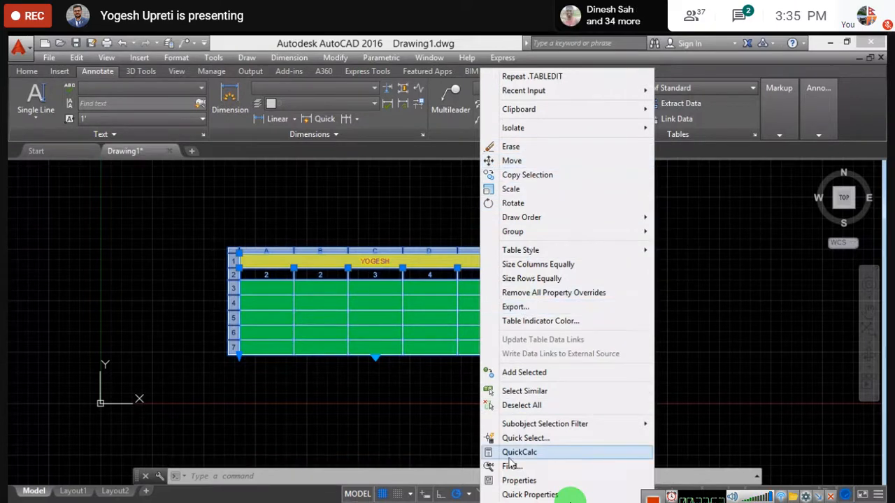
{"action": "left_click", "coordinate": [525, 308]}
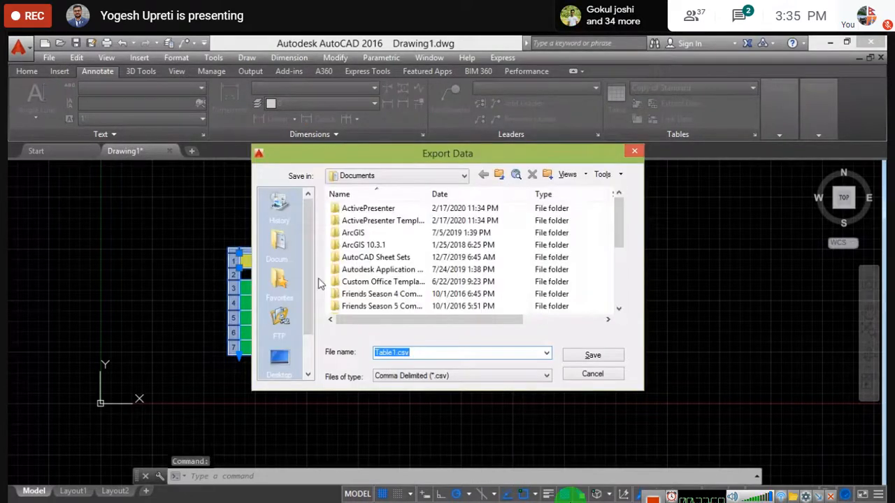
{"action": "left_click", "coordinate": [279, 355]}
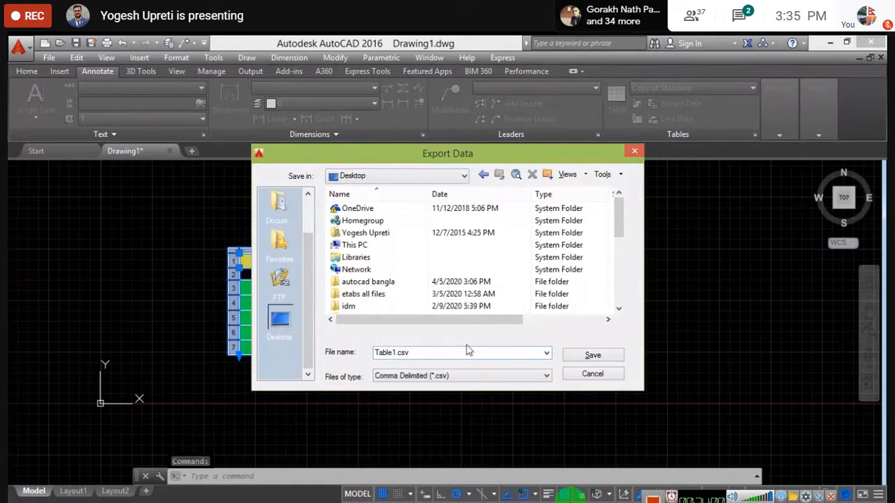
{"action": "left_click", "coordinate": [635, 151]}
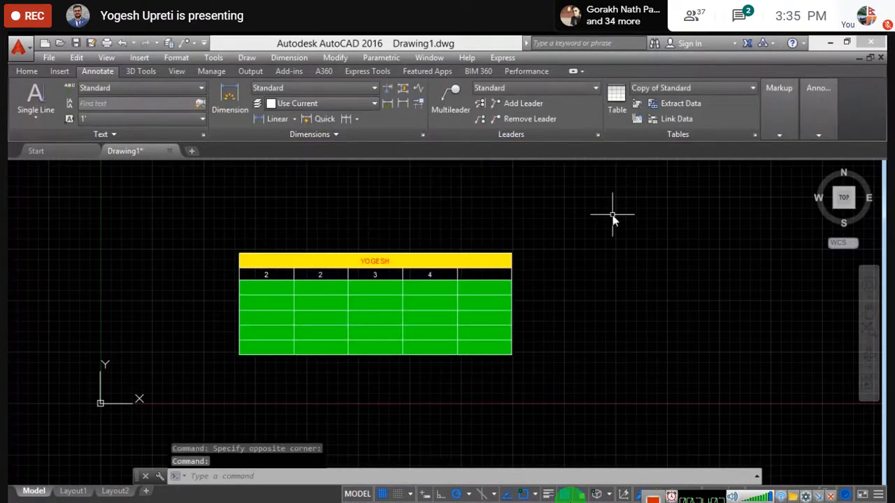
{"action": "left_click", "coordinate": [831, 43]}
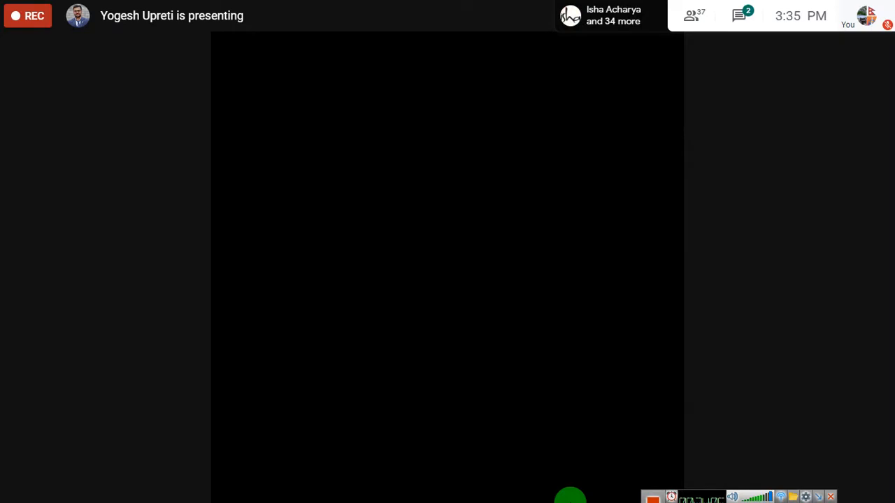
{"action": "left_click", "coordinate": [323, 499]}
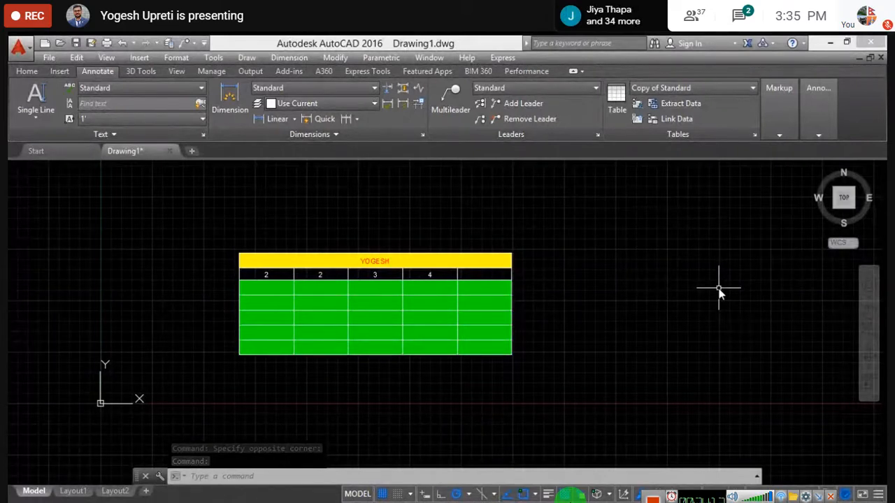
{"action": "left_click", "coordinate": [451, 265]}
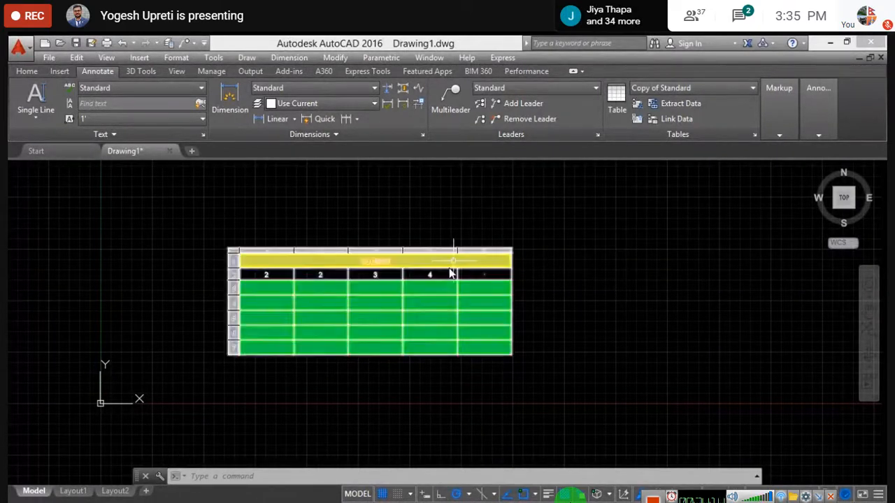
{"action": "key", "text": "Escape"}
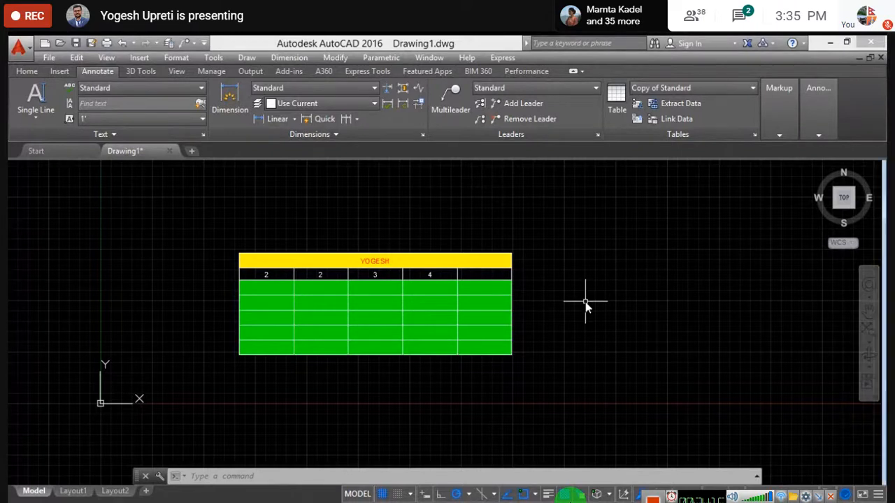
- Erase the table with the yellow title row and green data cells from the drawing
{"action": "scroll", "coordinate": [354, 311], "scroll_direction": "up", "scroll_amount": 2}
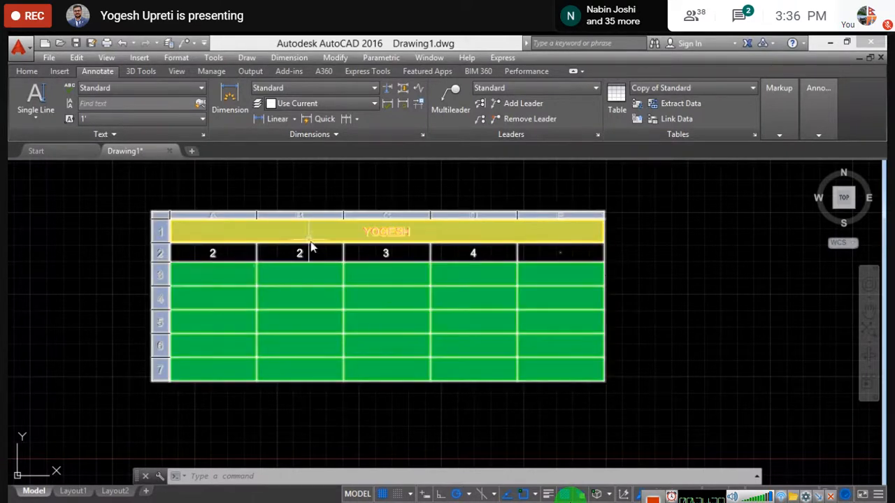
{"action": "scroll", "coordinate": [322, 322], "scroll_direction": "down", "scroll_amount": 2}
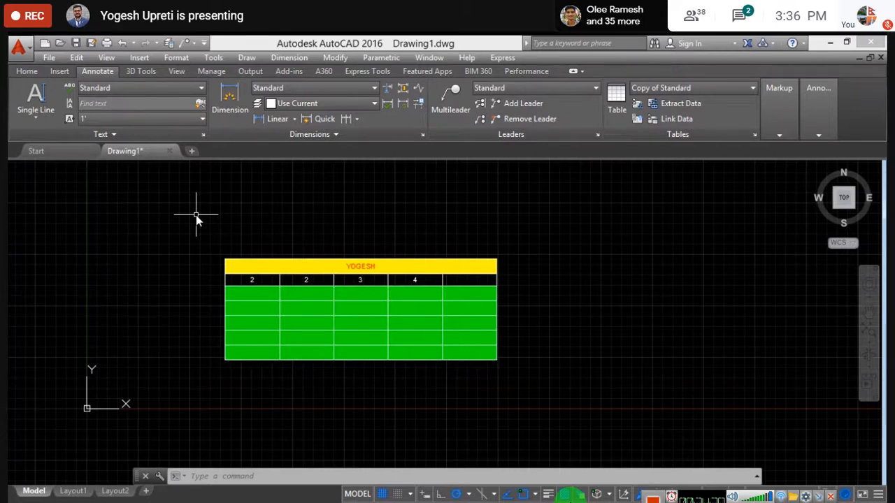
{"action": "left_click", "coordinate": [199, 237]}
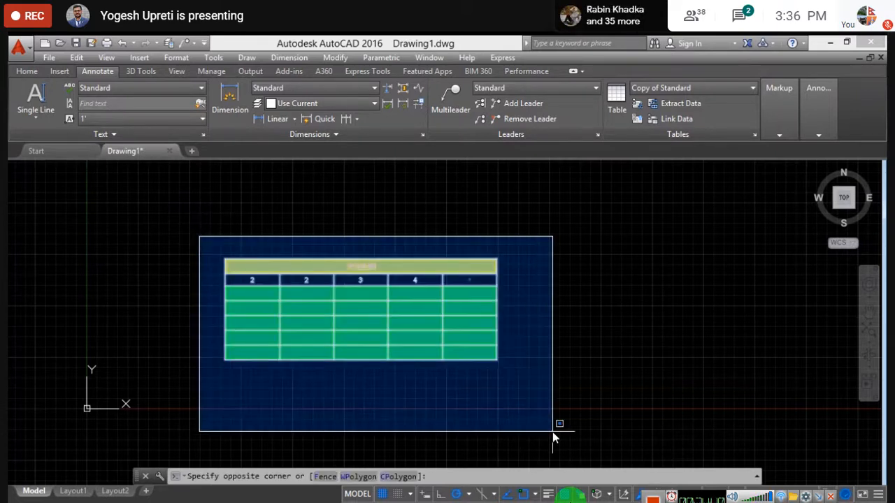
{"action": "left_click", "coordinate": [554, 406]}
{"action": "key", "text": "Delete"}
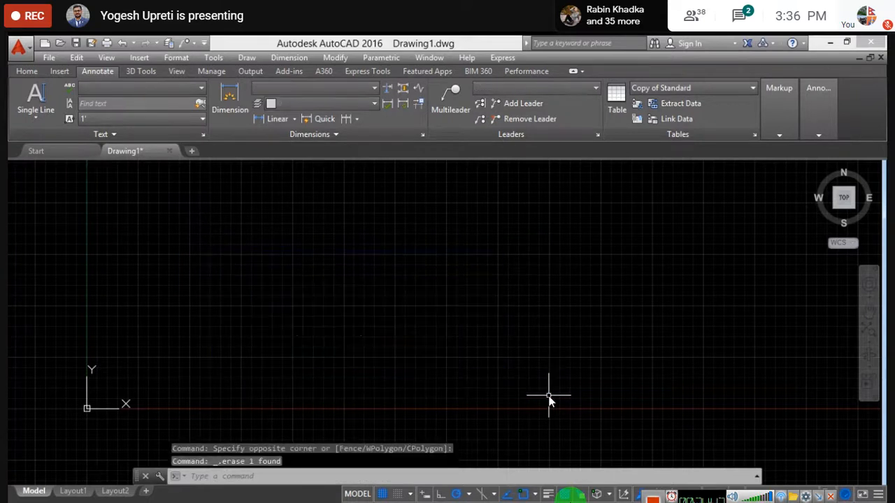
- Try to insert a table from a data link by creating a new Excel data link named yogi
{"action": "left_click", "coordinate": [616, 104]}
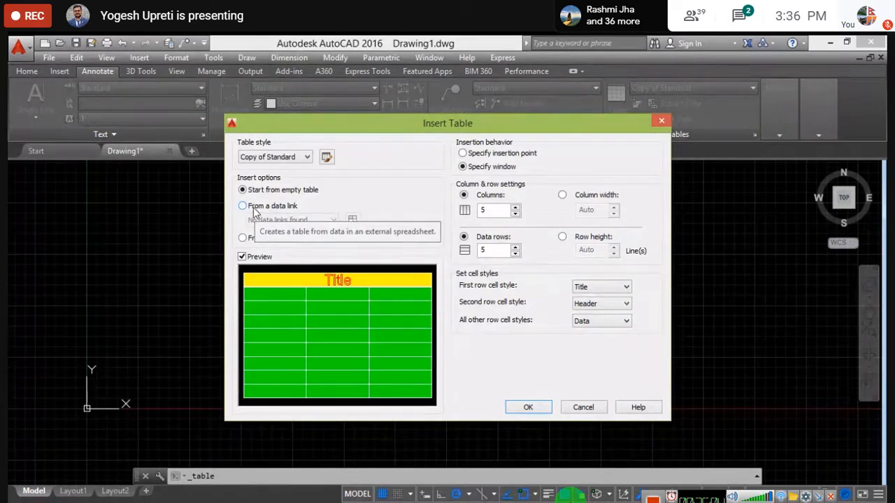
{"action": "left_click", "coordinate": [662, 121]}
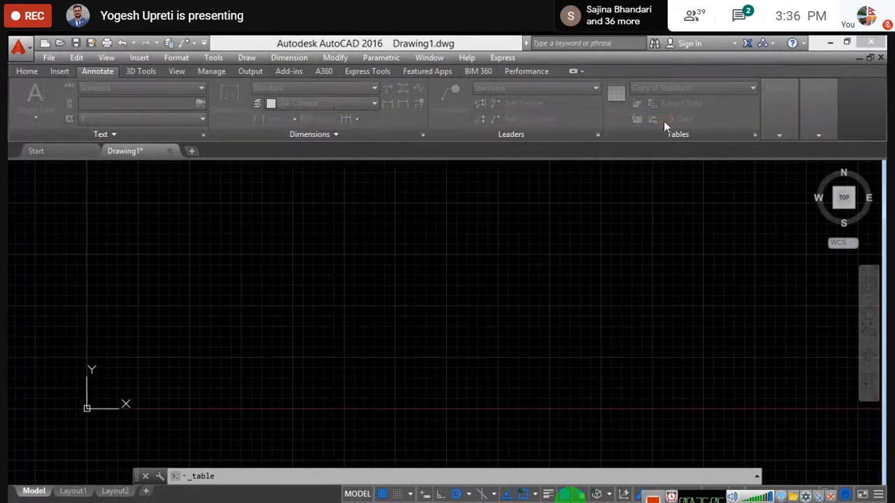
{"action": "left_click", "coordinate": [620, 99]}
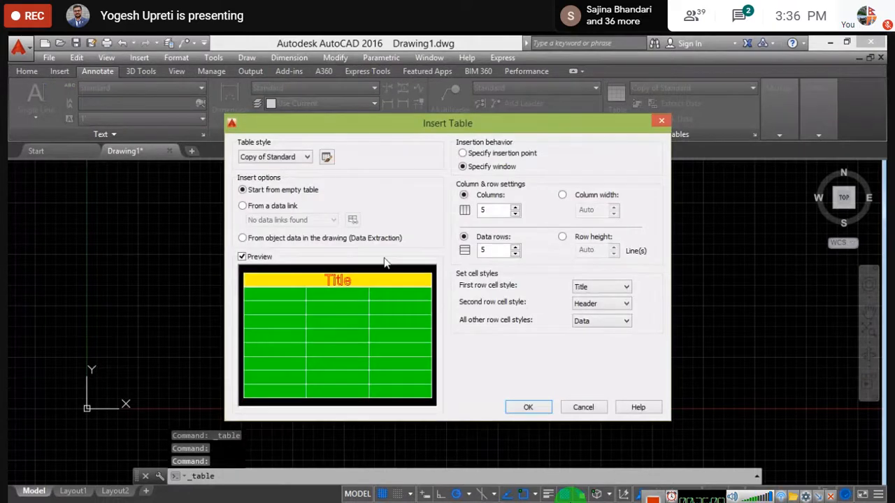
{"action": "left_click", "coordinate": [242, 206]}
{"action": "left_click", "coordinate": [353, 221]}
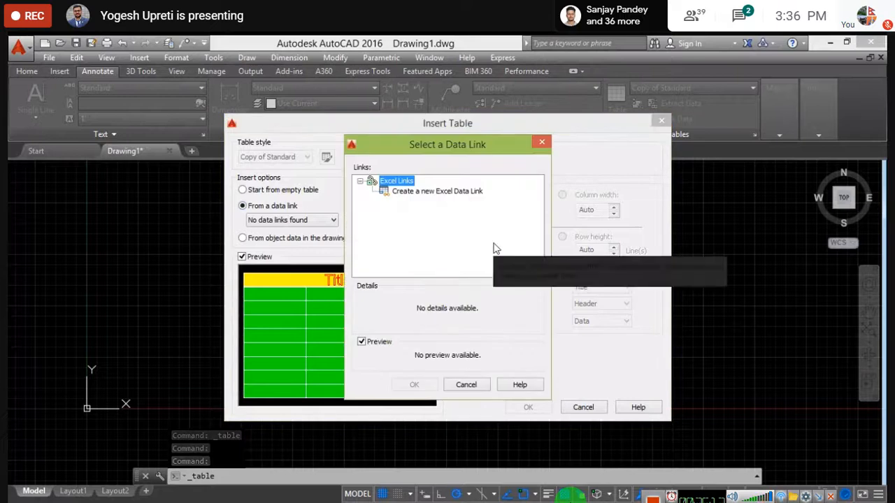
{"action": "left_click", "coordinate": [418, 194]}
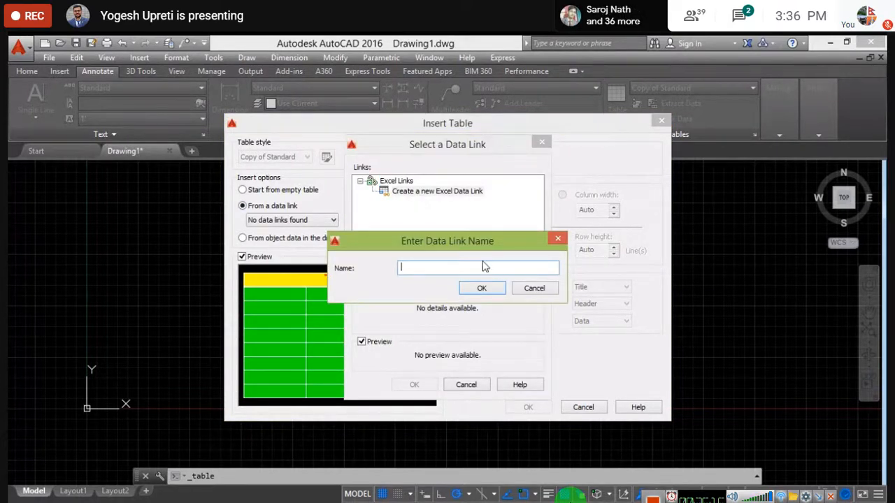
{"action": "type", "text": "yogi"}
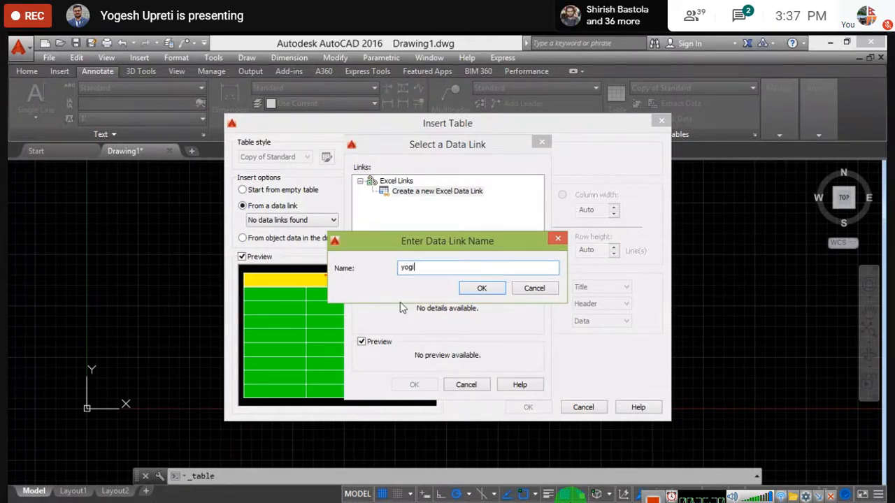
{"action": "left_click", "coordinate": [480, 286]}
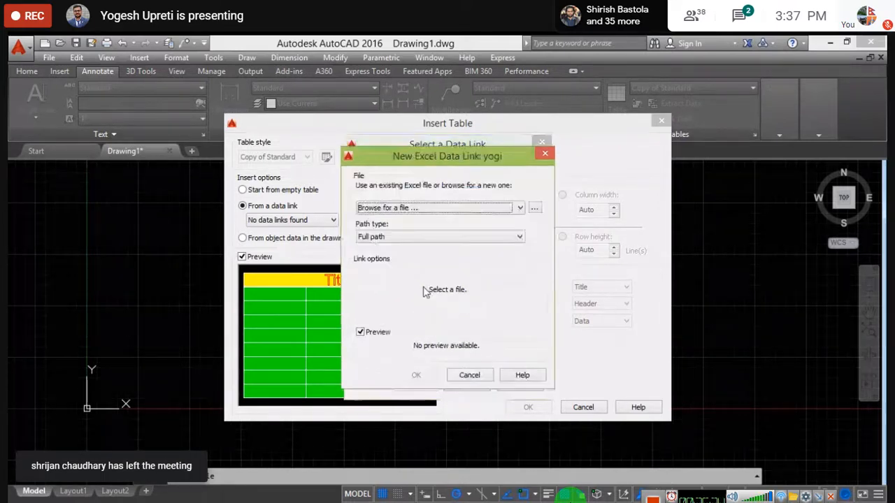
- Browse the Documents folder for an Excel file to link, and abandon the data link and the table insertion
{"action": "left_click_drag", "start_coordinate": [444, 155], "coordinate": [325, 131]}
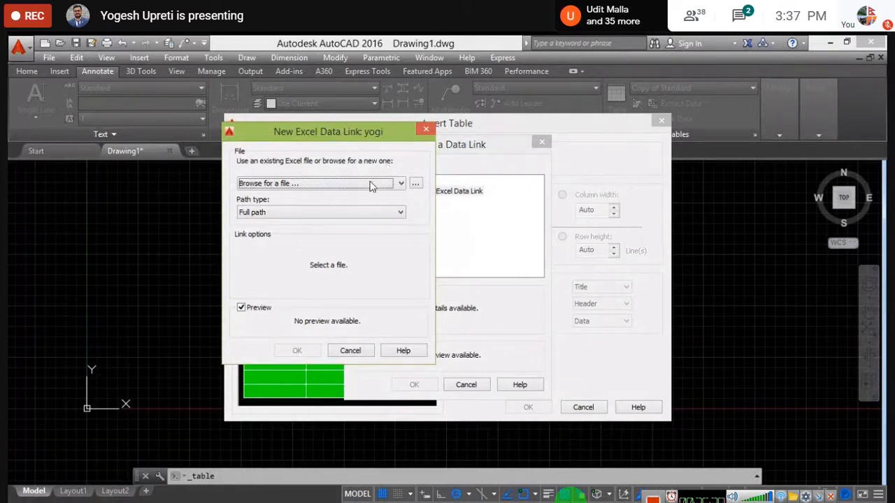
{"action": "left_click", "coordinate": [416, 184]}
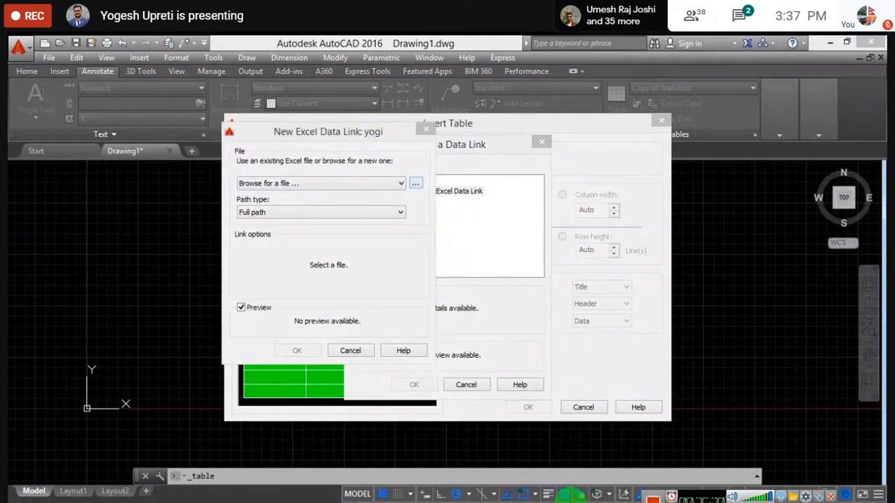
{"action": "left_click_drag", "start_coordinate": [495, 186], "coordinate": [508, 258]}
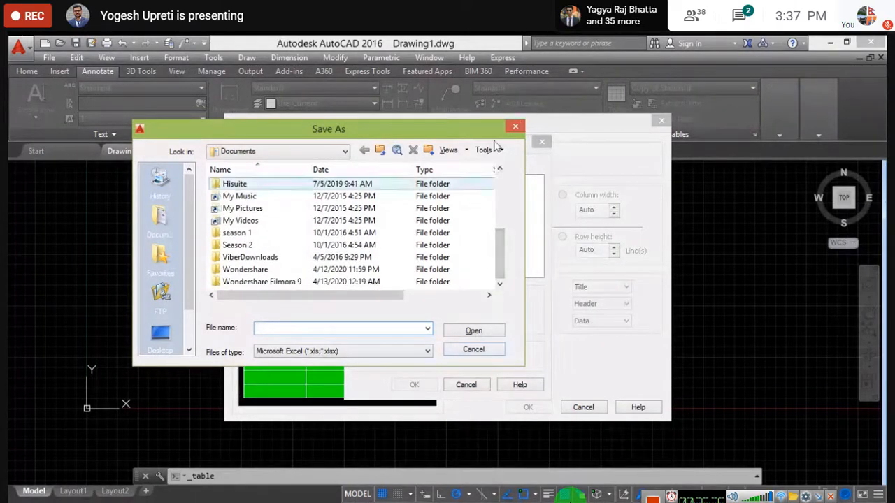
{"action": "left_click_drag", "start_coordinate": [509, 231], "coordinate": [496, 259]}
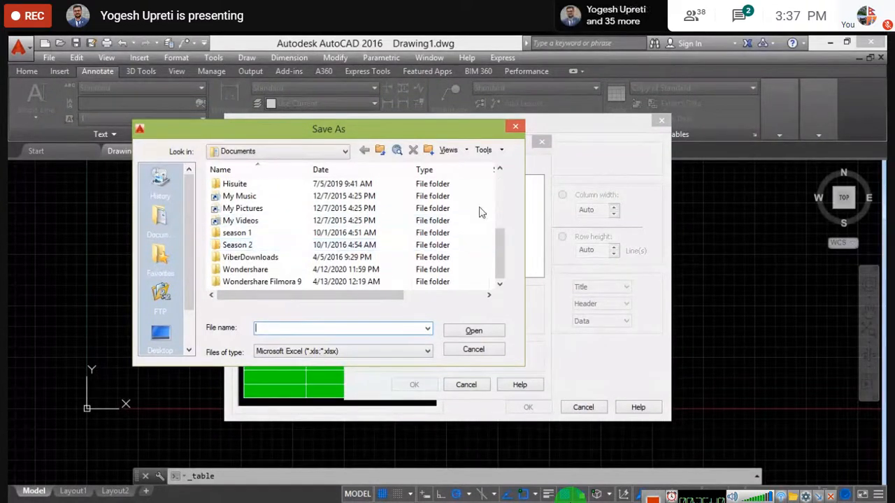
{"action": "left_click", "coordinate": [515, 129]}
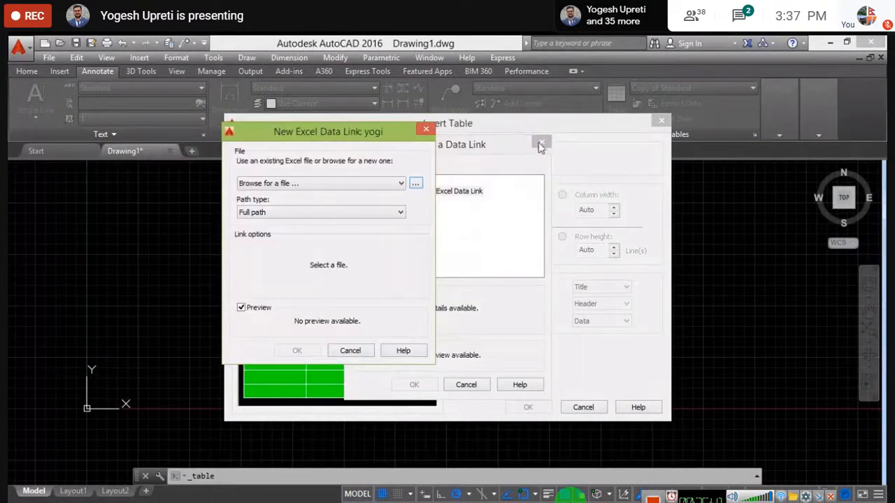
{"action": "left_click", "coordinate": [427, 130]}
{"action": "left_click", "coordinate": [541, 143]}
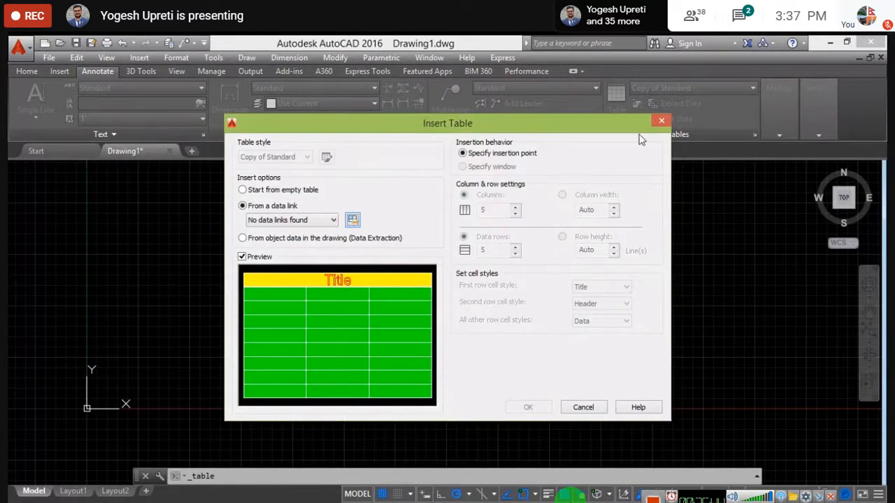
{"action": "left_click", "coordinate": [662, 124]}
{"action": "mouse_move", "coordinate": [277, 348]}
{"action": "middle_mouse_down"}
{"action": "mouse_move", "coordinate": [396, 290]}
{"action": "mouse_move", "coordinate": [328, 336]}
{"action": "middle_mouse_up"}
{"action": "scroll", "coordinate": [327, 338], "scroll_direction": "up", "scroll_amount": 5}
{"action": "scroll", "coordinate": [290, 331], "scroll_direction": "down", "scroll_amount": 6}
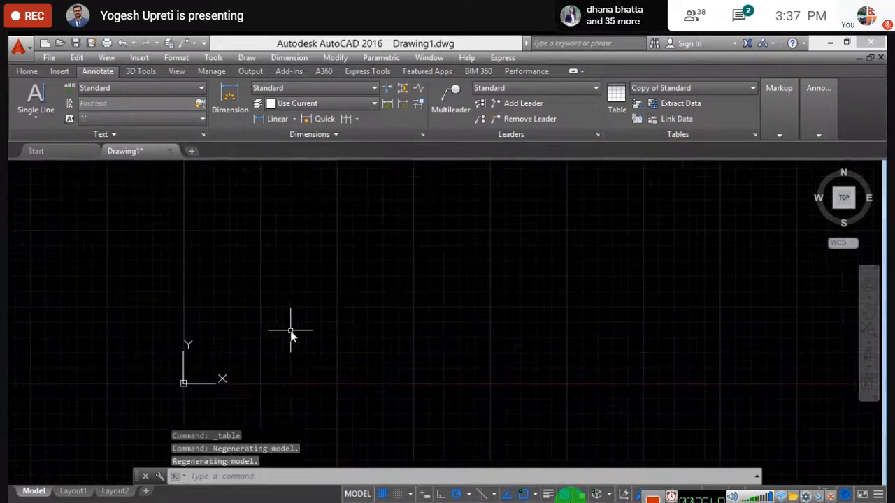
{"action": "middle_click_drag", "start_coordinate": [375, 286], "coordinate": [346, 302]}
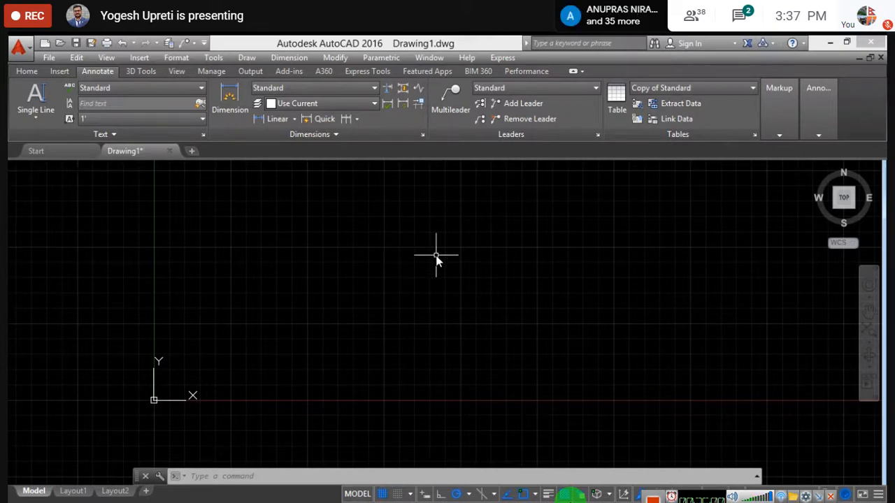
{"action": "scroll", "coordinate": [375, 236], "scroll_direction": "up", "scroll_amount": 2}
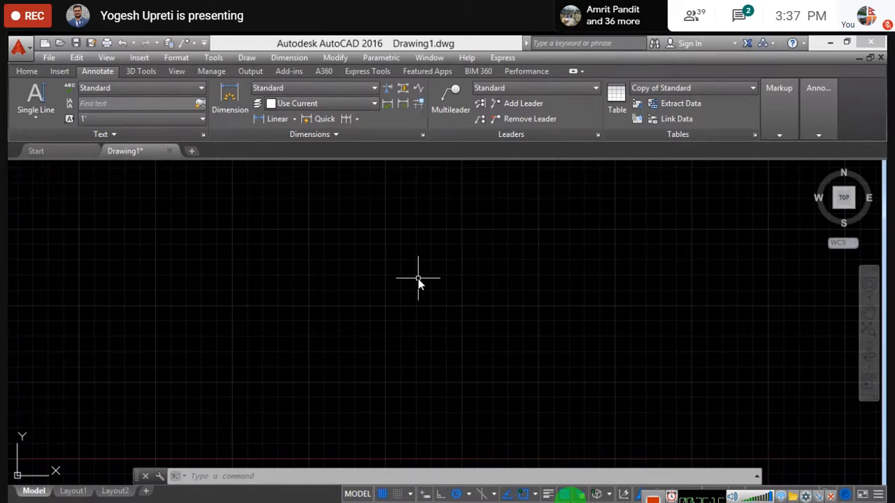
{"action": "key", "text": "Escape"}
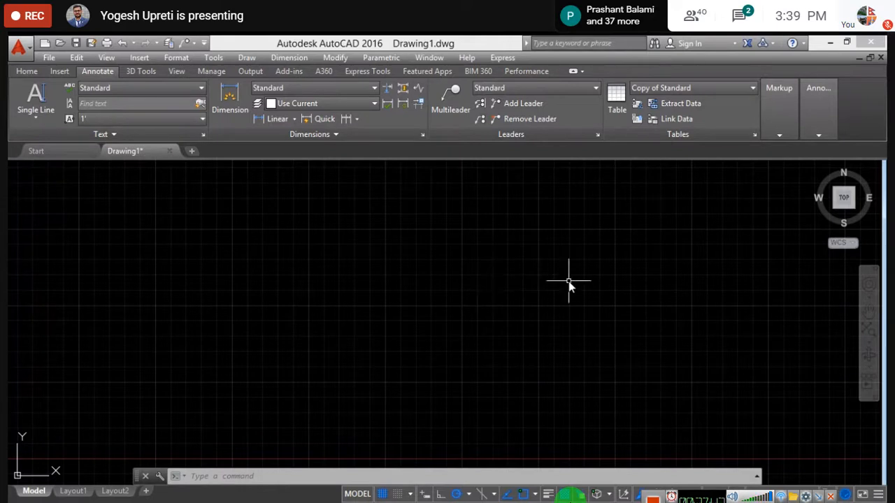
- Draw a freehand horizontal rectangle in the empty drawing area, slightly wider than it is tall
{"action": "left_click", "coordinate": [28, 71]}
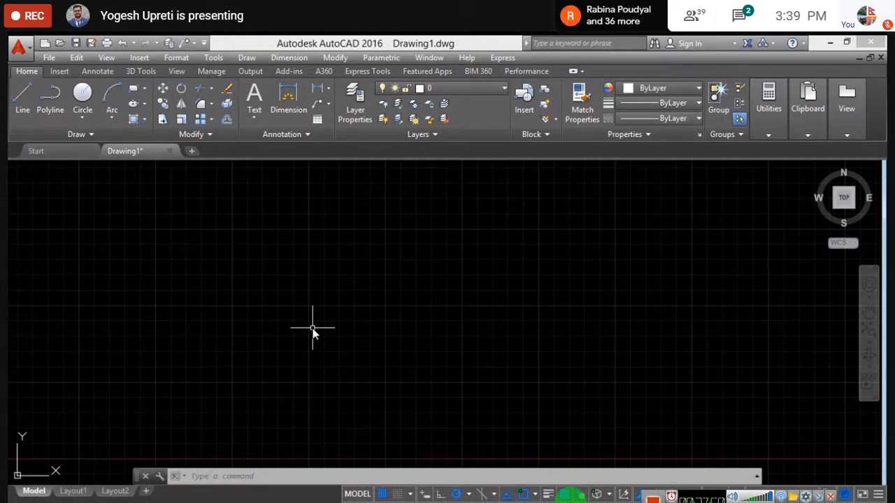
{"action": "left_click", "coordinate": [144, 88]}
{"action": "left_click", "coordinate": [156, 114]}
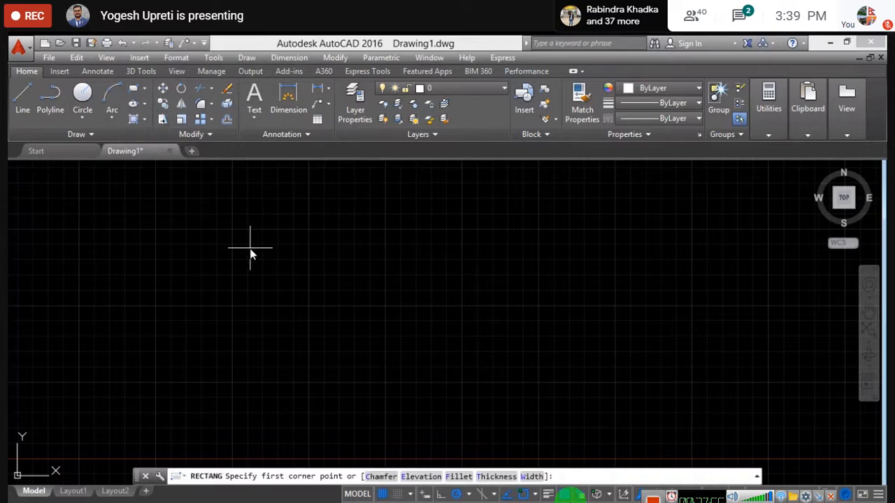
{"action": "left_click", "coordinate": [251, 248]}
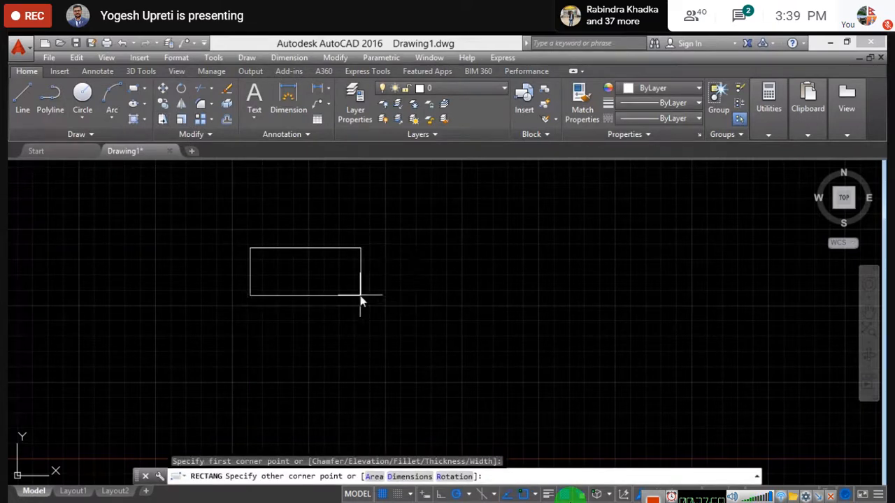
{"action": "left_click", "coordinate": [337, 308]}
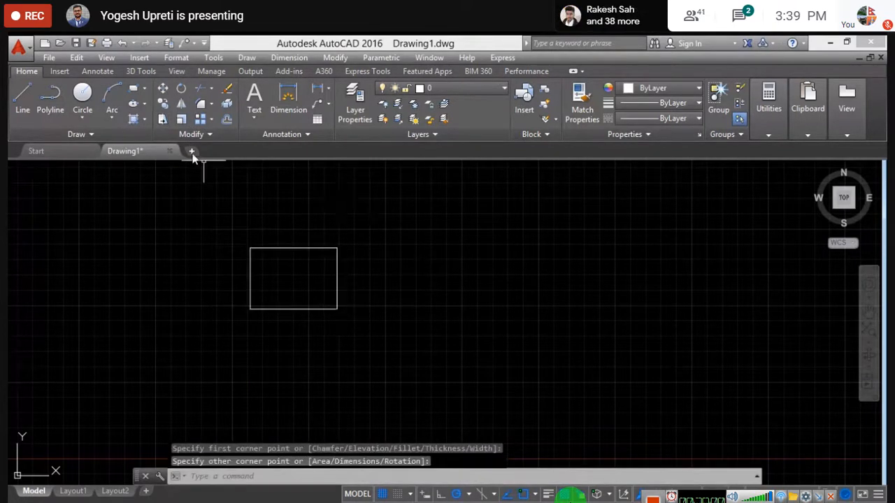
- Draw a horizontal ellipse by its center in the middle of the rectangle, with a vertical semi-axis of about 158 feet
{"action": "left_click", "coordinate": [145, 103]}
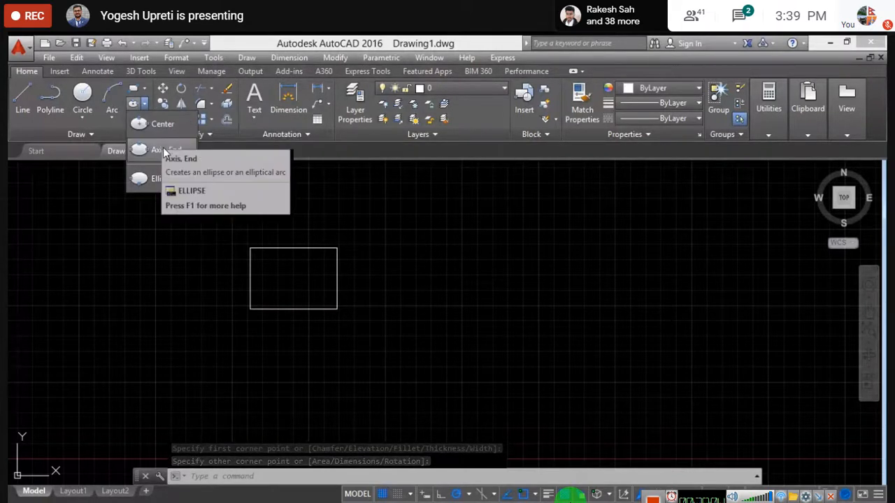
{"action": "left_click", "coordinate": [160, 126]}
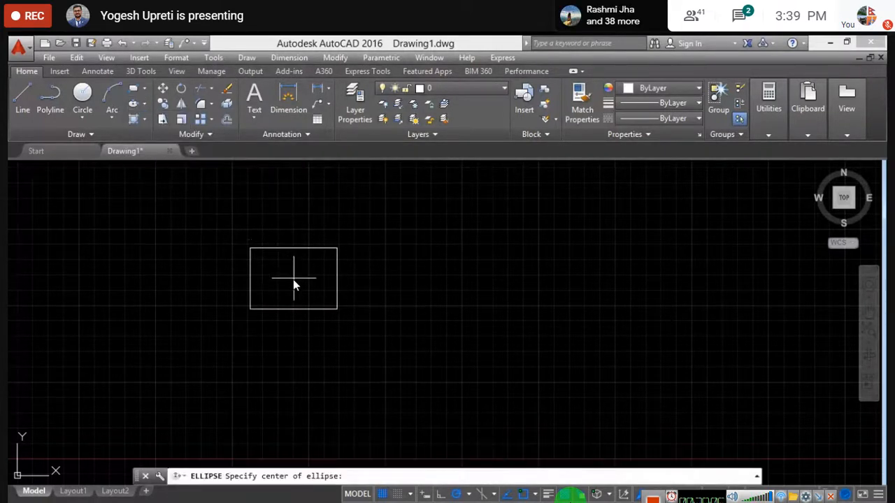
{"action": "left_click", "coordinate": [293, 279]}
{"action": "left_click", "coordinate": [328, 279]}
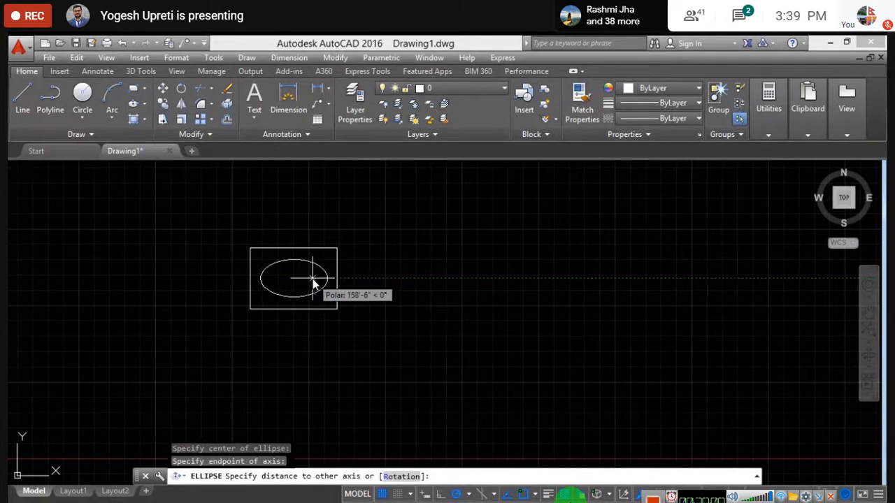
{"action": "left_click", "coordinate": [314, 282]}
{"action": "scroll", "coordinate": [258, 262], "scroll_direction": "up", "scroll_amount": 4}
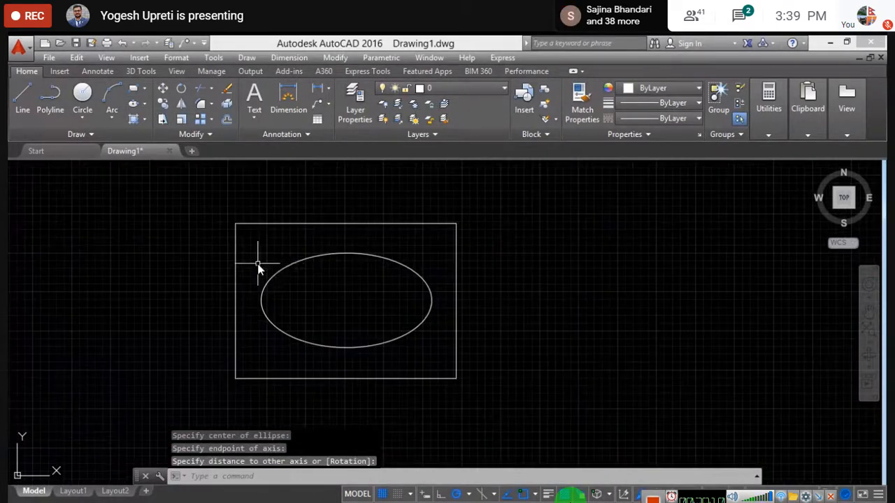
{"action": "middle_click_drag", "start_coordinate": [313, 267], "coordinate": [322, 260]}
{"action": "key", "text": "Escape"}
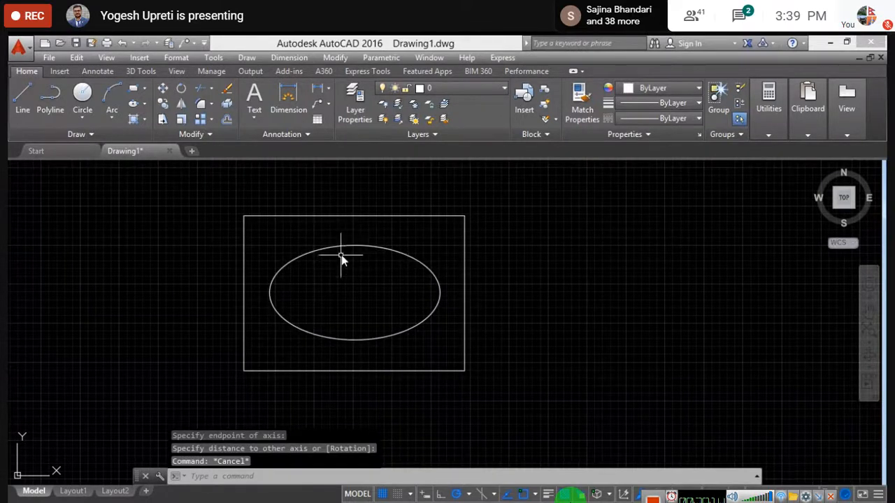
{"action": "middle_click_drag", "start_coordinate": [376, 267], "coordinate": [333, 273]}
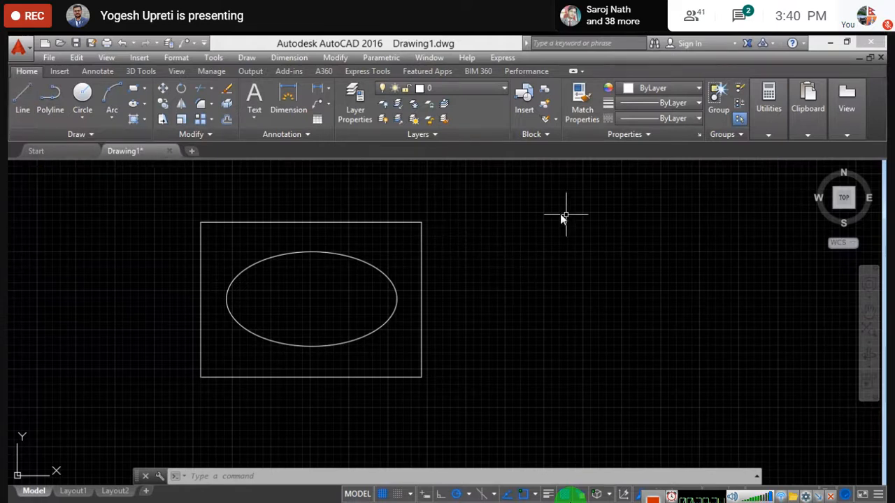
{"action": "scroll", "coordinate": [560, 258], "scroll_direction": "down", "scroll_amount": 2}
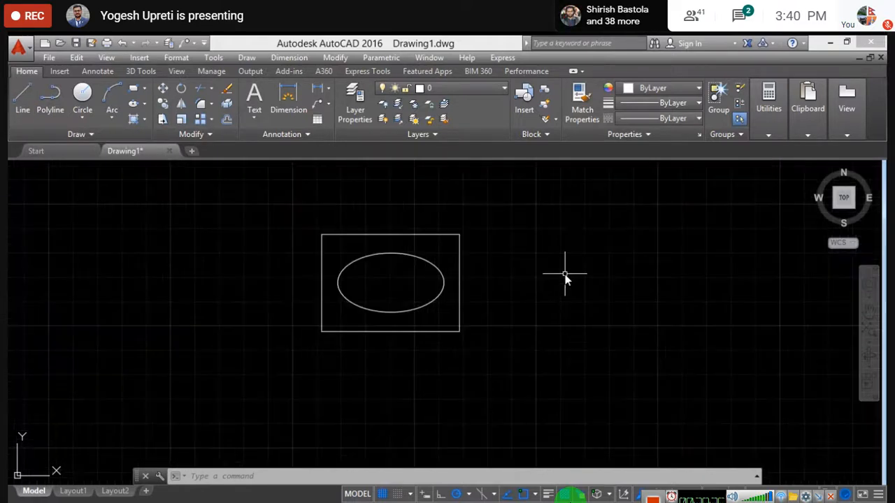
{"action": "middle_click_drag", "start_coordinate": [565, 275], "coordinate": [527, 287]}
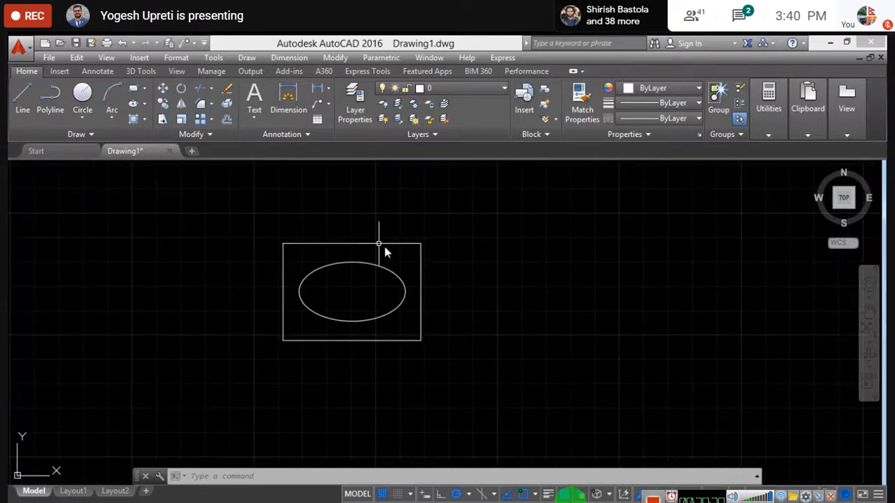
{"action": "scroll", "coordinate": [322, 287], "scroll_direction": "down", "scroll_amount": 2}
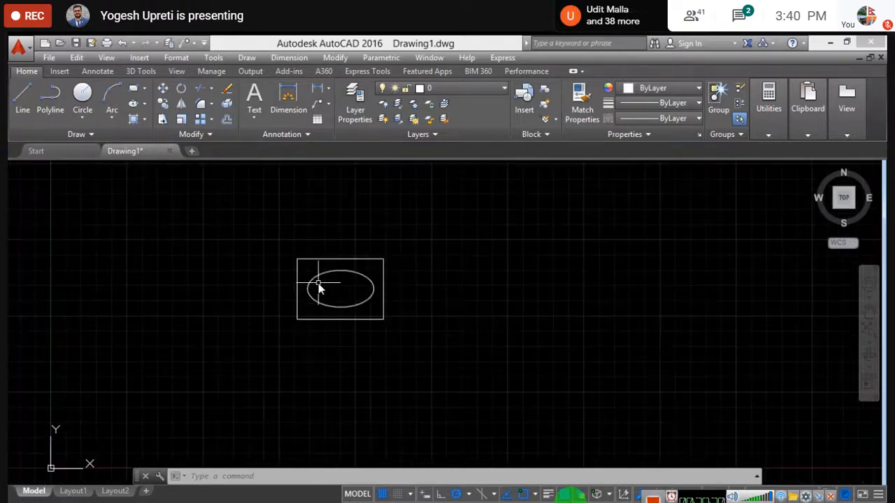
{"action": "middle_click_drag", "start_coordinate": [315, 285], "coordinate": [279, 303]}
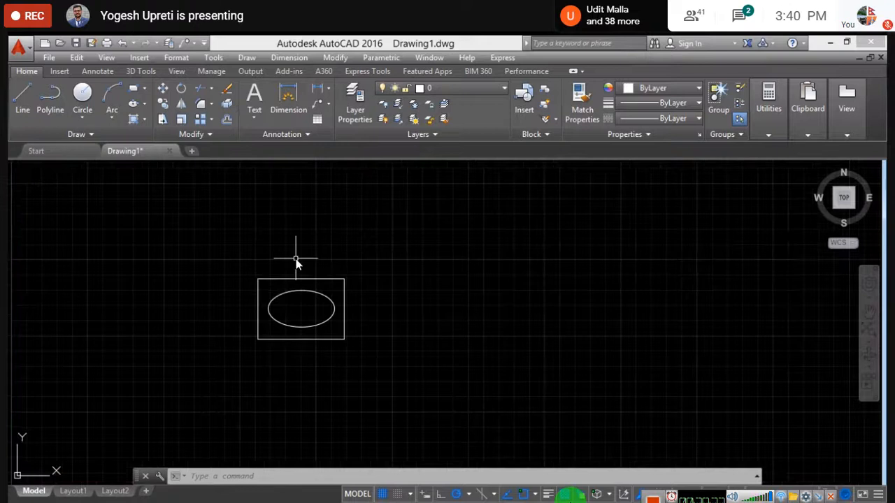
{"action": "key", "text": "Escape"}
{"action": "key", "text": "Escape"}
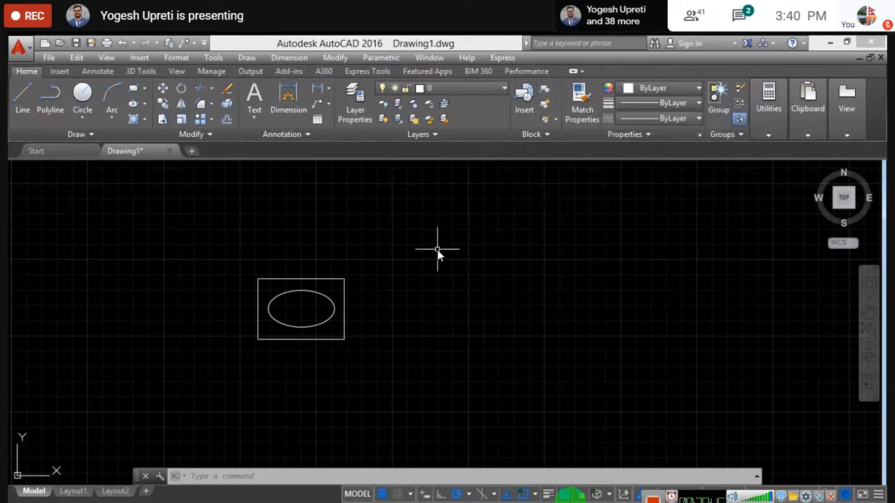
- Start a block definition and name the block sink
{"action": "type", "text": "block"}
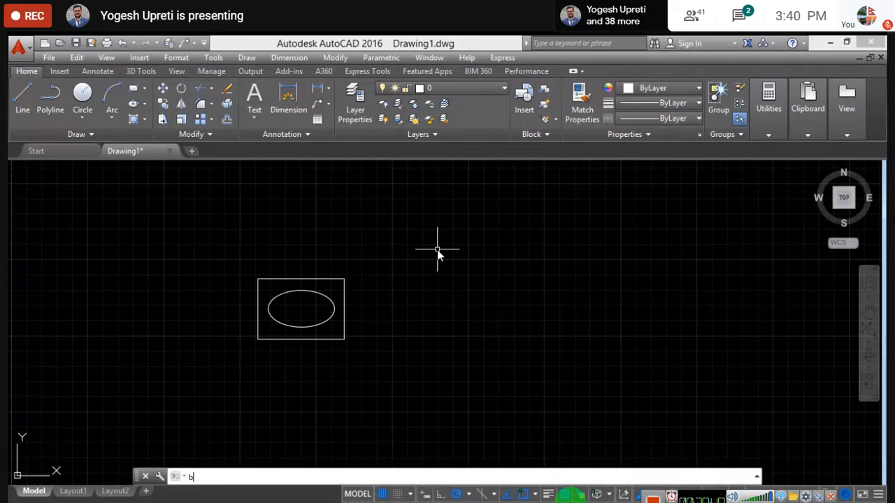
{"action": "key", "text": "Return"}
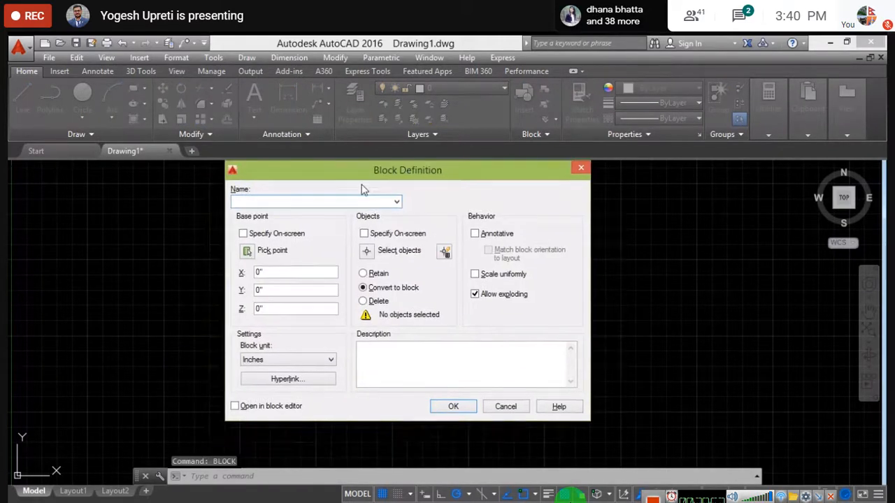
{"action": "left_click_drag", "start_coordinate": [342, 198], "coordinate": [373, 178]}
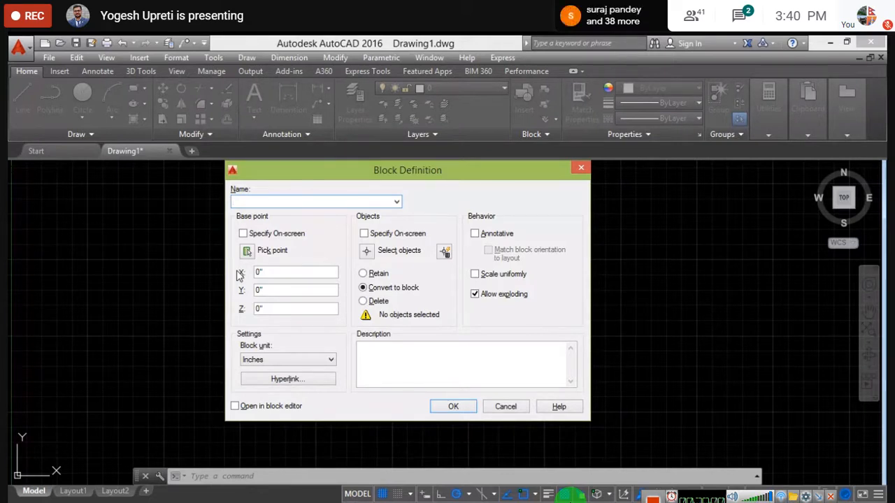
{"action": "type", "text": "sink"}
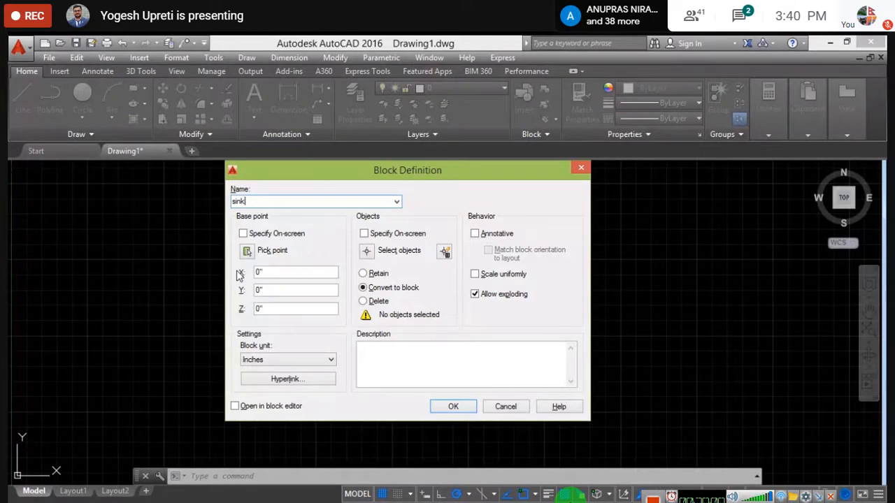
{"action": "left_click_drag", "start_coordinate": [483, 178], "coordinate": [503, 181]}
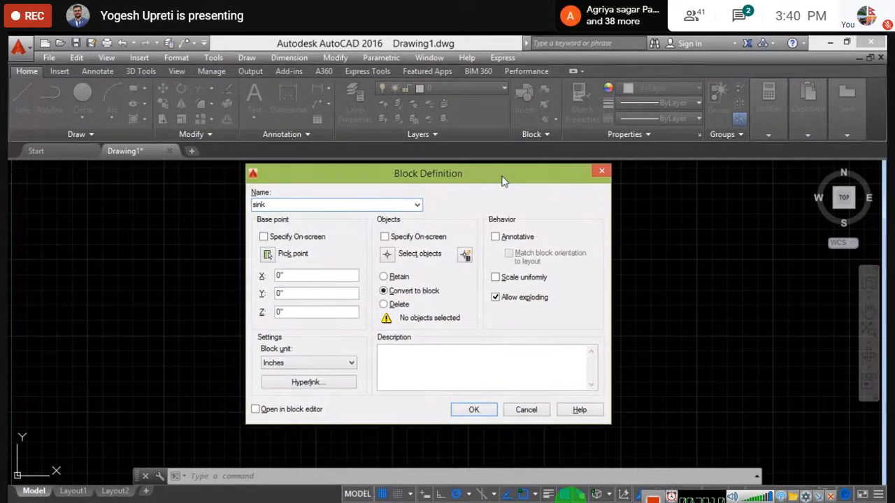
- Pick the block's insertion base point at the midpoint of the rectangle's upper edge
{"action": "left_click", "coordinate": [268, 256]}
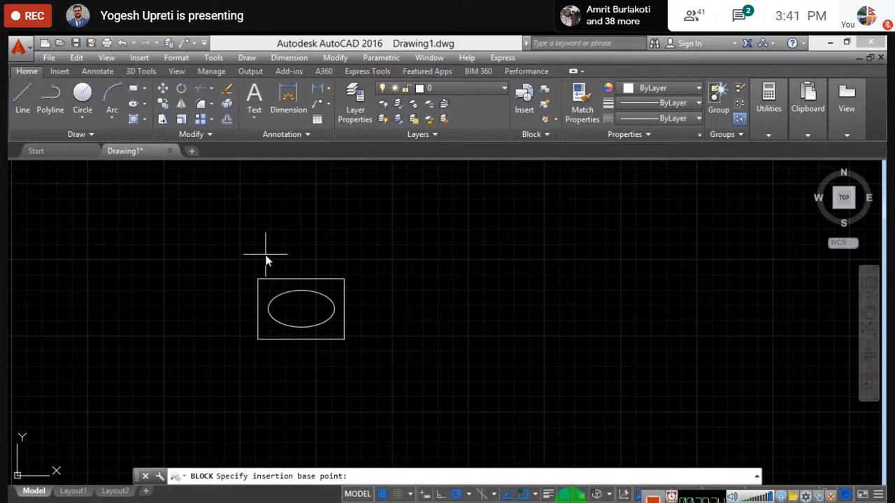
{"action": "mouse_move", "coordinate": [289, 256]}
{"action": "middle_mouse_down"}
{"action": "mouse_move", "coordinate": [345, 242]}
{"action": "mouse_move", "coordinate": [359, 252]}
{"action": "middle_mouse_up"}
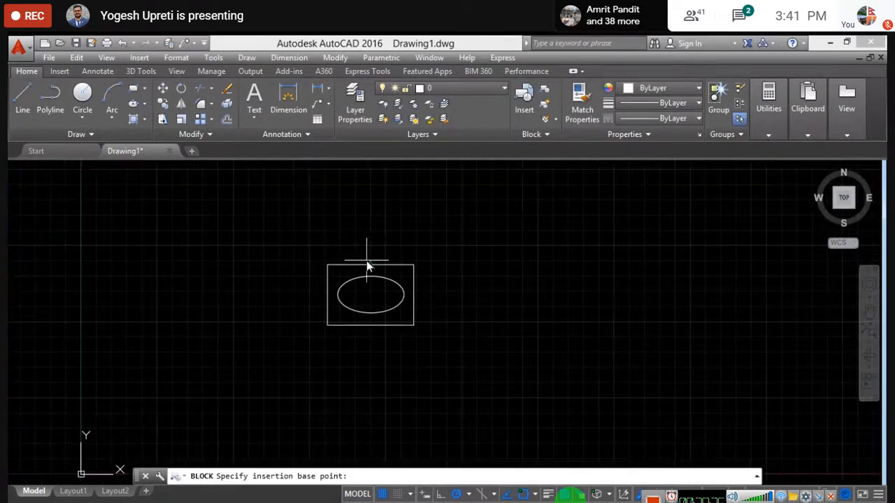
{"action": "scroll", "coordinate": [371, 268], "scroll_direction": "up", "scroll_amount": 5}
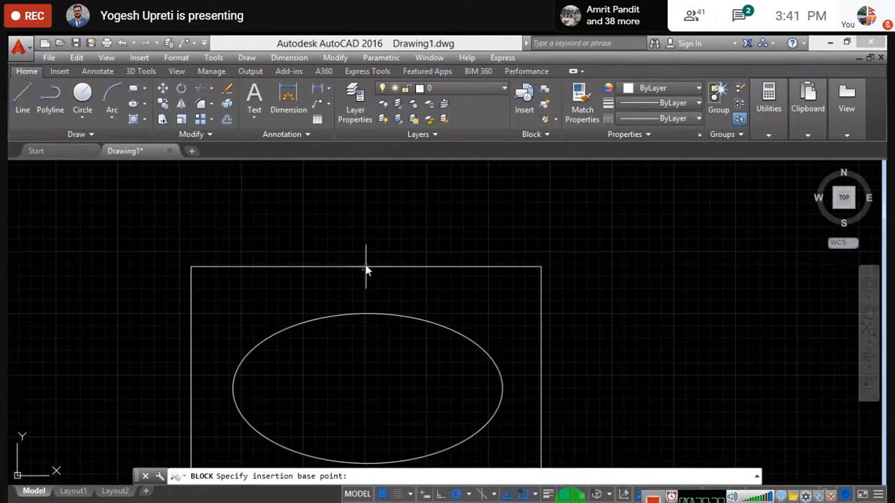
{"action": "left_click", "coordinate": [365, 267]}
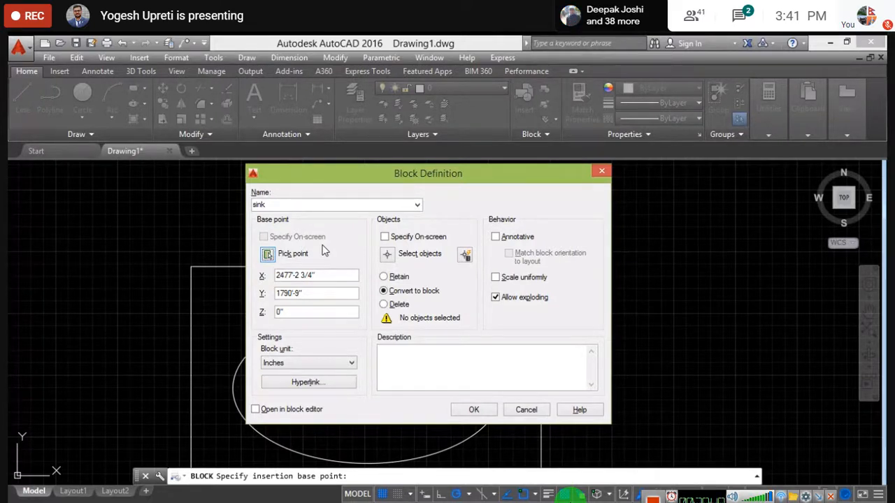
- Select the rectangle and the ellipse inside it as the objects of the sink block
{"action": "left_click", "coordinate": [397, 259]}
{"action": "scroll", "coordinate": [413, 235], "scroll_direction": "down", "scroll_amount": 2}
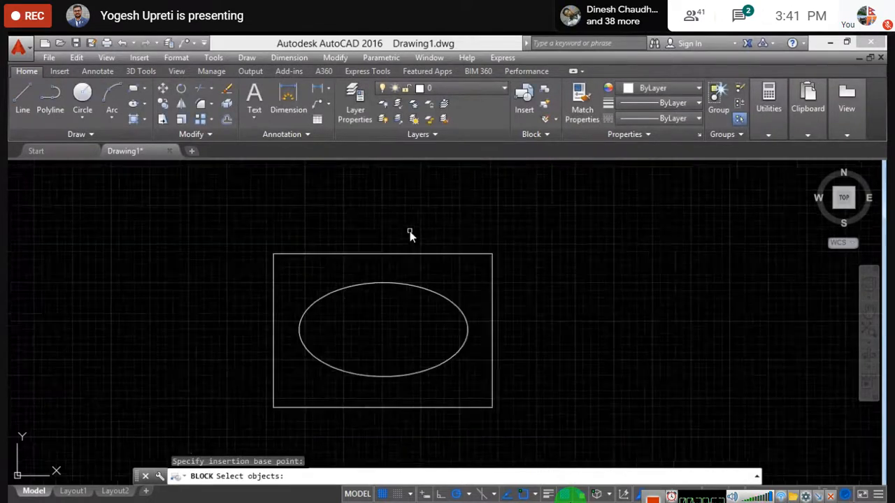
{"action": "left_click", "coordinate": [226, 229]}
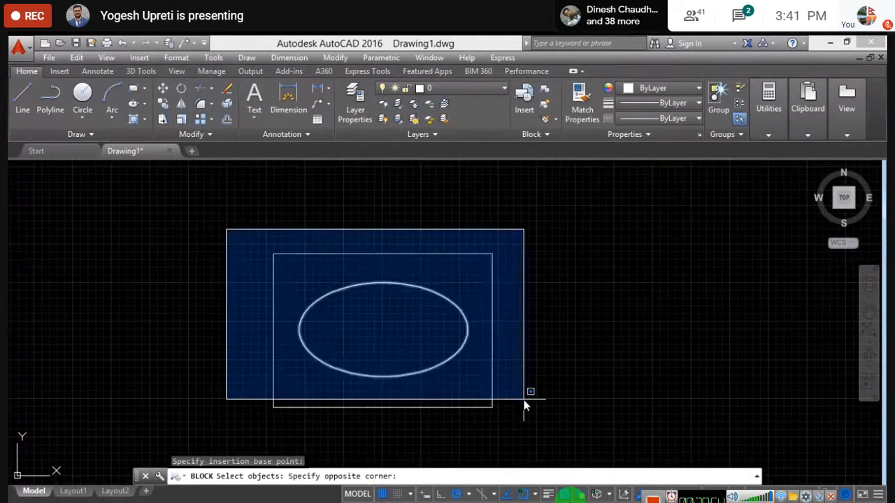
{"action": "left_click", "coordinate": [551, 427]}
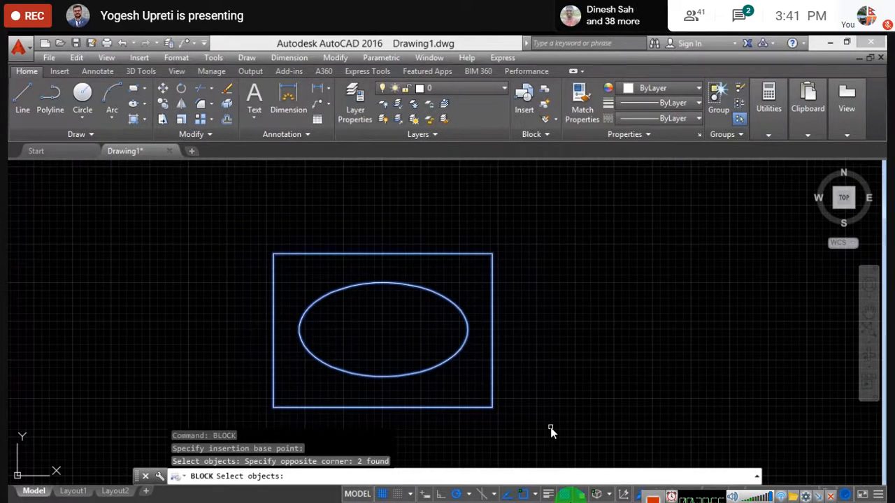
{"action": "key", "text": "Return"}
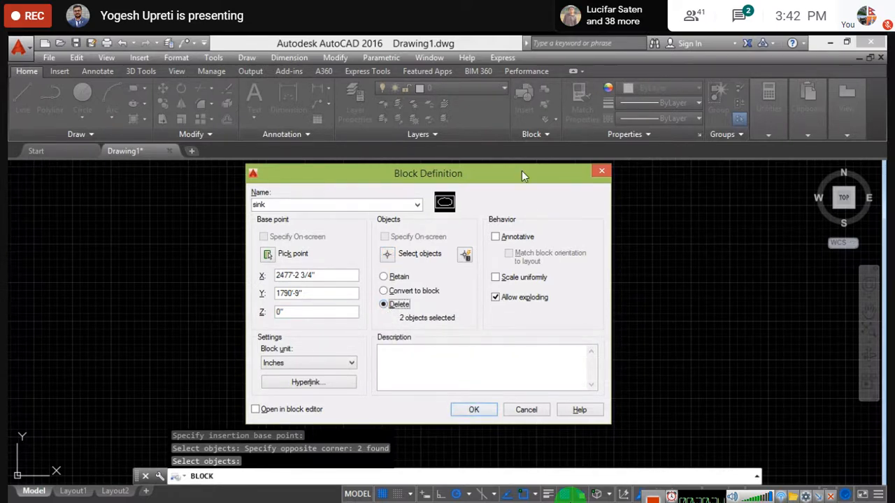
- Set the selected objects to Convert to block and create the sink block
{"action": "mouse_move", "coordinate": [522, 172]}
{"action": "left_mouse_down"}
{"action": "mouse_move", "coordinate": [222, 236]}
{"action": "mouse_move", "coordinate": [39, 215]}
{"action": "left_mouse_up"}
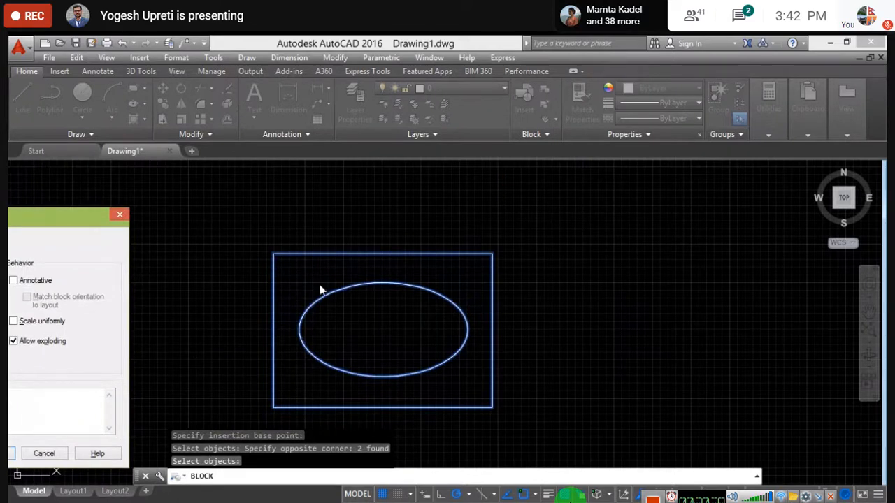
{"action": "left_click_drag", "start_coordinate": [68, 248], "coordinate": [187, 238]}
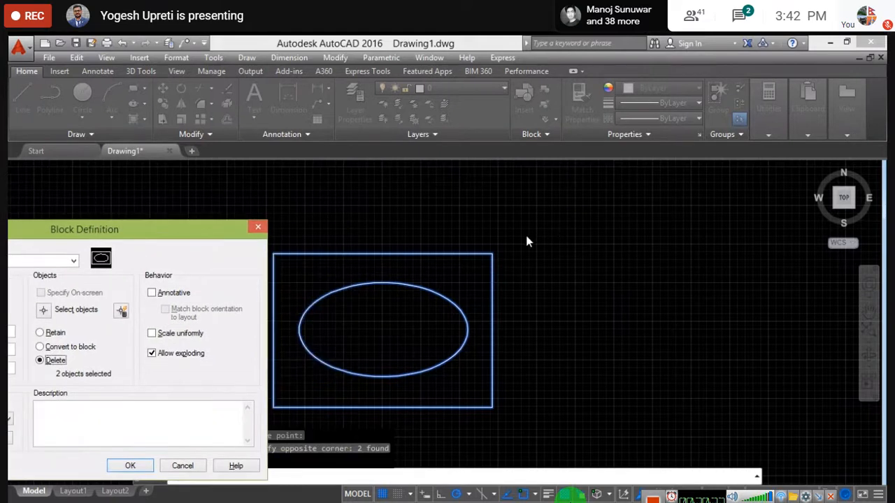
{"action": "left_click_drag", "start_coordinate": [108, 237], "coordinate": [493, 194]}
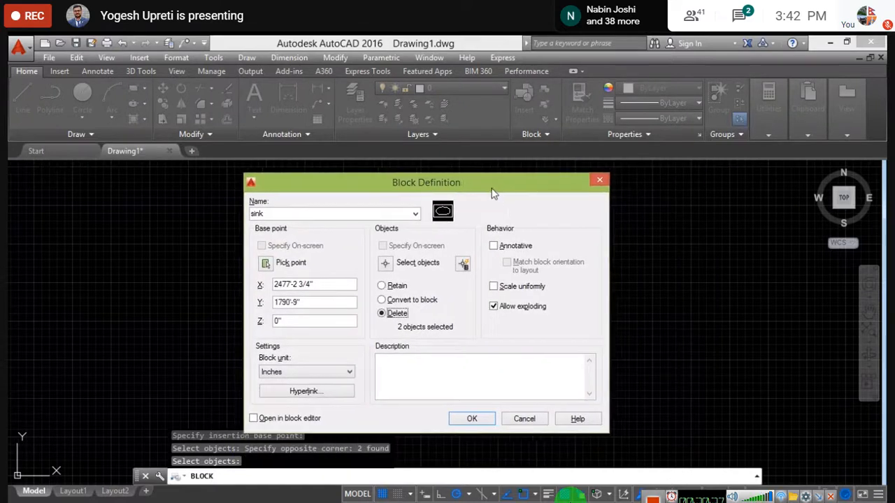
{"action": "left_click", "coordinate": [383, 301]}
{"action": "left_click_drag", "start_coordinate": [591, 181], "coordinate": [202, 245]}
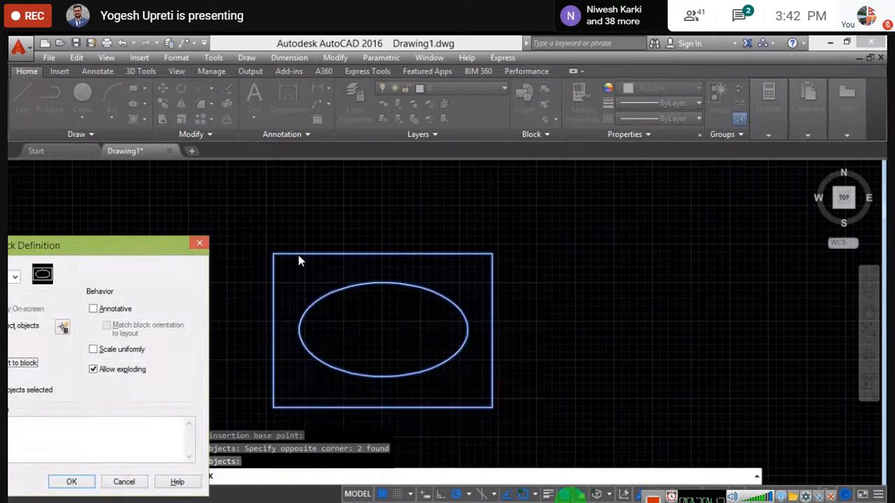
{"action": "left_click_drag", "start_coordinate": [134, 245], "coordinate": [553, 176]}
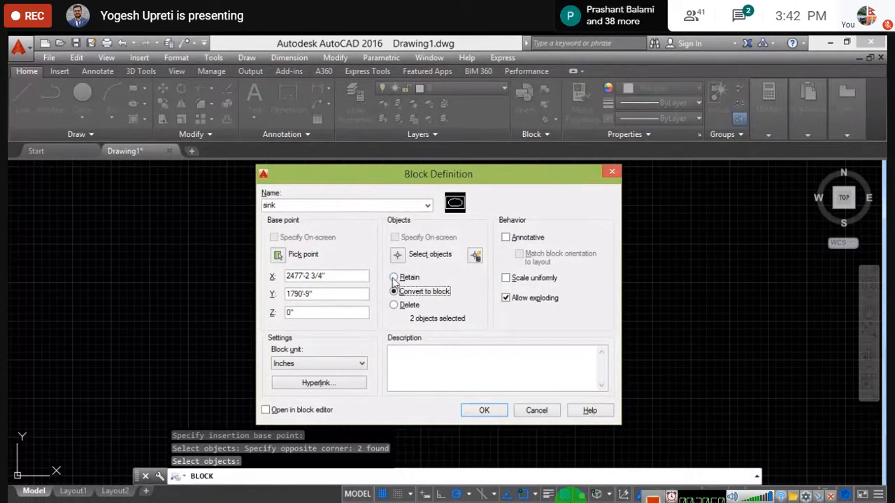
{"action": "mouse_move", "coordinate": [490, 177]}
{"action": "left_mouse_down"}
{"action": "mouse_move", "coordinate": [415, 222]}
{"action": "mouse_move", "coordinate": [77, 207]}
{"action": "left_mouse_up"}
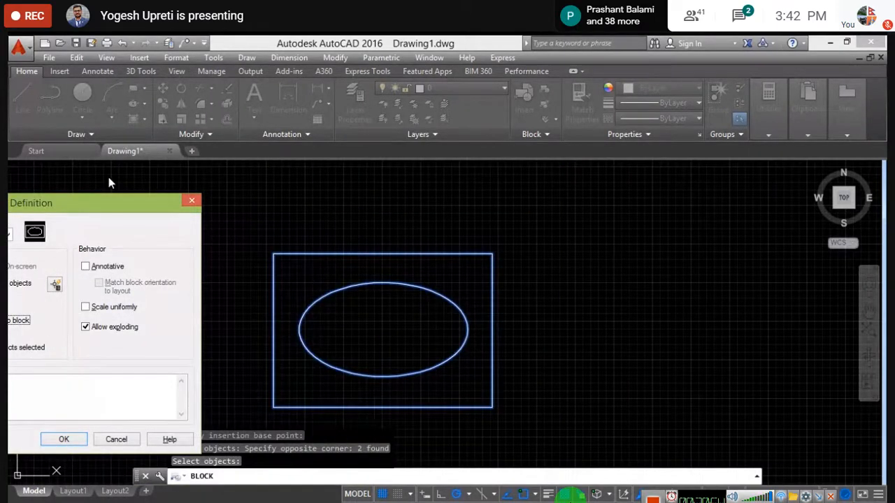
{"action": "mouse_move", "coordinate": [136, 206]}
{"action": "left_mouse_down"}
{"action": "mouse_move", "coordinate": [343, 204]}
{"action": "mouse_move", "coordinate": [106, 192]}
{"action": "left_mouse_up"}
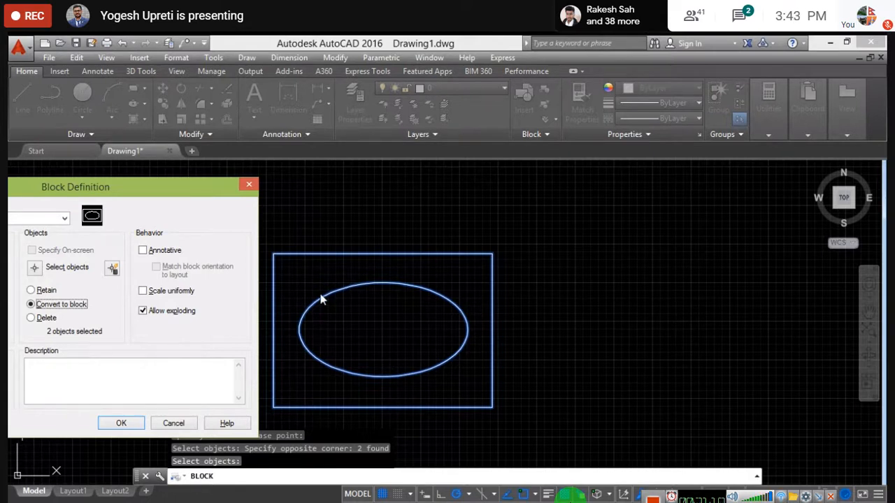
{"action": "left_click_drag", "start_coordinate": [166, 200], "coordinate": [184, 240]}
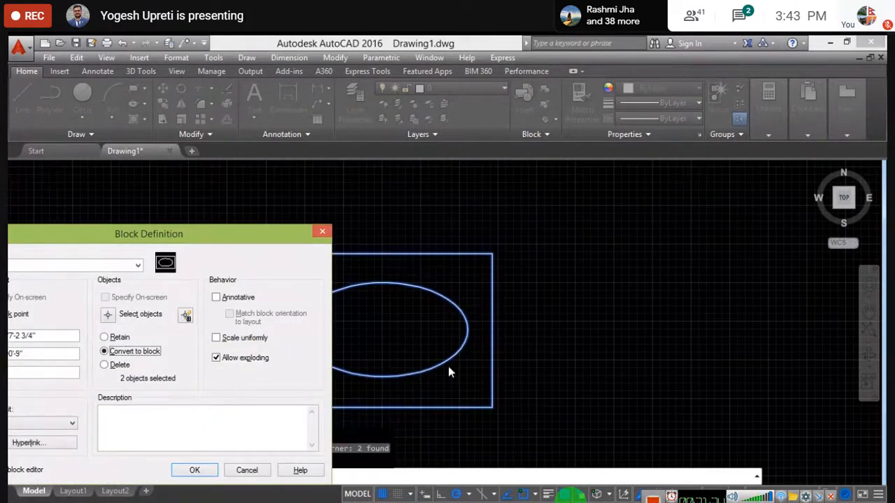
{"action": "left_click_drag", "start_coordinate": [256, 236], "coordinate": [366, 188]}
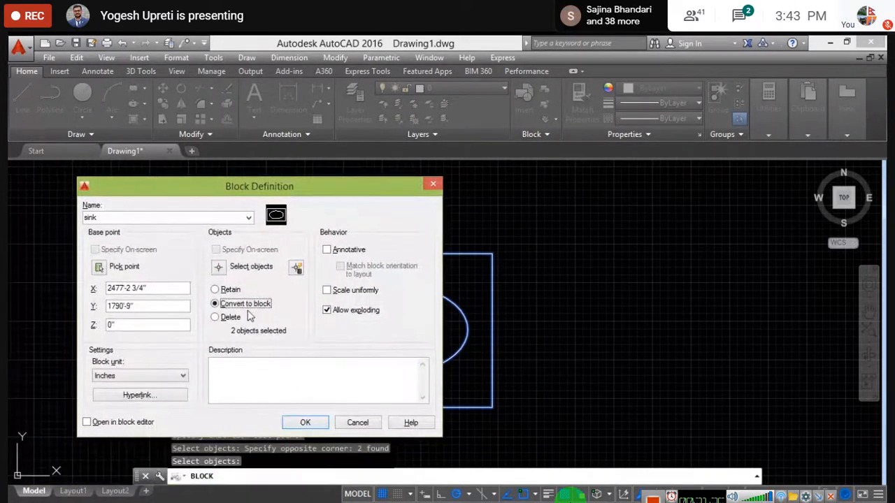
{"action": "left_click", "coordinate": [314, 422]}
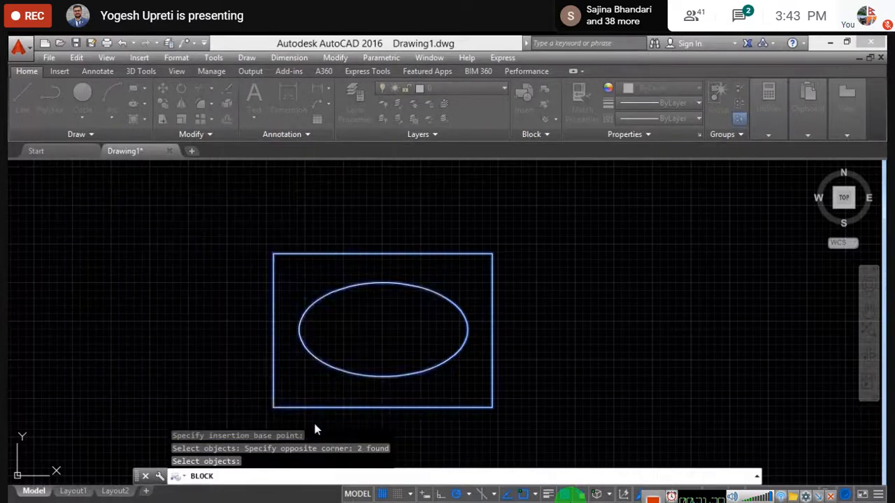
- Undo the creation of the sink block, restoring the separate rectangle and ellipse
{"action": "middle_click_drag", "start_coordinate": [354, 304], "coordinate": [353, 280]}
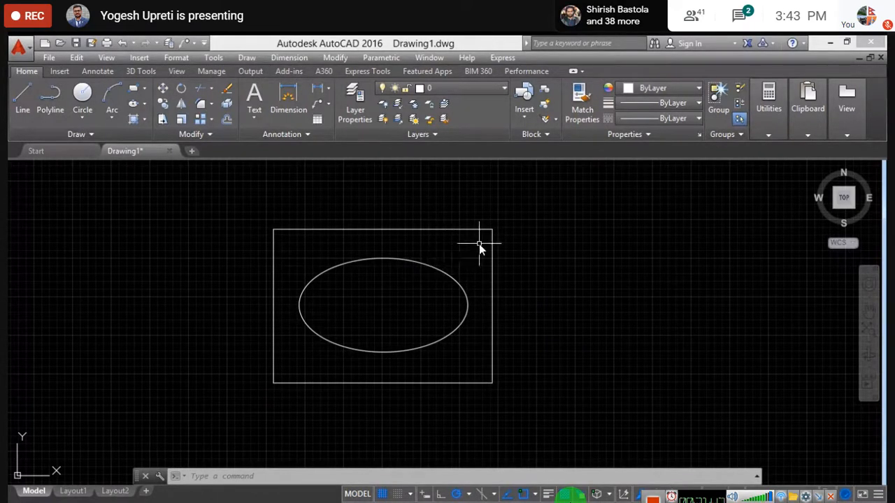
{"action": "key", "text": "ctrl+z"}
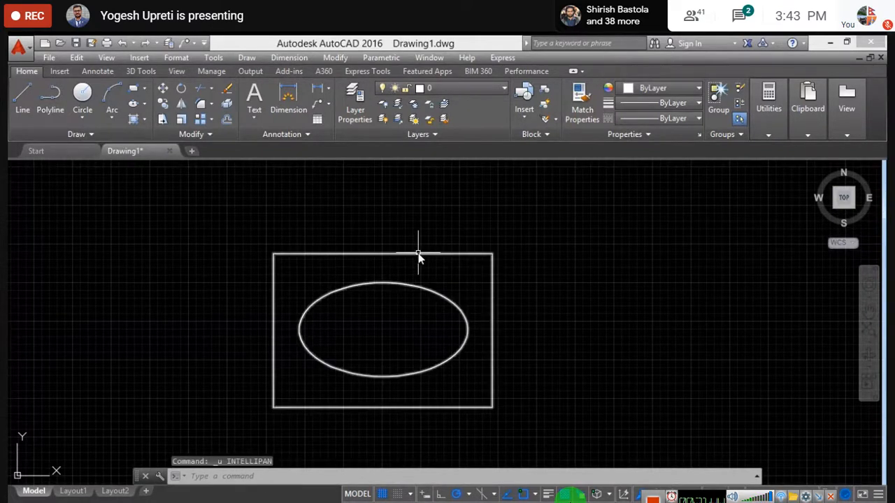
{"action": "key", "text": "ctrl+z"}
{"action": "key", "text": "ctrl+z"}
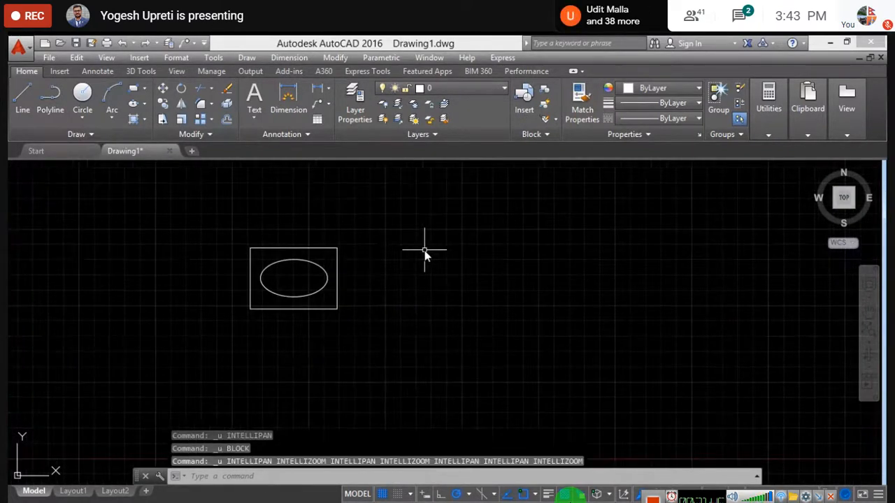
{"action": "mouse_move", "coordinate": [287, 250]}
{"action": "middle_mouse_down"}
{"action": "mouse_move", "coordinate": [334, 284]}
{"action": "mouse_move", "coordinate": [376, 293]}
{"action": "middle_mouse_up"}
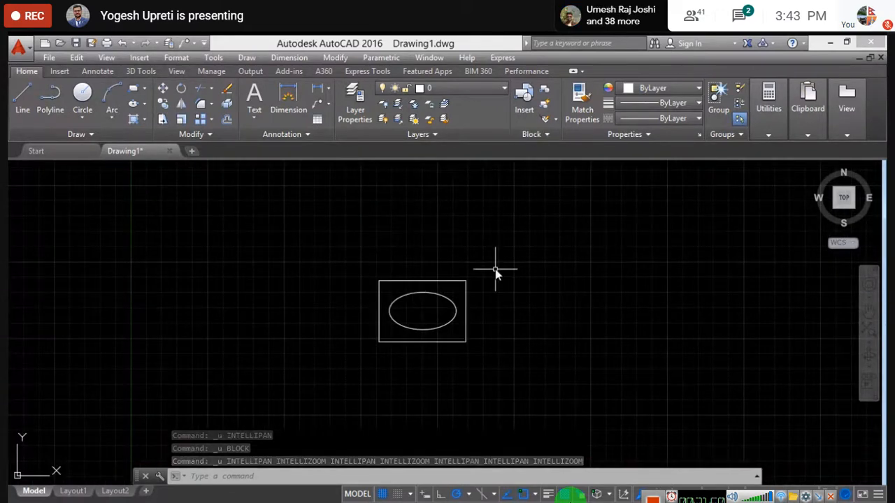
{"action": "middle_click_drag", "start_coordinate": [486, 249], "coordinate": [437, 230]}
{"action": "scroll", "coordinate": [376, 269], "scroll_direction": "up", "scroll_amount": 4}
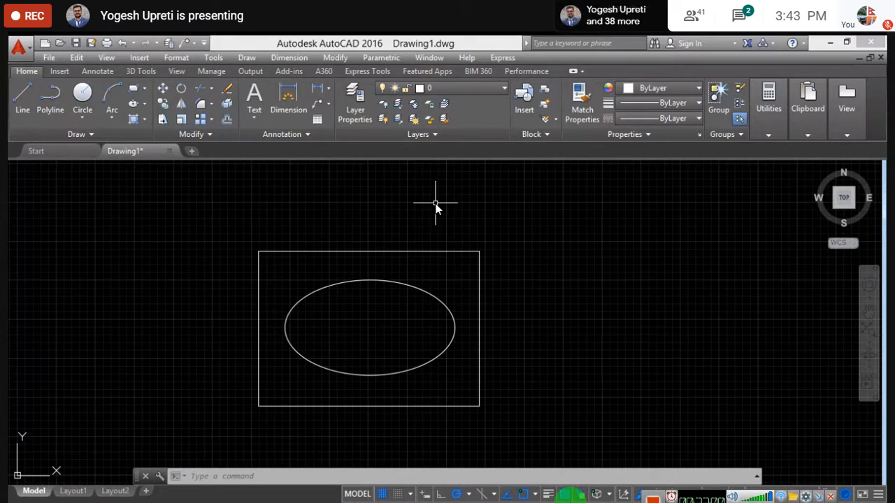
- Start a block definition named sink and pick its base point at the midpoint of the rectangle's upper edge
{"action": "type", "text": "BLOCK"}
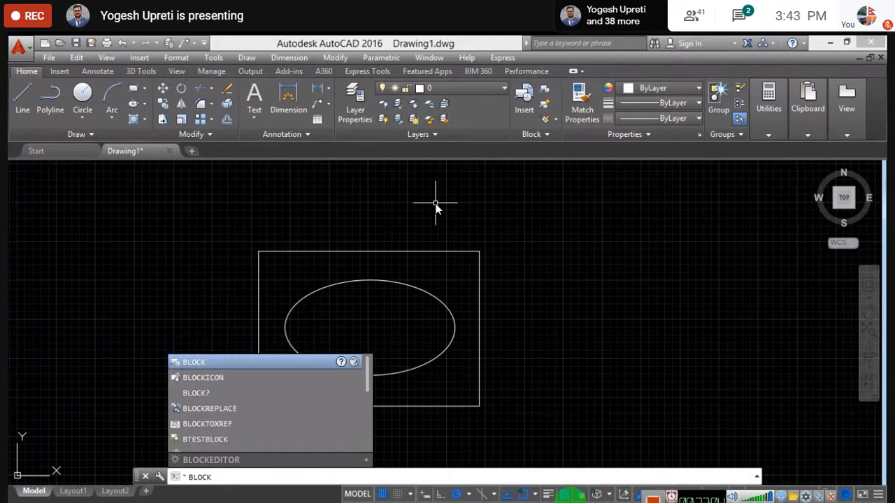
{"action": "key", "text": "Return"}
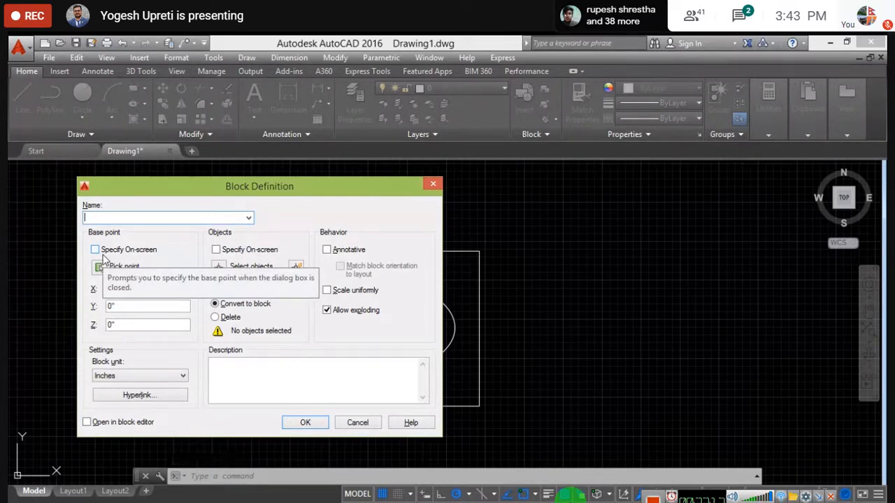
{"action": "type", "text": "sink"}
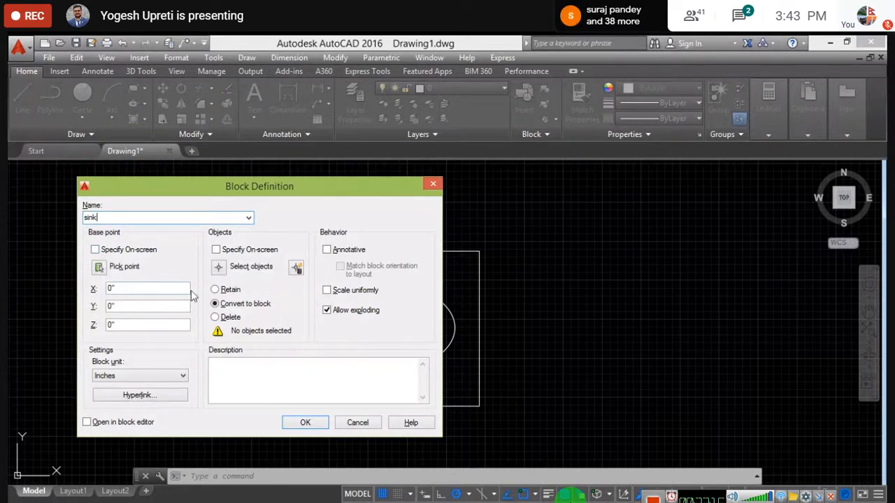
{"action": "left_click", "coordinate": [100, 268]}
{"action": "left_click", "coordinate": [374, 251]}
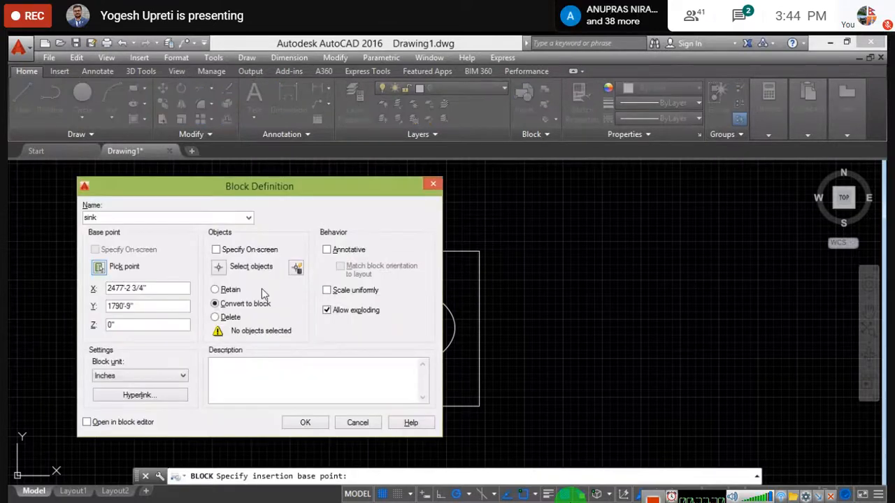
- Select the rectangle and the ellipse together as the objects of the block definition
{"action": "left_click", "coordinate": [219, 265]}
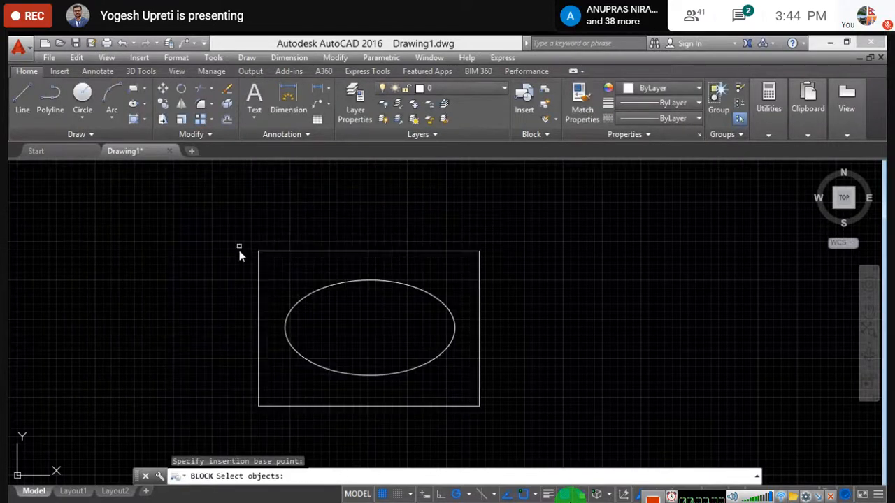
{"action": "left_click", "coordinate": [219, 224]}
{"action": "left_click", "coordinate": [536, 430]}
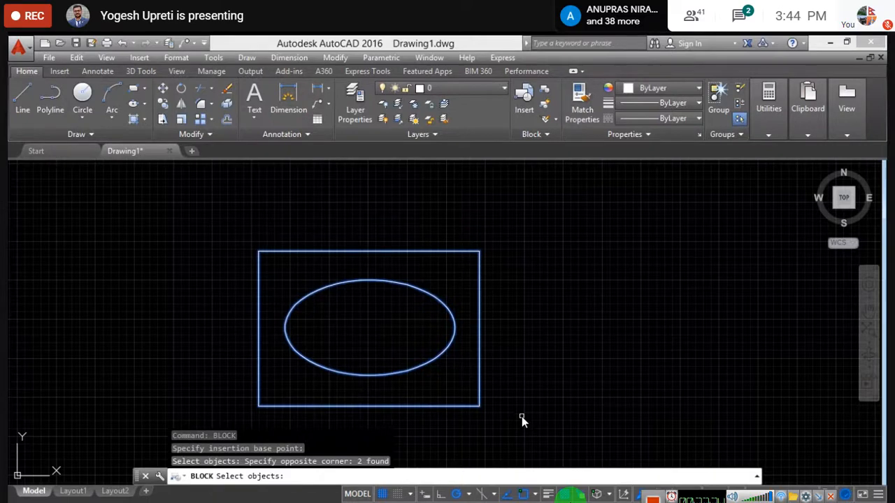
{"action": "key", "text": "Return"}
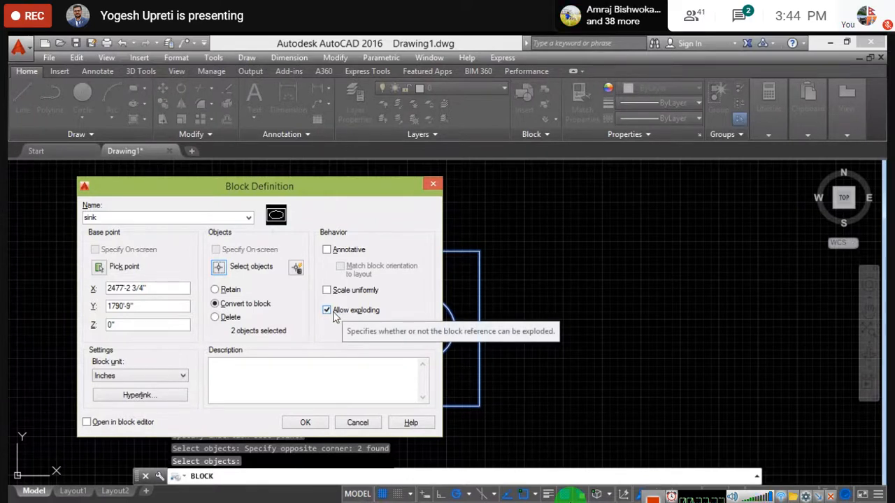
- Turn Scale uniformly on and off again, keep Allow exploding enabled, and create the sink block
{"action": "left_click_drag", "start_coordinate": [366, 189], "coordinate": [830, 200]}
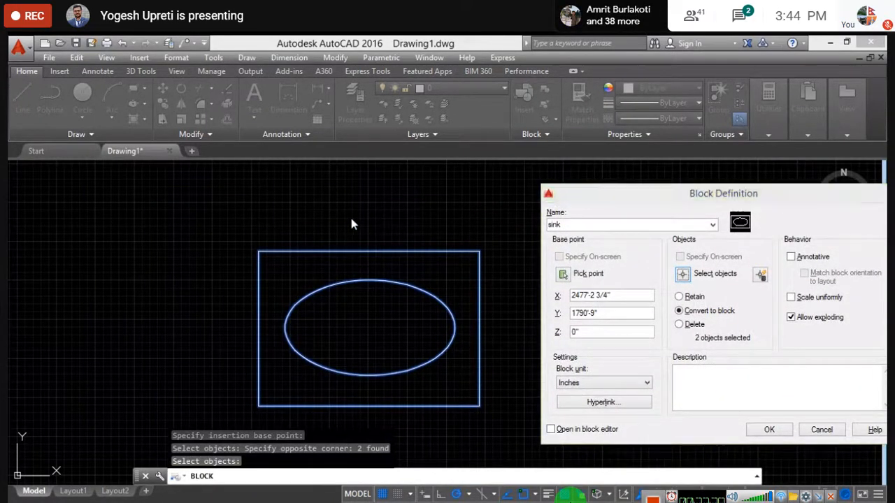
{"action": "left_click_drag", "start_coordinate": [626, 193], "coordinate": [599, 177]}
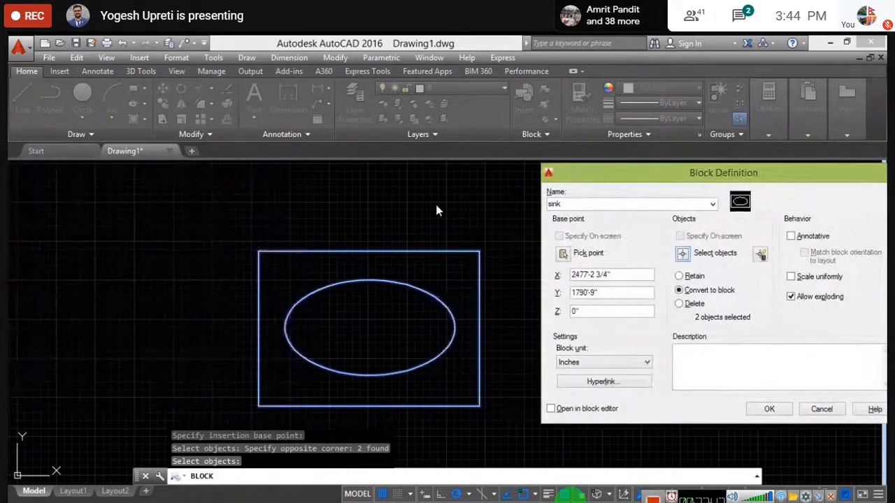
{"action": "left_click_drag", "start_coordinate": [731, 182], "coordinate": [691, 181]}
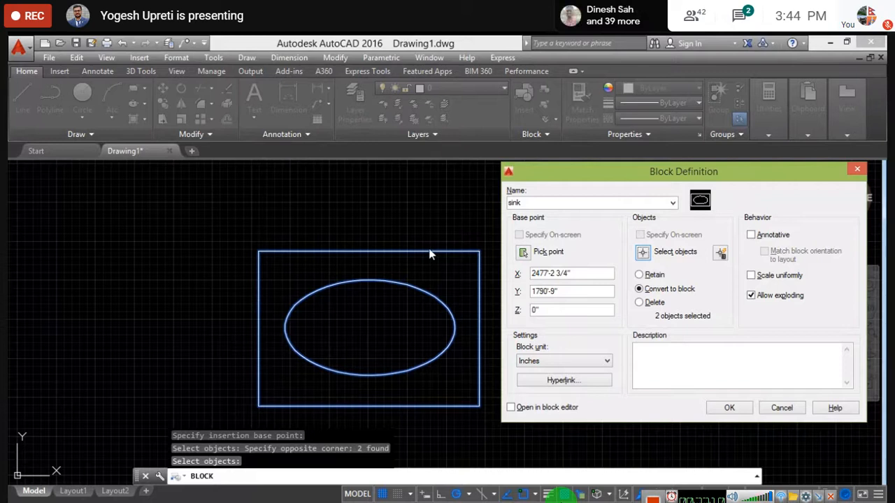
{"action": "left_click", "coordinate": [751, 276]}
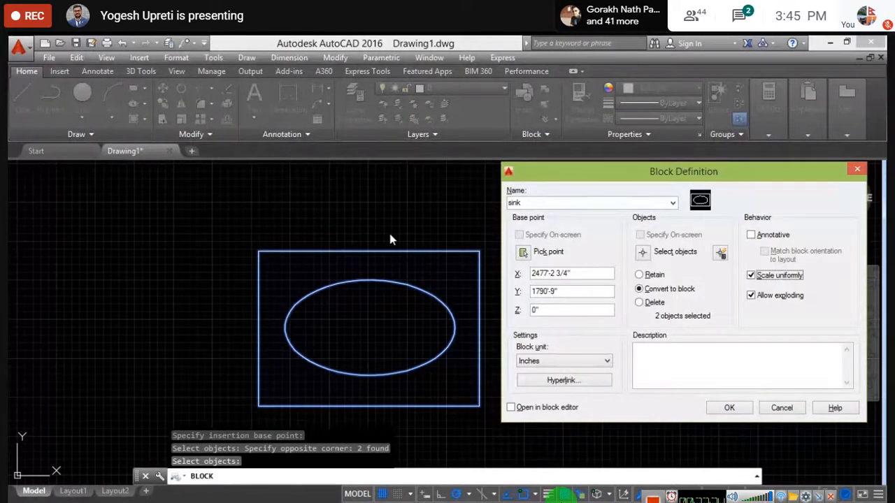
{"action": "left_click", "coordinate": [751, 276]}
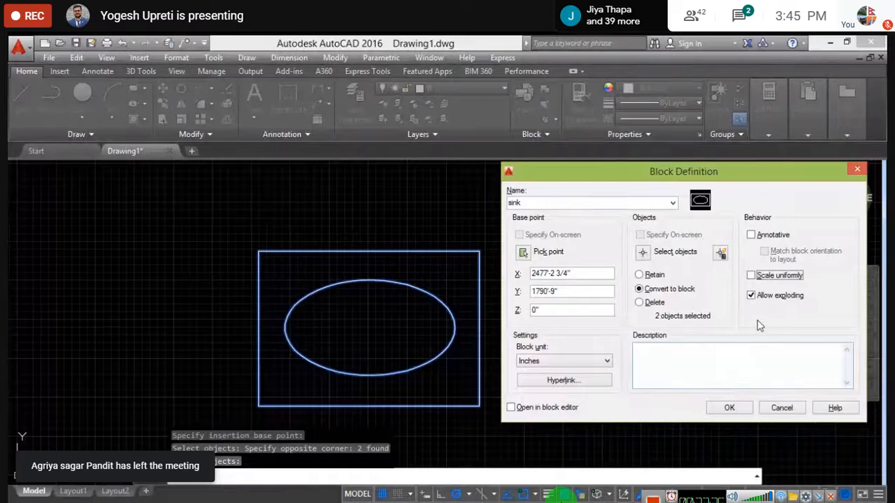
{"action": "left_click", "coordinate": [729, 408]}
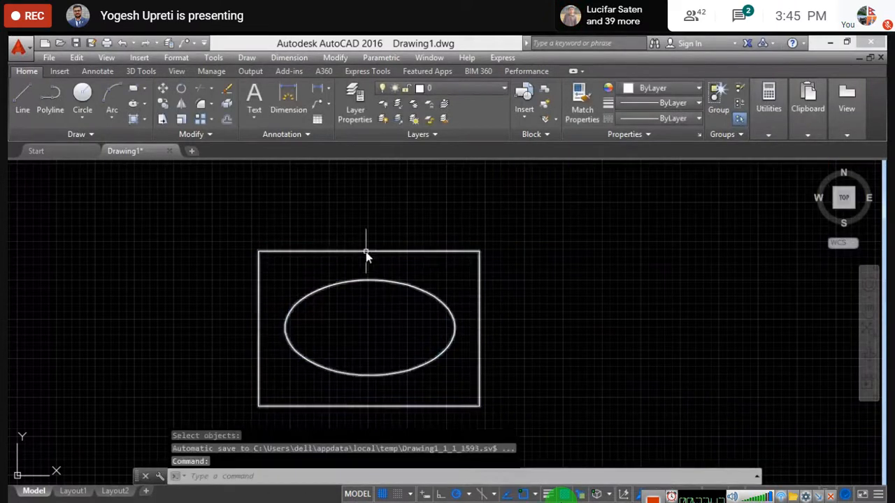
- Explode the sink block into its separate rectangle and ellipse
{"action": "scroll", "coordinate": [372, 258], "scroll_direction": "down", "scroll_amount": 2}
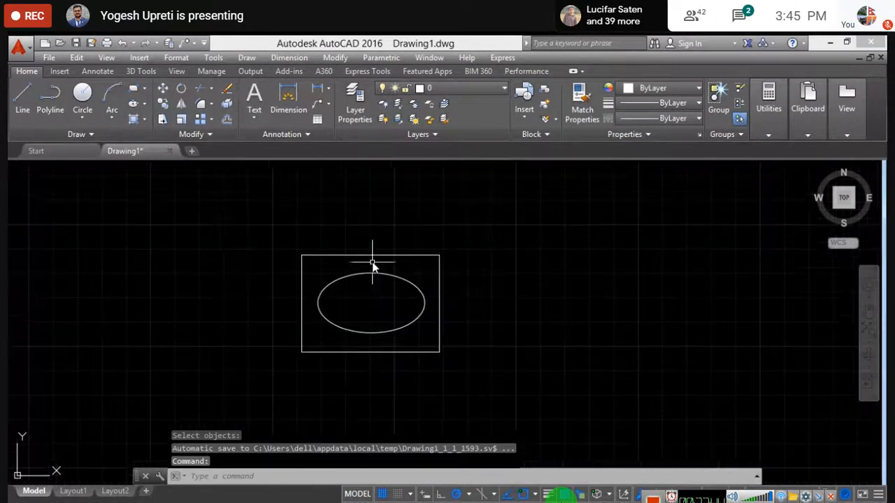
{"action": "left_click", "coordinate": [237, 210]}
{"action": "left_click", "coordinate": [498, 376]}
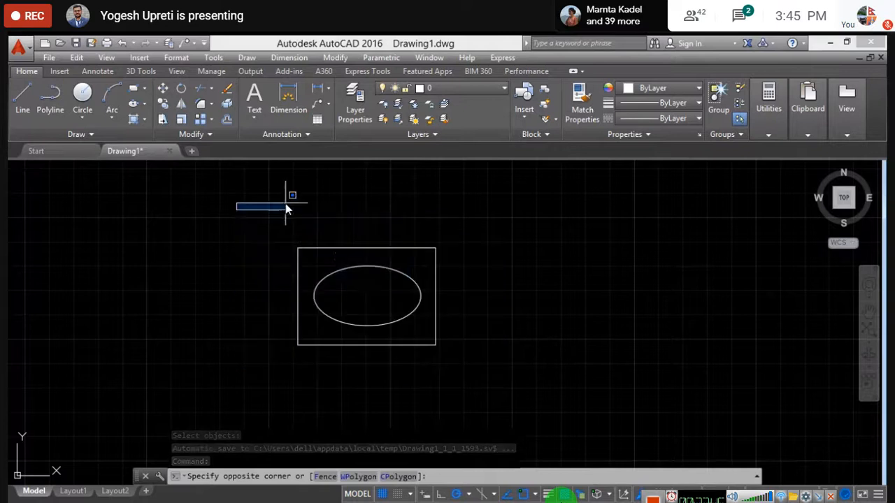
{"action": "type", "text": "x"}
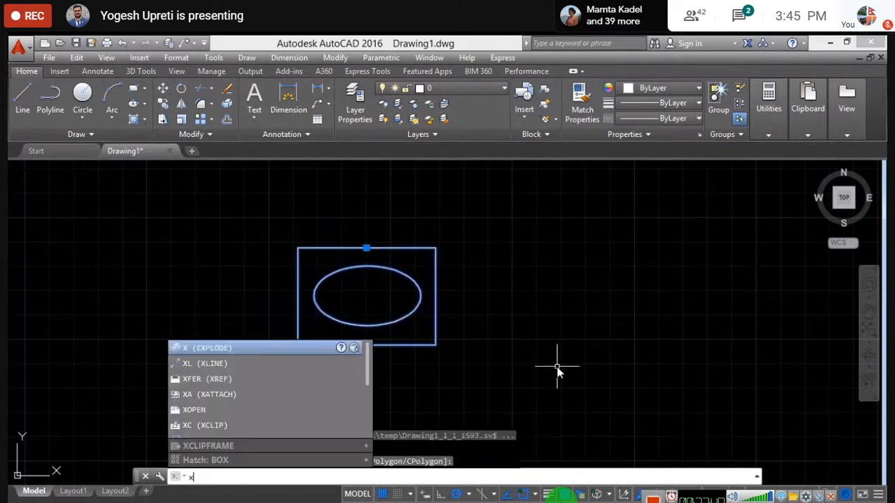
{"action": "key", "text": "Return"}
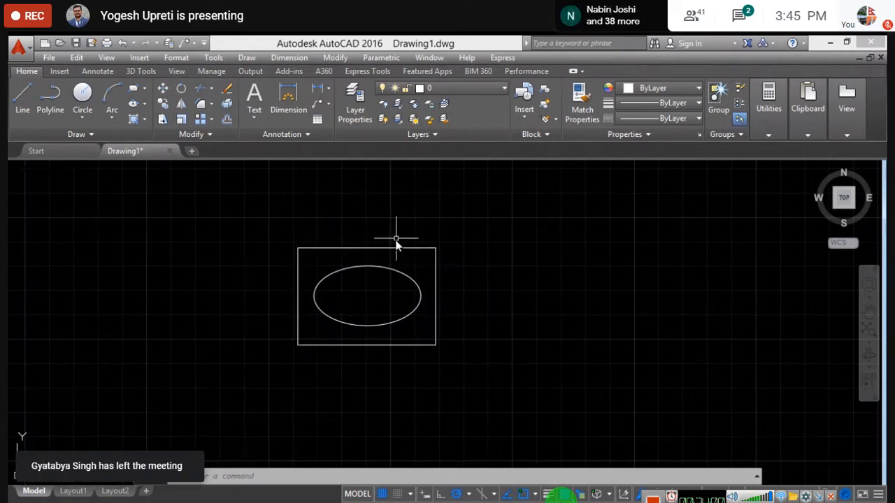
- Insert a copy of the sink block to the right of the exploded rectangle and ellipse
{"action": "middle_click_drag", "start_coordinate": [438, 284], "coordinate": [421, 279]}
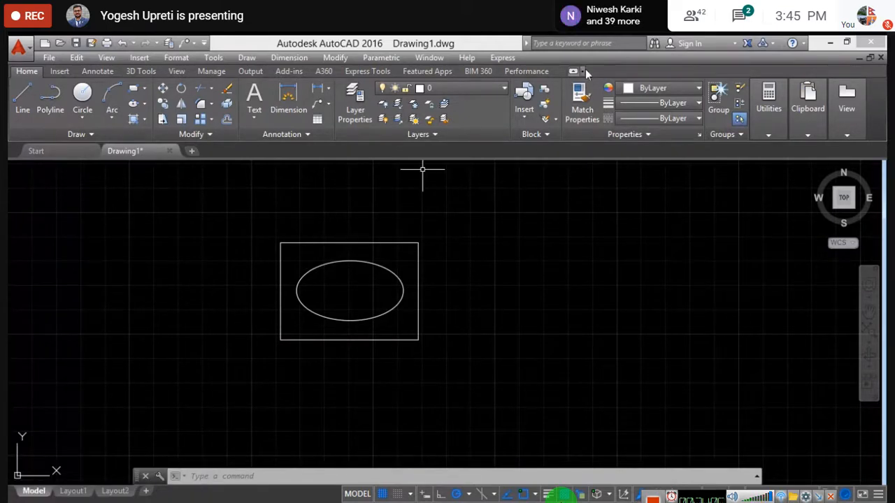
{"action": "left_click", "coordinate": [523, 115]}
{"action": "left_click", "coordinate": [543, 172]}
{"action": "left_click", "coordinate": [546, 237]}
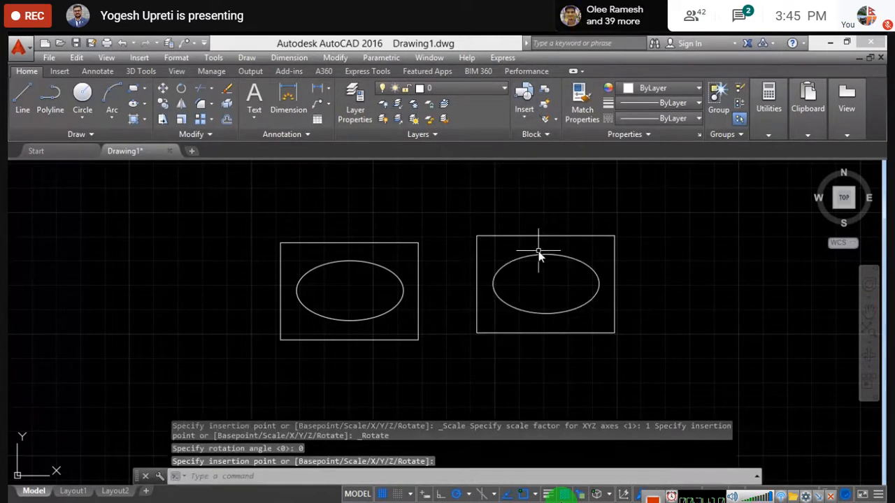
- Delete the exploded rectangle and ellipse together with the inserted sink block
{"action": "key", "text": "Escape"}
{"action": "left_click", "coordinate": [214, 223]}
{"action": "left_click", "coordinate": [761, 371]}
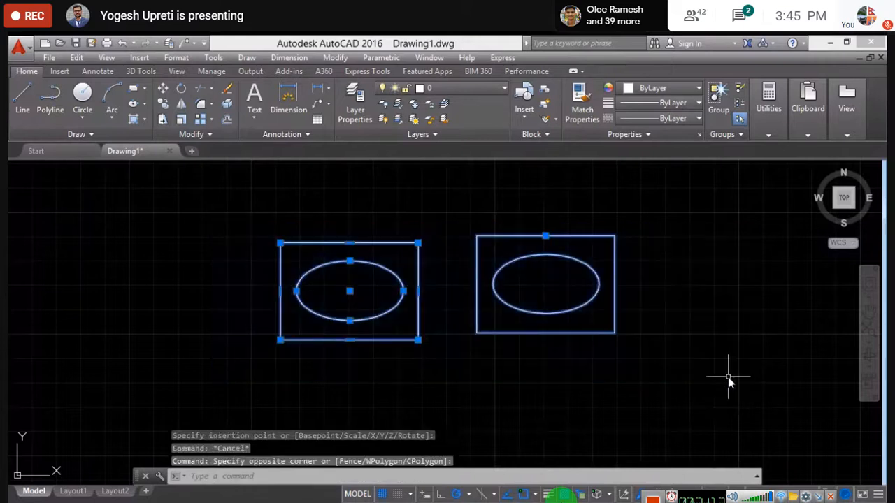
{"action": "key", "text": "Delete"}
{"action": "middle_click_drag", "start_coordinate": [551, 356], "coordinate": [502, 354]}
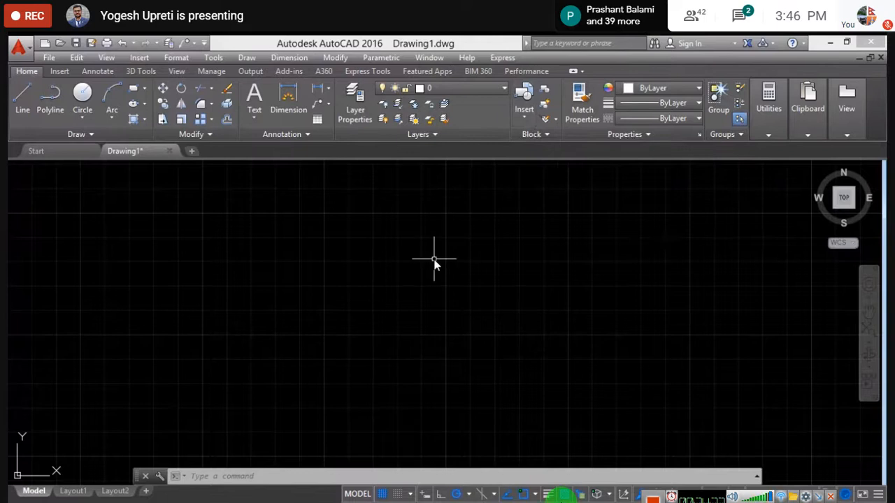
- Insert the sink block with the INSERT command at uniform scale 1, exploded on insertion and unrotated
{"action": "type", "text": "in"}
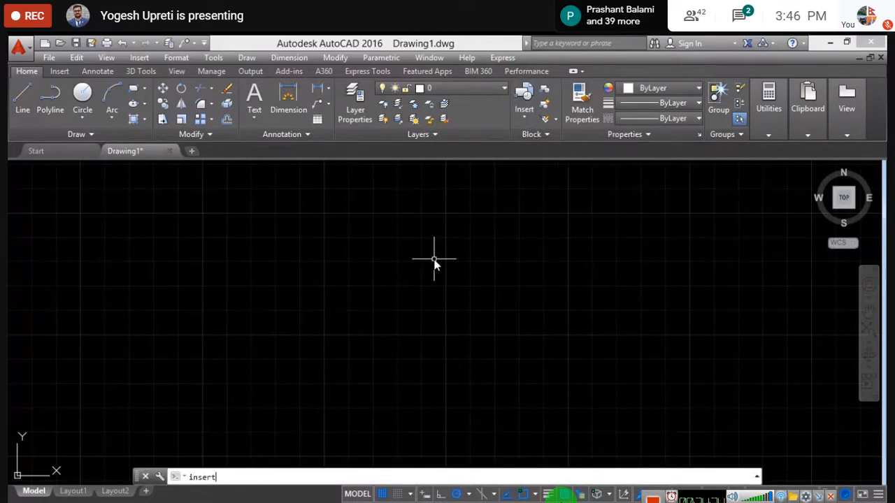
{"action": "type", "text": "sert"}
{"action": "key", "text": "Return"}
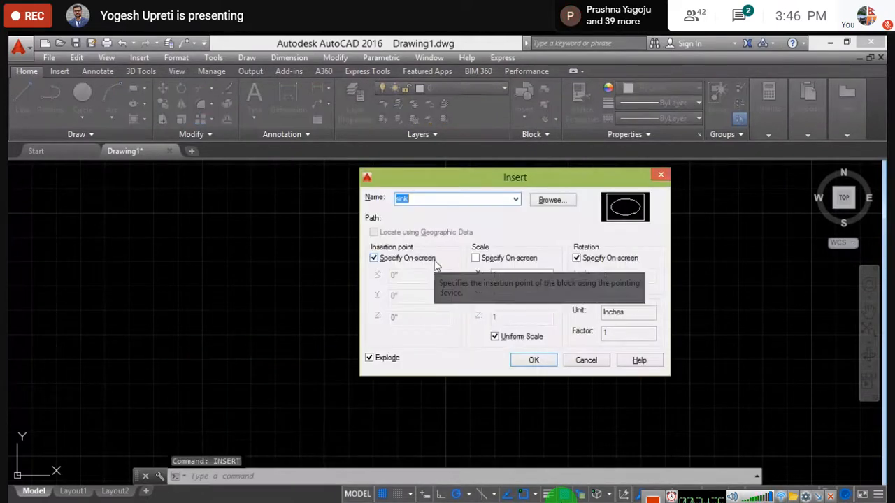
{"action": "left_click", "coordinate": [537, 361]}
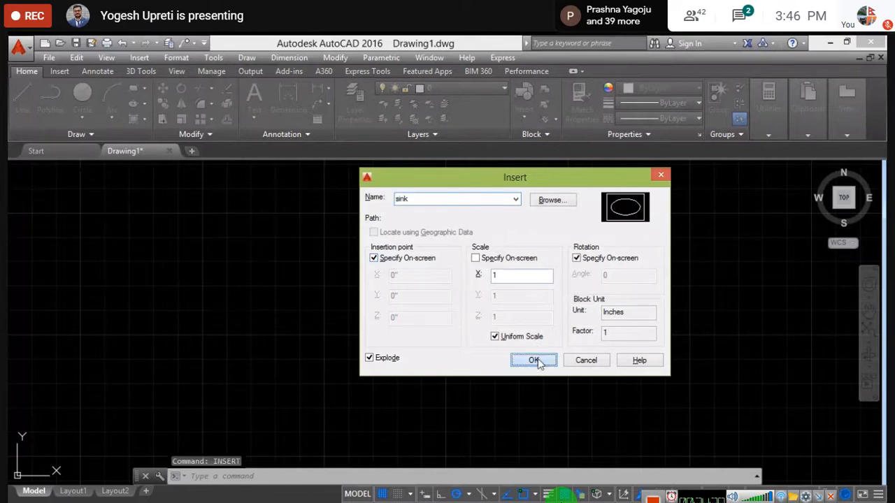
{"action": "left_click", "coordinate": [345, 293]}
{"action": "left_click", "coordinate": [438, 303]}
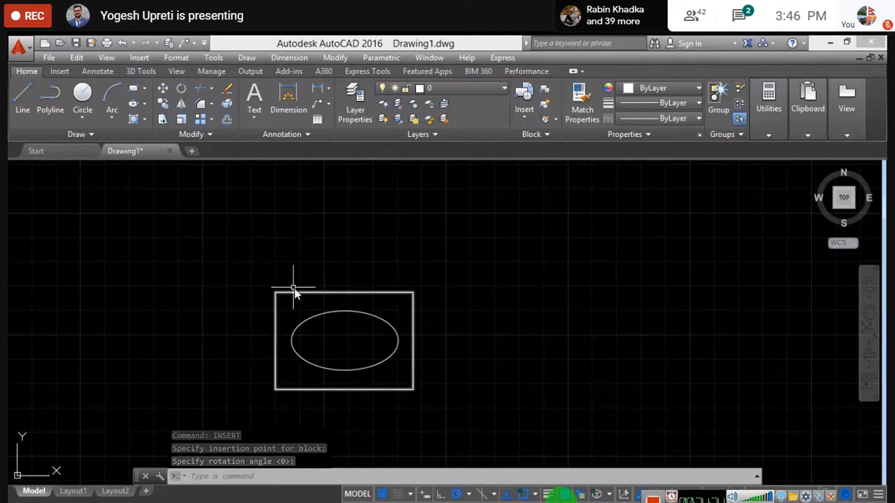
- Delete the inserted sink's rectangle and ellipse
{"action": "left_click", "coordinate": [248, 267]}
{"action": "left_click", "coordinate": [507, 412]}
{"action": "key", "text": "Delete"}
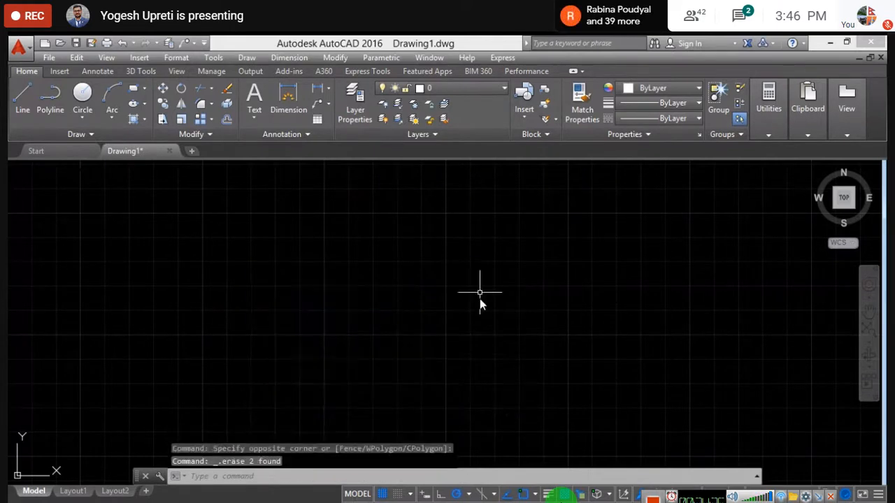
- Insert the sink block from the drawing's block gallery into the empty drawing area, unrotated
{"action": "left_click", "coordinate": [528, 120]}
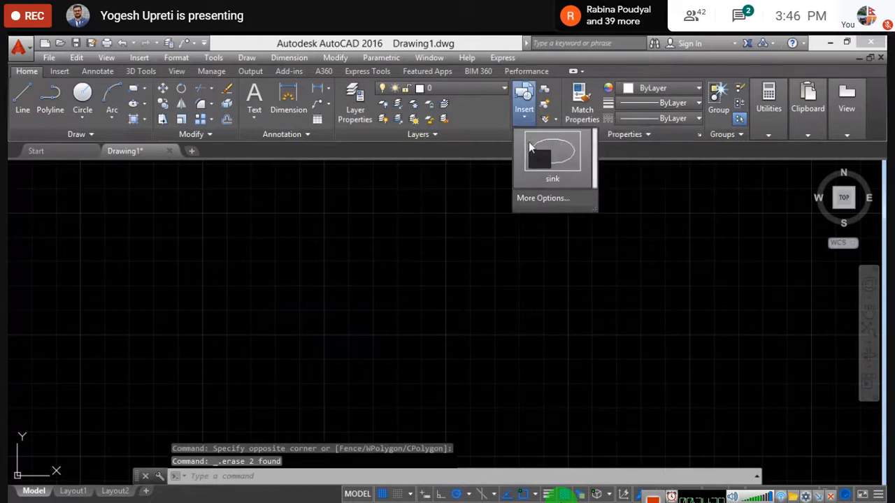
{"action": "left_click", "coordinate": [538, 158]}
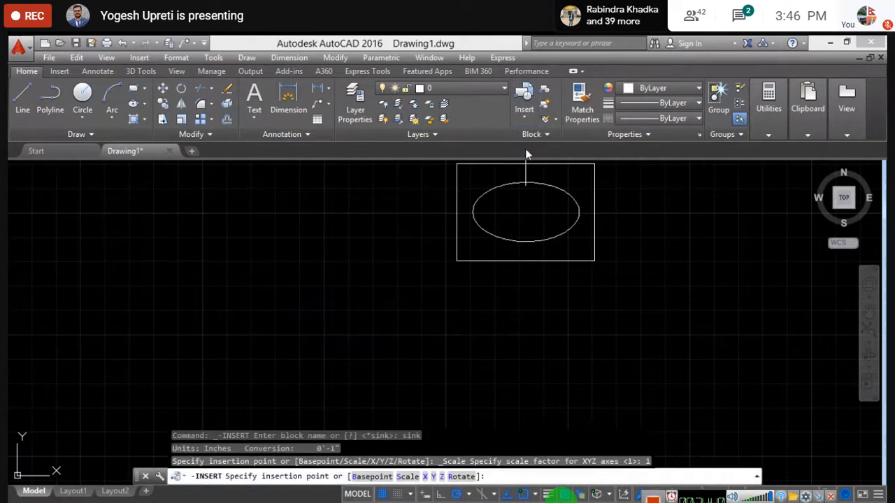
{"action": "left_click", "coordinate": [314, 250]}
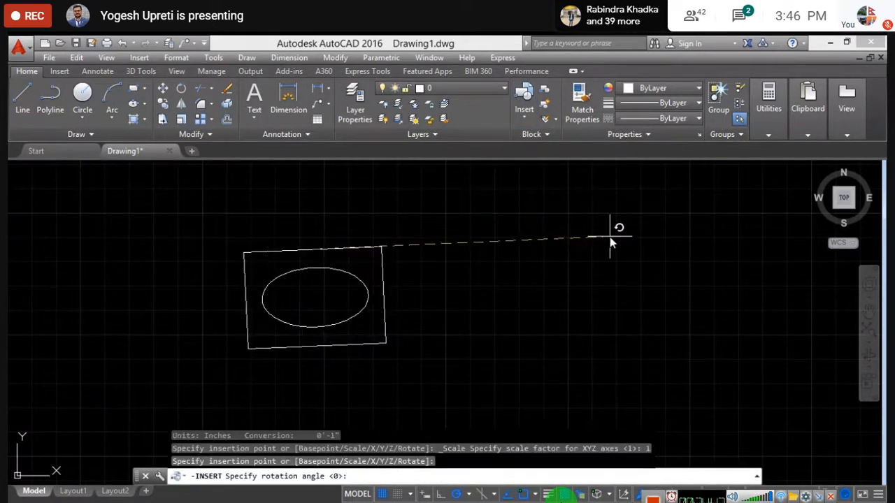
{"action": "left_click", "coordinate": [587, 257]}
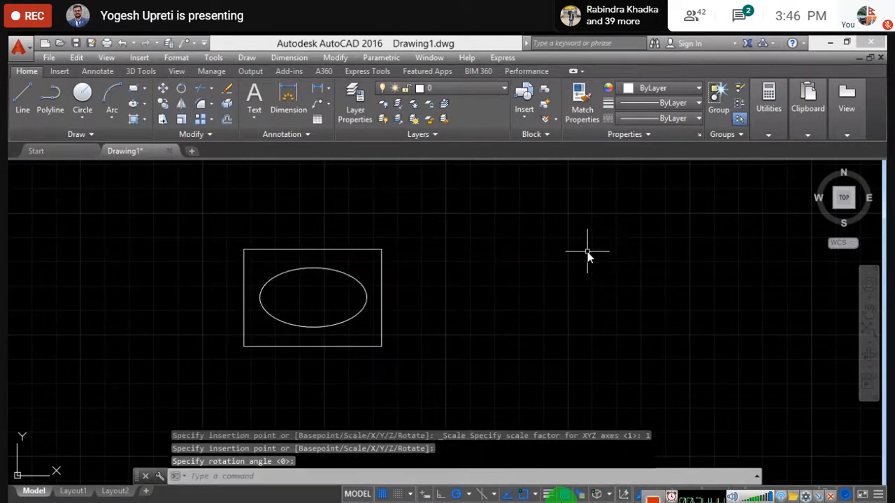
{"action": "scroll", "coordinate": [426, 294], "scroll_direction": "down", "scroll_amount": 2}
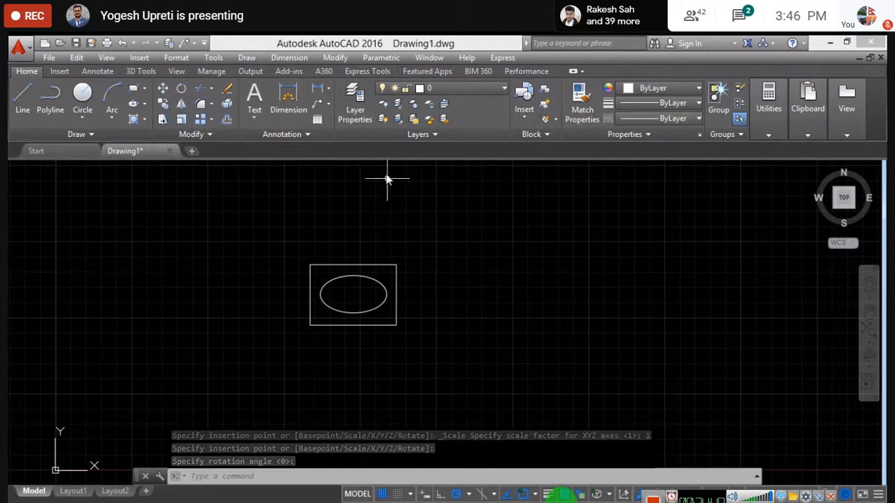
{"action": "middle_click_drag", "start_coordinate": [380, 298], "coordinate": [273, 269]}
{"action": "scroll", "coordinate": [260, 283], "scroll_direction": "down", "scroll_amount": 2}
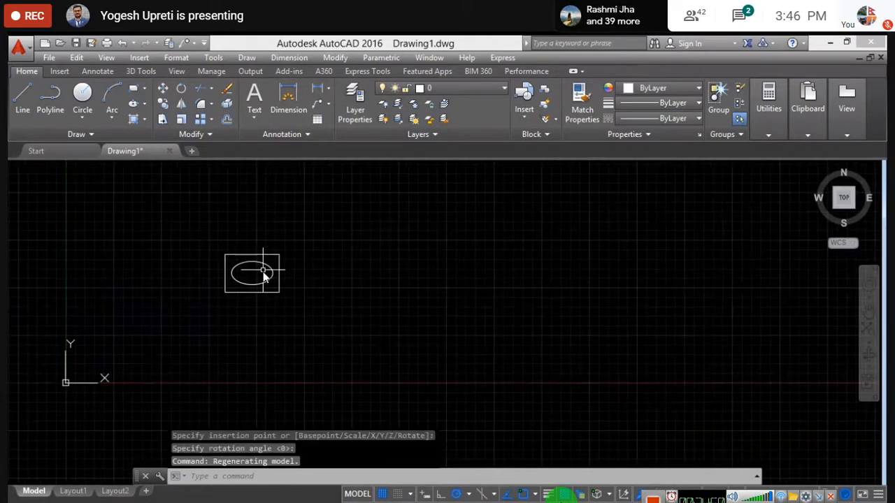
{"action": "scroll", "coordinate": [234, 255], "scroll_direction": "up", "scroll_amount": 2}
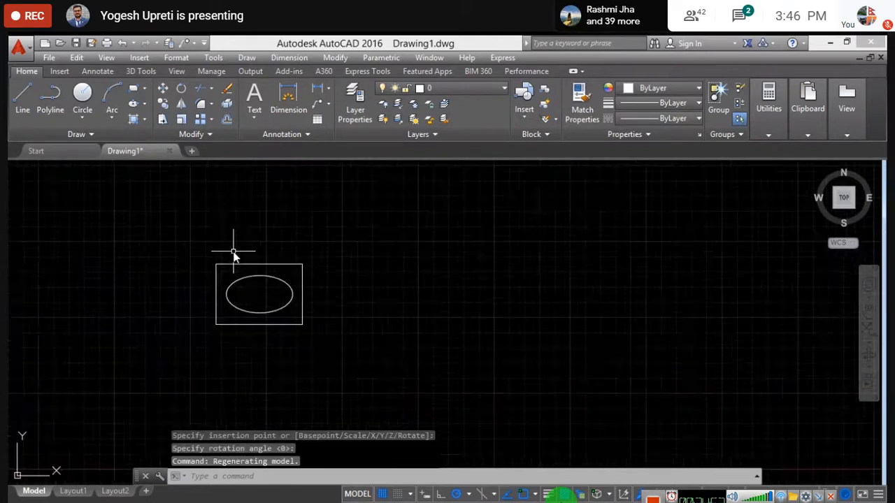
{"action": "scroll", "coordinate": [234, 255], "scroll_direction": "up", "scroll_amount": 2}
{"action": "scroll", "coordinate": [261, 238], "scroll_direction": "down", "scroll_amount": 2}
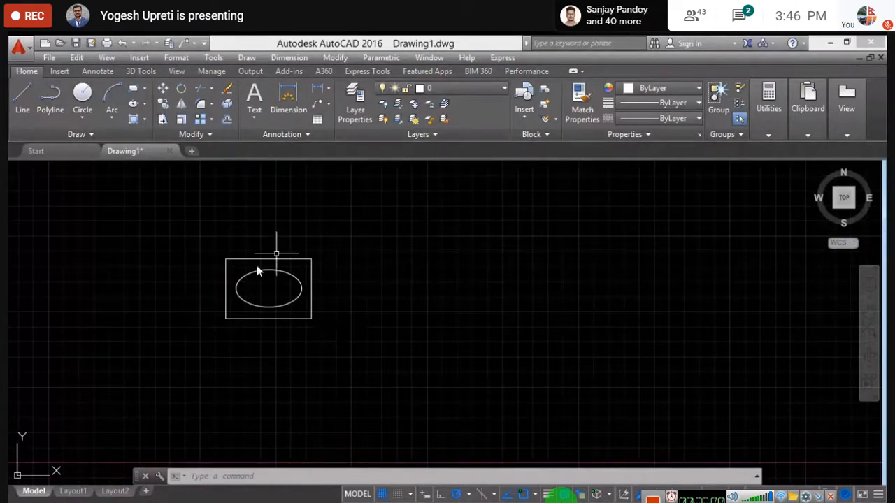
- Insert the sink block from the drawing's block gallery beside the existing sink, rotated 45 degrees
{"action": "left_click", "coordinate": [525, 119]}
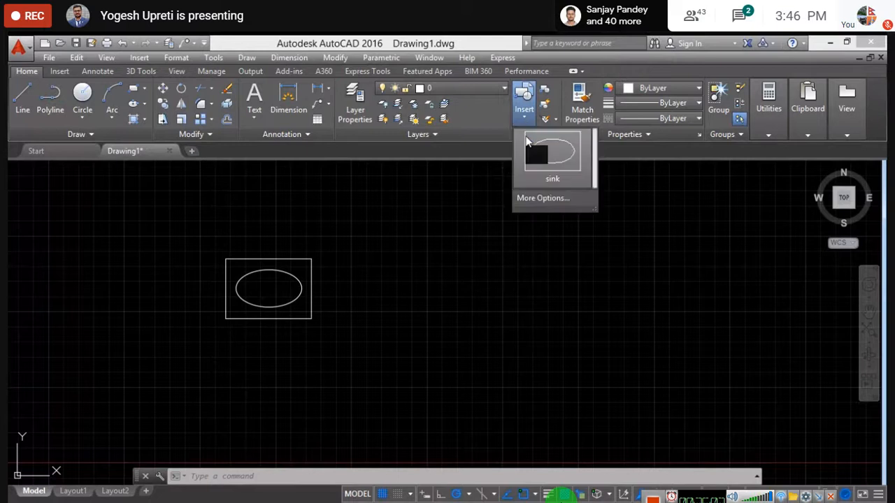
{"action": "left_click", "coordinate": [558, 162]}
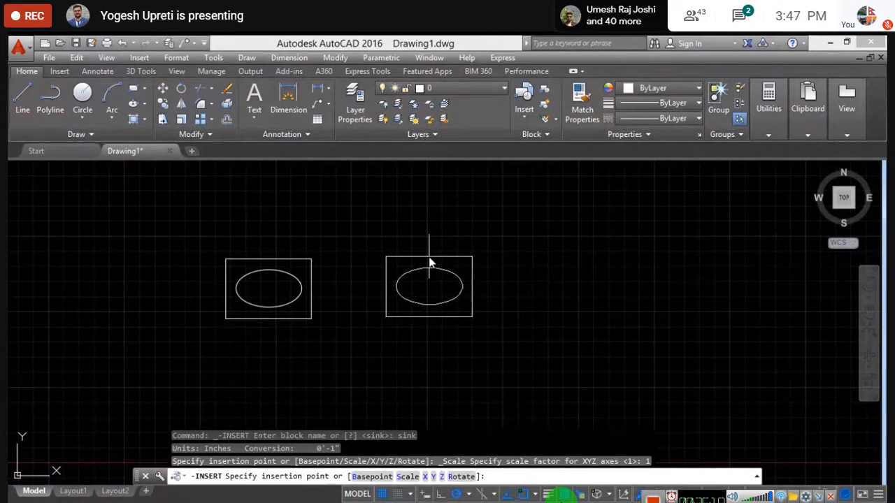
{"action": "right_click", "coordinate": [430, 263]}
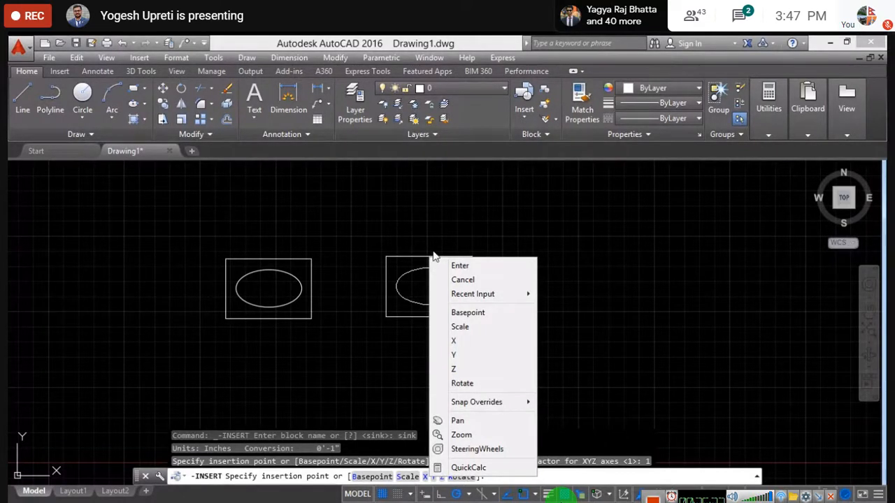
{"action": "left_click", "coordinate": [481, 383]}
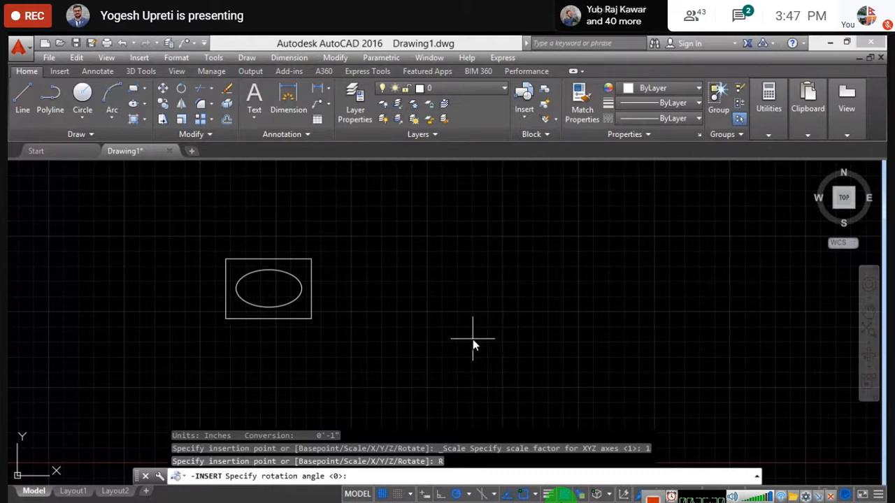
{"action": "type", "text": "45"}
{"action": "key", "text": "Return"}
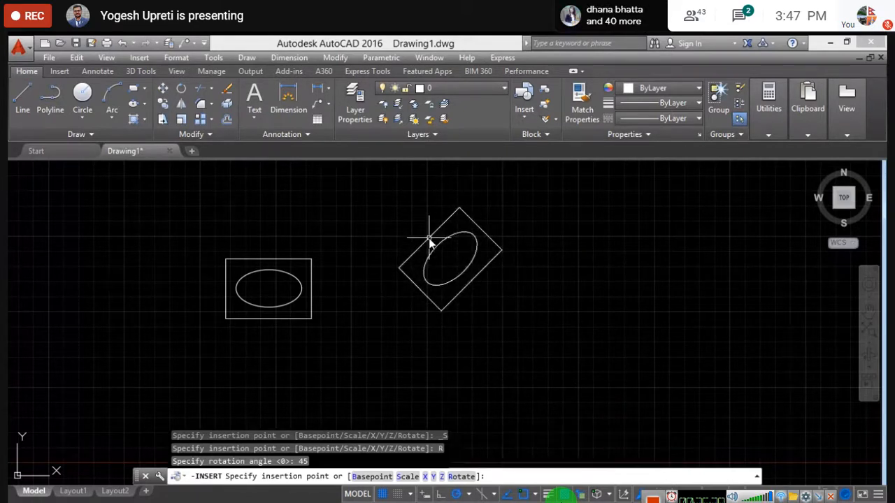
{"action": "left_click", "coordinate": [429, 242]}
- Delete the rotated copy of the sink block
{"action": "scroll", "coordinate": [447, 239], "scroll_direction": "up", "scroll_amount": 3}
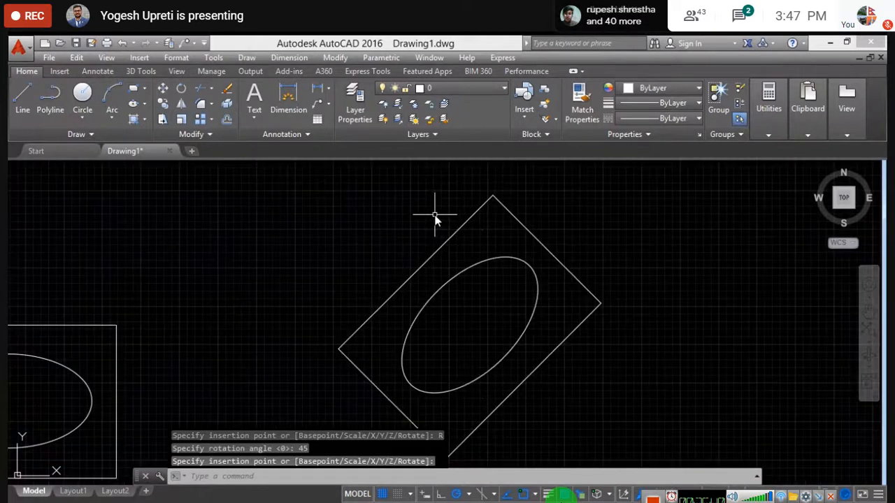
{"action": "scroll", "coordinate": [401, 211], "scroll_direction": "down", "scroll_amount": 3}
{"action": "left_click", "coordinate": [348, 192]}
{"action": "left_click", "coordinate": [512, 310]}
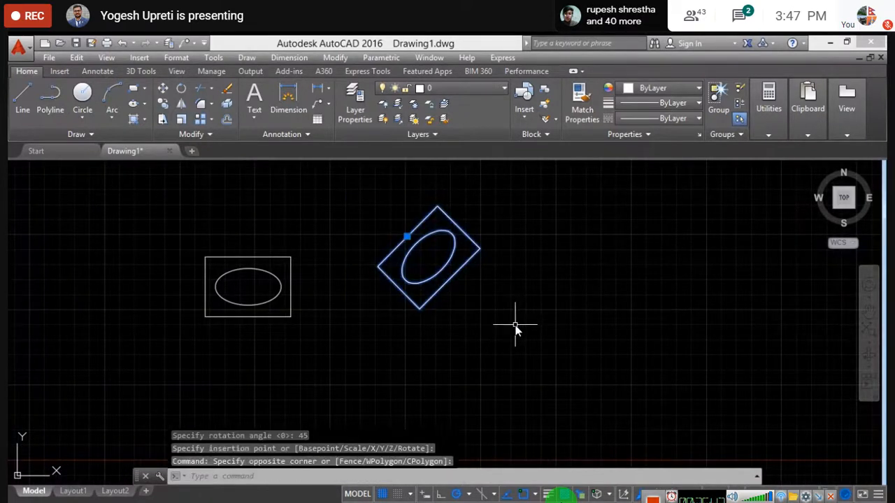
{"action": "key", "text": "Delete"}
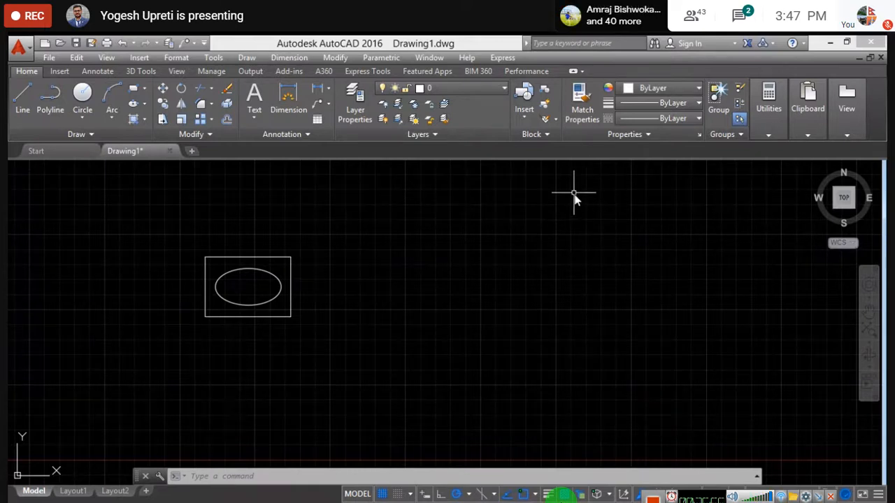
- Insert another sink block beside the existing one with an X scale factor of 2 and a rotation angle of 0
{"action": "left_click", "coordinate": [525, 119]}
{"action": "left_click", "coordinate": [532, 159]}
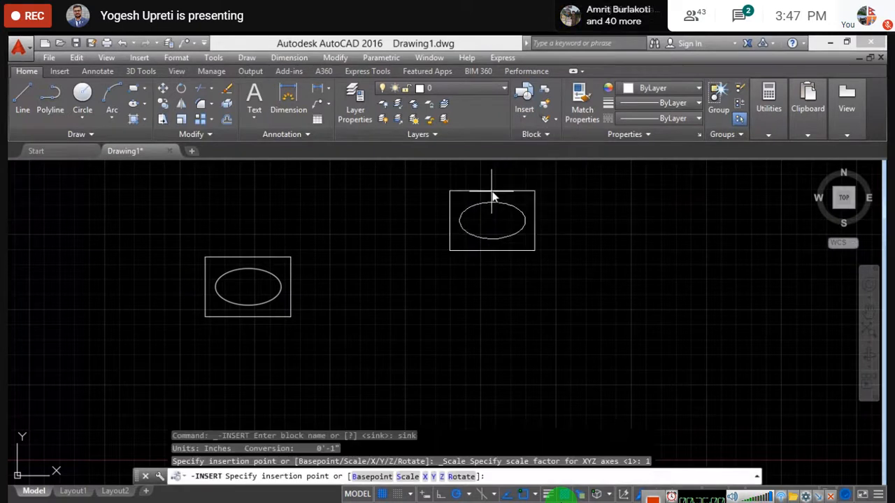
{"action": "right_click", "coordinate": [431, 242]}
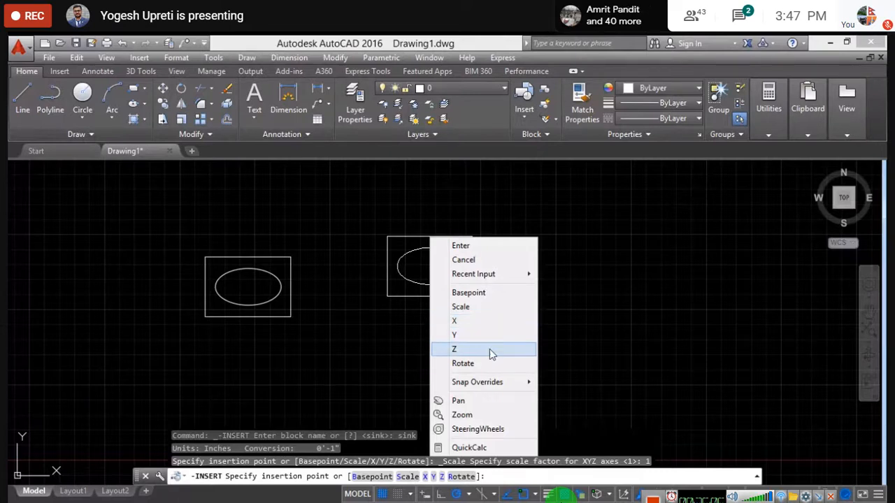
{"action": "left_click", "coordinate": [498, 321]}
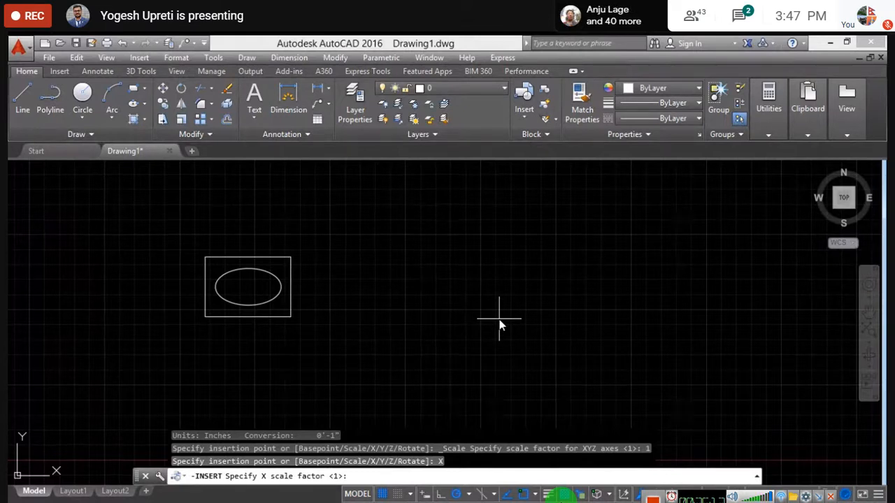
{"action": "type", "text": "2"}
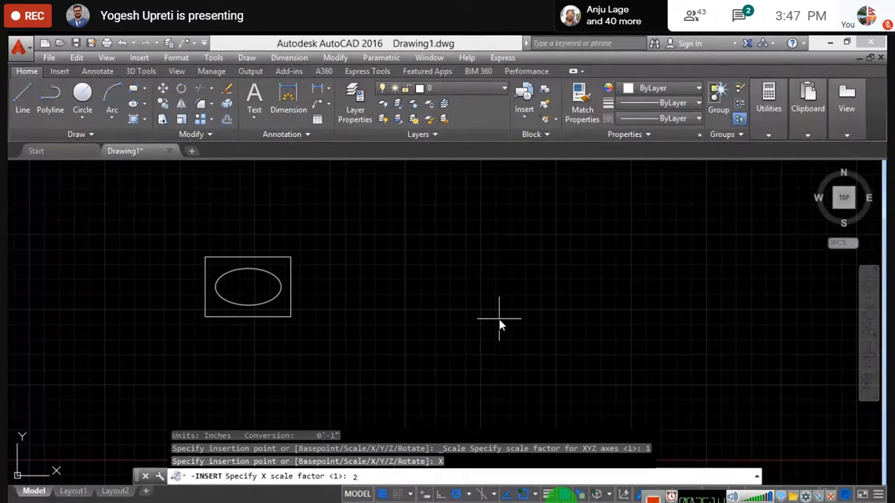
{"action": "key", "text": "Return"}
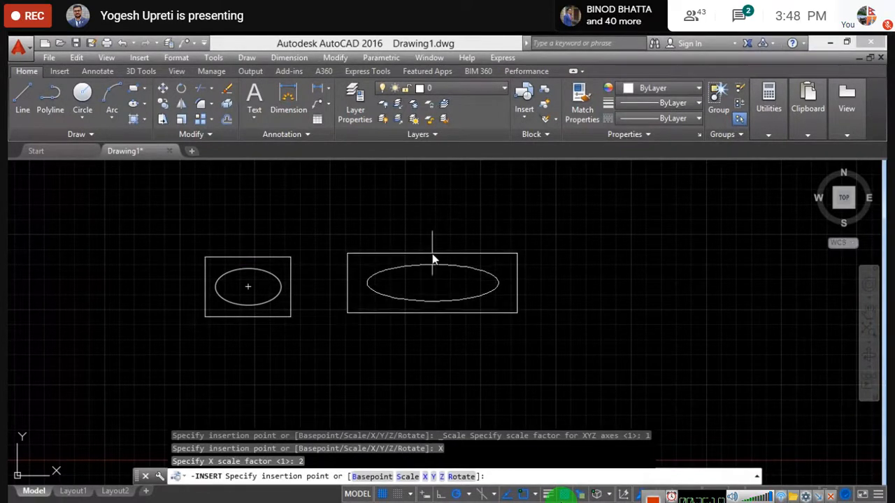
{"action": "left_click", "coordinate": [433, 261]}
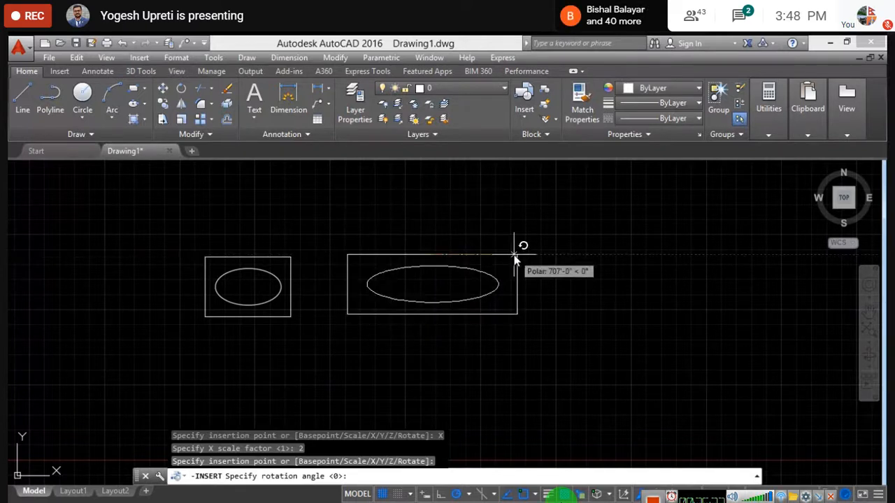
{"action": "type", "text": "0"}
{"action": "key", "text": "Return"}
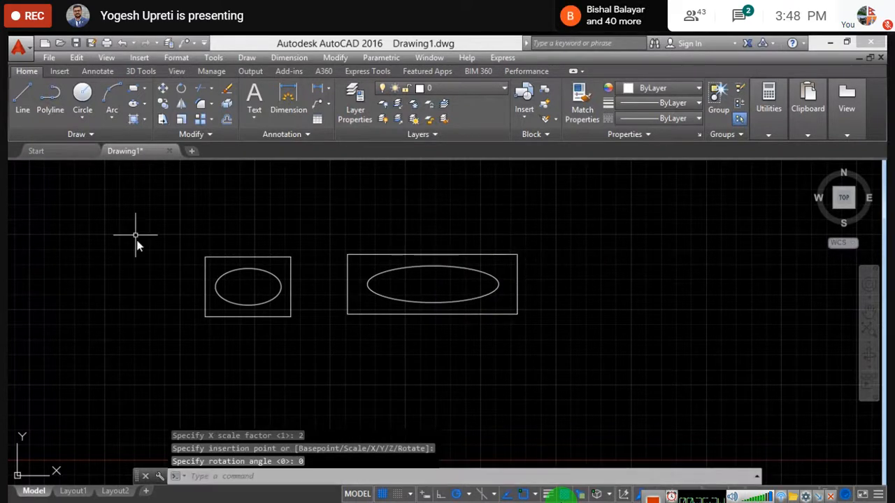
- Delete the widened copy of the sink block, keeping the original sink
{"action": "scroll", "coordinate": [344, 275], "scroll_direction": "up", "scroll_amount": 2}
{"action": "scroll", "coordinate": [344, 274], "scroll_direction": "up", "scroll_amount": 2}
{"action": "scroll", "coordinate": [344, 274], "scroll_direction": "down", "scroll_amount": 2}
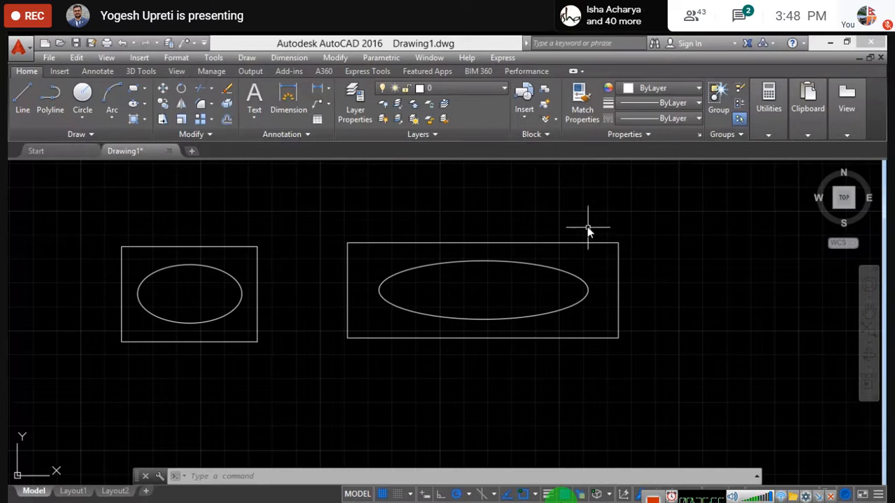
{"action": "scroll", "coordinate": [332, 265], "scroll_direction": "down", "scroll_amount": 3}
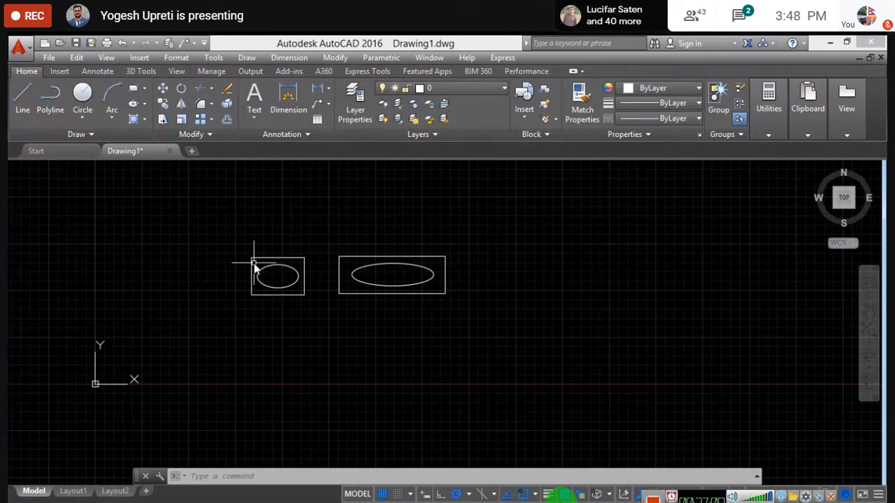
{"action": "scroll", "coordinate": [254, 259], "scroll_direction": "up", "scroll_amount": 4}
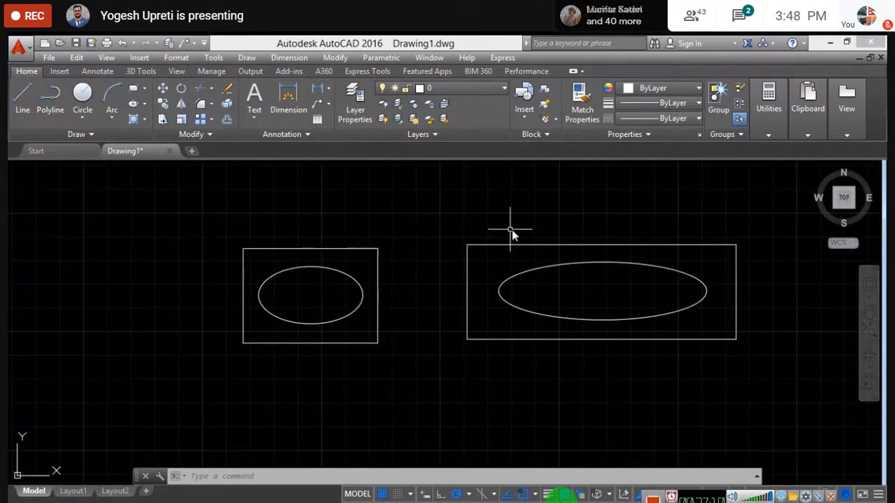
{"action": "left_click", "coordinate": [457, 242]}
{"action": "left_click", "coordinate": [775, 390]}
{"action": "key", "text": "Delete"}
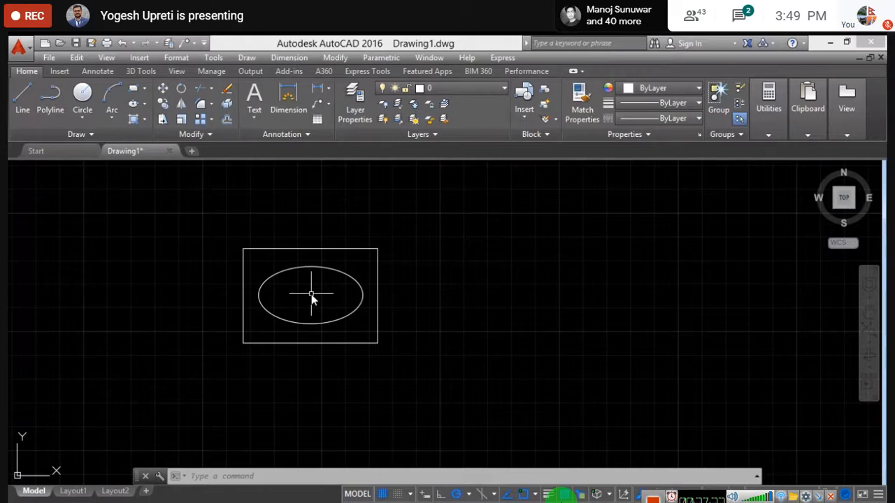
{"action": "scroll", "coordinate": [312, 295], "scroll_direction": "up", "scroll_amount": 3}
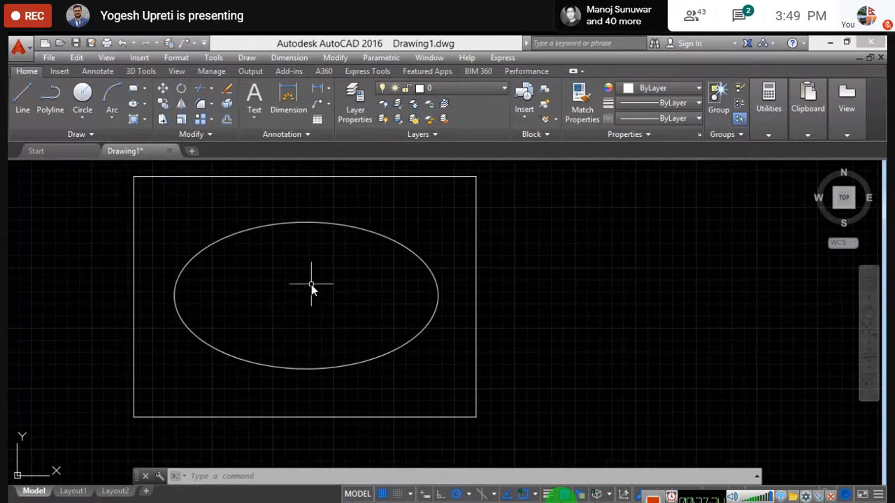
{"action": "middle_click_drag", "start_coordinate": [237, 228], "coordinate": [243, 232]}
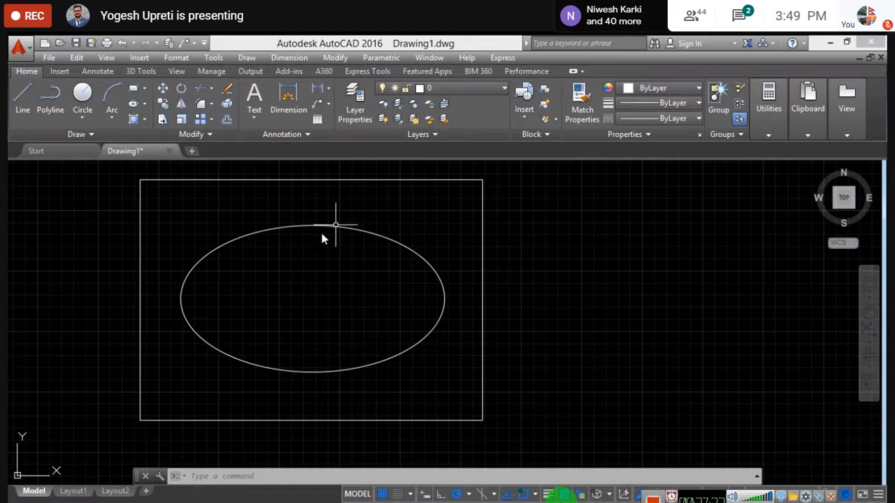
{"action": "key", "text": "Escape"}
{"action": "left_click", "coordinate": [362, 181]}
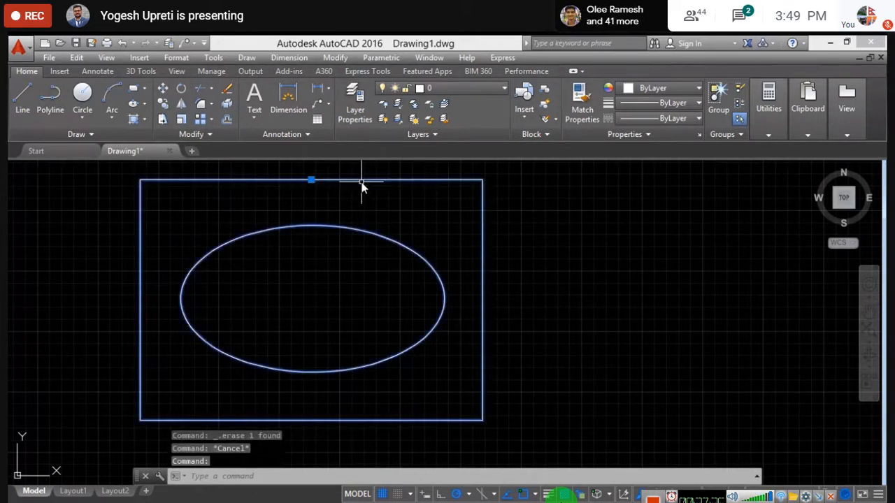
{"action": "left_click", "coordinate": [361, 180]}
{"action": "key", "text": "Escape"}
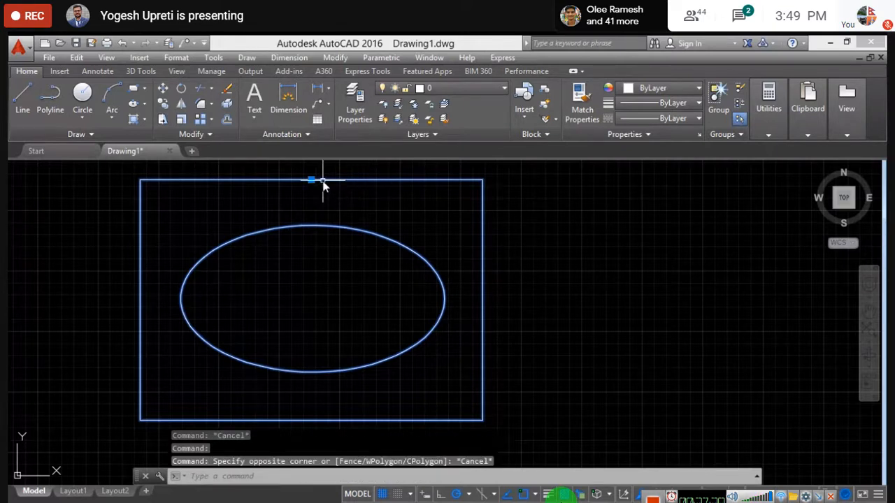
{"action": "double_click", "coordinate": [323, 181]}
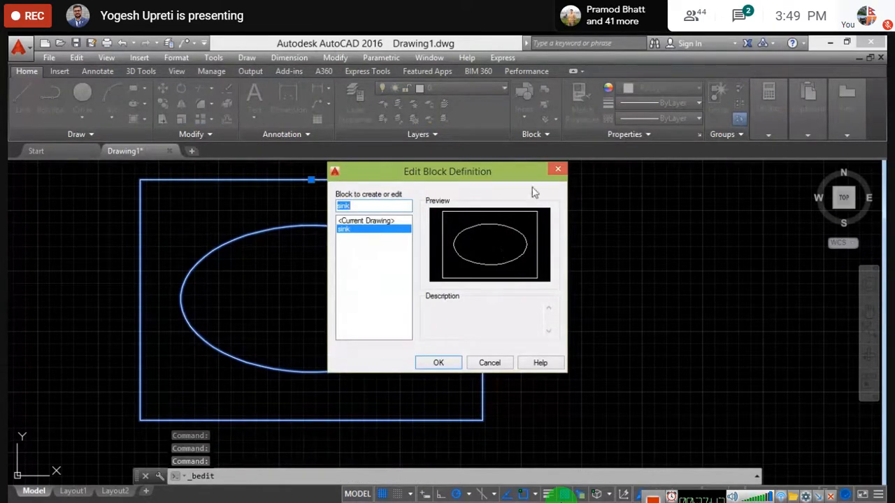
{"action": "left_click", "coordinate": [558, 168]}
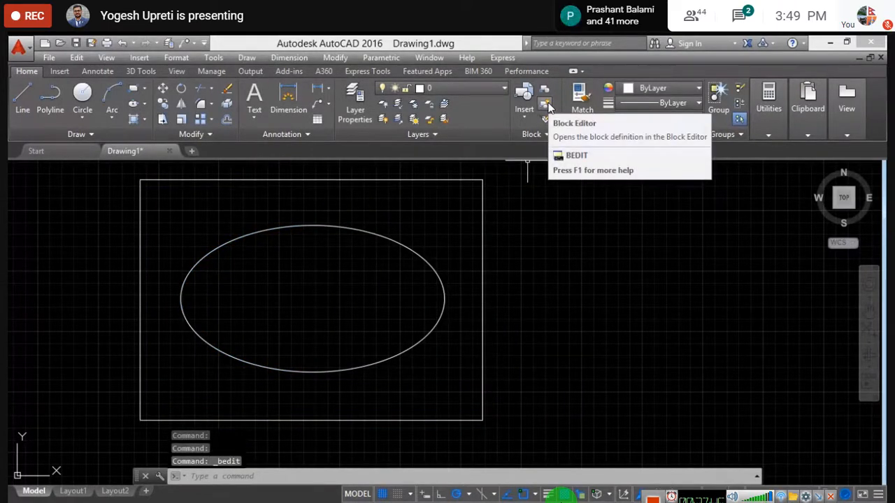
- Open the sink block's definition in the Block Editor and bring up the general drawing and modify tools
{"action": "left_click", "coordinate": [395, 182]}
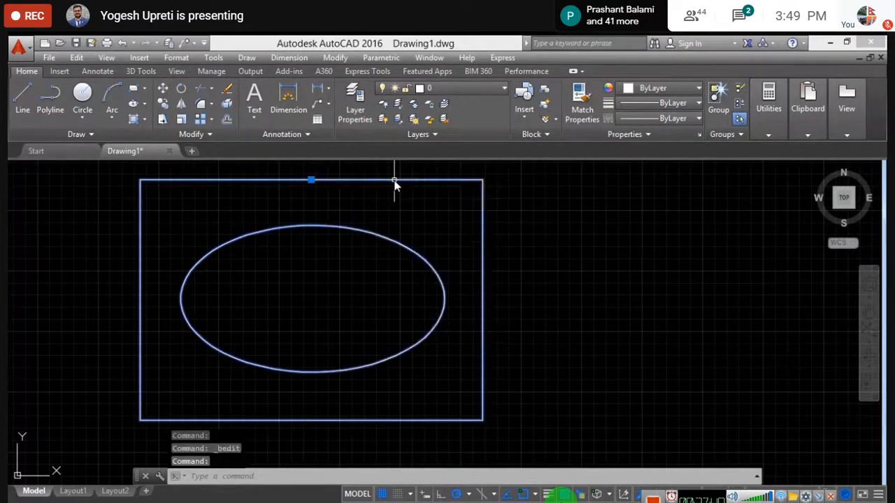
{"action": "double_click", "coordinate": [395, 182]}
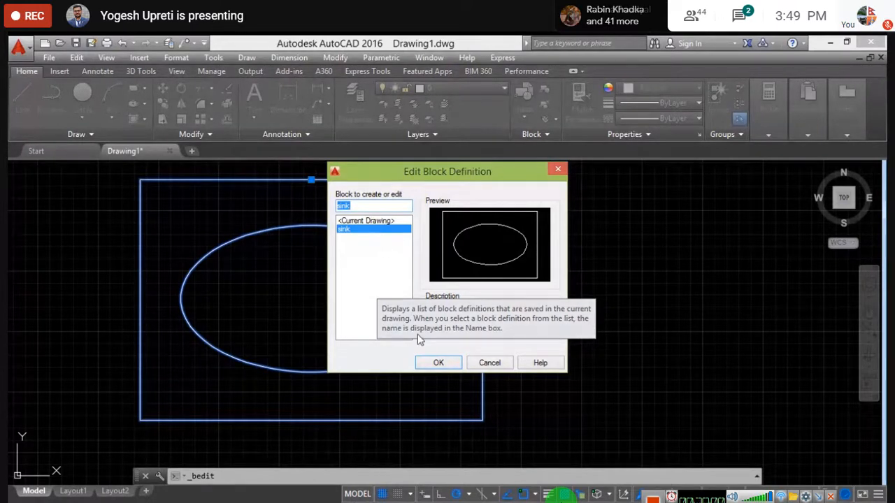
{"action": "left_click", "coordinate": [436, 362]}
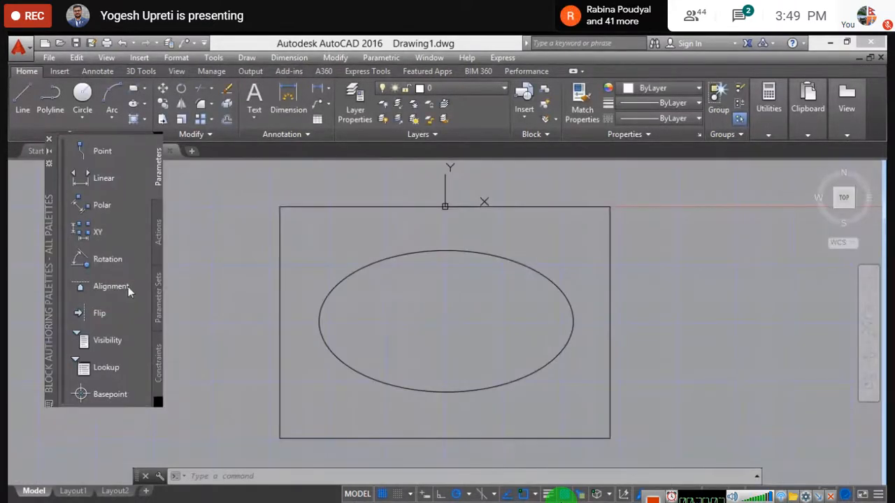
{"action": "left_click", "coordinate": [171, 150]}
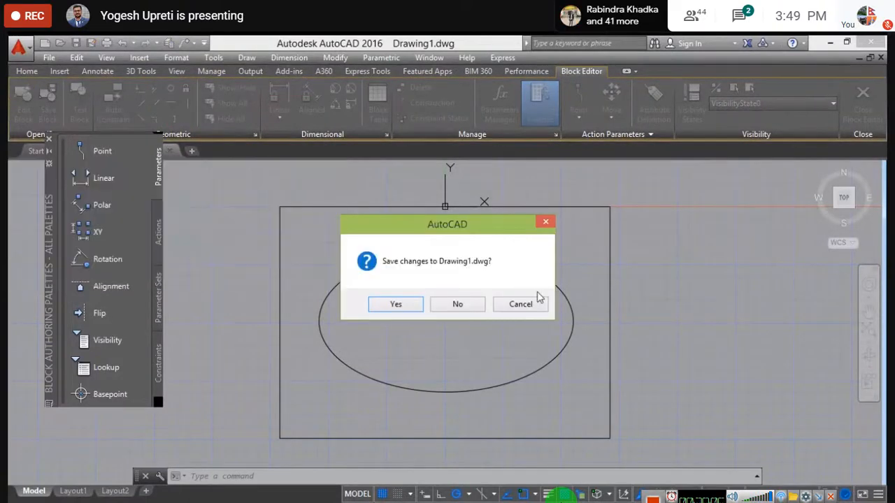
{"action": "left_click", "coordinate": [545, 221]}
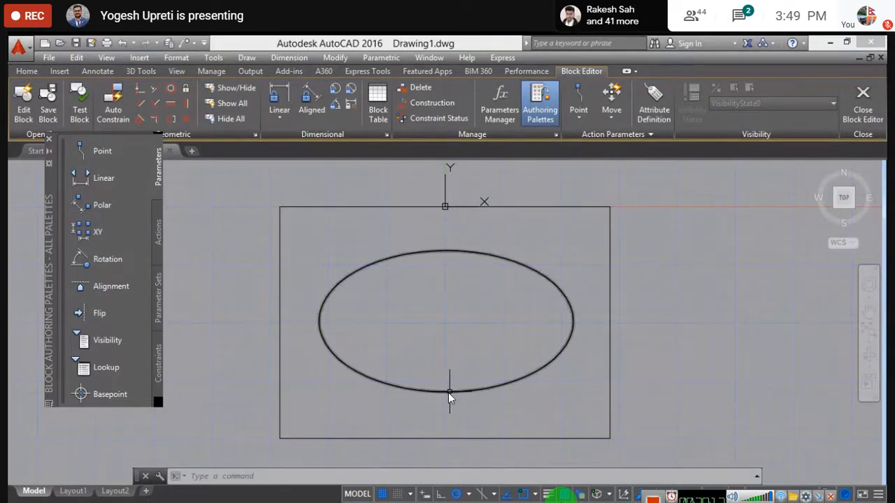
{"action": "left_click", "coordinate": [27, 72]}
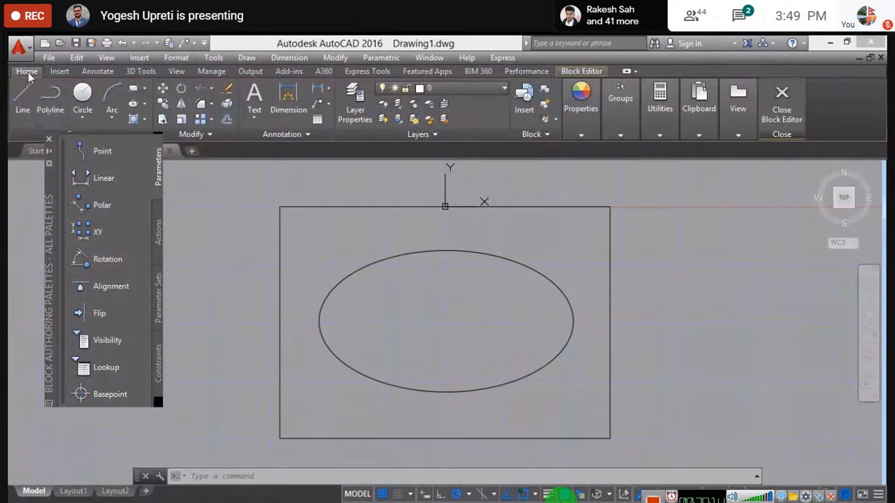
- Draw a small circle at the centre of the sink's ellipse as its drain hole
{"action": "left_click", "coordinate": [83, 117]}
{"action": "left_click", "coordinate": [112, 140]}
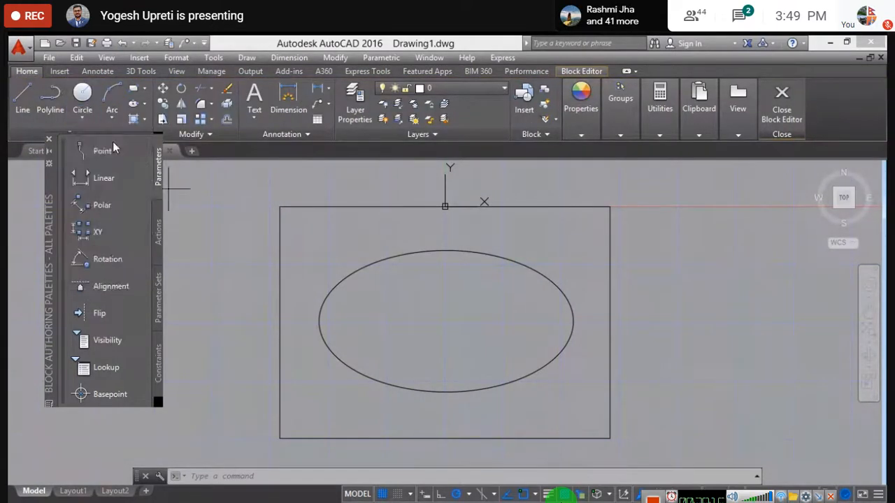
{"action": "left_click", "coordinate": [450, 320]}
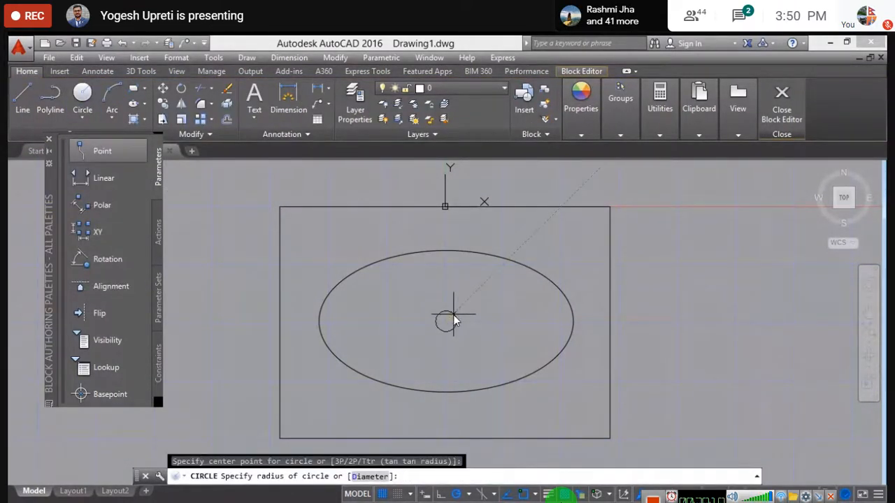
{"action": "left_click", "coordinate": [454, 314]}
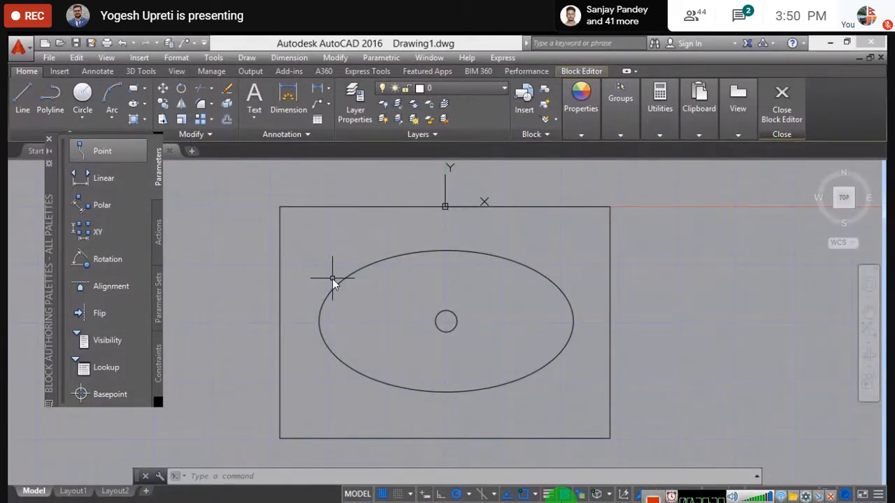
- Save the changes to the sink block definition and close the Block Editor
{"action": "left_click", "coordinate": [781, 98]}
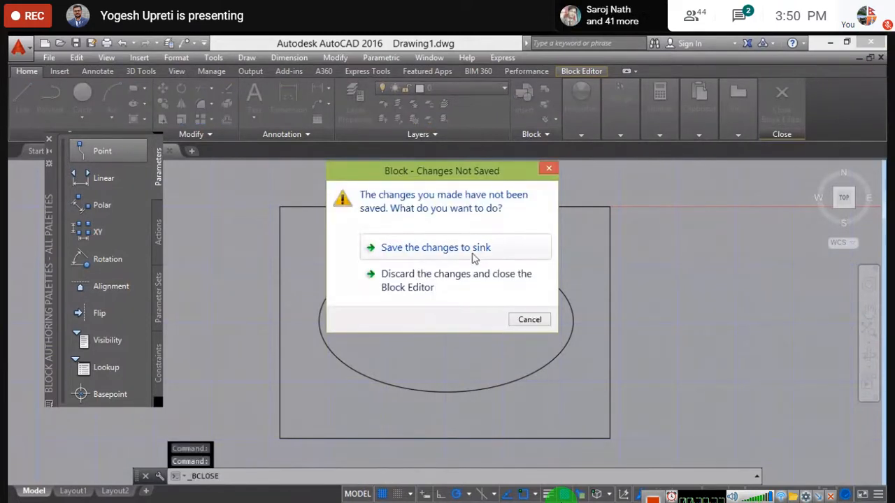
{"action": "left_click", "coordinate": [547, 171]}
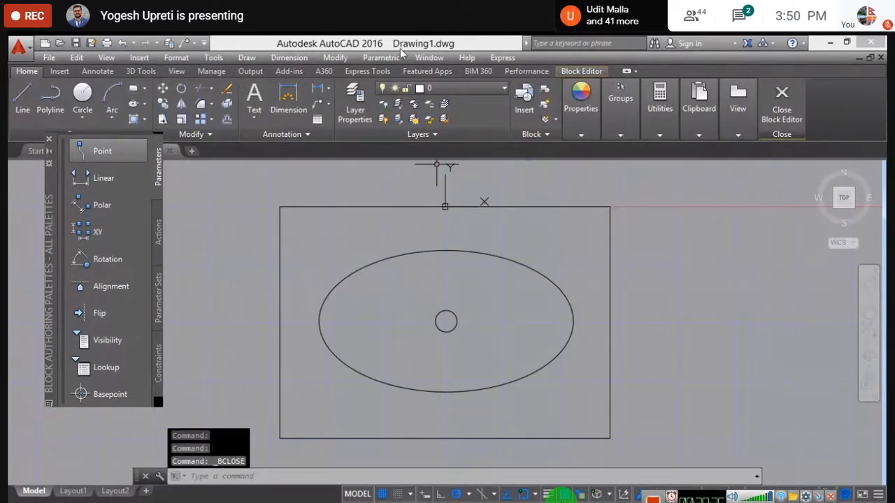
{"action": "left_click", "coordinate": [583, 71]}
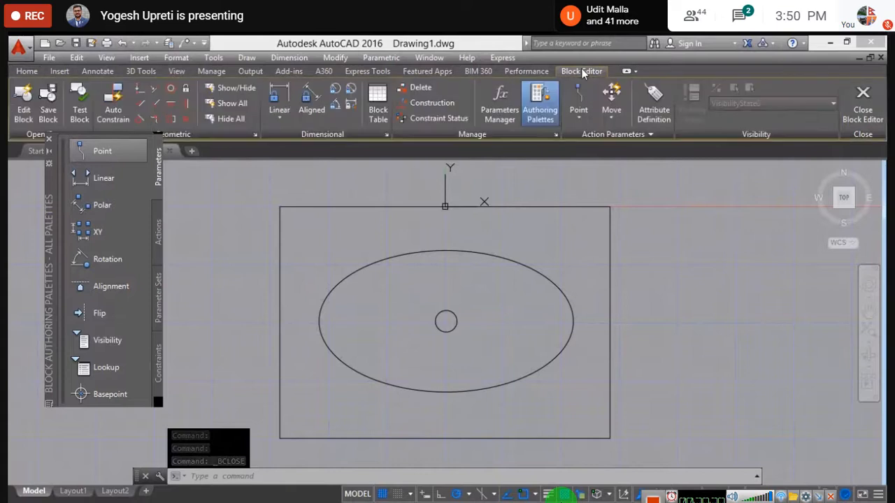
{"action": "left_click", "coordinate": [49, 105]}
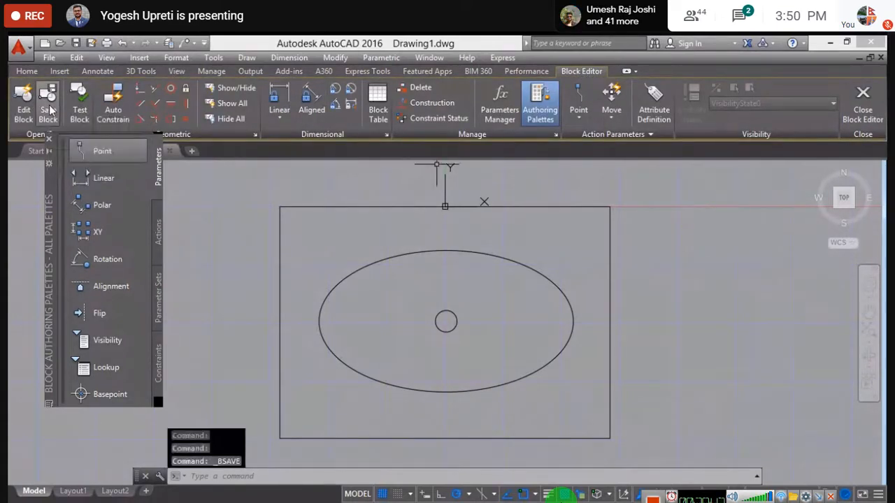
{"action": "left_click", "coordinate": [864, 95]}
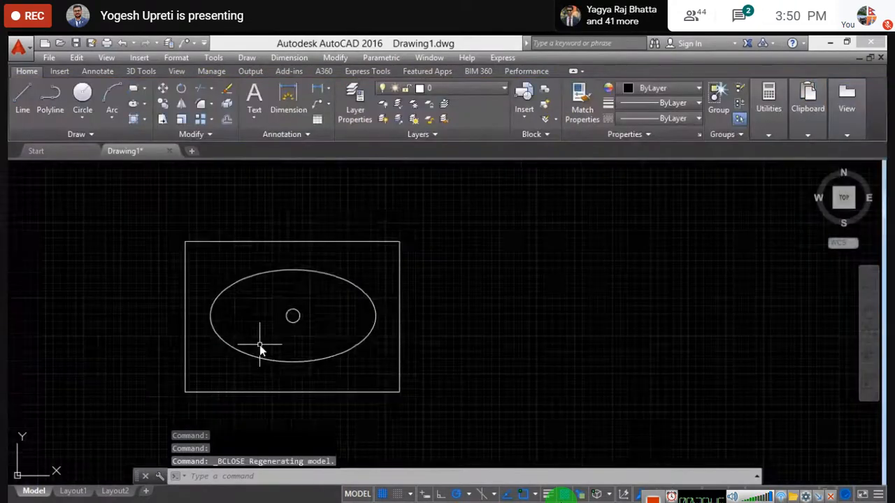
{"action": "scroll", "coordinate": [279, 340], "scroll_direction": "down", "scroll_amount": 2}
{"action": "scroll", "coordinate": [334, 305], "scroll_direction": "up", "scroll_amount": 4}
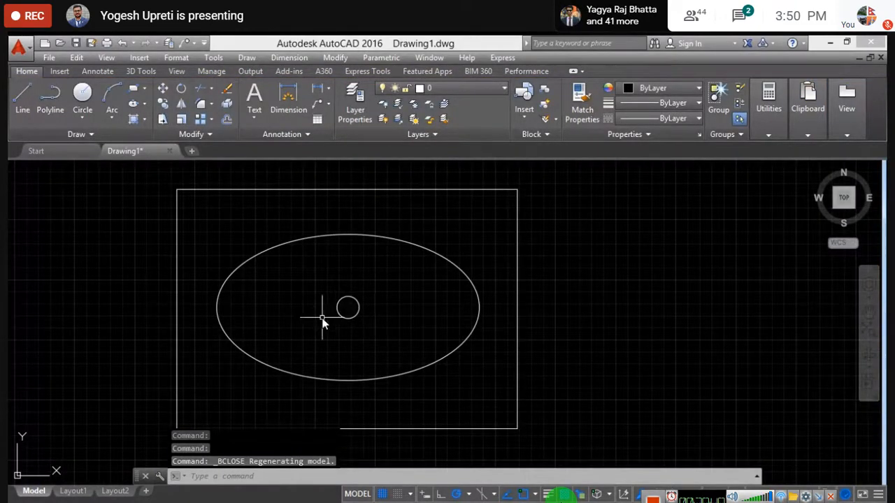
{"action": "scroll", "coordinate": [346, 313], "scroll_direction": "down", "scroll_amount": 4}
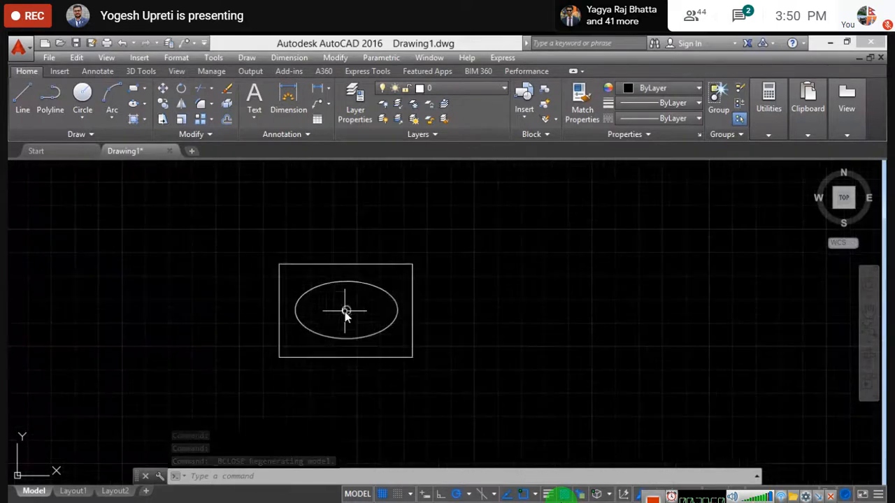
{"action": "middle_click_drag", "start_coordinate": [347, 311], "coordinate": [328, 303]}
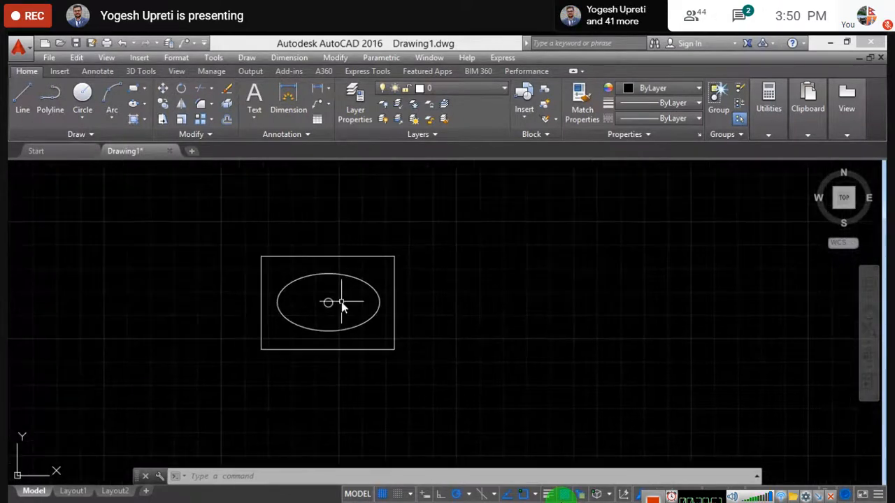
- Delete the sink block from the drawing and quit the program without saving Drawing1.dwg
{"action": "left_click", "coordinate": [222, 229]}
{"action": "left_click", "coordinate": [534, 434]}
{"action": "key", "text": "Delete"}
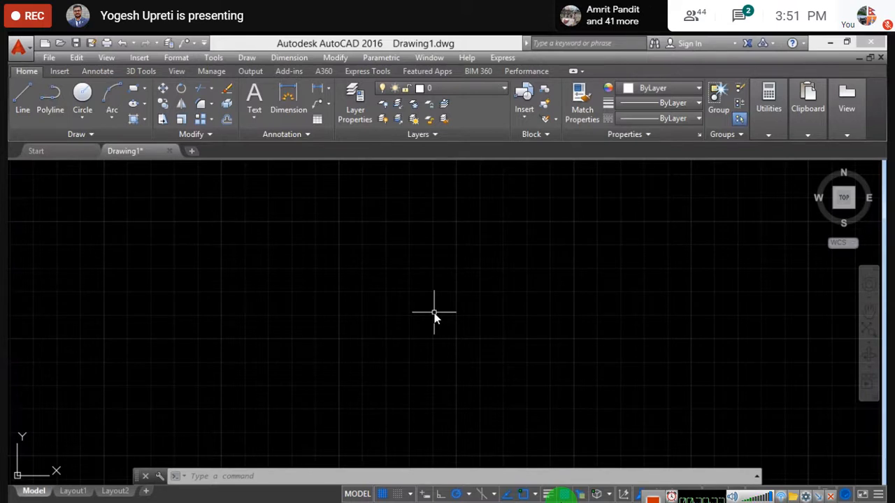
{"action": "left_click", "coordinate": [871, 43]}
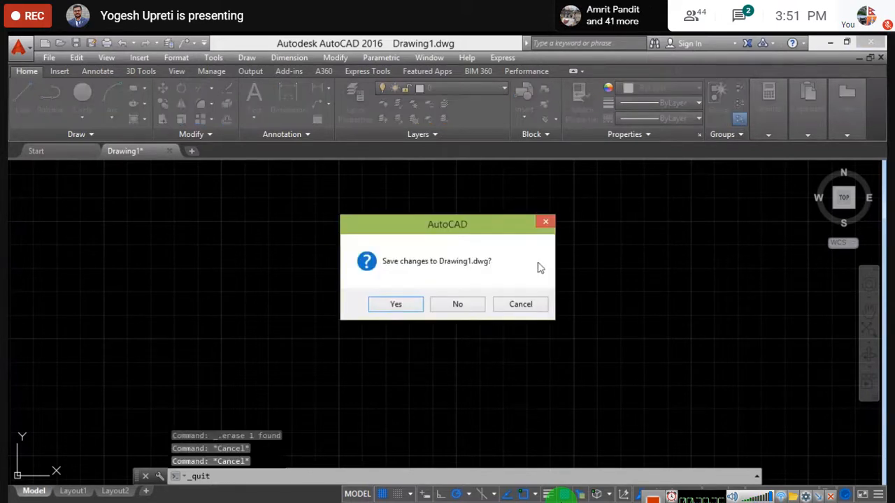
{"action": "left_click", "coordinate": [464, 306]}
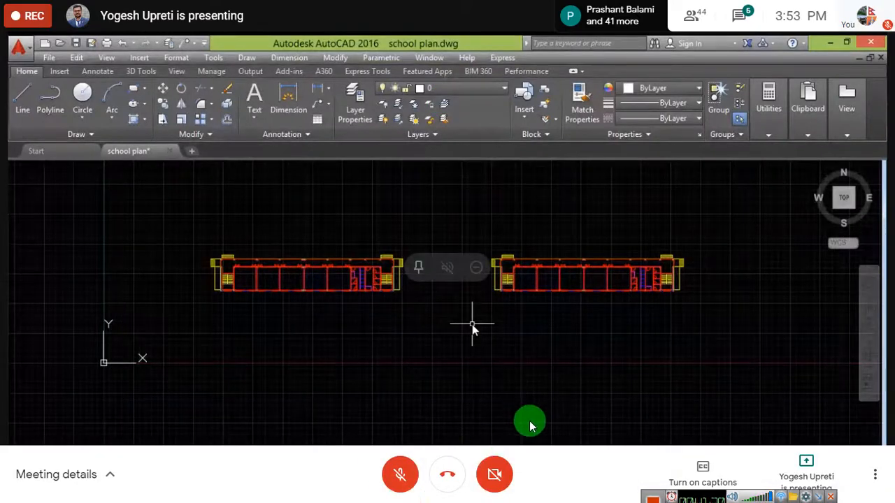
{"action": "left_click", "coordinate": [532, 423]}
{"action": "left_click", "coordinate": [553, 416]}
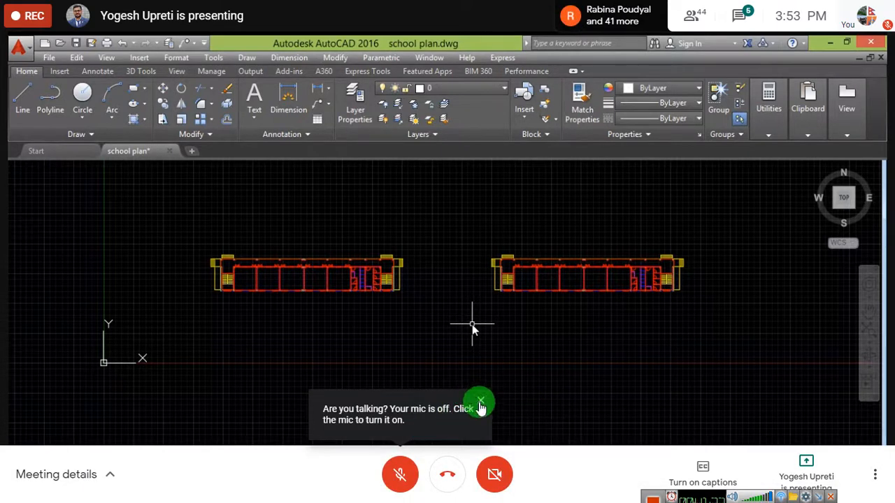
{"action": "left_click", "coordinate": [480, 406]}
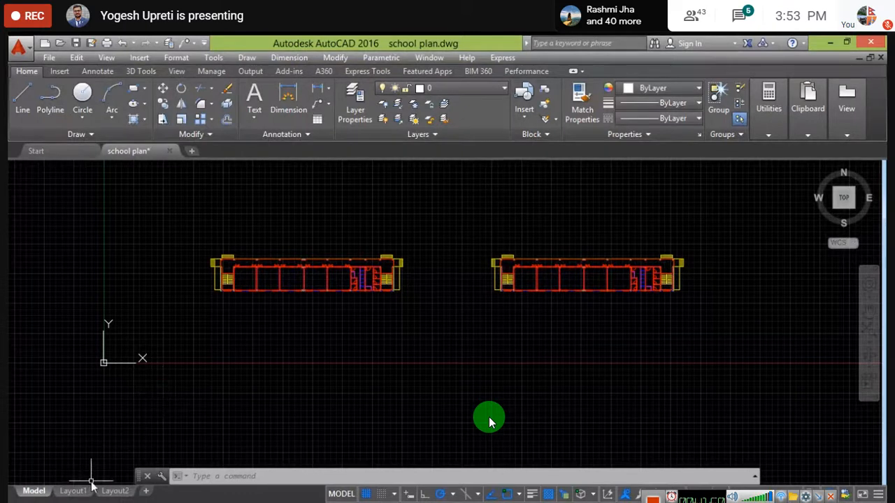
- Turn the display of the layout tabs off and back on, and return to the general drawing tools
{"action": "left_click", "coordinate": [177, 71]}
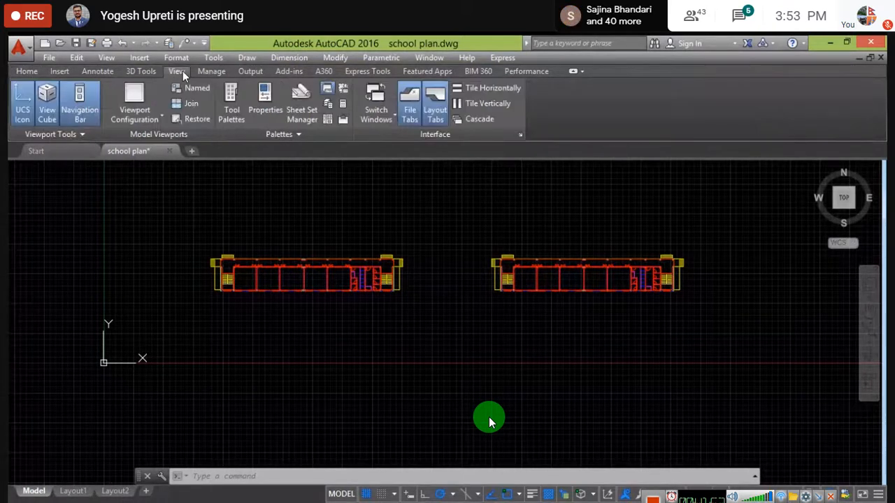
{"action": "left_click", "coordinate": [441, 111]}
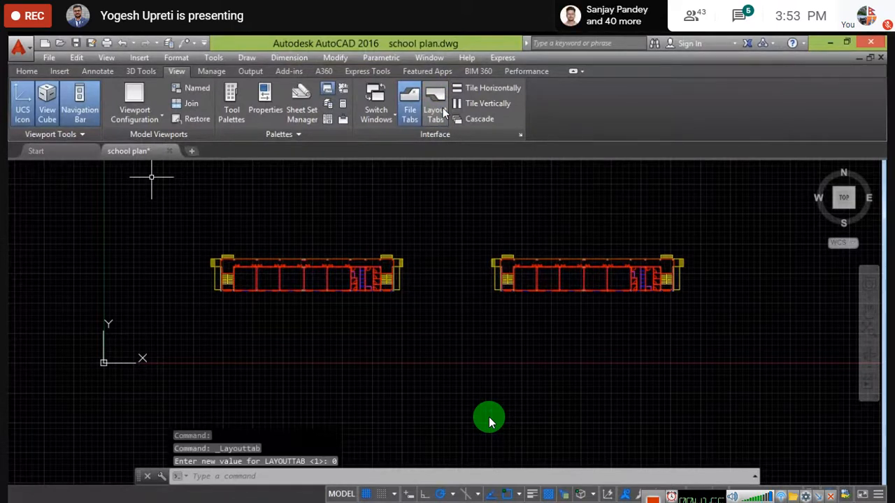
{"action": "left_click", "coordinate": [442, 110]}
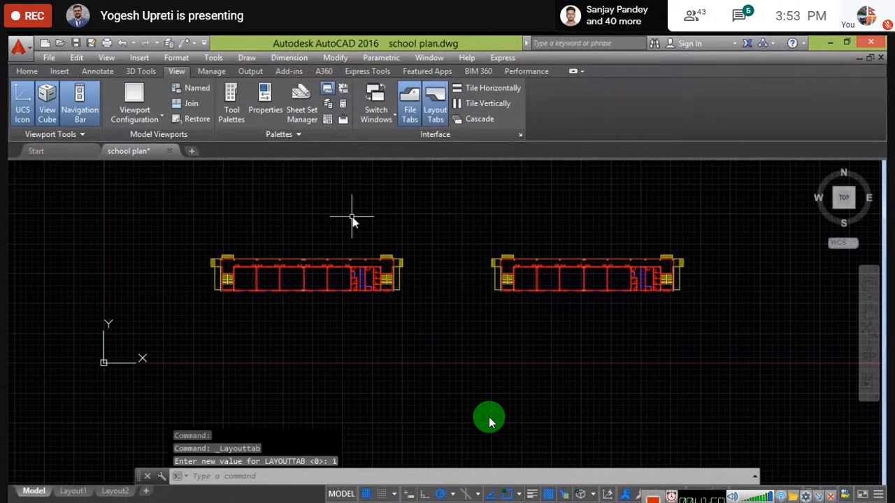
{"action": "left_click", "coordinate": [165, 219]}
{"action": "left_click", "coordinate": [28, 71]}
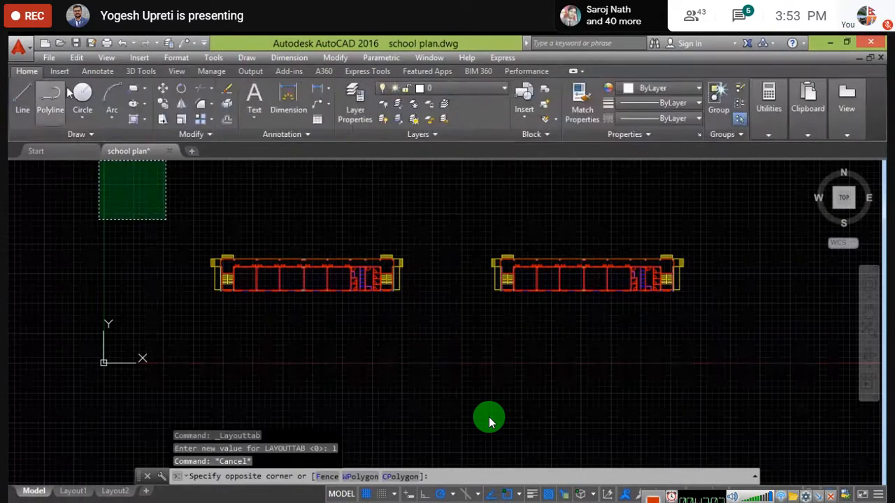
- View the school plan in model space, and open the Layout1 and Layout2 sheets in turn
{"action": "scroll", "coordinate": [275, 297], "scroll_direction": "up", "scroll_amount": 3}
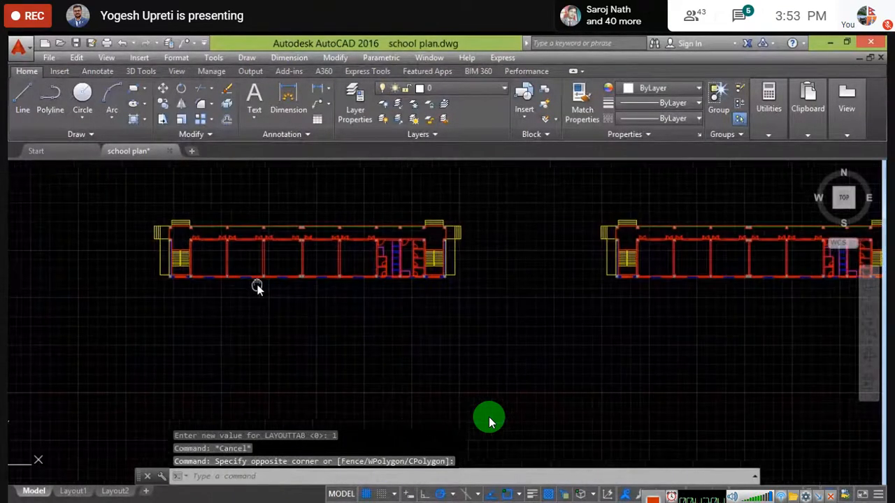
{"action": "scroll", "coordinate": [256, 287], "scroll_direction": "down", "scroll_amount": 3}
{"action": "middle_click_drag", "start_coordinate": [266, 290], "coordinate": [247, 299]}
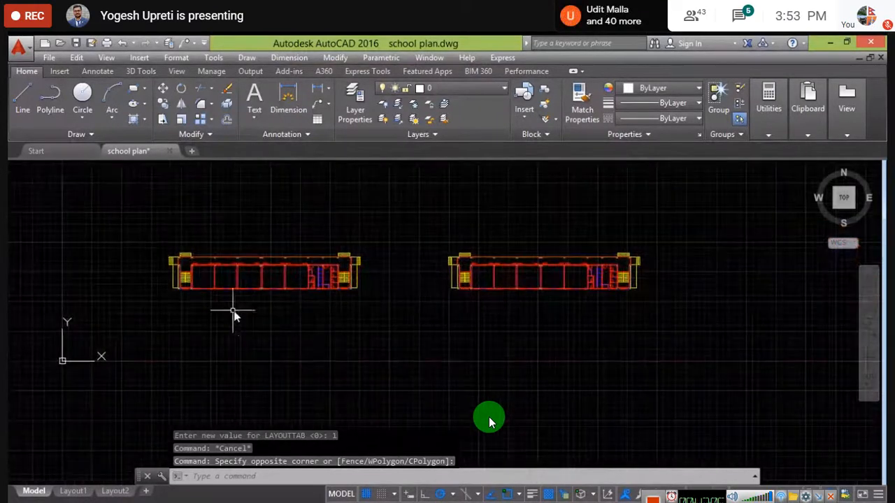
{"action": "left_click", "coordinate": [82, 492]}
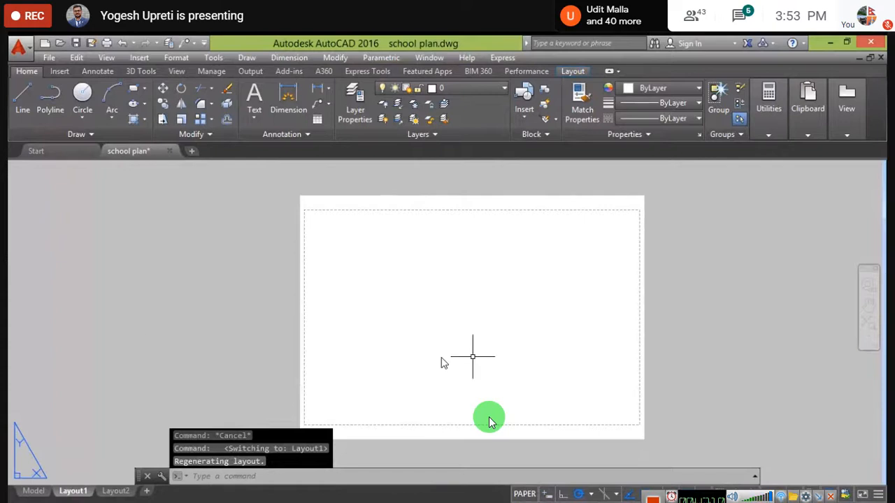
{"action": "left_click", "coordinate": [129, 491]}
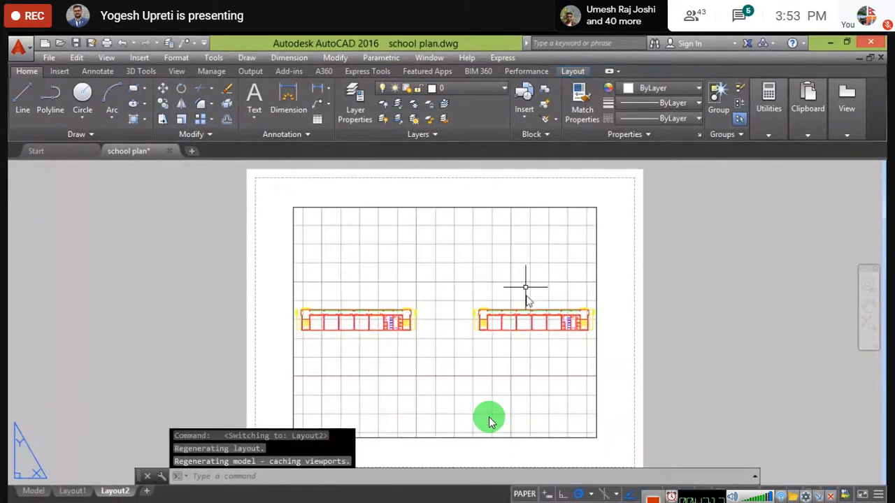
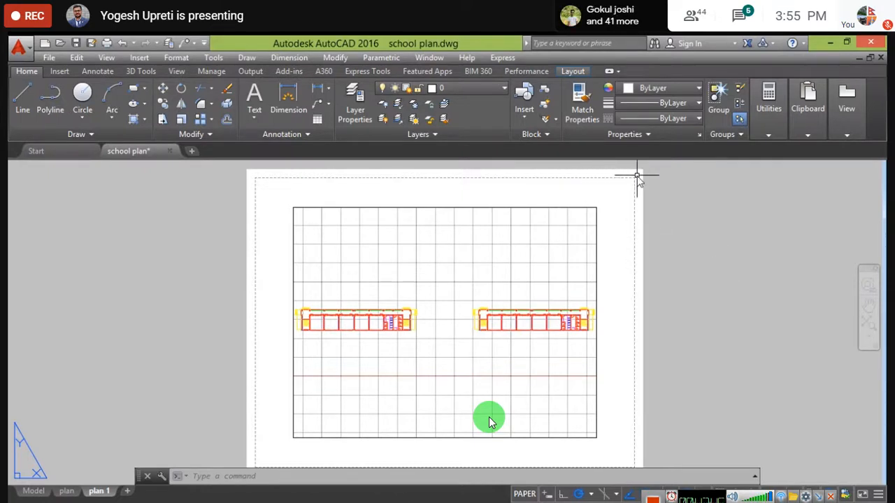
- Examine the plan 1 layout's paper edge, dashed printable-area boundary and viewport frame around the school plans
{"action": "scroll", "coordinate": [462, 166], "scroll_direction": "up", "scroll_amount": 5}
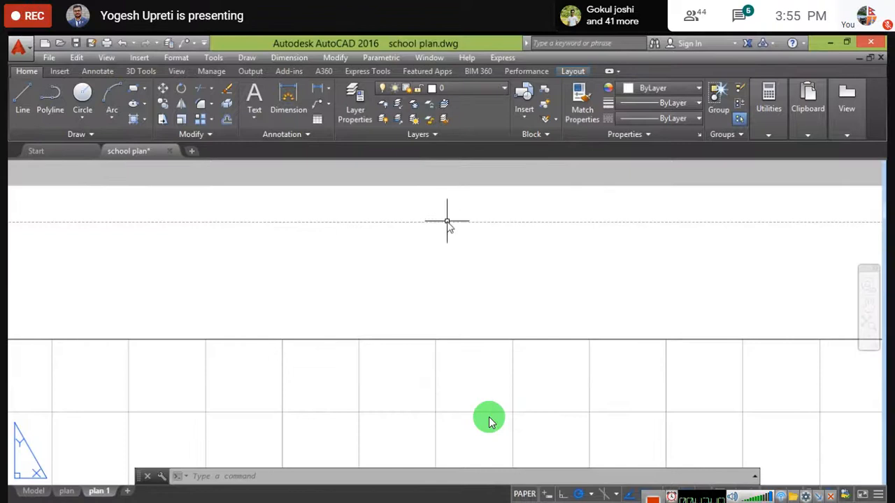
{"action": "scroll", "coordinate": [447, 221], "scroll_direction": "down", "scroll_amount": 4}
{"action": "scroll", "coordinate": [150, 237], "scroll_direction": "down", "scroll_amount": 3}
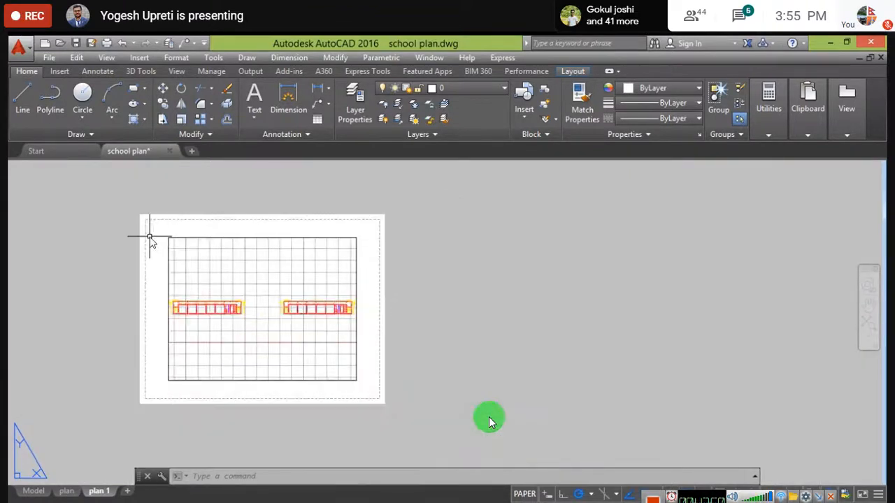
{"action": "middle_click_drag", "start_coordinate": [274, 226], "coordinate": [380, 226]}
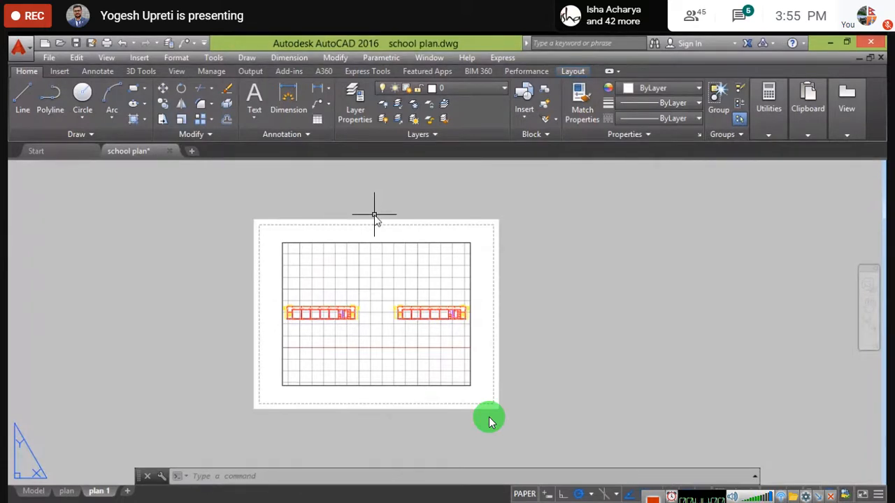
{"action": "scroll", "coordinate": [384, 216], "scroll_direction": "up", "scroll_amount": 4}
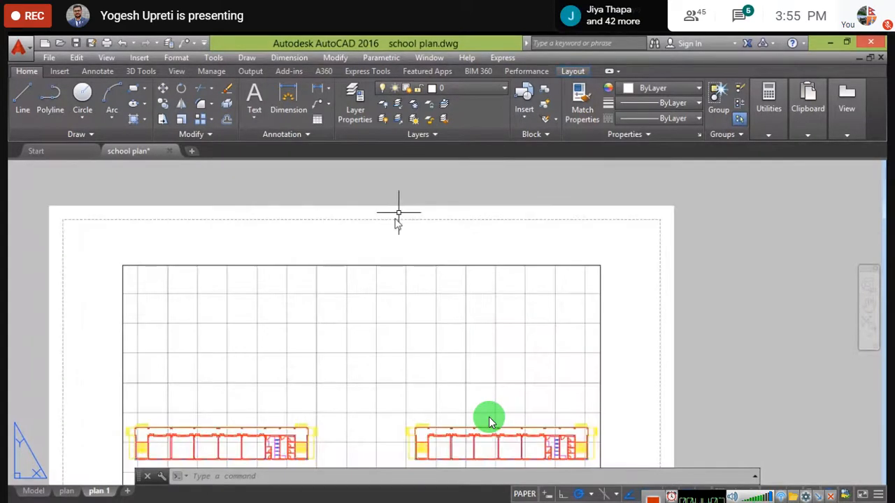
{"action": "scroll", "coordinate": [413, 218], "scroll_direction": "down", "scroll_amount": 2}
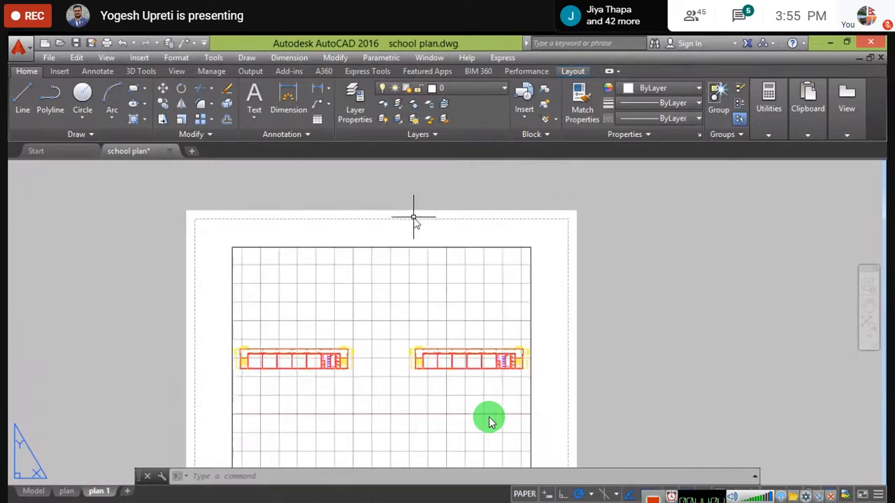
{"action": "scroll", "coordinate": [413, 218], "scroll_direction": "down", "scroll_amount": 2}
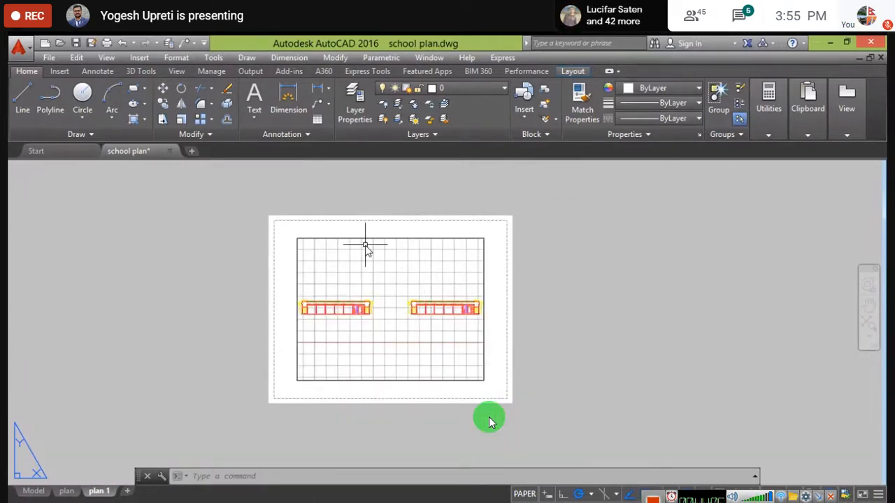
{"action": "scroll", "coordinate": [365, 245], "scroll_direction": "up", "scroll_amount": 2}
{"action": "middle_click_drag", "start_coordinate": [373, 222], "coordinate": [380, 200]}
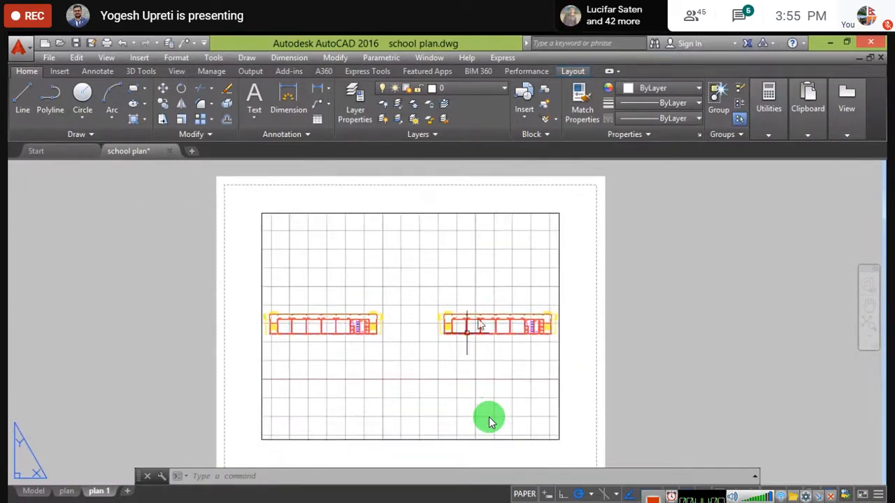
{"action": "scroll", "coordinate": [371, 346], "scroll_direction": "down", "scroll_amount": 4}
{"action": "scroll", "coordinate": [343, 325], "scroll_direction": "up", "scroll_amount": 2}
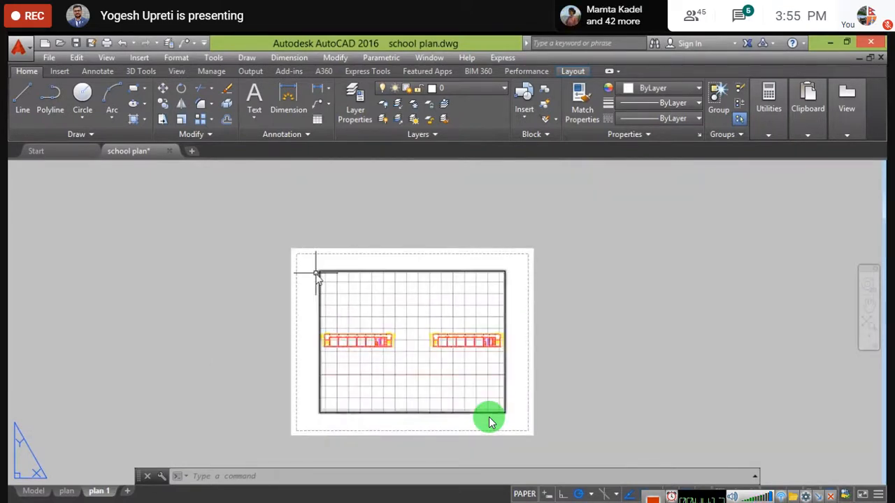
{"action": "scroll", "coordinate": [316, 274], "scroll_direction": "up", "scroll_amount": 3}
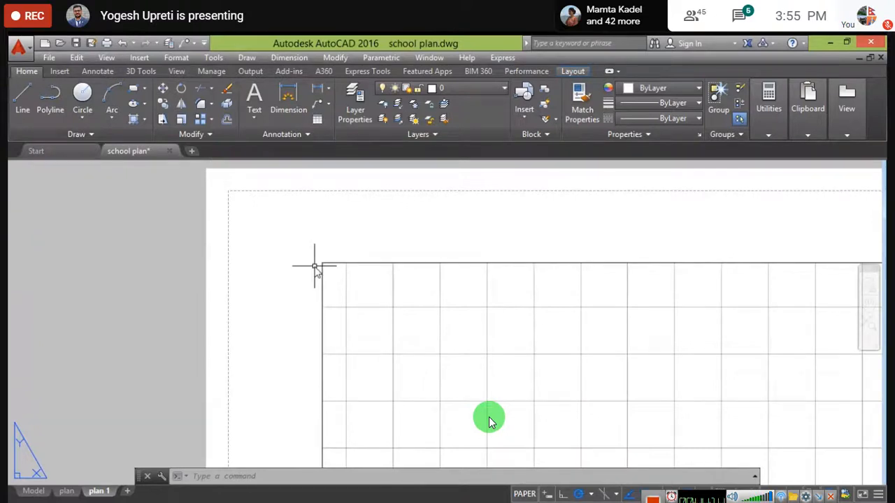
{"action": "scroll", "coordinate": [314, 266], "scroll_direction": "down", "scroll_amount": 3}
{"action": "scroll", "coordinate": [342, 263], "scroll_direction": "up", "scroll_amount": 1}
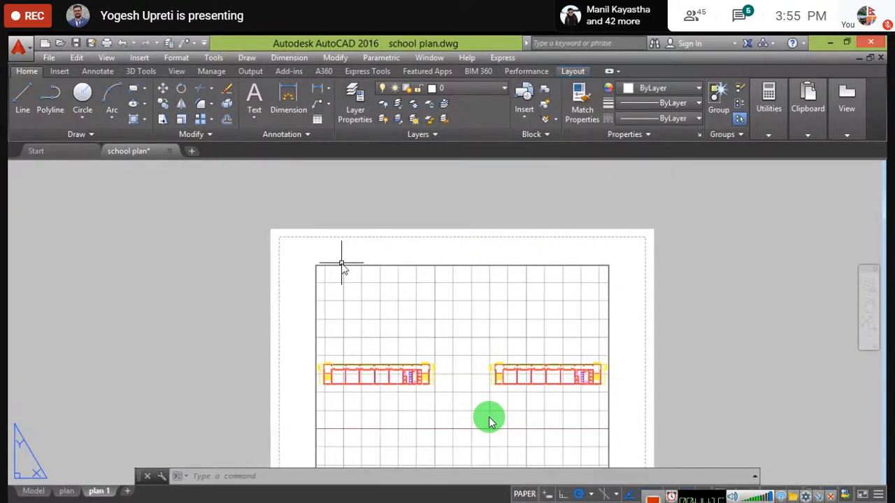
- Activate model space inside the viewport on the plan 1 layout
{"action": "middle_click_drag", "start_coordinate": [356, 350], "coordinate": [337, 298]}
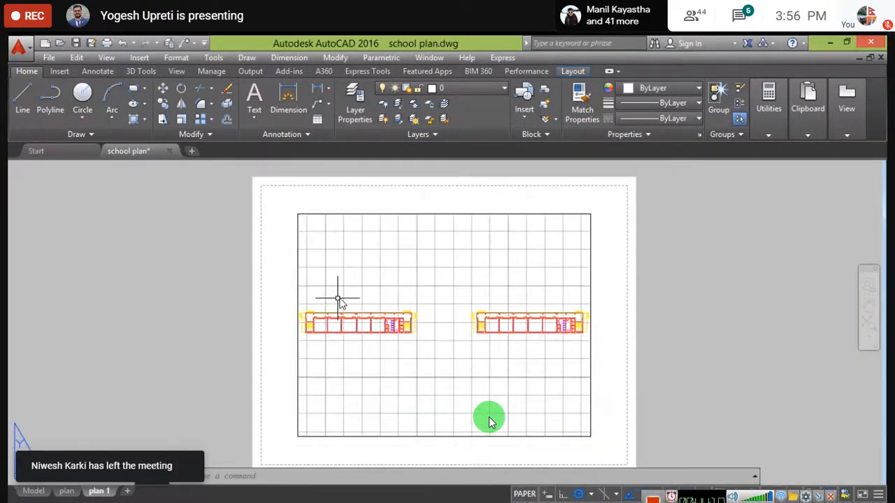
{"action": "scroll", "coordinate": [338, 298], "scroll_direction": "down", "scroll_amount": 2}
{"action": "double_click", "coordinate": [341, 275]}
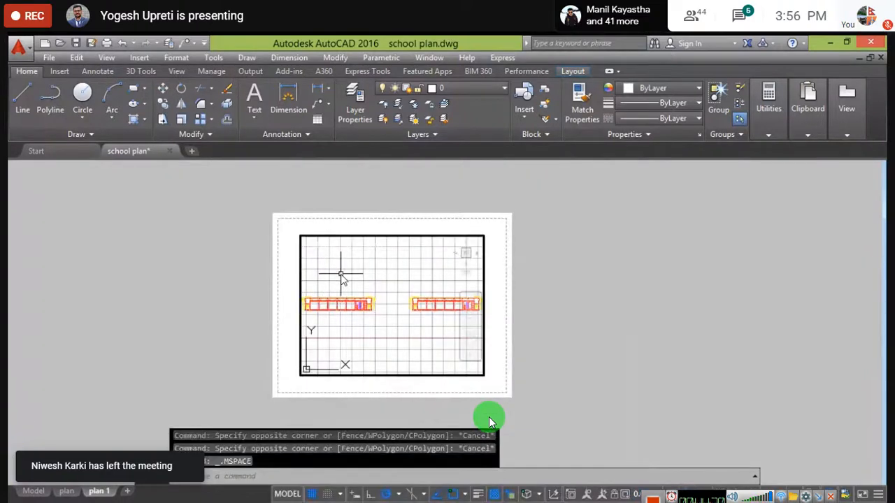
- View model space and the plan layout in turn, and return to the plan 1 layout
{"action": "left_click", "coordinate": [33, 491]}
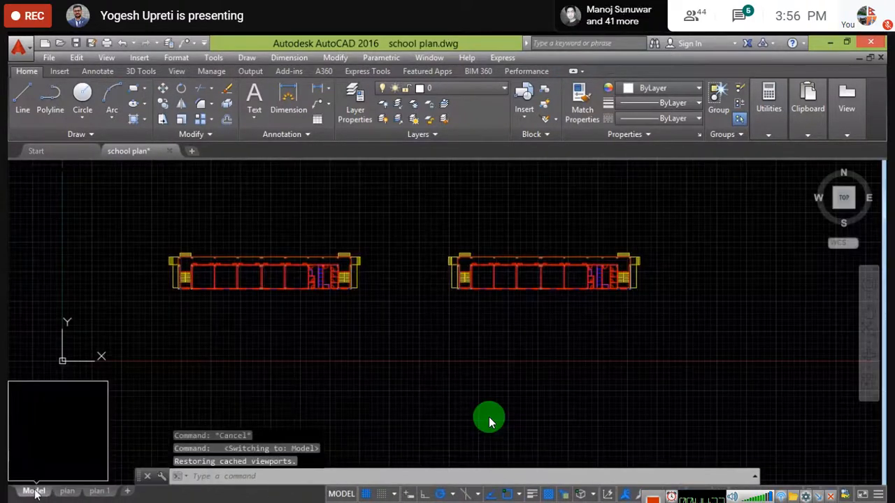
{"action": "left_click", "coordinate": [73, 492]}
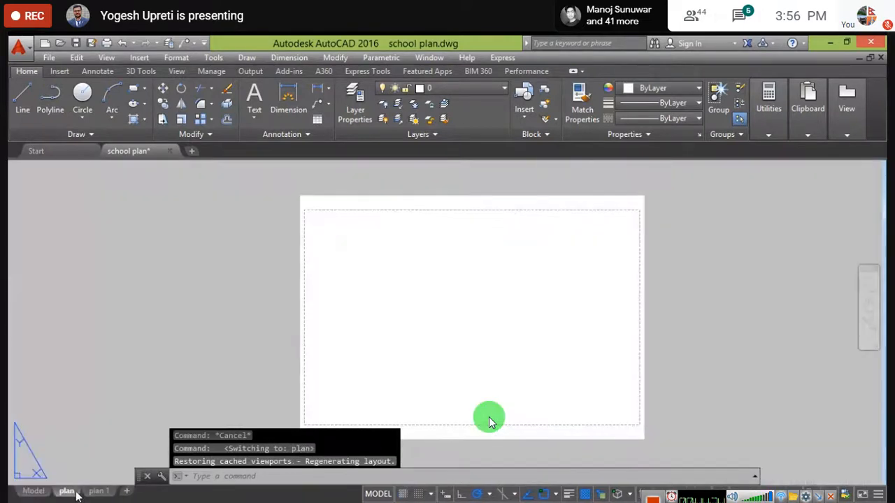
{"action": "left_click", "coordinate": [98, 491]}
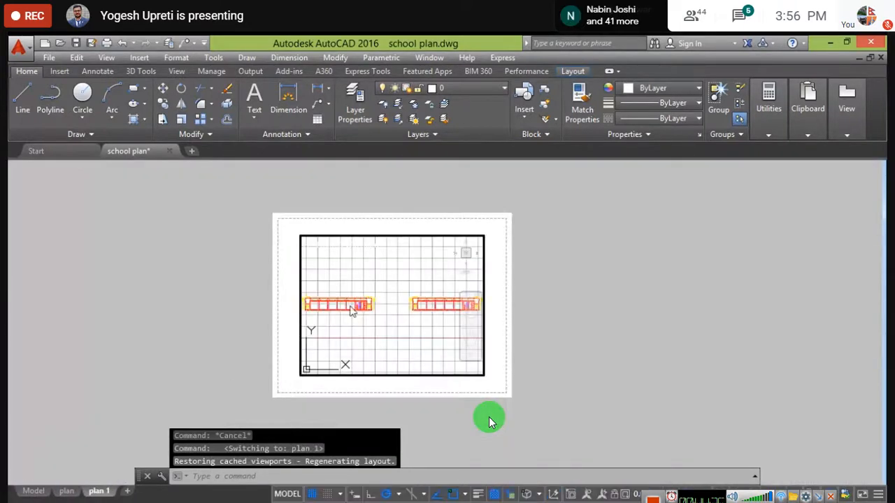
- Return to paper space on the plan 1 layout and examine the whole sheet with its viewport
{"action": "left_click", "coordinate": [373, 287]}
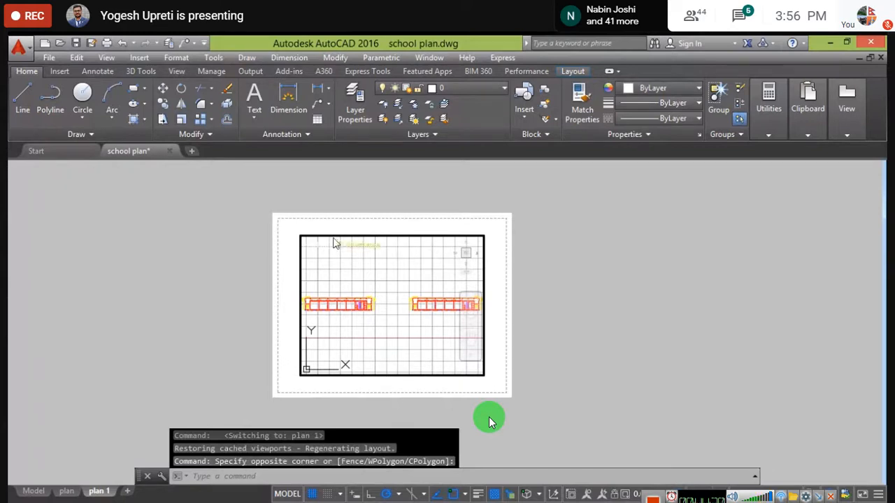
{"action": "double_click", "coordinate": [247, 219]}
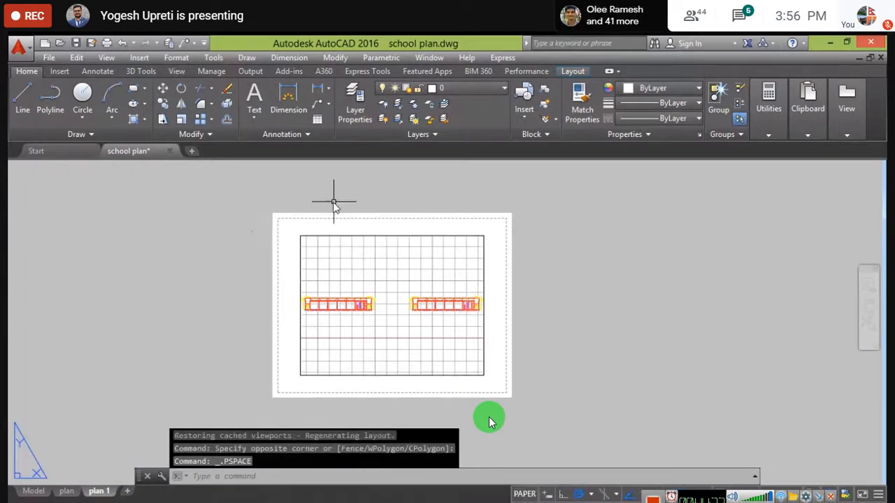
{"action": "scroll", "coordinate": [329, 214], "scroll_direction": "down", "scroll_amount": 3}
{"action": "scroll", "coordinate": [330, 215], "scroll_direction": "up", "scroll_amount": 4}
{"action": "scroll", "coordinate": [329, 216], "scroll_direction": "down", "scroll_amount": 2}
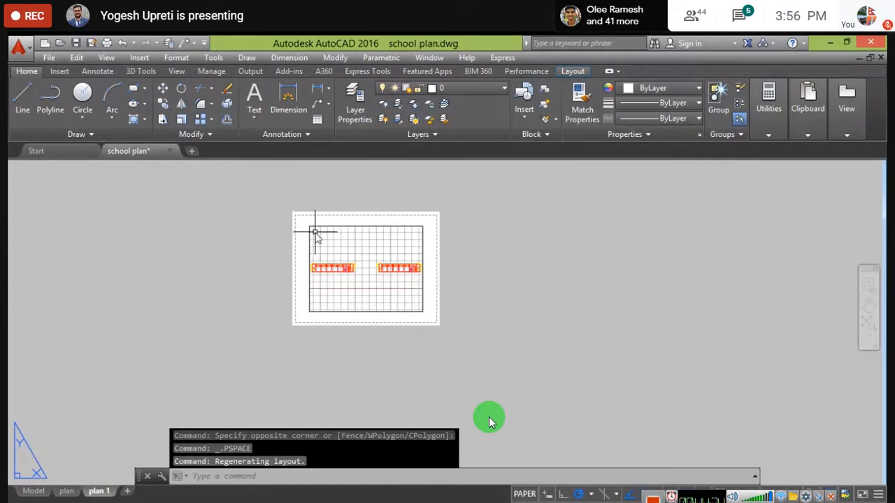
{"action": "scroll", "coordinate": [310, 226], "scroll_direction": "up", "scroll_amount": 5}
{"action": "scroll", "coordinate": [670, 219], "scroll_direction": "down", "scroll_amount": 3}
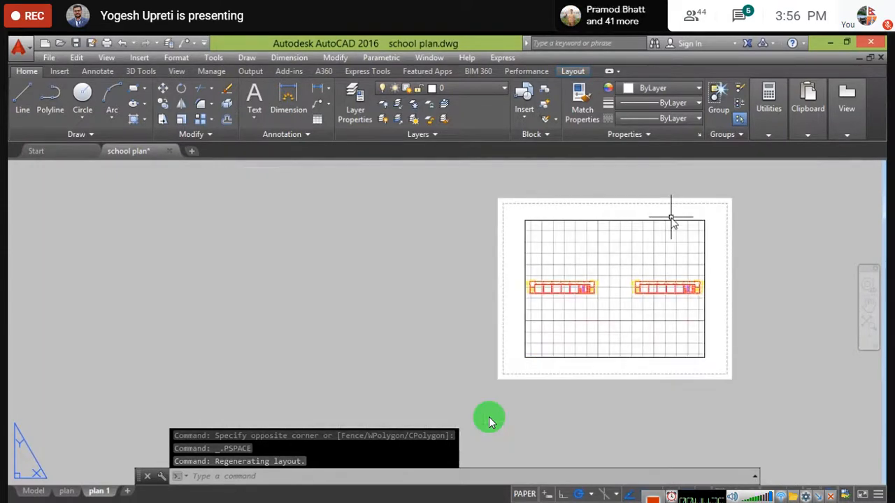
- Activate the plan 1 viewport, enlarge the first school plan inside it, and return to paper space
{"action": "double_click", "coordinate": [636, 253]}
{"action": "middle_click_drag", "start_coordinate": [635, 256], "coordinate": [676, 251]}
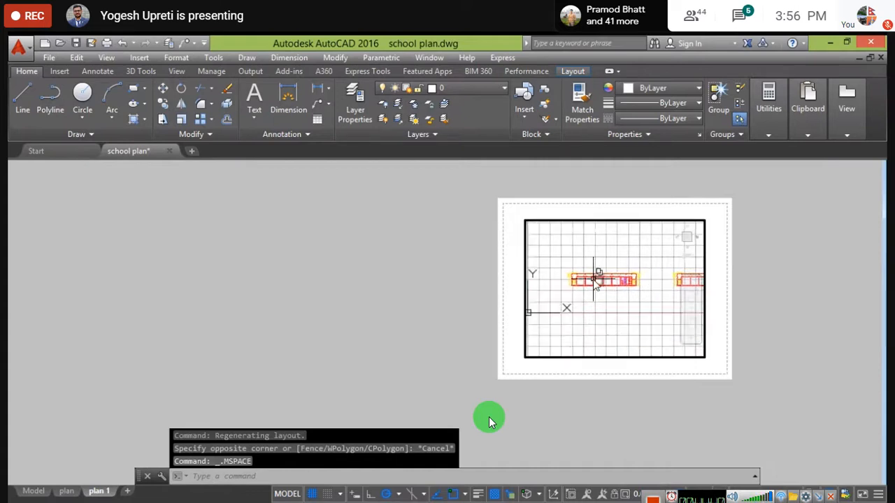
{"action": "scroll", "coordinate": [593, 279], "scroll_direction": "up", "scroll_amount": 4}
{"action": "scroll", "coordinate": [593, 278], "scroll_direction": "down", "scroll_amount": 2}
{"action": "scroll", "coordinate": [593, 279], "scroll_direction": "up", "scroll_amount": 2}
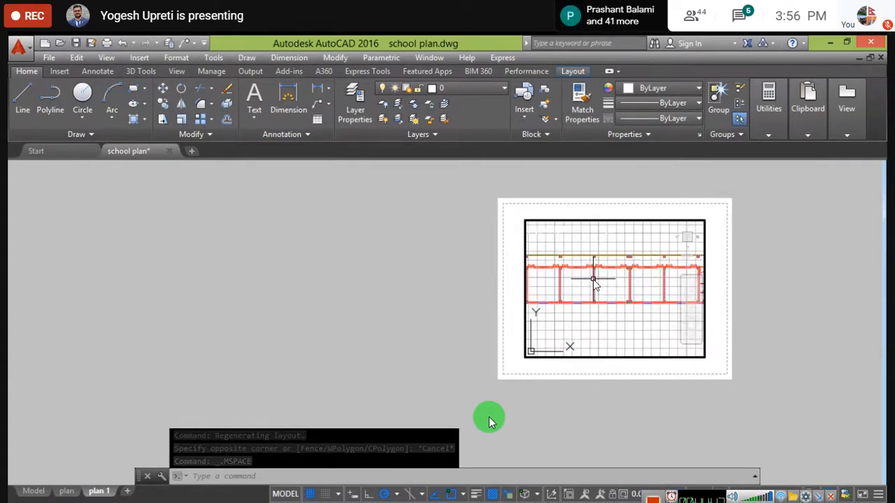
{"action": "middle_click_drag", "start_coordinate": [834, 262], "coordinate": [834, 256]}
{"action": "double_click", "coordinate": [424, 248]}
{"action": "middle_click_drag", "start_coordinate": [424, 245], "coordinate": [189, 270]}
{"action": "scroll", "coordinate": [318, 260], "scroll_direction": "up", "scroll_amount": 2}
{"action": "middle_click_drag", "start_coordinate": [352, 273], "coordinate": [363, 255]}
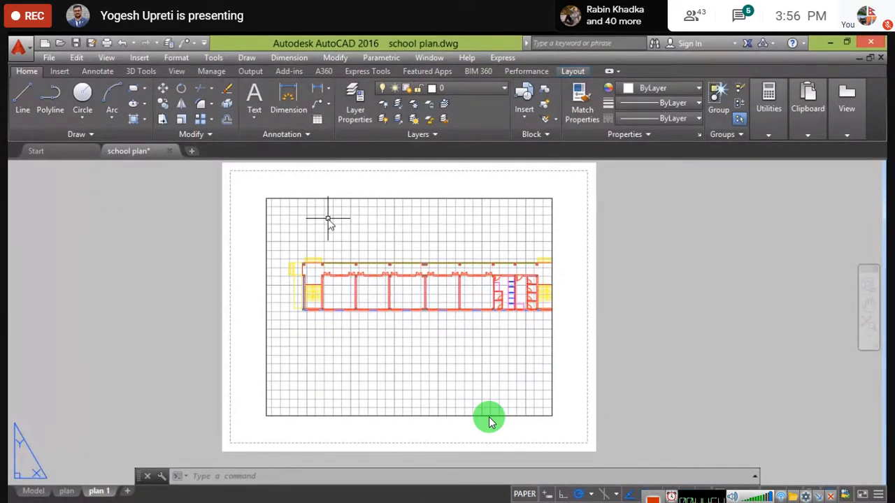
- Activate the viewport, turn its grid off, and fit the first school plan near the middle of the frame
{"action": "double_click", "coordinate": [364, 234]}
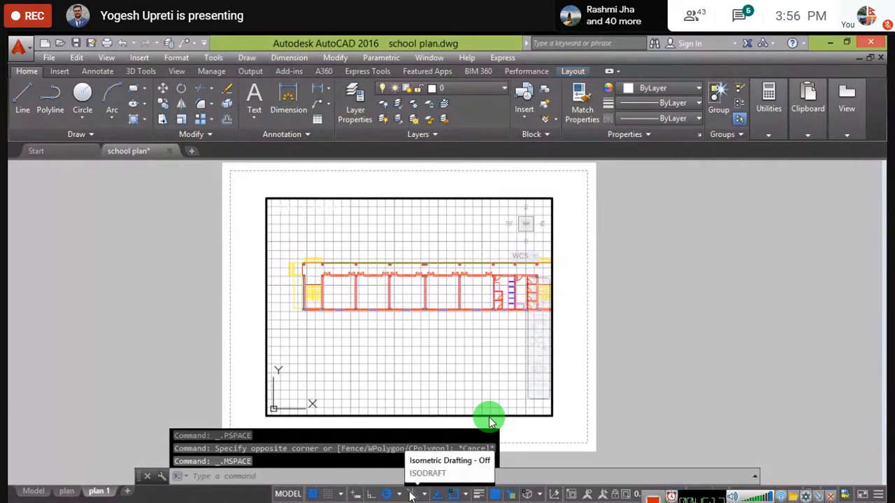
{"action": "left_click", "coordinate": [314, 494]}
{"action": "scroll", "coordinate": [395, 342], "scroll_direction": "down", "scroll_amount": 2}
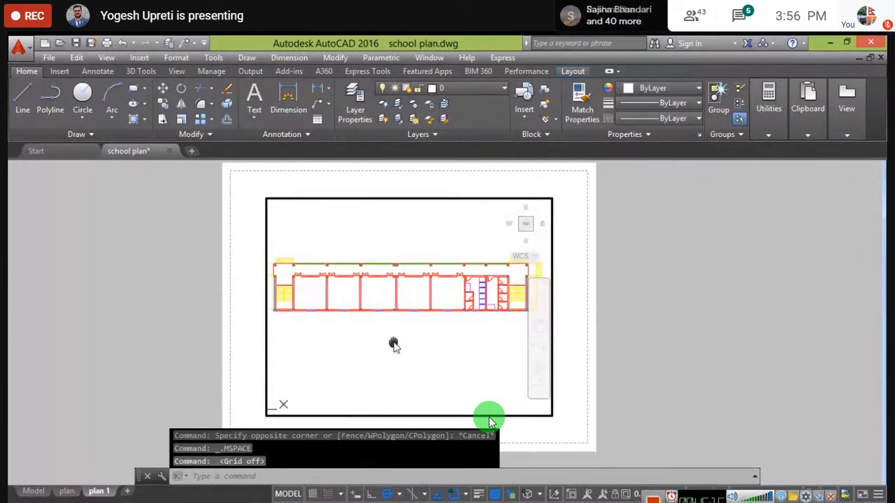
{"action": "mouse_move", "coordinate": [397, 342]}
{"action": "middle_mouse_down"}
{"action": "mouse_move", "coordinate": [400, 331]}
{"action": "mouse_move", "coordinate": [378, 323]}
{"action": "middle_mouse_up"}
{"action": "scroll", "coordinate": [371, 296], "scroll_direction": "up", "scroll_amount": 2}
{"action": "scroll", "coordinate": [371, 296], "scroll_direction": "down", "scroll_amount": 2}
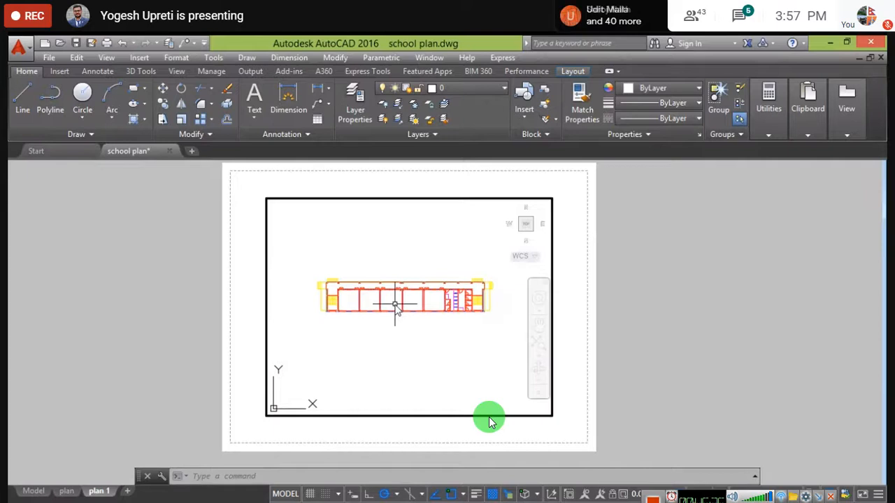
- Return to paper space and delete the viewport from the plan 1 sheet
{"action": "double_click", "coordinate": [253, 206]}
{"action": "left_click", "coordinate": [266, 199]}
{"action": "key", "text": "Delete"}
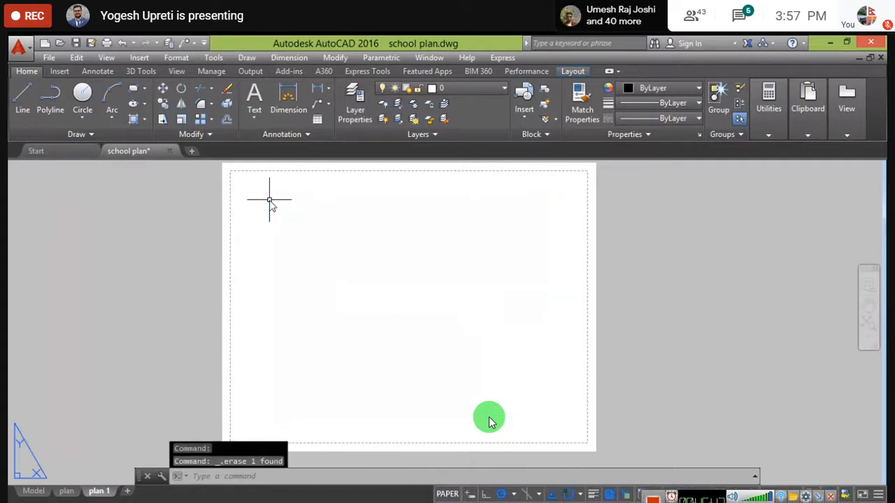
{"action": "middle_click_drag", "start_coordinate": [283, 221], "coordinate": [363, 233]}
{"action": "scroll", "coordinate": [358, 239], "scroll_direction": "down", "scroll_amount": 2}
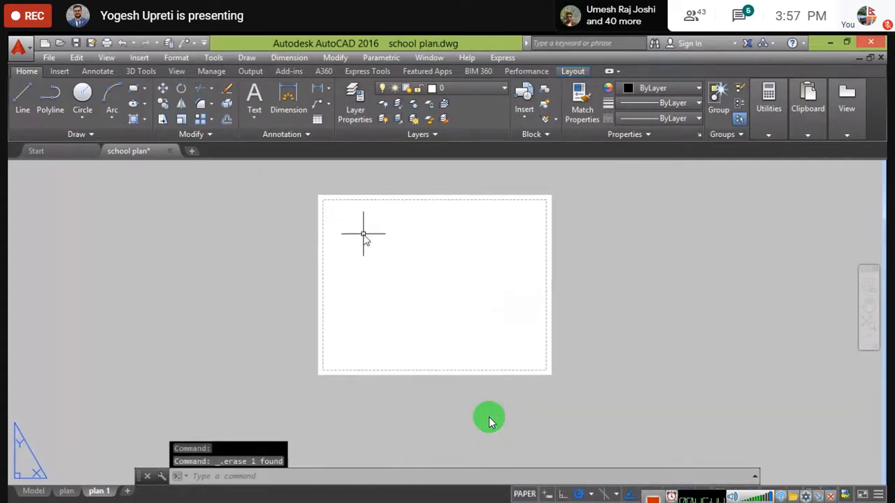
{"action": "scroll", "coordinate": [362, 230], "scroll_direction": "up", "scroll_amount": 2}
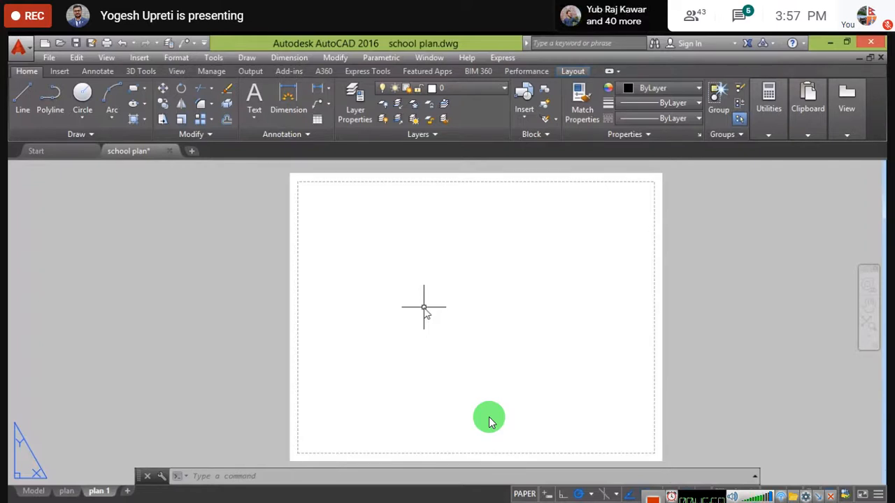
{"action": "middle_click_drag", "start_coordinate": [457, 340], "coordinate": [412, 343]}
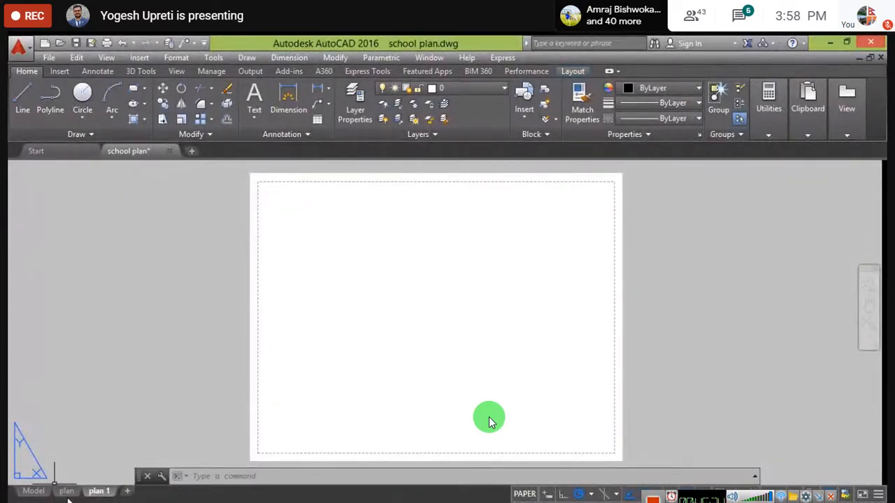
- In model space, draw a wide four-sided outline with the Line tool above the two school plans, ending at its starting corner
{"action": "left_click", "coordinate": [39, 491]}
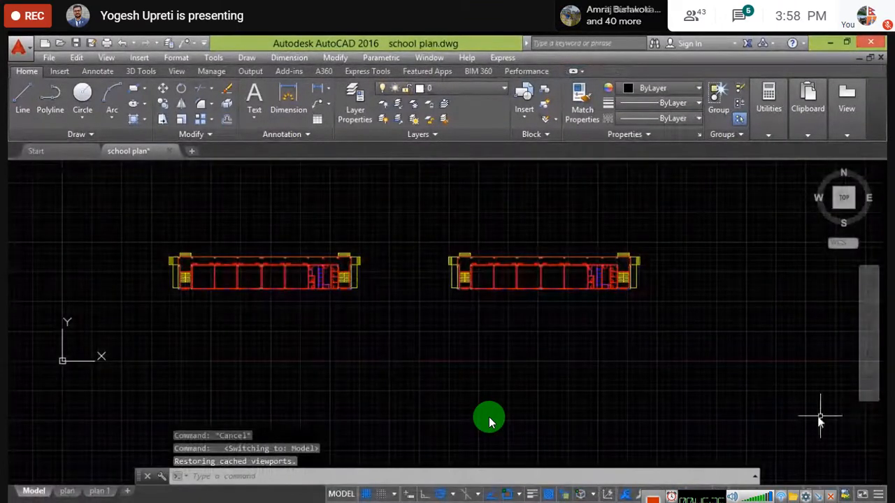
{"action": "middle_click_drag", "start_coordinate": [597, 345], "coordinate": [521, 420]}
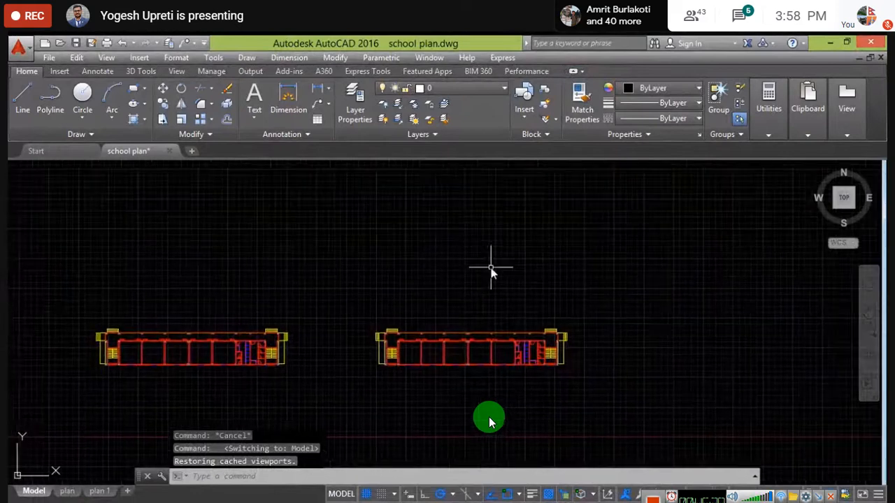
{"action": "middle_click_drag", "start_coordinate": [367, 194], "coordinate": [392, 288]}
{"action": "scroll", "coordinate": [286, 268], "scroll_direction": "up", "scroll_amount": 2}
{"action": "scroll", "coordinate": [309, 265], "scroll_direction": "down", "scroll_amount": 2}
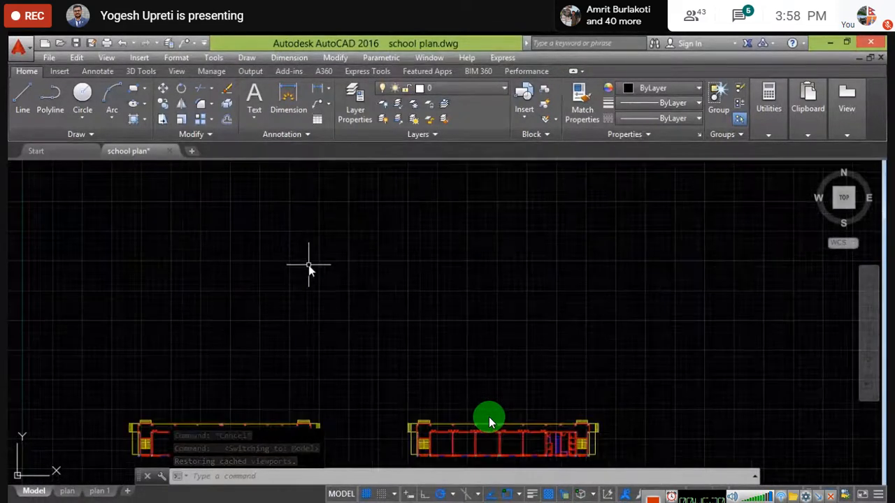
{"action": "middle_click_drag", "start_coordinate": [308, 265], "coordinate": [336, 281]}
{"action": "left_click", "coordinate": [26, 99]}
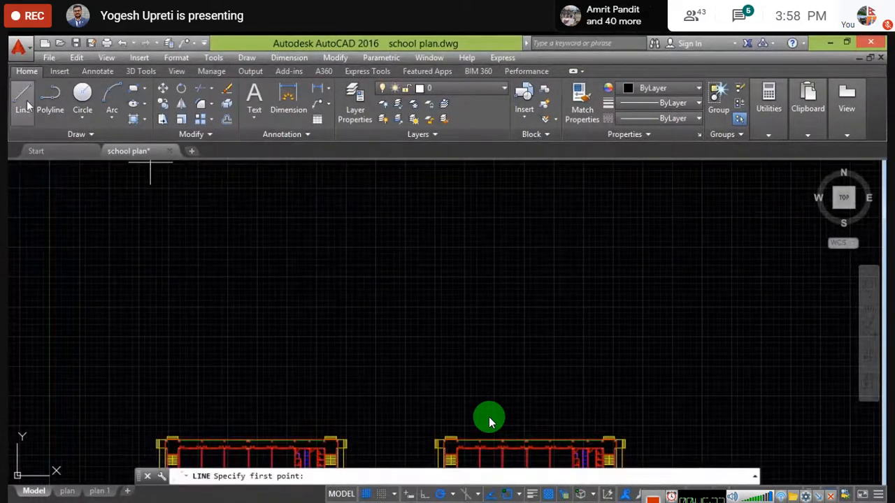
{"action": "left_click", "coordinate": [228, 205]}
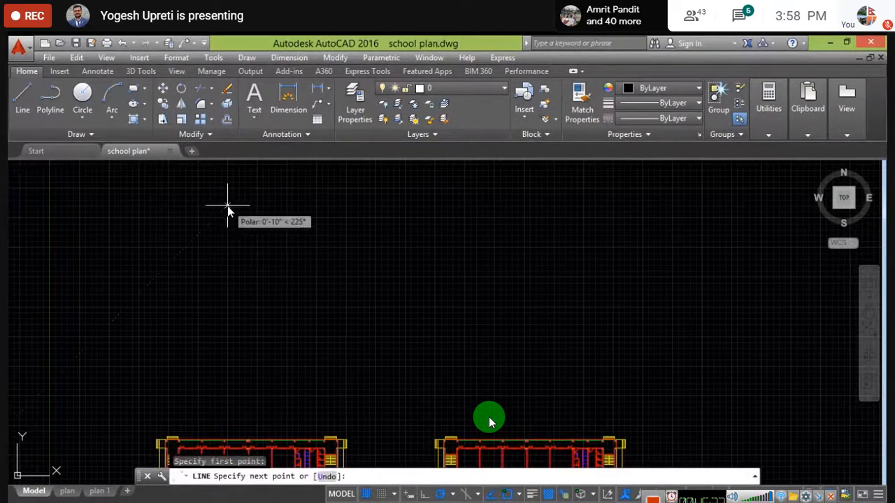
{"action": "left_click", "coordinate": [686, 205]}
{"action": "left_click", "coordinate": [686, 320]}
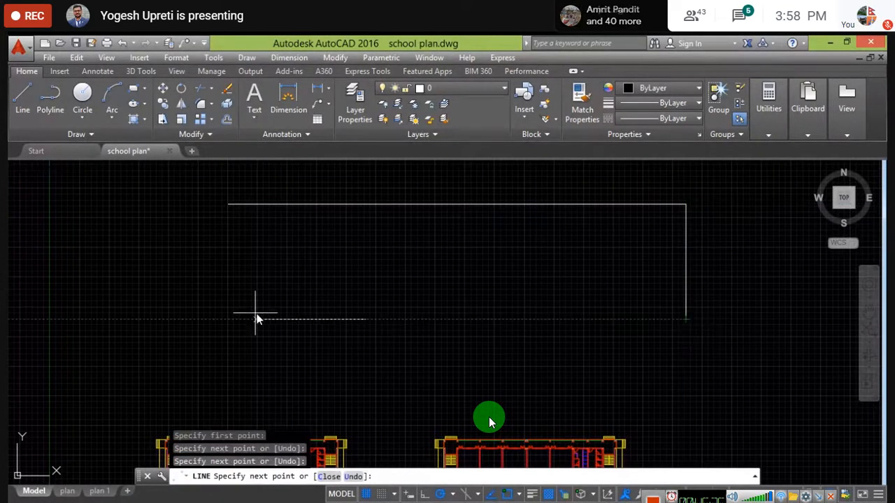
{"action": "left_click", "coordinate": [224, 313]}
{"action": "left_click", "coordinate": [228, 205]}
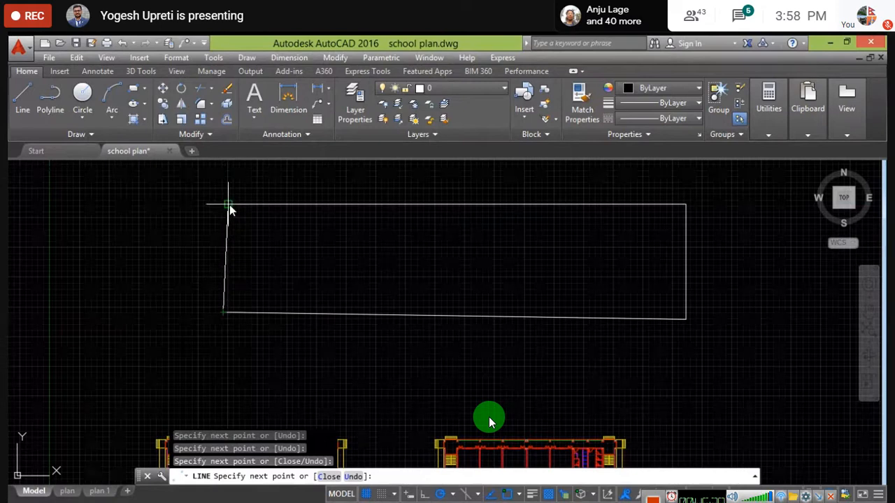
{"action": "key", "text": "Escape"}
{"action": "scroll", "coordinate": [352, 264], "scroll_direction": "up", "scroll_amount": 2}
{"action": "scroll", "coordinate": [283, 260], "scroll_direction": "up", "scroll_amount": 1}
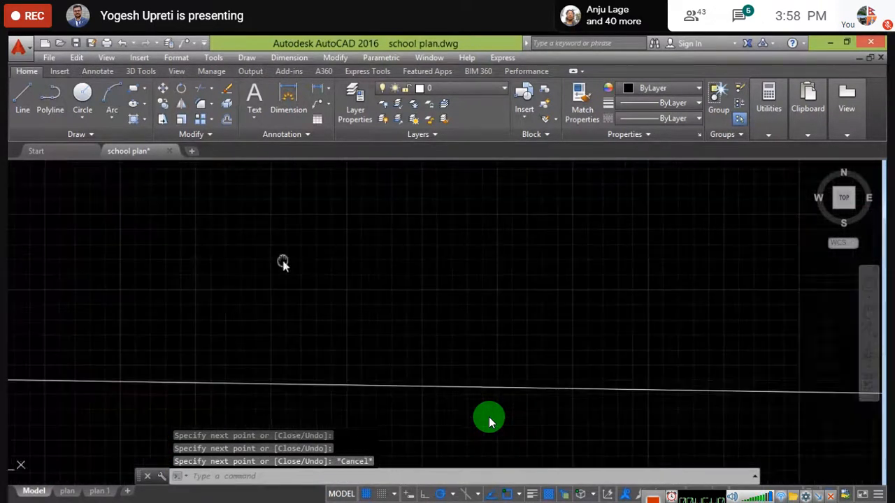
{"action": "scroll", "coordinate": [217, 263], "scroll_direction": "down", "scroll_amount": 4}
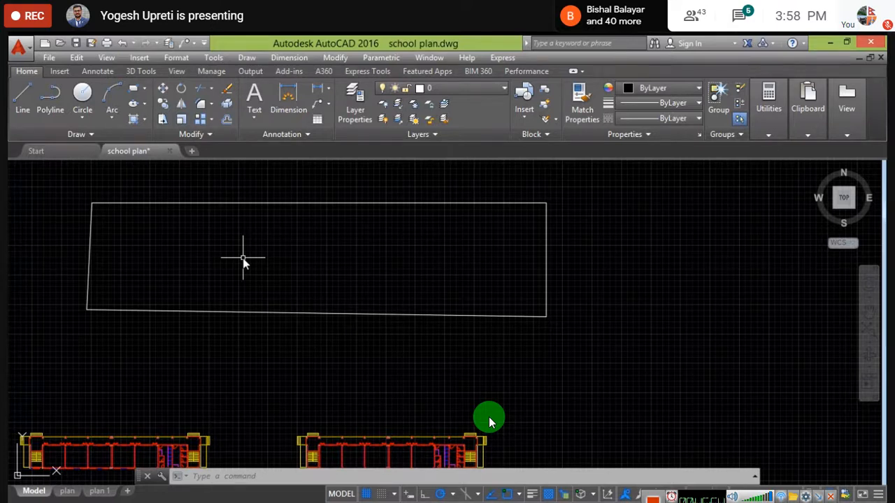
- Draw a horizontal line just above the outline and a slanted line descending from its end, outside the outline
{"action": "mouse_move", "coordinate": [261, 265]}
{"action": "middle_mouse_down"}
{"action": "mouse_move", "coordinate": [328, 264]}
{"action": "mouse_move", "coordinate": [374, 282]}
{"action": "middle_mouse_up"}
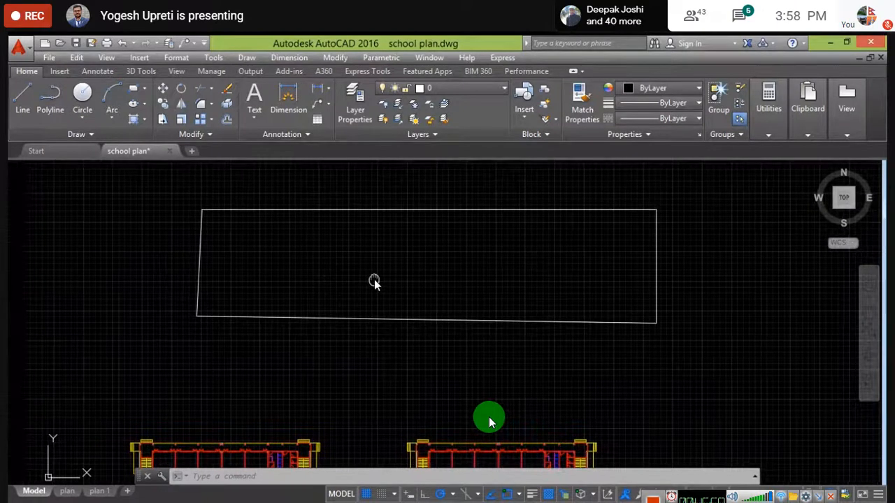
{"action": "left_click", "coordinate": [22, 97]}
{"action": "left_click", "coordinate": [199, 187]}
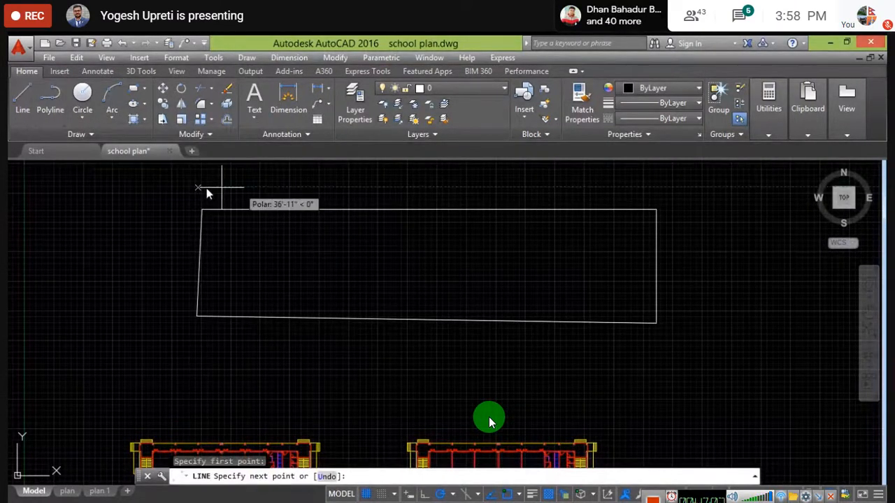
{"action": "left_click", "coordinate": [655, 187]}
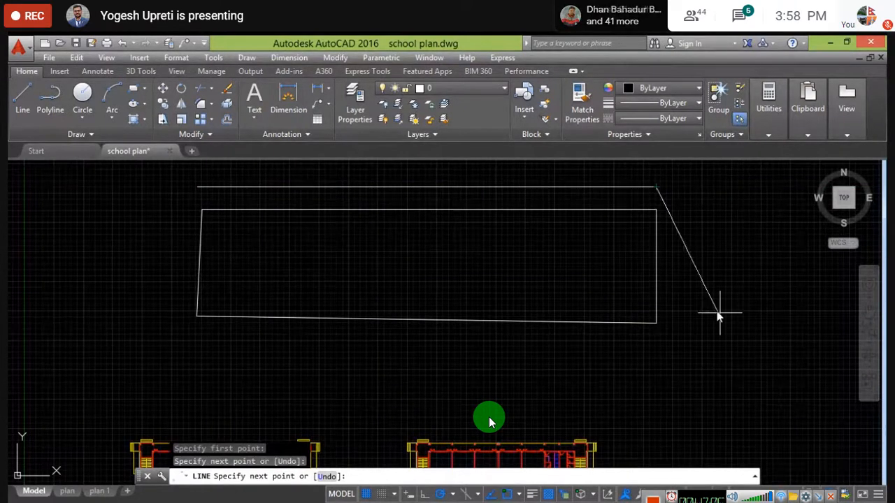
{"action": "left_click", "coordinate": [702, 339]}
{"action": "key", "text": "Escape"}
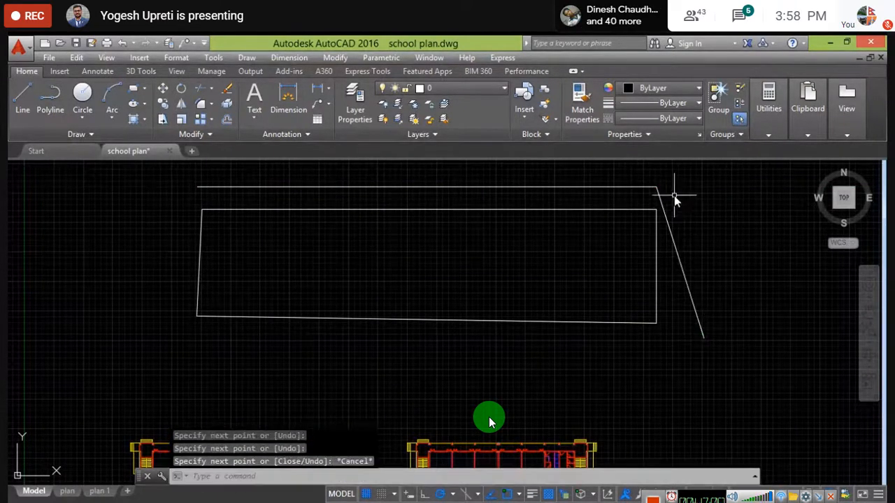
- Delete the horizontal line above the outline and the slanted line beside it
{"action": "left_click", "coordinate": [674, 189]}
{"action": "left_click", "coordinate": [611, 180]}
{"action": "key", "text": "Delete"}
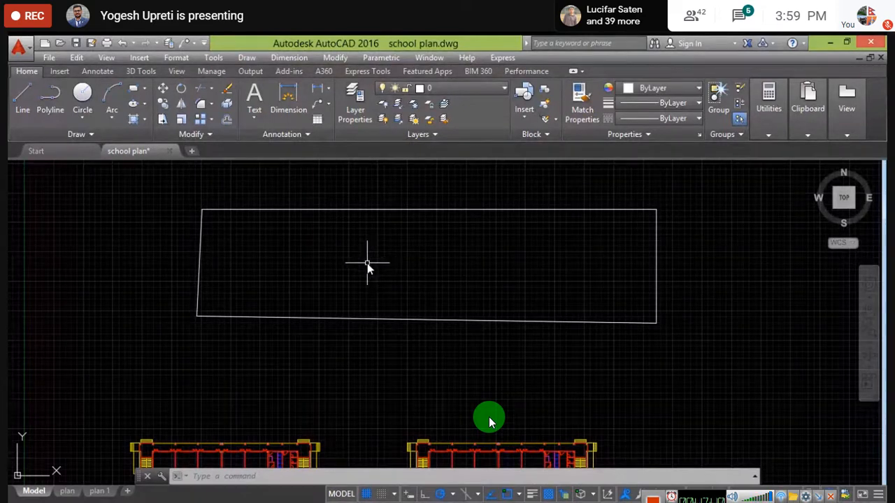
{"action": "middle_click_drag", "start_coordinate": [388, 256], "coordinate": [371, 267]}
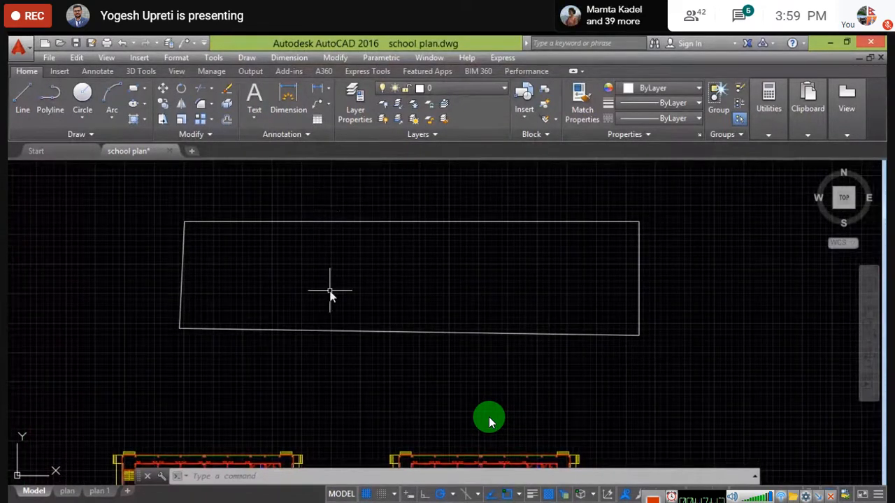
{"action": "scroll", "coordinate": [331, 277], "scroll_direction": "down", "scroll_amount": 2}
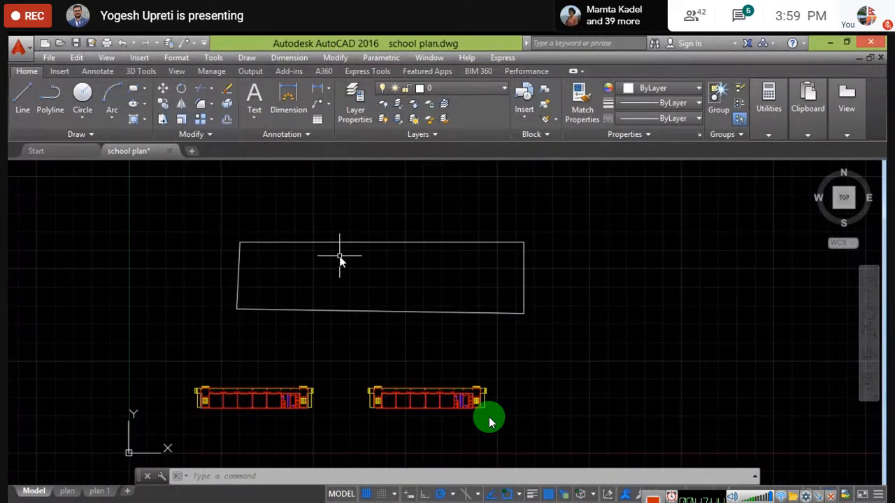
- Draw a vertical line through the middle of the four-sided outline, extending past its upper and lower edges
{"action": "scroll", "coordinate": [320, 276], "scroll_direction": "up", "scroll_amount": 2}
{"action": "middle_click_drag", "start_coordinate": [359, 298], "coordinate": [340, 296]}
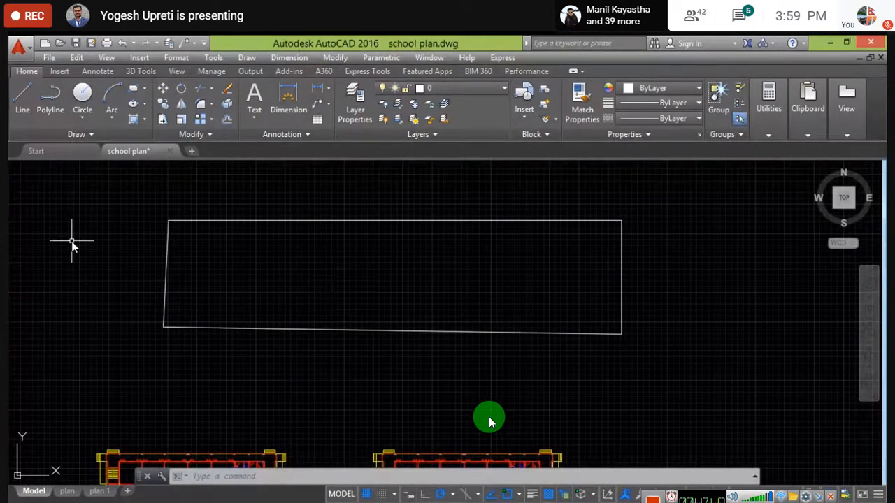
{"action": "left_click", "coordinate": [23, 111]}
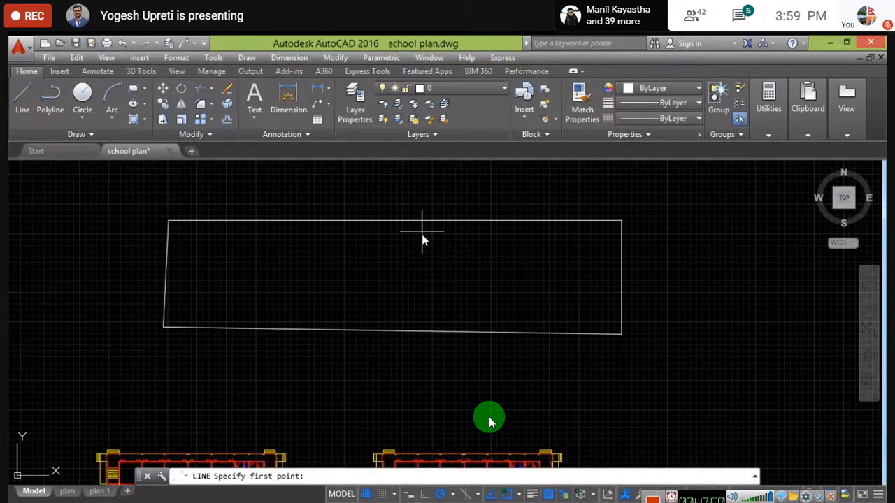
{"action": "left_click", "coordinate": [393, 190]}
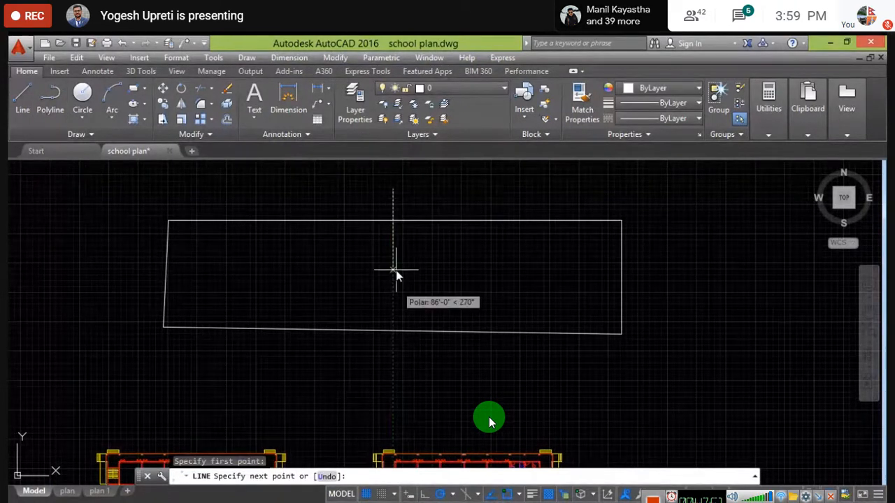
{"action": "left_click", "coordinate": [393, 370]}
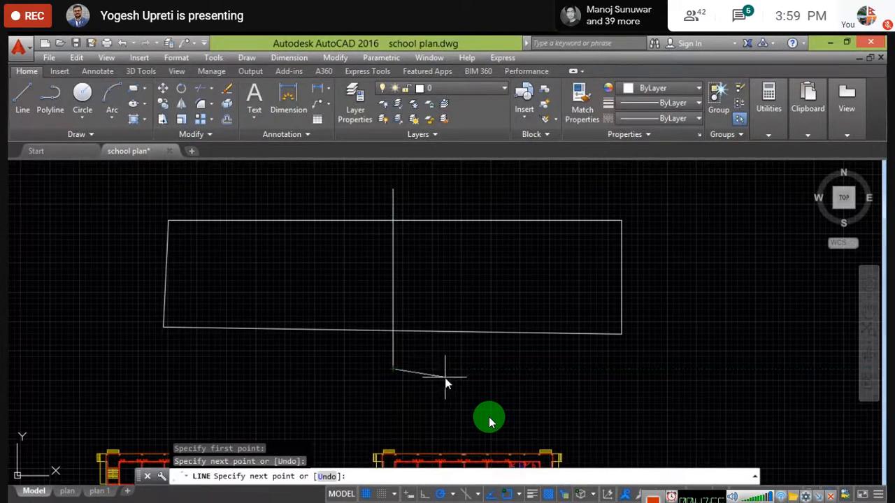
{"action": "key", "text": "Escape"}
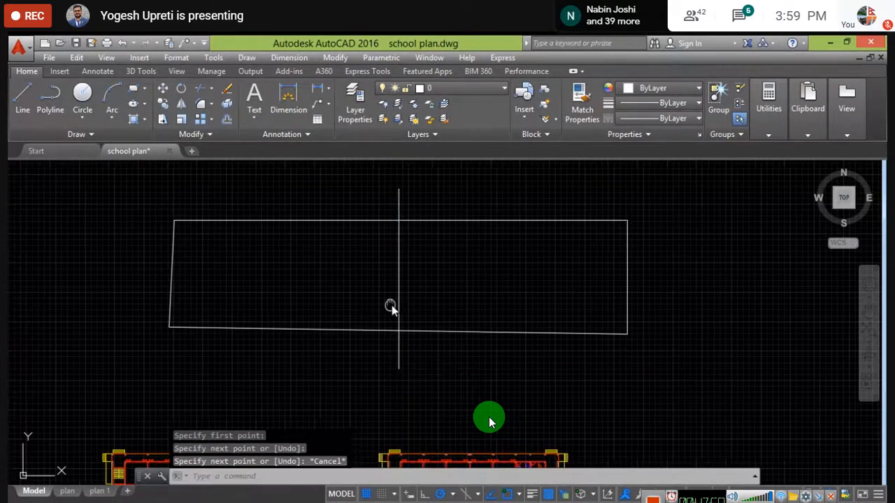
- Draw a horizontal line at the outline's mid-height, starting outside its left edge and ending just past the vertical line
{"action": "middle_click_drag", "start_coordinate": [391, 305], "coordinate": [455, 296]}
{"action": "middle_click_drag", "start_coordinate": [335, 290], "coordinate": [385, 295]}
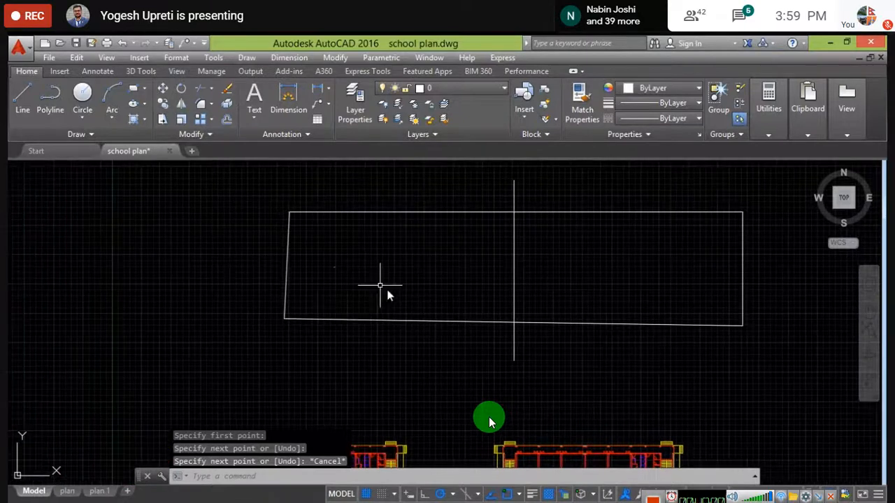
{"action": "scroll", "coordinate": [310, 265], "scroll_direction": "up", "scroll_amount": 2}
{"action": "mouse_move", "coordinate": [308, 265]}
{"action": "middle_mouse_down"}
{"action": "mouse_move", "coordinate": [343, 268]}
{"action": "mouse_move", "coordinate": [345, 278]}
{"action": "mouse_move", "coordinate": [262, 269]}
{"action": "middle_mouse_up"}
{"action": "scroll", "coordinate": [292, 276], "scroll_direction": "down", "scroll_amount": 2}
{"action": "middle_click_drag", "start_coordinate": [209, 289], "coordinate": [264, 306]}
{"action": "scroll", "coordinate": [247, 270], "scroll_direction": "up", "scroll_amount": 2}
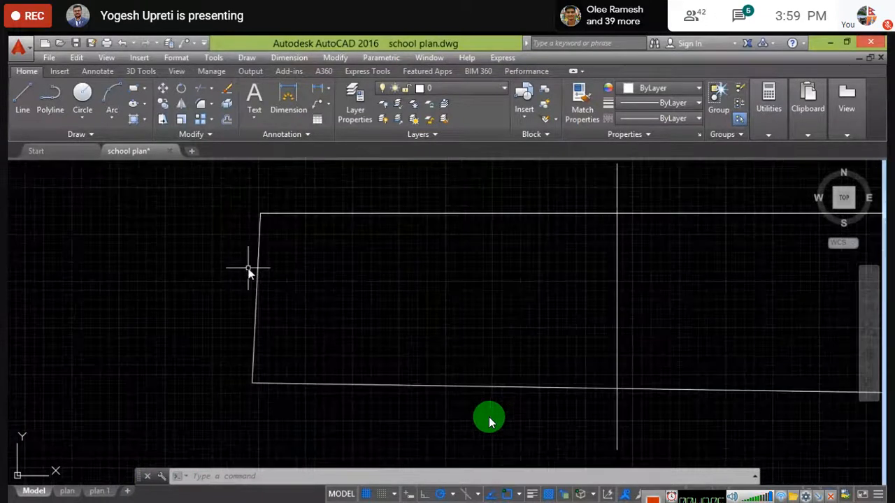
{"action": "middle_click_drag", "start_coordinate": [248, 270], "coordinate": [301, 264]}
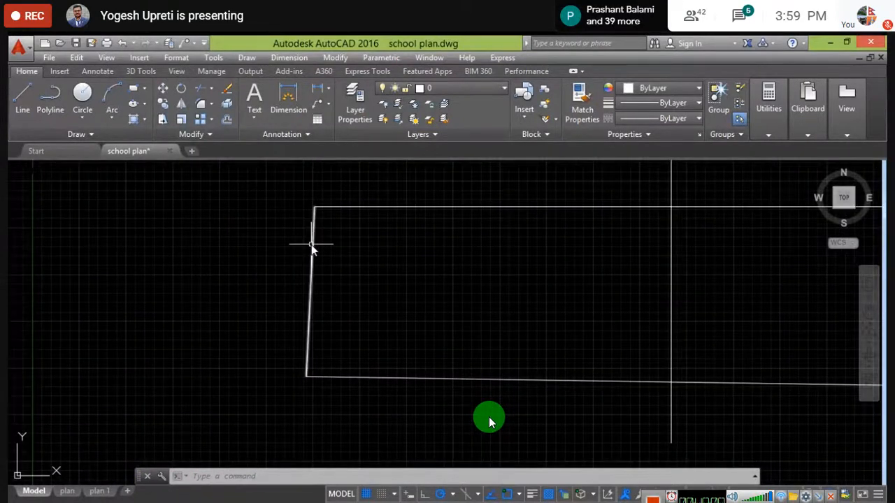
{"action": "left_click", "coordinate": [17, 97]}
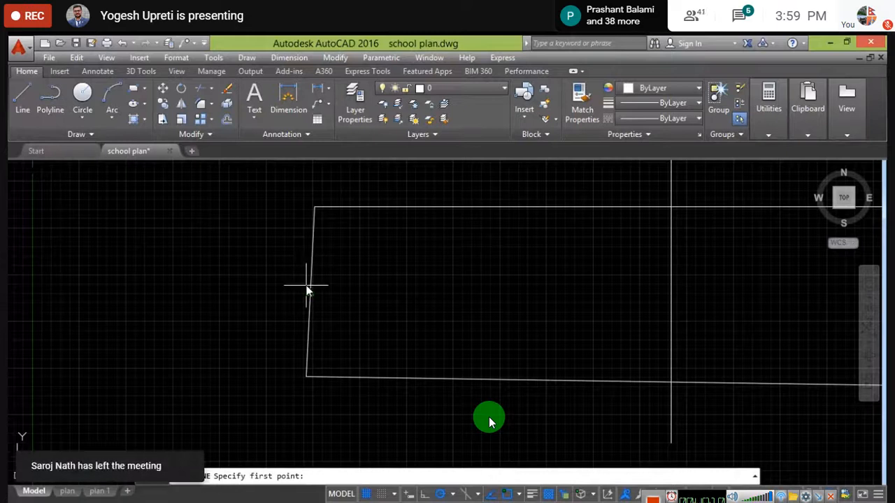
{"action": "left_click", "coordinate": [228, 292]}
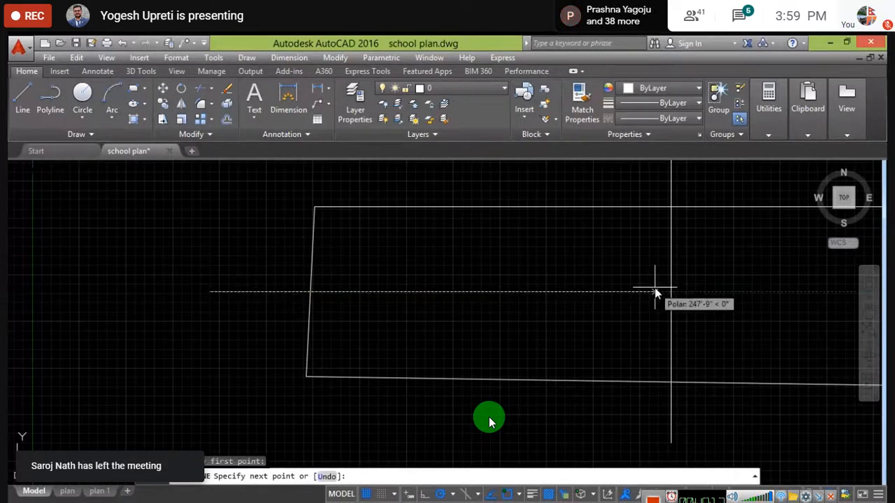
{"action": "left_click", "coordinate": [730, 292]}
{"action": "middle_click_drag", "start_coordinate": [739, 250], "coordinate": [542, 282]}
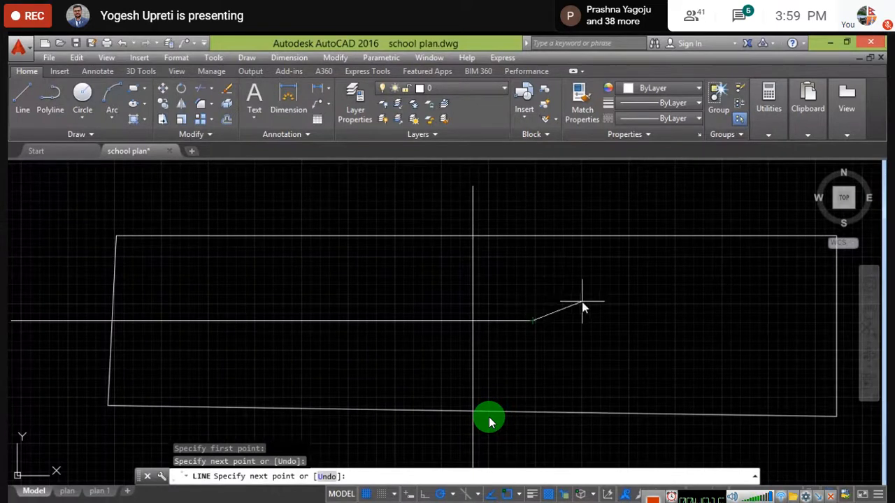
- Draw a second vertical line across the outline left of the first, and a shorter horizontal line crossing both verticals near the upper edge
{"action": "left_click", "coordinate": [22, 97]}
{"action": "left_click", "coordinate": [316, 203]}
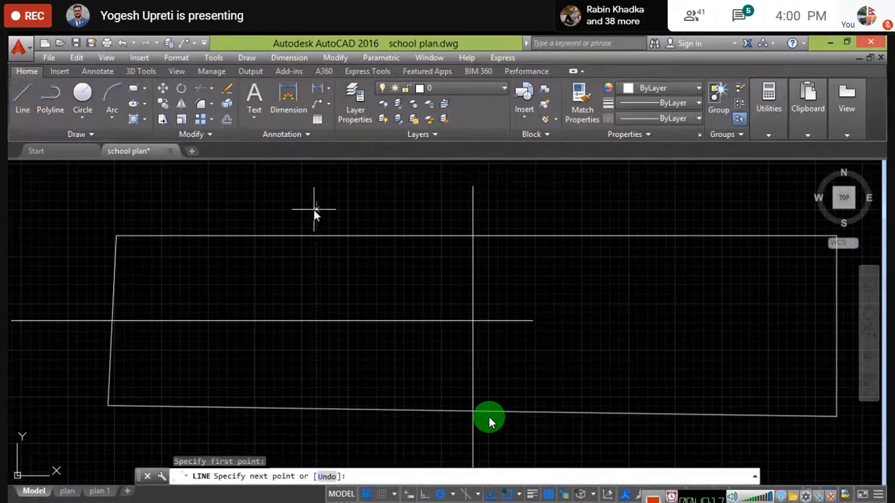
{"action": "left_click", "coordinate": [316, 426]}
{"action": "key", "text": "Escape"}
{"action": "left_click", "coordinate": [27, 97]}
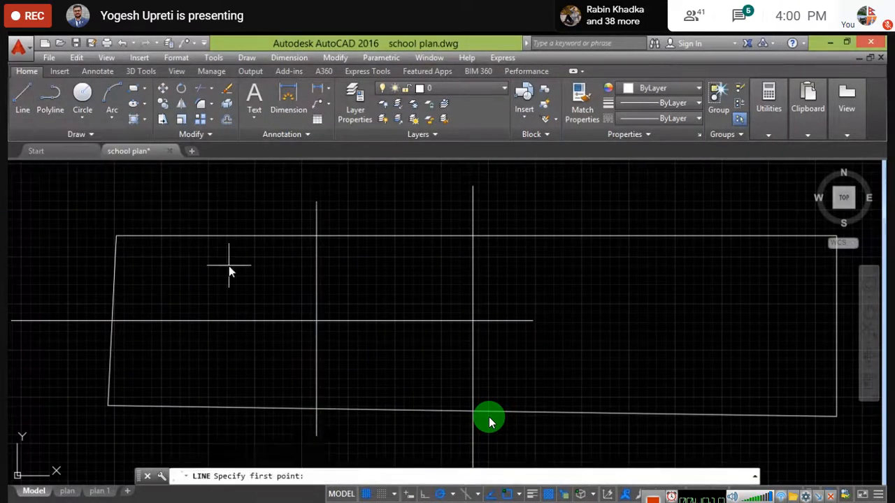
{"action": "left_click", "coordinate": [264, 275]}
{"action": "key", "text": "Escape"}
{"action": "scroll", "coordinate": [172, 224], "scroll_direction": "down", "scroll_amount": 2}
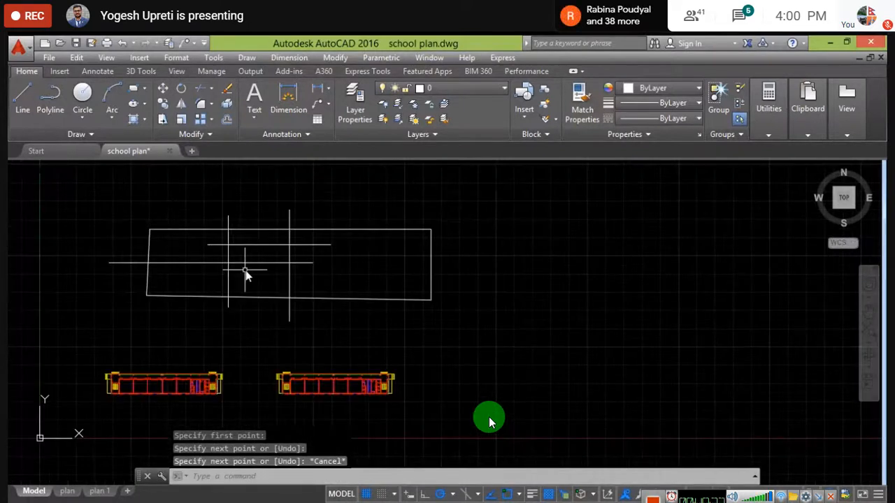
- Delete the outline and all the lines crossing it above the two school plans
{"action": "middle_click_drag", "start_coordinate": [144, 205], "coordinate": [225, 205]}
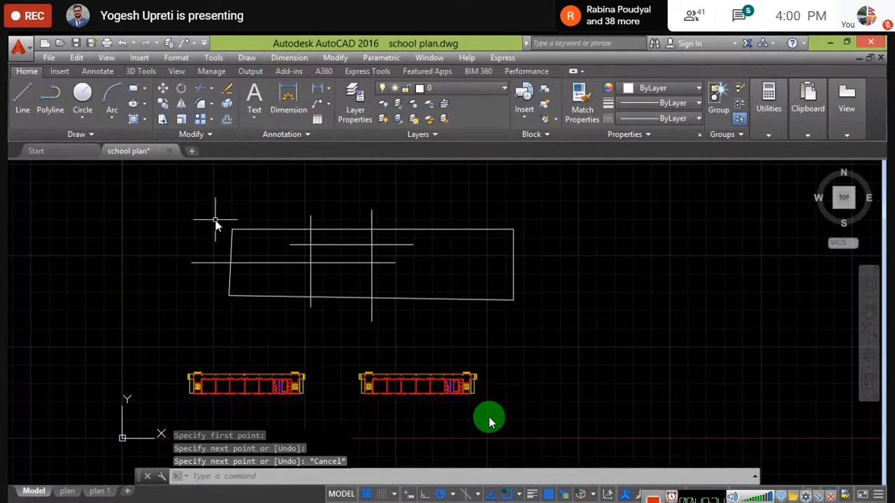
{"action": "left_click", "coordinate": [180, 209]}
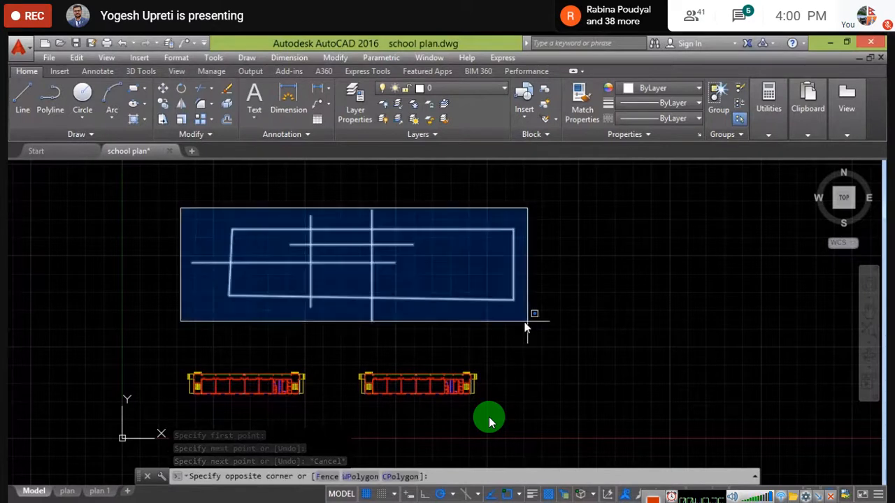
{"action": "left_click", "coordinate": [551, 328]}
{"action": "key", "text": "Delete"}
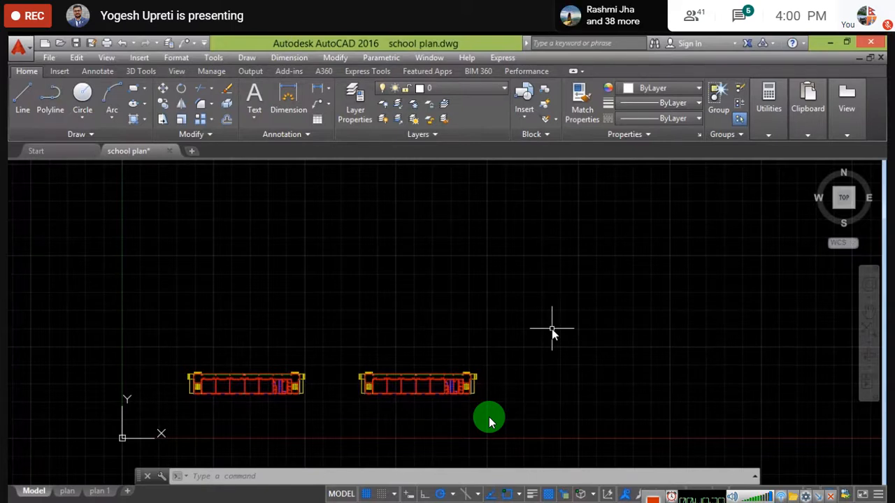
- Switch to the plan 1 sheet and open its page setup for modification
{"action": "left_click", "coordinate": [99, 491]}
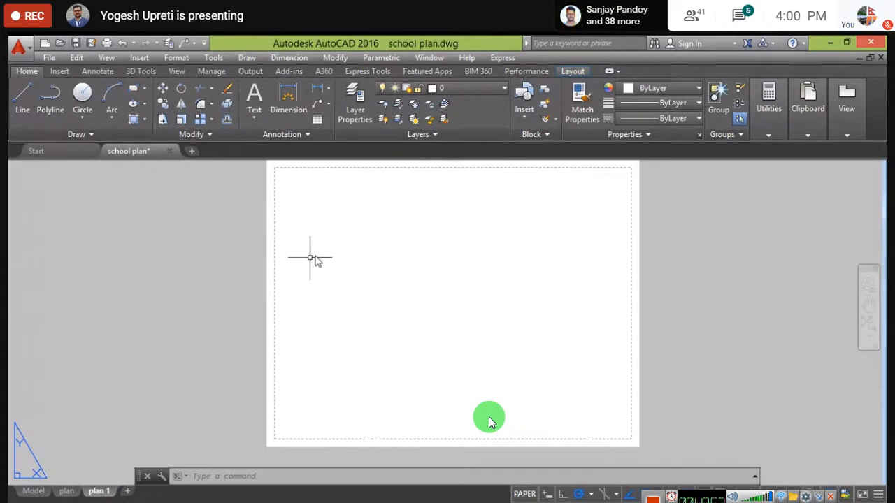
{"action": "left_click", "coordinate": [572, 72]}
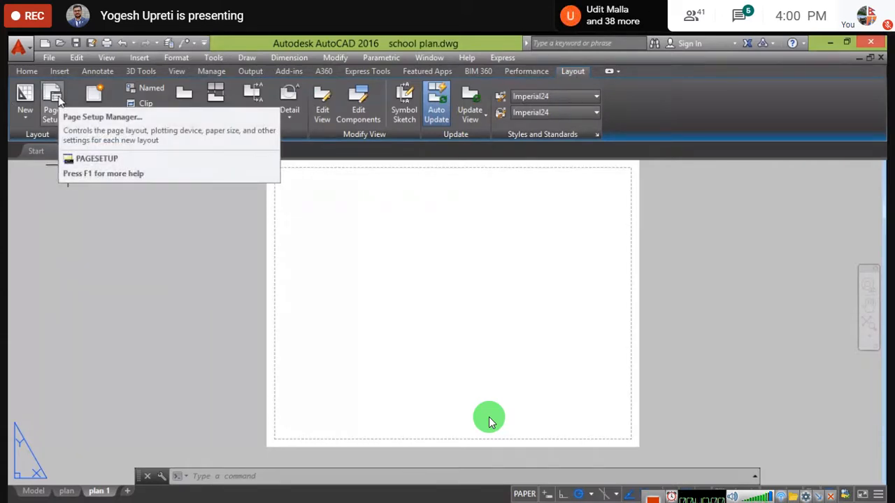
{"action": "right_click", "coordinate": [102, 492]}
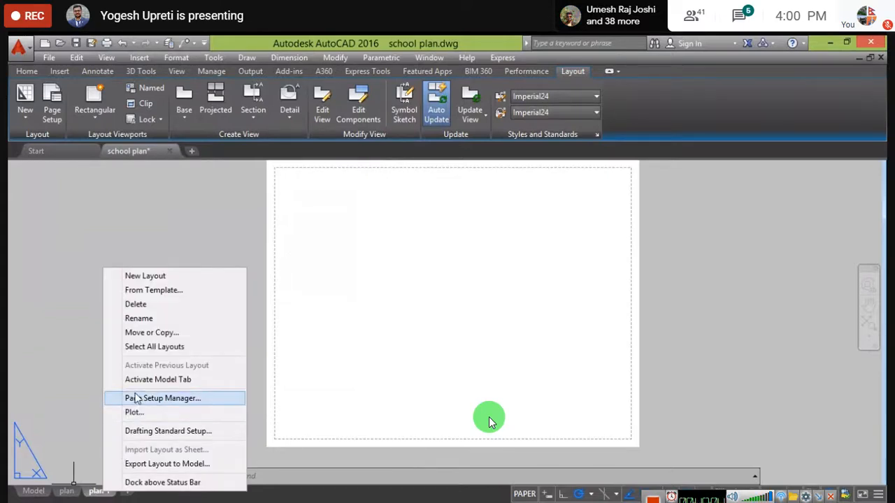
{"action": "left_click", "coordinate": [55, 120]}
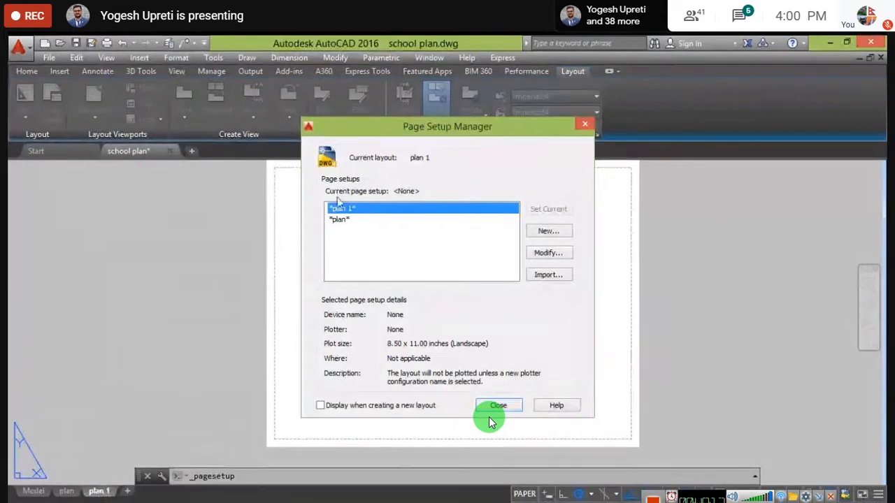
{"action": "left_click", "coordinate": [561, 254]}
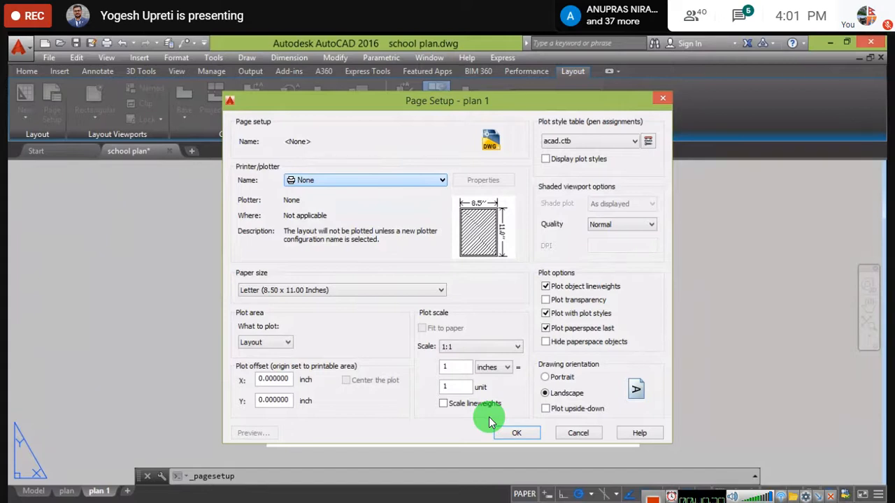
- Set the plan 1 plotter to DWG To PDF.pc3 and the paper size to ISO A3 (420.00 x 297.00 MM)
{"action": "left_click", "coordinate": [393, 255]}
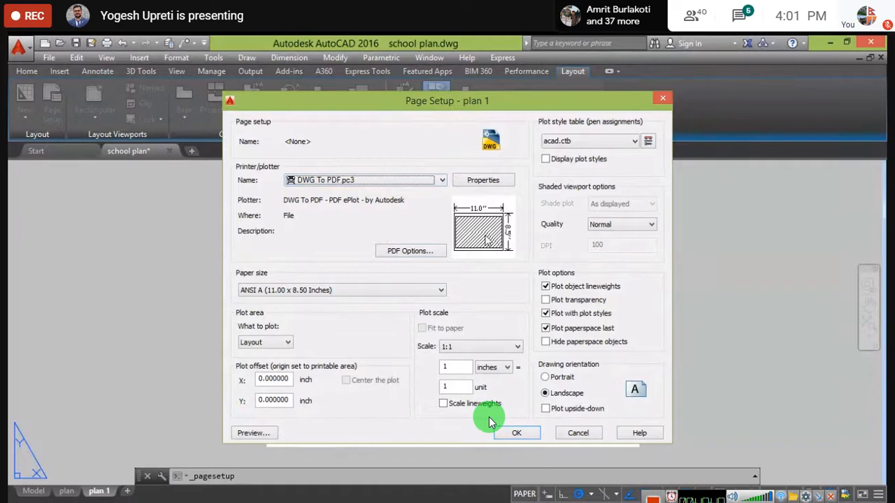
{"action": "left_click", "coordinate": [442, 293]}
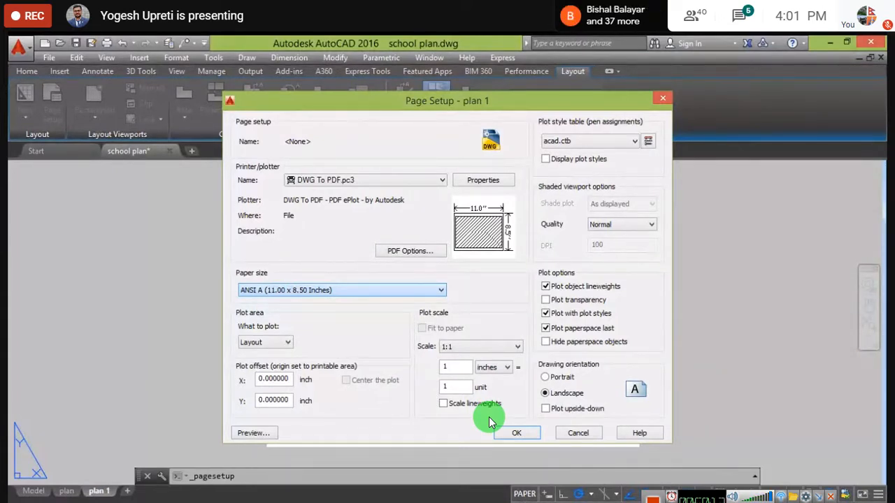
{"action": "left_click", "coordinate": [309, 142]}
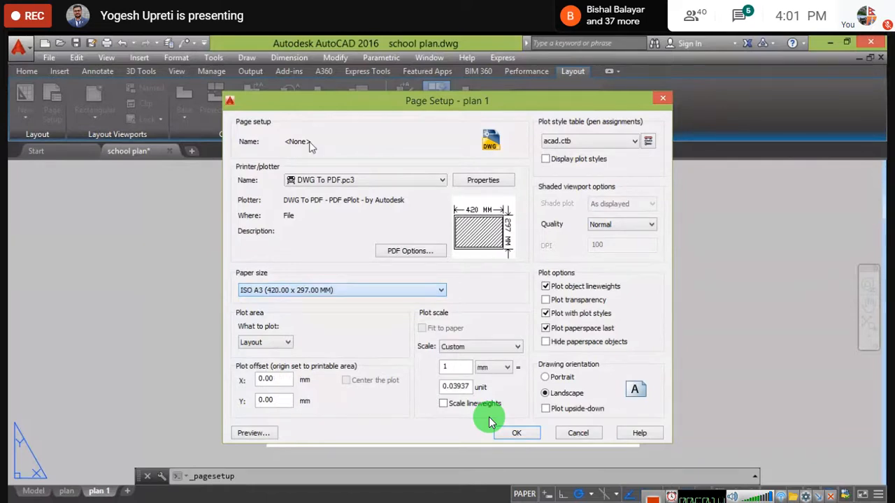
{"action": "mouse_move", "coordinate": [479, 222]}
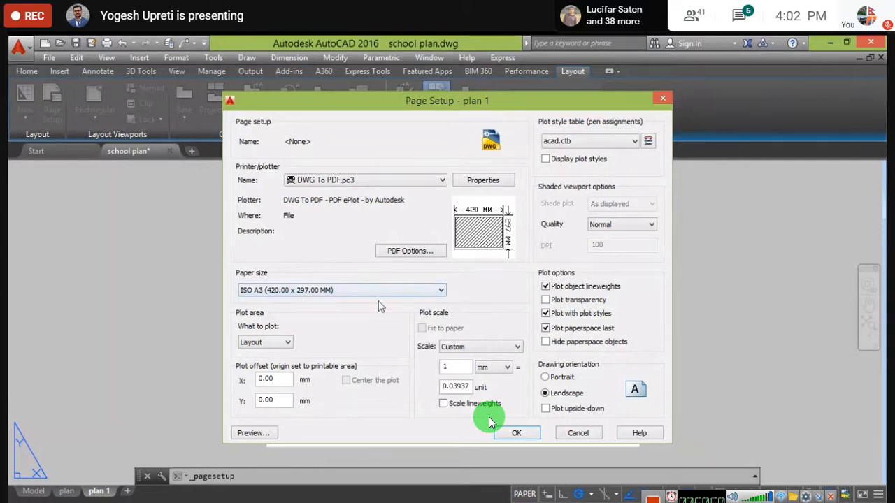
- Keep Layout as the plot area and set the plot scale to 1:1 in inches
{"action": "left_click", "coordinate": [288, 343]}
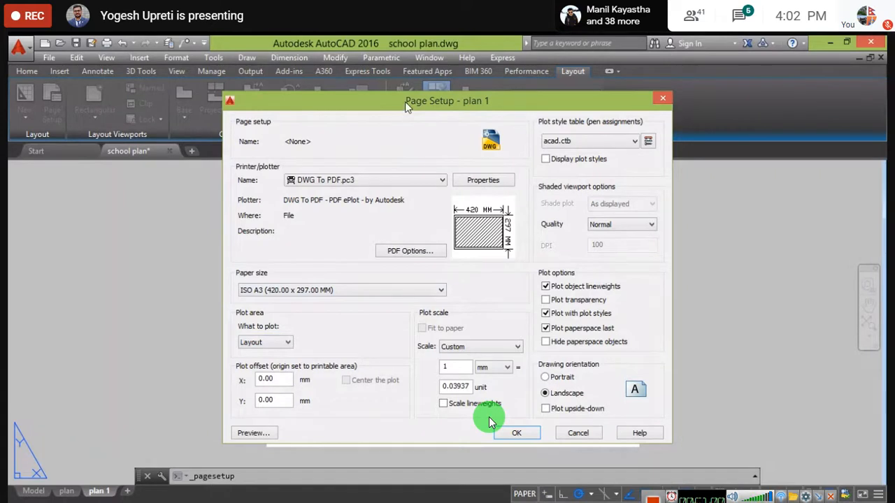
{"action": "left_click_drag", "start_coordinate": [405, 101], "coordinate": [318, 98]}
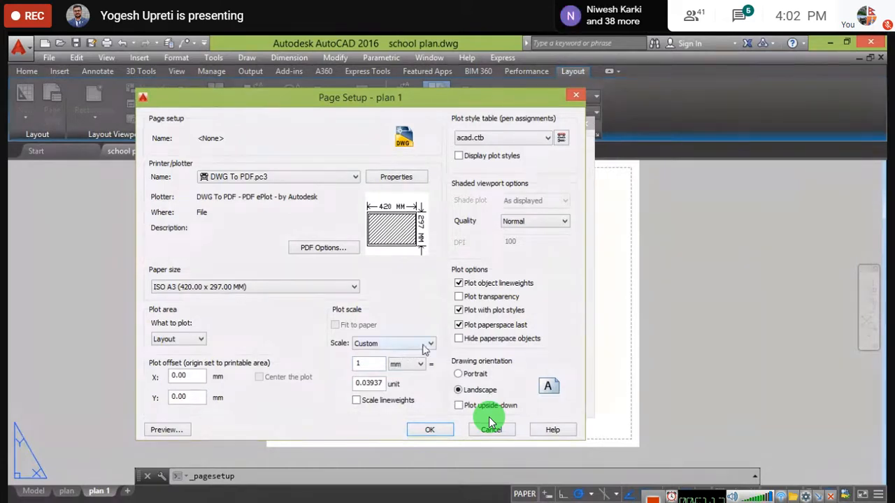
{"action": "left_click", "coordinate": [381, 362]}
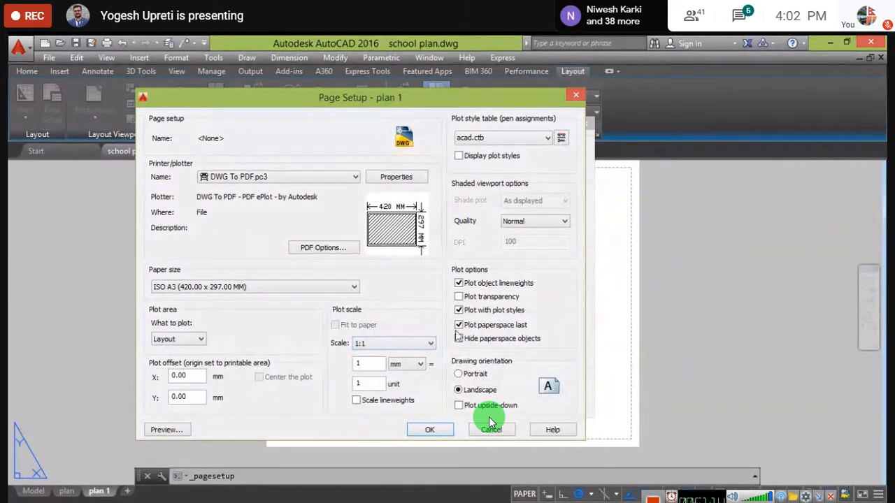
{"action": "left_click", "coordinate": [422, 364]}
{"action": "left_click", "coordinate": [412, 375]}
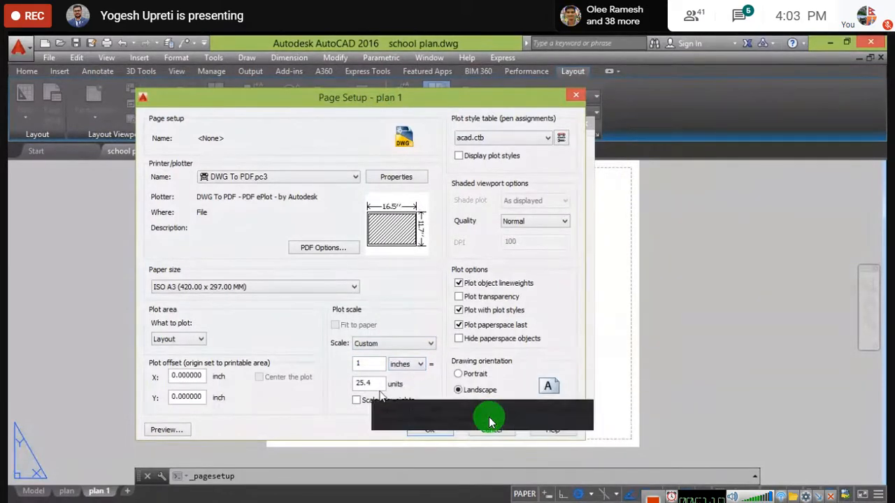
{"action": "left_click", "coordinate": [426, 345]}
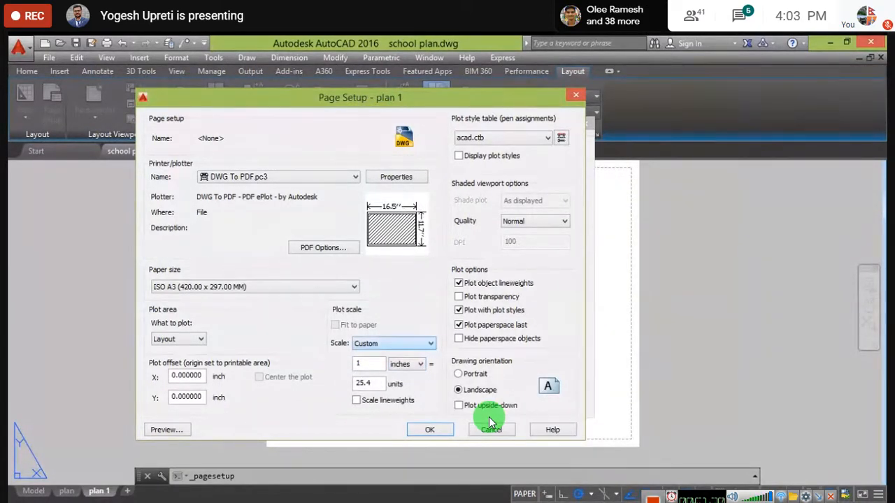
{"action": "left_click", "coordinate": [440, 275]}
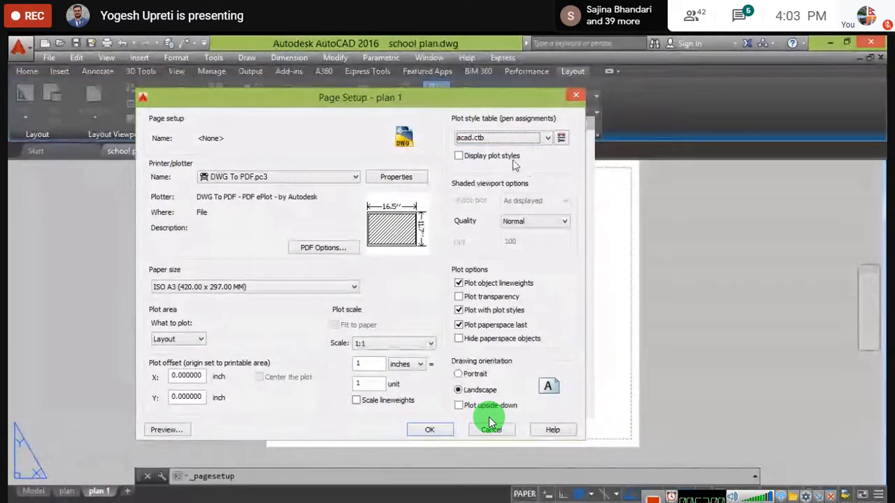
- Keep the shaded viewport quality at Normal and enable Plot transparency and Hide paperspace objects
{"action": "left_click", "coordinate": [564, 222]}
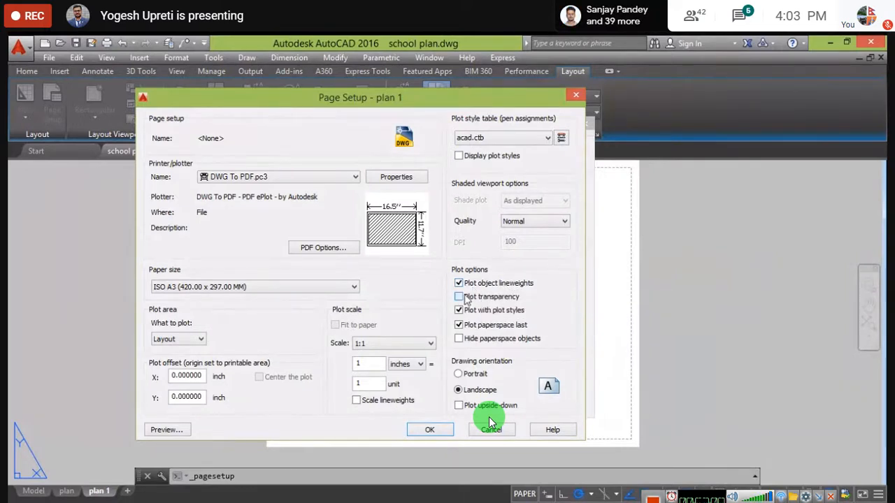
{"action": "left_click", "coordinate": [465, 297]}
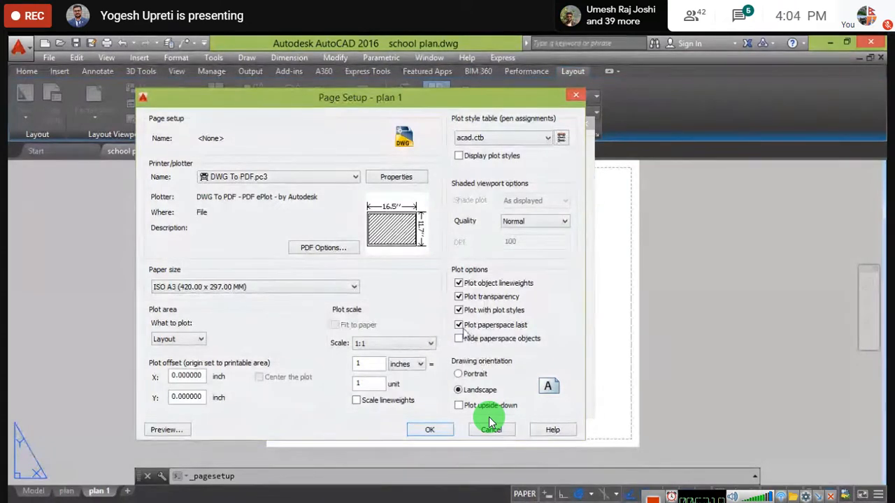
{"action": "left_click", "coordinate": [459, 341]}
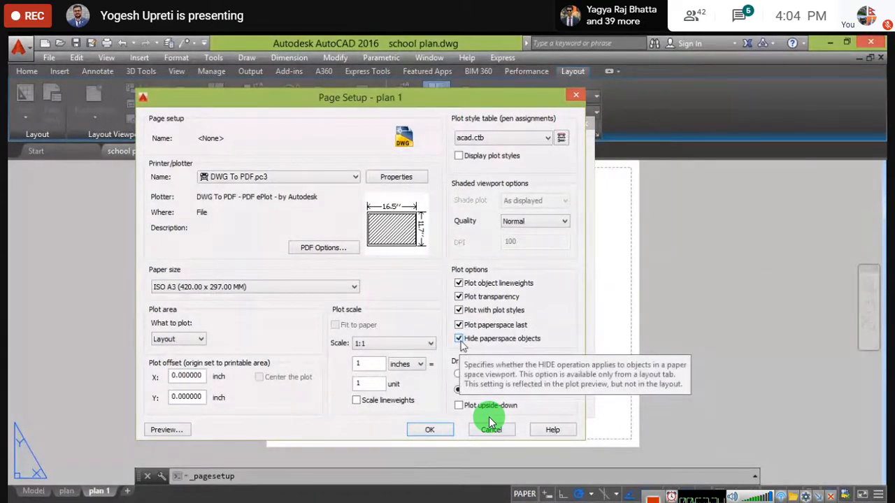
- Turn off Hide paperspace objects, accept the plan 1 page setup and close the page setup manager
{"action": "left_click", "coordinate": [459, 339]}
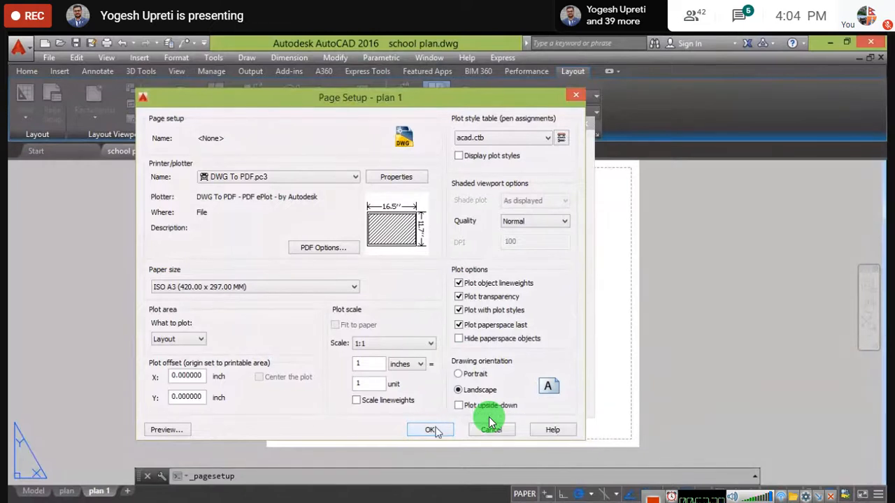
{"action": "left_click", "coordinate": [430, 429]}
{"action": "left_click", "coordinate": [489, 418]}
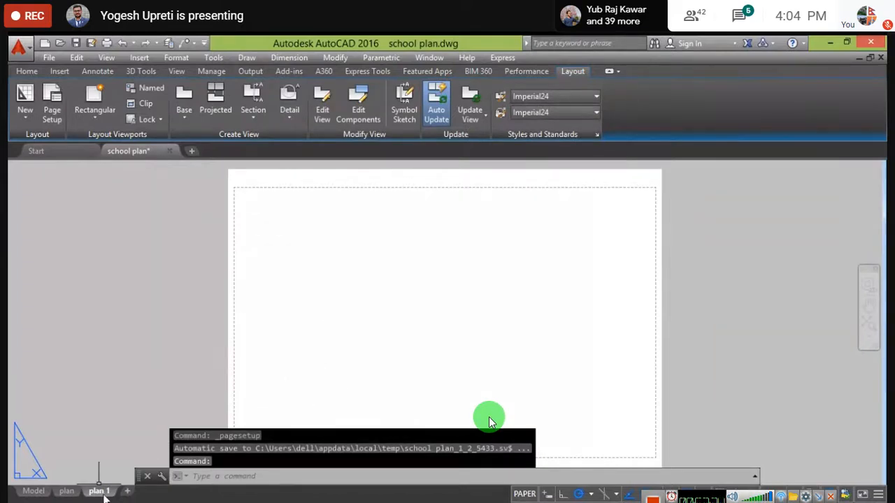
- Review the selected page setup details of the plan 1 sheet in the page setup manager
{"action": "right_click", "coordinate": [99, 492]}
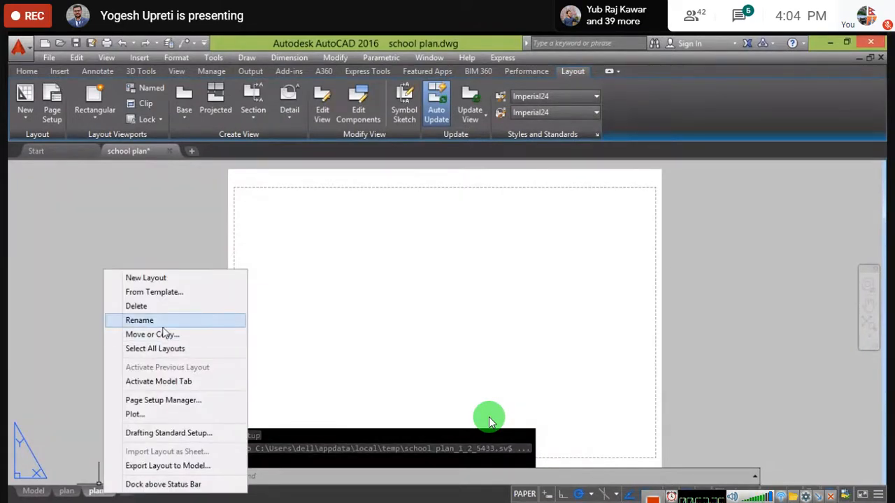
{"action": "left_click", "coordinate": [201, 238]}
{"action": "left_click", "coordinate": [223, 254]}
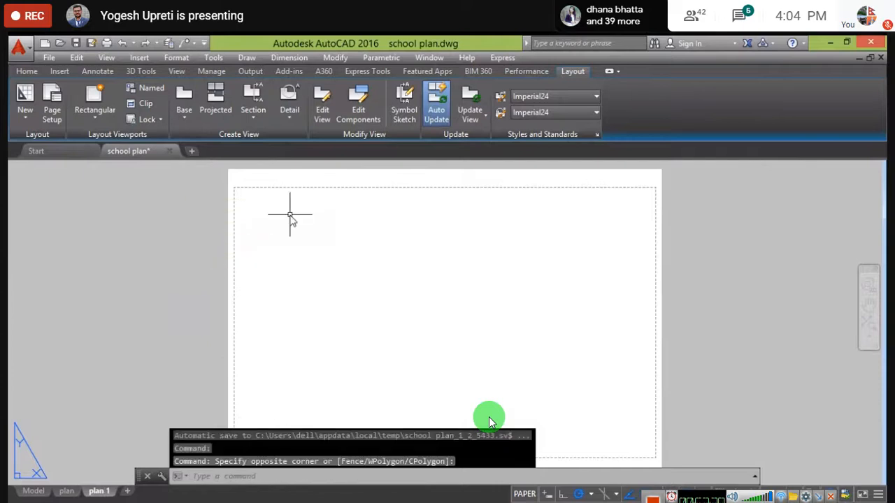
{"action": "mouse_move", "coordinate": [494, 369]}
{"action": "middle_mouse_down"}
{"action": "mouse_move", "coordinate": [487, 349]}
{"action": "mouse_move", "coordinate": [499, 371]}
{"action": "middle_mouse_up"}
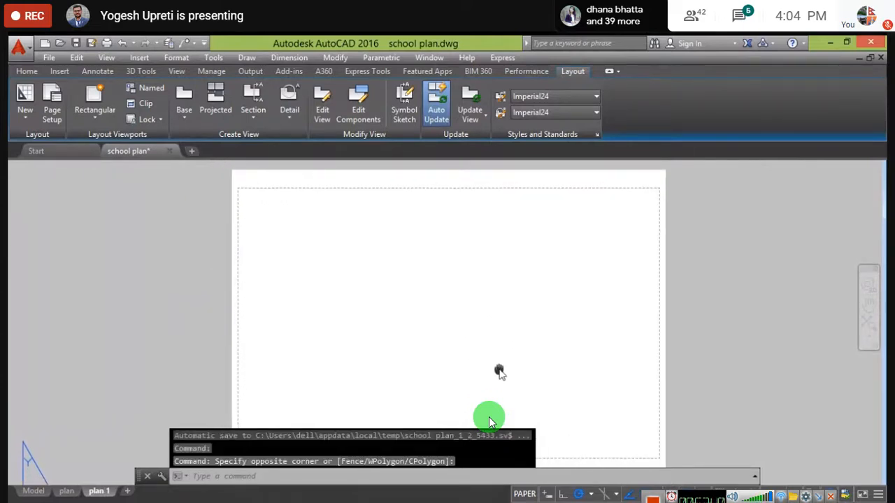
{"action": "left_click", "coordinate": [50, 110]}
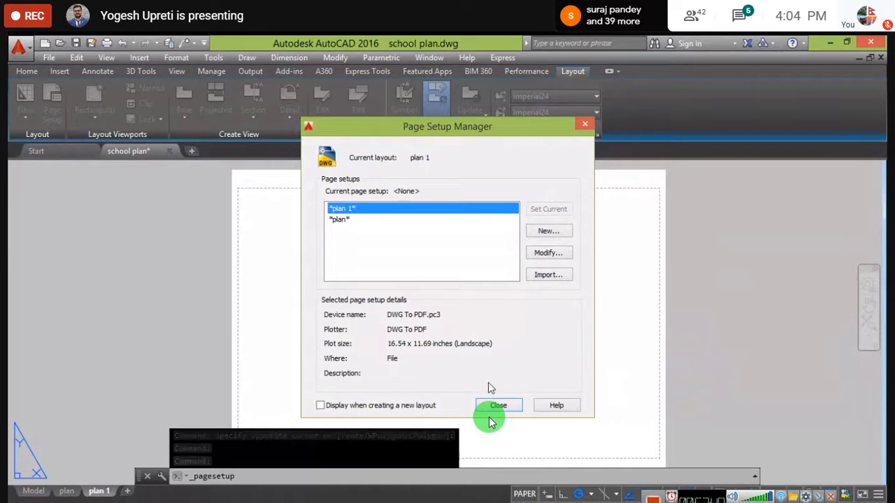
{"action": "left_click", "coordinate": [585, 123]}
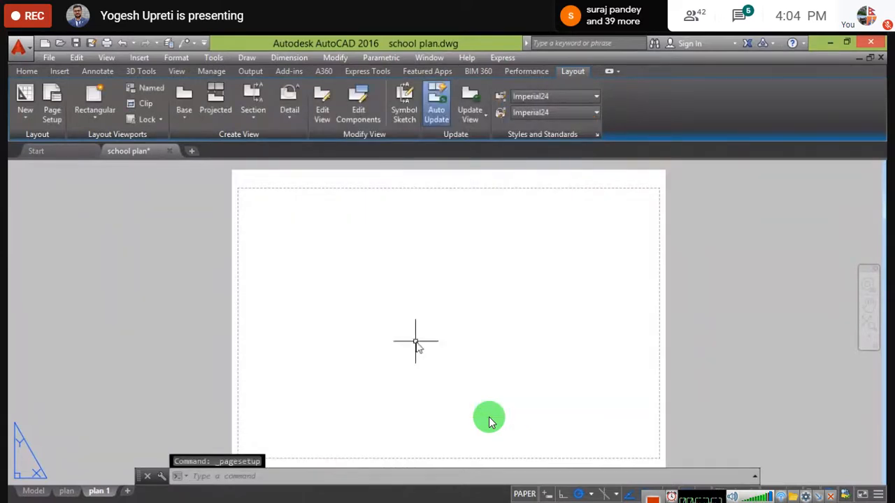
- Switch to the plan sheet and check its page setup details without modifying them
{"action": "left_click", "coordinate": [69, 492]}
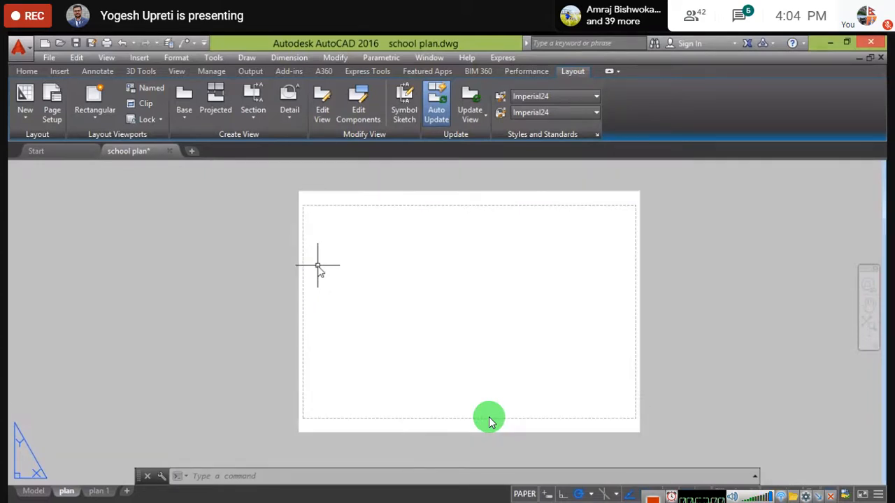
{"action": "left_click", "coordinate": [31, 493]}
{"action": "left_click", "coordinate": [64, 493]}
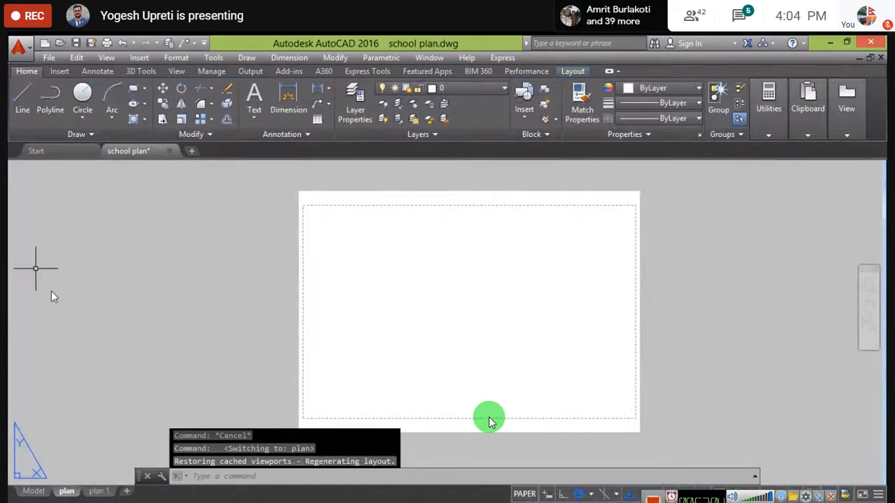
{"action": "right_click", "coordinate": [73, 492]}
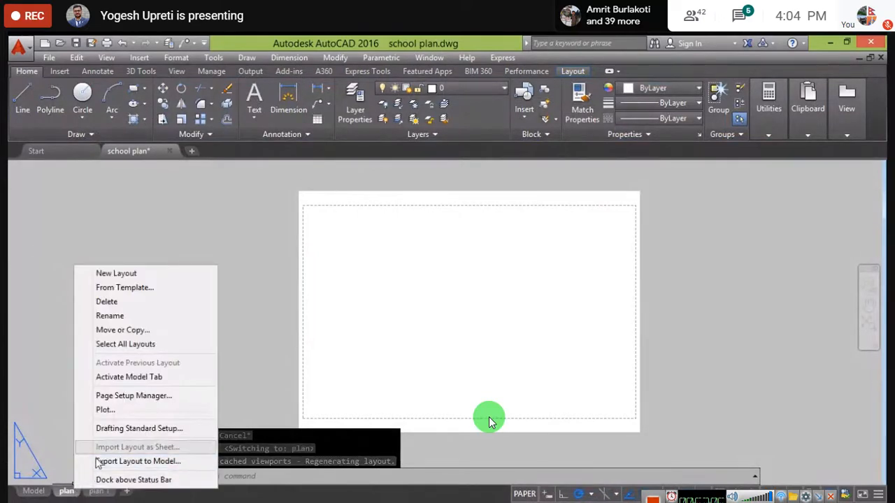
{"action": "left_click", "coordinate": [129, 395]}
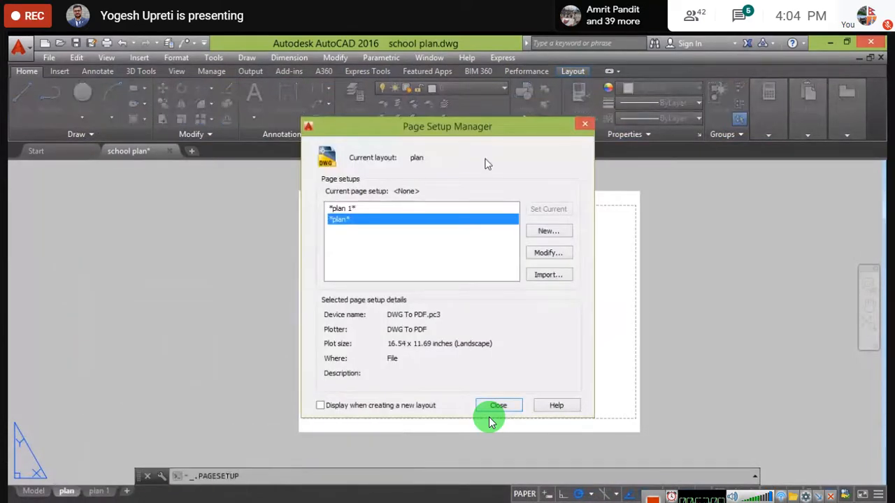
{"action": "left_click", "coordinate": [584, 124]}
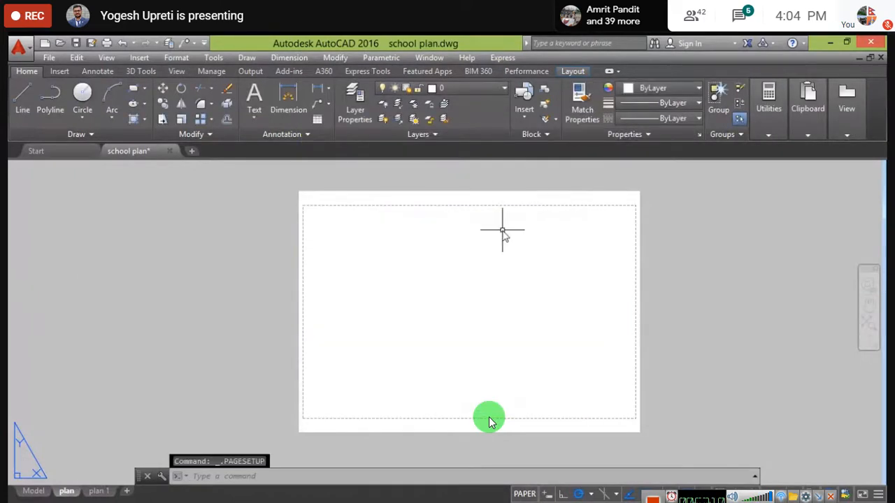
- Switch from the plan sheet to model space and view the two school floor plans
{"action": "scroll", "coordinate": [410, 310], "scroll_direction": "down", "scroll_amount": 2}
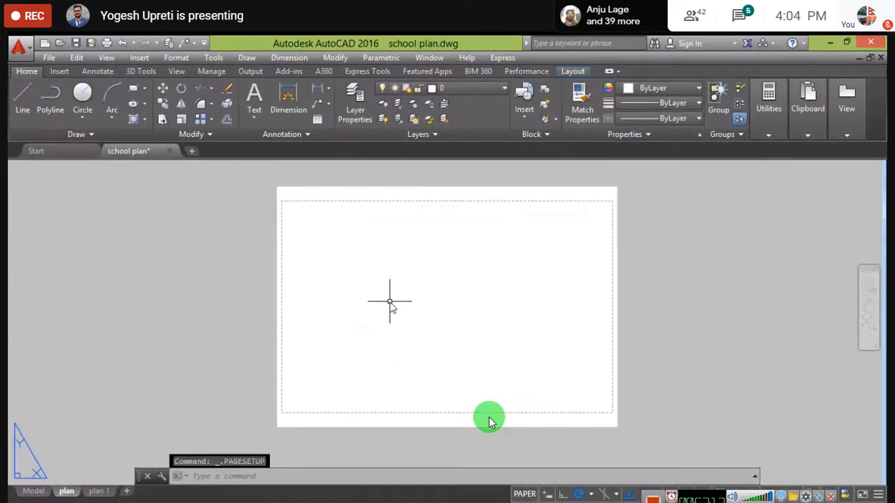
{"action": "middle_click_drag", "start_coordinate": [390, 302], "coordinate": [377, 300]}
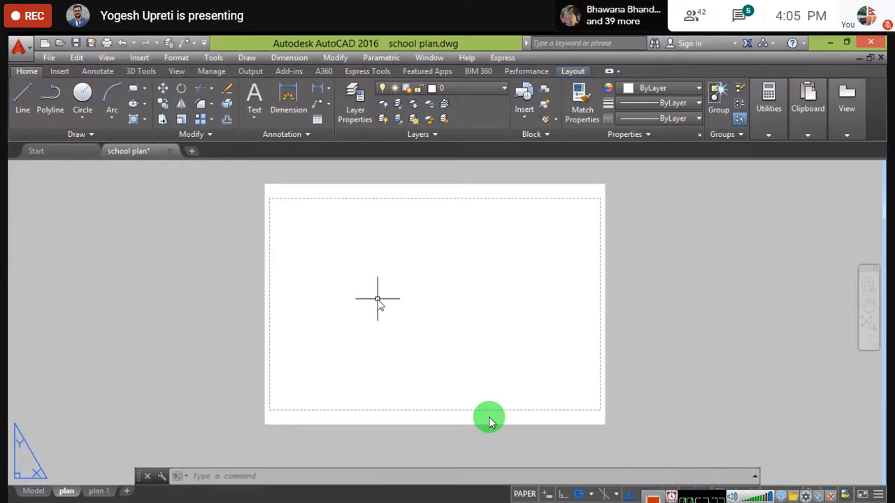
{"action": "left_click", "coordinate": [34, 491]}
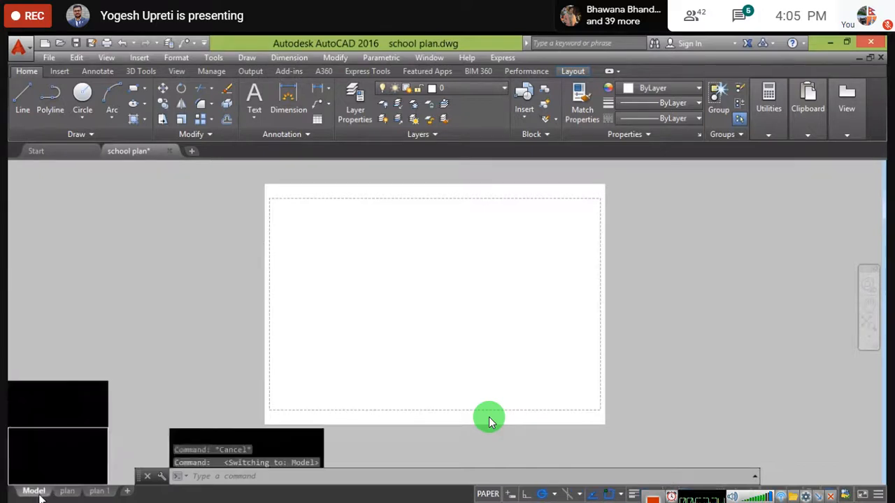
{"action": "middle_click_drag", "start_coordinate": [313, 400], "coordinate": [320, 382]}
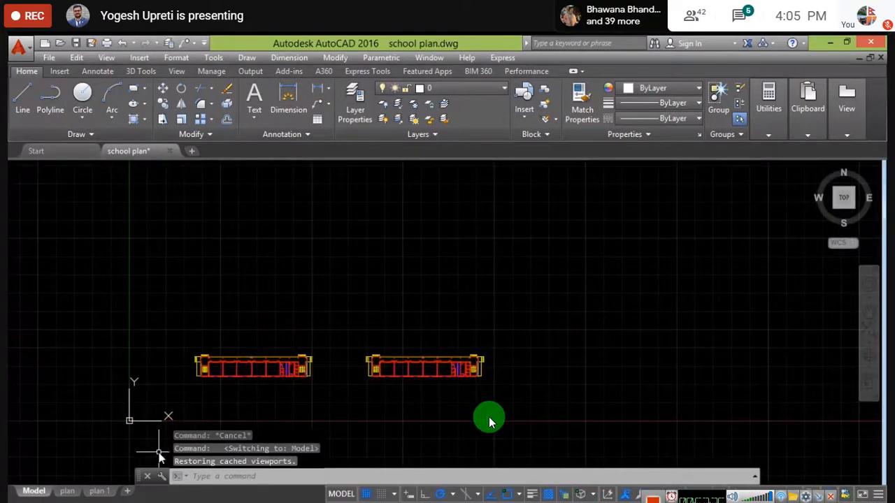
- Create a rectangular viewport on the plan sheet, covering most of the area inside the dashed printable margin
{"action": "left_click", "coordinate": [68, 490]}
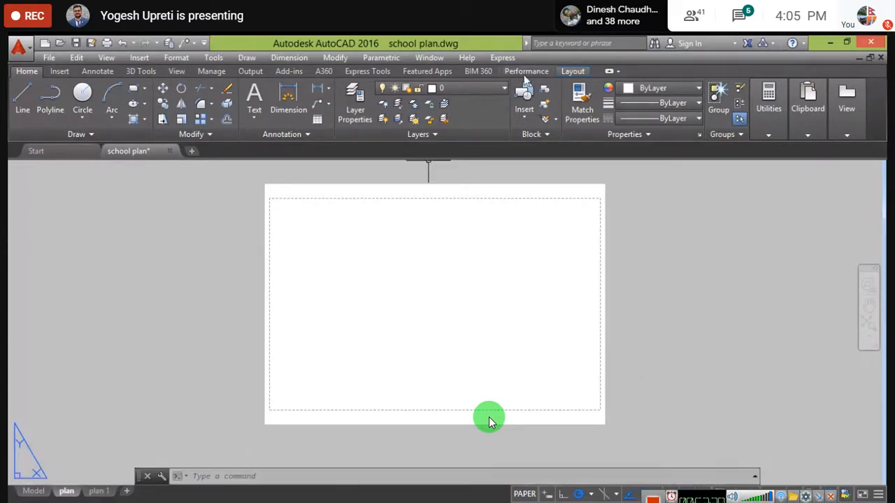
{"action": "left_click", "coordinate": [564, 73]}
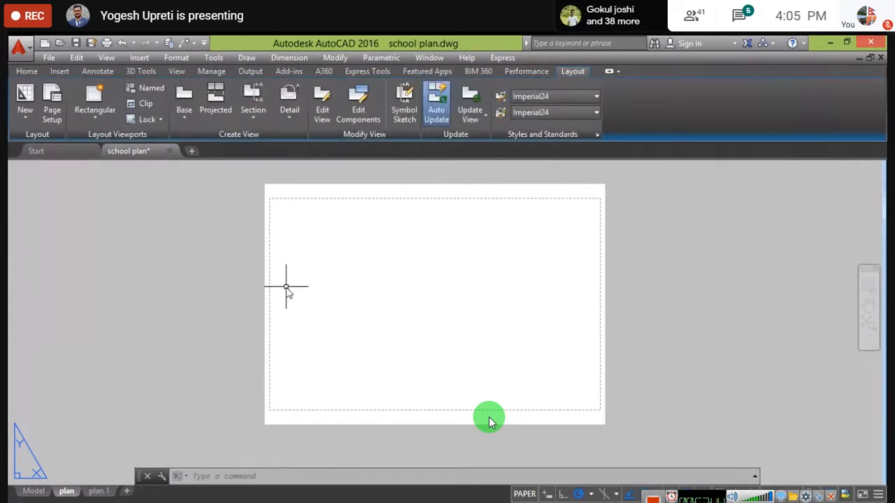
{"action": "left_click", "coordinate": [93, 120]}
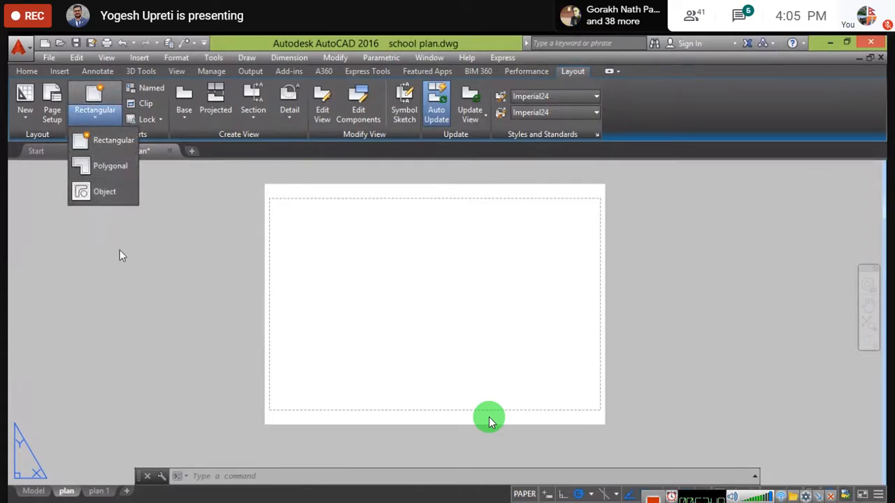
{"action": "left_click", "coordinate": [120, 250]}
{"action": "left_click", "coordinate": [93, 120]}
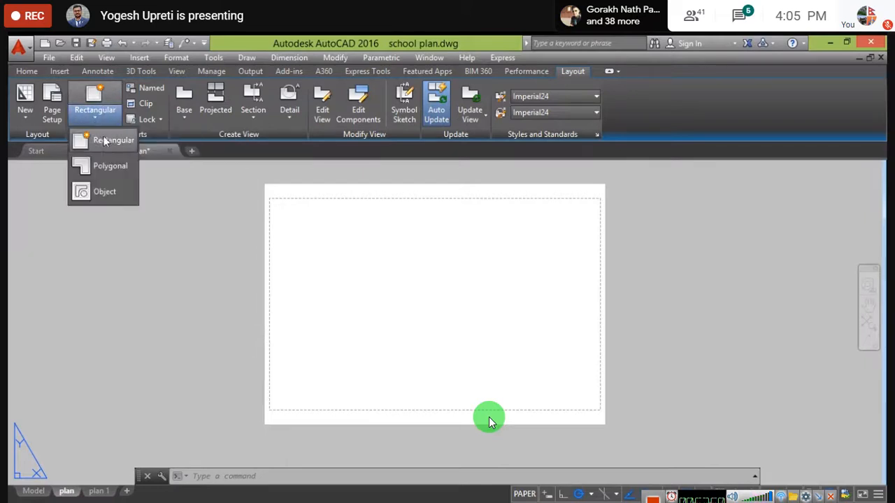
{"action": "left_click", "coordinate": [104, 141]}
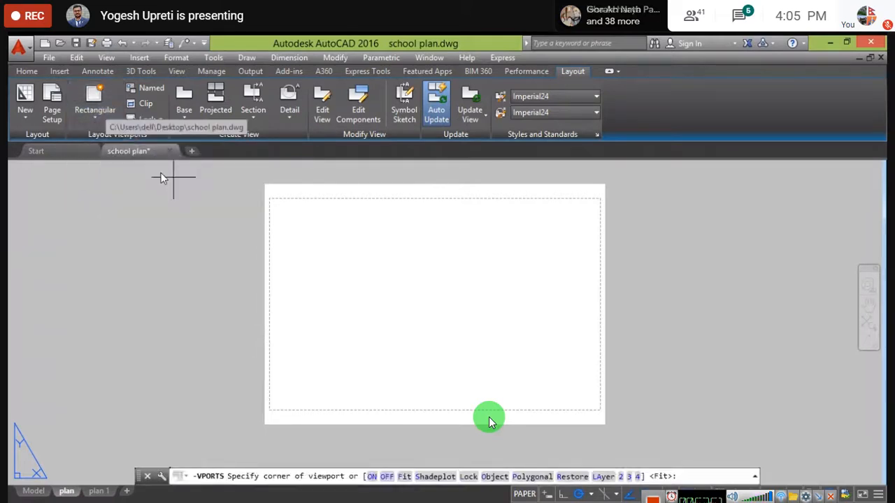
{"action": "left_click", "coordinate": [277, 207]}
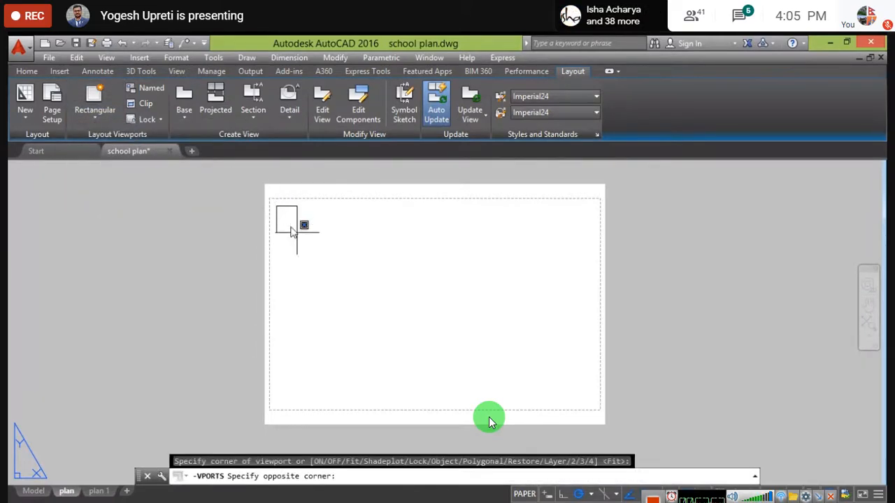
{"action": "left_click", "coordinate": [585, 402]}
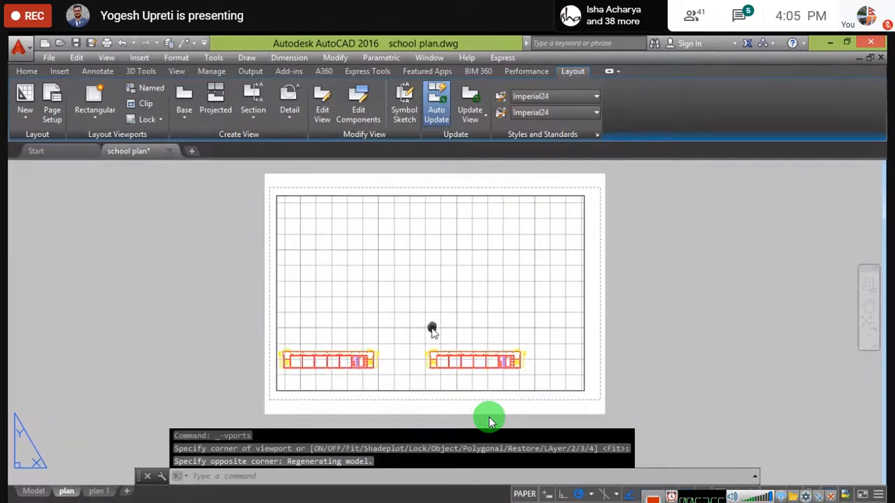
{"action": "middle_click_drag", "start_coordinate": [430, 338], "coordinate": [365, 331]}
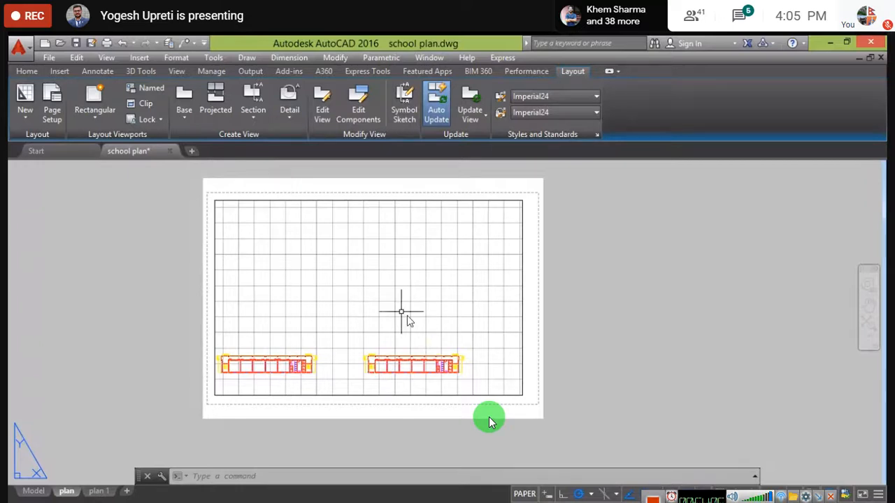
- Turn off the grid inside the new viewport, shift its drawing slightly up and return to paper space
{"action": "double_click", "coordinate": [352, 286]}
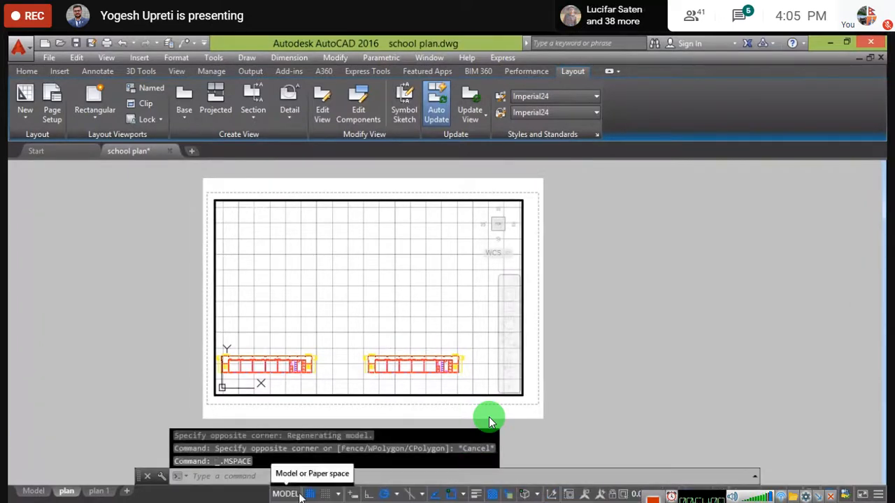
{"action": "left_click", "coordinate": [310, 494]}
{"action": "middle_click_drag", "start_coordinate": [336, 294], "coordinate": [350, 278]}
{"action": "double_click", "coordinate": [156, 247]}
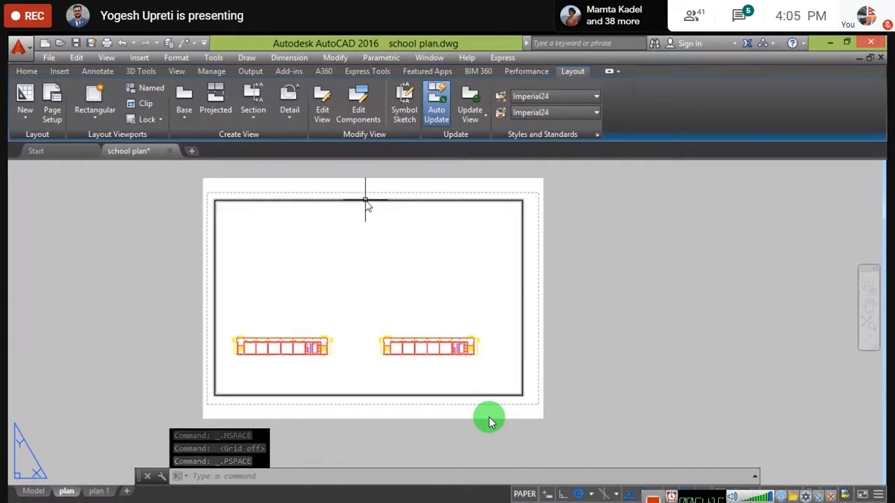
- Reactivate the viewport, pan the first floor plan towards the middle of the frame and return to paper space
{"action": "mouse_move", "coordinate": [365, 203]}
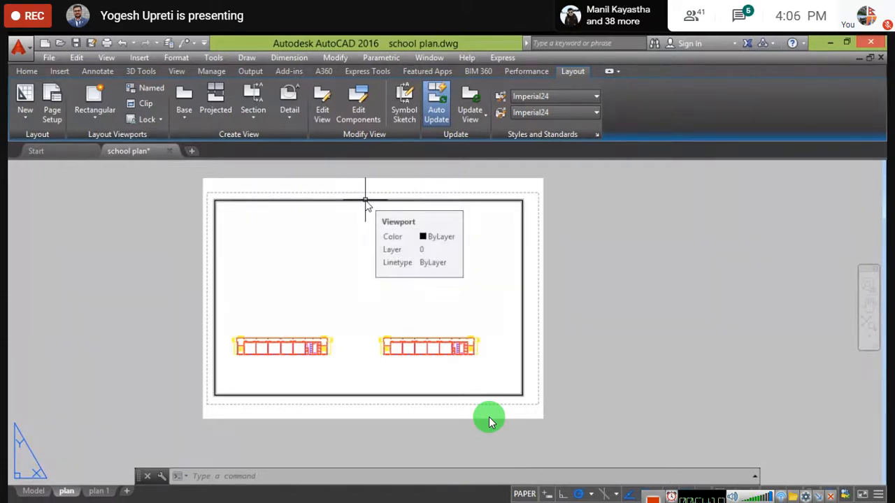
{"action": "double_click", "coordinate": [344, 245]}
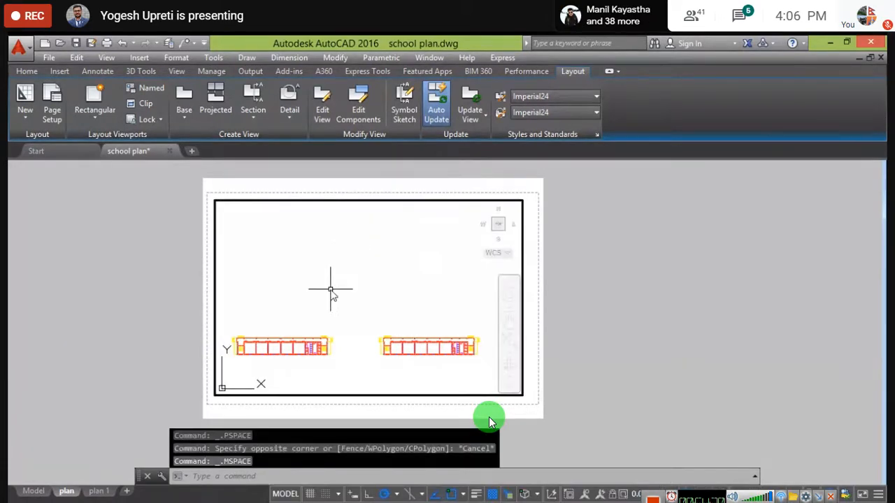
{"action": "mouse_move", "coordinate": [330, 290]}
{"action": "middle_mouse_down"}
{"action": "mouse_move", "coordinate": [362, 231]}
{"action": "mouse_move", "coordinate": [338, 300]}
{"action": "mouse_move", "coordinate": [343, 246]}
{"action": "mouse_move", "coordinate": [416, 226]}
{"action": "mouse_move", "coordinate": [316, 346]}
{"action": "mouse_move", "coordinate": [383, 305]}
{"action": "mouse_move", "coordinate": [410, 240]}
{"action": "mouse_move", "coordinate": [399, 254]}
{"action": "middle_mouse_up"}
{"action": "double_click", "coordinate": [123, 264]}
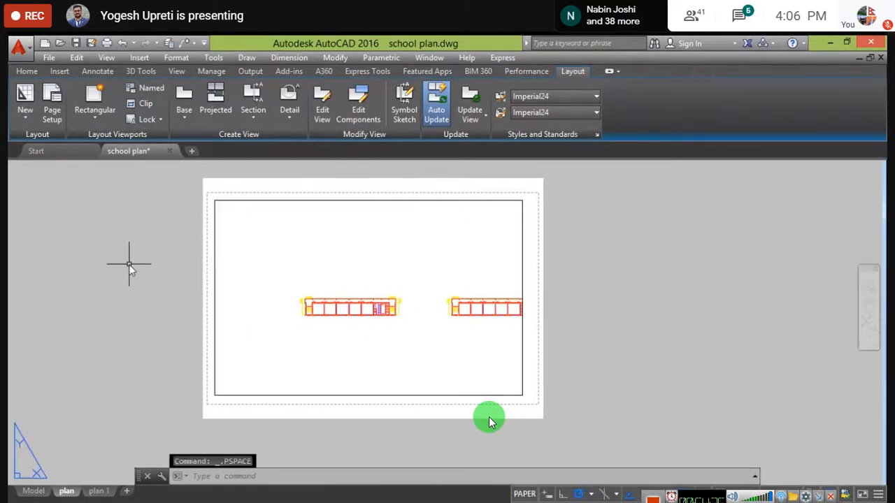
{"action": "scroll", "coordinate": [131, 270], "scroll_direction": "down", "scroll_amount": 4}
{"action": "scroll", "coordinate": [132, 268], "scroll_direction": "up", "scroll_amount": 6}
{"action": "scroll", "coordinate": [133, 269], "scroll_direction": "down", "scroll_amount": 4}
{"action": "middle_click_drag", "start_coordinate": [136, 271], "coordinate": [156, 271]}
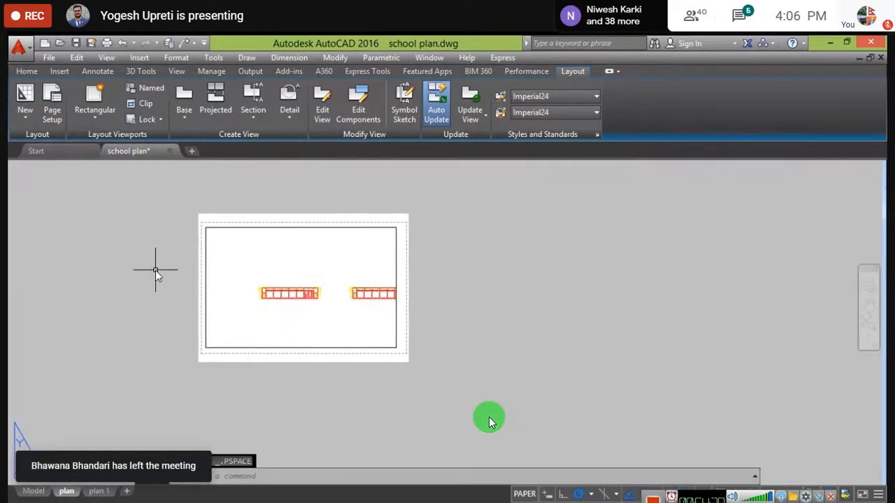
{"action": "scroll", "coordinate": [157, 271], "scroll_direction": "down", "scroll_amount": 2}
{"action": "scroll", "coordinate": [157, 271], "scroll_direction": "up", "scroll_amount": 4}
{"action": "scroll", "coordinate": [157, 270], "scroll_direction": "down", "scroll_amount": 2}
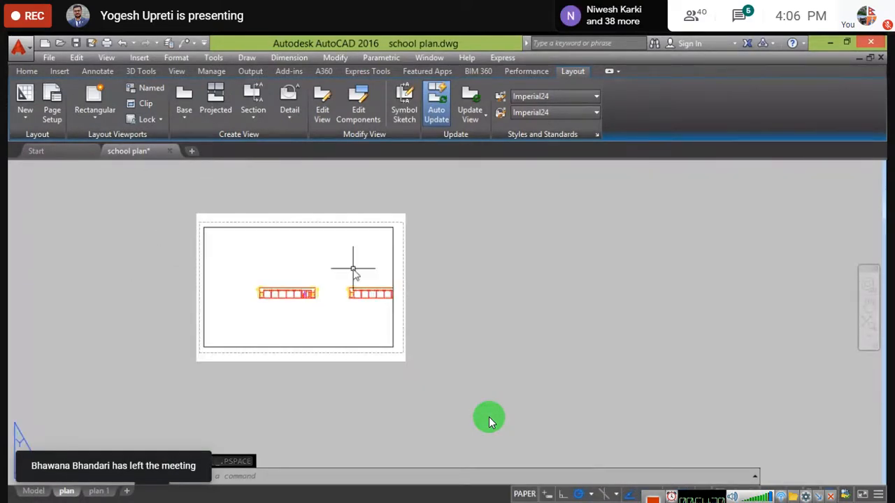
- Enlarge the first floor plan inside the viewport until it spans most of the frame's width, and return to paper space
{"action": "double_click", "coordinate": [304, 261]}
{"action": "scroll", "coordinate": [291, 267], "scroll_direction": "up", "scroll_amount": 3}
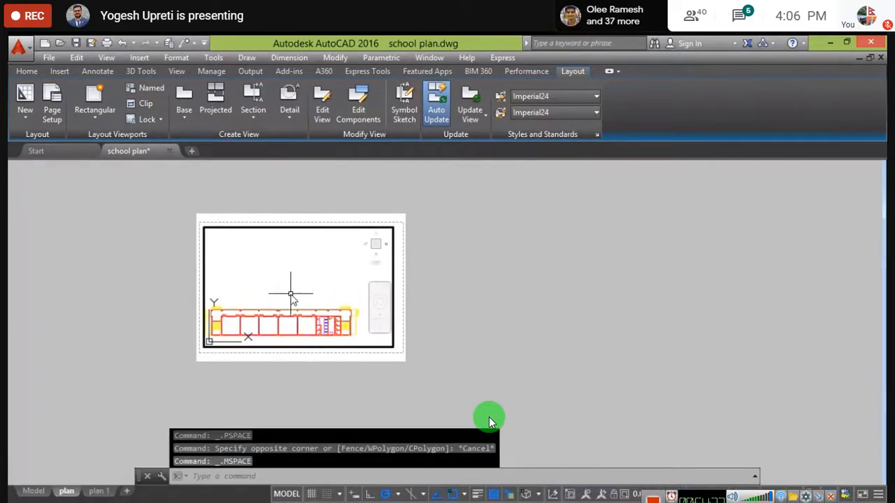
{"action": "middle_click_drag", "start_coordinate": [291, 293], "coordinate": [299, 272]}
{"action": "scroll", "coordinate": [243, 304], "scroll_direction": "up", "scroll_amount": 4}
{"action": "scroll", "coordinate": [243, 305], "scroll_direction": "down", "scroll_amount": 4}
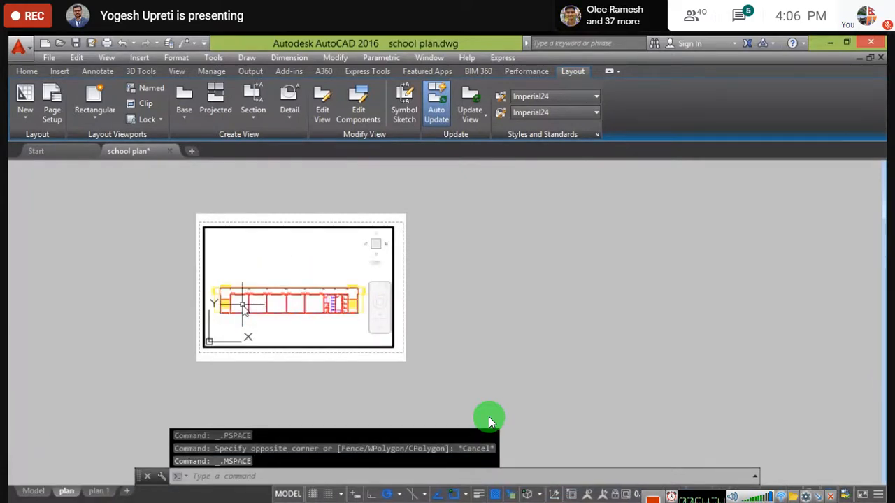
{"action": "scroll", "coordinate": [242, 305], "scroll_direction": "up", "scroll_amount": 3}
{"action": "scroll", "coordinate": [242, 304], "scroll_direction": "down", "scroll_amount": 3}
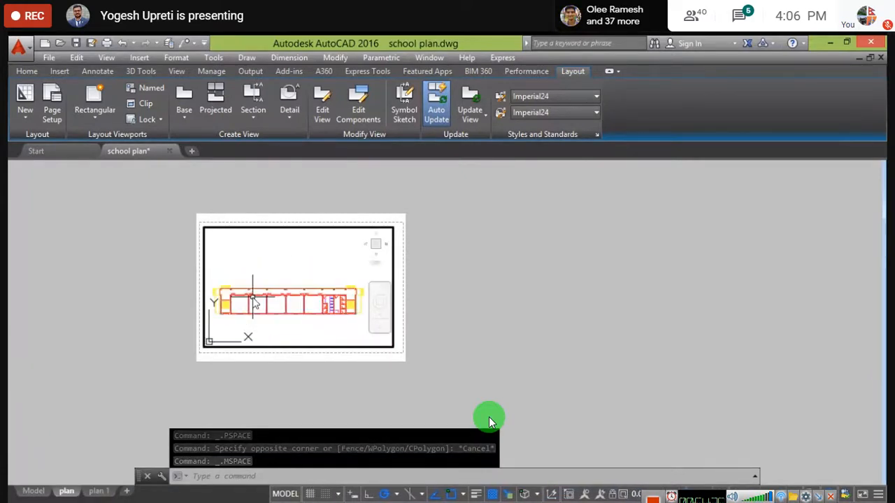
{"action": "double_click", "coordinate": [147, 284]}
{"action": "middle_click_drag", "start_coordinate": [457, 350], "coordinate": [565, 364]}
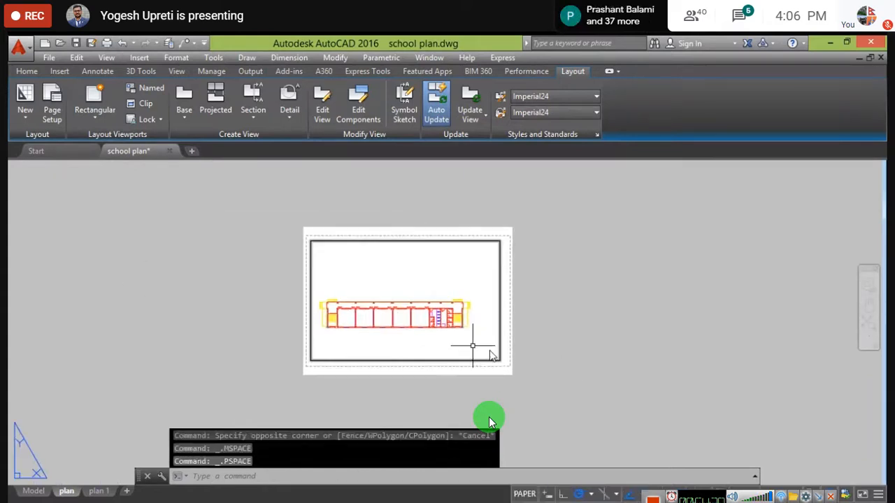
- Leave the active viewport for paper space and erase the rectangular viewport from the plan sheet
{"action": "scroll", "coordinate": [416, 343], "scroll_direction": "up", "scroll_amount": 2}
{"action": "middle_click_drag", "start_coordinate": [415, 343], "coordinate": [410, 362]}
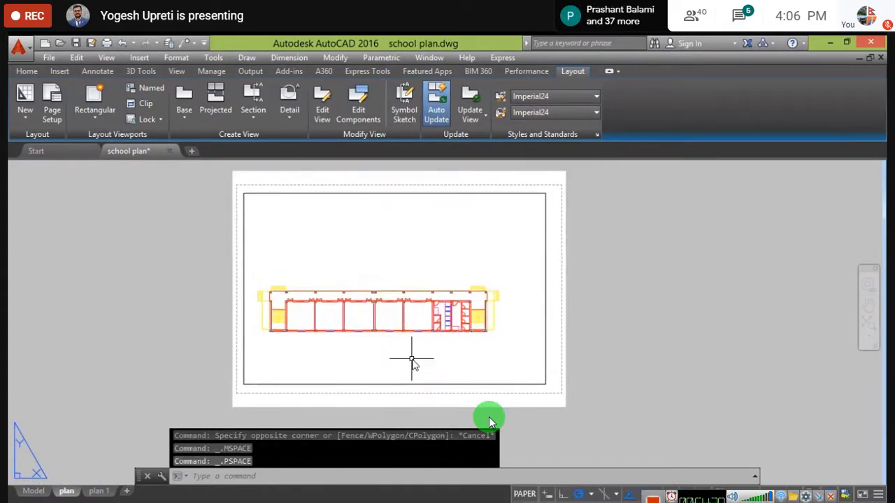
{"action": "double_click", "coordinate": [369, 240]}
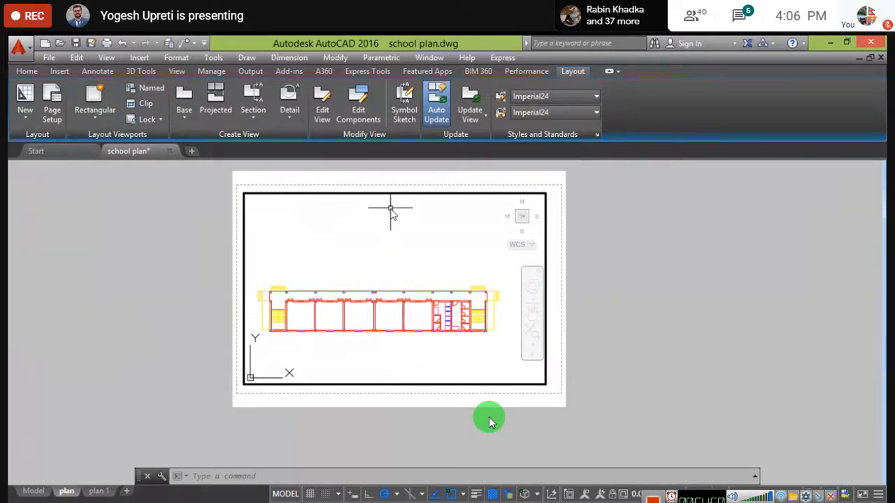
{"action": "double_click", "coordinate": [292, 198]}
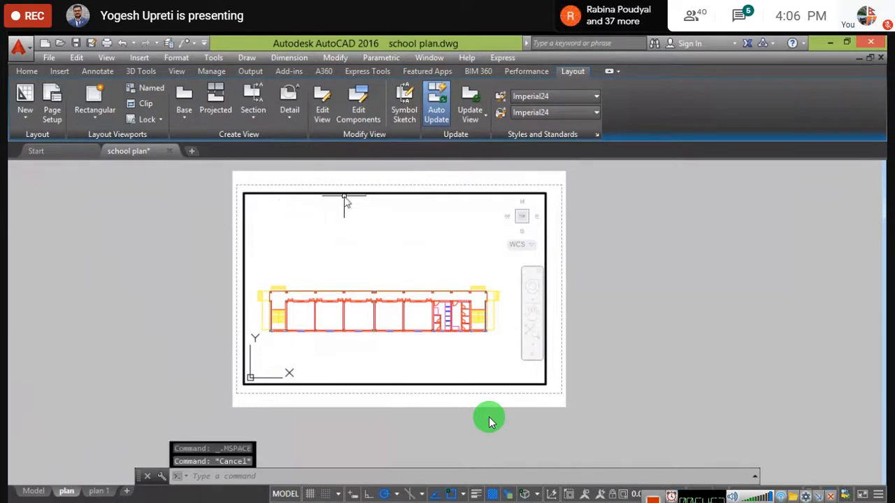
{"action": "double_click", "coordinate": [114, 221]}
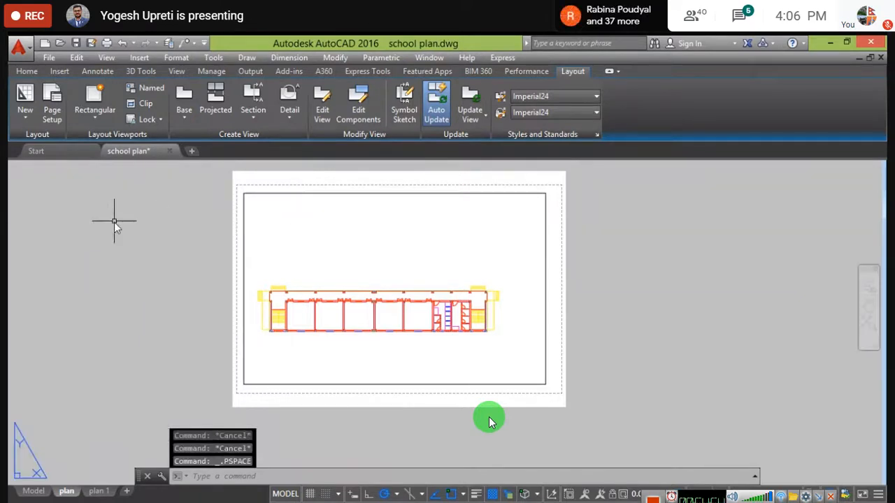
{"action": "left_click", "coordinate": [265, 193]}
{"action": "key", "text": "Delete"}
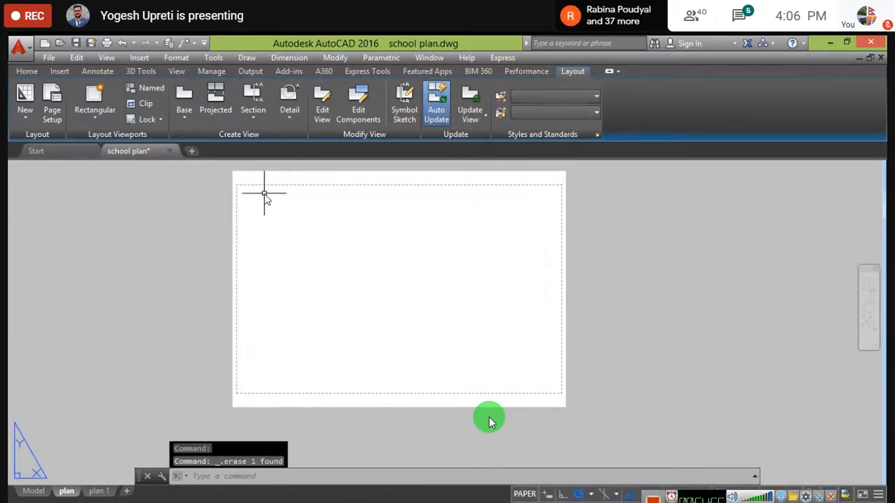
- Create a teardrop-shaped polygonal viewport on the sheet's left half with a straight left side, a rounded arc base and an arc closing at the start point
{"action": "left_click", "coordinate": [95, 119]}
{"action": "left_click", "coordinate": [113, 162]}
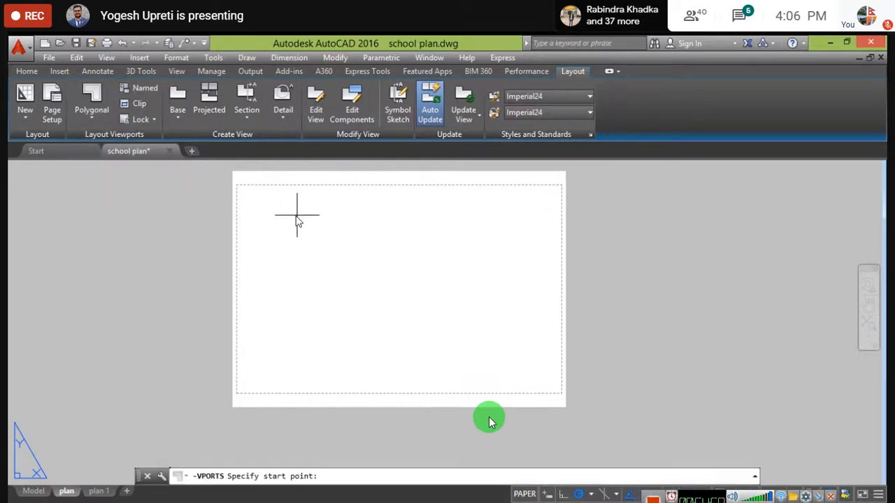
{"action": "left_click", "coordinate": [285, 213]}
{"action": "left_click", "coordinate": [285, 343]}
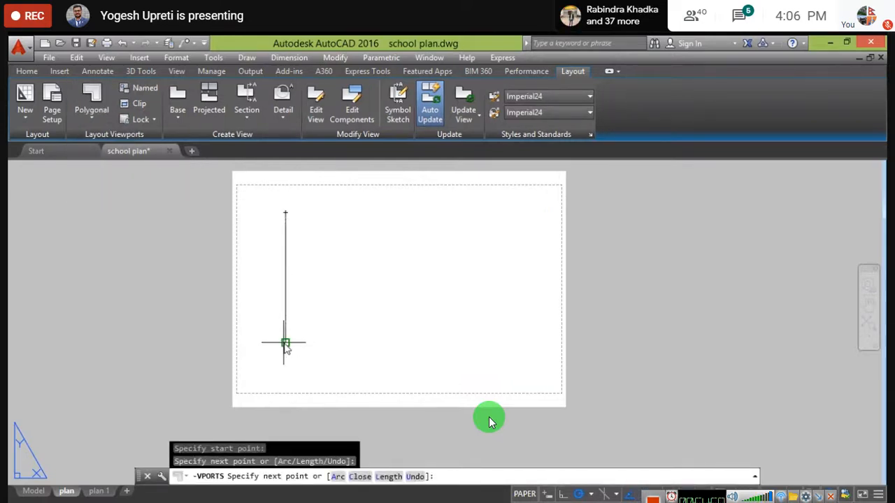
{"action": "left_click", "coordinate": [338, 476]}
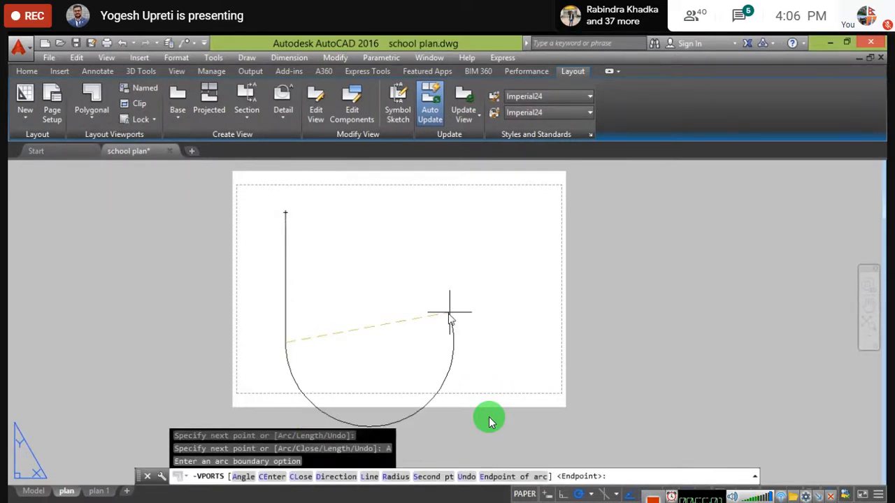
{"action": "left_click", "coordinate": [358, 309]}
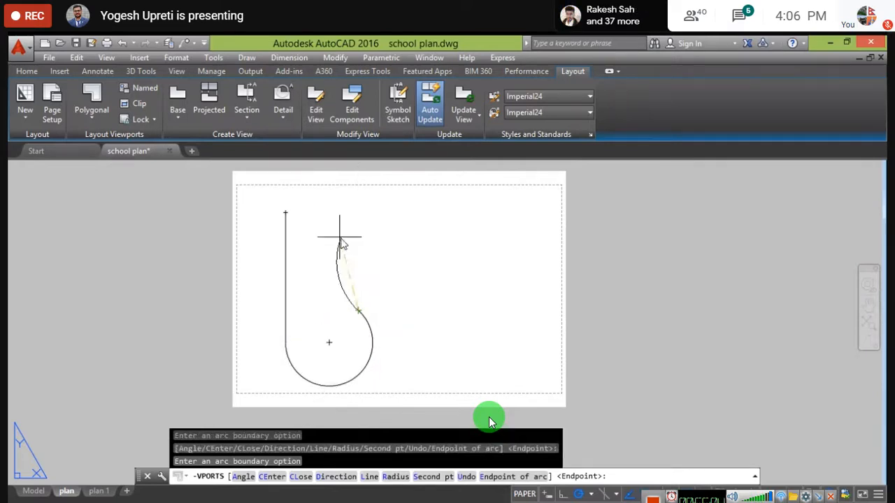
{"action": "left_click", "coordinate": [285, 212]}
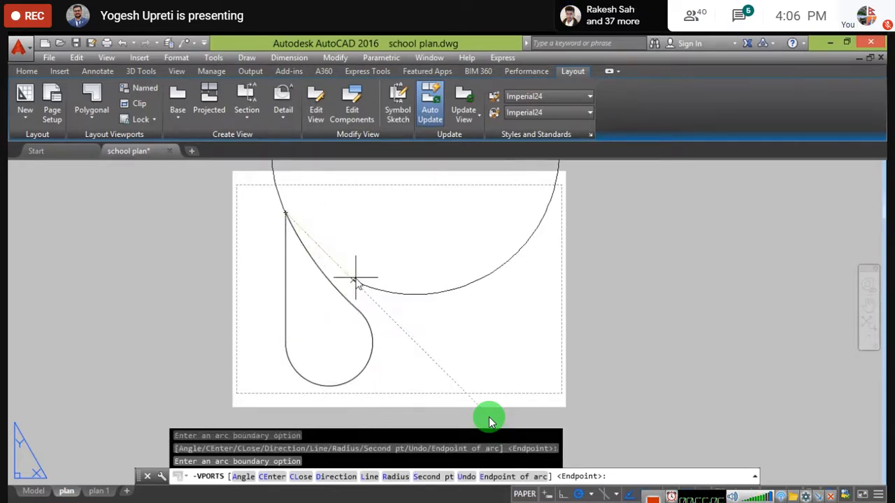
{"action": "key", "text": "Return"}
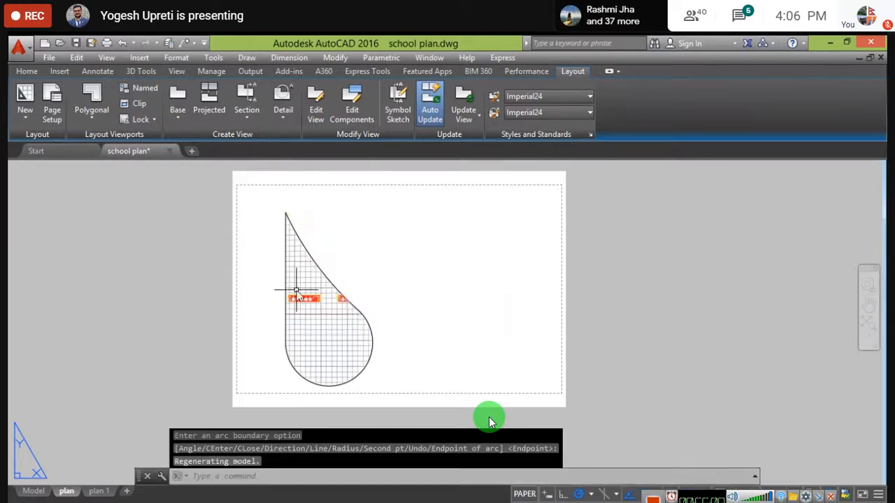
- Activate the teardrop viewport and pan its floor plans down and slightly right towards the wider part of the frame
{"action": "middle_click_drag", "start_coordinate": [314, 318], "coordinate": [336, 317]}
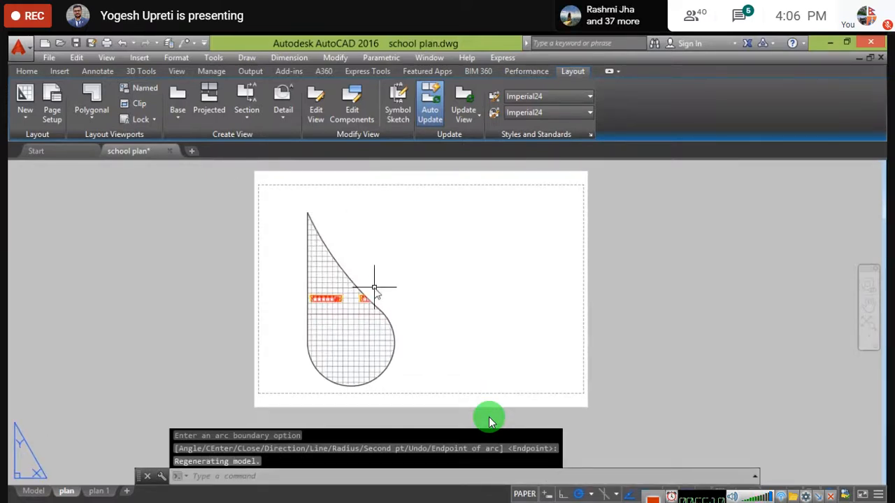
{"action": "scroll", "coordinate": [304, 297], "scroll_direction": "up", "scroll_amount": 4}
{"action": "scroll", "coordinate": [338, 293], "scroll_direction": "down", "scroll_amount": 4}
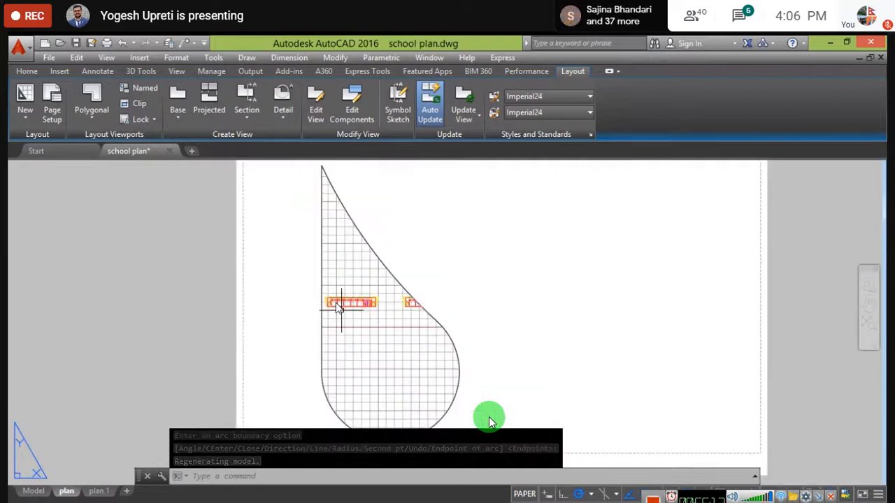
{"action": "double_click", "coordinate": [380, 354]}
{"action": "scroll", "coordinate": [351, 295], "scroll_direction": "down", "scroll_amount": 6}
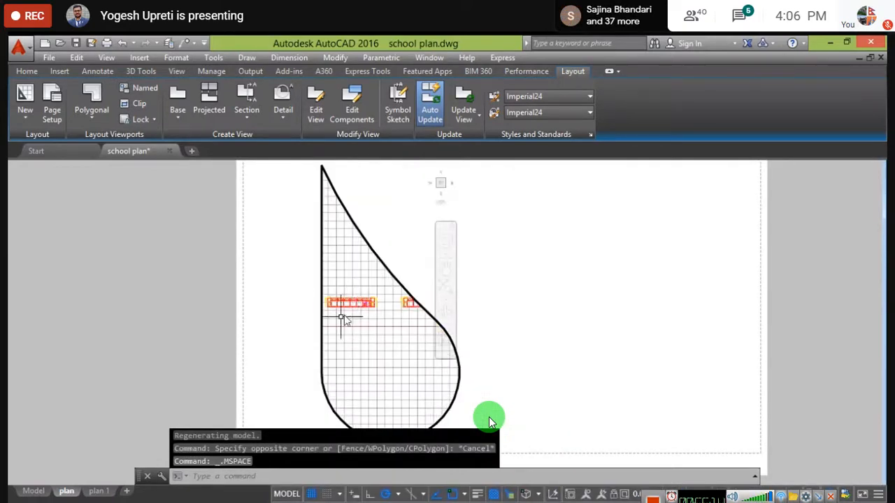
{"action": "middle_click_drag", "start_coordinate": [337, 324], "coordinate": [359, 384]}
{"action": "scroll", "coordinate": [375, 367], "scroll_direction": "up", "scroll_amount": 2}
{"action": "scroll", "coordinate": [376, 368], "scroll_direction": "down", "scroll_amount": 2}
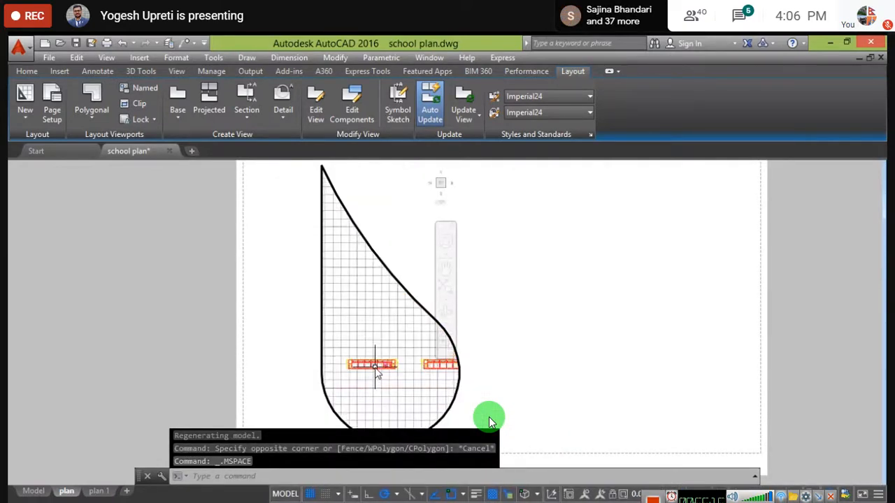
- Return to paper space and erase the teardrop-shaped polygonal viewport
{"action": "key", "text": "Escape"}
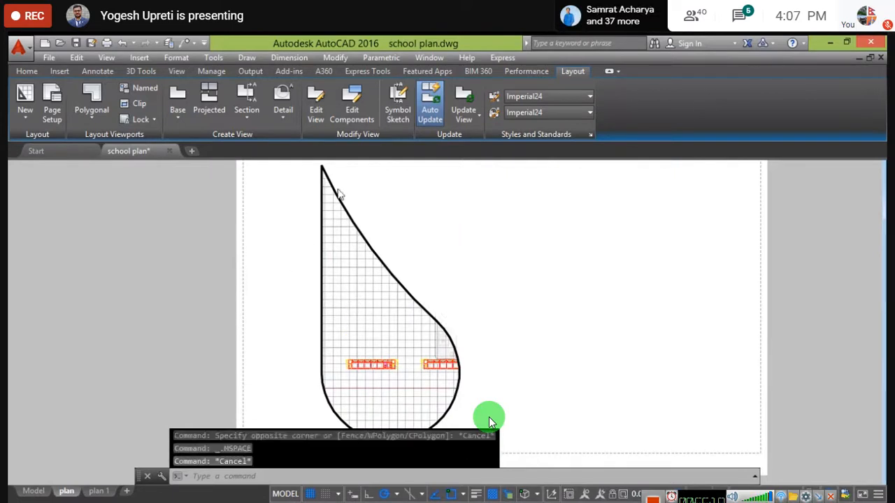
{"action": "key", "text": "Escape"}
{"action": "double_click", "coordinate": [134, 286]}
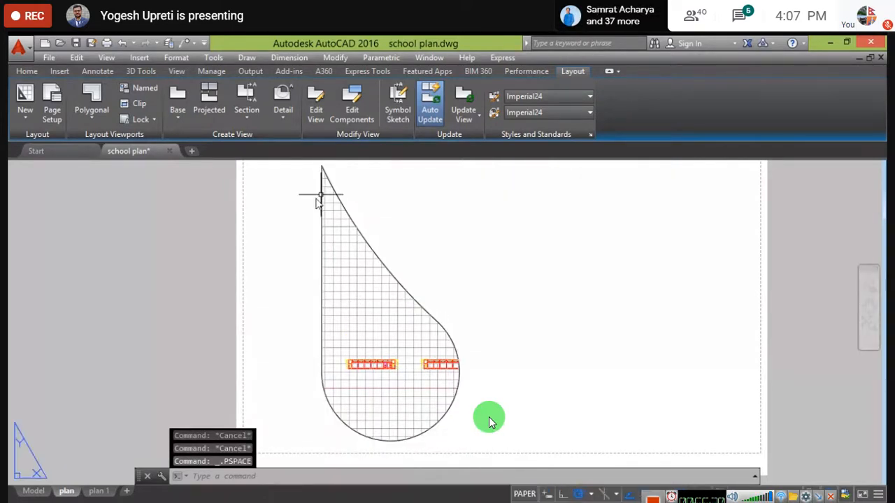
{"action": "left_click", "coordinate": [321, 199]}
{"action": "key", "text": "Delete"}
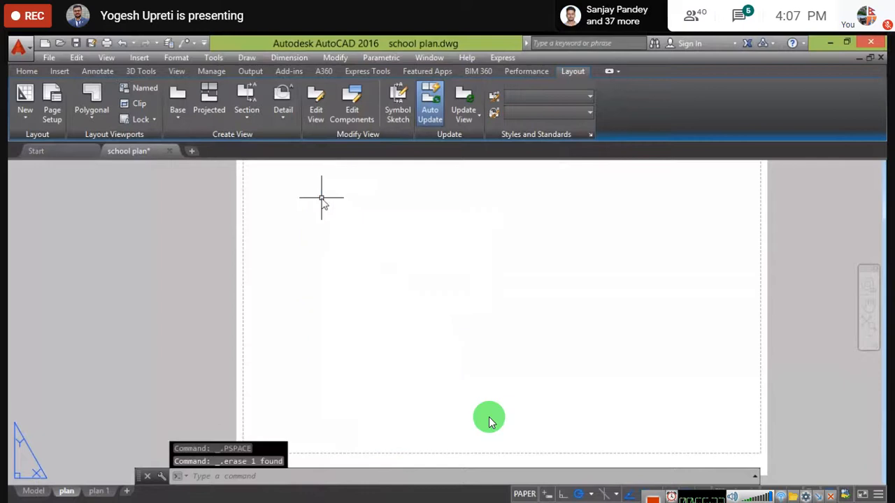
{"action": "left_click", "coordinate": [92, 120]}
{"action": "left_click", "coordinate": [114, 140]}
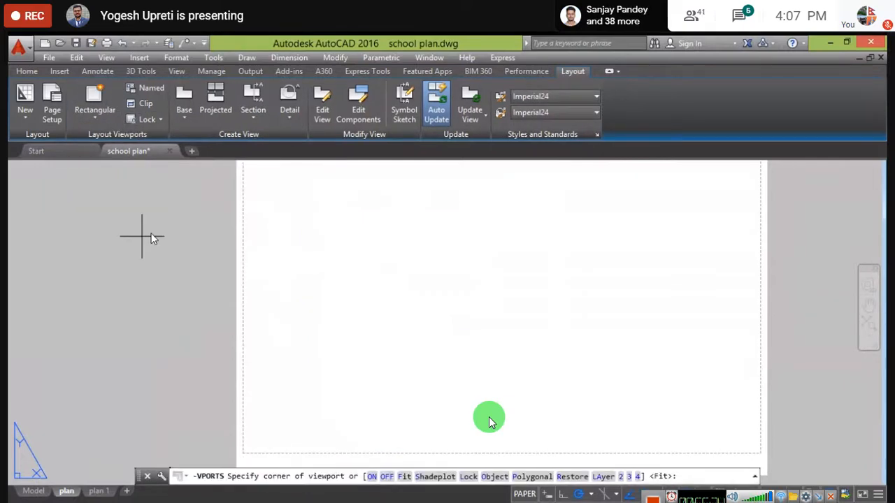
{"action": "scroll", "coordinate": [128, 251], "scroll_direction": "down", "scroll_amount": 4}
{"action": "middle_click_drag", "start_coordinate": [128, 251], "coordinate": [233, 306]}
{"action": "scroll", "coordinate": [272, 309], "scroll_direction": "up", "scroll_amount": 2}
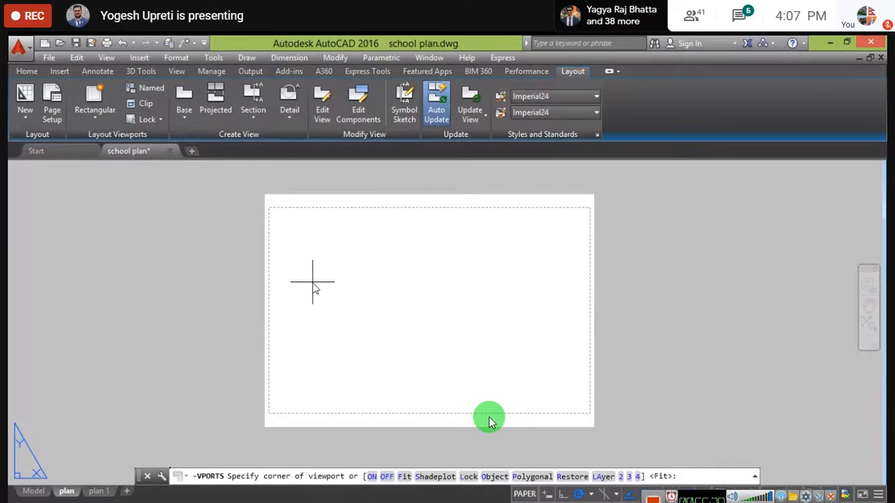
- Open the list of named viewports for the plan sheet
{"action": "left_click", "coordinate": [133, 89]}
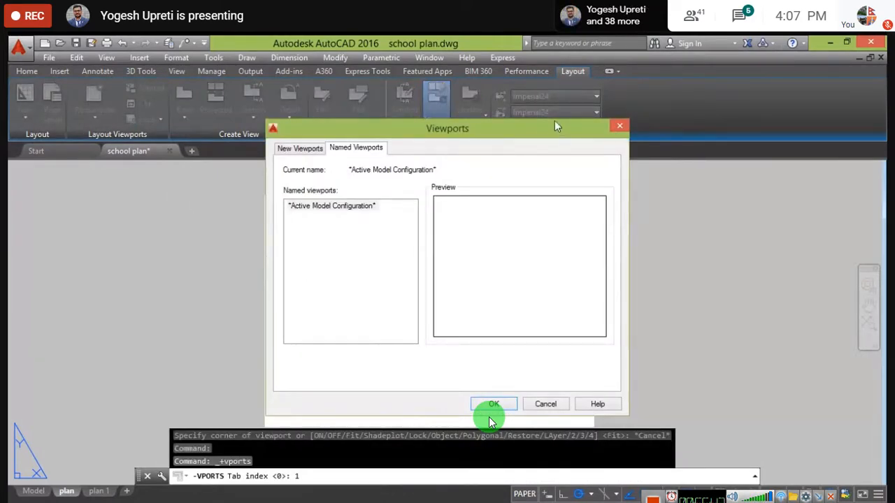
- Create a Two: Vertical viewport arrangement filling most of the sheet inside the printable area of the plan layout
{"action": "left_click_drag", "start_coordinate": [552, 125], "coordinate": [549, 127]}
{"action": "left_click", "coordinate": [313, 150]}
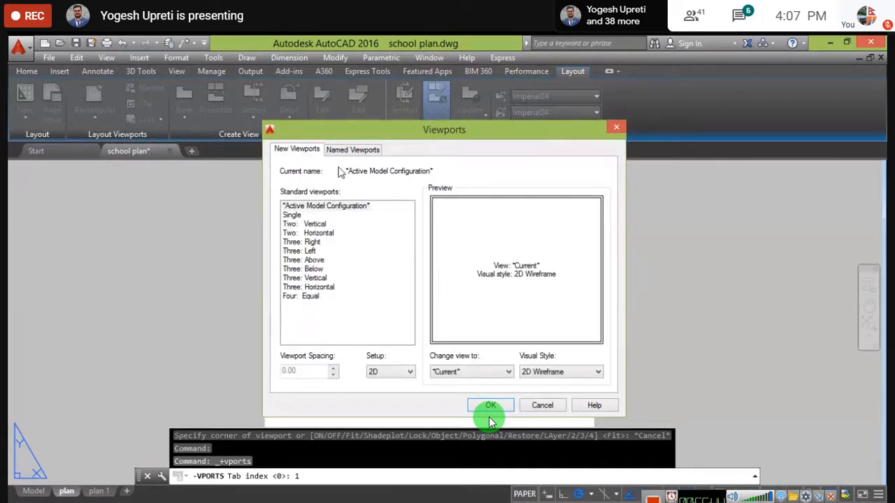
{"action": "left_click", "coordinate": [299, 224]}
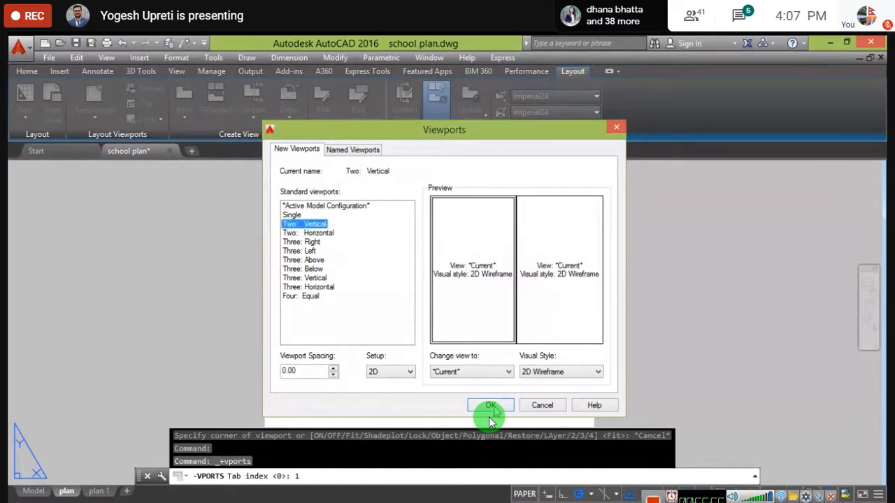
{"action": "left_click", "coordinate": [489, 407]}
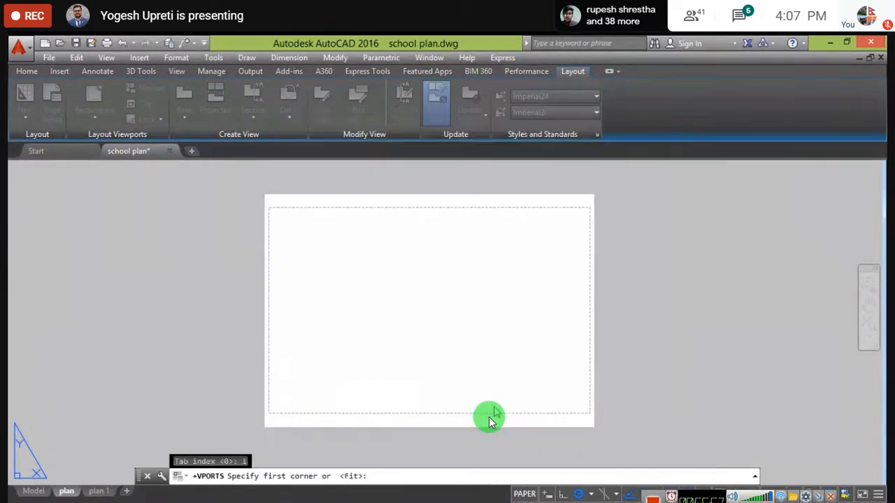
{"action": "left_click", "coordinate": [281, 221]}
{"action": "left_click", "coordinate": [575, 395]}
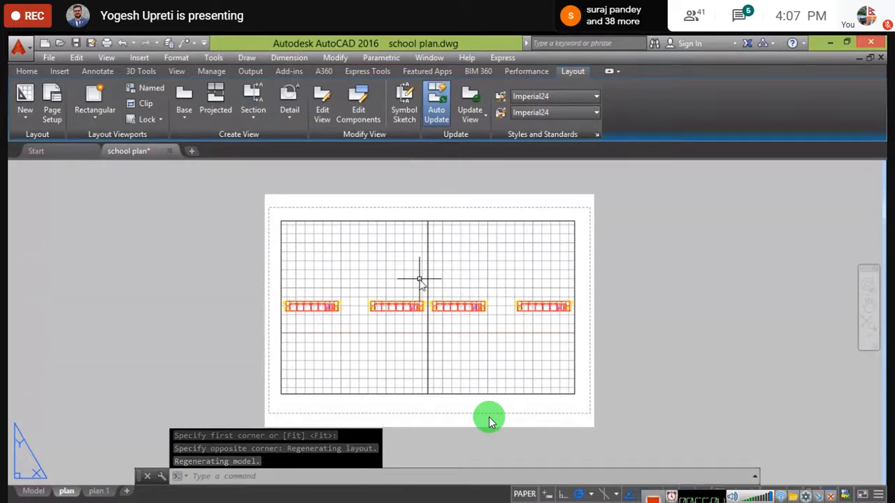
- Turn off the grid display inside both the left and the right viewport
{"action": "double_click", "coordinate": [372, 259]}
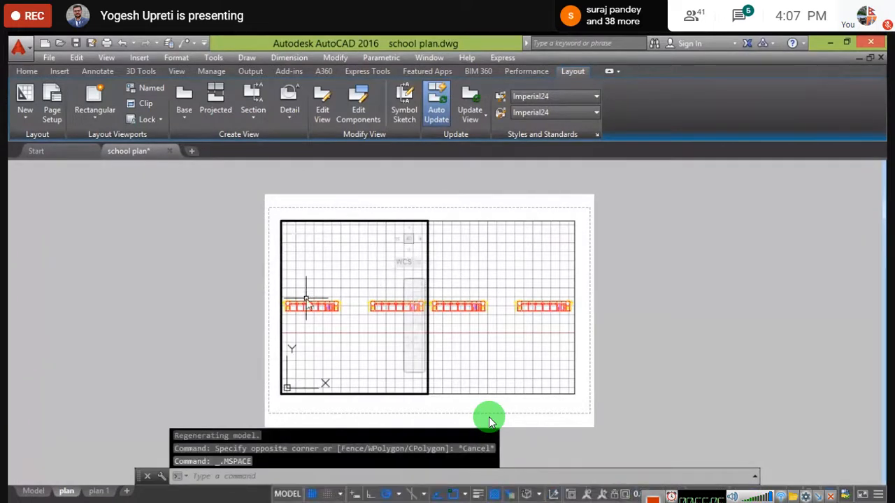
{"action": "scroll", "coordinate": [343, 308], "scroll_direction": "up", "scroll_amount": 3}
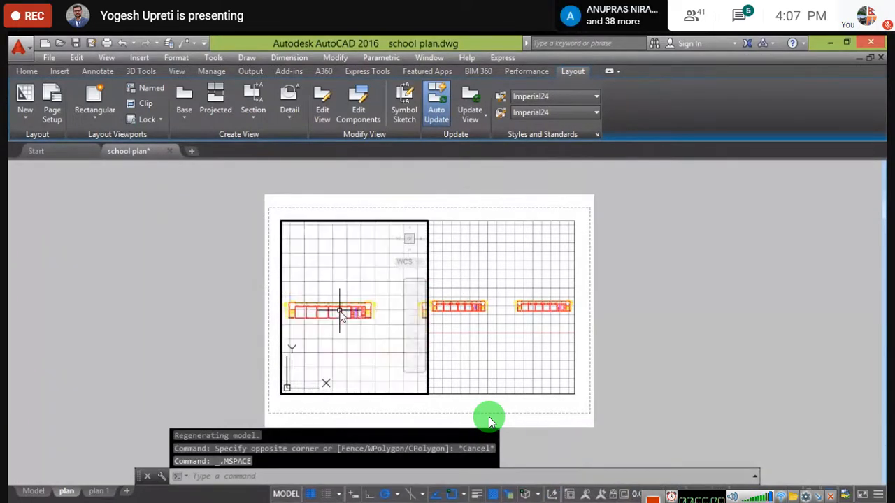
{"action": "scroll", "coordinate": [317, 318], "scroll_direction": "up", "scroll_amount": 4}
{"action": "scroll", "coordinate": [317, 318], "scroll_direction": "down", "scroll_amount": 4}
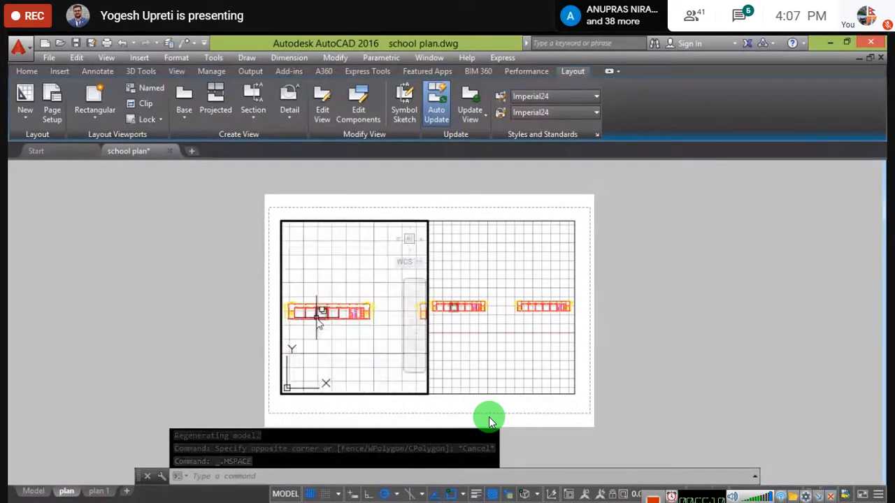
{"action": "scroll", "coordinate": [317, 318], "scroll_direction": "up", "scroll_amount": 3}
{"action": "scroll", "coordinate": [316, 318], "scroll_direction": "down", "scroll_amount": 6}
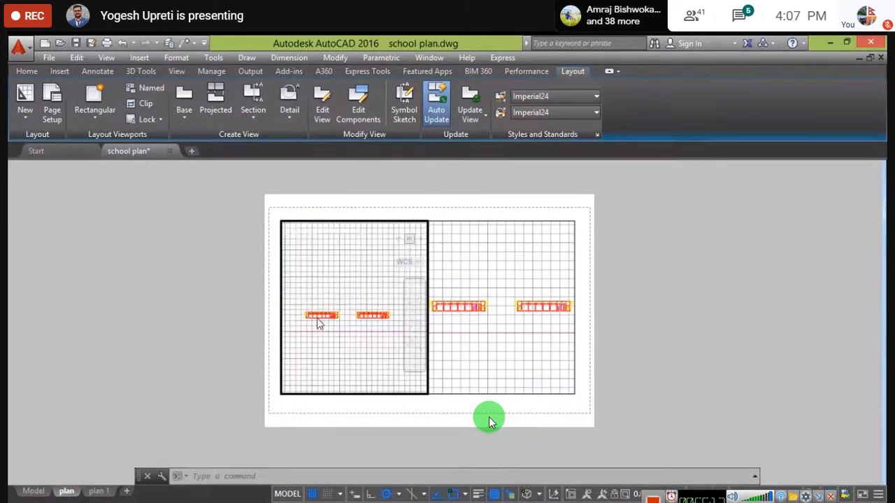
{"action": "left_click", "coordinate": [311, 494]}
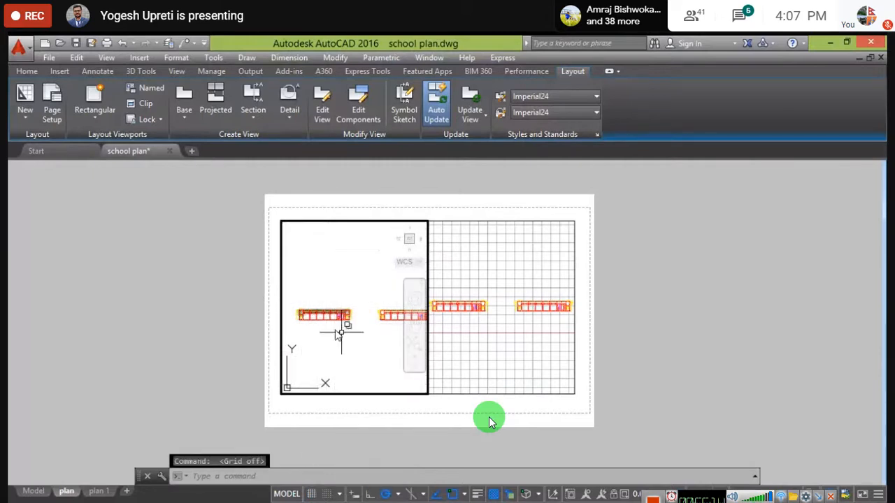
{"action": "left_click", "coordinate": [465, 309]}
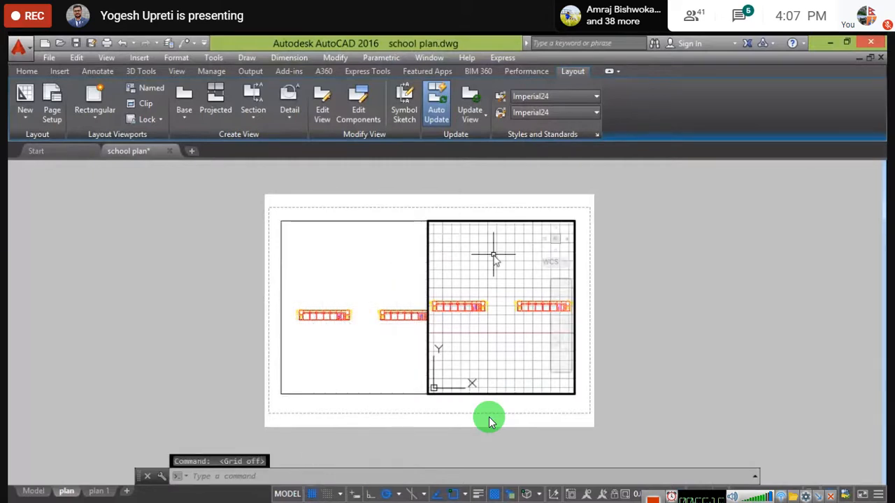
{"action": "left_click", "coordinate": [313, 494]}
- Zoom in and out on the school plan in the left viewport and in the right viewport separately to compare their views
{"action": "left_click", "coordinate": [379, 267]}
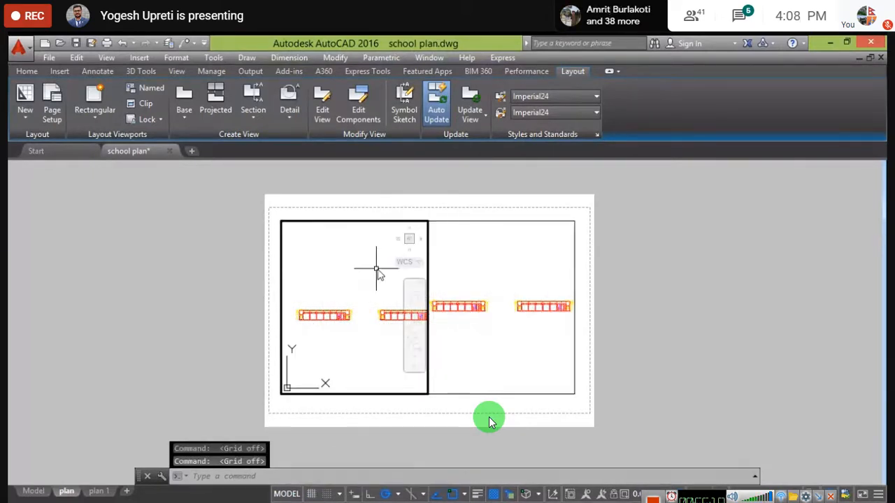
{"action": "scroll", "coordinate": [316, 326], "scroll_direction": "up", "scroll_amount": 4}
{"action": "scroll", "coordinate": [315, 325], "scroll_direction": "down", "scroll_amount": 3}
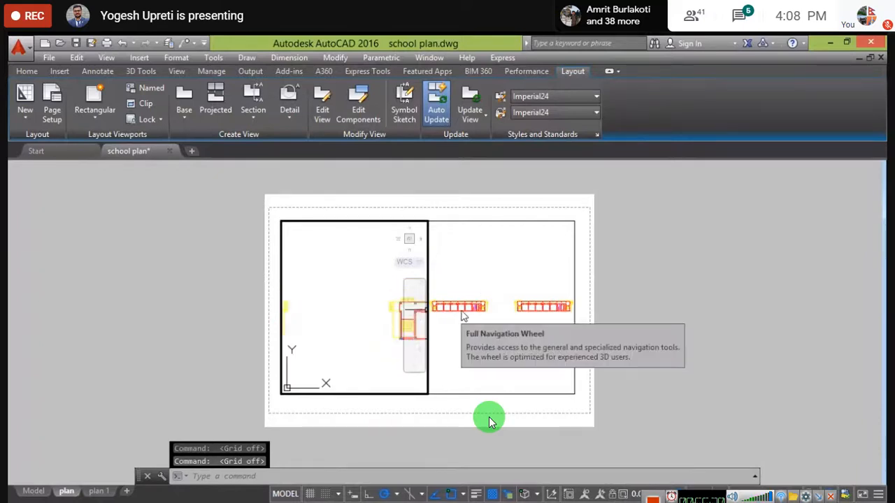
{"action": "left_click", "coordinate": [477, 286]}
{"action": "scroll", "coordinate": [441, 319], "scroll_direction": "up", "scroll_amount": 4}
{"action": "scroll", "coordinate": [441, 319], "scroll_direction": "down", "scroll_amount": 4}
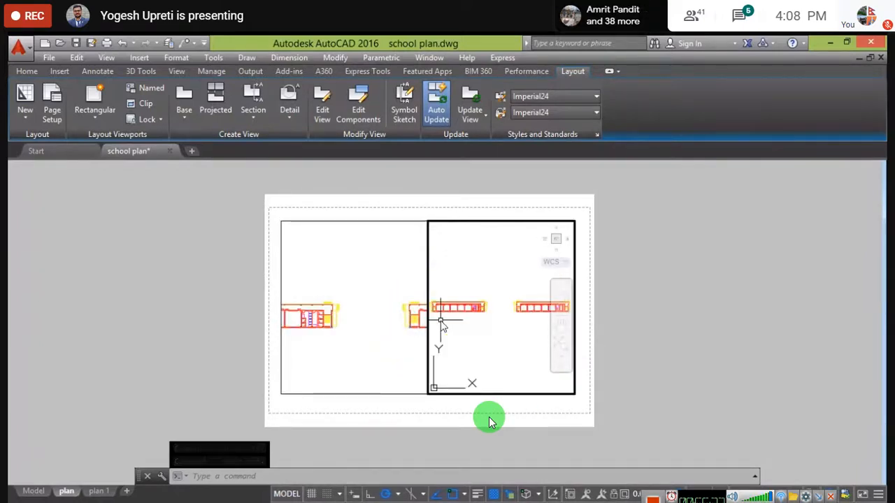
- Return to paper space and delete both side-by-side viewports from the sheet
{"action": "double_click", "coordinate": [297, 216]}
{"action": "left_click", "coordinate": [297, 215]}
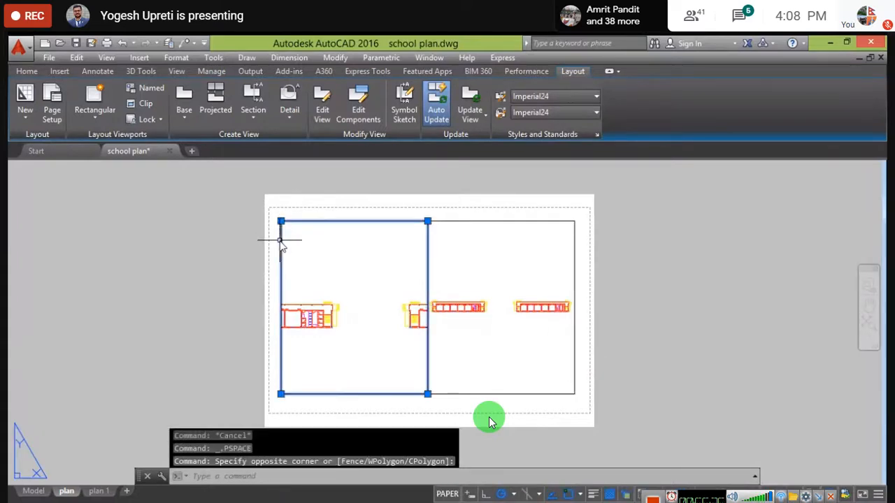
{"action": "key", "text": "Delete"}
{"action": "left_click", "coordinate": [439, 210]}
{"action": "left_click", "coordinate": [439, 249]}
{"action": "key", "text": "Delete"}
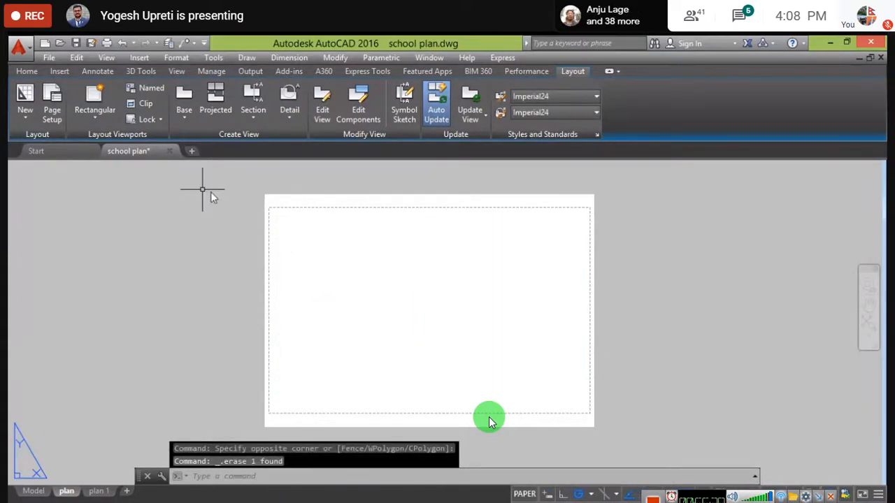
- Create a rectangular viewport across almost the full sheet width, leaving a blank strip along the sheet's lower edge
{"action": "left_click", "coordinate": [95, 121]}
{"action": "left_click", "coordinate": [100, 140]}
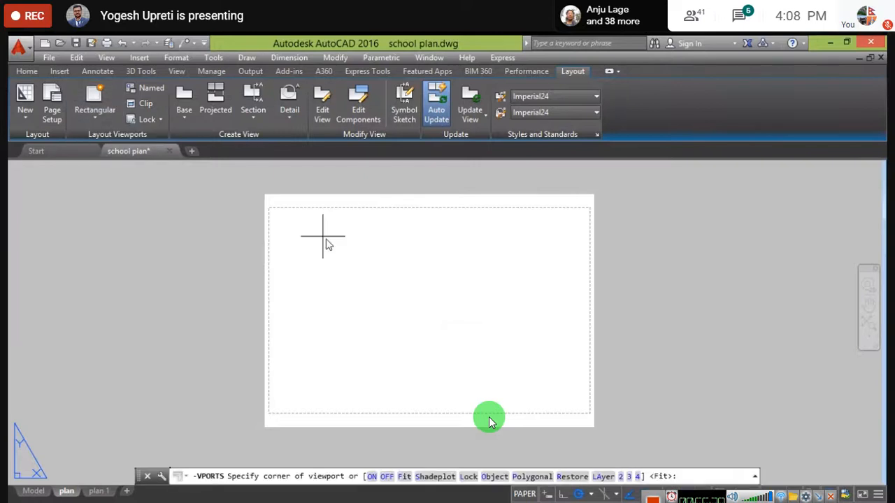
{"action": "left_click", "coordinate": [278, 218]}
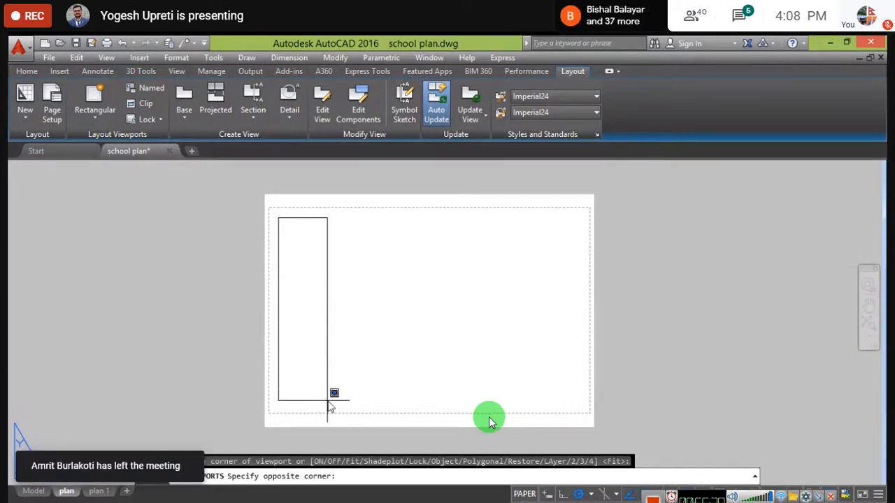
{"action": "left_click", "coordinate": [584, 380]}
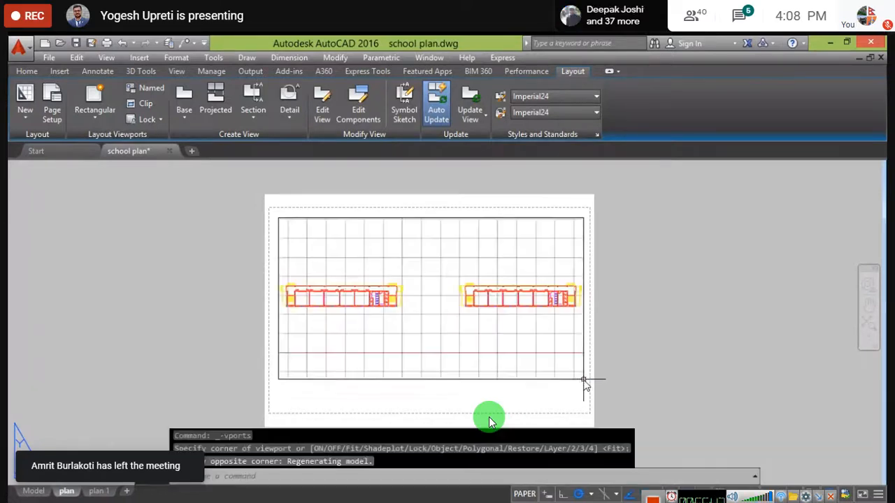
- Examine the new viewport and the blank strip beneath it on the sheet in paper space
{"action": "scroll", "coordinate": [348, 407], "scroll_direction": "up", "scroll_amount": 2}
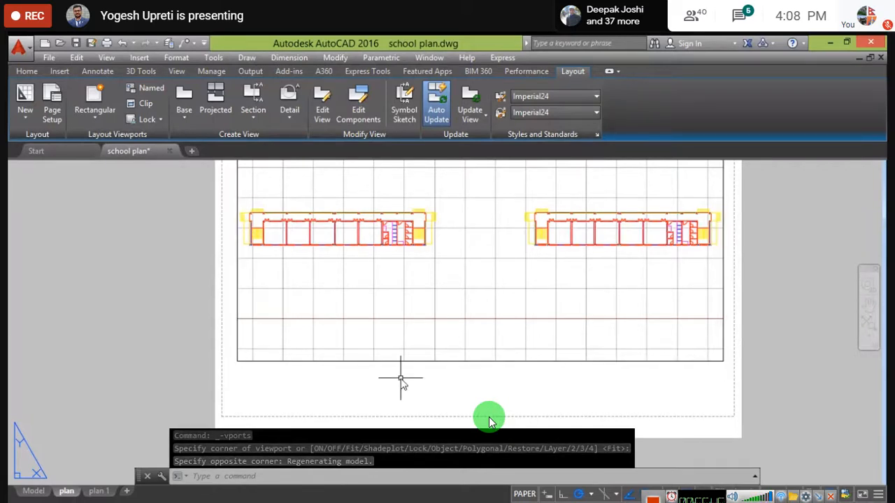
{"action": "scroll", "coordinate": [367, 378], "scroll_direction": "down", "scroll_amount": 2}
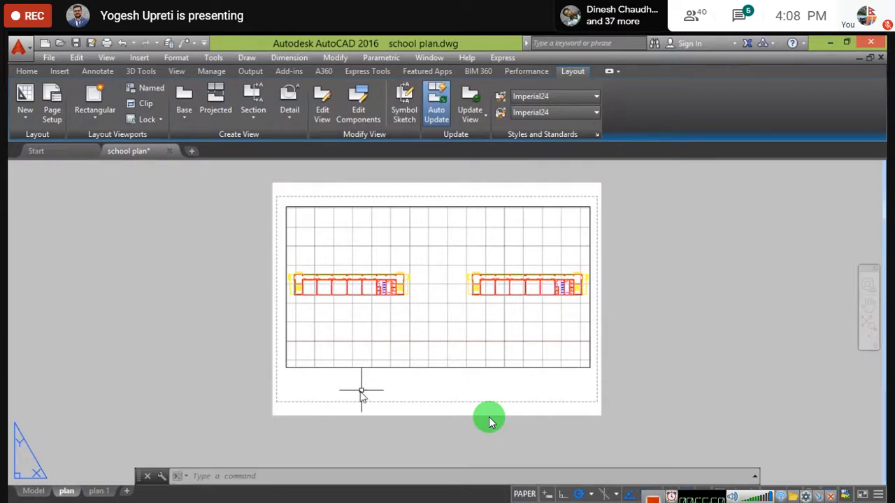
{"action": "middle_click_drag", "start_coordinate": [393, 398], "coordinate": [308, 379]}
{"action": "scroll", "coordinate": [307, 375], "scroll_direction": "up", "scroll_amount": 2}
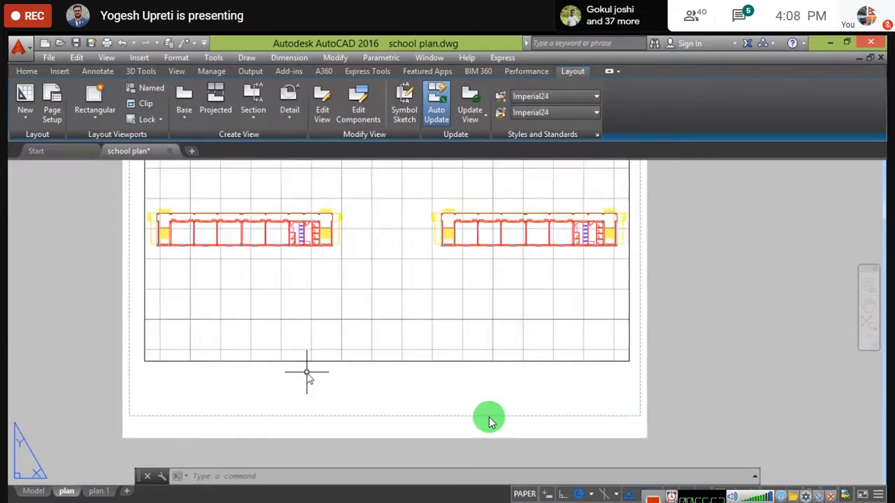
{"action": "middle_click_drag", "start_coordinate": [215, 374], "coordinate": [222, 398]}
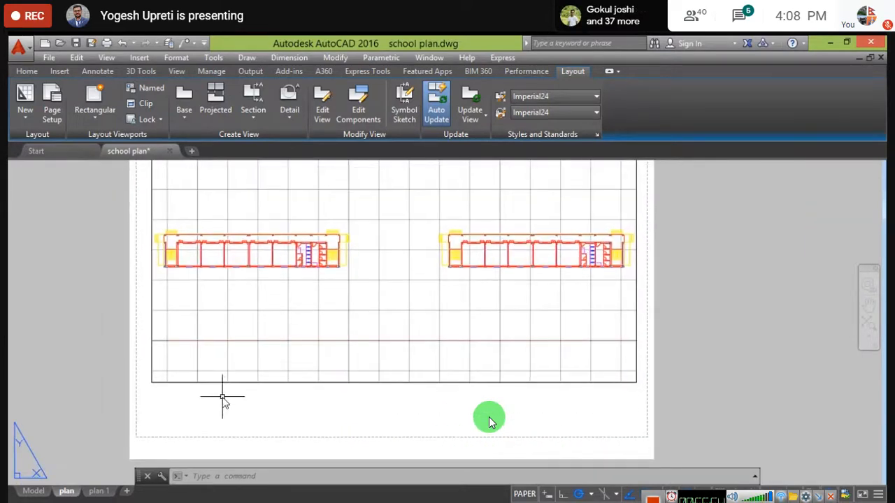
{"action": "scroll", "coordinate": [304, 396], "scroll_direction": "down", "scroll_amount": 2}
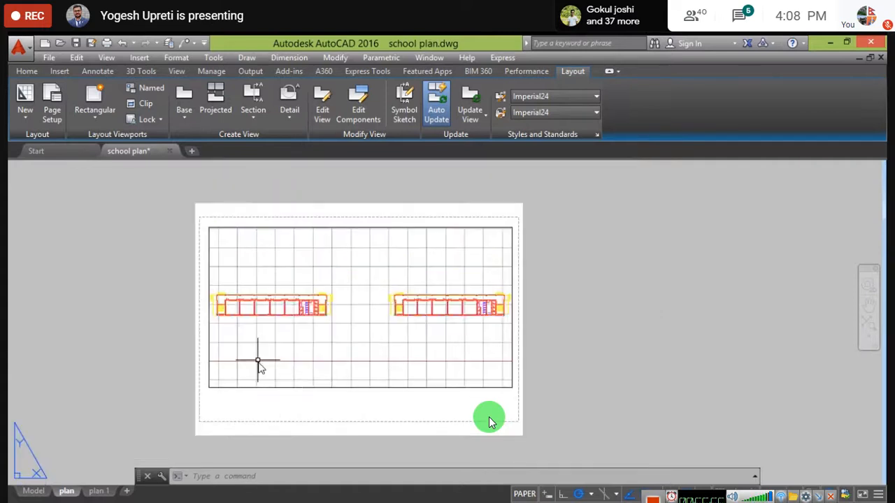
{"action": "middle_click_drag", "start_coordinate": [230, 256], "coordinate": [217, 245]}
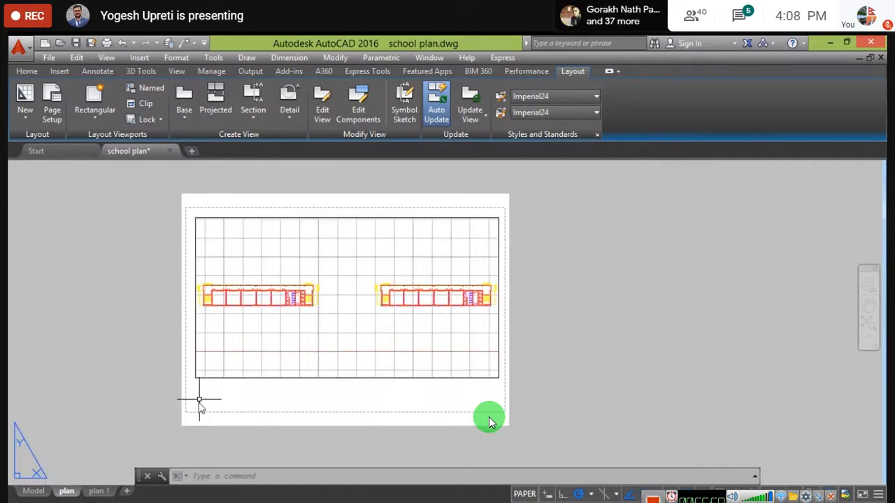
{"action": "middle_click_drag", "start_coordinate": [286, 244], "coordinate": [273, 237]}
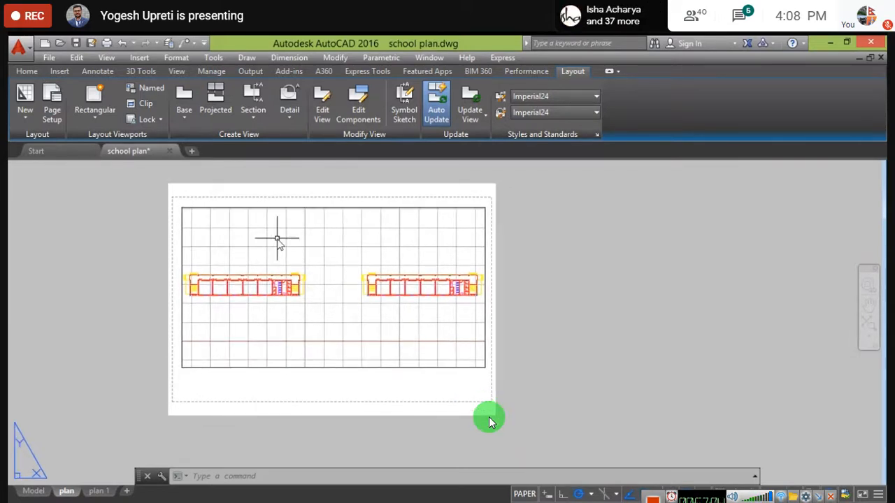
- Inside the viewport, turn off the grid and enlarge and centre the left floor plan so that it alone shows, returning to paper space
{"action": "double_click", "coordinate": [309, 238]}
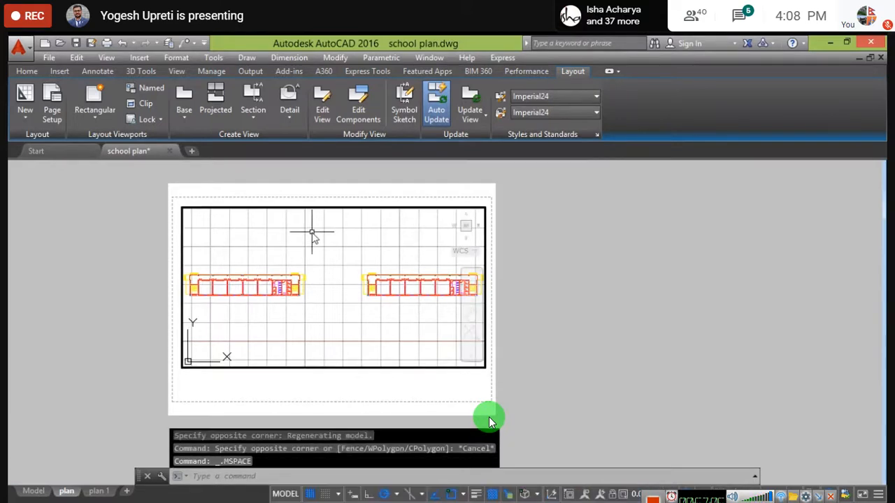
{"action": "left_click", "coordinate": [311, 495]}
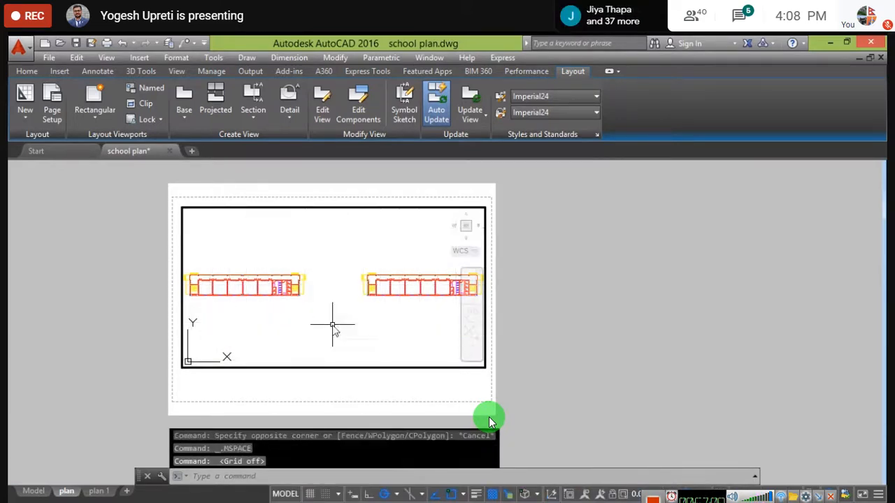
{"action": "mouse_move", "coordinate": [355, 323]}
{"action": "middle_mouse_down"}
{"action": "mouse_move", "coordinate": [351, 307]}
{"action": "mouse_move", "coordinate": [406, 299]}
{"action": "middle_mouse_up"}
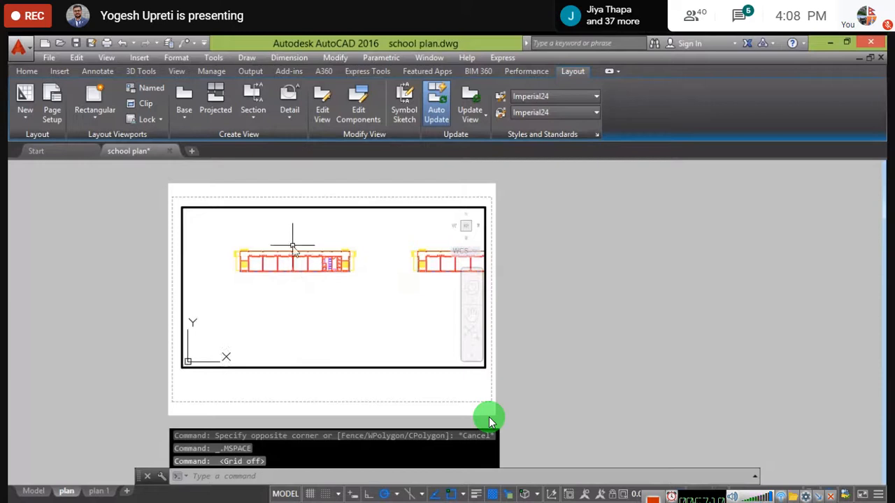
{"action": "scroll", "coordinate": [293, 246], "scroll_direction": "up", "scroll_amount": 5}
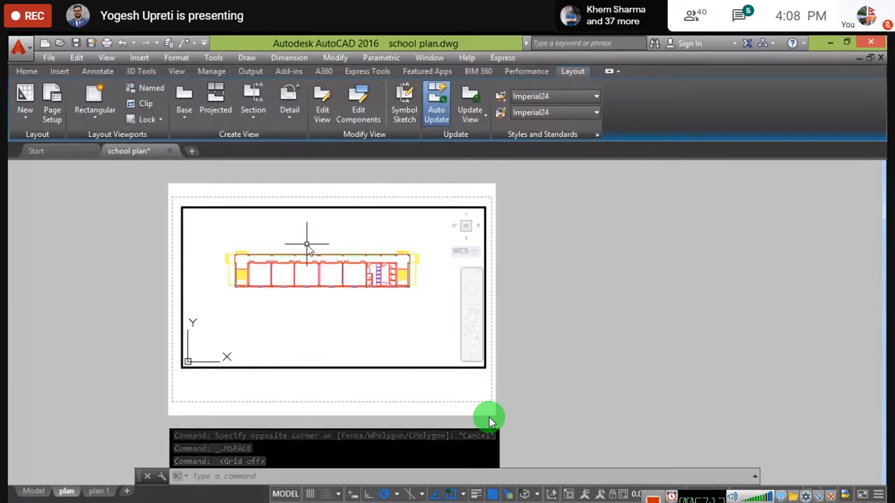
{"action": "scroll", "coordinate": [306, 245], "scroll_direction": "down", "scroll_amount": 4}
{"action": "middle_click_drag", "start_coordinate": [308, 244], "coordinate": [319, 251]}
{"action": "double_click", "coordinate": [489, 419]}
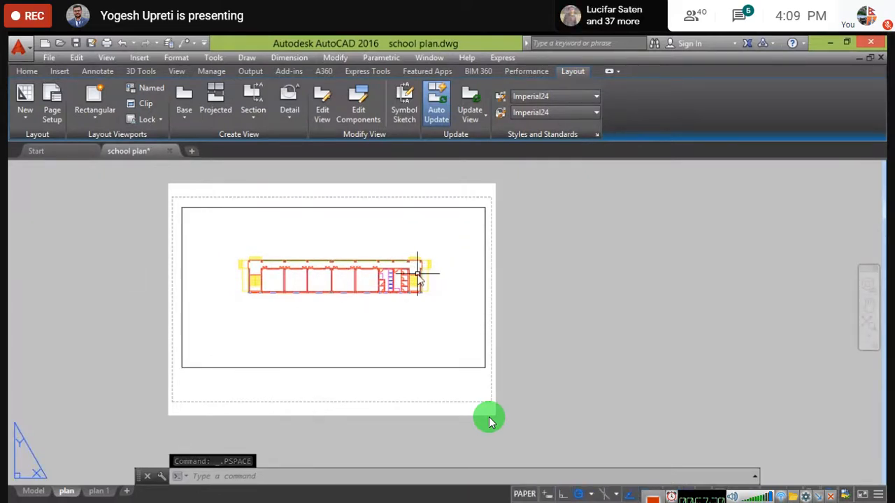
- In paper space, stretch the viewport's upper-left corner inward and slightly down to make the frame narrower
{"action": "double_click", "coordinate": [388, 233]}
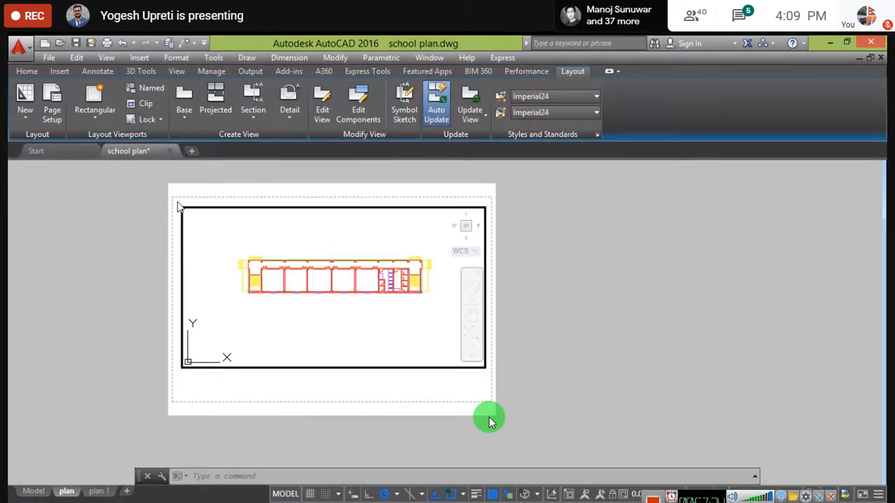
{"action": "double_click", "coordinate": [109, 219]}
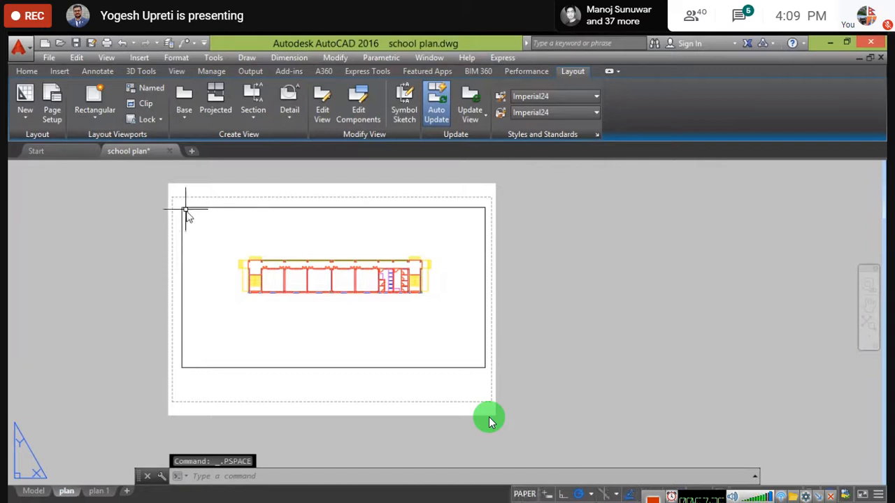
{"action": "left_click", "coordinate": [181, 208]}
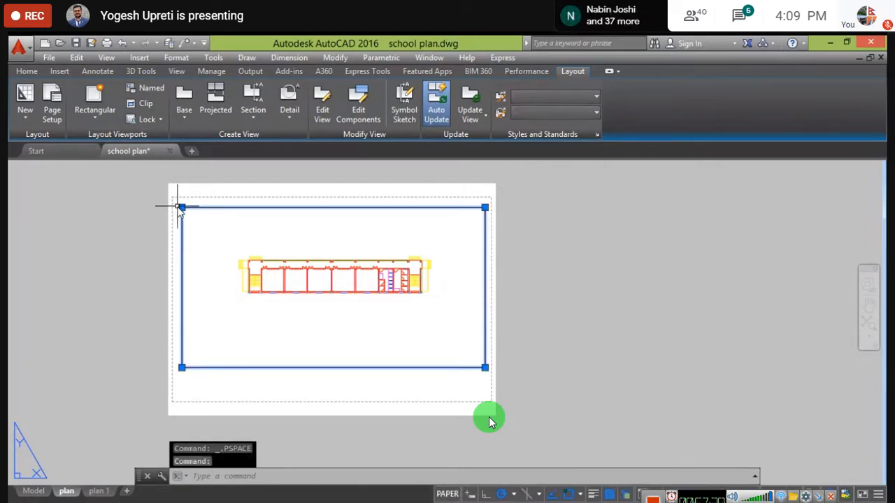
{"action": "left_click", "coordinate": [179, 207]}
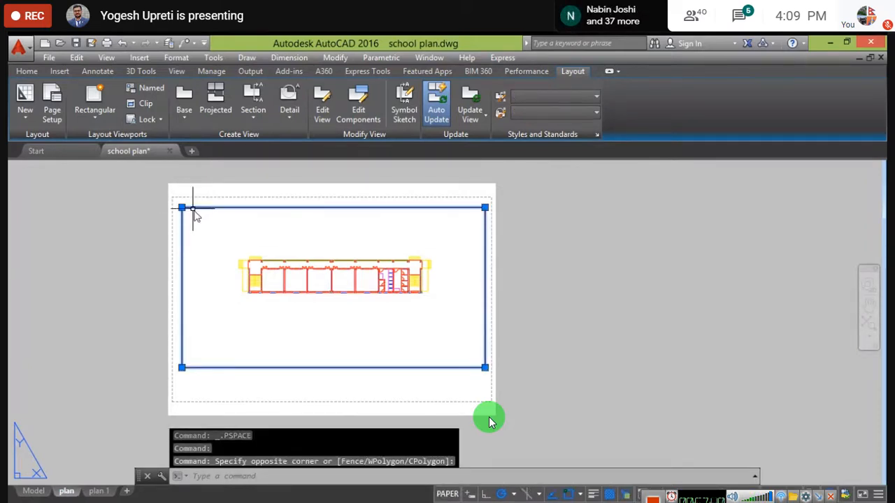
{"action": "left_click", "coordinate": [181, 207]}
{"action": "left_click", "coordinate": [229, 216]}
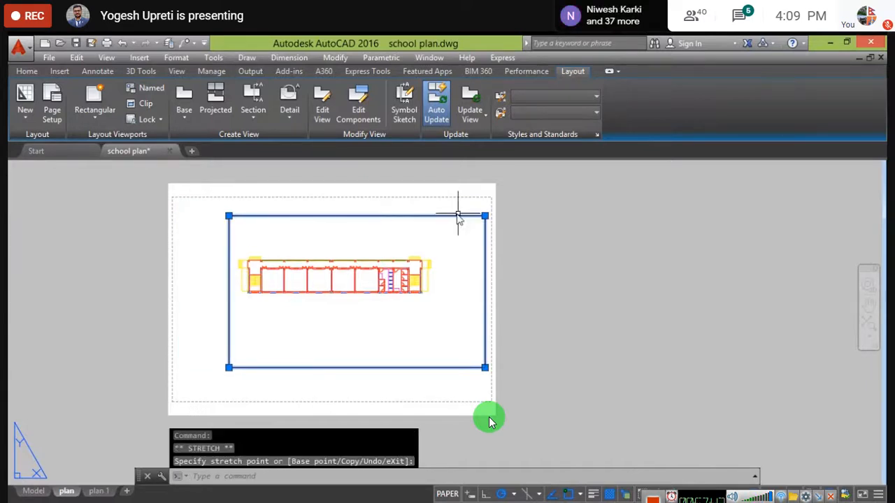
- Stretch the viewport's upper-right corner horizontally inward to narrow the frame around the floor plan
{"action": "left_click", "coordinate": [485, 216]}
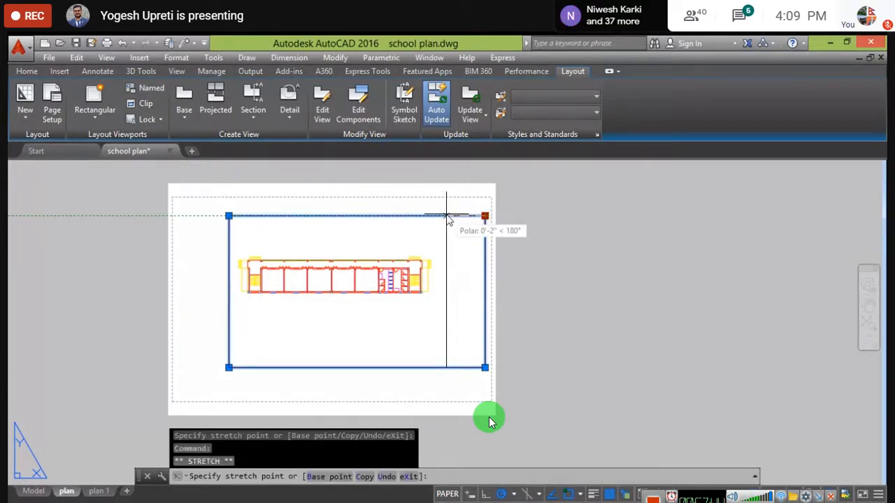
{"action": "left_click", "coordinate": [447, 217]}
{"action": "key", "text": "Escape"}
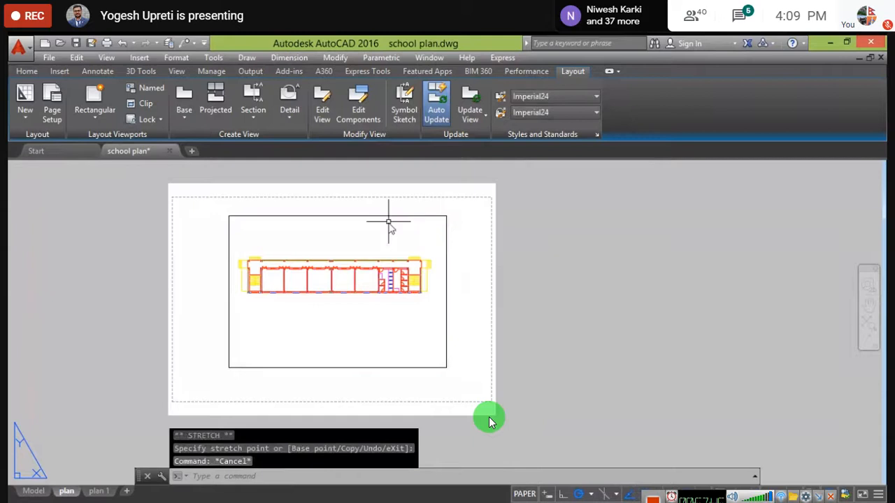
- Delete the viewport from the plan sheet
{"action": "left_click", "coordinate": [389, 209]}
{"action": "left_click", "coordinate": [355, 235]}
{"action": "key", "text": "Delete"}
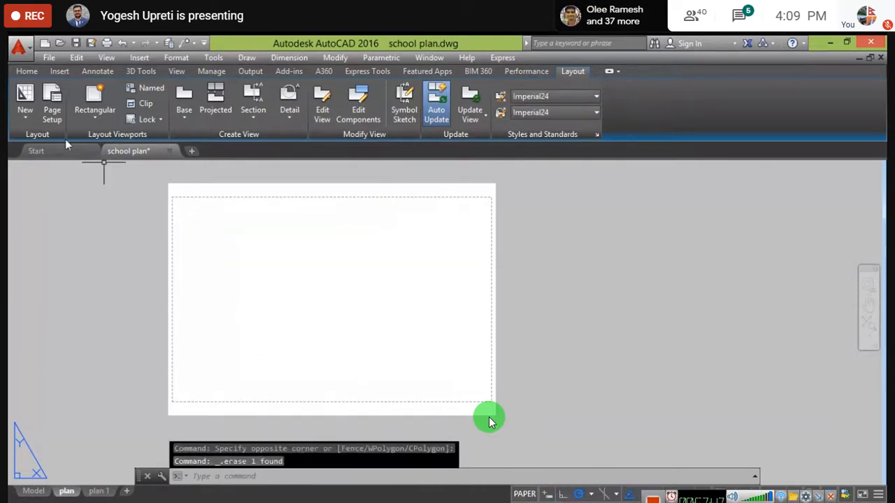
- Create a rectangular viewport across nearly the full printable width, leaving a blank strip along the sheet's lower edge
{"action": "left_click", "coordinate": [101, 123]}
{"action": "left_click", "coordinate": [109, 139]}
{"action": "left_click", "coordinate": [183, 210]}
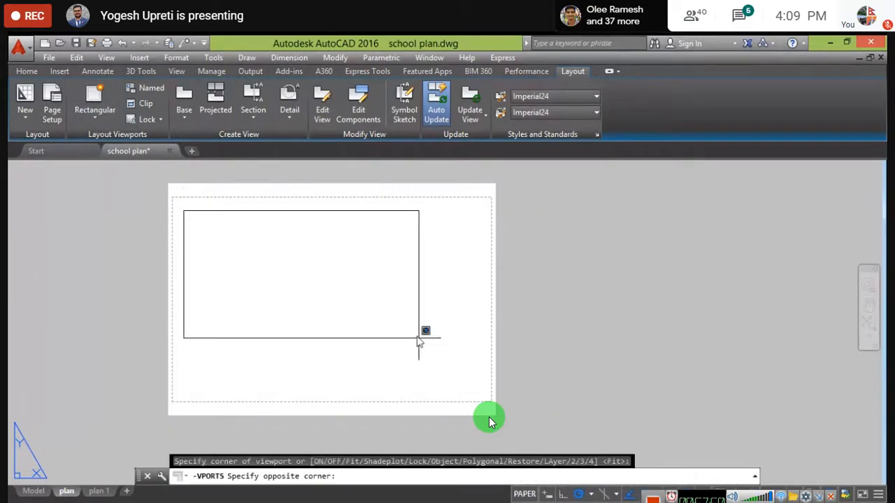
{"action": "left_click", "coordinate": [482, 367]}
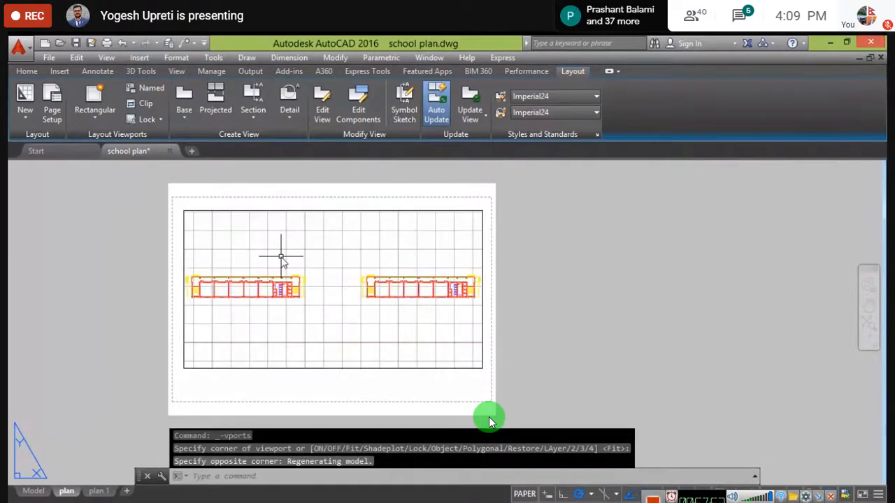
- Inside the viewport, turn off the grid and enlarge the left floor plan so that it alone shows near the centre
{"action": "double_click", "coordinate": [281, 257]}
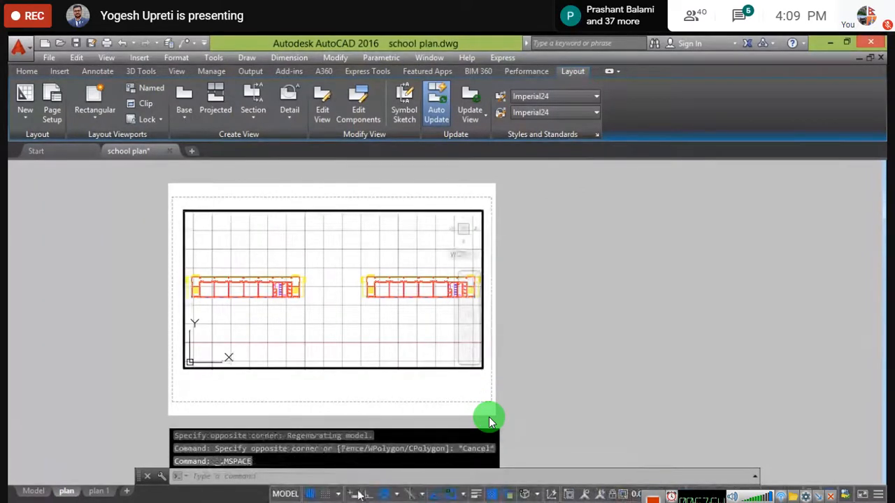
{"action": "left_click", "coordinate": [310, 495]}
{"action": "middle_click_drag", "start_coordinate": [270, 323], "coordinate": [334, 313]}
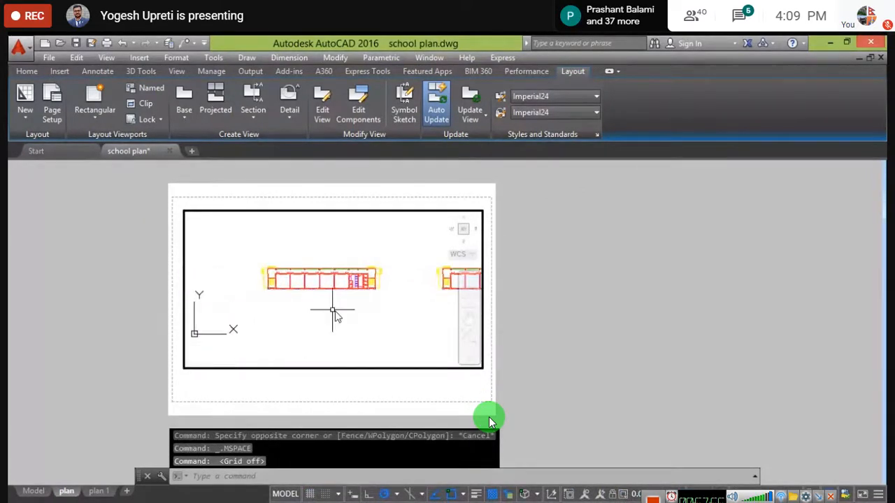
{"action": "scroll", "coordinate": [335, 313], "scroll_direction": "up", "scroll_amount": 3}
{"action": "scroll", "coordinate": [340, 307], "scroll_direction": "down", "scroll_amount": 2}
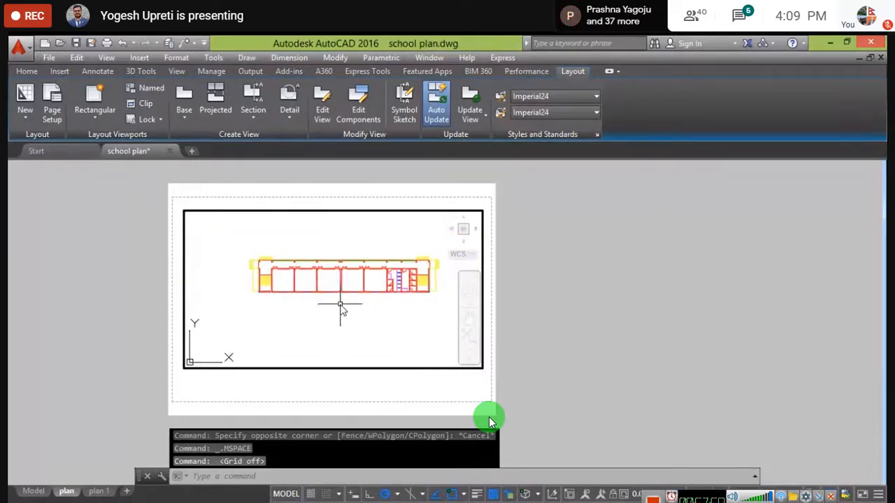
{"action": "scroll", "coordinate": [341, 305], "scroll_direction": "up", "scroll_amount": 2}
{"action": "scroll", "coordinate": [341, 305], "scroll_direction": "down", "scroll_amount": 2}
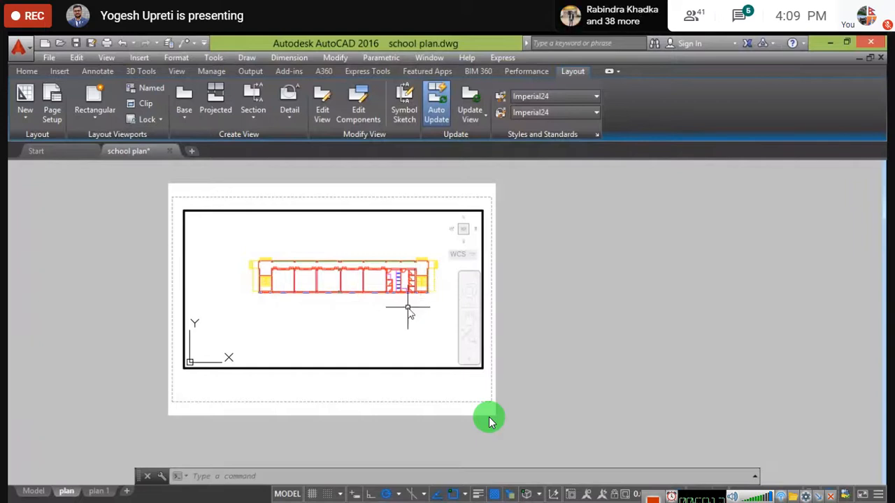
- Enlarge the toilet block and adjacent staircase within the viewport, returning to paper space
{"action": "scroll", "coordinate": [414, 292], "scroll_direction": "up", "scroll_amount": 5}
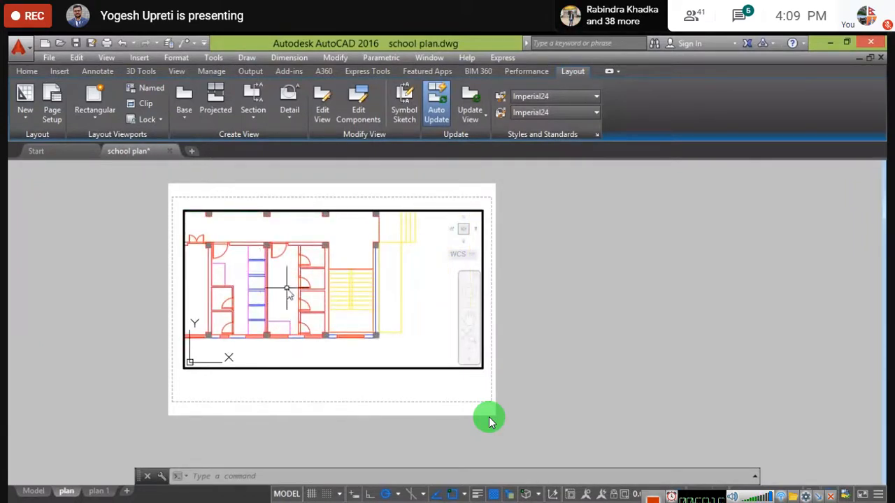
{"action": "middle_click_drag", "start_coordinate": [303, 294], "coordinate": [351, 302]}
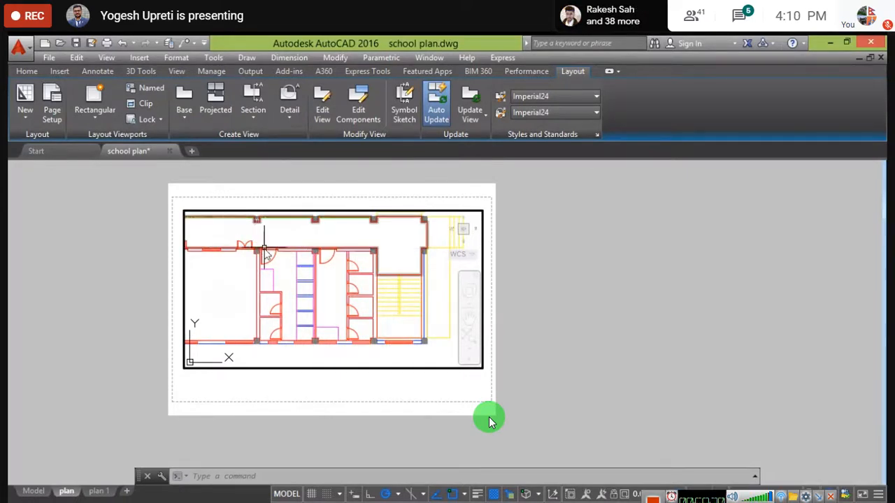
{"action": "double_click", "coordinate": [114, 241]}
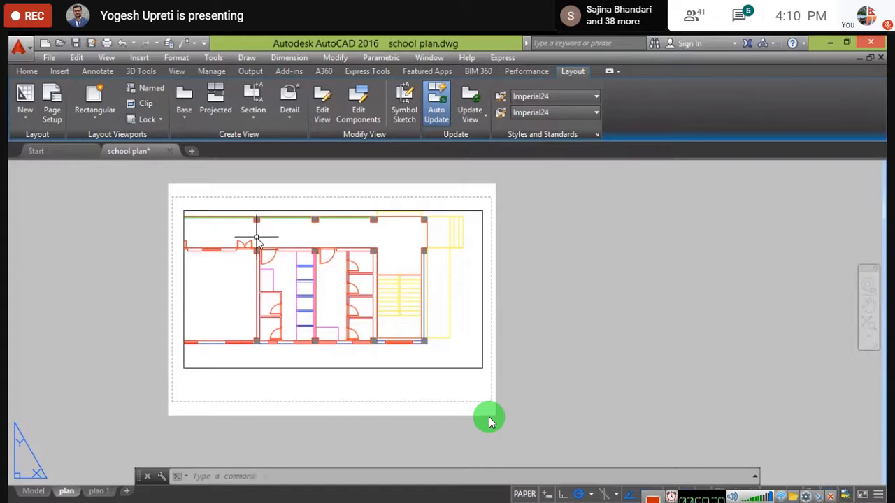
- Clip the viewport with a four-sided polygonal boundary drawn closely around the toilet block, cutting through the staircase
{"action": "left_click", "coordinate": [145, 103]}
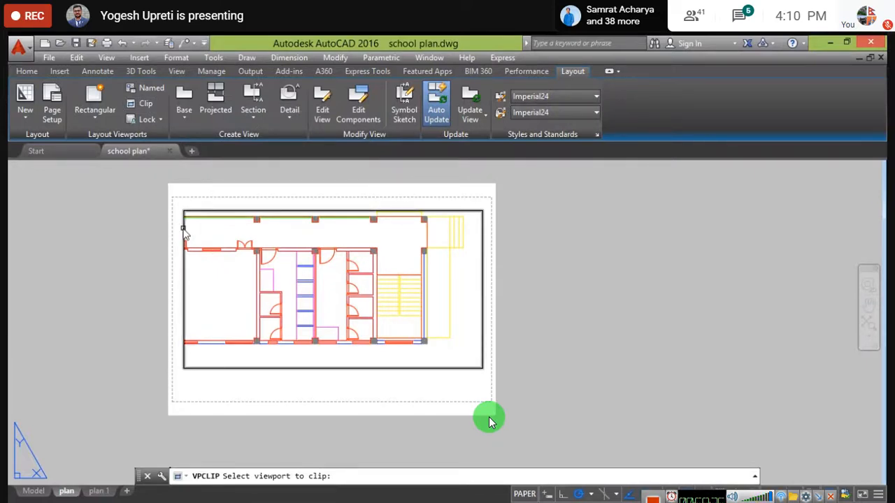
{"action": "left_click", "coordinate": [183, 229]}
{"action": "key", "text": "Return"}
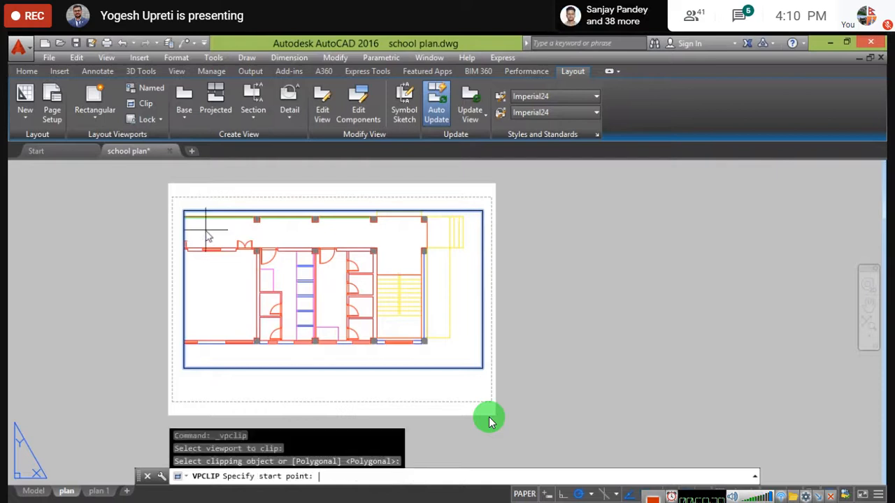
{"action": "left_click", "coordinate": [252, 244]}
{"action": "left_click", "coordinate": [390, 244]}
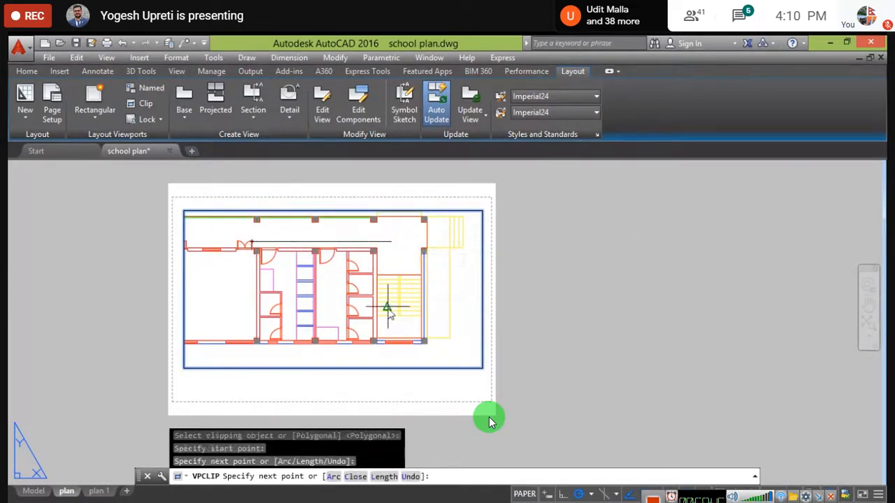
{"action": "left_click", "coordinate": [391, 350]}
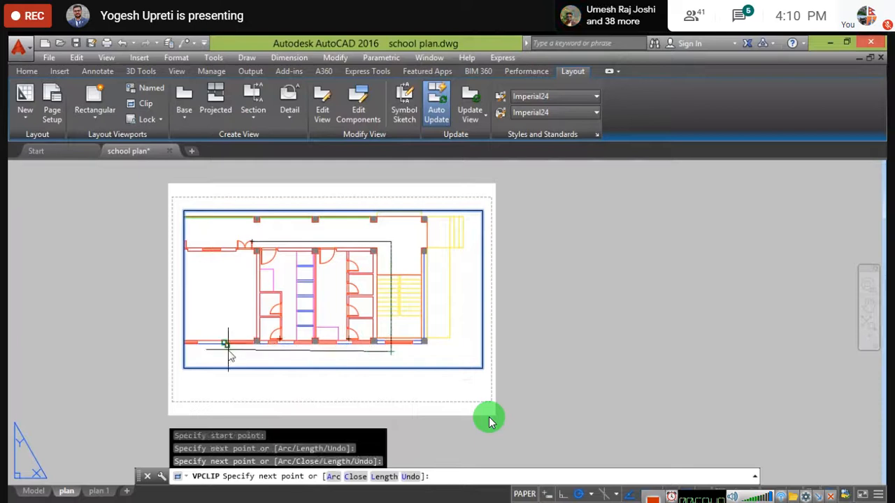
{"action": "left_click", "coordinate": [251, 351]}
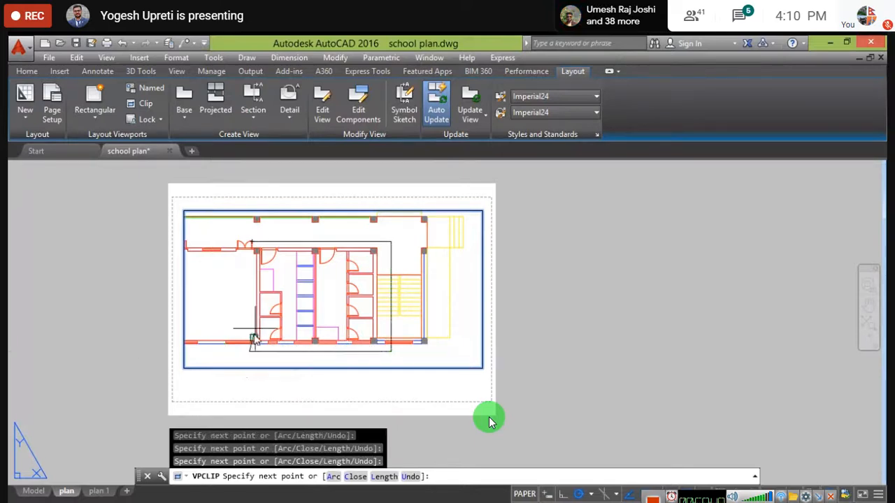
{"action": "left_click", "coordinate": [250, 242]}
{"action": "key", "text": "Return"}
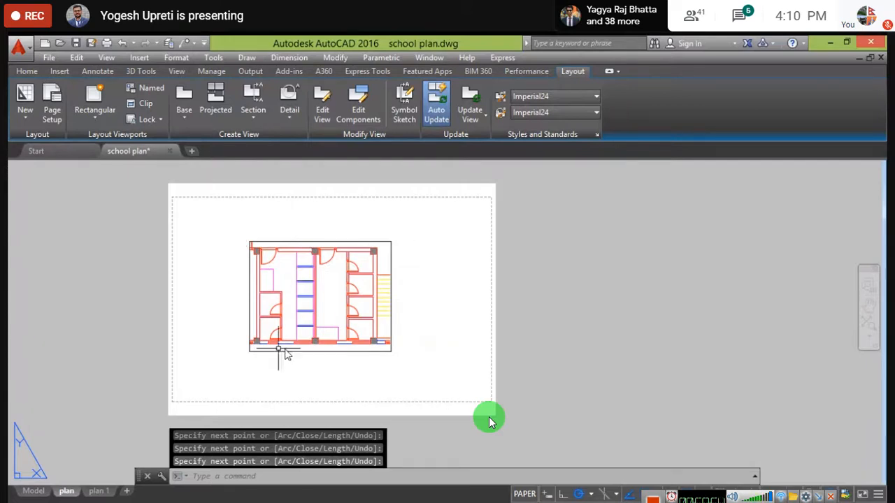
{"action": "scroll", "coordinate": [264, 291], "scroll_direction": "up", "scroll_amount": 2}
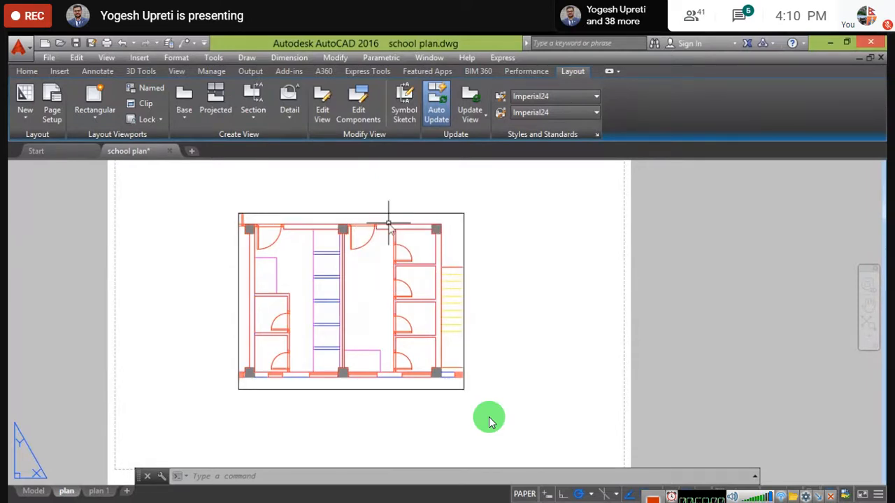
{"action": "scroll", "coordinate": [363, 267], "scroll_direction": "down", "scroll_amount": 2}
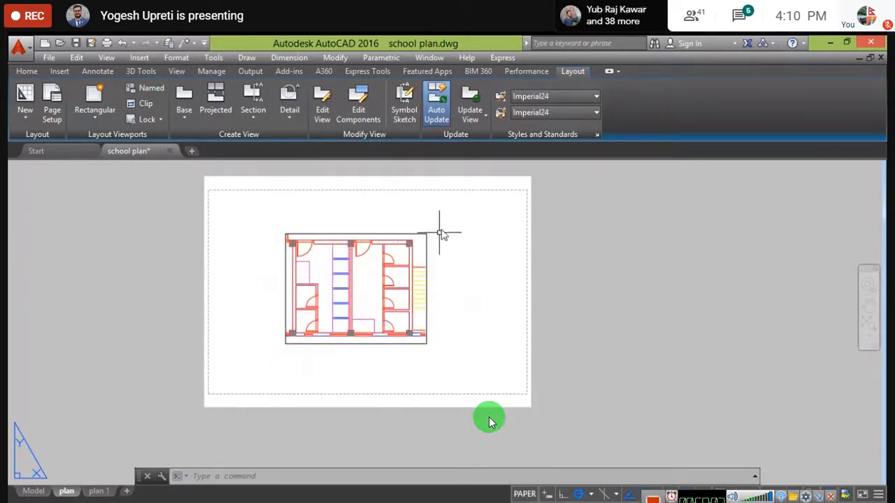
{"action": "key", "text": "Escape"}
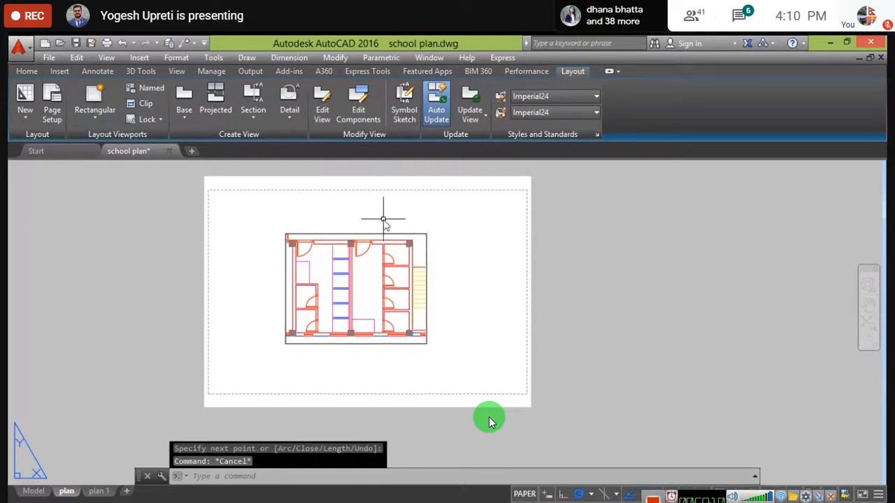
- Delete the clipped toilet-block viewport together with its boundary
{"action": "left_click", "coordinate": [380, 226]}
{"action": "left_click", "coordinate": [294, 258]}
{"action": "key", "text": "Delete"}
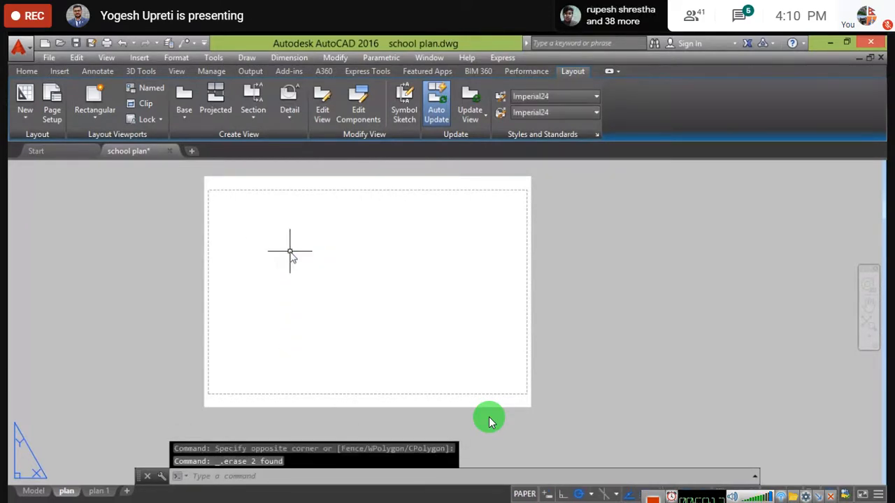
- Create a rectangular viewport centred across most of the sheet, inset slightly from the printable margins
{"action": "left_click", "coordinate": [95, 118]}
{"action": "left_click", "coordinate": [110, 140]}
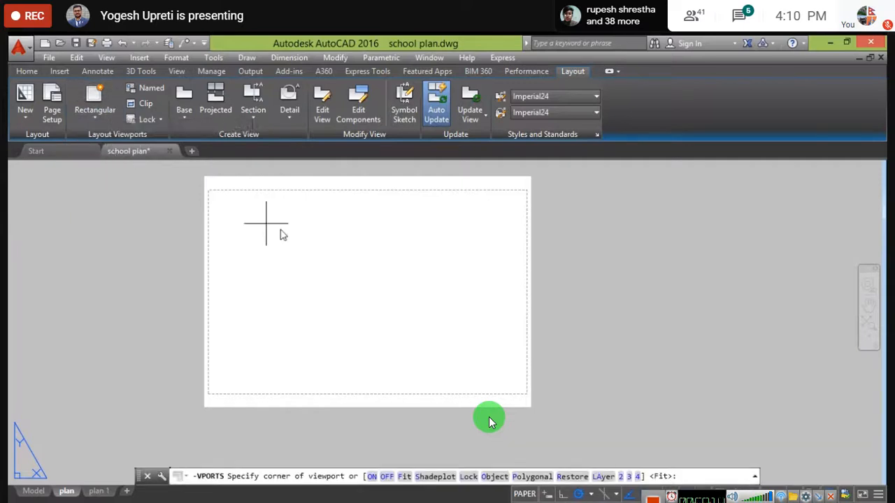
{"action": "left_click", "coordinate": [228, 210]}
{"action": "left_click", "coordinate": [504, 369]}
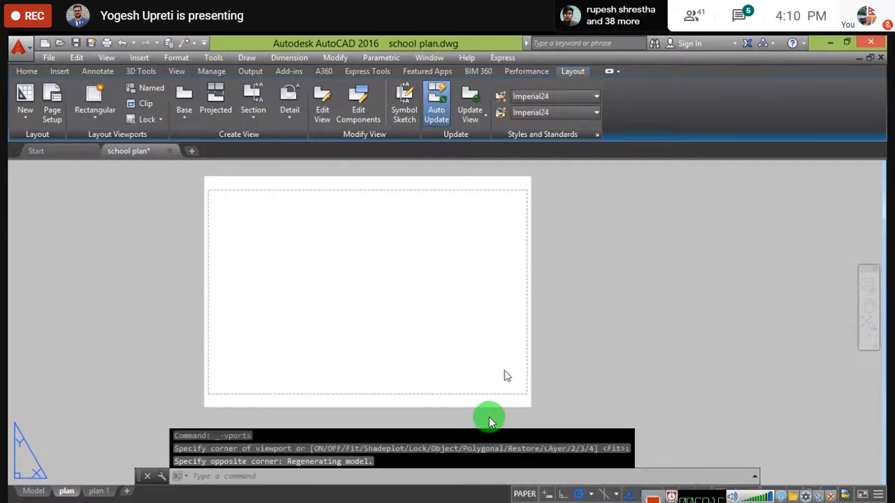
- Inside the viewport, turn off the grid and move and enlarge the left floor plan so that only it shows
{"action": "double_click", "coordinate": [344, 280]}
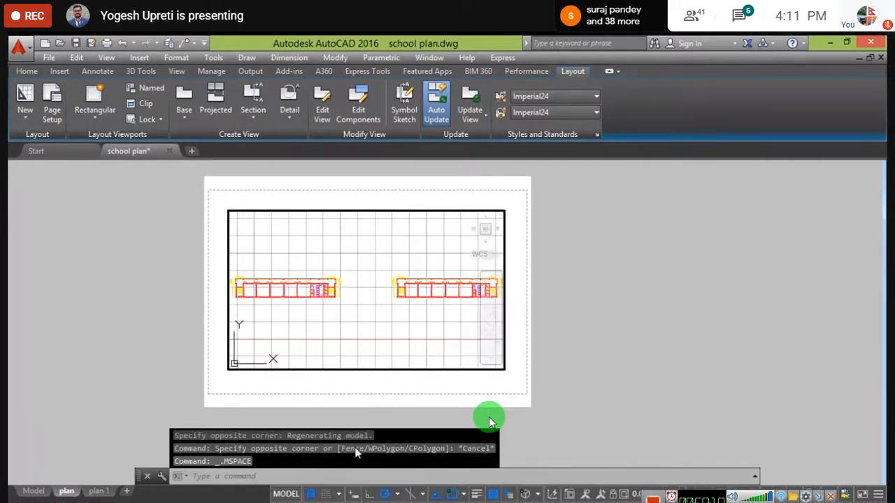
{"action": "left_click", "coordinate": [311, 494]}
{"action": "middle_click_drag", "start_coordinate": [320, 327], "coordinate": [359, 293]}
{"action": "scroll", "coordinate": [402, 313], "scroll_direction": "up", "scroll_amount": 2}
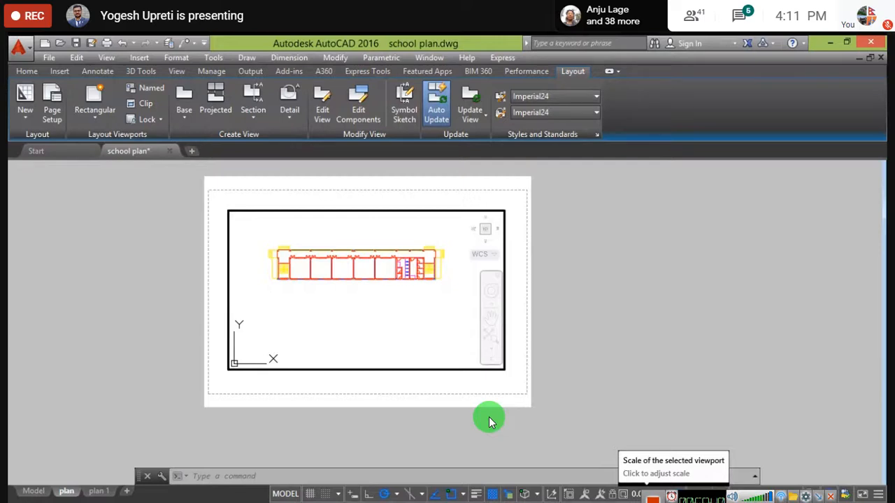
- Set the viewport scale to 1:100 and bring the floor plan back to the middle of the frame
{"action": "left_click", "coordinate": [638, 493]}
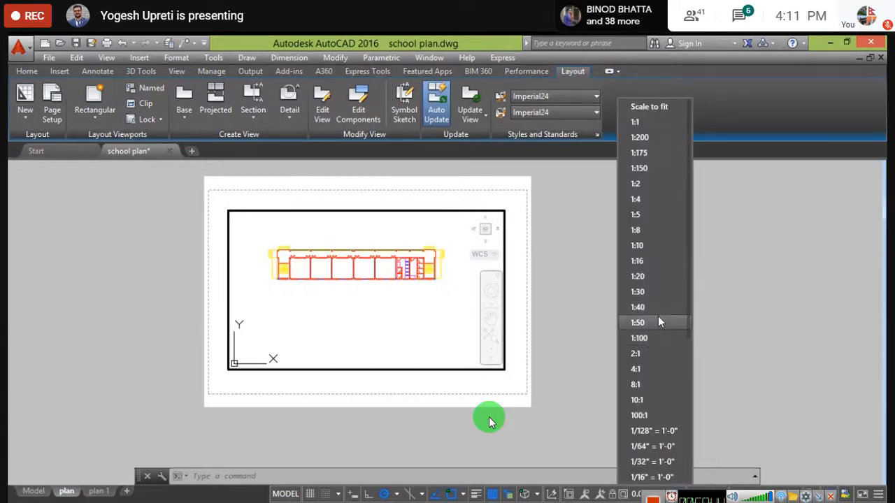
{"action": "left_click", "coordinate": [660, 337]}
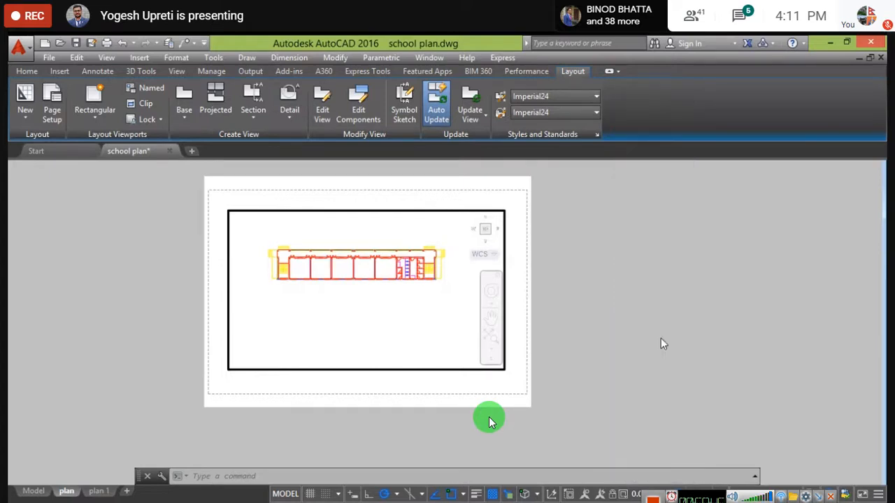
{"action": "middle_click_drag", "start_coordinate": [326, 279], "coordinate": [343, 319]}
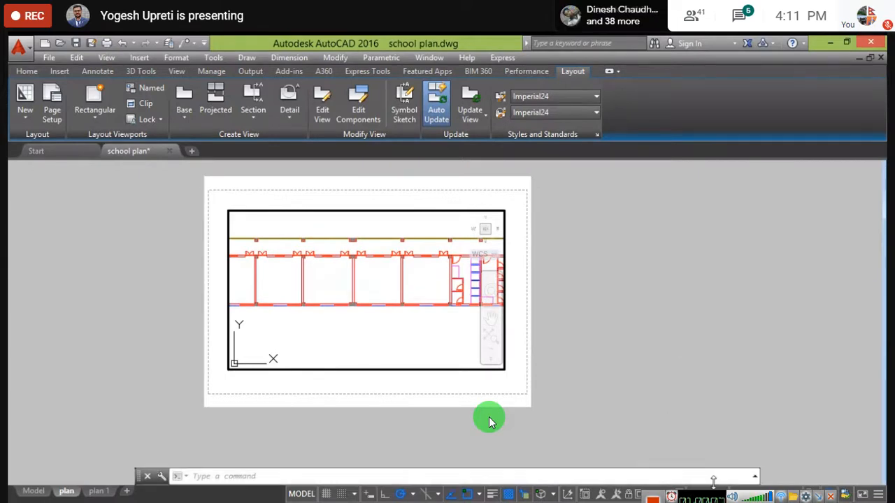
- Look through the available viewport scales and add a custom 1:125 scale to the scale list
{"action": "left_click", "coordinate": [643, 494]}
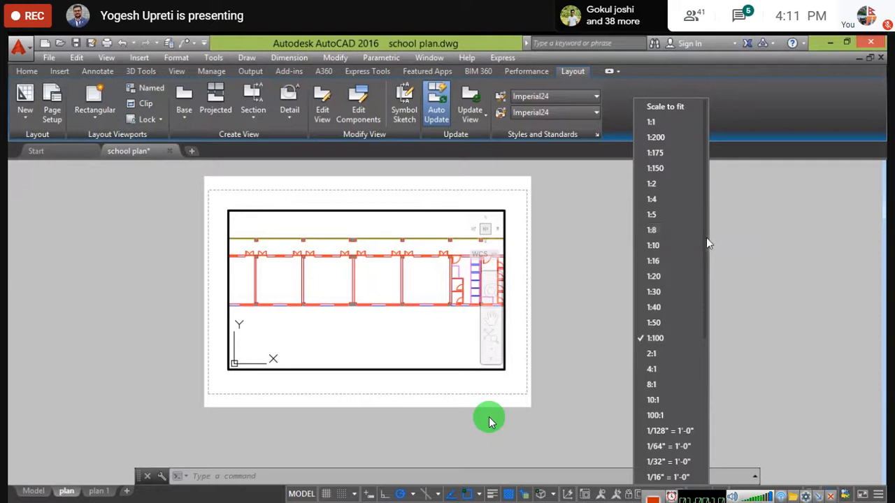
{"action": "left_click_drag", "start_coordinate": [704, 252], "coordinate": [706, 428]}
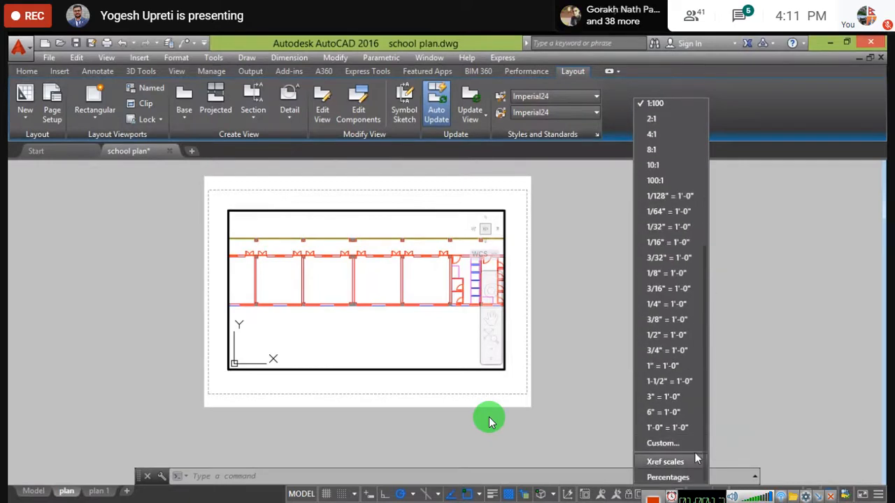
{"action": "scroll", "coordinate": [683, 267], "scroll_direction": "up", "scroll_amount": 5}
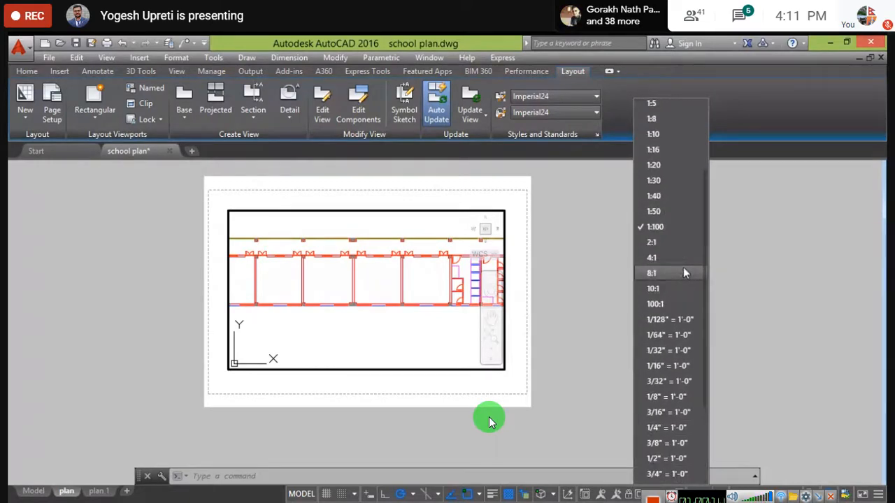
{"action": "scroll", "coordinate": [683, 267], "scroll_direction": "up", "scroll_amount": 1}
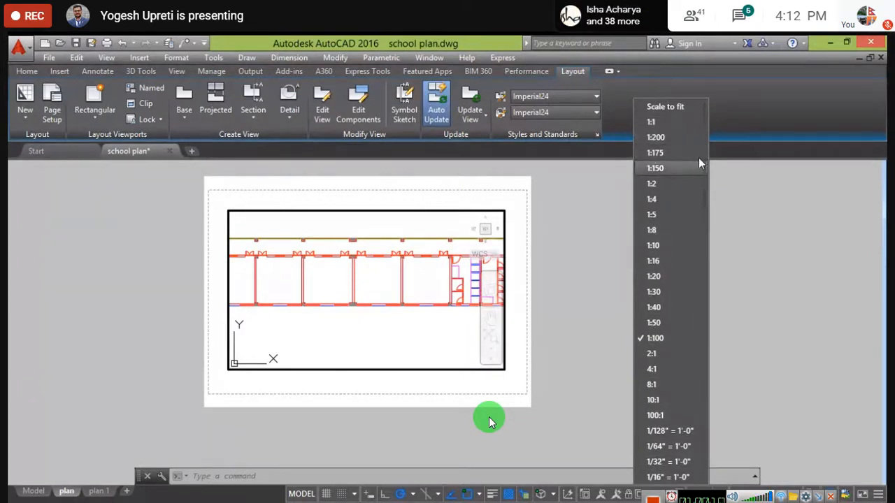
{"action": "scroll", "coordinate": [677, 165], "scroll_direction": "down", "scroll_amount": 5}
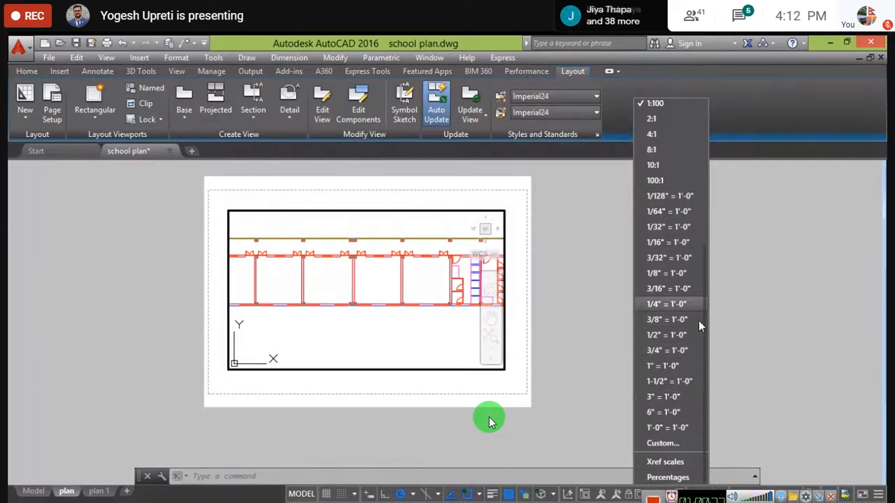
{"action": "scroll", "coordinate": [677, 314], "scroll_direction": "up", "scroll_amount": 4}
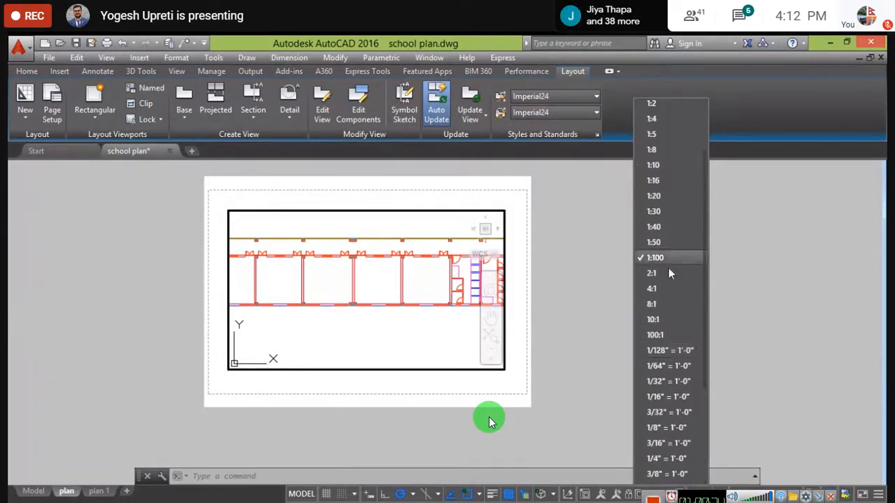
{"action": "scroll", "coordinate": [666, 238], "scroll_direction": "up", "scroll_amount": 2}
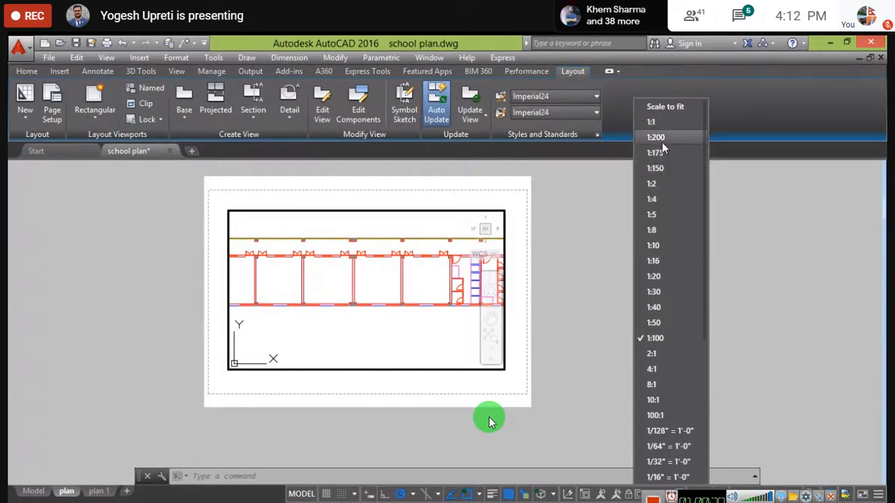
{"action": "scroll", "coordinate": [675, 216], "scroll_direction": "down", "scroll_amount": 6}
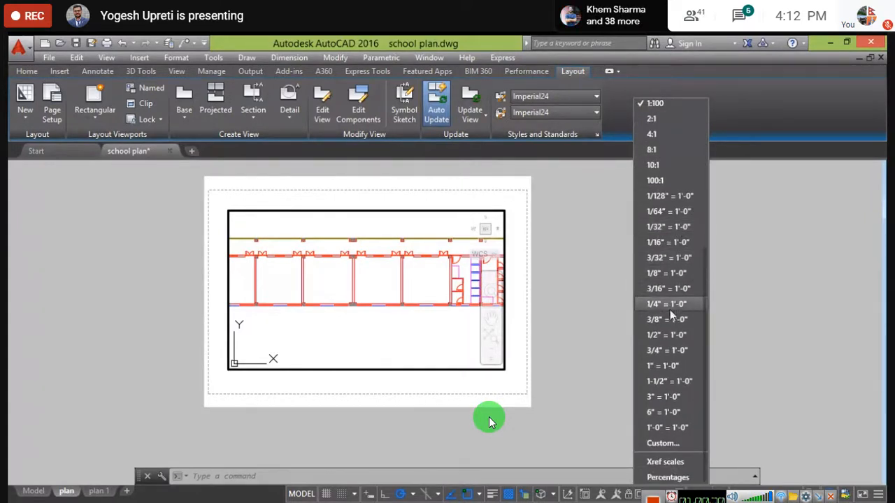
{"action": "left_click", "coordinate": [659, 446]}
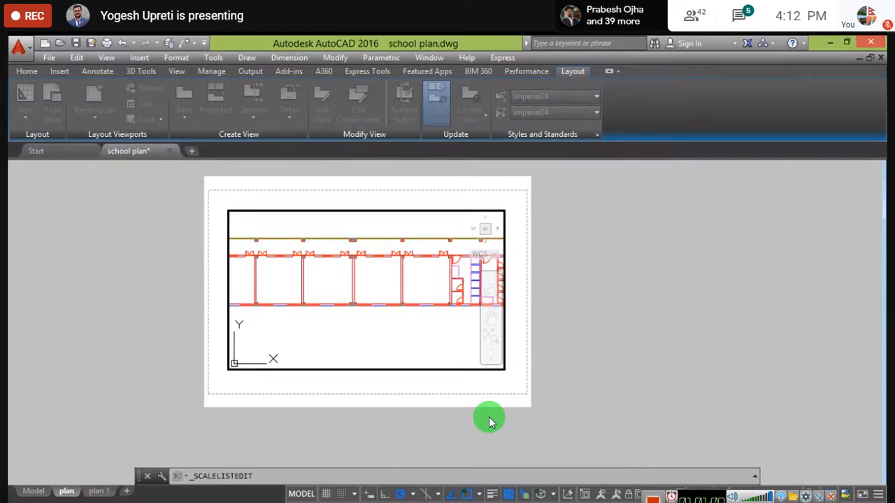
{"action": "left_click", "coordinate": [422, 365]}
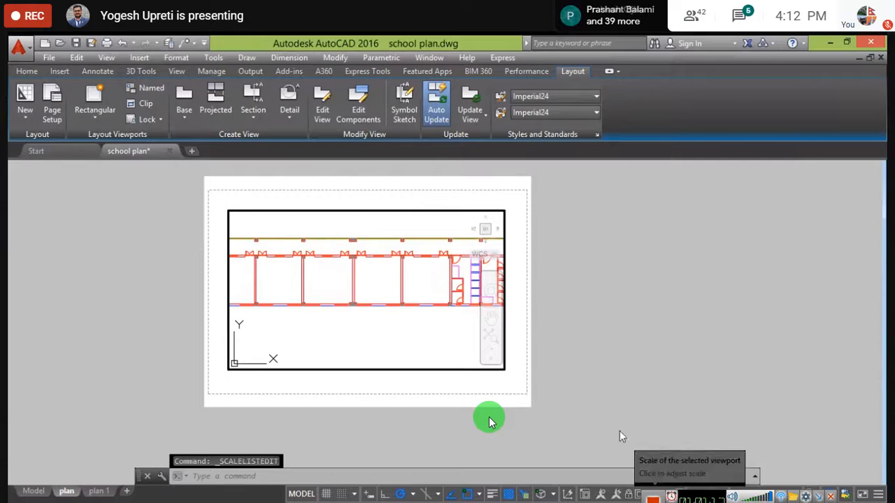
{"action": "left_click", "coordinate": [456, 325]}
{"action": "key", "text": "Escape"}
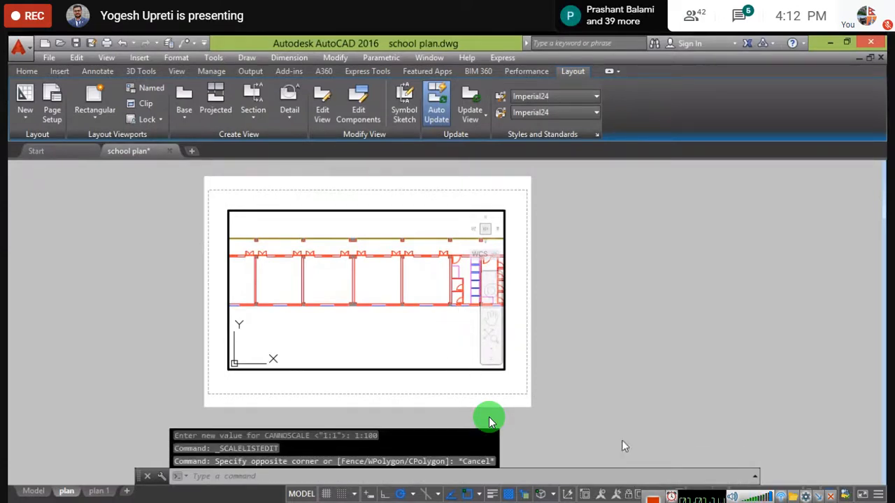
- Try the floor-plan viewport at 1:125, replace that with 1:150 and shift the whole plan within the frame
{"action": "left_click", "coordinate": [642, 494]}
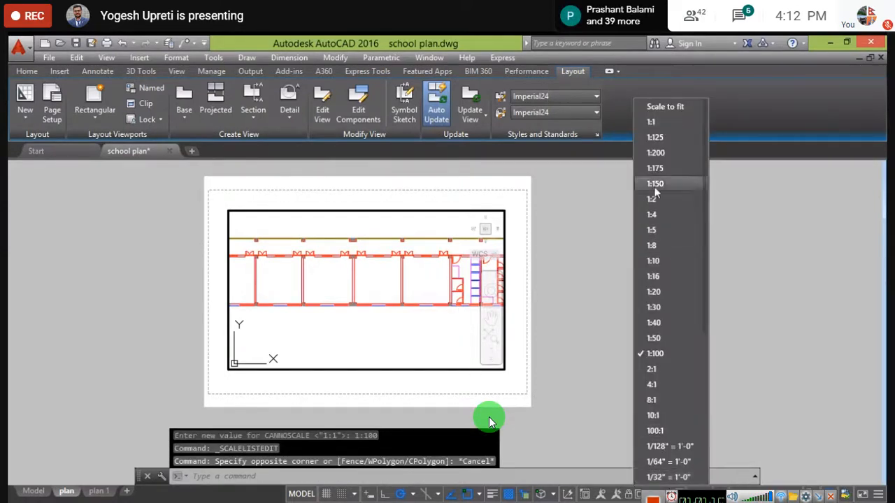
{"action": "left_click", "coordinate": [656, 138]}
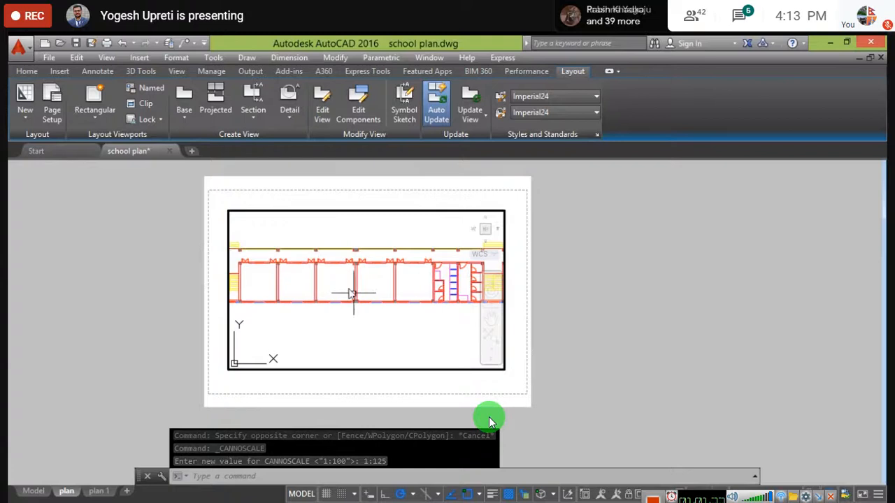
{"action": "left_click", "coordinate": [699, 495]}
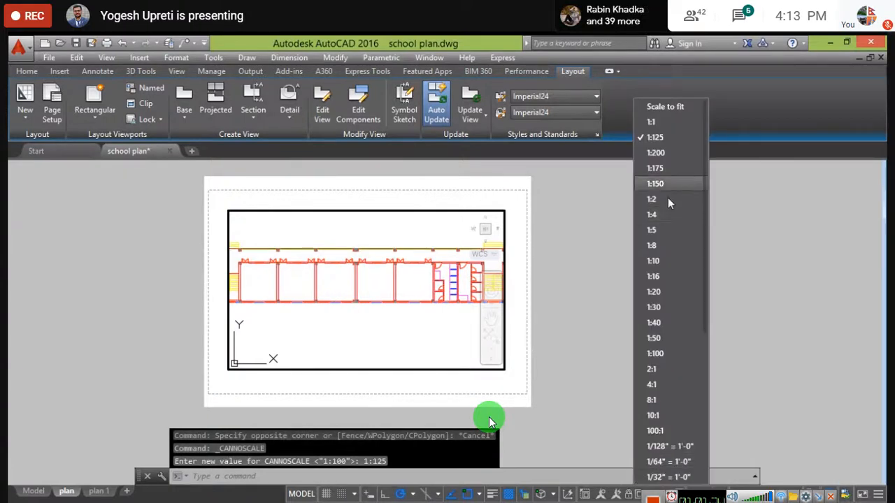
{"action": "left_click", "coordinate": [673, 185]}
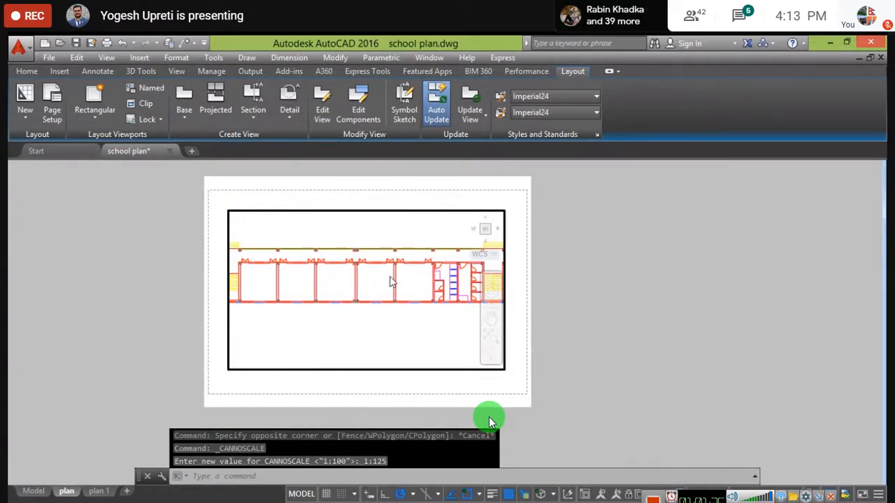
{"action": "middle_click_drag", "start_coordinate": [362, 321], "coordinate": [366, 318]}
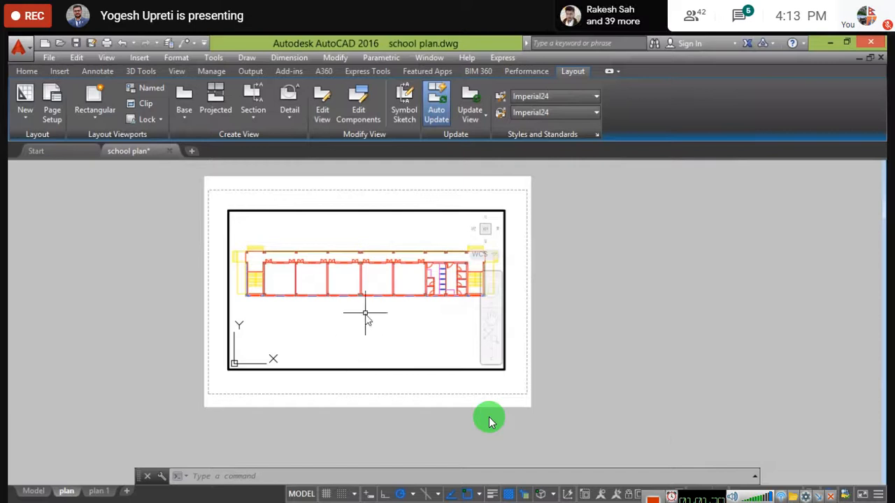
- Zoom in and out inside the unlocked viewport to check how this affects its scale
{"action": "scroll", "coordinate": [366, 315], "scroll_direction": "down", "scroll_amount": 3}
{"action": "scroll", "coordinate": [365, 315], "scroll_direction": "up", "scroll_amount": 3}
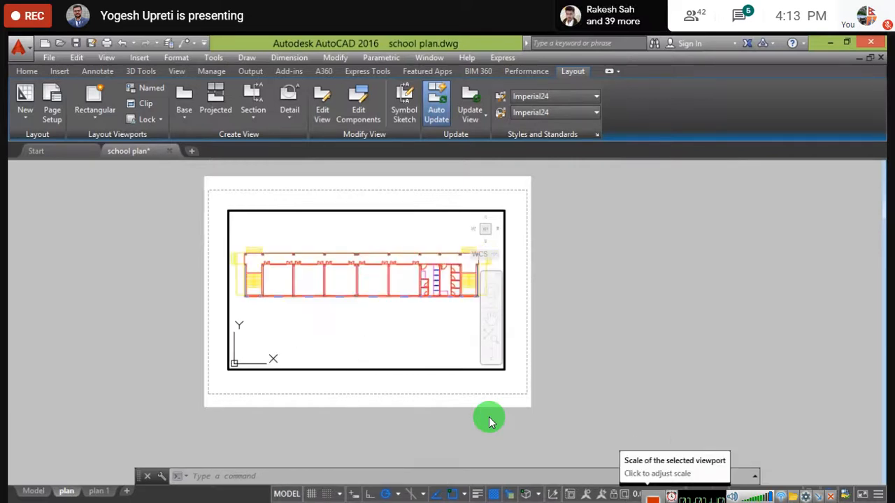
{"action": "scroll", "coordinate": [384, 329], "scroll_direction": "down", "scroll_amount": 2}
{"action": "scroll", "coordinate": [384, 328], "scroll_direction": "up", "scroll_amount": 2}
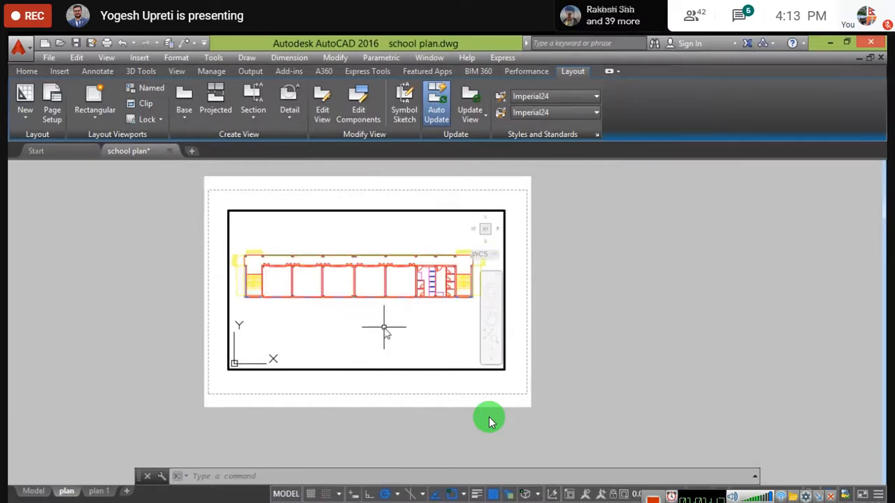
{"action": "scroll", "coordinate": [384, 329], "scroll_direction": "down", "scroll_amount": 2}
{"action": "scroll", "coordinate": [384, 329], "scroll_direction": "up", "scroll_amount": 4}
{"action": "scroll", "coordinate": [384, 328], "scroll_direction": "down", "scroll_amount": 3}
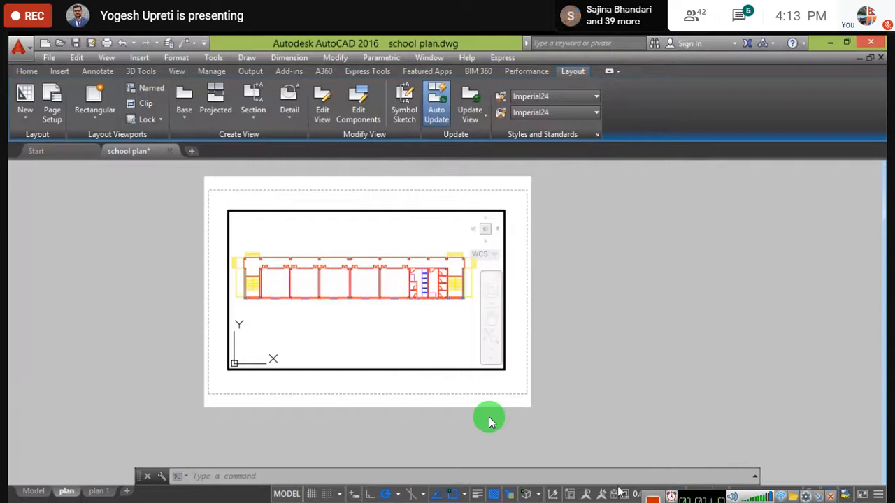
- Set the viewport scale back to 1:150 and lock the viewport
{"action": "left_click", "coordinate": [637, 494]}
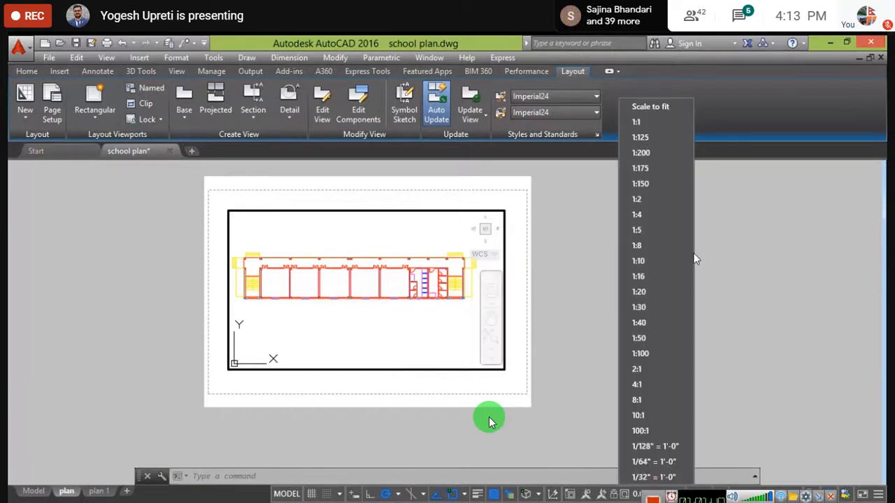
{"action": "left_click", "coordinate": [676, 180]}
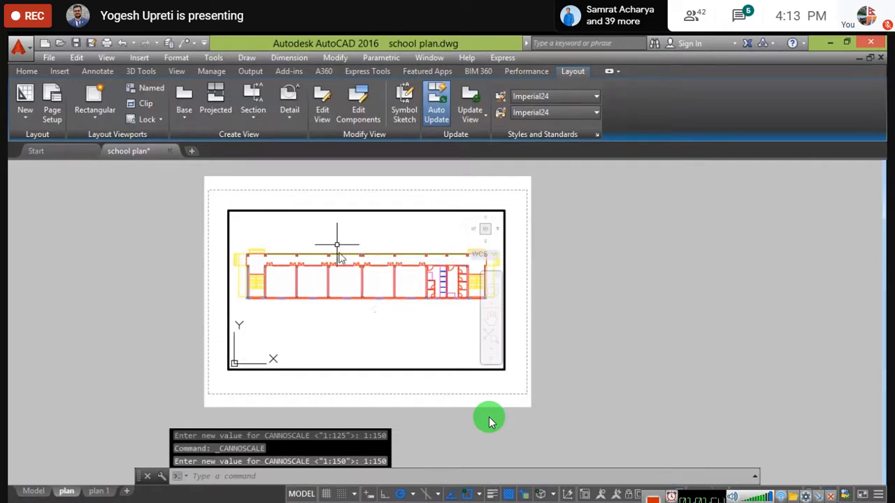
{"action": "left_click", "coordinate": [337, 226]}
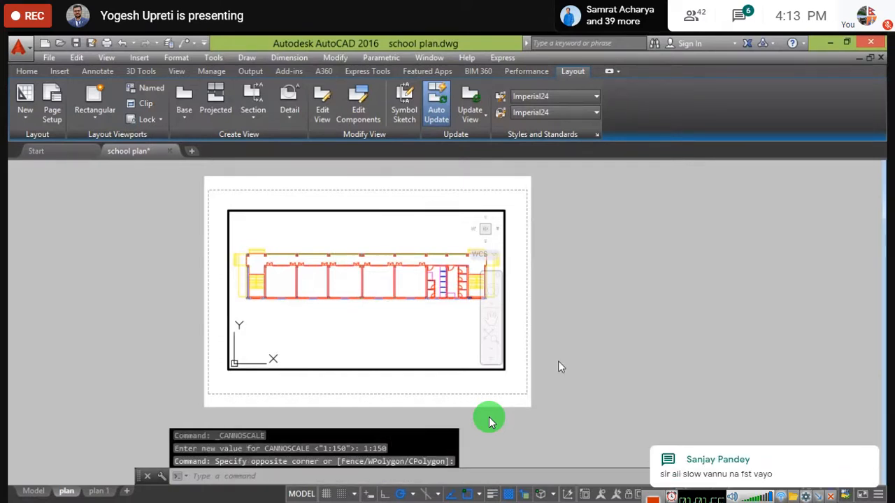
{"action": "left_click", "coordinate": [632, 496]}
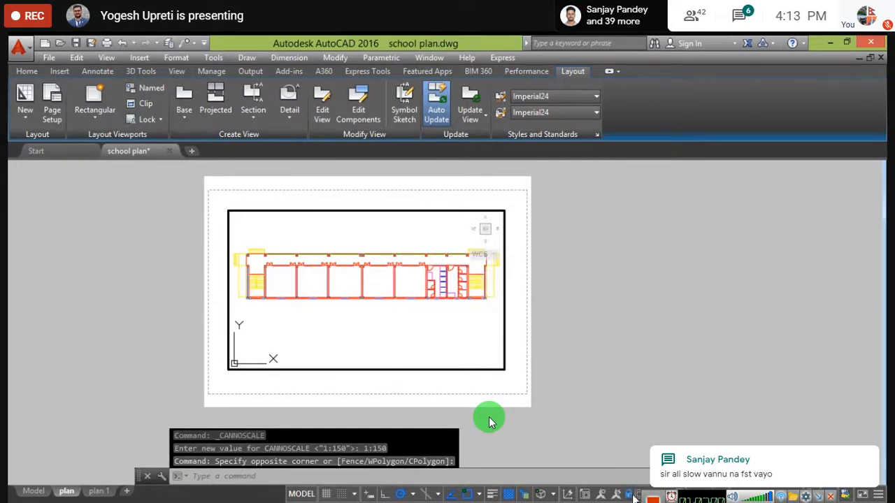
- Zoom and pan over the locked viewport to check how the floor plan behaves relative to its frame and sheet
{"action": "scroll", "coordinate": [360, 240], "scroll_direction": "down", "scroll_amount": 6}
{"action": "scroll", "coordinate": [360, 240], "scroll_direction": "up", "scroll_amount": 6}
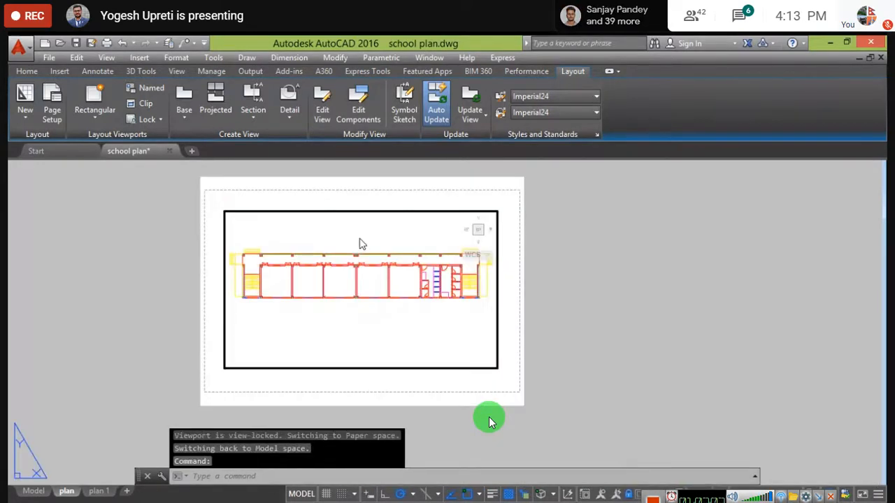
{"action": "scroll", "coordinate": [359, 236], "scroll_direction": "up", "scroll_amount": 4}
{"action": "left_click", "coordinate": [360, 236]}
{"action": "scroll", "coordinate": [360, 236], "scroll_direction": "down", "scroll_amount": 4}
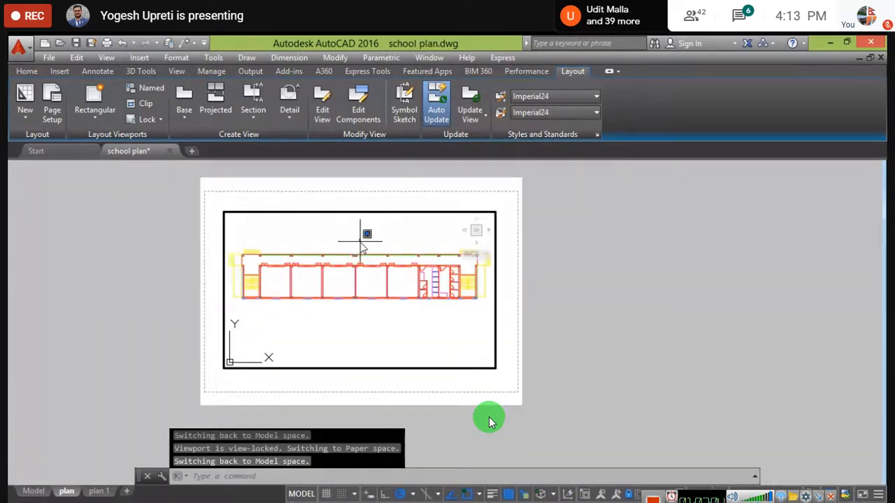
{"action": "scroll", "coordinate": [360, 237], "scroll_direction": "down", "scroll_amount": 2}
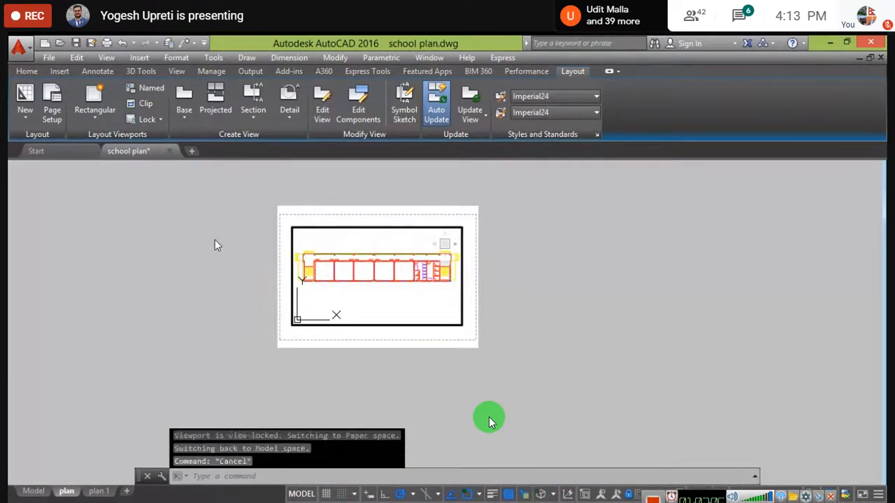
{"action": "scroll", "coordinate": [216, 244], "scroll_direction": "up", "scroll_amount": 2}
{"action": "scroll", "coordinate": [216, 244], "scroll_direction": "down", "scroll_amount": 2}
{"action": "middle_click_drag", "start_coordinate": [228, 247], "coordinate": [176, 256]}
{"action": "scroll", "coordinate": [173, 255], "scroll_direction": "up", "scroll_amount": 2}
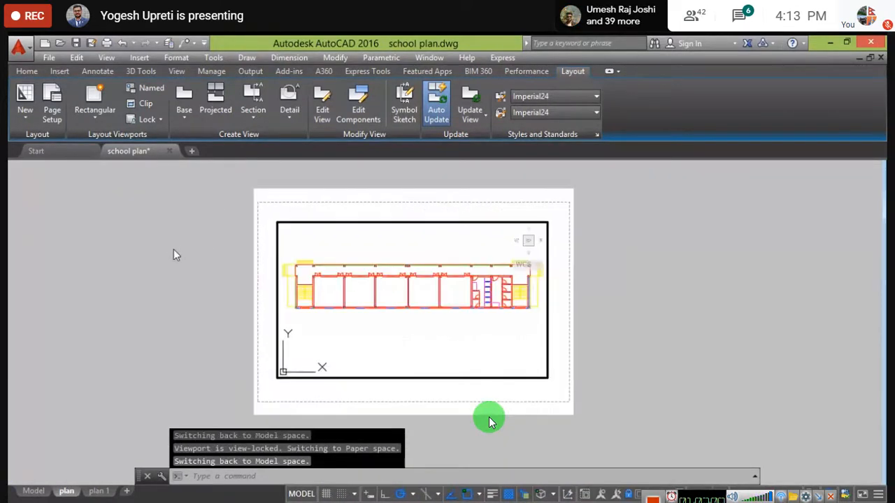
{"action": "middle_click_drag", "start_coordinate": [418, 293], "coordinate": [416, 300]}
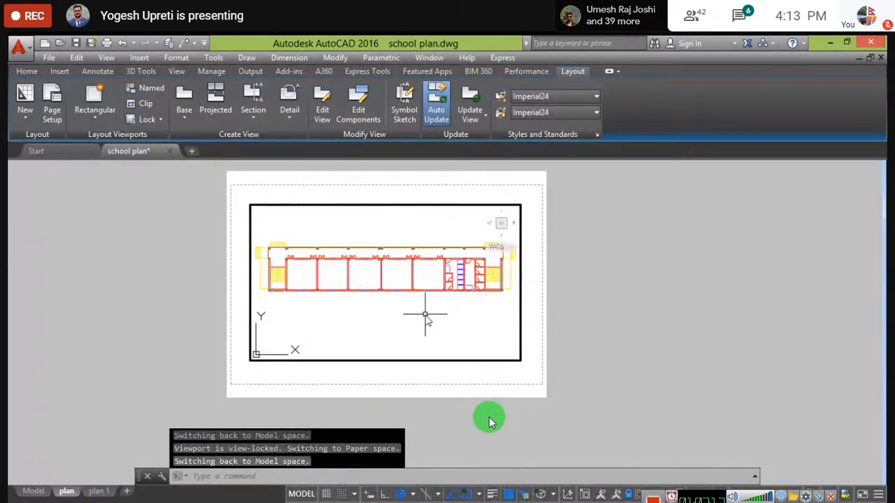
{"action": "scroll", "coordinate": [400, 264], "scroll_direction": "up", "scroll_amount": 2}
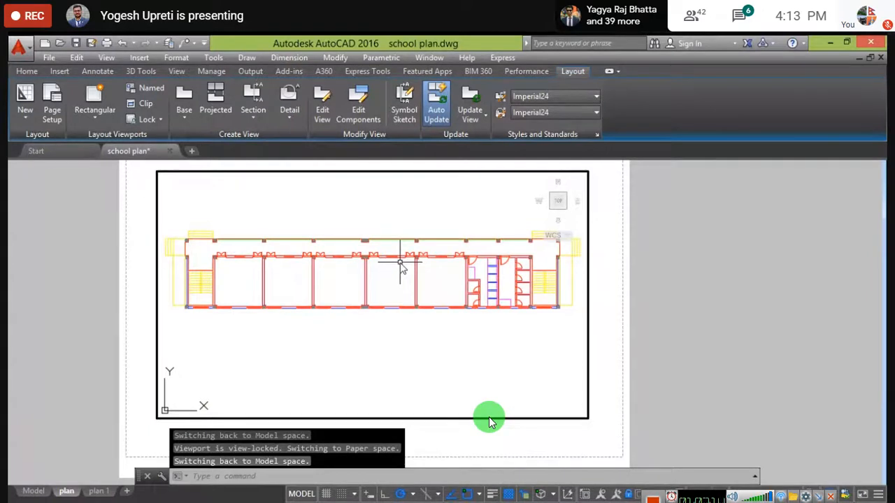
{"action": "scroll", "coordinate": [340, 261], "scroll_direction": "down", "scroll_amount": 2}
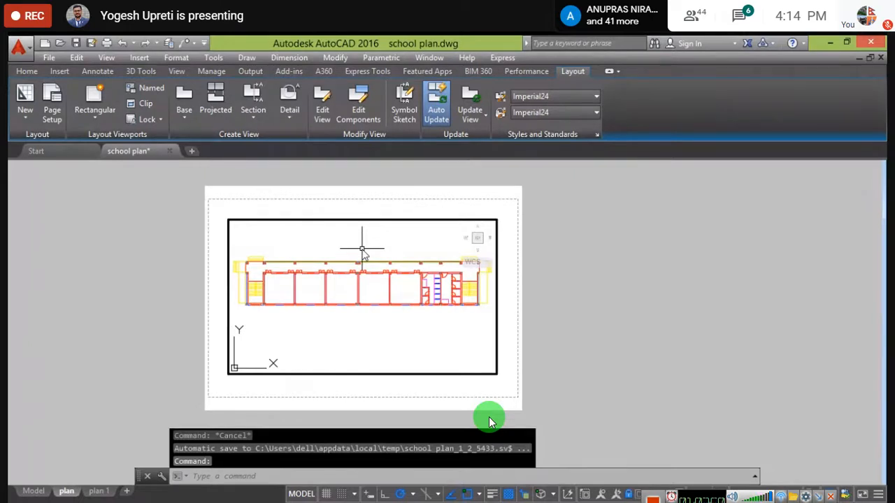
- Return to paper space and delete the locked floor-plan viewport from the sheet
{"action": "key", "text": "Escape"}
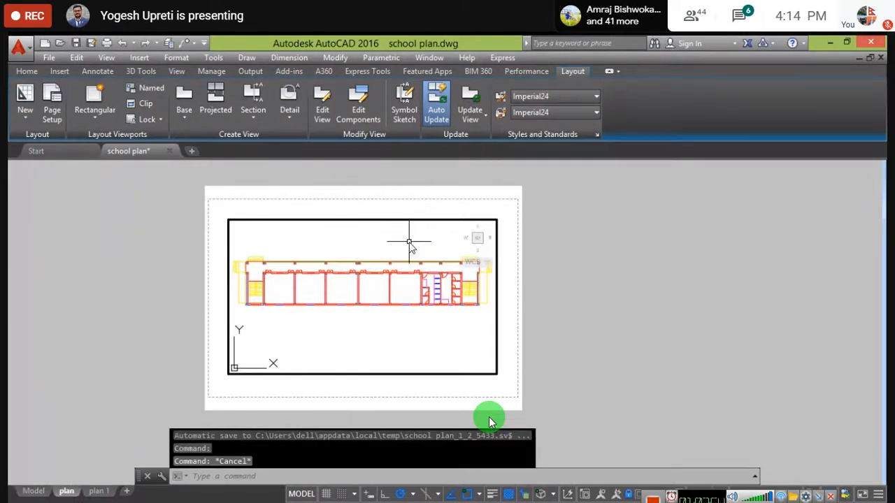
{"action": "key", "text": "Escape"}
{"action": "left_click", "coordinate": [369, 228]}
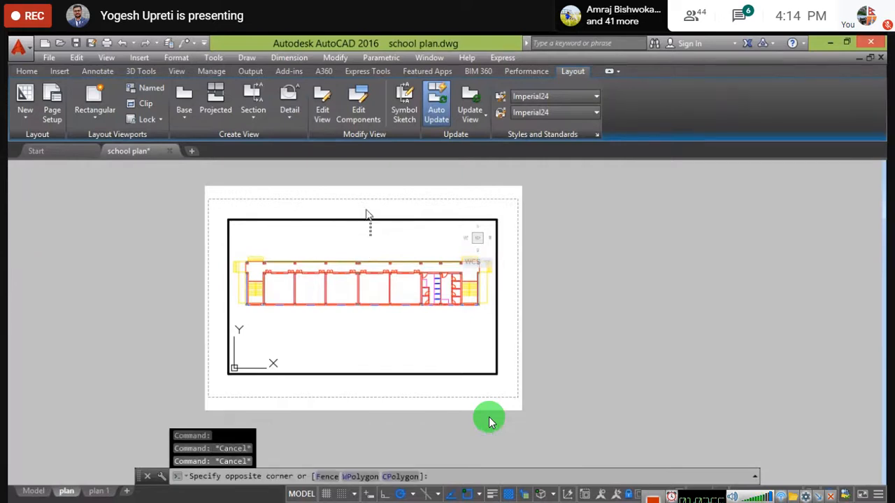
{"action": "key", "text": "Escape"}
{"action": "double_click", "coordinate": [104, 245]}
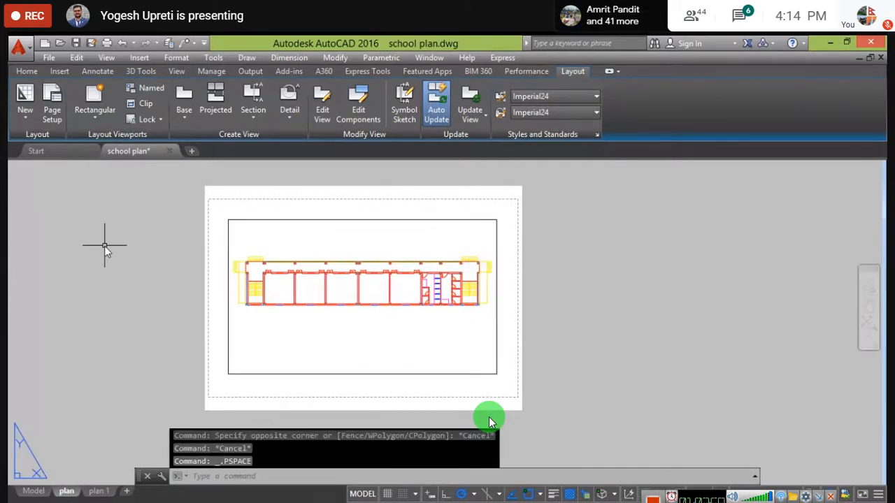
{"action": "left_click", "coordinate": [235, 219]}
{"action": "key", "text": "Delete"}
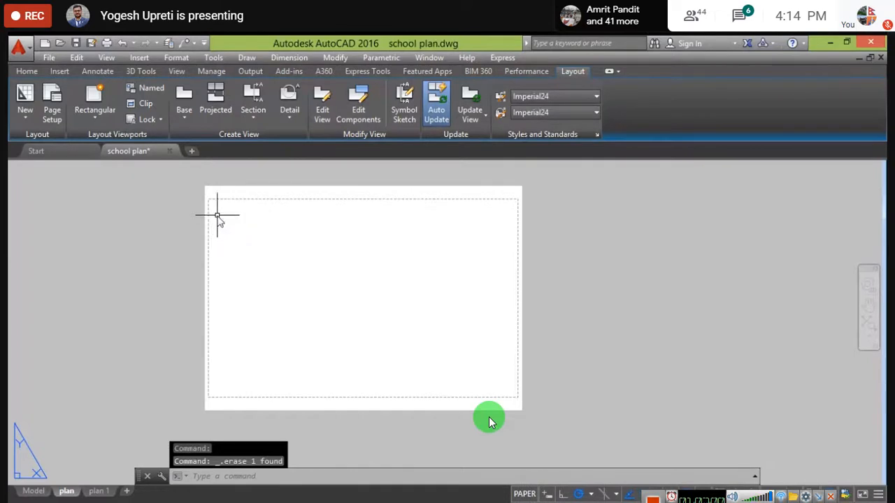
{"action": "middle_click_drag", "start_coordinate": [257, 301], "coordinate": [226, 314]}
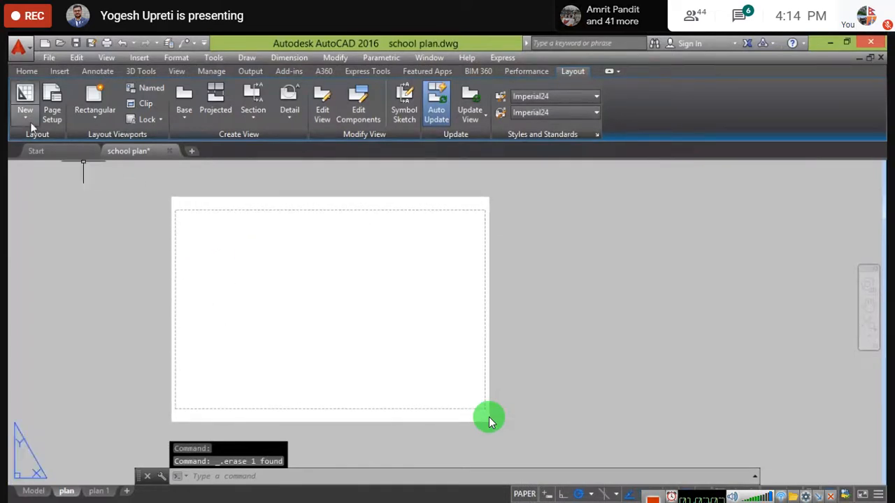
- Create a rectangular viewport covering most of the printable area of the plan sheet
{"action": "left_click", "coordinate": [98, 119]}
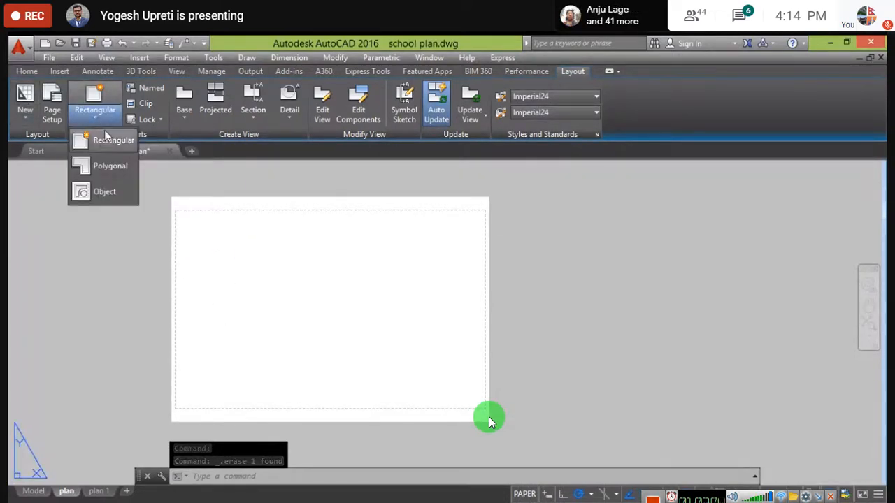
{"action": "left_click", "coordinate": [105, 139]}
{"action": "left_click", "coordinate": [193, 227]}
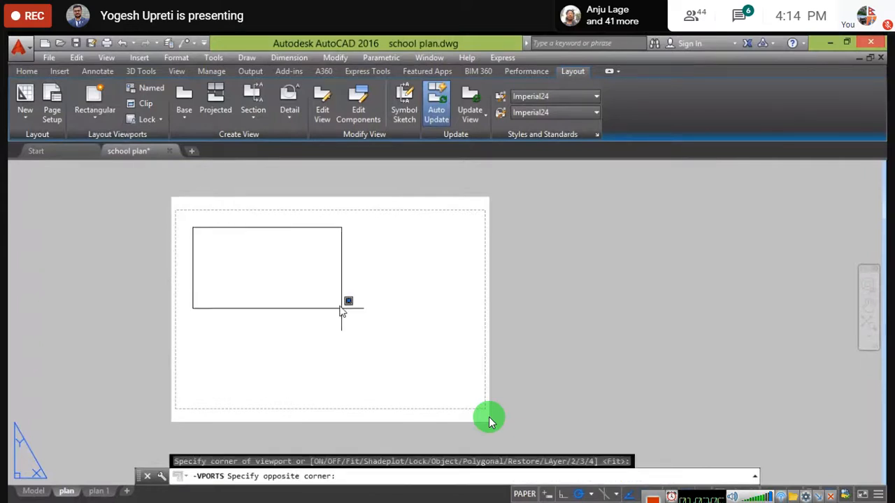
{"action": "left_click", "coordinate": [478, 382]}
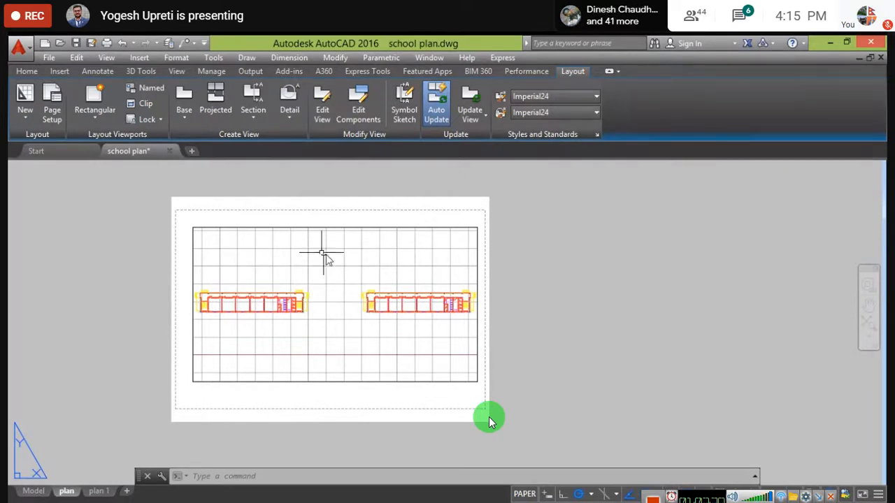
- Turn off the grid in the new viewport and frame a single floor plan inside it
{"action": "double_click", "coordinate": [300, 257]}
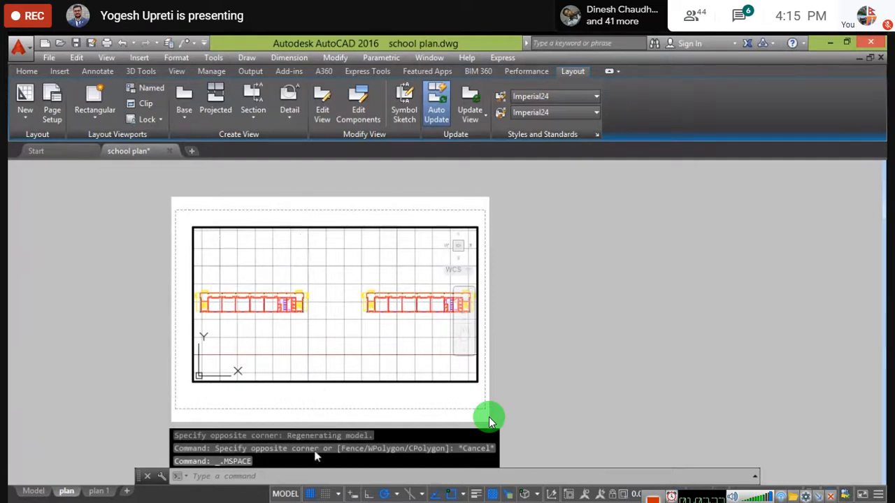
{"action": "left_click", "coordinate": [310, 493]}
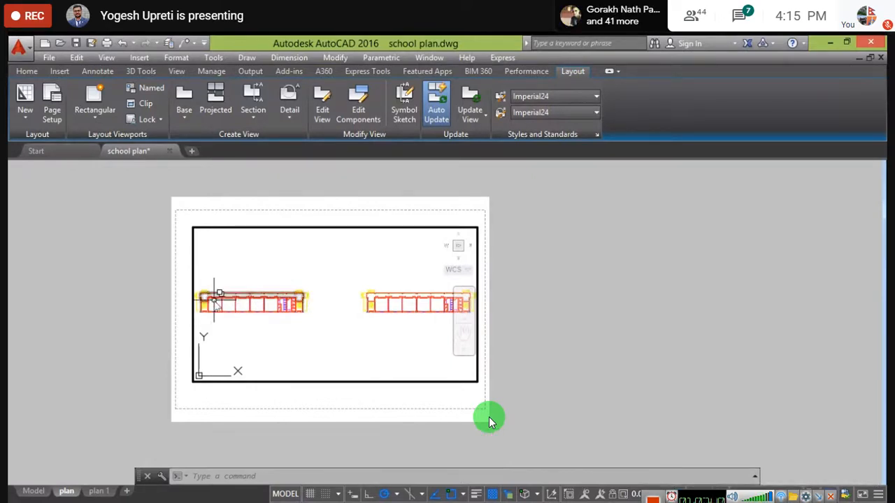
{"action": "left_click", "coordinate": [320, 266]}
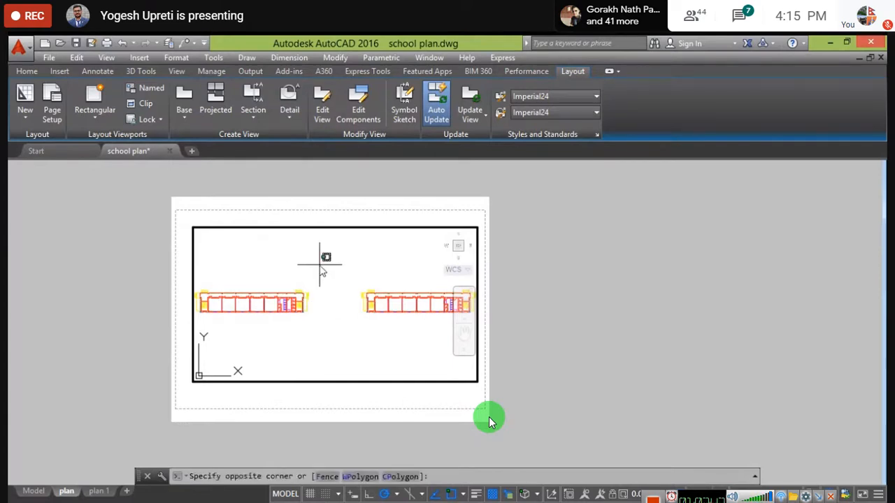
{"action": "mouse_move", "coordinate": [319, 269]}
{"action": "middle_mouse_down"}
{"action": "mouse_move", "coordinate": [353, 259]}
{"action": "mouse_move", "coordinate": [291, 280]}
{"action": "mouse_move", "coordinate": [357, 247]}
{"action": "mouse_move", "coordinate": [400, 258]}
{"action": "mouse_move", "coordinate": [305, 268]}
{"action": "mouse_move", "coordinate": [320, 247]}
{"action": "mouse_move", "coordinate": [425, 253]}
{"action": "middle_mouse_up"}
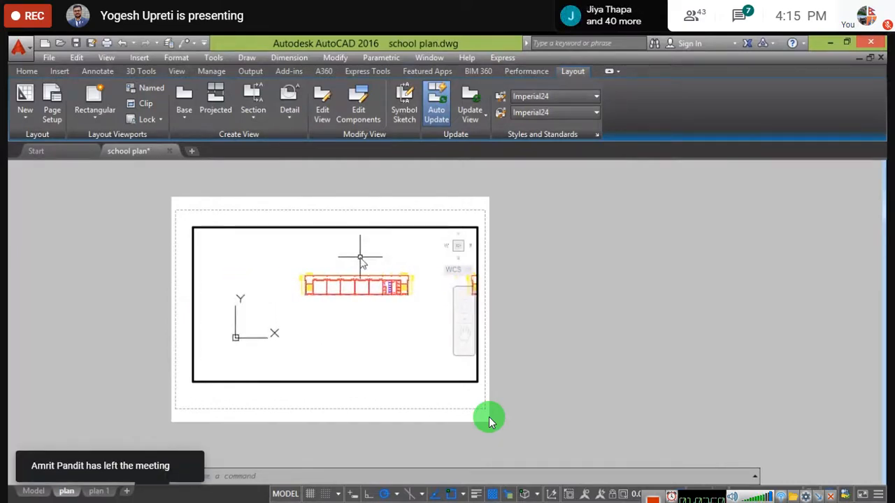
{"action": "scroll", "coordinate": [359, 256], "scroll_direction": "up", "scroll_amount": 2}
{"action": "mouse_move", "coordinate": [359, 256]}
{"action": "middle_mouse_down"}
{"action": "mouse_move", "coordinate": [337, 254]}
{"action": "mouse_move", "coordinate": [340, 244]}
{"action": "mouse_move", "coordinate": [349, 248]}
{"action": "middle_mouse_up"}
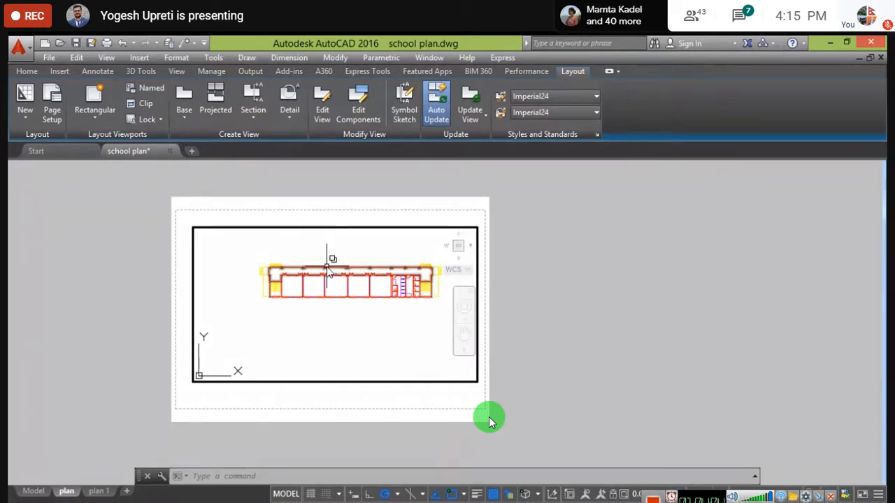
{"action": "middle_click_drag", "start_coordinate": [333, 255], "coordinate": [304, 251]}
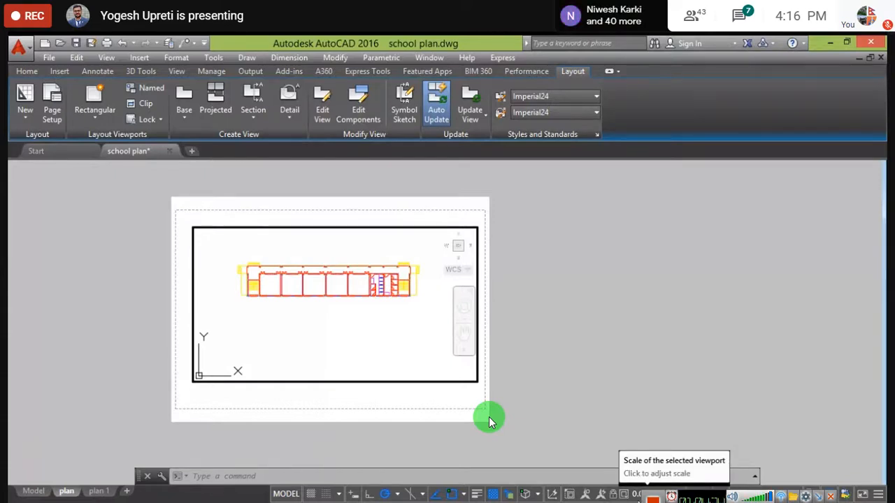
- Examine the list of available viewport scales, from Scale to fit down to the Custom option
{"action": "left_click", "coordinate": [638, 494]}
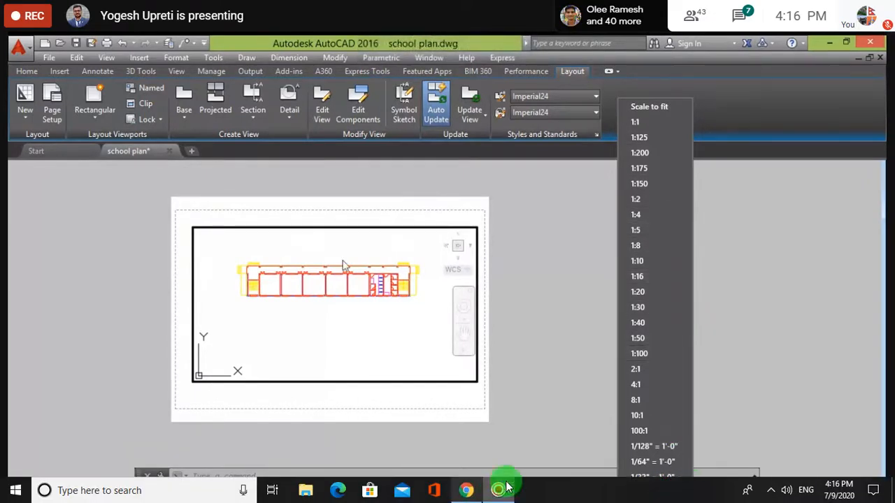
{"action": "scroll", "coordinate": [671, 309], "scroll_direction": "down", "scroll_amount": 5}
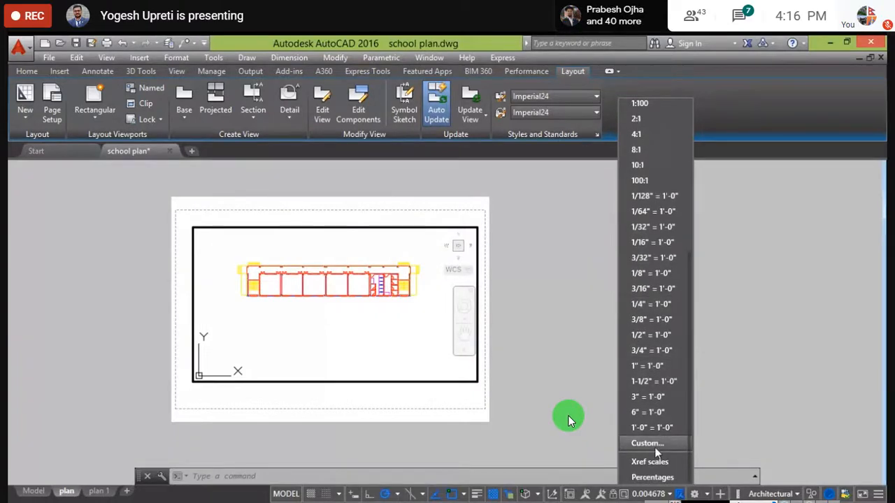
{"action": "scroll", "coordinate": [644, 228], "scroll_direction": "up", "scroll_amount": 5}
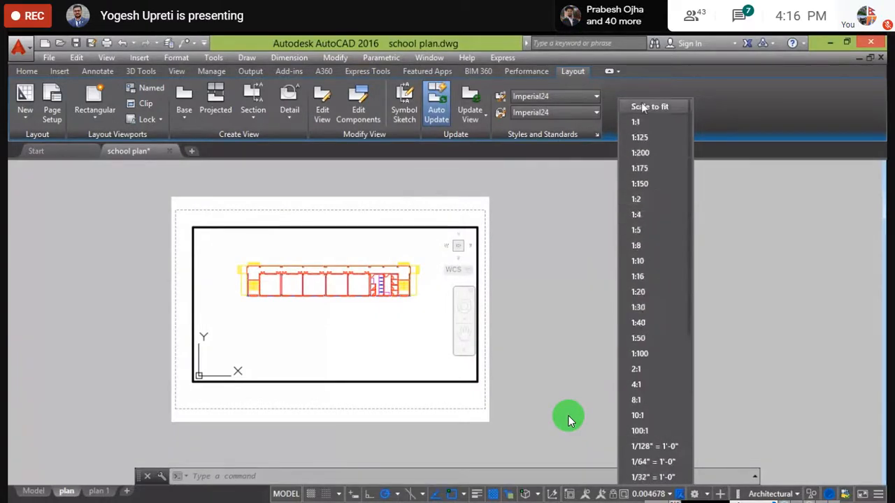
{"action": "scroll", "coordinate": [654, 205], "scroll_direction": "down", "scroll_amount": 5}
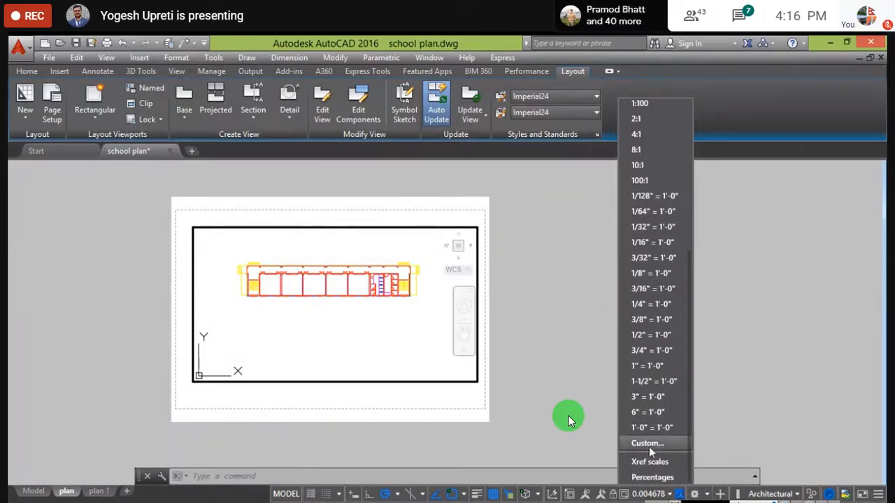
{"action": "scroll", "coordinate": [650, 155], "scroll_direction": "up", "scroll_amount": 3}
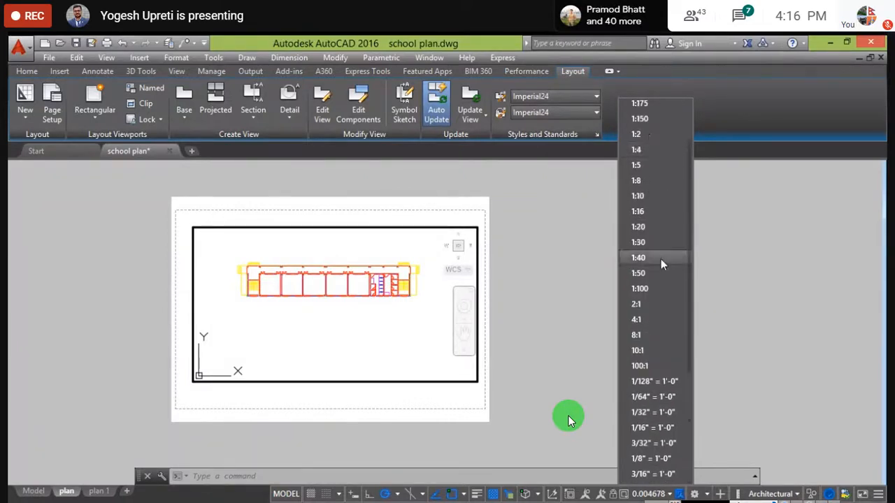
{"action": "scroll", "coordinate": [663, 269], "scroll_direction": "down", "scroll_amount": 2}
{"action": "scroll", "coordinate": [666, 271], "scroll_direction": "down", "scroll_amount": 2}
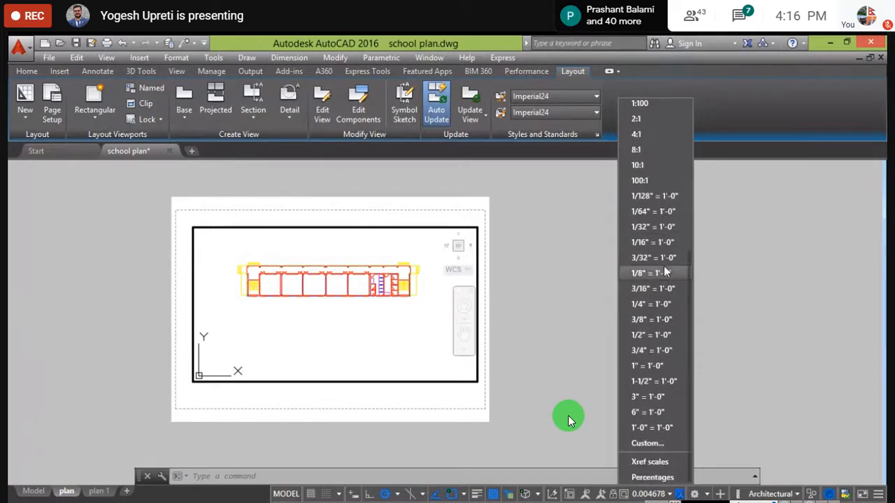
{"action": "left_click", "coordinate": [652, 444]}
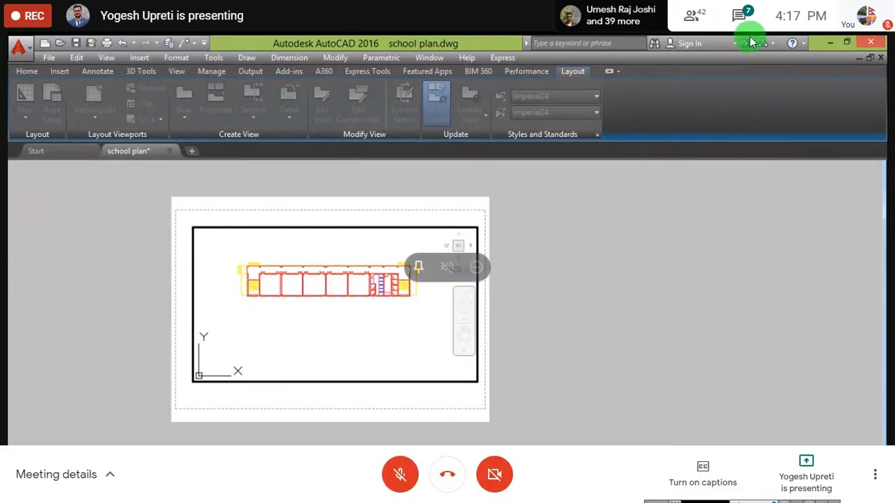
{"action": "left_click", "coordinate": [740, 17]}
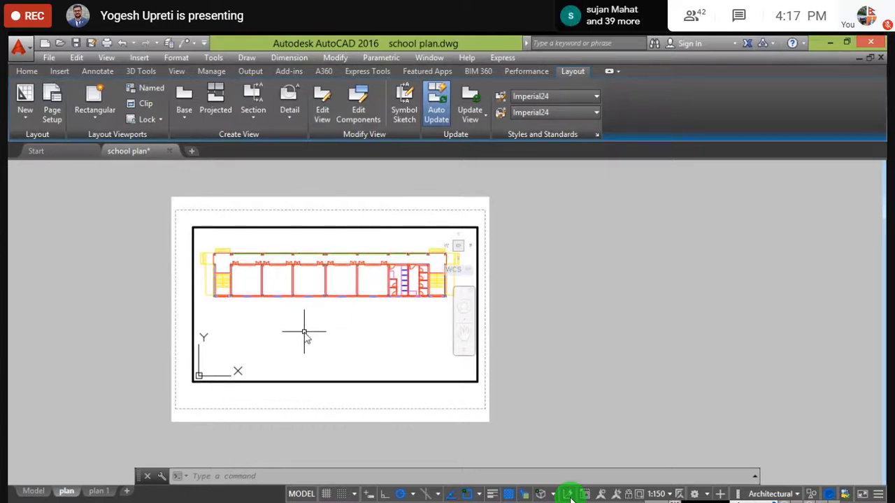
- Set the scale of the floor-plan viewport to 1:150 and lock it
{"action": "scroll", "coordinate": [304, 331], "scroll_direction": "down", "scroll_amount": 6}
{"action": "scroll", "coordinate": [303, 331], "scroll_direction": "up", "scroll_amount": 6}
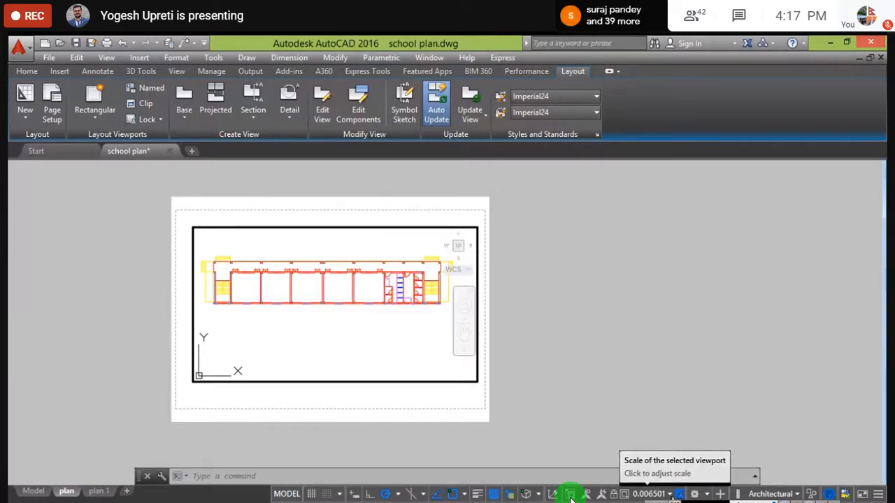
{"action": "left_click", "coordinate": [650, 493]}
{"action": "left_click", "coordinate": [654, 183]}
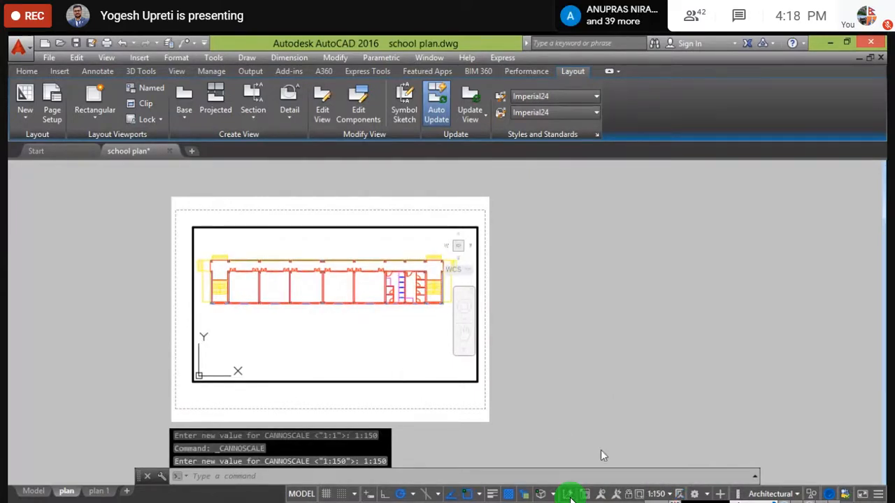
{"action": "left_click", "coordinate": [628, 494]}
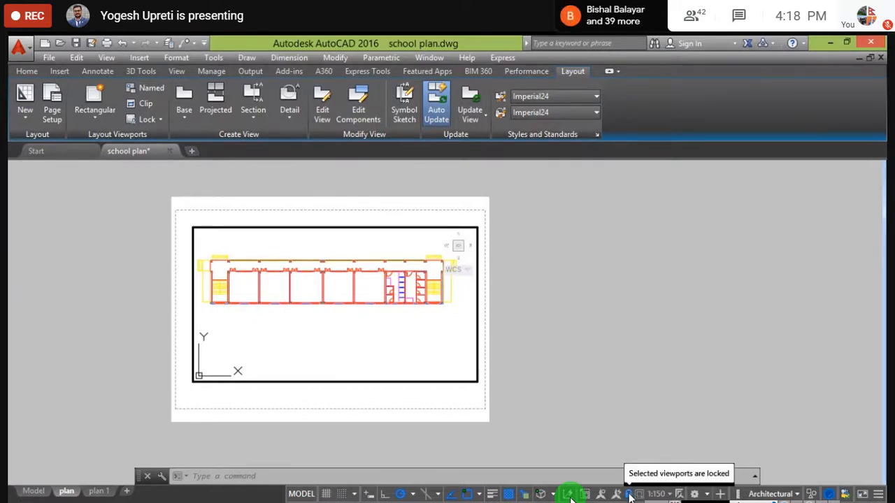
- Apply the layout viewport Lock command to the frame of the floor-plan viewport
{"action": "left_click", "coordinate": [163, 119]}
{"action": "left_click", "coordinate": [159, 140]}
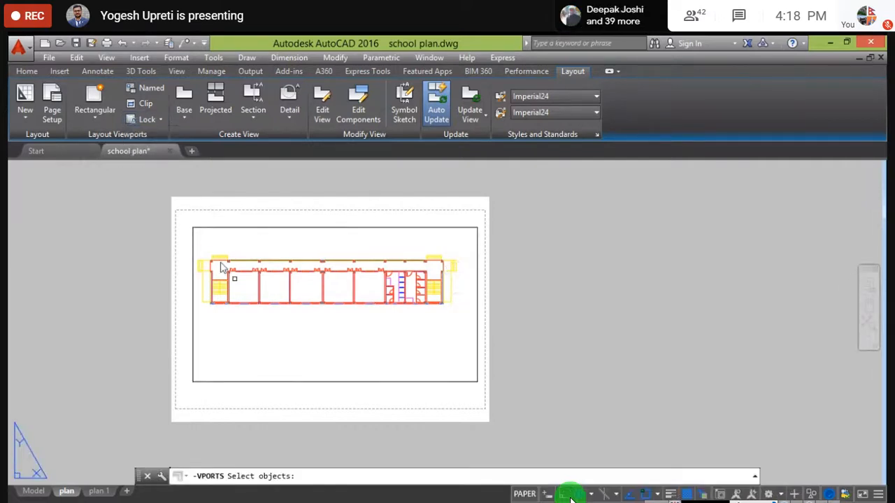
{"action": "left_click", "coordinate": [434, 230]}
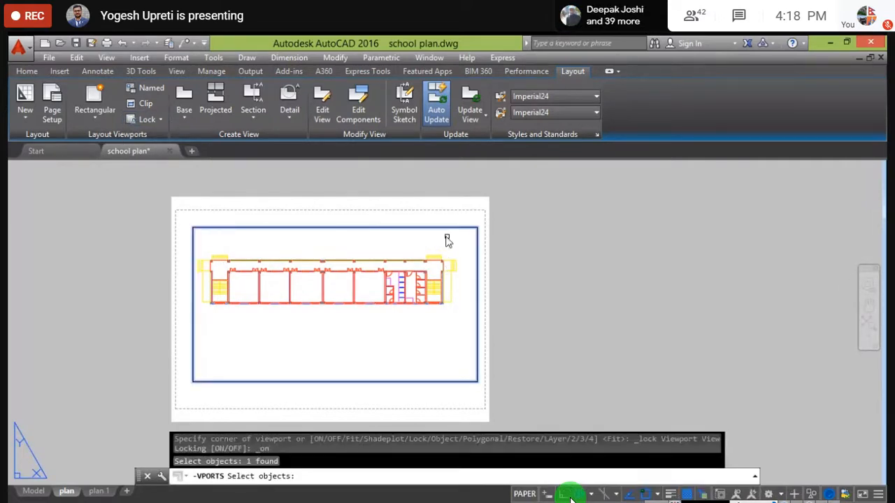
{"action": "key", "text": "Return"}
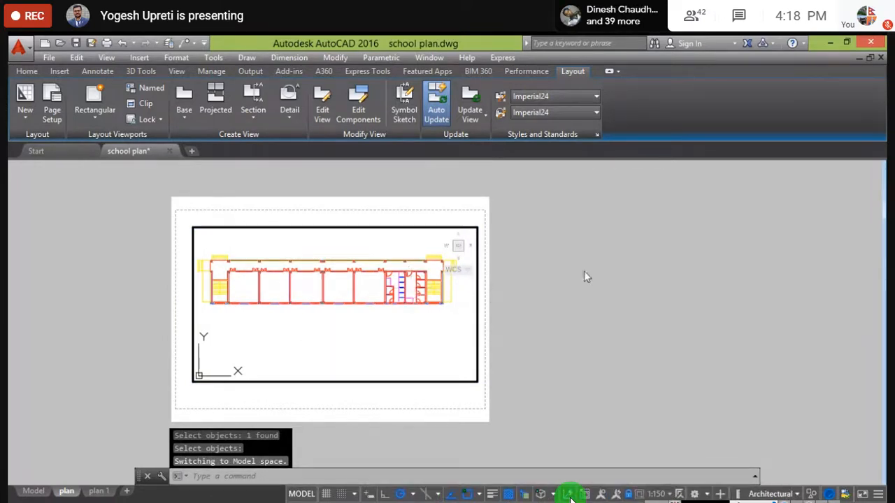
- Zoom and pan over the locked viewport, both from the sheet and with it active, to check how the plan moves
{"action": "scroll", "coordinate": [584, 274], "scroll_direction": "down", "scroll_amount": 6}
{"action": "middle_click_drag", "start_coordinate": [474, 263], "coordinate": [365, 243]}
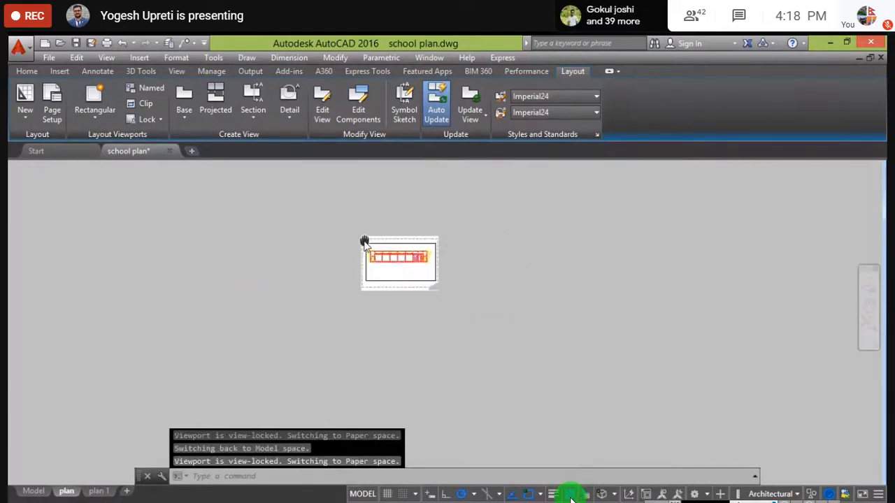
{"action": "scroll", "coordinate": [296, 280], "scroll_direction": "up", "scroll_amount": 8}
{"action": "middle_click_drag", "start_coordinate": [310, 296], "coordinate": [250, 330]}
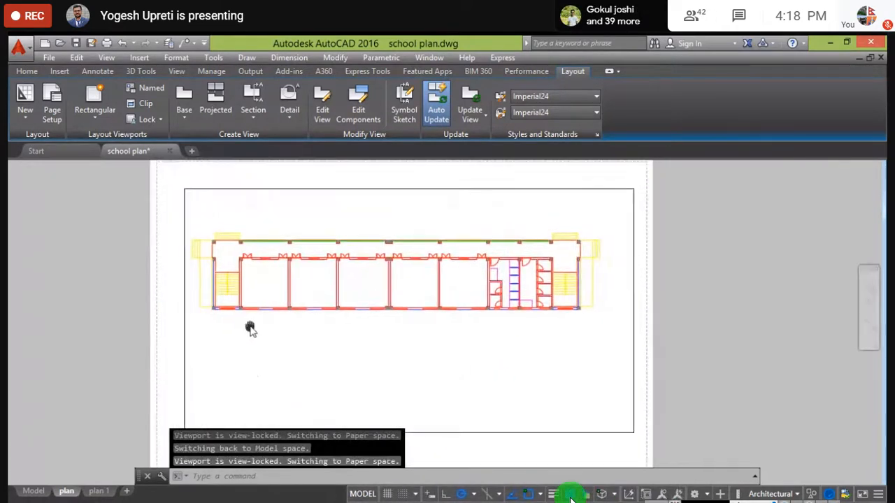
{"action": "scroll", "coordinate": [250, 330], "scroll_direction": "down", "scroll_amount": 3}
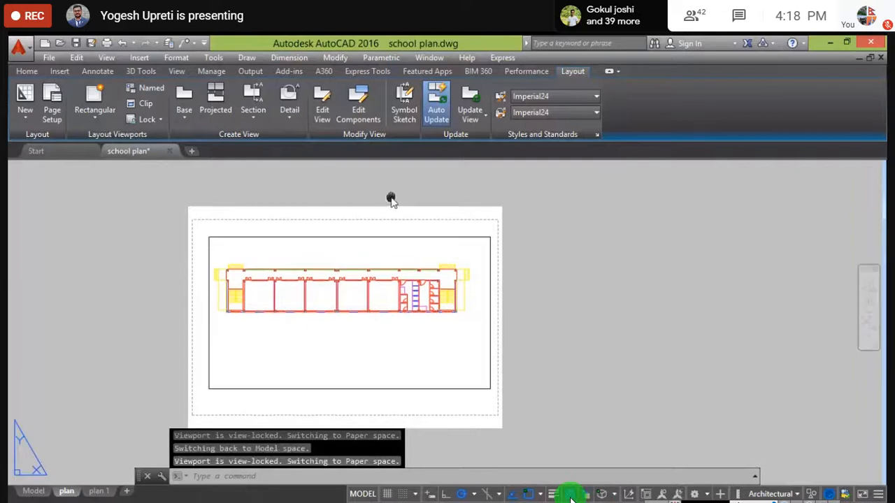
{"action": "double_click", "coordinate": [381, 246]}
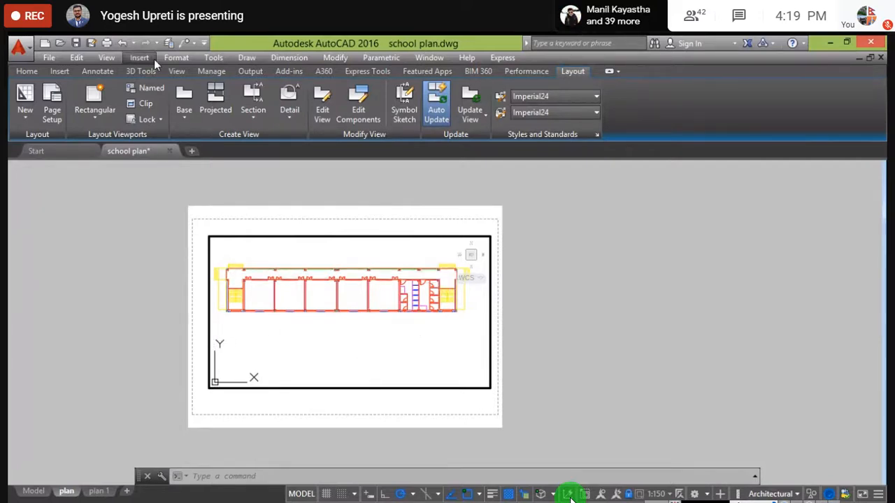
{"action": "scroll", "coordinate": [305, 340], "scroll_direction": "up", "scroll_amount": 1}
{"action": "scroll", "coordinate": [305, 343], "scroll_direction": "down", "scroll_amount": 1}
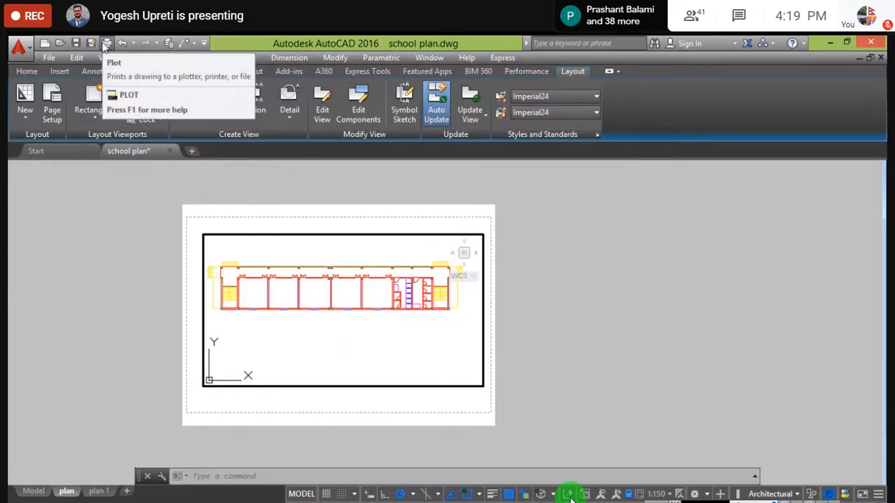
{"action": "left_click", "coordinate": [106, 43]}
{"action": "left_click", "coordinate": [387, 278]}
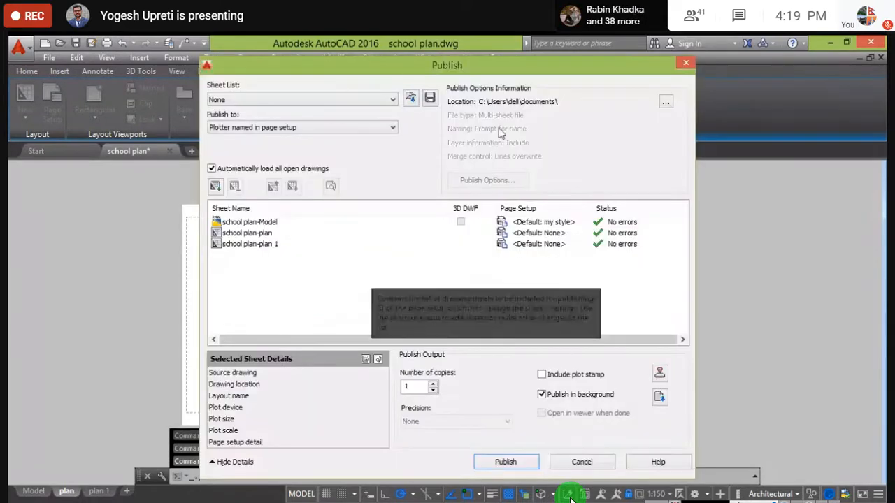
{"action": "left_click", "coordinate": [686, 64]}
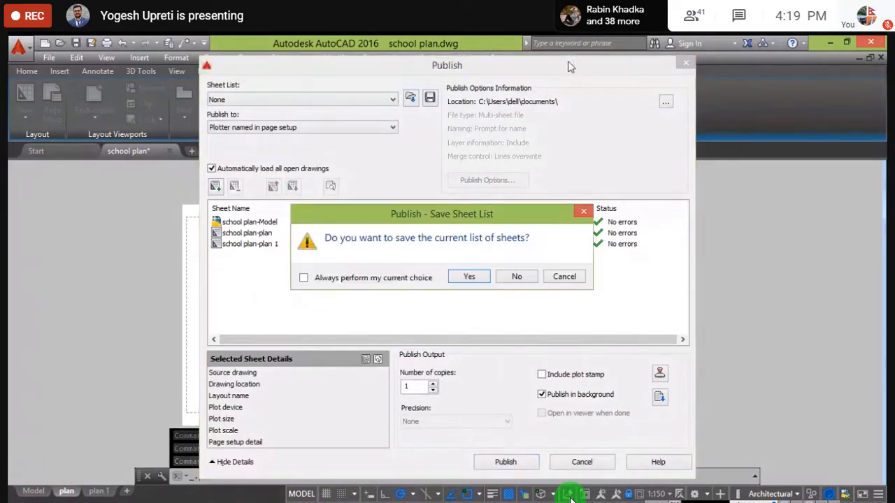
{"action": "left_click", "coordinate": [517, 276]}
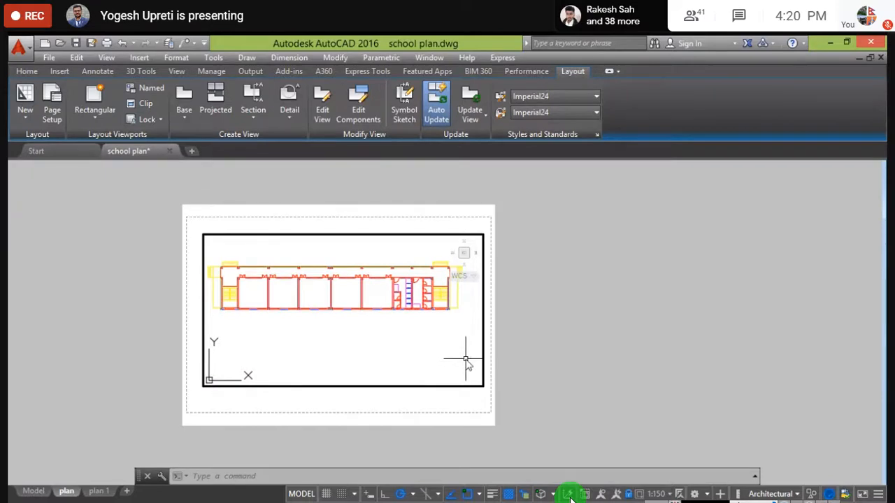
- Examine the Plot settings for plotting the plan layout as a single sheet, and close them without plotting
{"action": "double_click", "coordinate": [14, 254]}
{"action": "middle_click_drag", "start_coordinate": [14, 254], "coordinate": [94, 253]}
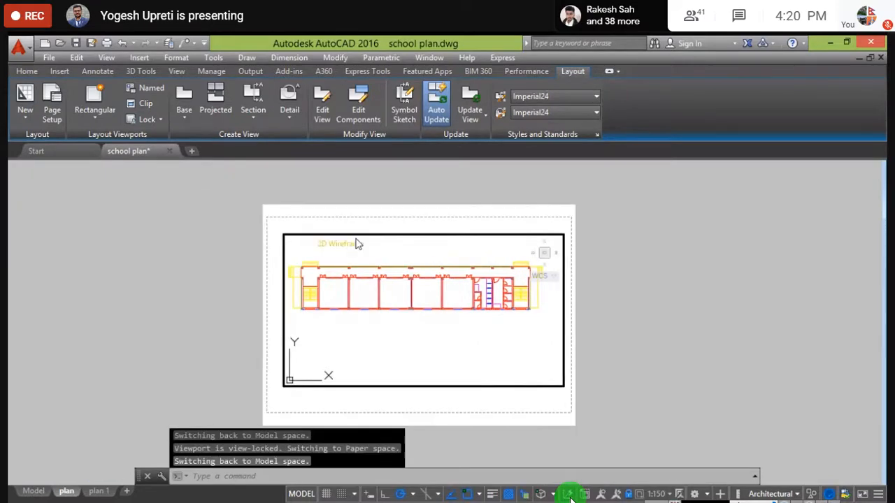
{"action": "left_click", "coordinate": [107, 43]}
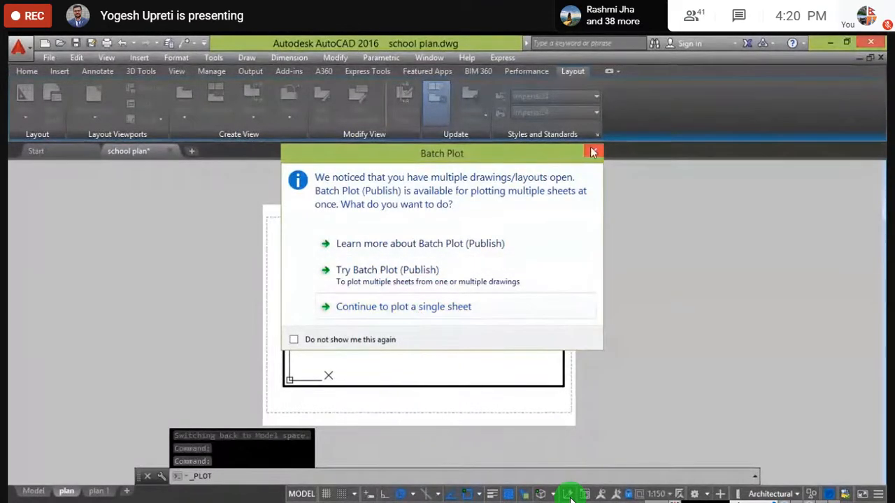
{"action": "left_click", "coordinate": [404, 306]}
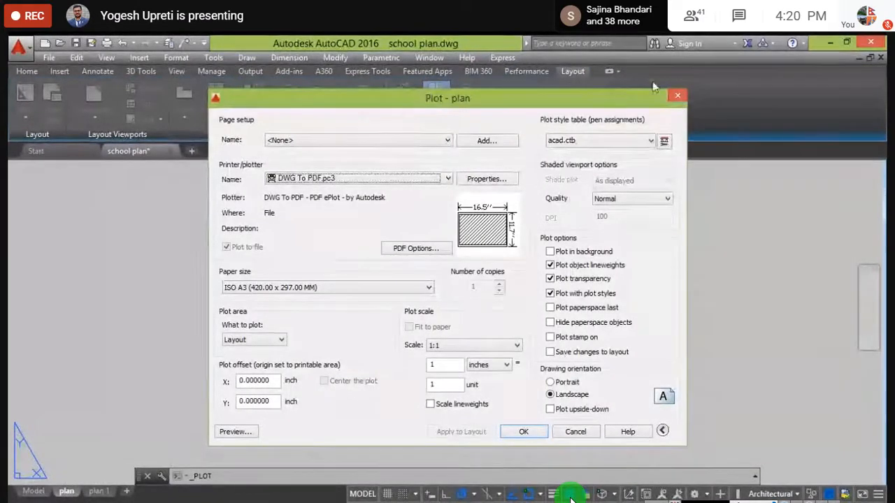
{"action": "left_click", "coordinate": [671, 95]}
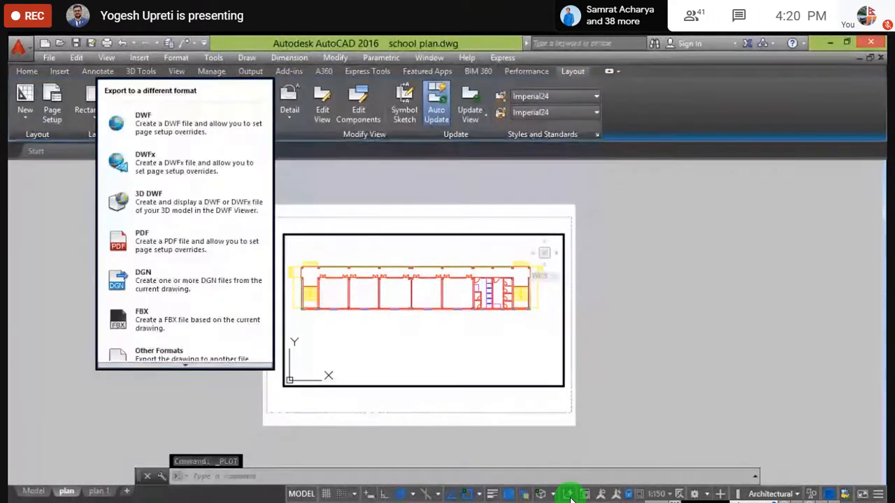
- Preview the single-sheet plot of the plan layout with DWG To PDF.pc3 on ISO A3 paper, and return to the plot settings
{"action": "mouse_move", "coordinate": [52, 283]}
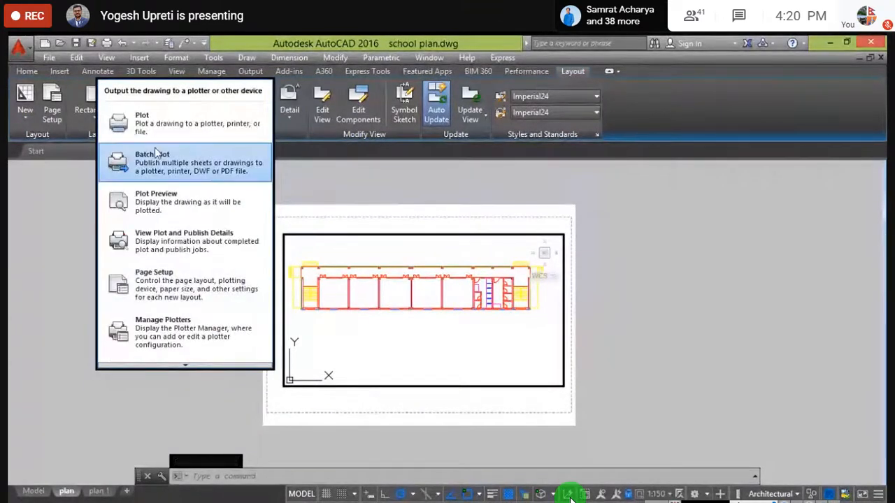
{"action": "left_click", "coordinate": [304, 182]}
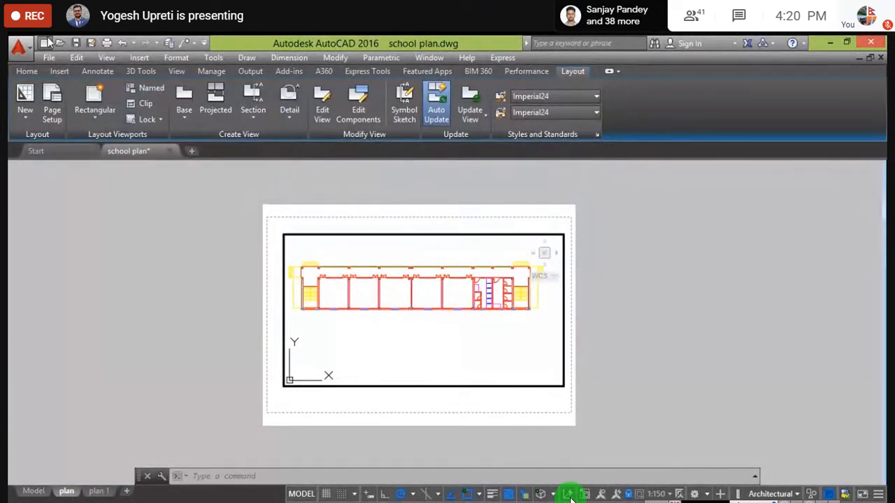
{"action": "left_click", "coordinate": [108, 44]}
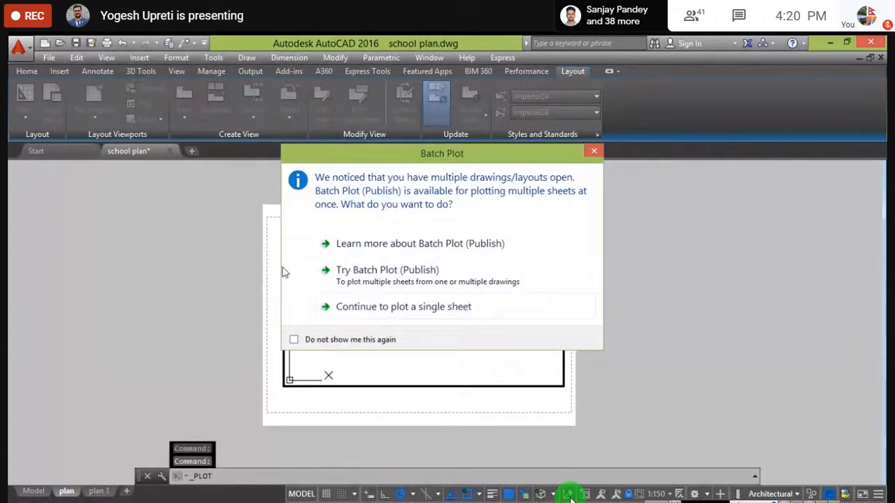
{"action": "left_click", "coordinate": [350, 307]}
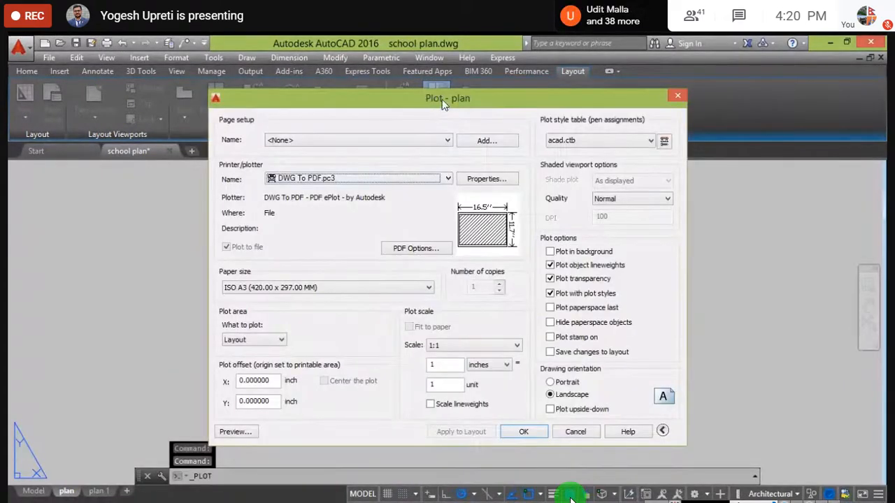
{"action": "left_click_drag", "start_coordinate": [444, 103], "coordinate": [417, 103]}
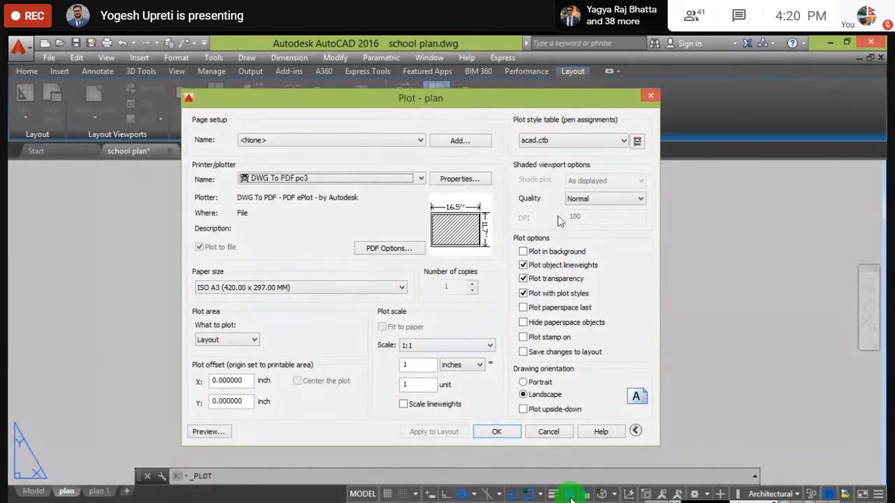
{"action": "left_click", "coordinate": [208, 433]}
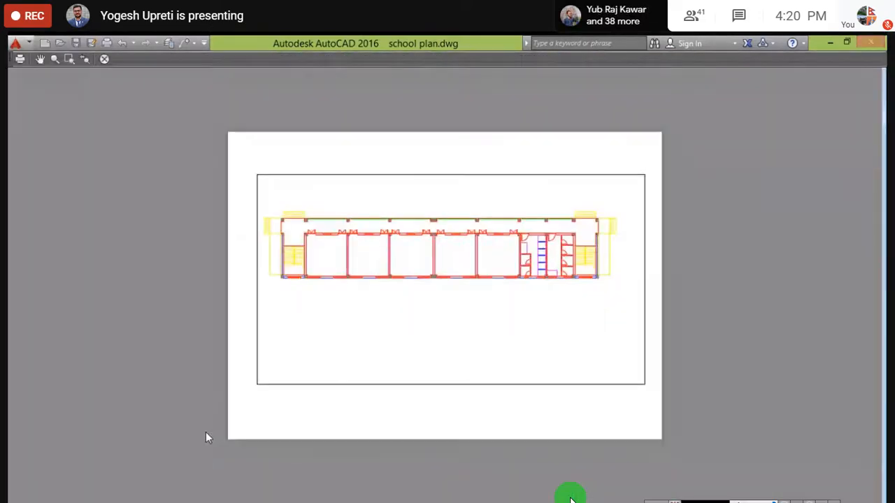
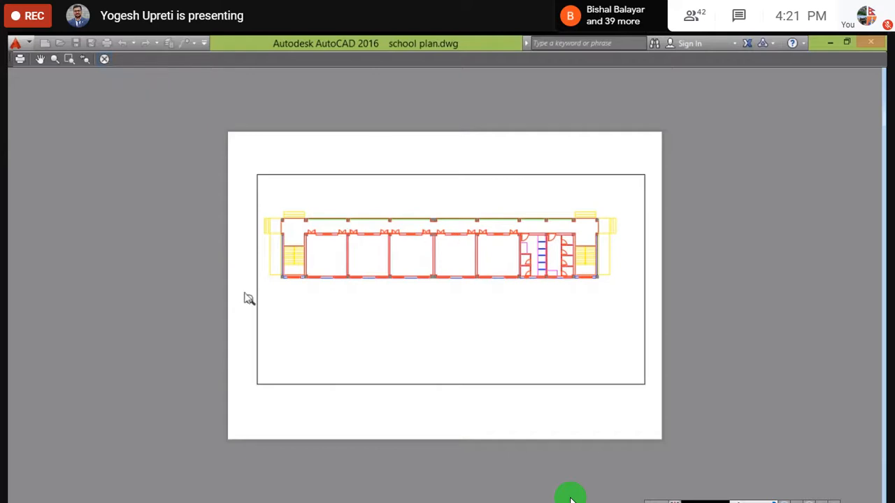
{"action": "left_click", "coordinate": [104, 59]}
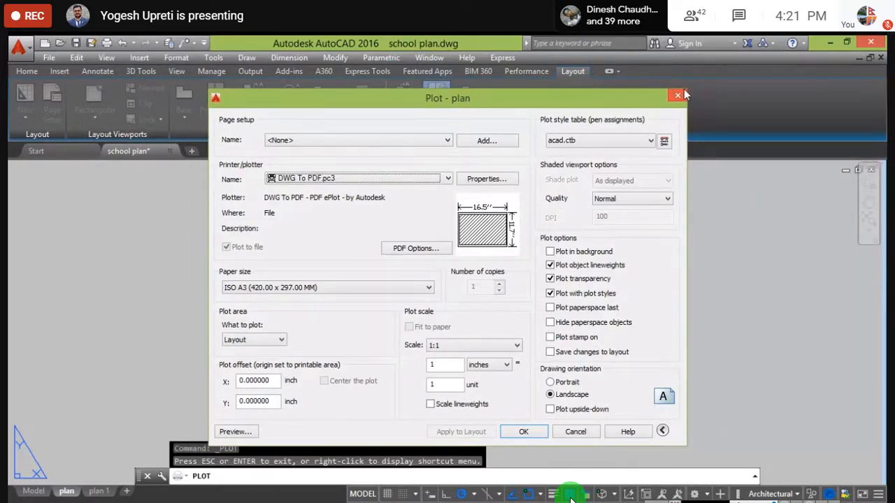
- Plot the plan layout to a PDF file on the Desktop, keeping the file name school plan-plan.pdf
{"action": "left_click", "coordinate": [521, 435]}
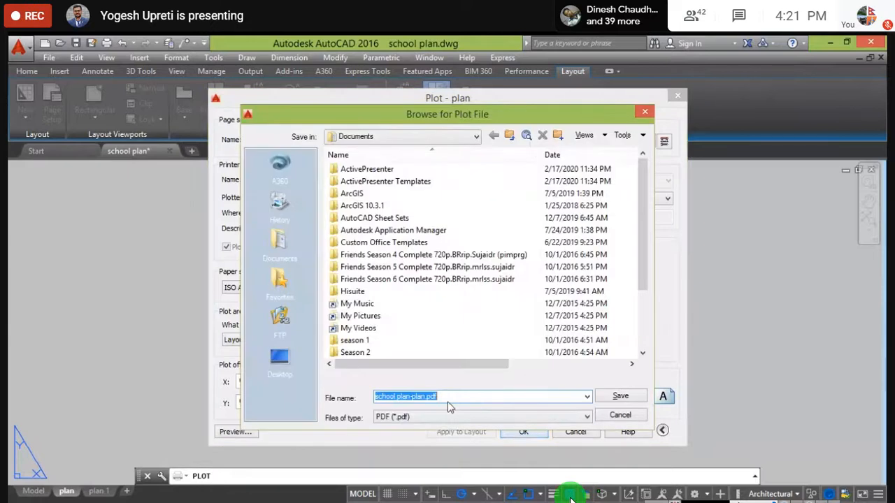
{"action": "left_click", "coordinate": [280, 375]}
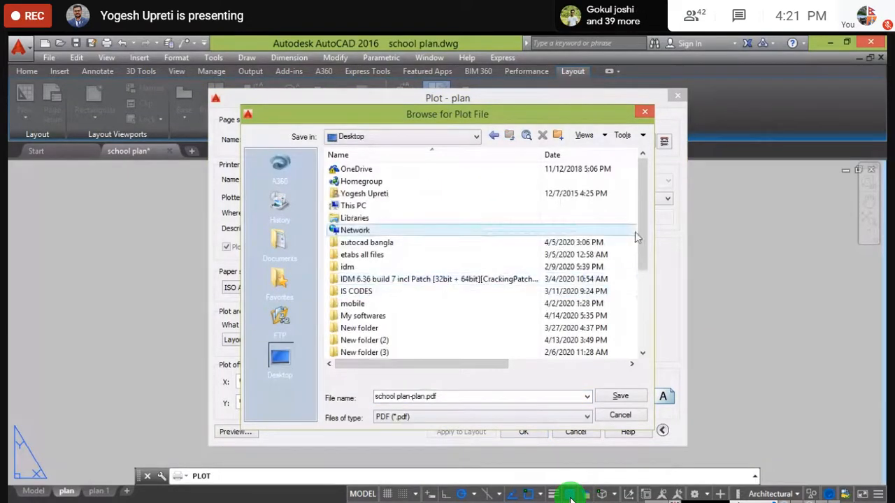
{"action": "left_click_drag", "start_coordinate": [637, 229], "coordinate": [596, 368]}
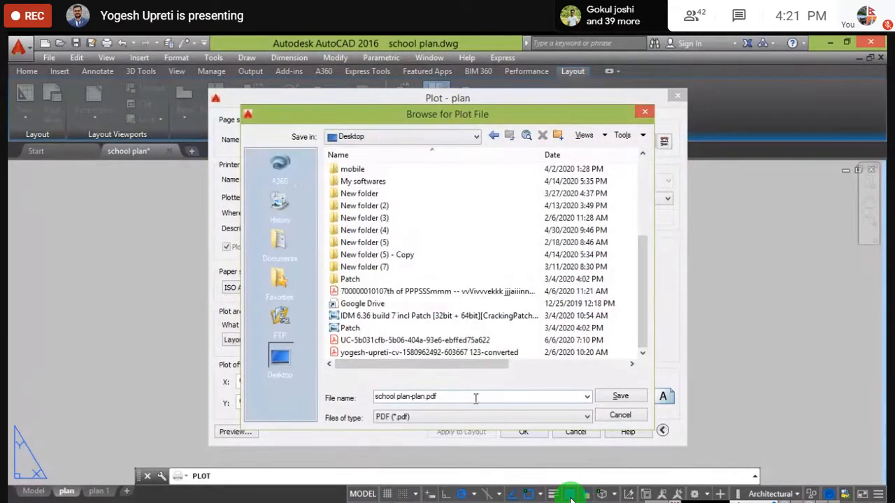
{"action": "left_click", "coordinate": [509, 397]}
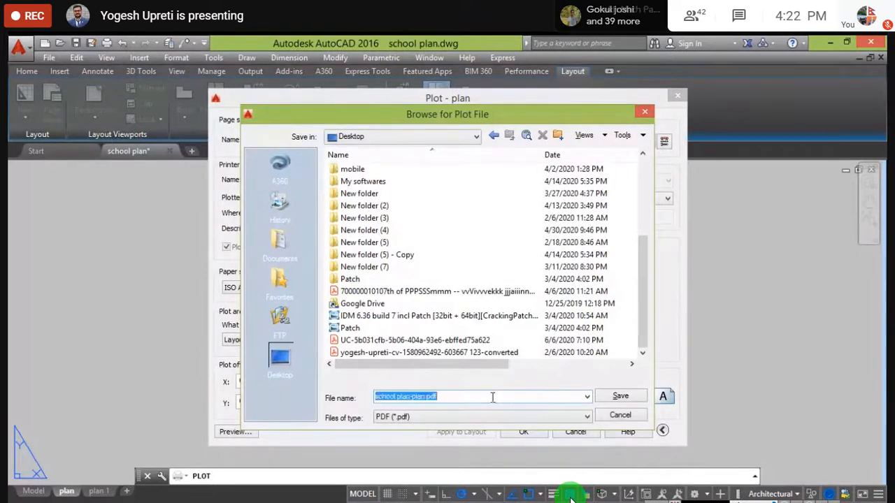
{"action": "left_click", "coordinate": [605, 396]}
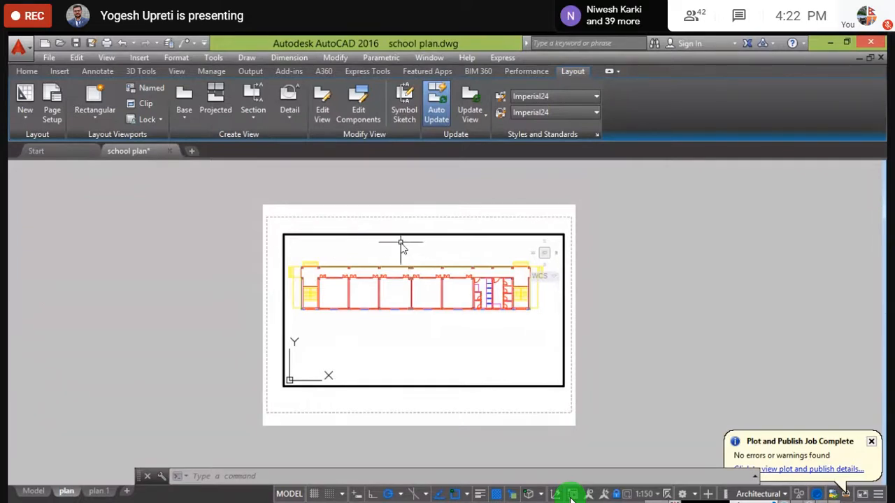
- Return to paper space and delete the rectangular floor-plan viewport from the plan layout
{"action": "key", "text": "Escape"}
{"action": "key", "text": "Escape"}
{"action": "key", "text": "Escape"}
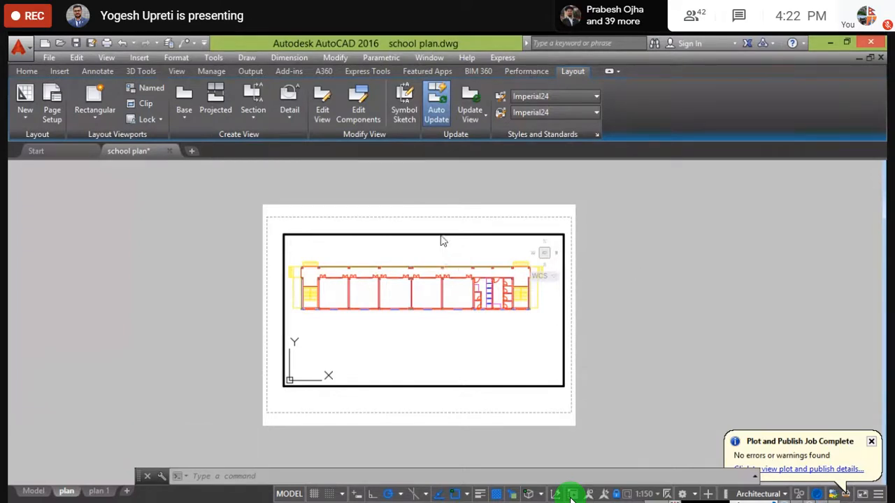
{"action": "double_click", "coordinate": [204, 238]}
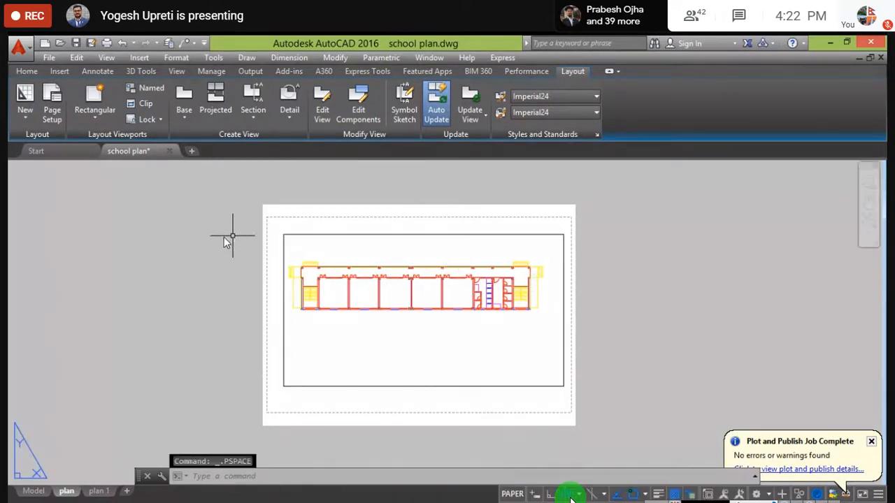
{"action": "left_click", "coordinate": [312, 234]}
{"action": "key", "text": "Delete"}
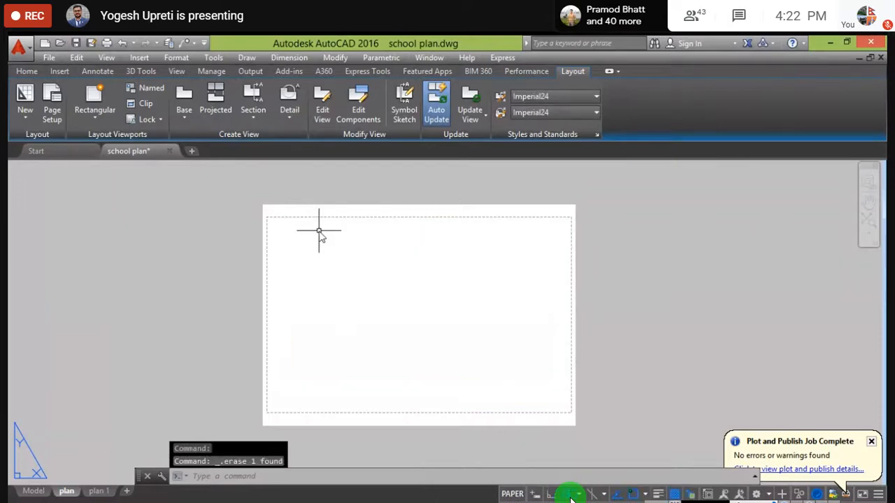
{"action": "middle_click_drag", "start_coordinate": [358, 269], "coordinate": [321, 270]}
{"action": "scroll", "coordinate": [321, 270], "scroll_direction": "up", "scroll_amount": 2}
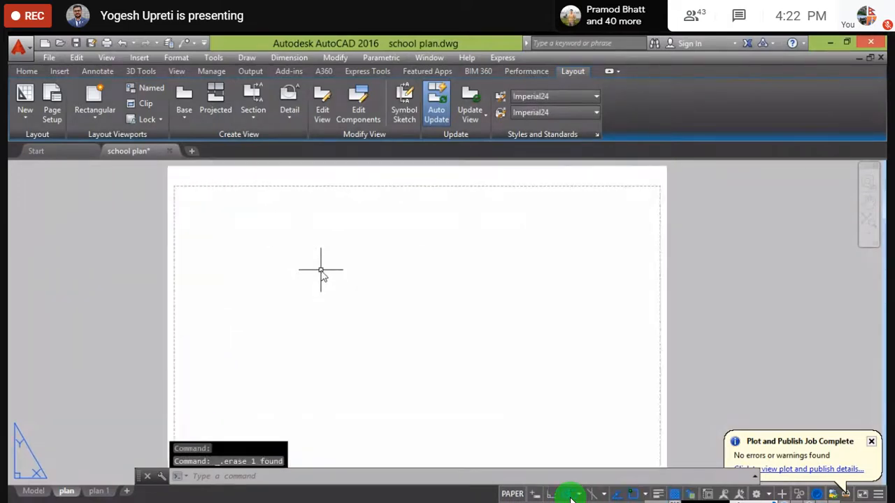
{"action": "scroll", "coordinate": [321, 270], "scroll_direction": "down", "scroll_amount": 2}
{"action": "scroll", "coordinate": [326, 237], "scroll_direction": "up", "scroll_amount": 2}
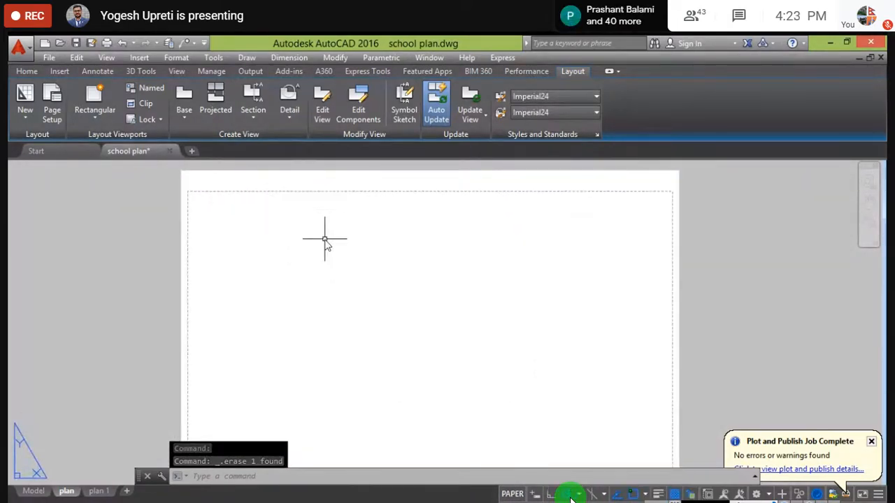
{"action": "scroll", "coordinate": [321, 254], "scroll_direction": "down", "scroll_amount": 2}
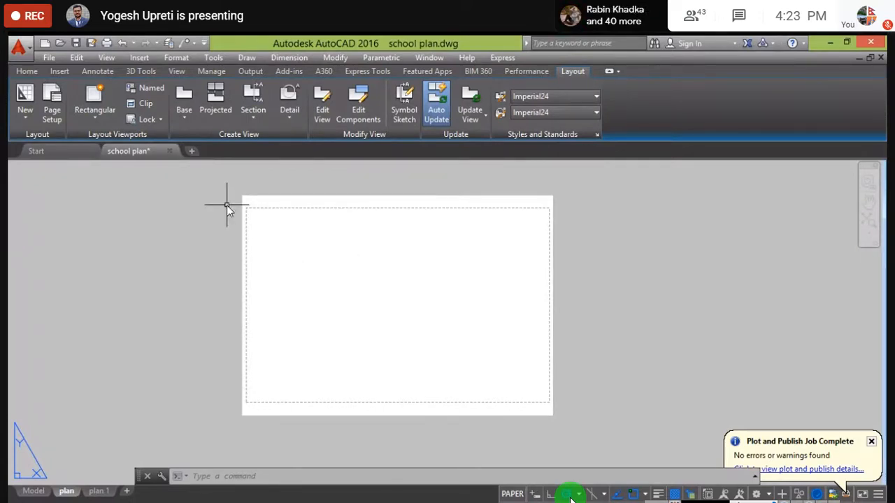
{"action": "left_click", "coordinate": [88, 121]}
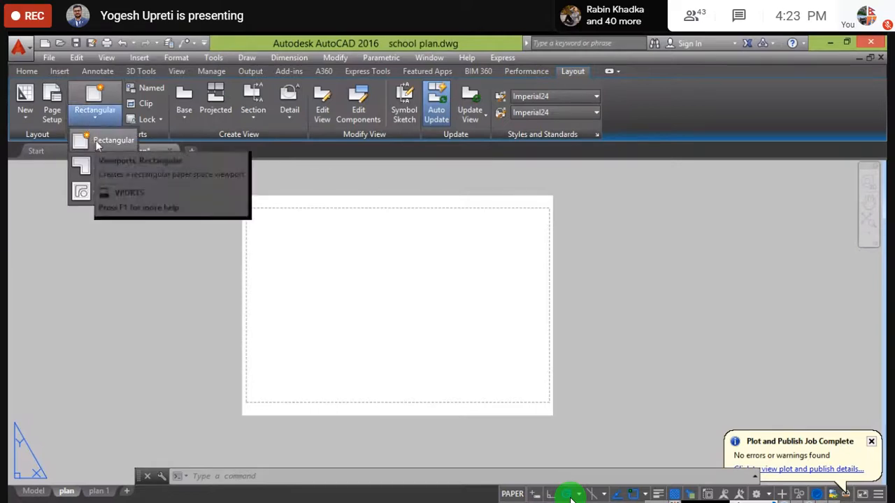
{"action": "left_click", "coordinate": [182, 231]}
- Draw a circle by centre and radius near the middle of the plan sheet, about half the sheet's width in diameter
{"action": "left_click", "coordinate": [27, 70]}
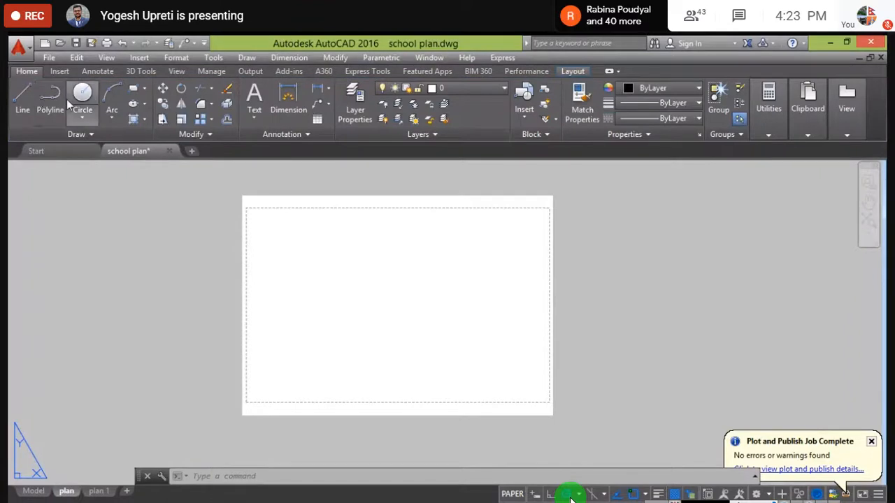
{"action": "left_click", "coordinate": [82, 117]}
{"action": "left_click", "coordinate": [88, 139]}
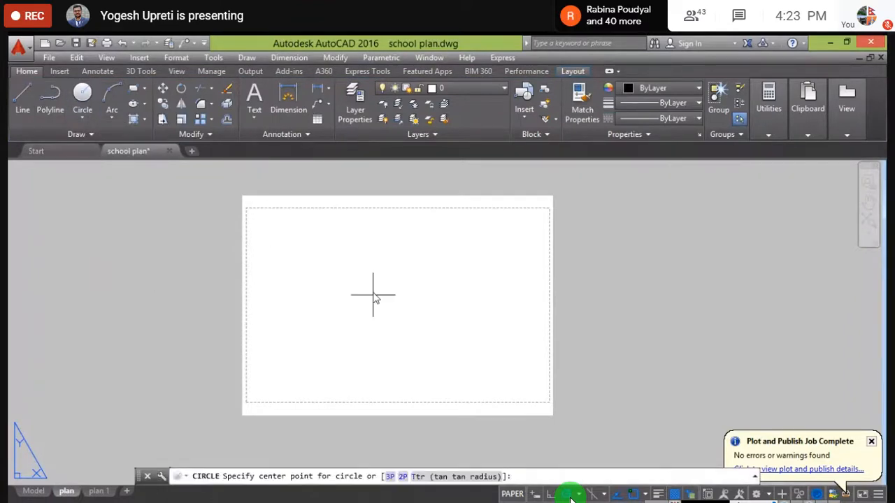
{"action": "left_click", "coordinate": [385, 314]}
{"action": "left_click", "coordinate": [443, 263]}
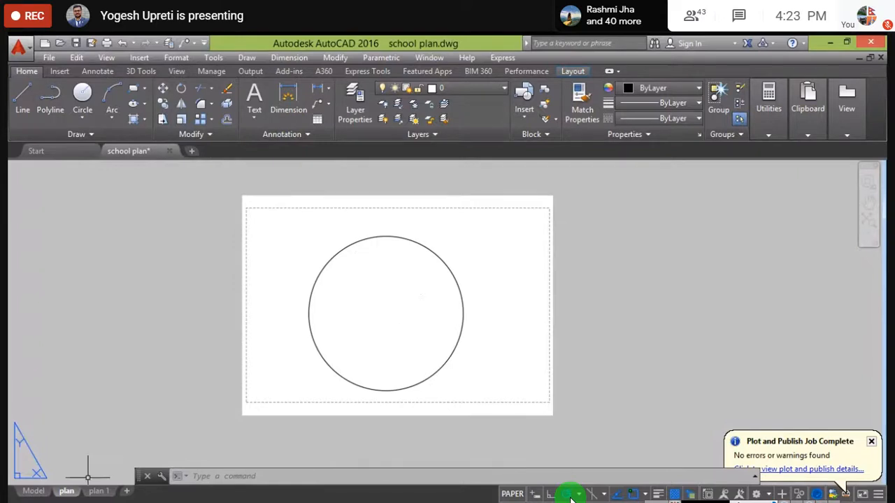
- Look through model space and the plan 1 layout, and return to the plan layout
{"action": "left_click", "coordinate": [42, 493]}
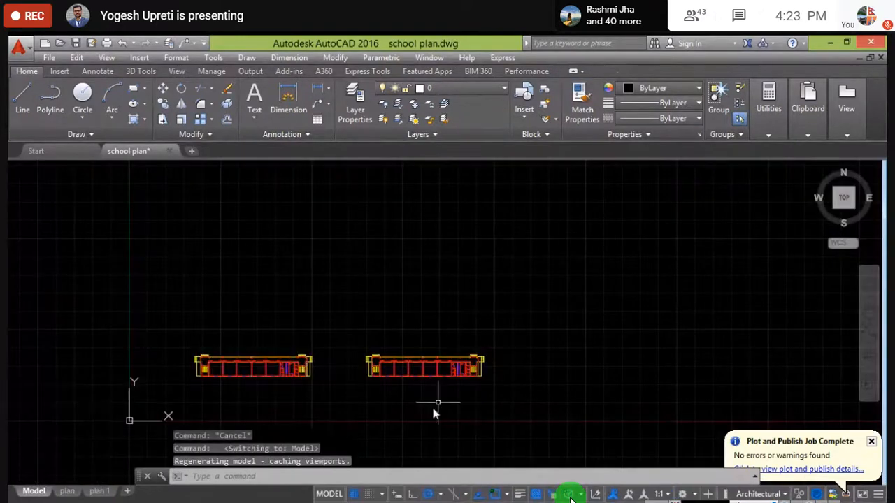
{"action": "left_click", "coordinate": [98, 491]}
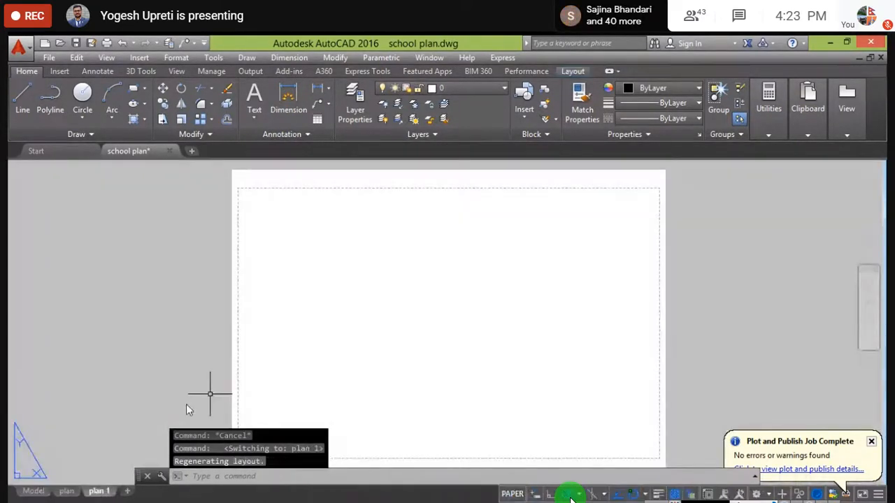
{"action": "left_click", "coordinate": [67, 491]}
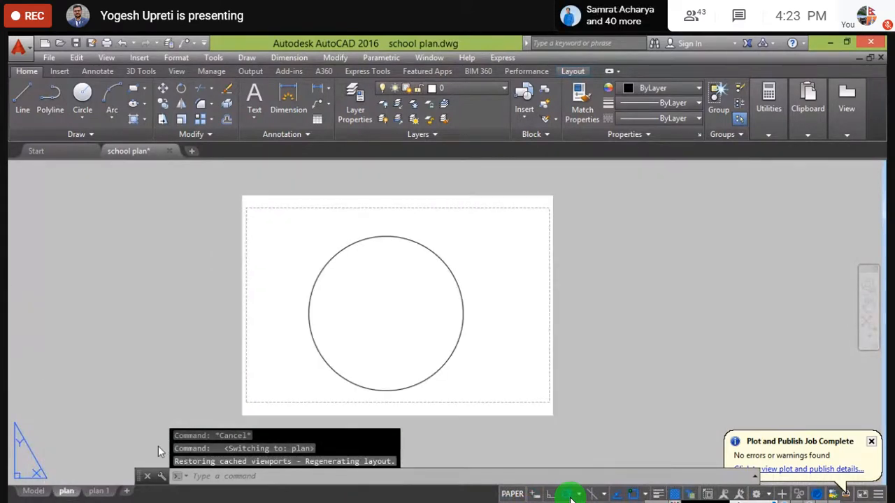
{"action": "left_click", "coordinate": [33, 490]}
{"action": "left_click", "coordinate": [66, 491]}
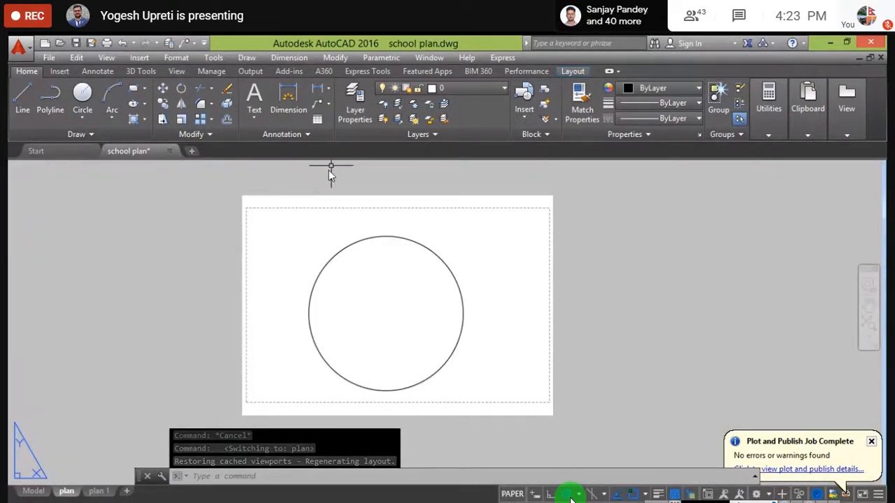
- Create a layout viewport from the circle on the plan sheet with the Object viewport option
{"action": "left_click", "coordinate": [571, 71]}
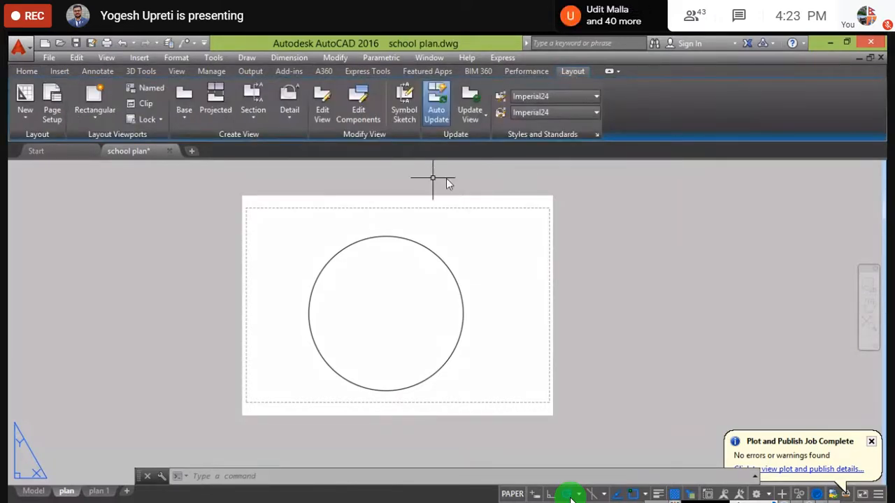
{"action": "left_click", "coordinate": [102, 121]}
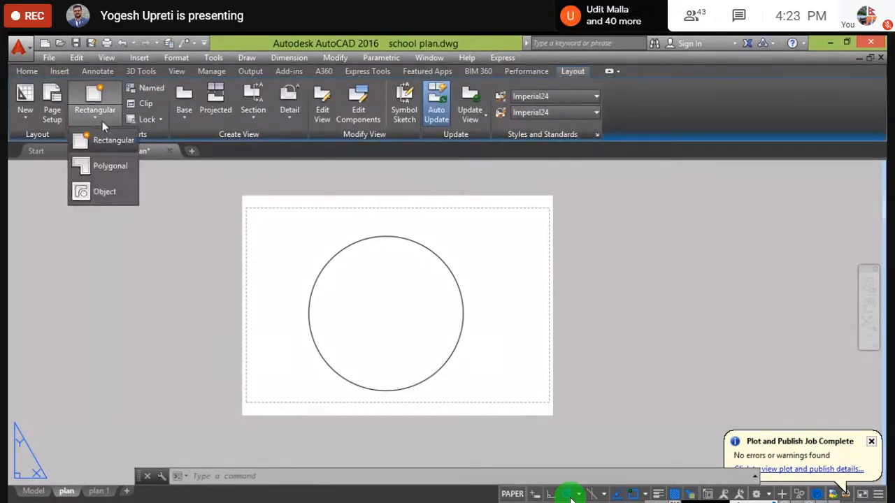
{"action": "left_click", "coordinate": [105, 193]}
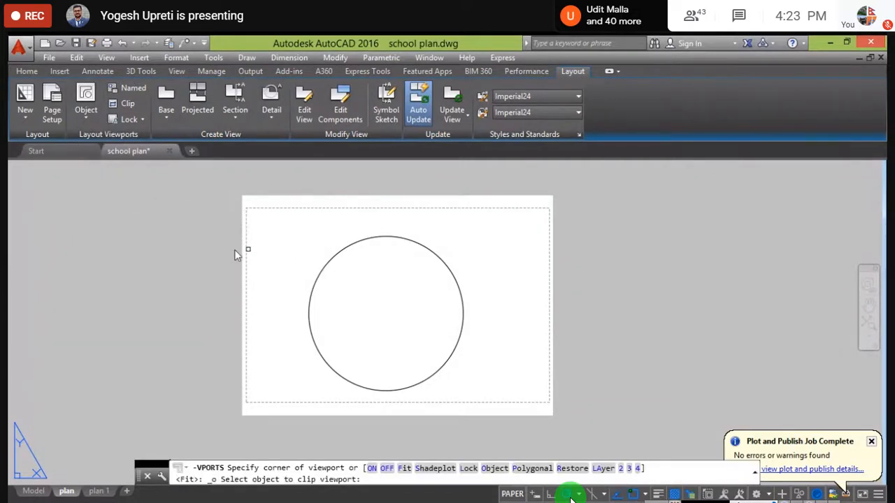
{"action": "left_click", "coordinate": [343, 253]}
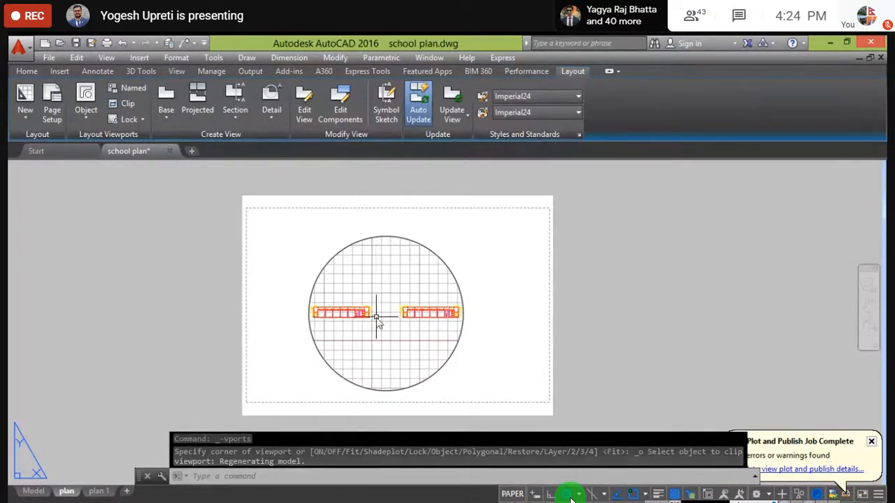
- Compare model space and the plan 1 layout with the circular viewport on the plan layout
{"action": "left_click", "coordinate": [33, 491]}
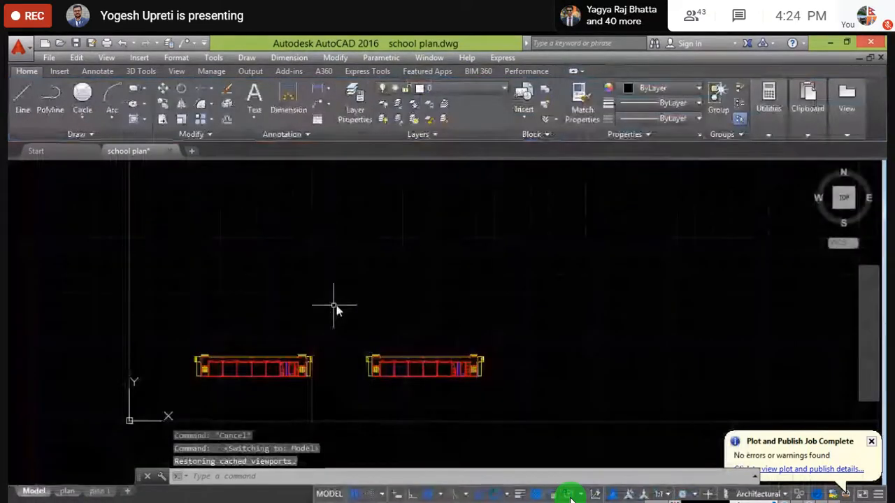
{"action": "left_click", "coordinate": [99, 490]}
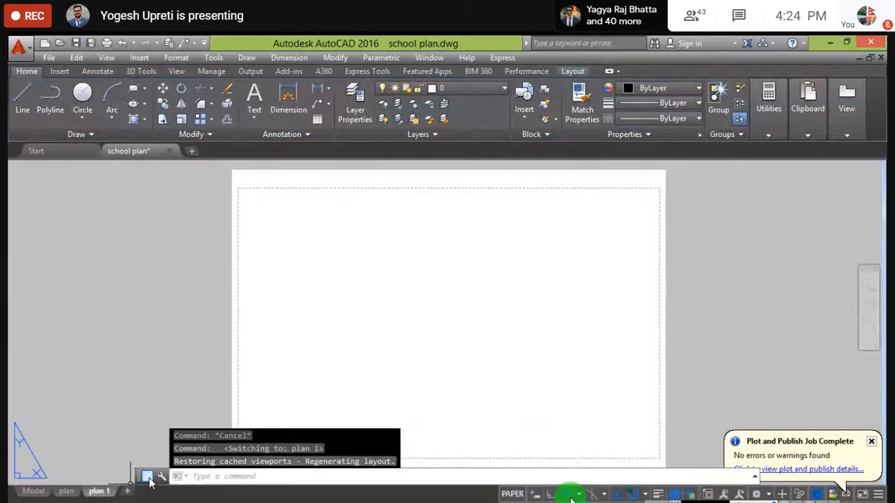
{"action": "left_click", "coordinate": [66, 490]}
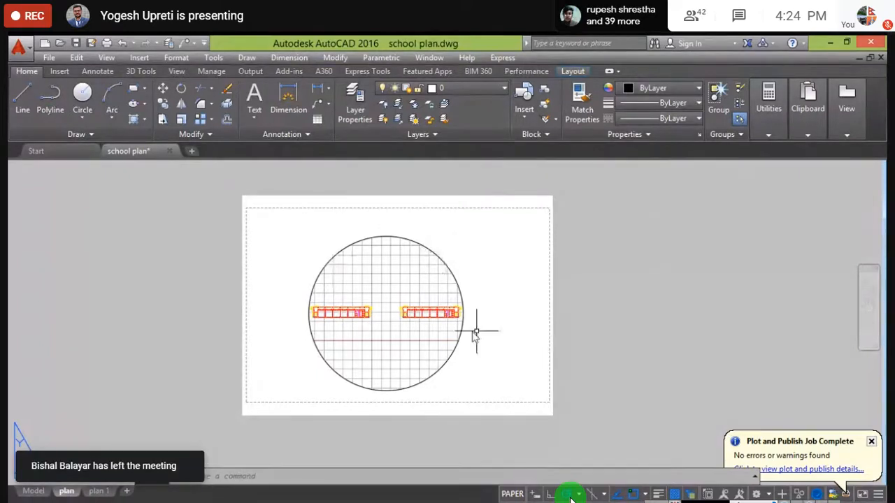
- Delete the circular viewport together with its circle from the plan sheet
{"action": "left_click", "coordinate": [436, 256]}
{"action": "left_click", "coordinate": [425, 269]}
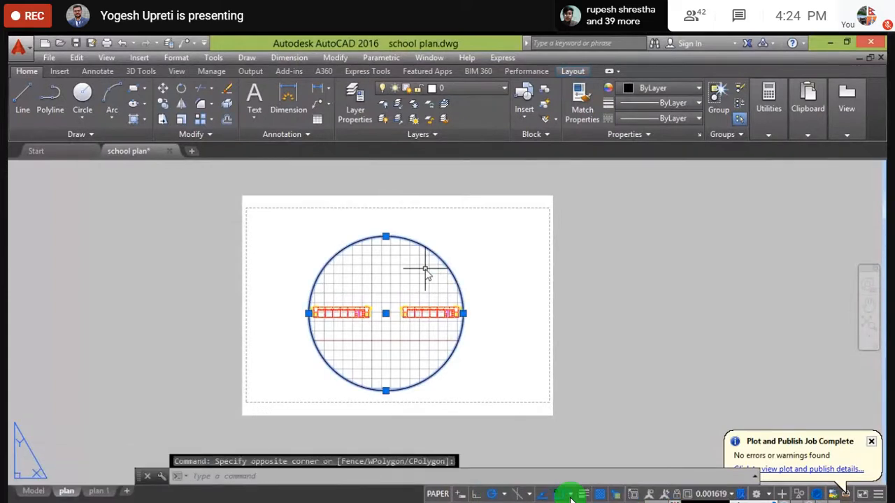
{"action": "key", "text": "Delete"}
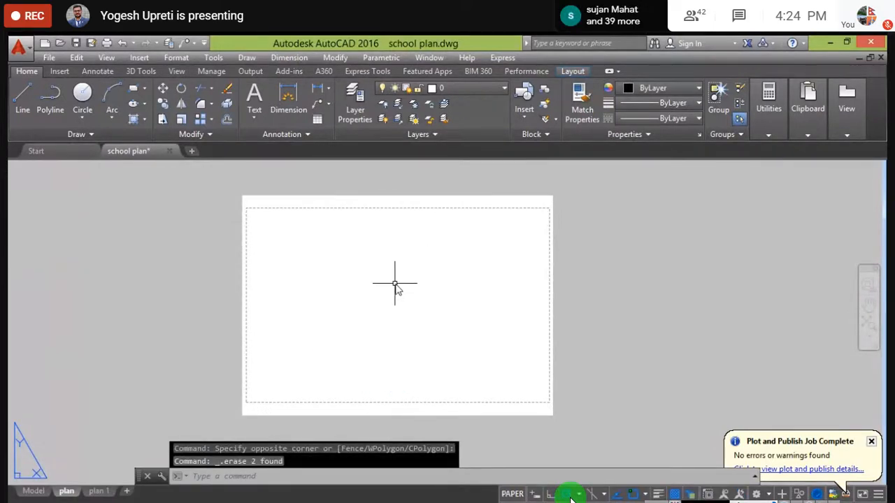
- Look at model space and the emptied plan and plan 1 layouts, ending on the plan layout
{"action": "left_click", "coordinate": [144, 89]}
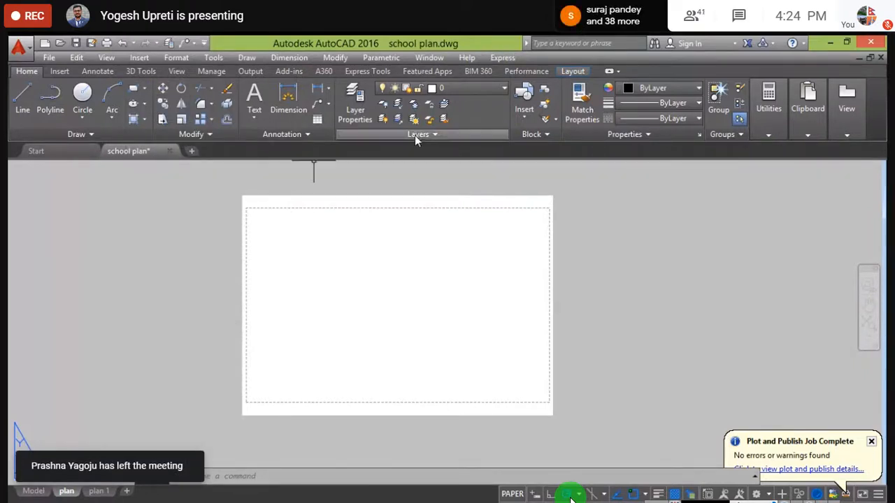
{"action": "left_click", "coordinate": [572, 72]}
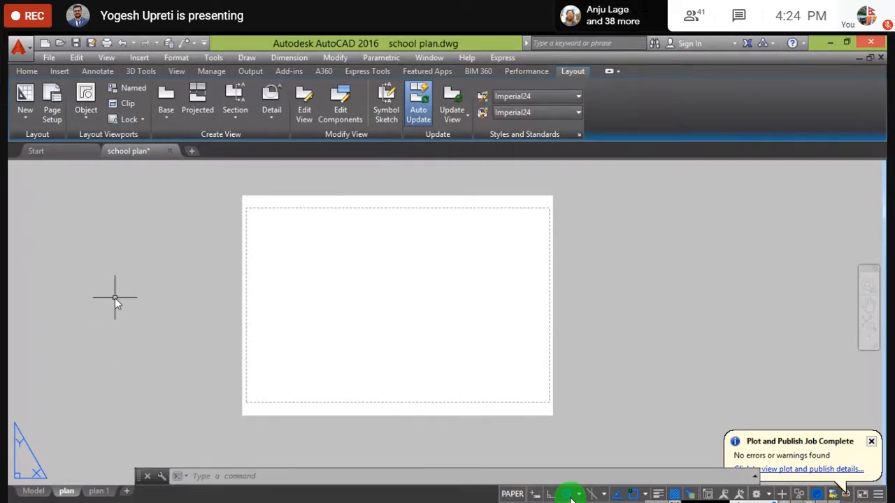
{"action": "left_click", "coordinate": [36, 492]}
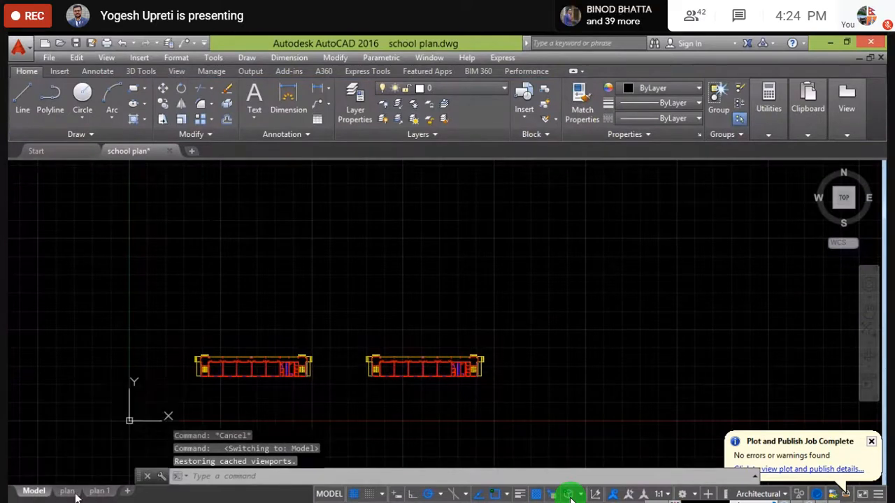
{"action": "mouse_move", "coordinate": [94, 495]}
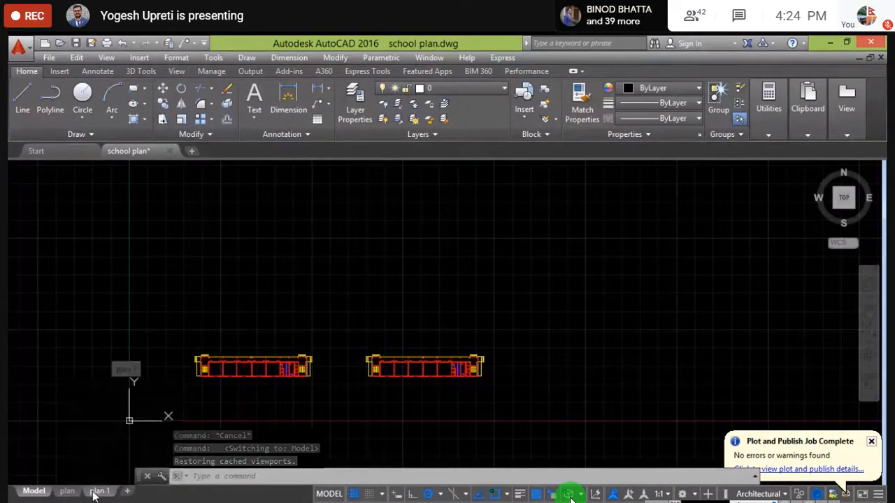
{"action": "left_click", "coordinate": [66, 491]}
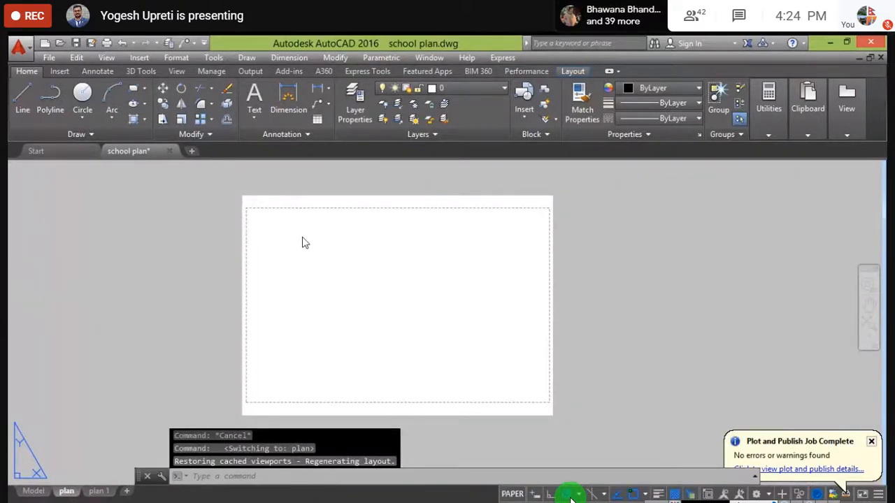
{"action": "left_click", "coordinate": [106, 491]}
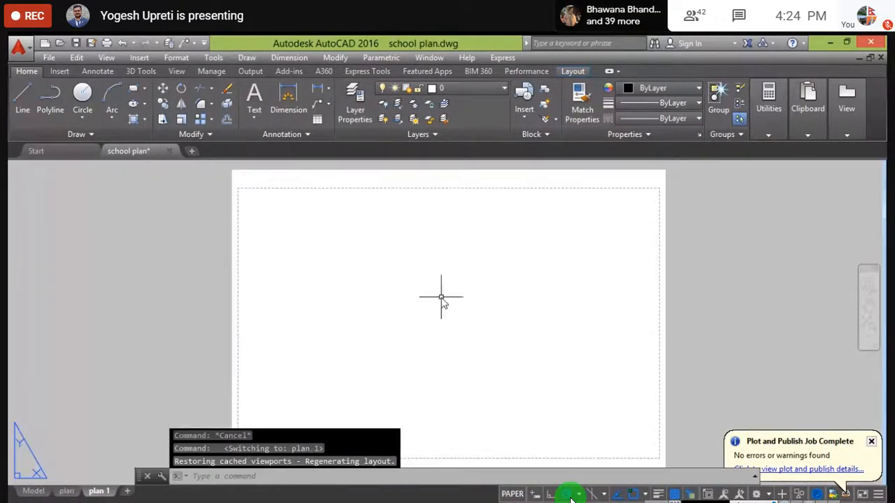
{"action": "left_click", "coordinate": [65, 491]}
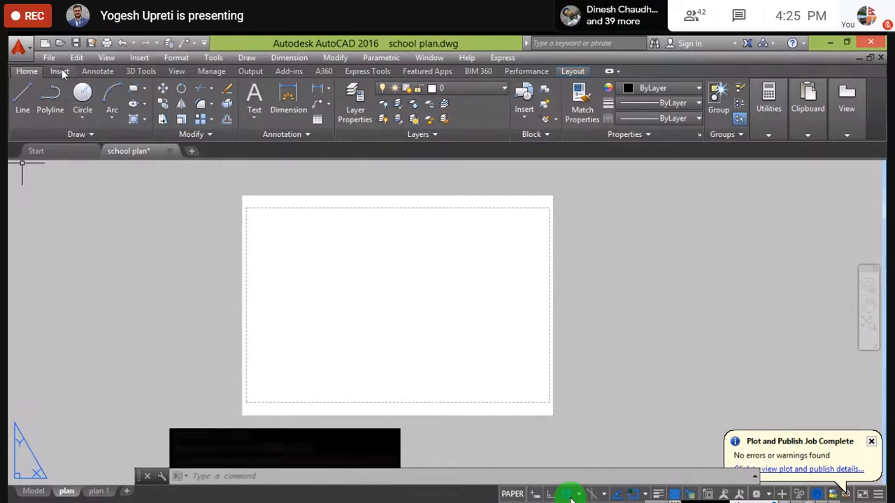
- Create a Two: Horizontal viewport arrangement with 0.00 spacing, filling nearly the whole printable area of the plan sheet
{"action": "left_click", "coordinate": [570, 70]}
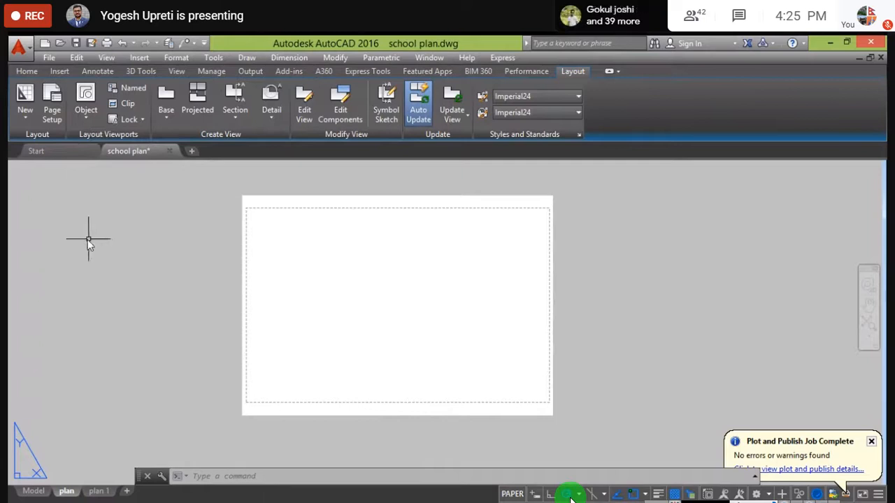
{"action": "left_click", "coordinate": [94, 118]}
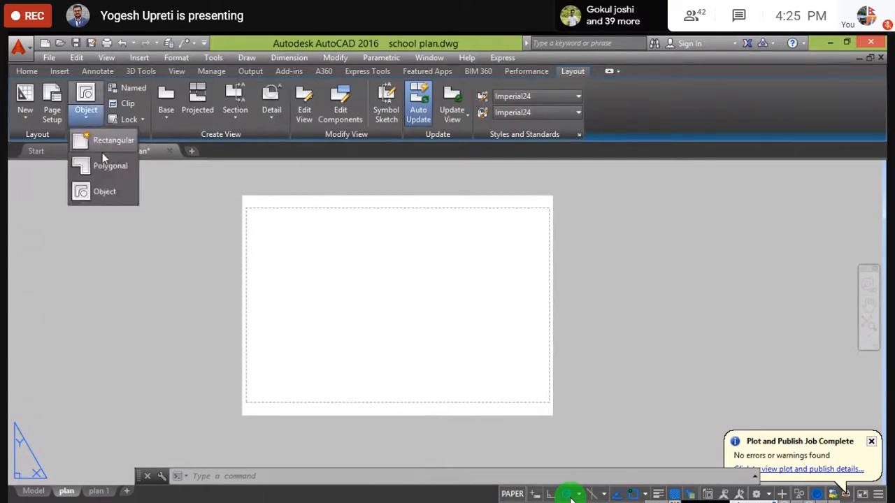
{"action": "left_click", "coordinate": [130, 89]}
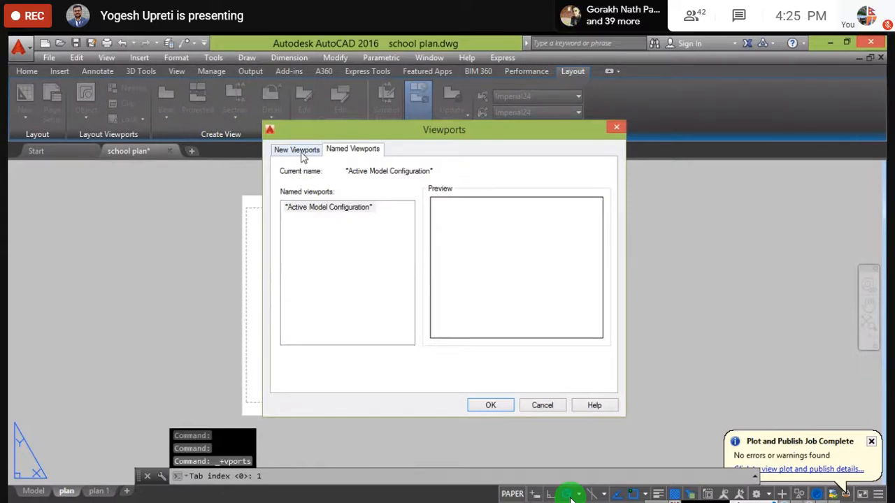
{"action": "left_click", "coordinate": [303, 151]}
{"action": "left_click", "coordinate": [323, 234]}
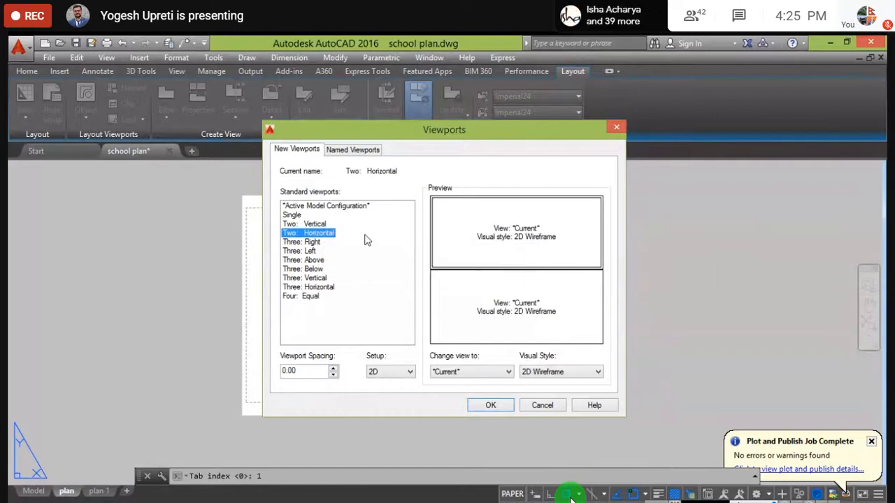
{"action": "left_click", "coordinate": [490, 405]}
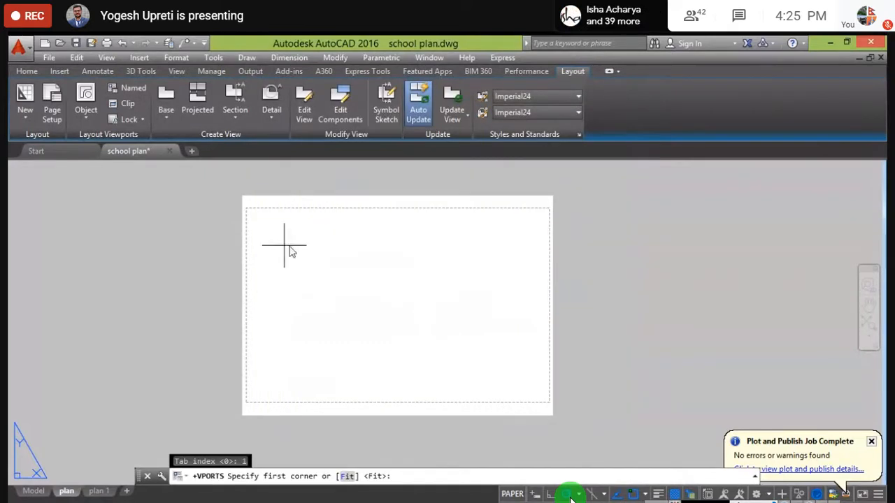
{"action": "left_click", "coordinate": [254, 217]}
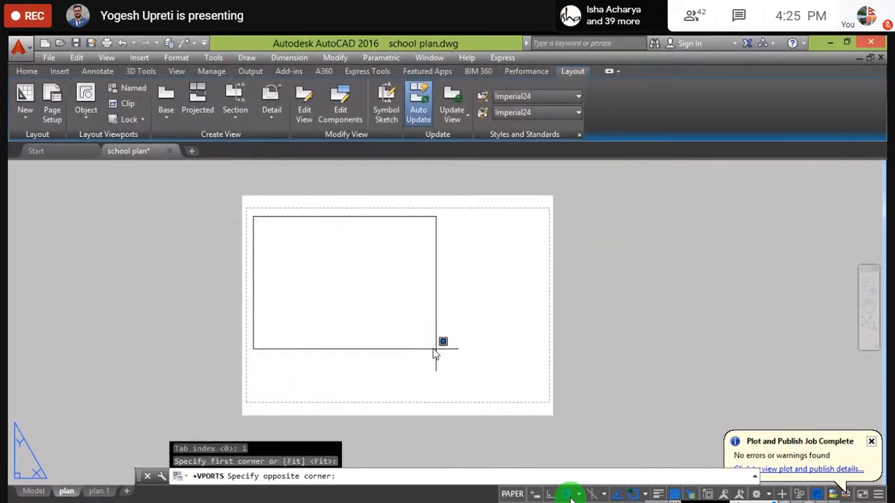
{"action": "left_click", "coordinate": [544, 398]}
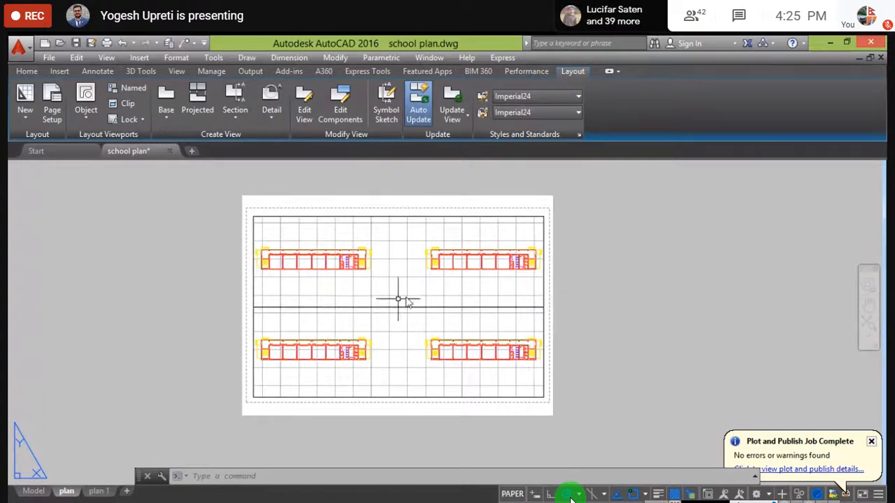
- Frame a single school building in the middle of the upper viewport and turn off that viewport's grid
{"action": "double_click", "coordinate": [354, 285]}
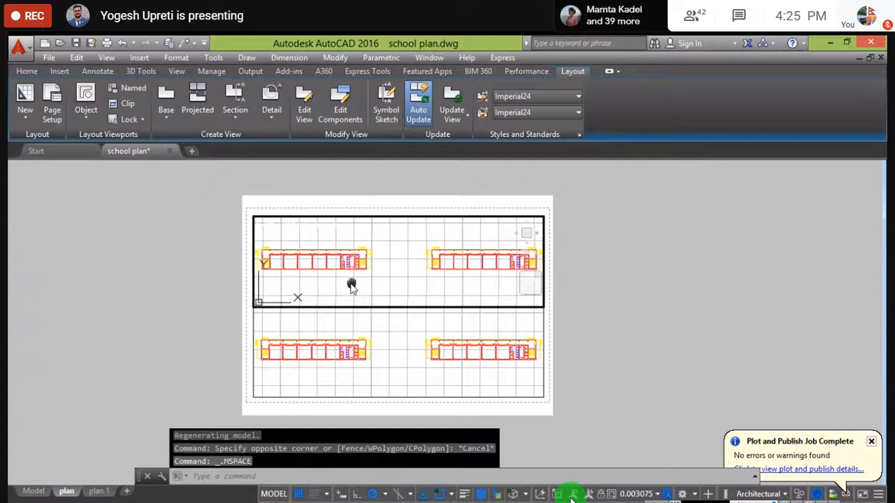
{"action": "mouse_move", "coordinate": [352, 285]}
{"action": "middle_mouse_down"}
{"action": "mouse_move", "coordinate": [320, 286]}
{"action": "mouse_move", "coordinate": [462, 284]}
{"action": "mouse_move", "coordinate": [414, 278]}
{"action": "middle_mouse_up"}
{"action": "scroll", "coordinate": [412, 276], "scroll_direction": "up", "scroll_amount": 2}
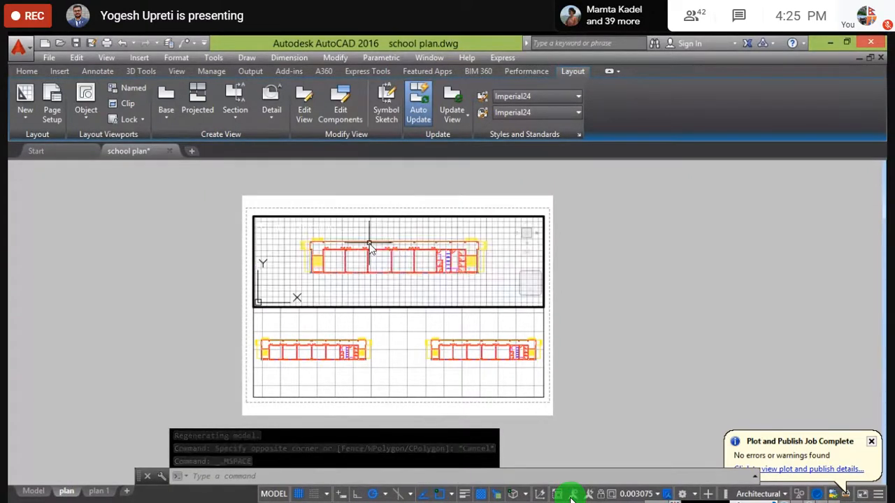
{"action": "left_click", "coordinate": [298, 494]}
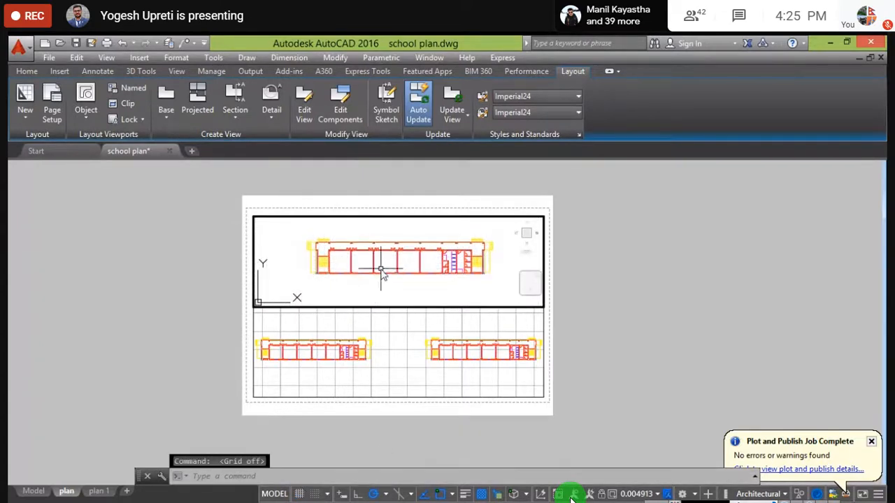
{"action": "scroll", "coordinate": [381, 266], "scroll_direction": "up", "scroll_amount": 1}
{"action": "scroll", "coordinate": [381, 266], "scroll_direction": "down", "scroll_amount": 1}
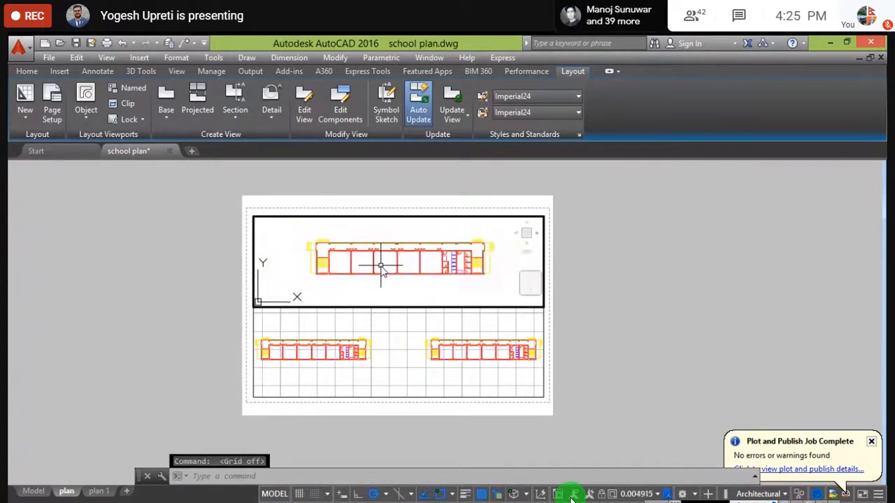
{"action": "middle_click_drag", "start_coordinate": [385, 277], "coordinate": [382, 276]}
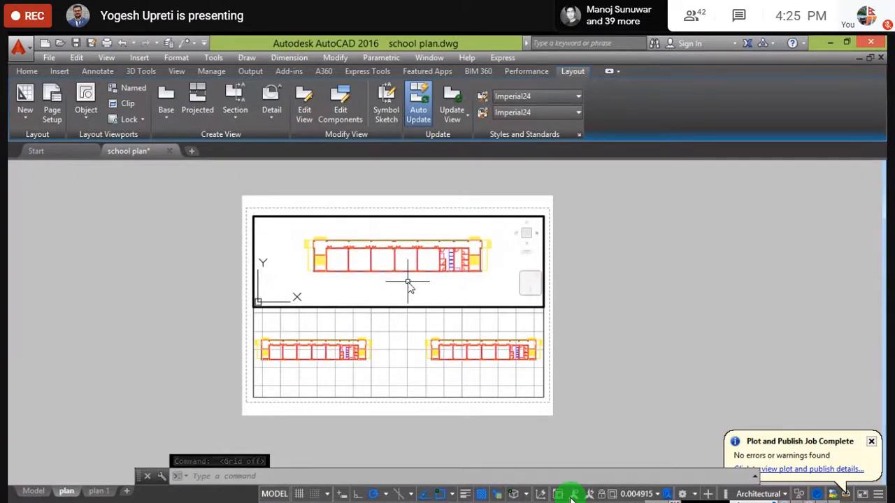
- Frame one building centrally in the lower viewport, turn off its grid and return to paper space
{"action": "left_click", "coordinate": [386, 335]}
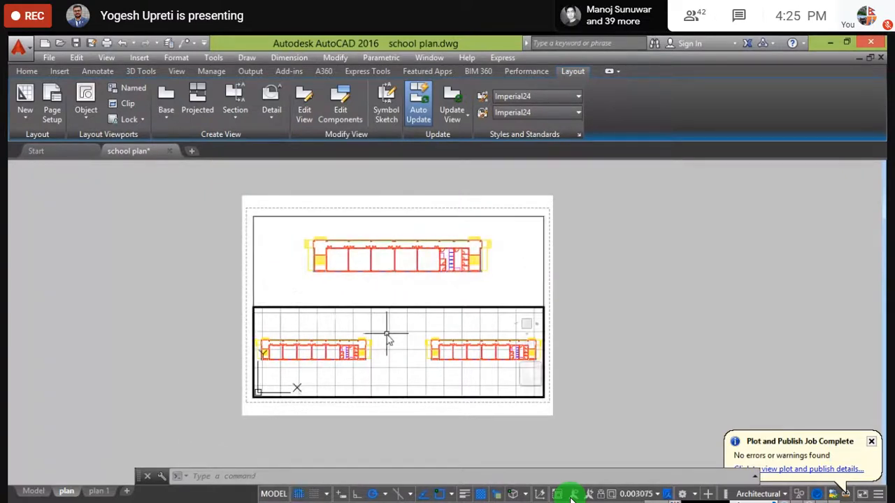
{"action": "scroll", "coordinate": [391, 342], "scroll_direction": "up", "scroll_amount": 4}
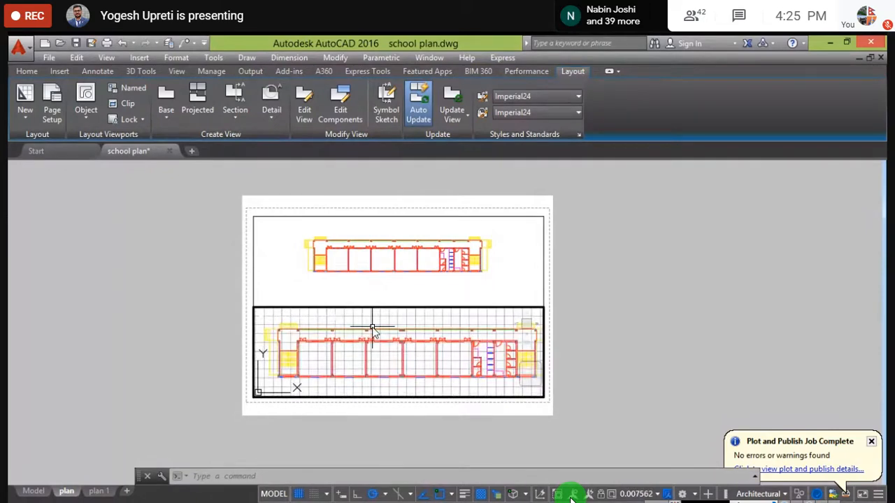
{"action": "scroll", "coordinate": [372, 329], "scroll_direction": "down", "scroll_amount": 2}
{"action": "left_click", "coordinate": [300, 494]}
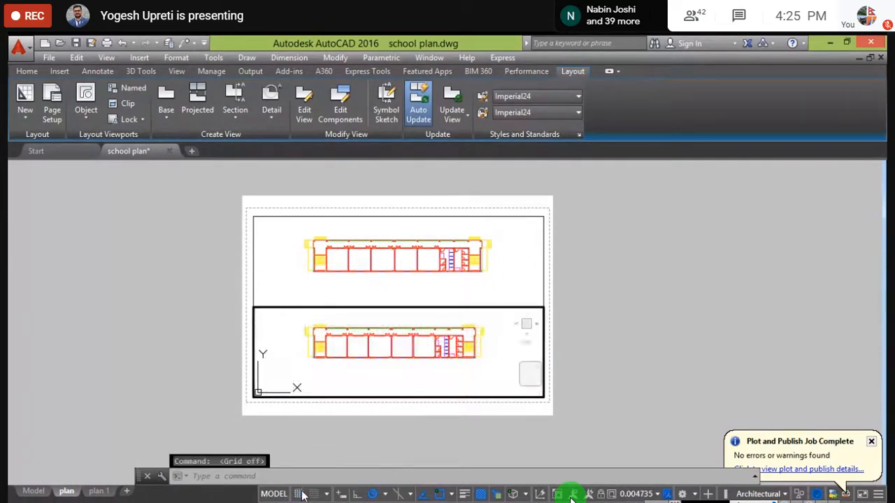
{"action": "double_click", "coordinate": [814, 264]}
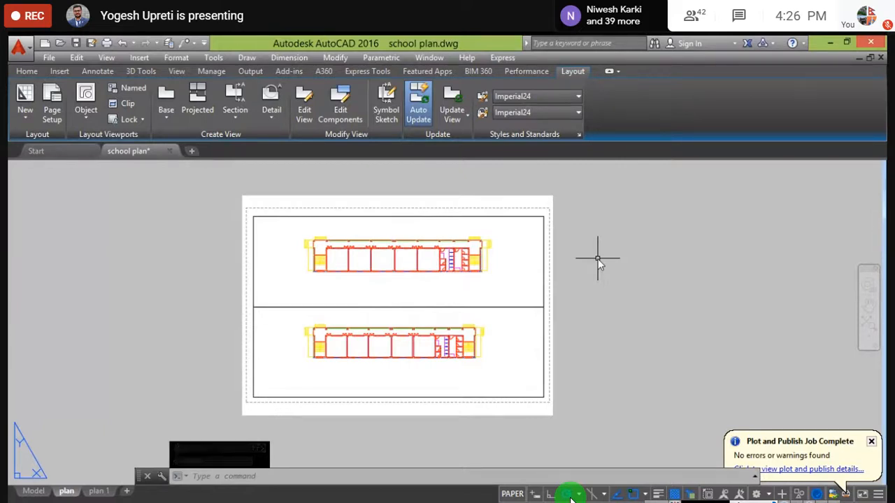
- Reactivate the upper viewport and try different zoom levels on its building, ending with the whole building framed
{"action": "double_click", "coordinate": [383, 231]}
{"action": "scroll", "coordinate": [355, 261], "scroll_direction": "up", "scroll_amount": 2}
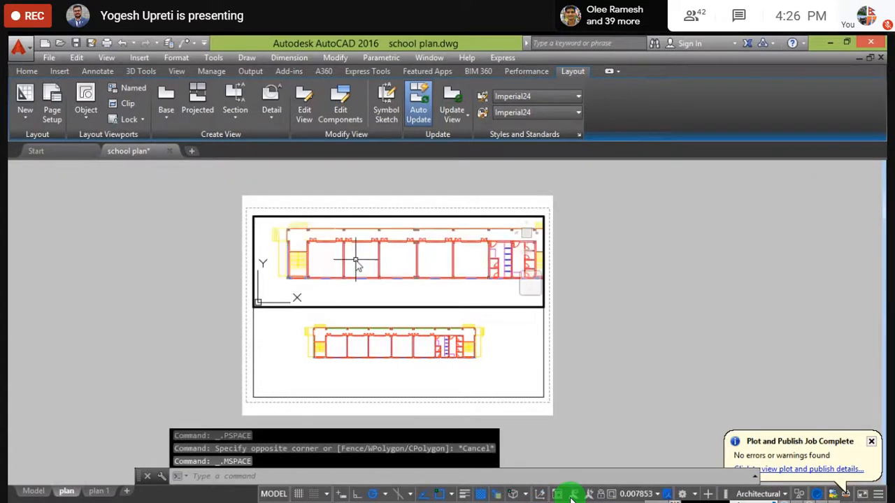
{"action": "scroll", "coordinate": [356, 261], "scroll_direction": "down", "scroll_amount": 2}
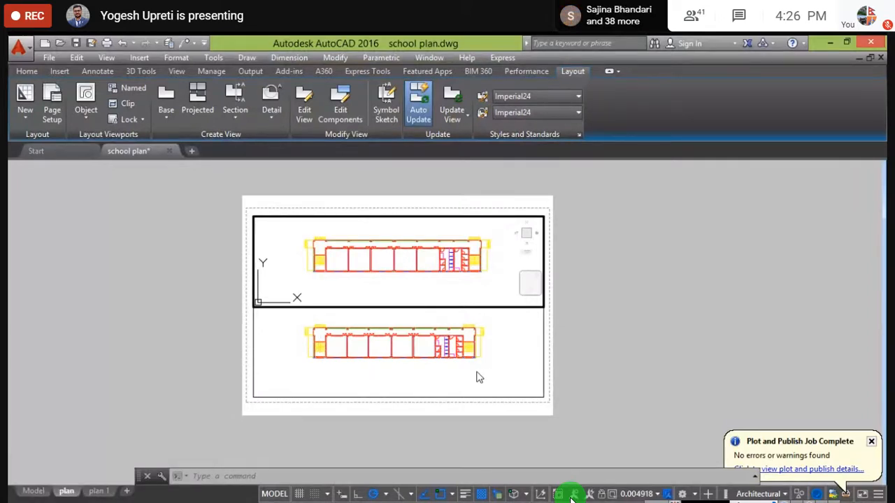
{"action": "left_click", "coordinate": [276, 261]}
{"action": "key", "text": "Escape"}
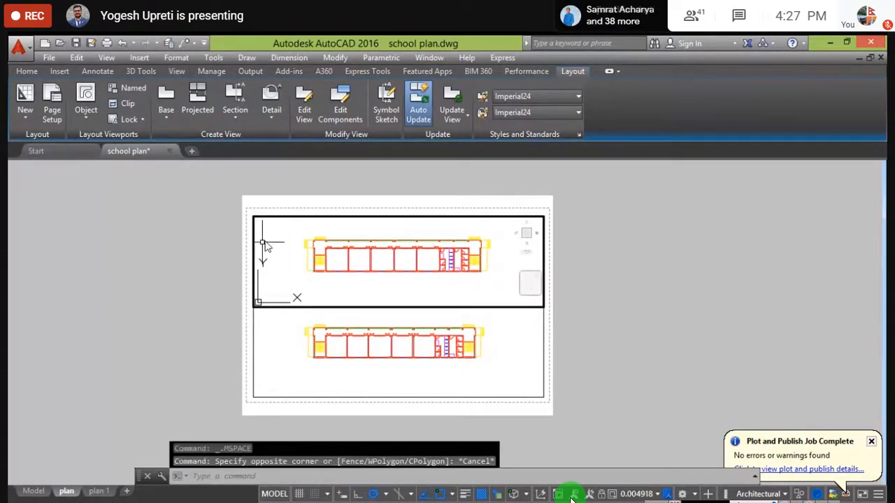
{"action": "scroll", "coordinate": [365, 275], "scroll_direction": "down", "scroll_amount": 4}
{"action": "scroll", "coordinate": [366, 274], "scroll_direction": "up", "scroll_amount": 4}
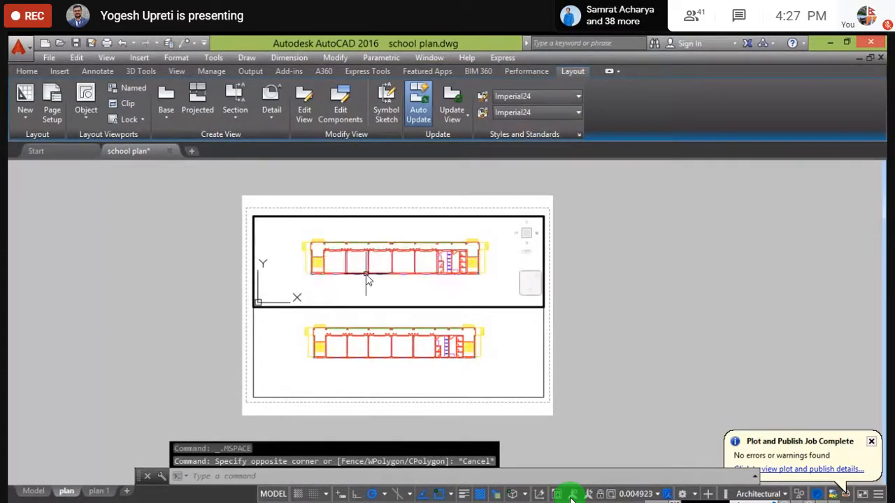
{"action": "scroll", "coordinate": [366, 275], "scroll_direction": "down", "scroll_amount": 2}
{"action": "scroll", "coordinate": [366, 274], "scroll_direction": "up", "scroll_amount": 2}
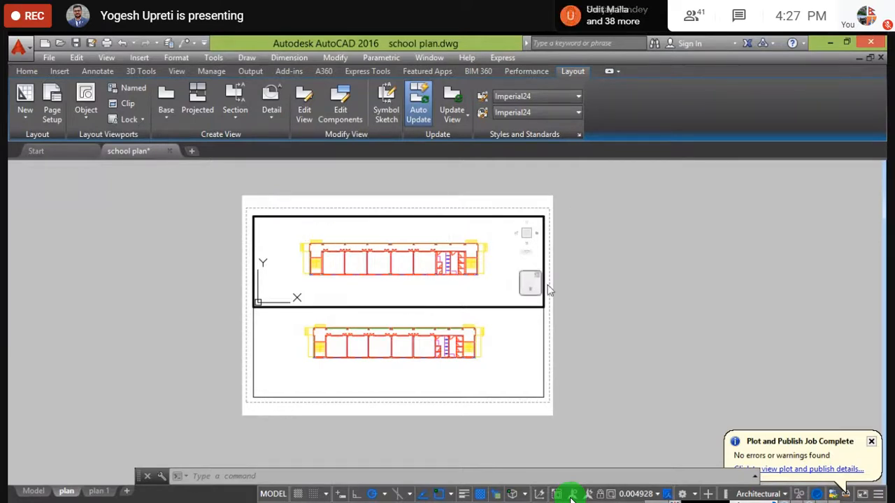
- Check model space and come back to the active upper viewport on the plan layout
{"action": "left_click", "coordinate": [34, 492]}
{"action": "left_click", "coordinate": [66, 491]}
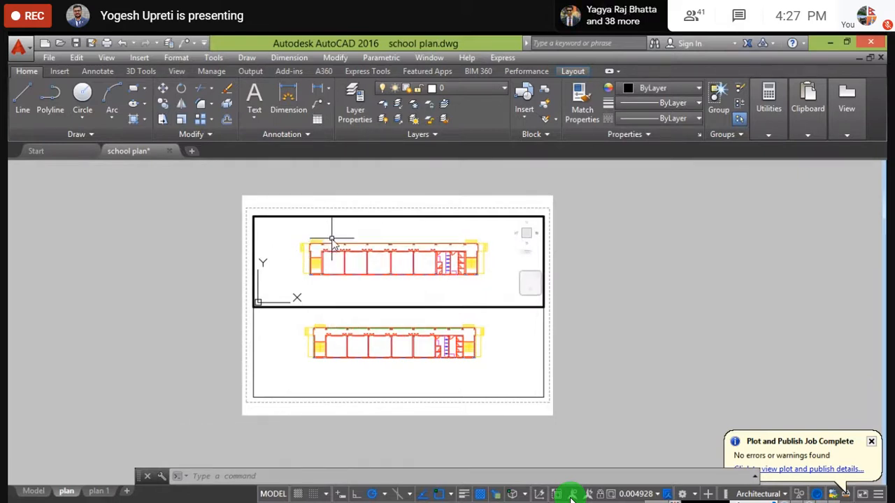
{"action": "scroll", "coordinate": [334, 239], "scroll_direction": "up", "scroll_amount": 1}
{"action": "scroll", "coordinate": [334, 238], "scroll_direction": "down", "scroll_amount": 1}
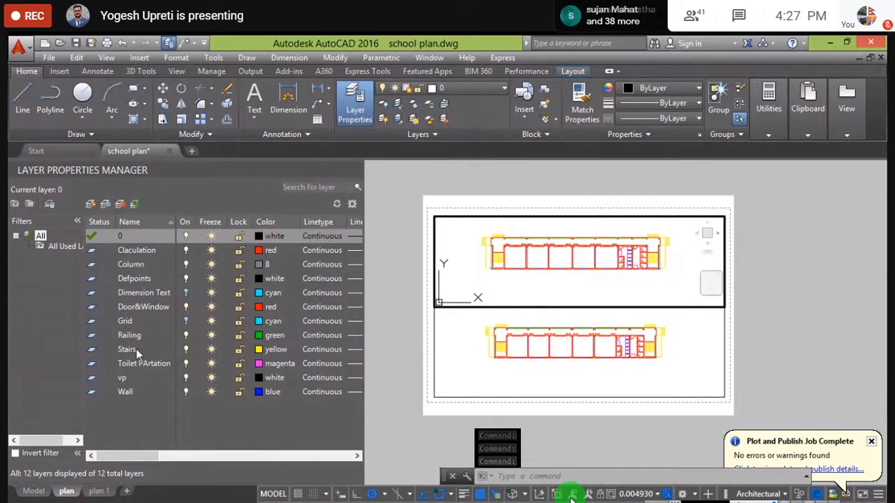
- Maximize all columns of the layer list and look through its viewport-specific freeze and colour columns
{"action": "left_click_drag", "start_coordinate": [131, 458], "coordinate": [81, 459]}
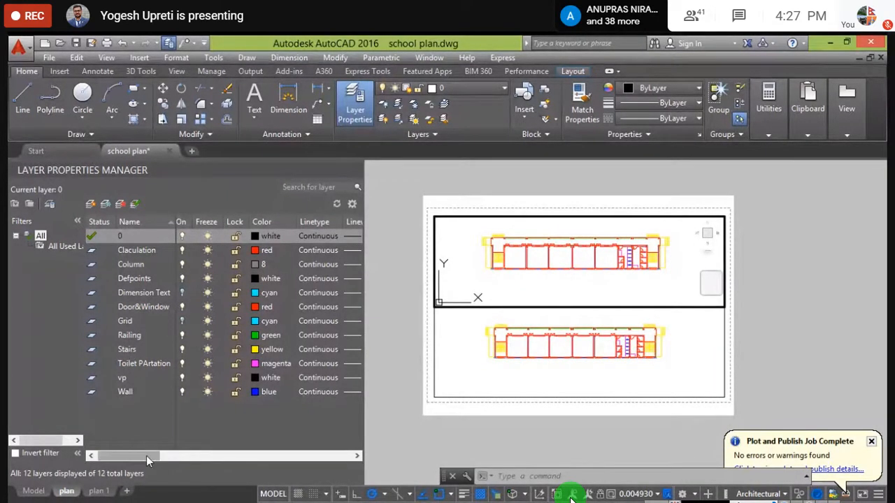
{"action": "left_click_drag", "start_coordinate": [146, 456], "coordinate": [267, 456]}
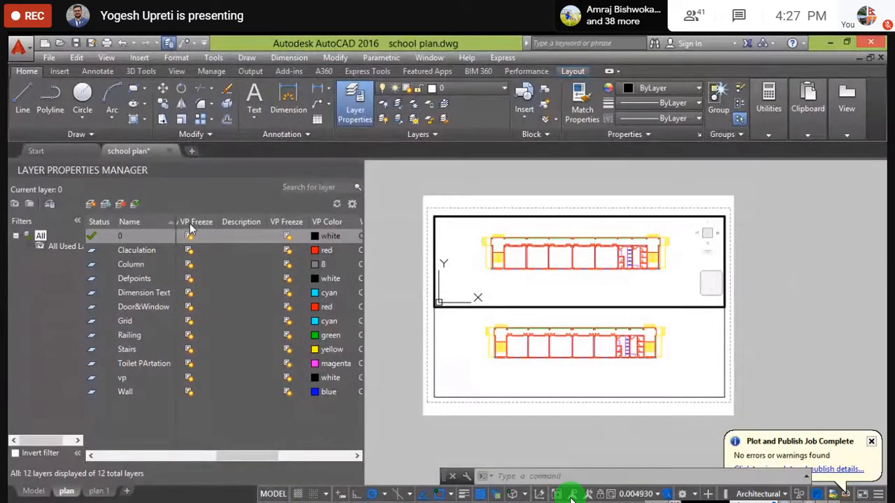
{"action": "left_click_drag", "start_coordinate": [244, 450], "coordinate": [208, 451]}
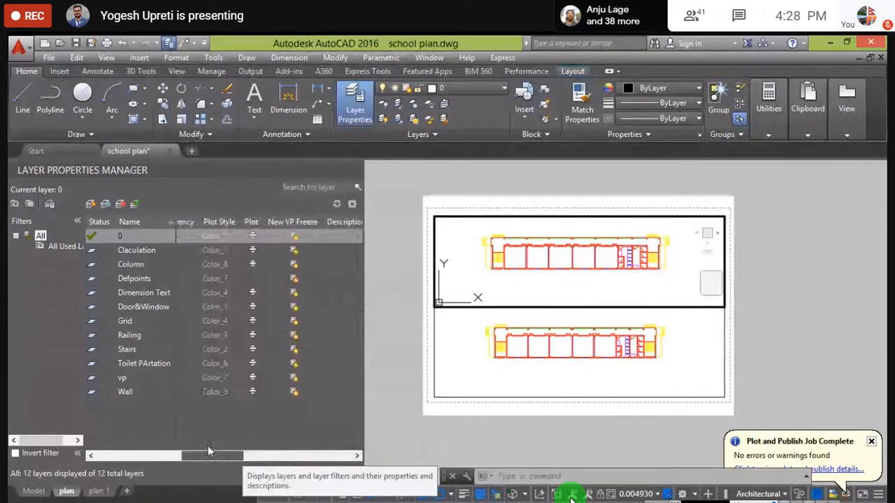
{"action": "right_click", "coordinate": [277, 221]}
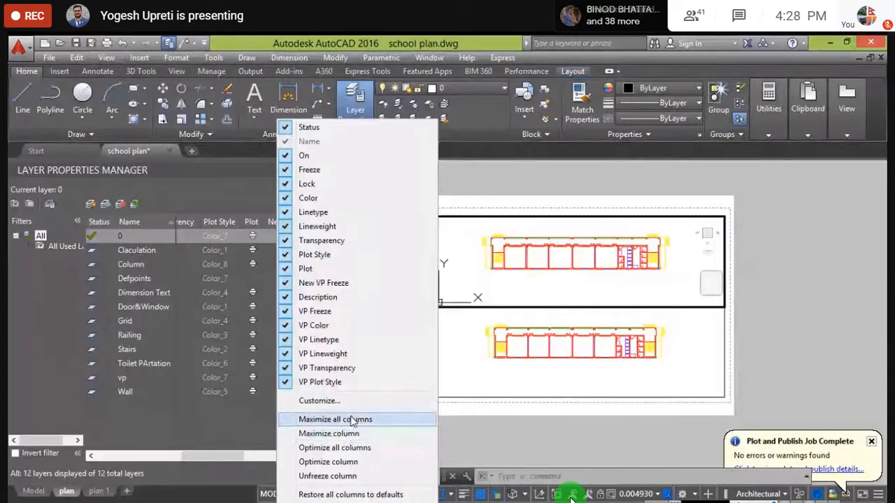
{"action": "left_click", "coordinate": [414, 420]}
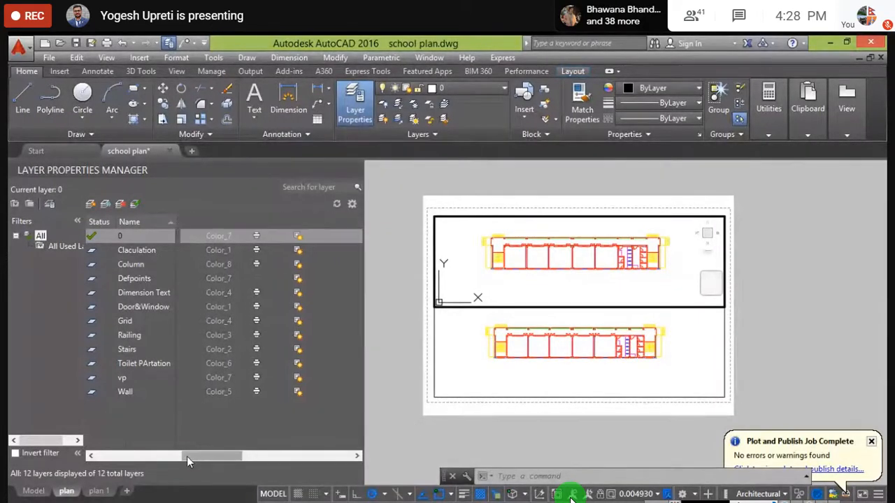
{"action": "left_click_drag", "start_coordinate": [187, 457], "coordinate": [138, 460]}
{"action": "left_click_drag", "start_coordinate": [220, 451], "coordinate": [229, 451]}
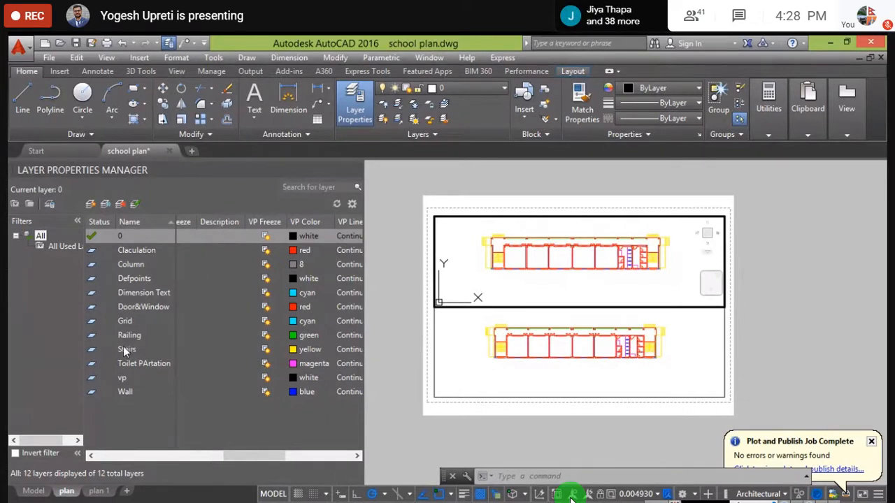
- Freeze the Stairs layer in the upper viewport only and activate the lower viewport for comparison
{"action": "left_click", "coordinate": [267, 351]}
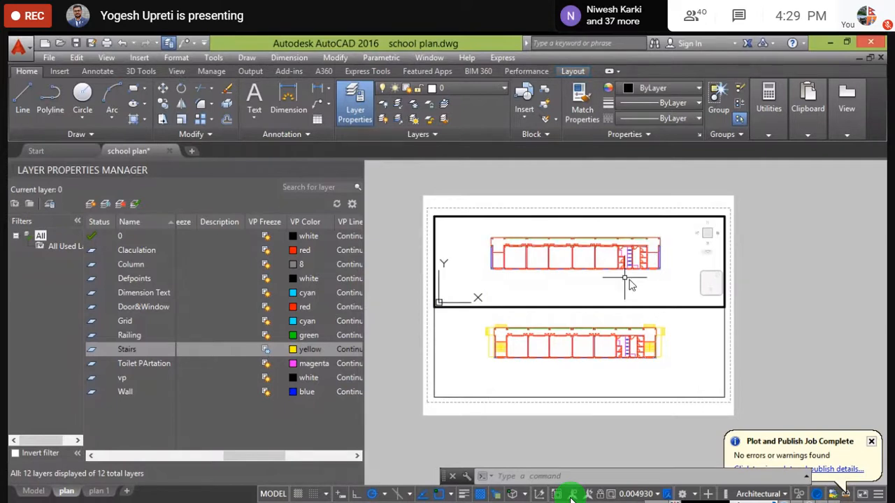
{"action": "left_click", "coordinate": [530, 324]}
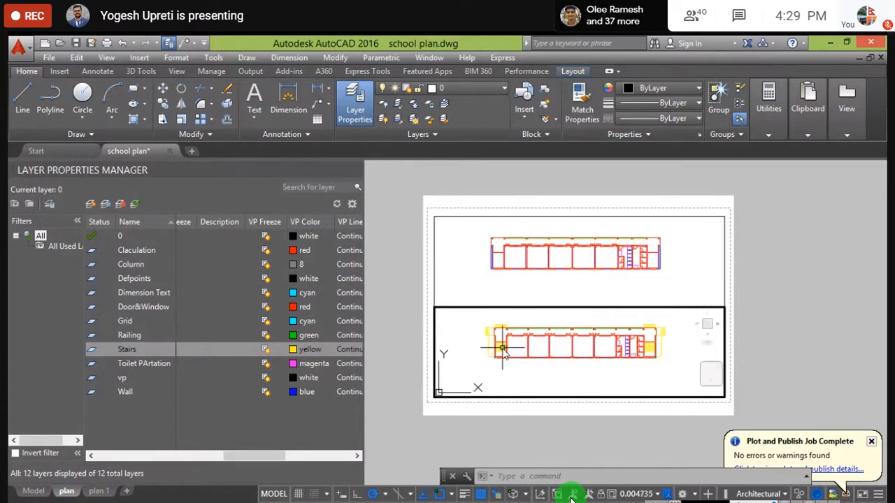
{"action": "mouse_move", "coordinate": [502, 348]}
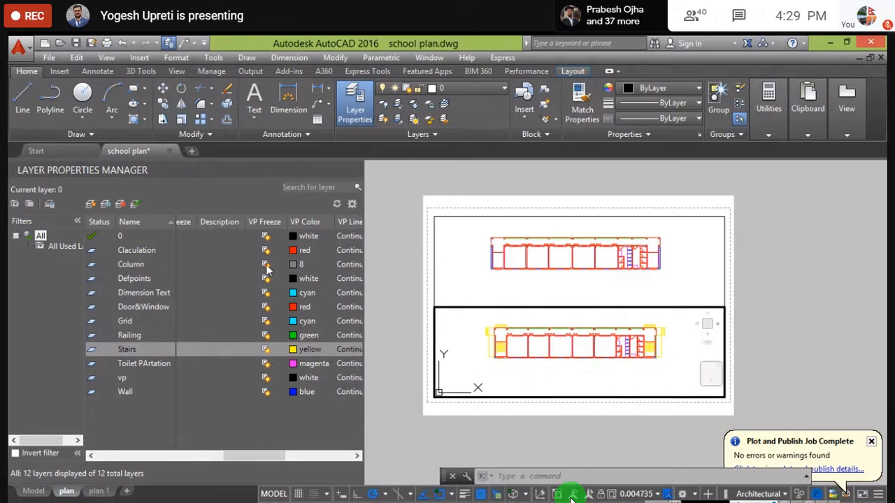
- Freeze the Column layer in the lower viewport only and inspect its building at closer range
{"action": "left_click", "coordinate": [265, 265]}
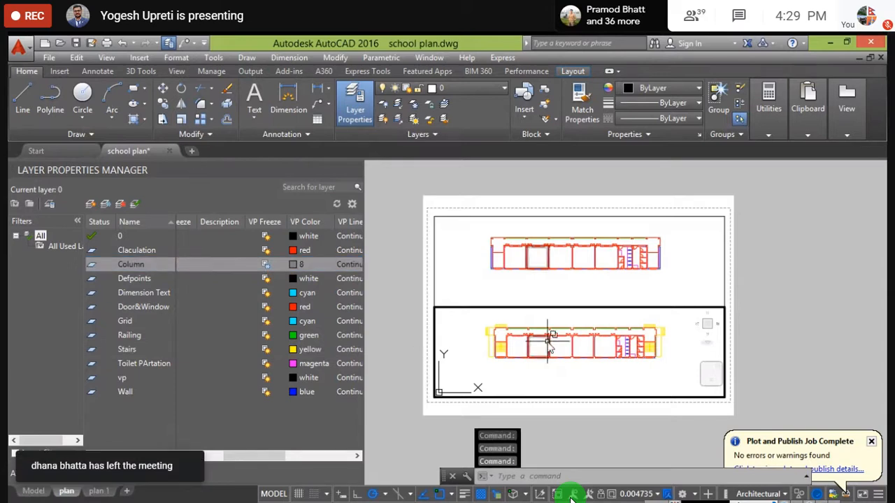
{"action": "scroll", "coordinate": [549, 347], "scroll_direction": "up", "scroll_amount": 2}
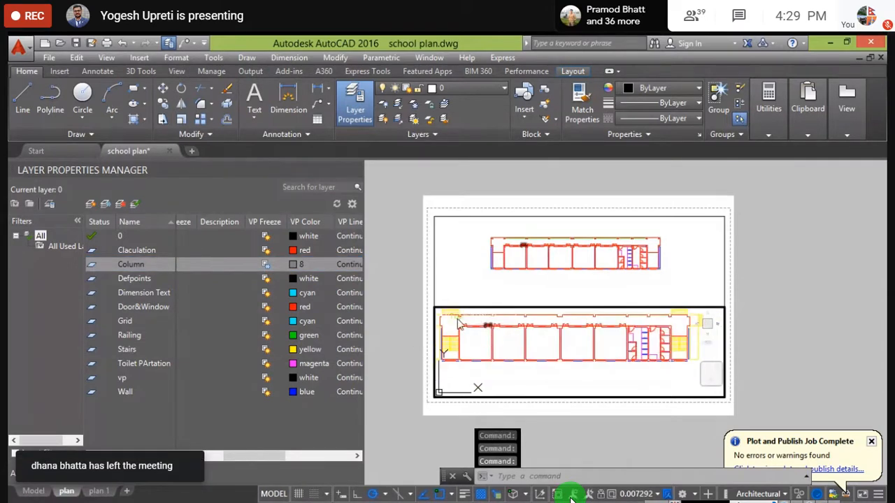
{"action": "scroll", "coordinate": [514, 357], "scroll_direction": "down", "scroll_amount": 2}
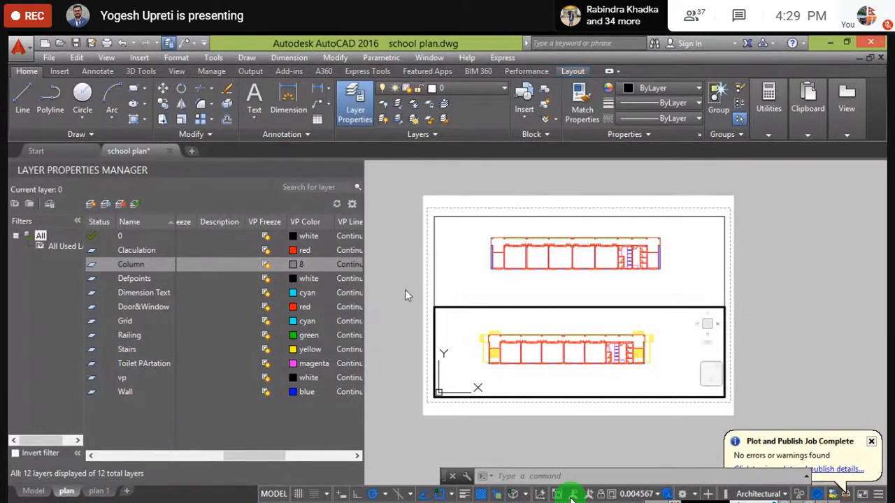
- Thaw the Stairs layer in the upper viewport, close the layer manager and return to paper space
{"action": "left_click", "coordinate": [477, 280]}
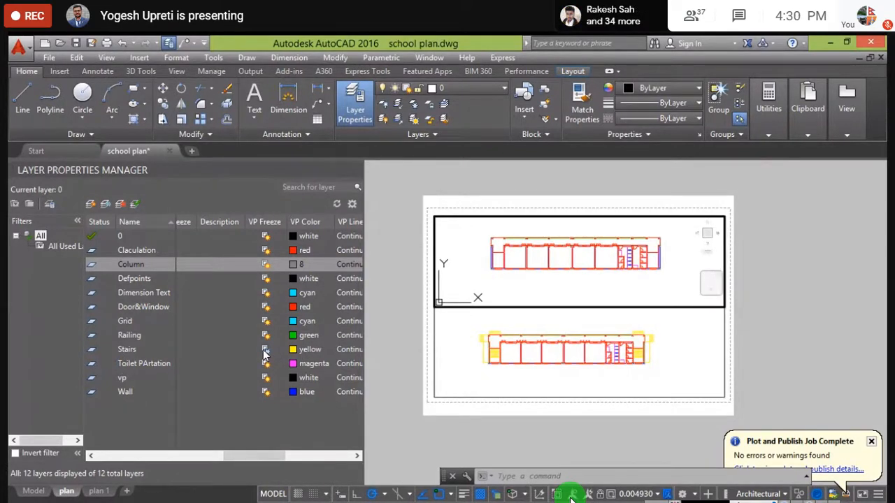
{"action": "left_click", "coordinate": [264, 350]}
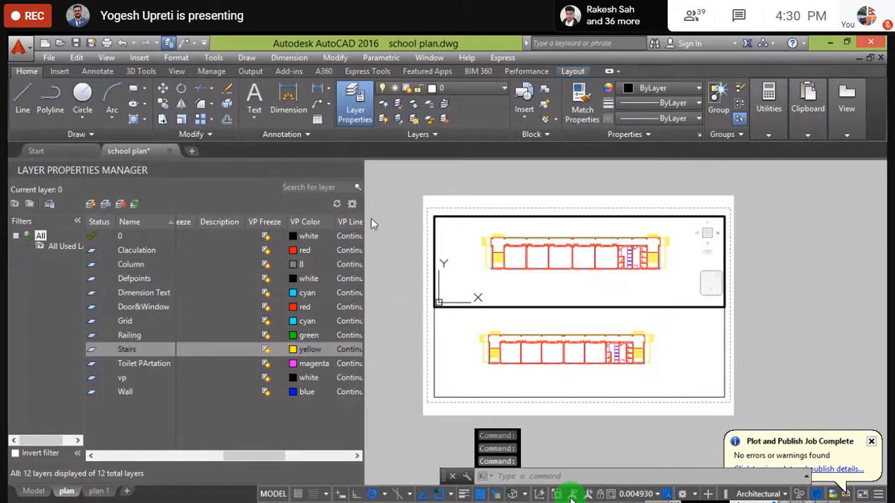
{"action": "key", "text": "Escape"}
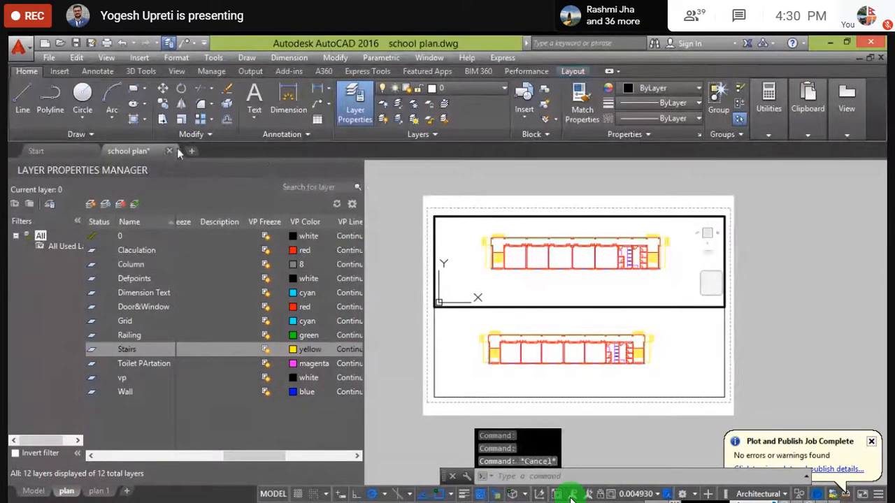
{"action": "left_click", "coordinate": [355, 170]}
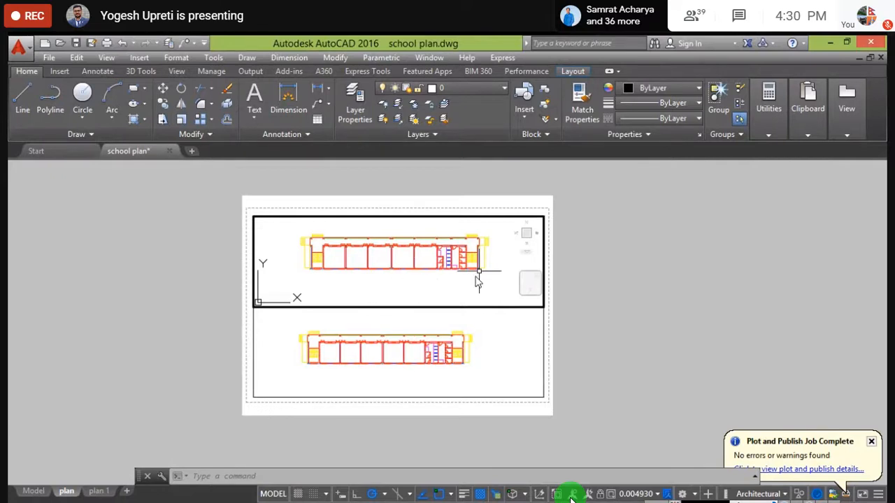
{"action": "double_click", "coordinate": [645, 234]}
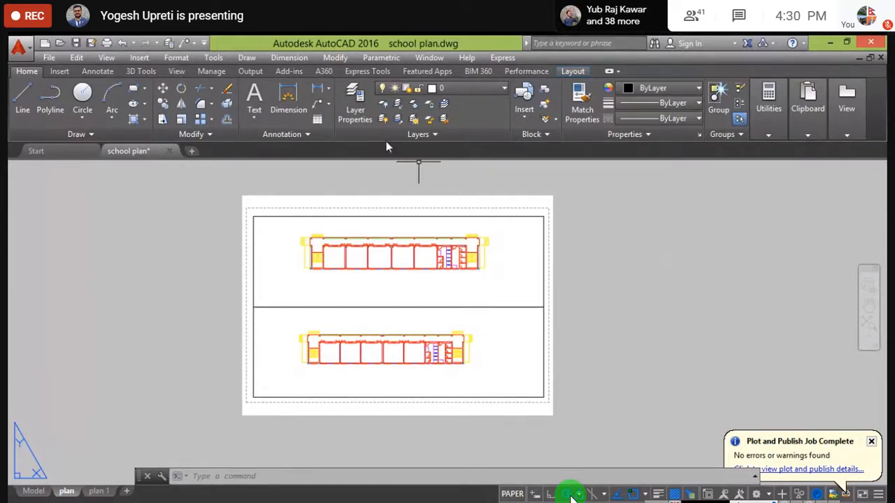
- Try to create a new layer named vp in the layer manager
{"action": "left_click", "coordinate": [346, 111]}
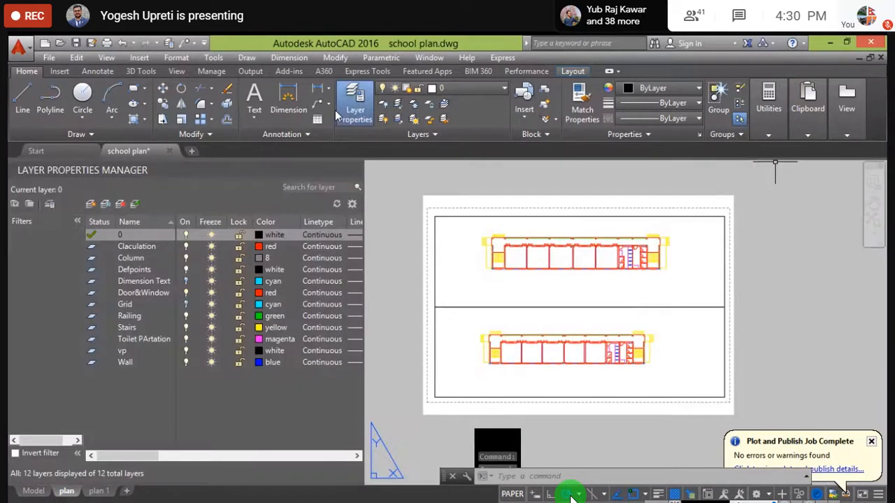
{"action": "left_click", "coordinate": [90, 204]}
{"action": "key", "text": "BackSpace"}
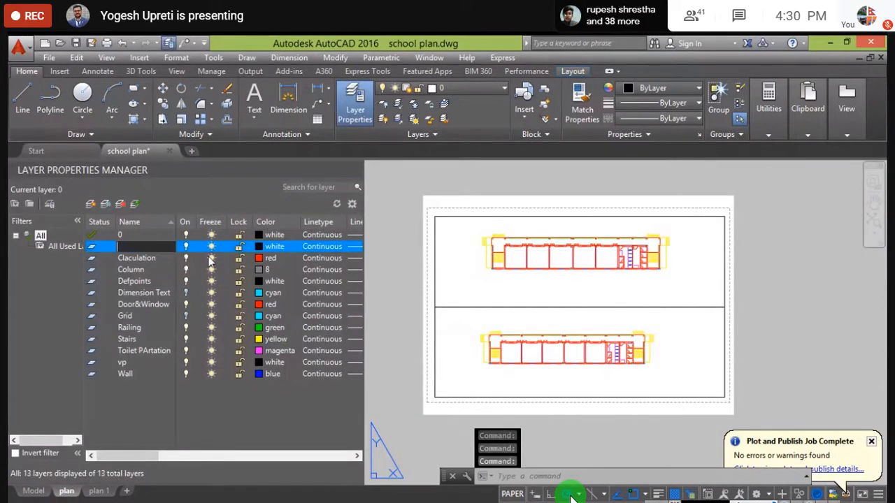
{"action": "type", "text": "vp"}
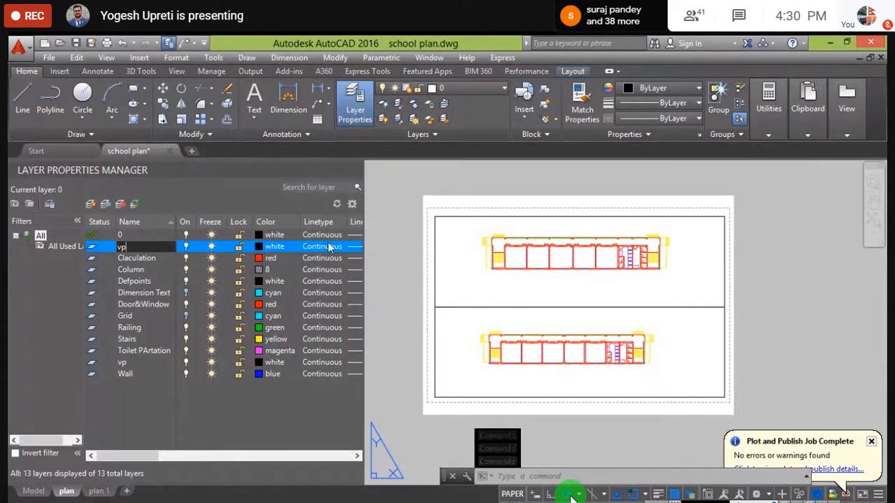
{"action": "left_click", "coordinate": [417, 234]}
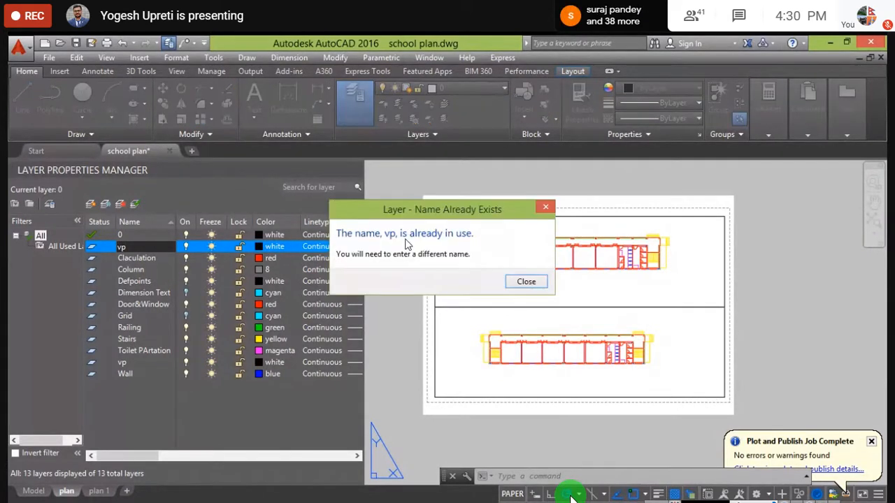
{"action": "left_click", "coordinate": [545, 209]}
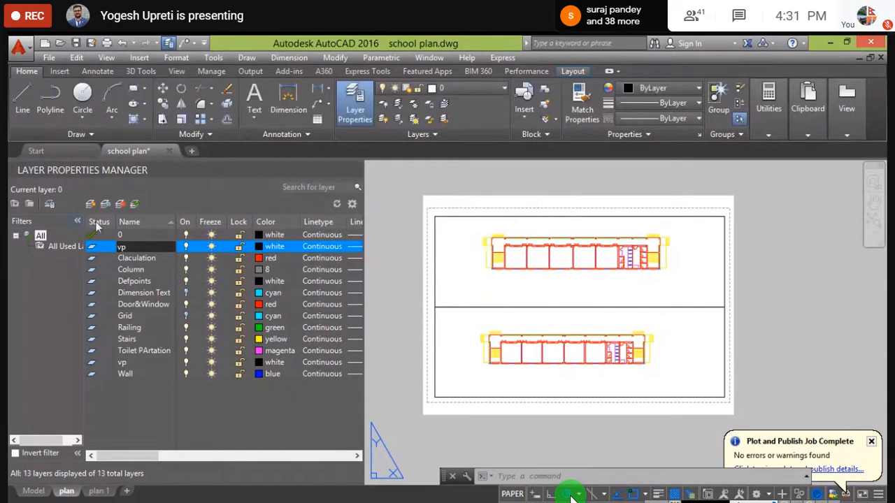
{"action": "left_click", "coordinate": [100, 224]}
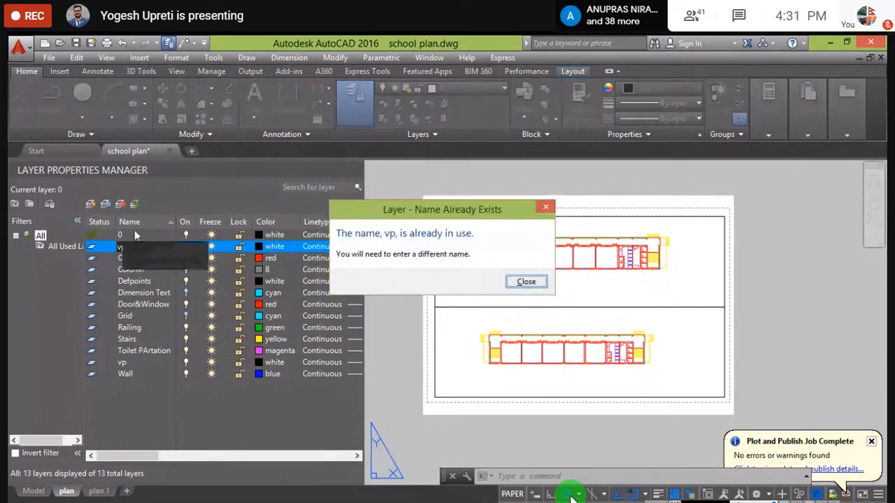
{"action": "left_click", "coordinate": [528, 283]}
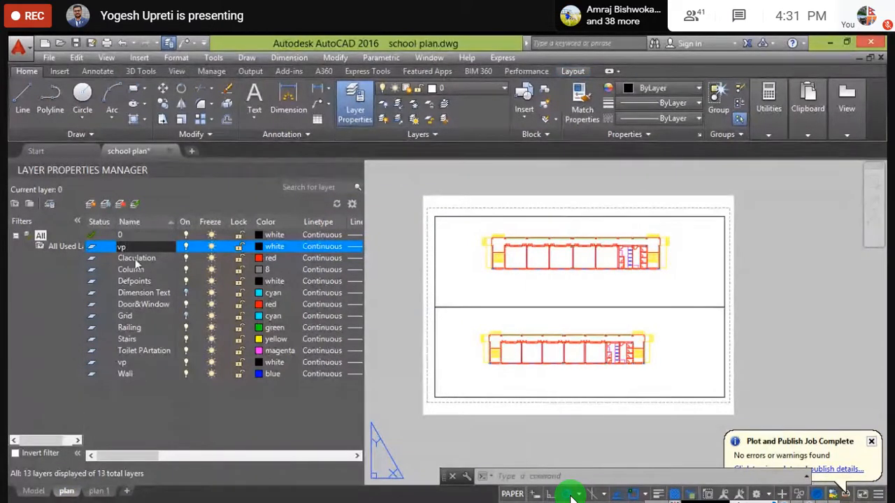
- Discard the name entered for the new layer and close the layer manager
{"action": "key", "text": "BackSpace"}
{"action": "key", "text": "BackSpace"}
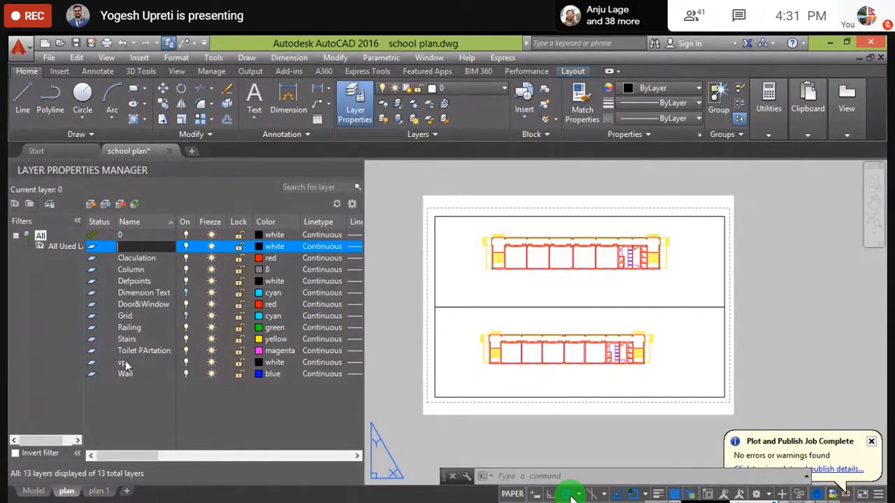
{"action": "left_click", "coordinate": [392, 196]}
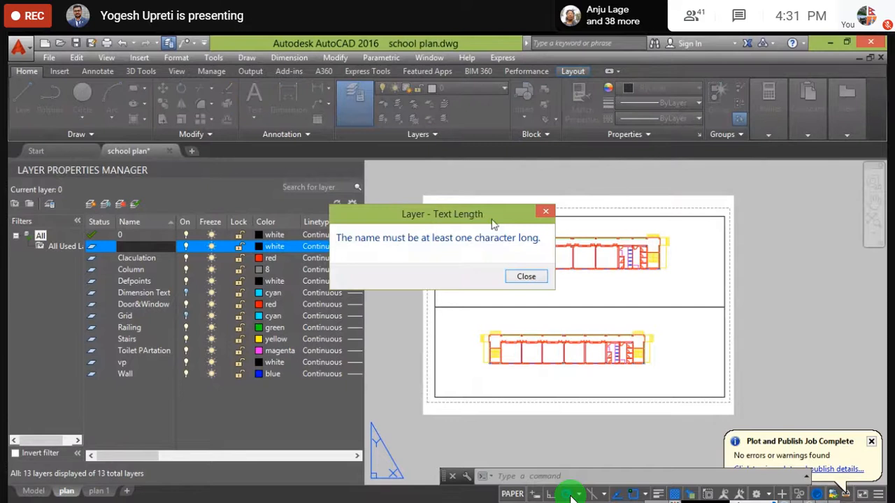
{"action": "left_click", "coordinate": [546, 211]}
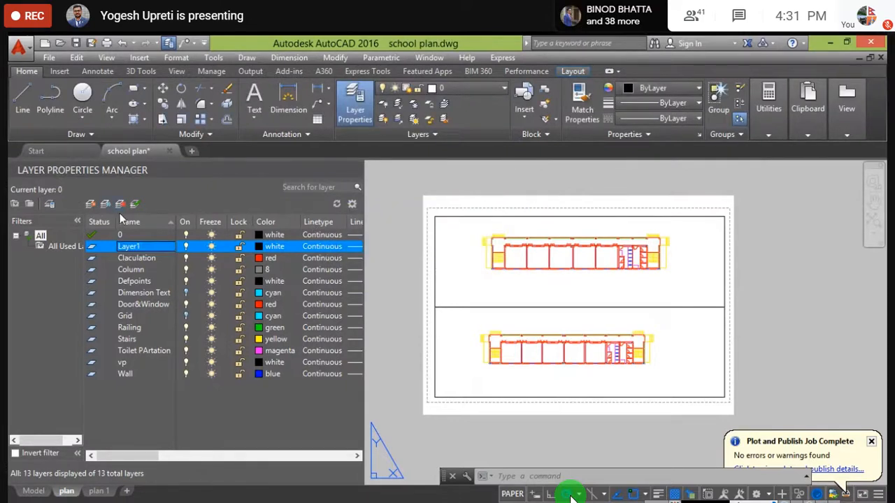
{"action": "left_click", "coordinate": [355, 170]}
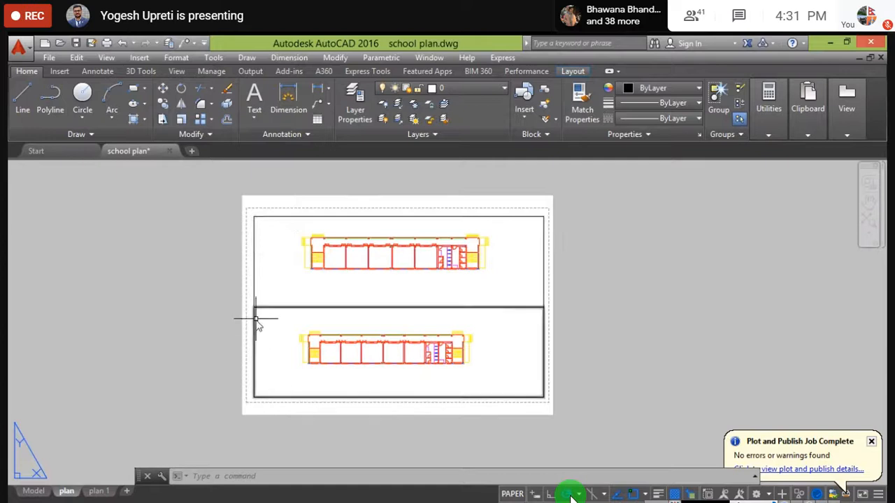
- Move both viewport frames to the vp layer and clear the selection
{"action": "left_click", "coordinate": [272, 218]}
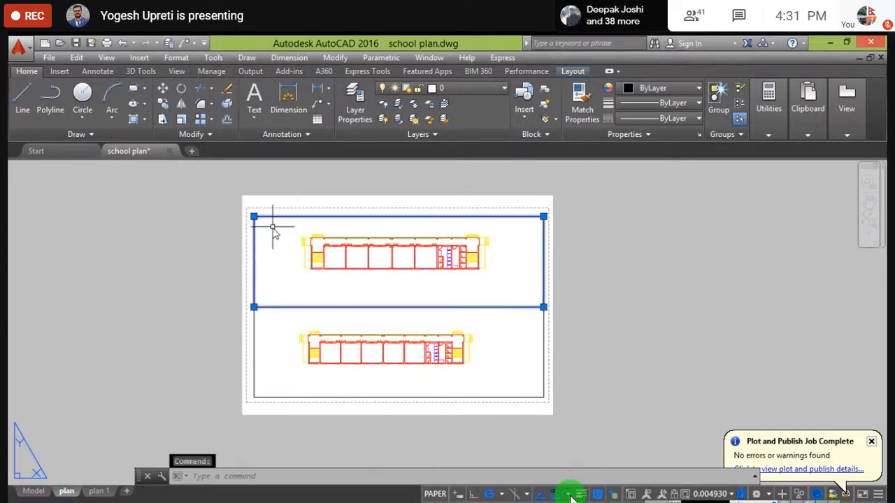
{"action": "left_click", "coordinate": [254, 318]}
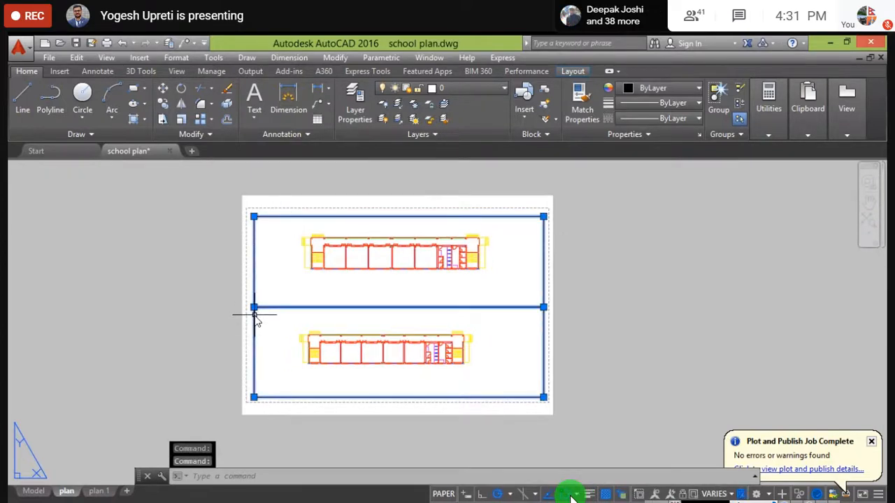
{"action": "left_click", "coordinate": [503, 89]}
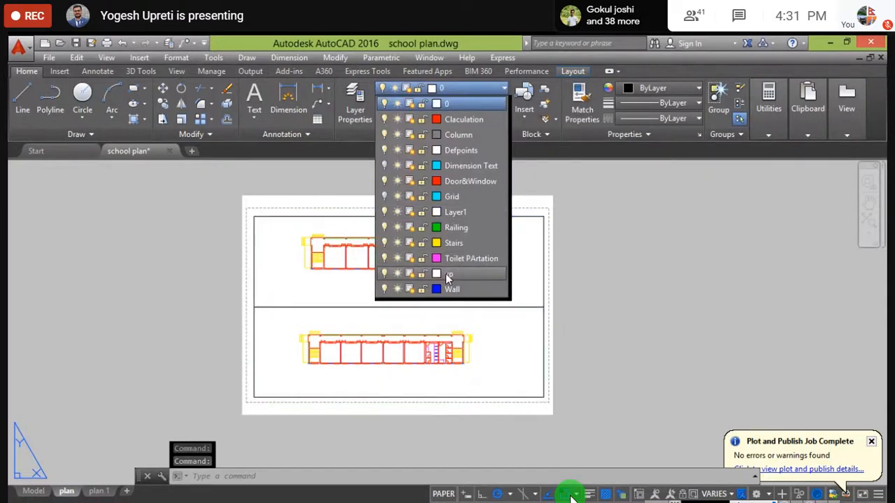
{"action": "left_click", "coordinate": [447, 274]}
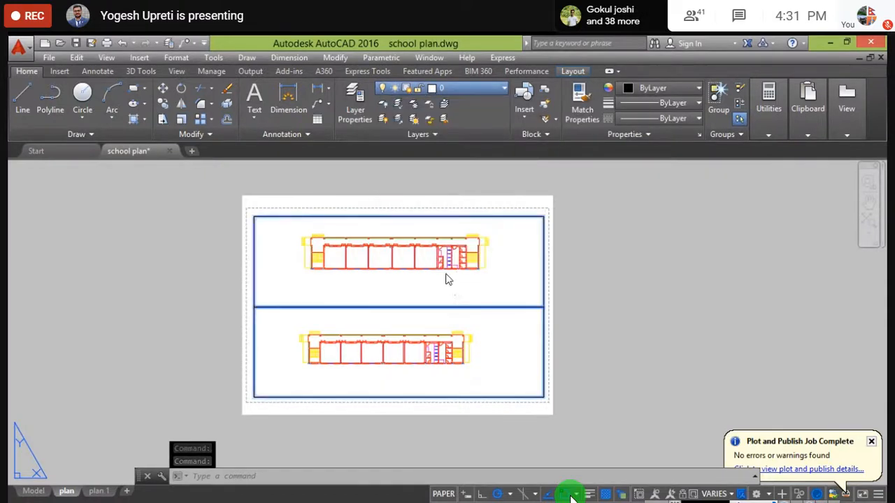
{"action": "left_click", "coordinate": [646, 268]}
{"action": "key", "text": "Escape"}
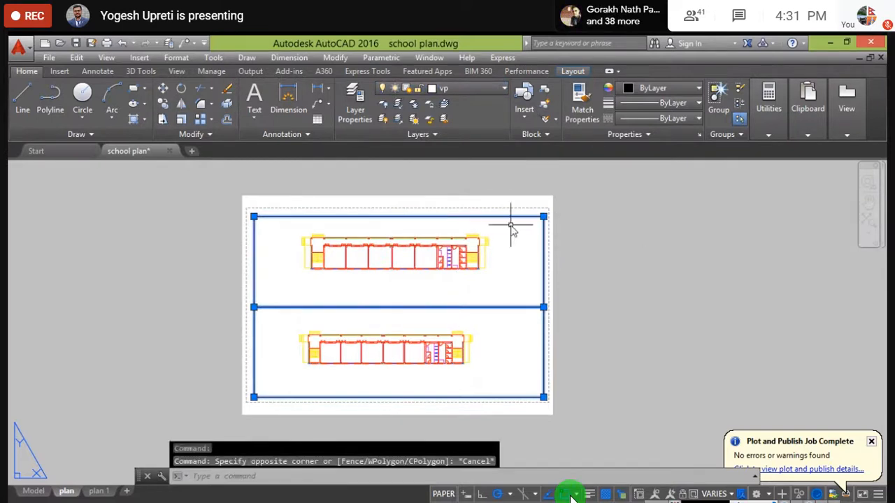
{"action": "key", "text": "Escape"}
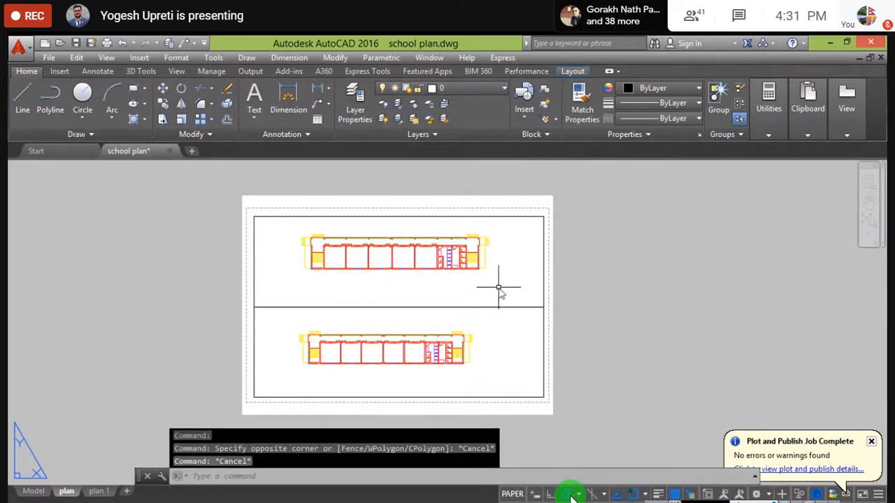
- Turn off the vp layer to hide both viewport frames on the plan layout
{"action": "left_click", "coordinate": [501, 93]}
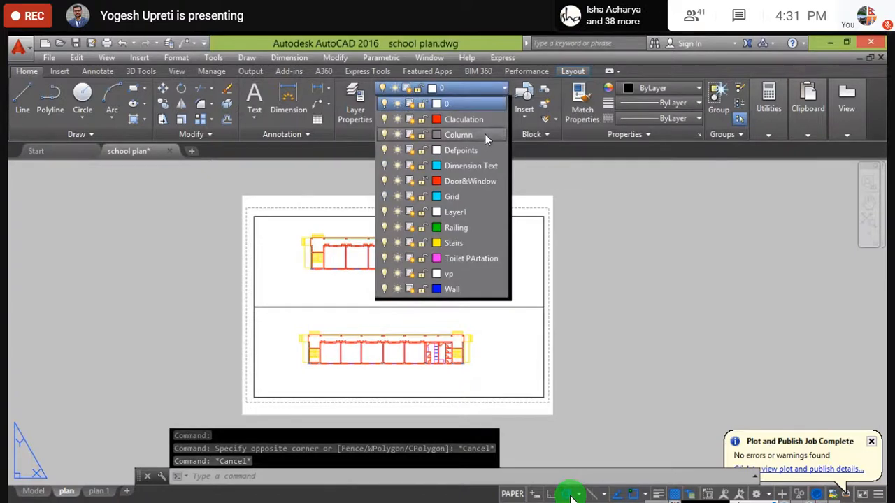
{"action": "left_click", "coordinate": [384, 274]}
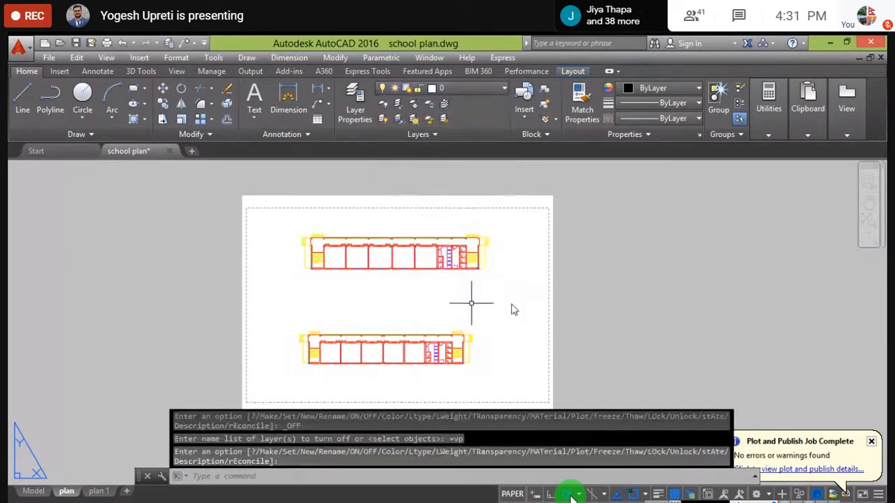
{"action": "left_click", "coordinate": [576, 298]}
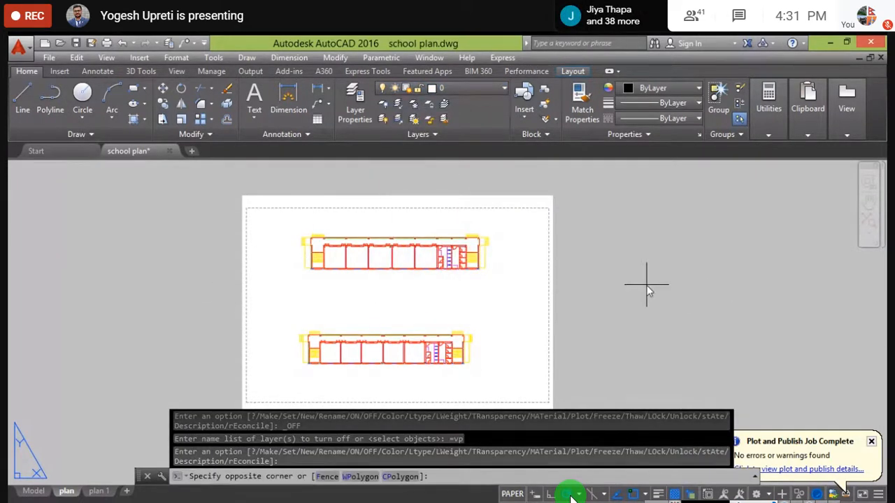
{"action": "left_click", "coordinate": [588, 329]}
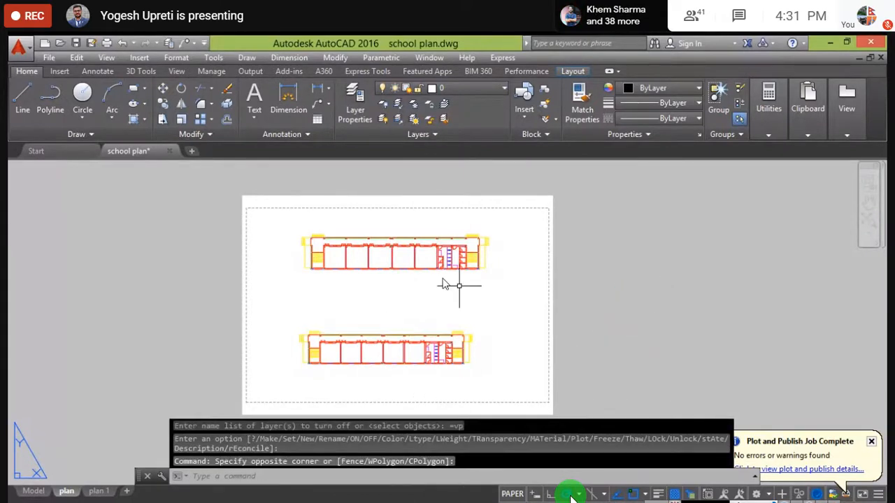
{"action": "middle_click_drag", "start_coordinate": [513, 311], "coordinate": [521, 296]}
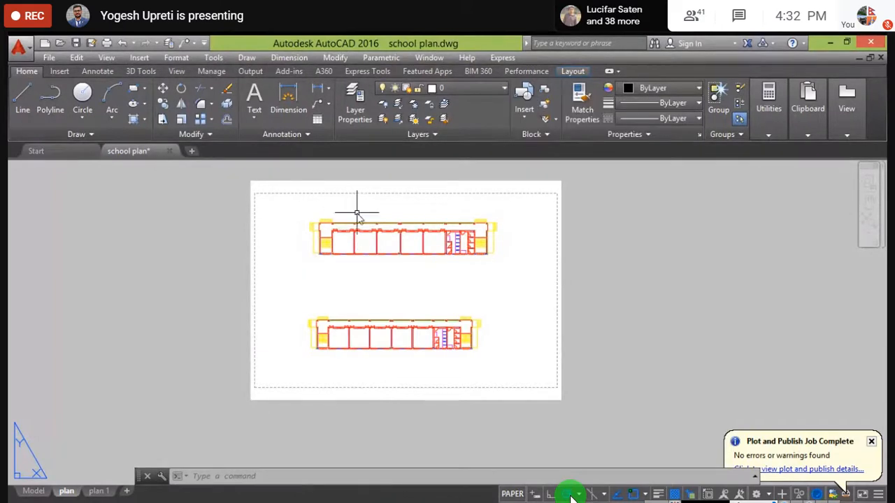
- Activate the upper viewport, zoom its plan in and back out, and return to paper space
{"action": "double_click", "coordinate": [353, 219]}
{"action": "scroll", "coordinate": [364, 246], "scroll_direction": "up", "scroll_amount": 2}
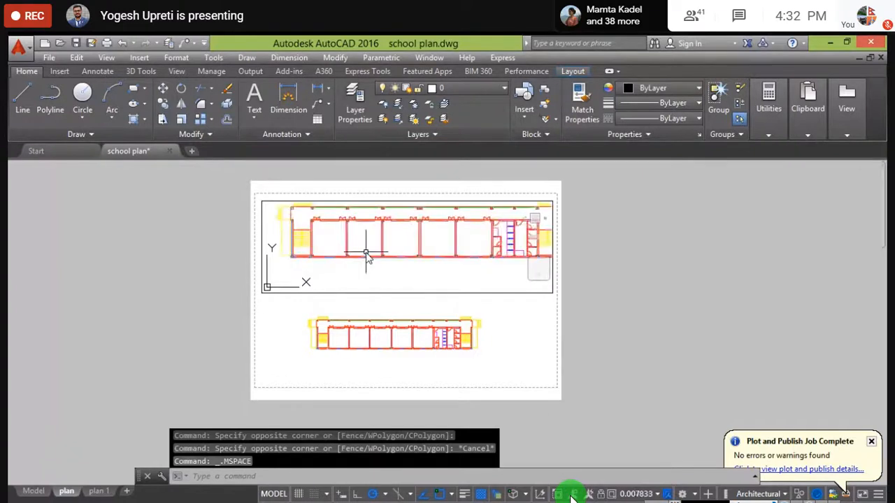
{"action": "scroll", "coordinate": [365, 253], "scroll_direction": "down", "scroll_amount": 2}
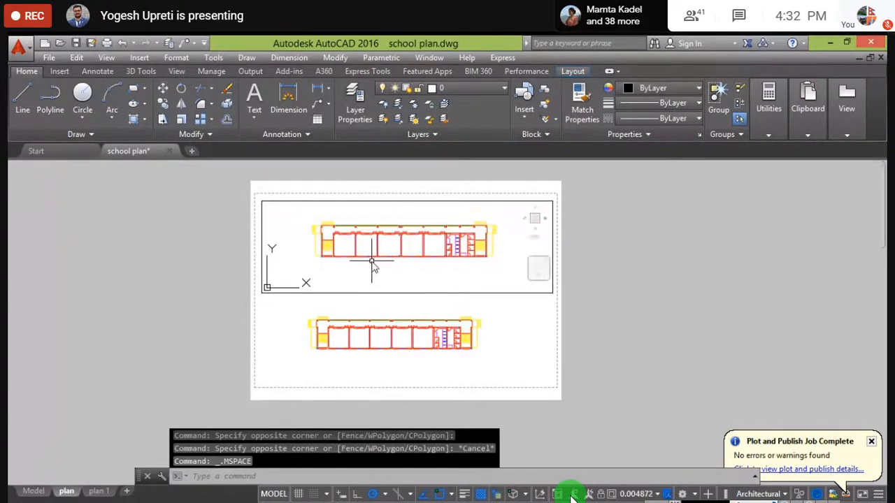
{"action": "double_click", "coordinate": [624, 260]}
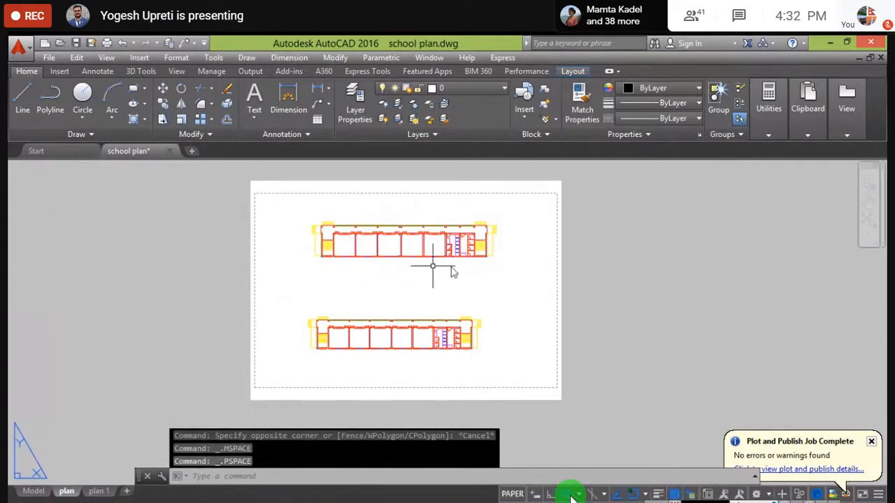
- Set the scale of both the upper and lower viewports to 1:150 and return to paper space
{"action": "left_click", "coordinate": [384, 222]}
{"action": "double_click", "coordinate": [384, 222]}
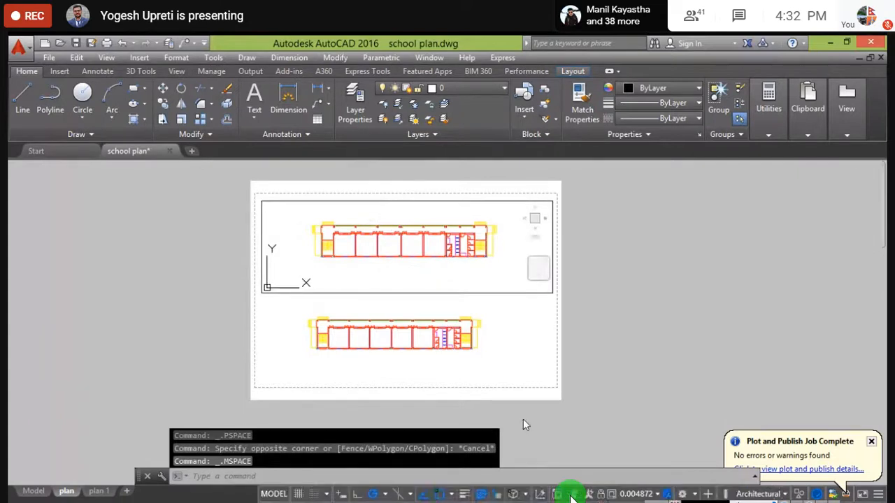
{"action": "left_click", "coordinate": [656, 495]}
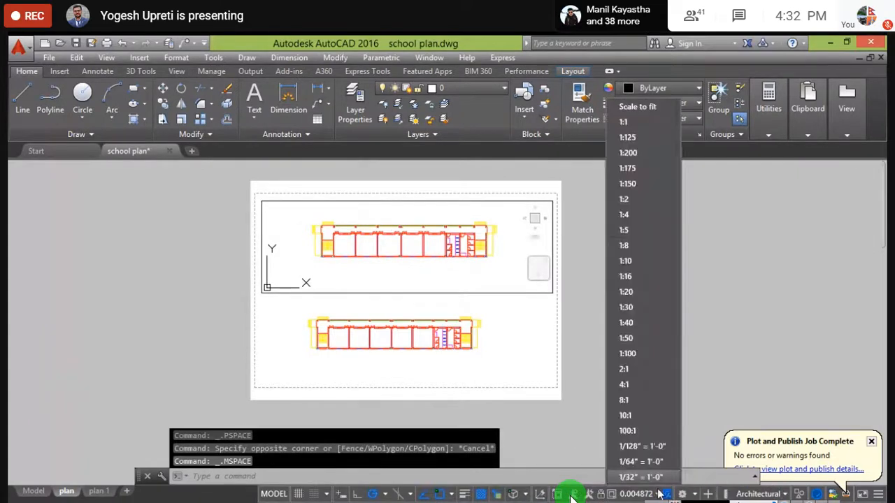
{"action": "left_click", "coordinate": [655, 179]}
{"action": "left_click", "coordinate": [476, 363]}
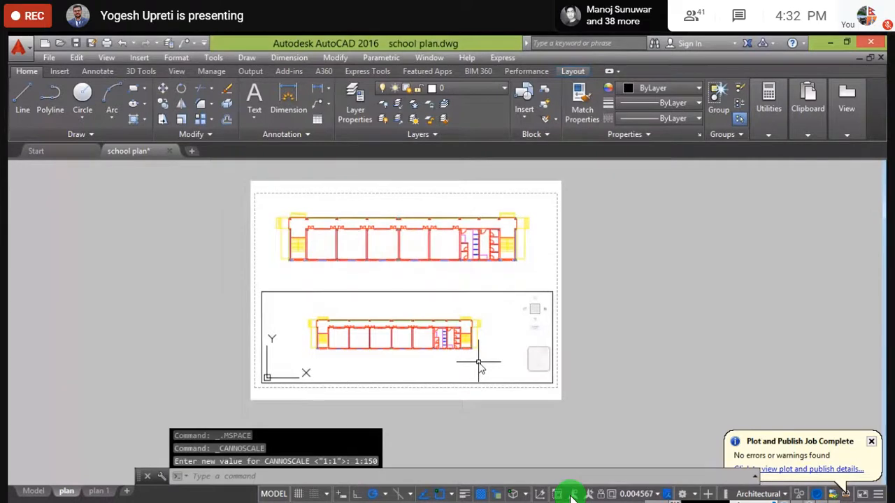
{"action": "left_click", "coordinate": [656, 494]}
{"action": "left_click", "coordinate": [640, 183]}
{"action": "double_click", "coordinate": [654, 294]}
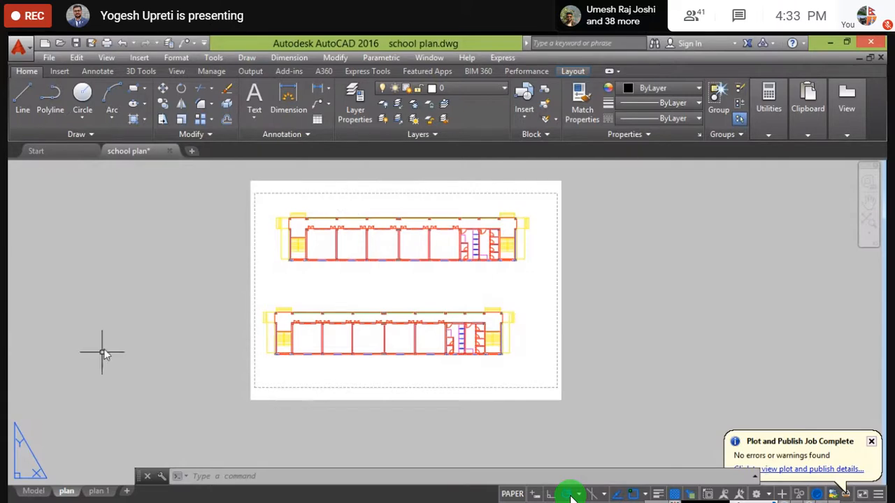
- Switch to model space and dismiss the plot job notification
{"action": "left_click", "coordinate": [33, 491]}
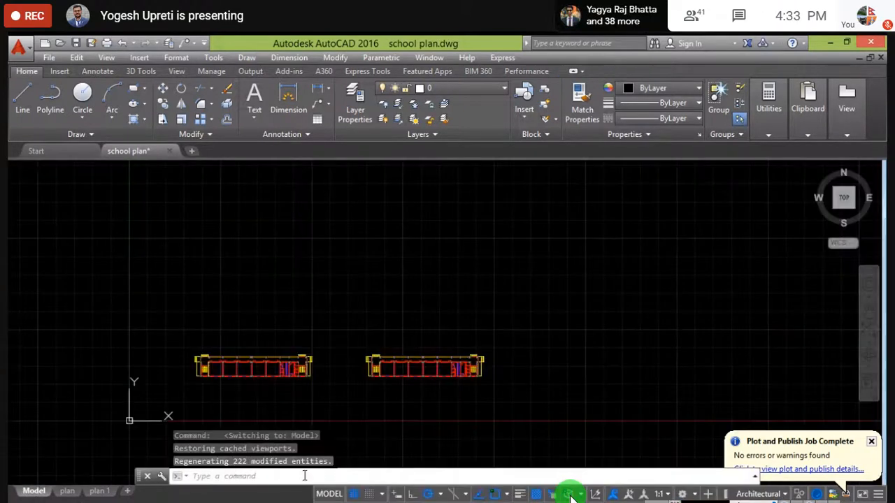
{"action": "scroll", "coordinate": [334, 354], "scroll_direction": "up", "scroll_amount": 4}
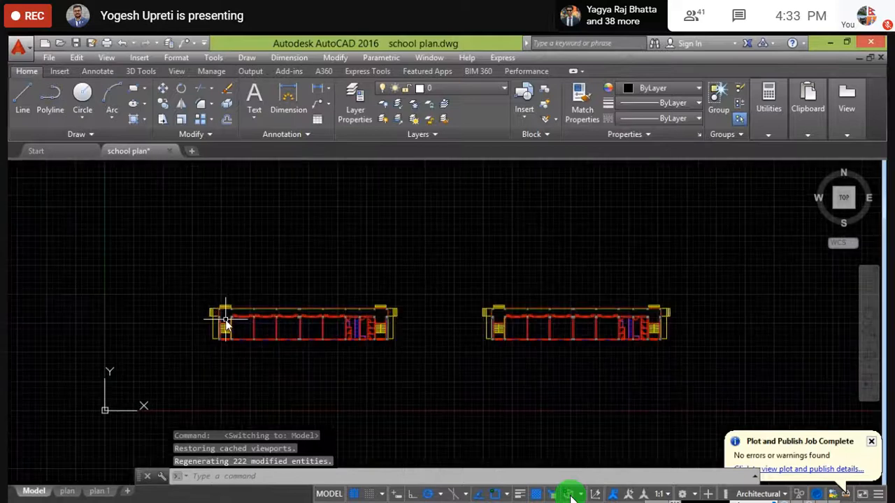
{"action": "scroll", "coordinate": [314, 361], "scroll_direction": "down", "scroll_amount": 3}
{"action": "middle_click_drag", "start_coordinate": [310, 343], "coordinate": [314, 321]}
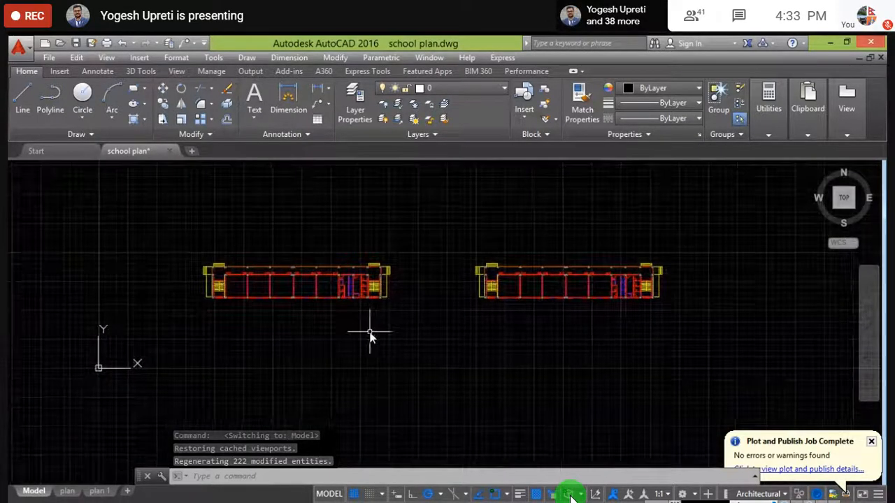
{"action": "left_click", "coordinate": [871, 442]}
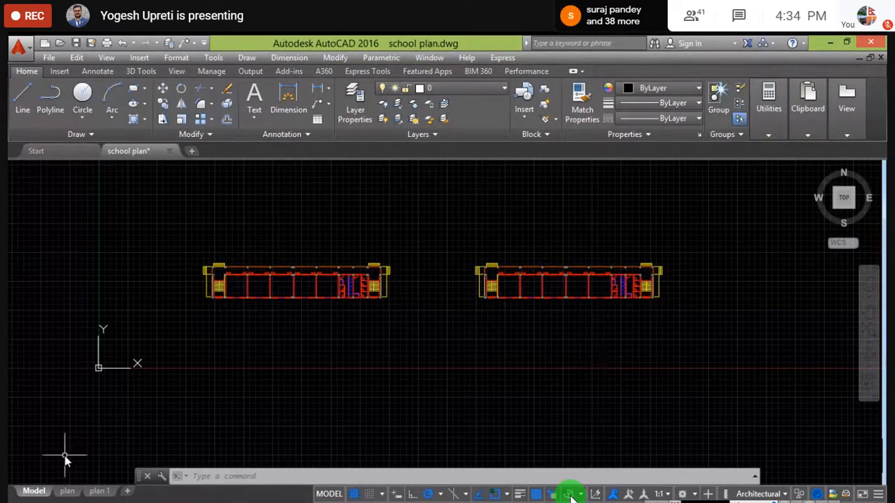
- Compare the plan and plan 1 layouts with the drawing in model space, ending in model space
{"action": "left_click", "coordinate": [89, 493]}
{"action": "left_click", "coordinate": [70, 493]}
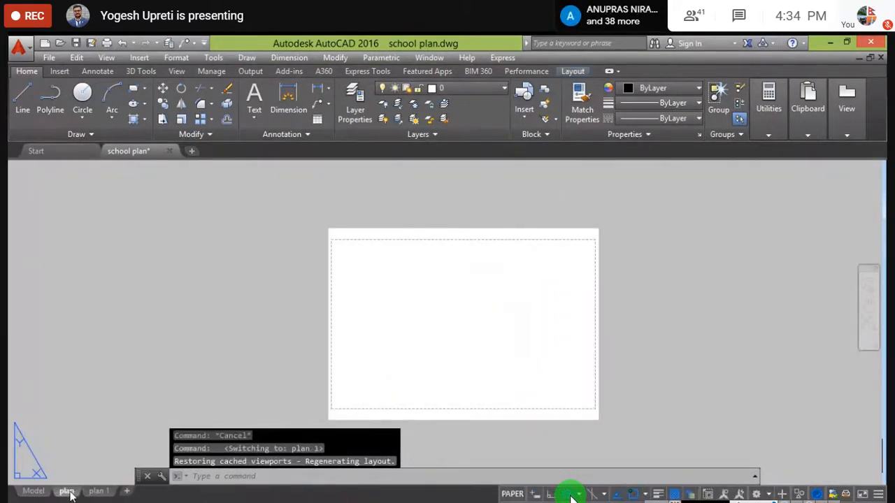
{"action": "left_click", "coordinate": [95, 494]}
{"action": "left_click", "coordinate": [75, 494]}
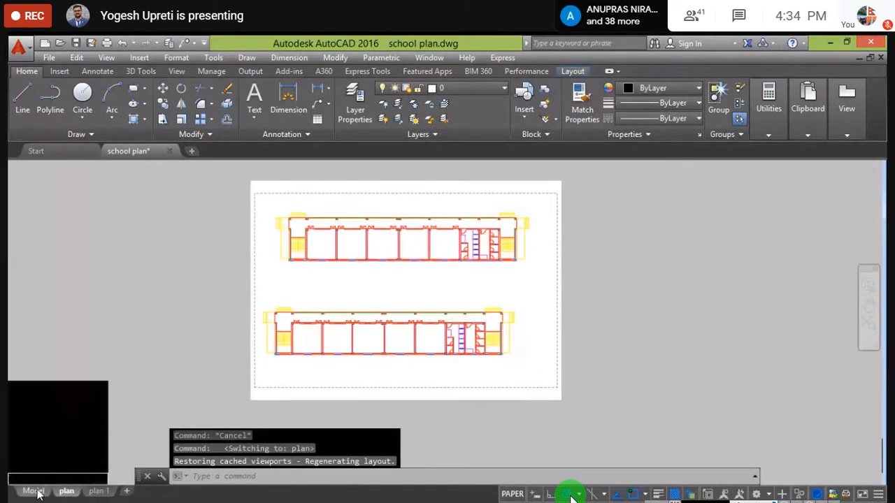
{"action": "left_click", "coordinate": [34, 492]}
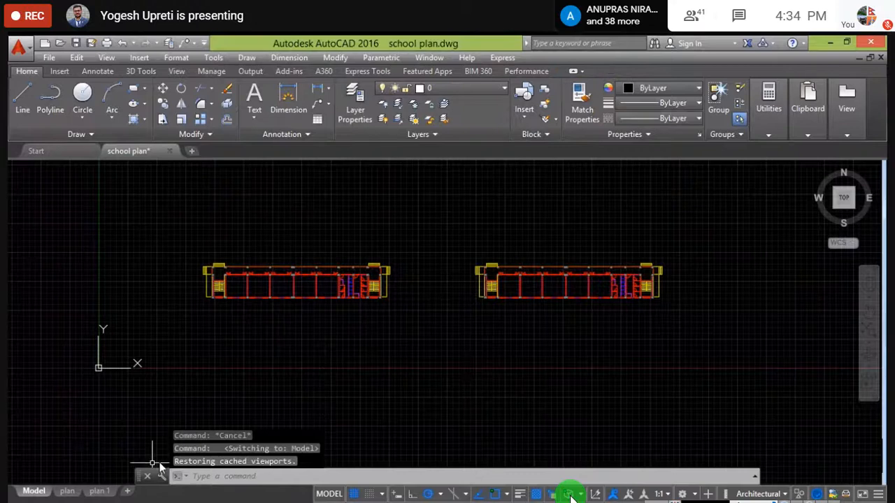
{"action": "left_click", "coordinate": [70, 492]}
{"action": "left_click", "coordinate": [35, 492]}
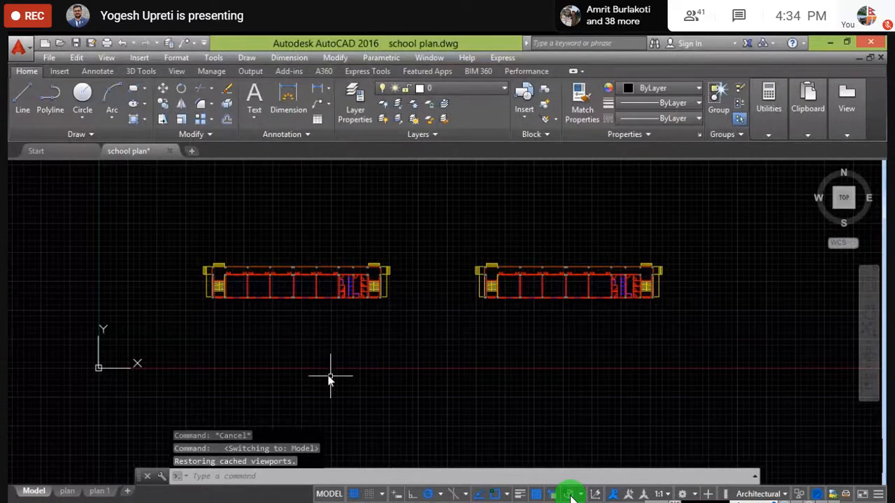
- Turn off the grid in model space and open the plot settings for the model
{"action": "middle_click_drag", "start_coordinate": [328, 373], "coordinate": [312, 359]}
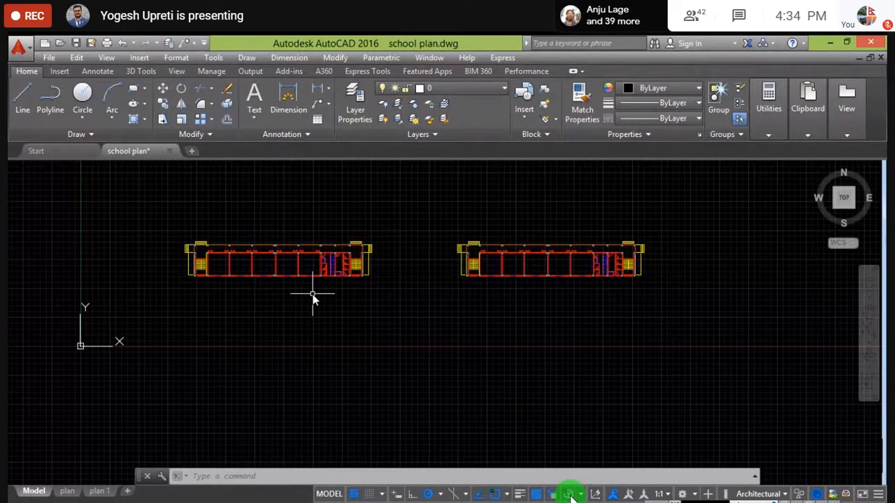
{"action": "scroll", "coordinate": [348, 228], "scroll_direction": "up", "scroll_amount": 2}
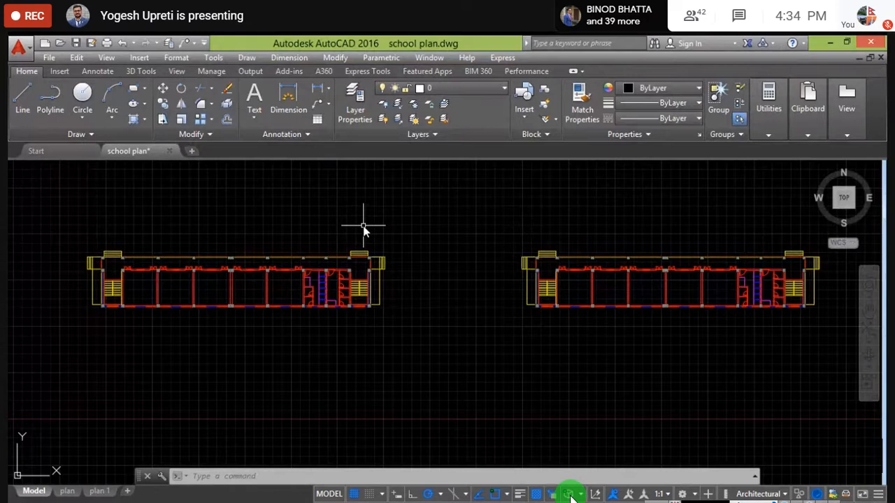
{"action": "key", "text": "F7"}
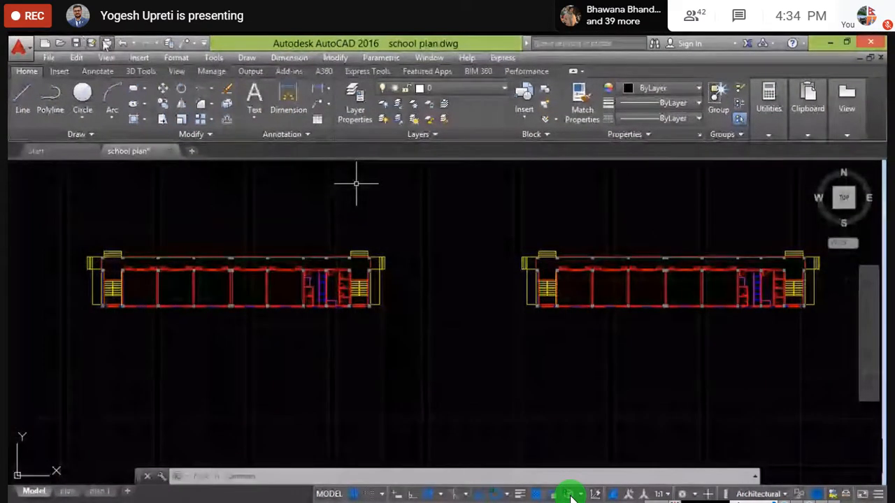
{"action": "key", "text": "ctrl+p"}
{"action": "left_click", "coordinate": [360, 306]}
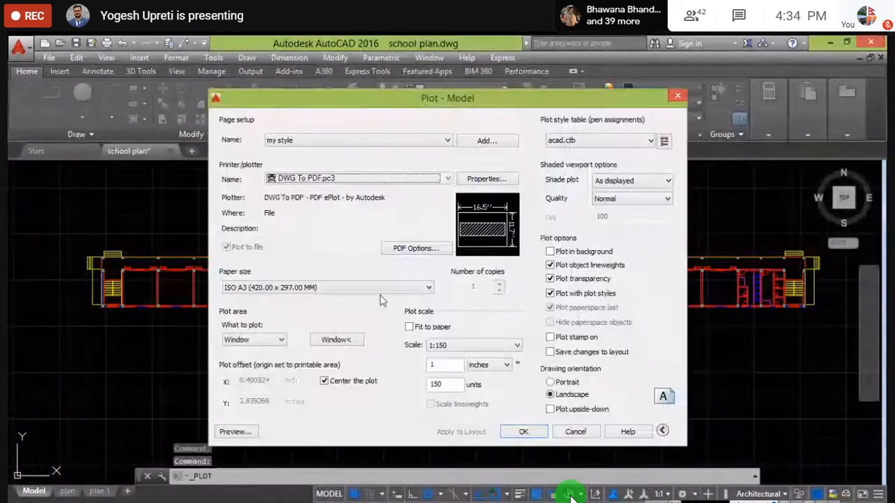
{"action": "left_click", "coordinate": [444, 140]}
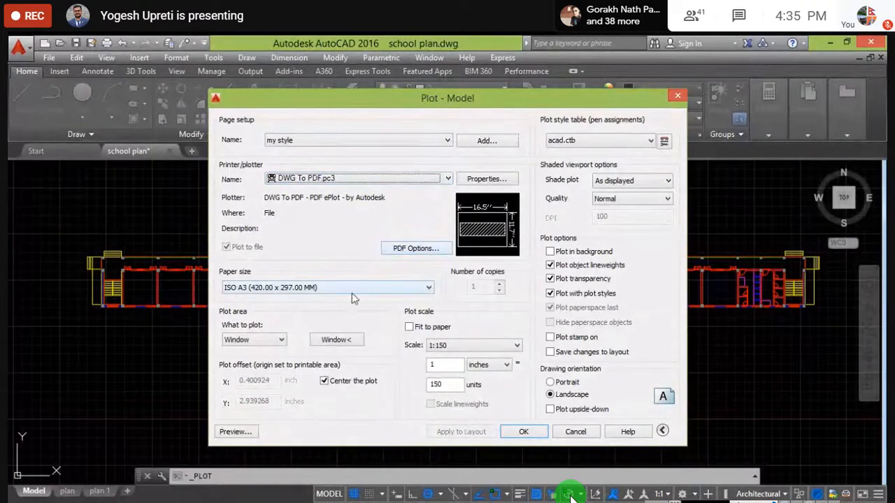
- Try Display as the plot area and restore Window, checking how each fits on the paper thumbnail
{"action": "left_click", "coordinate": [282, 341]}
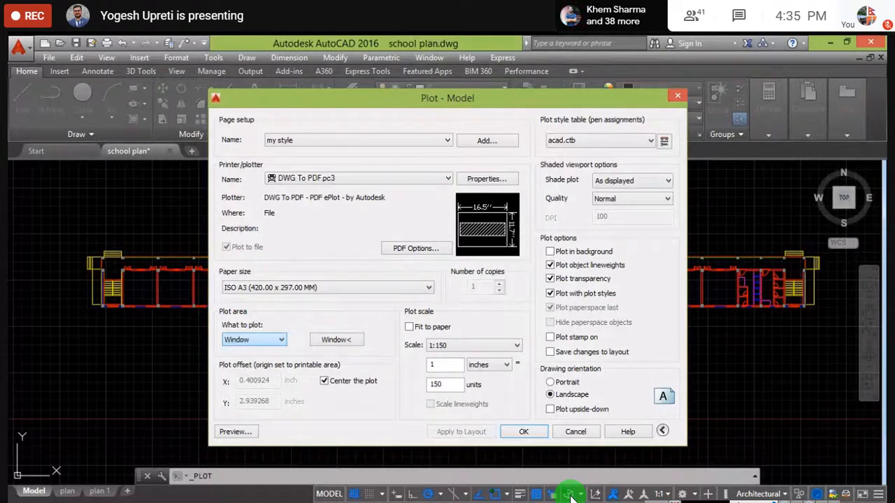
{"action": "left_click", "coordinate": [262, 352]}
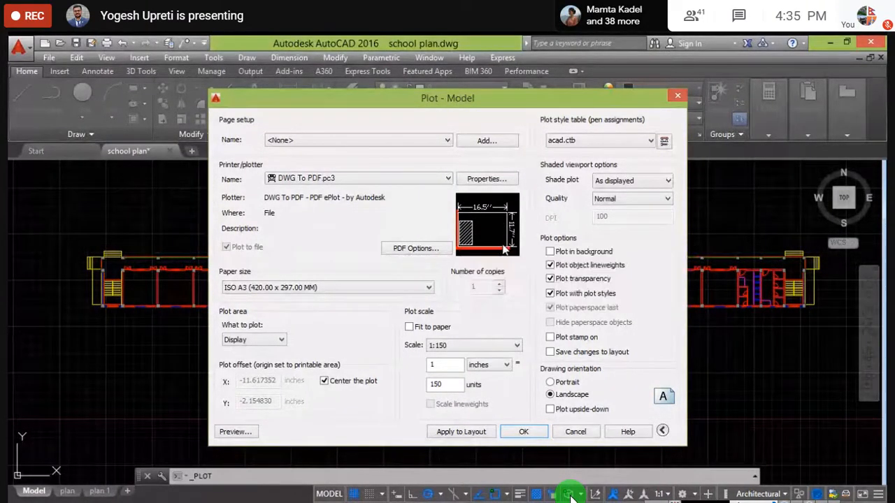
{"action": "left_click", "coordinate": [279, 341]}
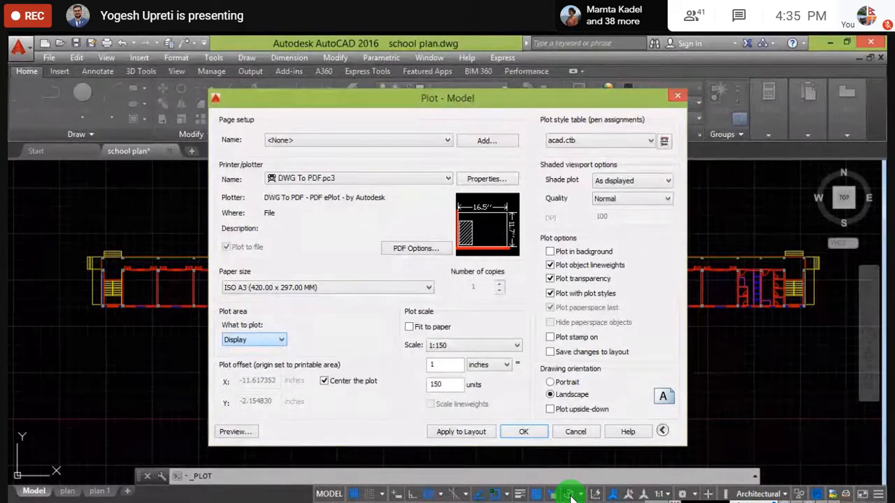
{"action": "left_click", "coordinate": [265, 379]}
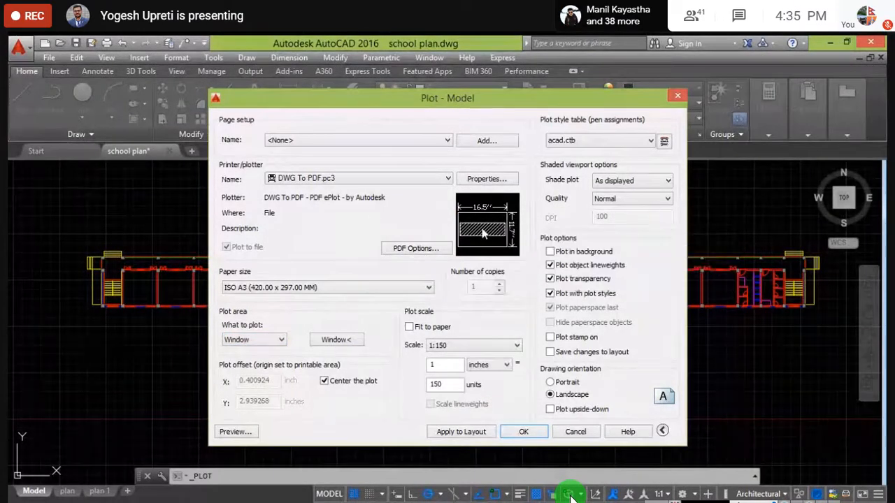
{"action": "mouse_move", "coordinate": [480, 227]}
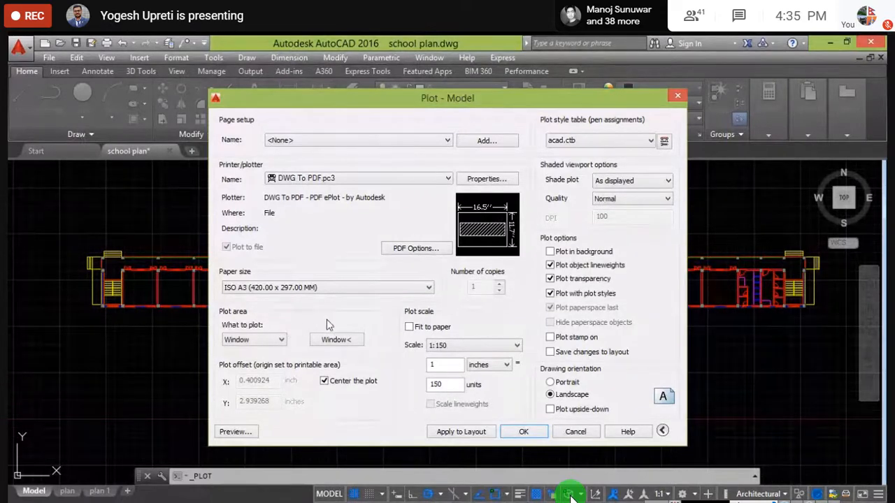
- Preview the plot with centering turned off, close the preview and turn Center the plot back on
{"action": "left_click", "coordinate": [323, 381]}
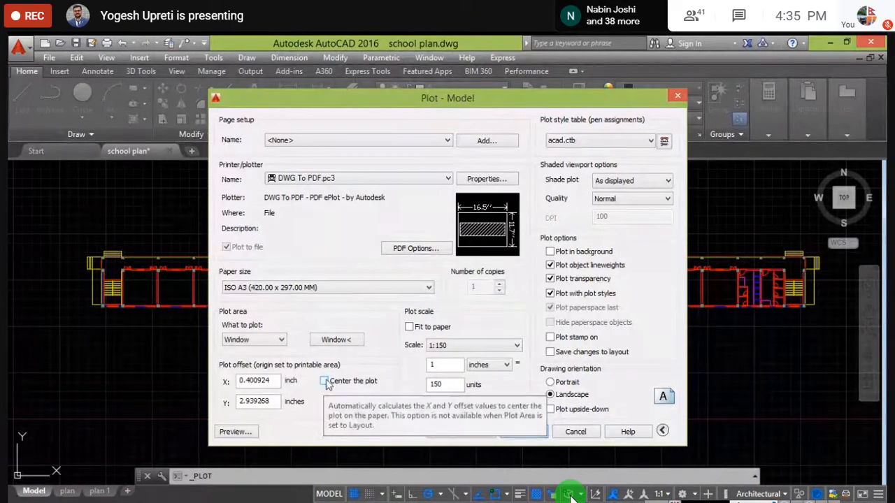
{"action": "left_click", "coordinate": [235, 431]}
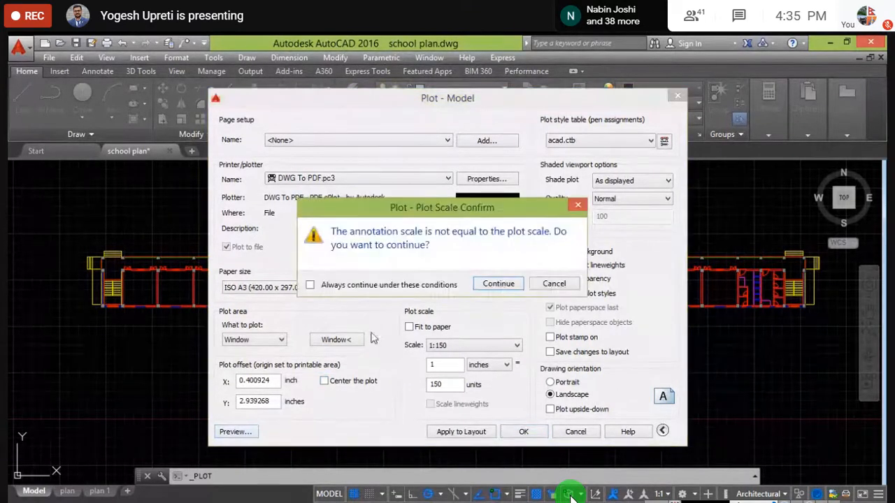
{"action": "left_click", "coordinate": [498, 284]}
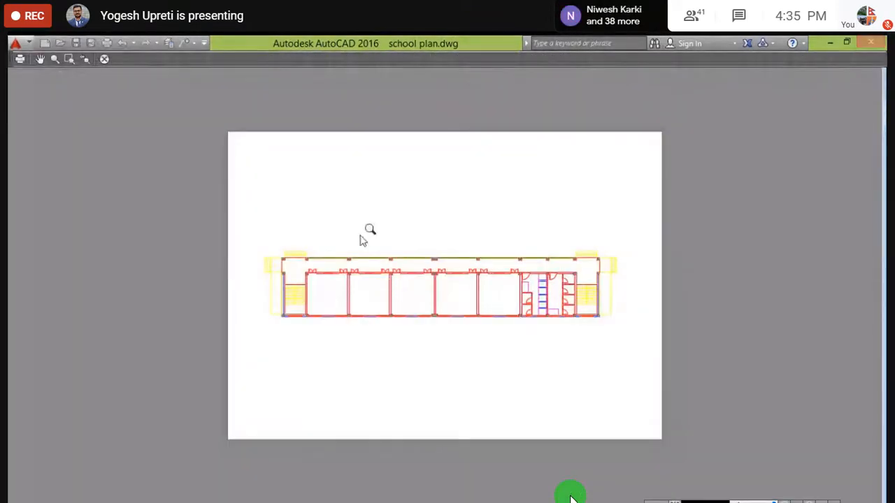
{"action": "left_click", "coordinate": [105, 60]}
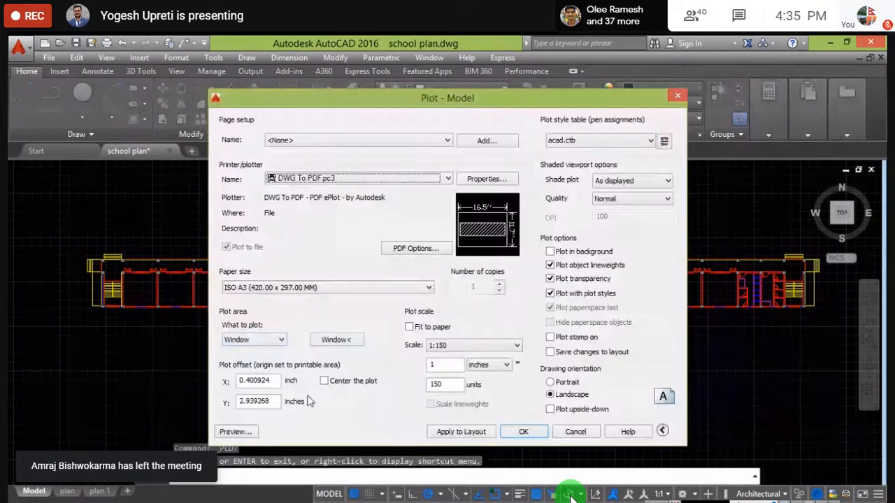
{"action": "left_click", "coordinate": [324, 381]}
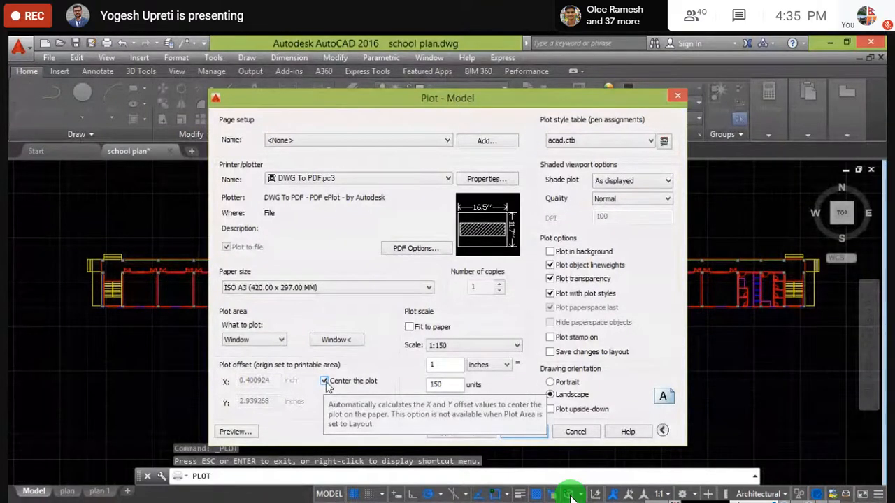
- Turn Center the plot off and on again to compare the paper thumbnail, then close the plot settings
{"action": "left_click", "coordinate": [324, 381]}
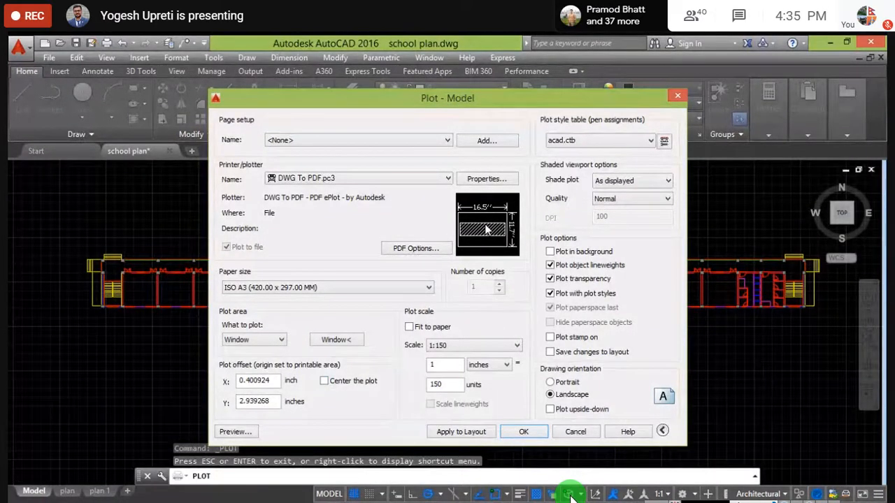
{"action": "left_click", "coordinate": [323, 382]}
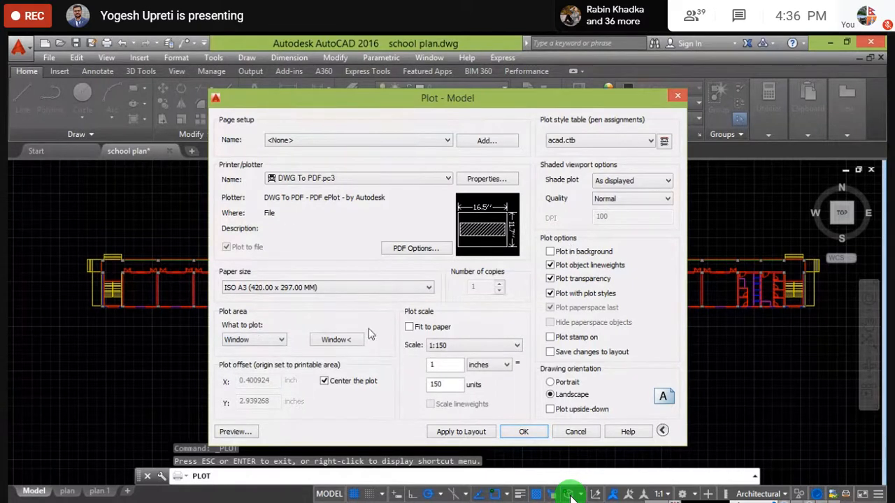
{"action": "left_click", "coordinate": [676, 98]}
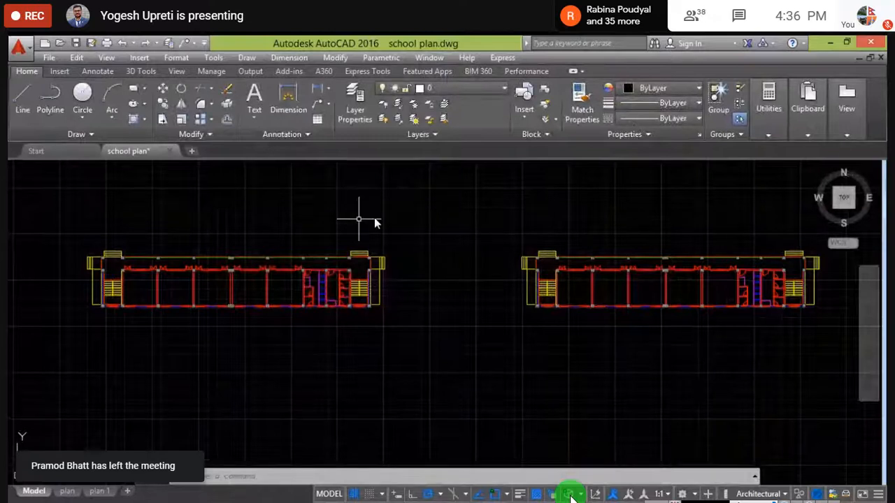
- Window-select the entire left-hand floor plan in model space, then clear the selection
{"action": "scroll", "coordinate": [381, 255], "scroll_direction": "up", "scroll_amount": 2}
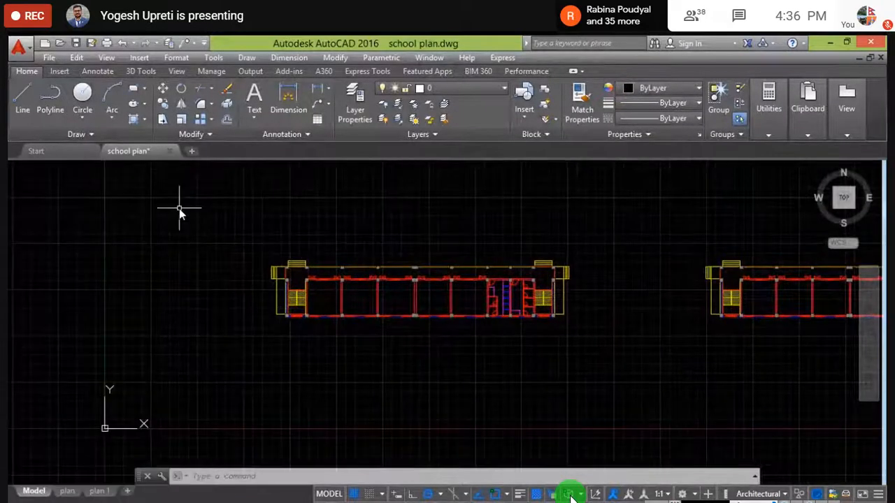
{"action": "mouse_move", "coordinate": [179, 208]}
{"action": "left_mouse_down"}
{"action": "mouse_move", "coordinate": [323, 259]}
{"action": "mouse_move", "coordinate": [443, 235]}
{"action": "mouse_move", "coordinate": [356, 236]}
{"action": "left_mouse_up"}
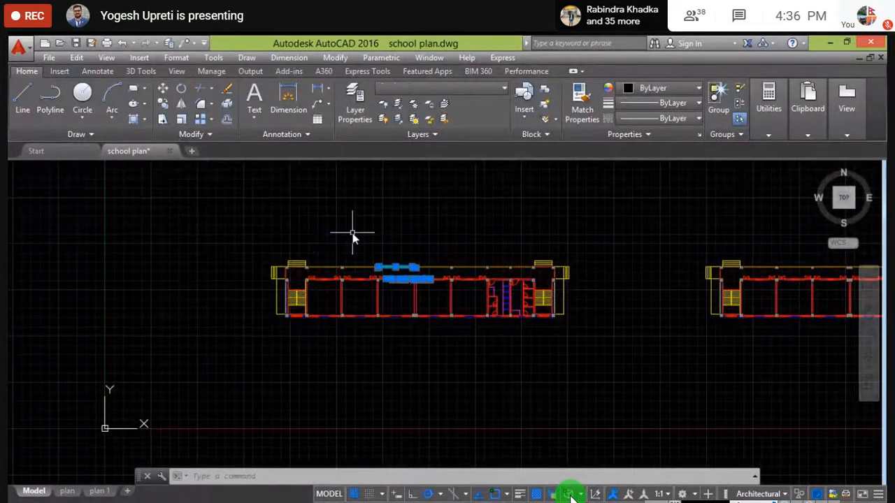
{"action": "left_click", "coordinate": [236, 207]}
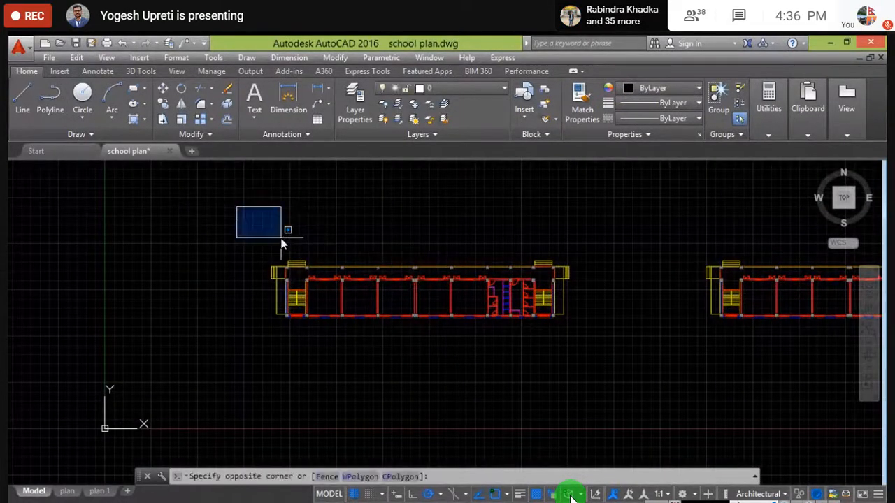
{"action": "left_click", "coordinate": [587, 352]}
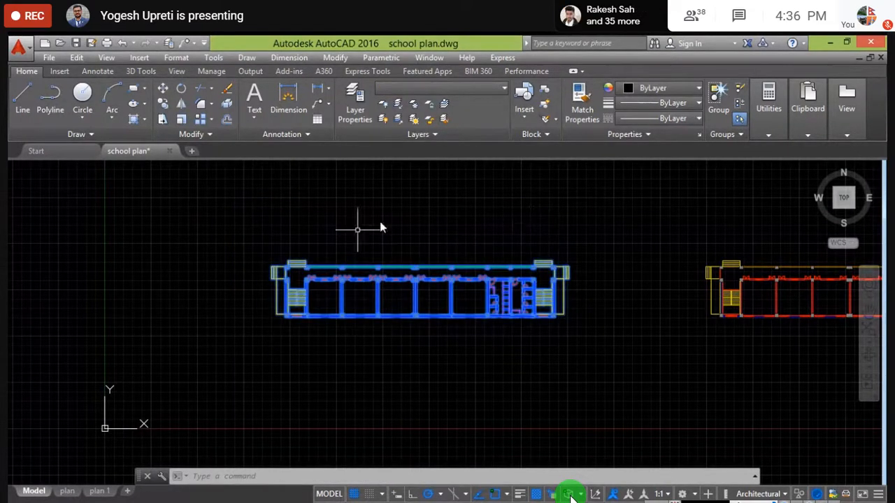
{"action": "key", "text": "Escape"}
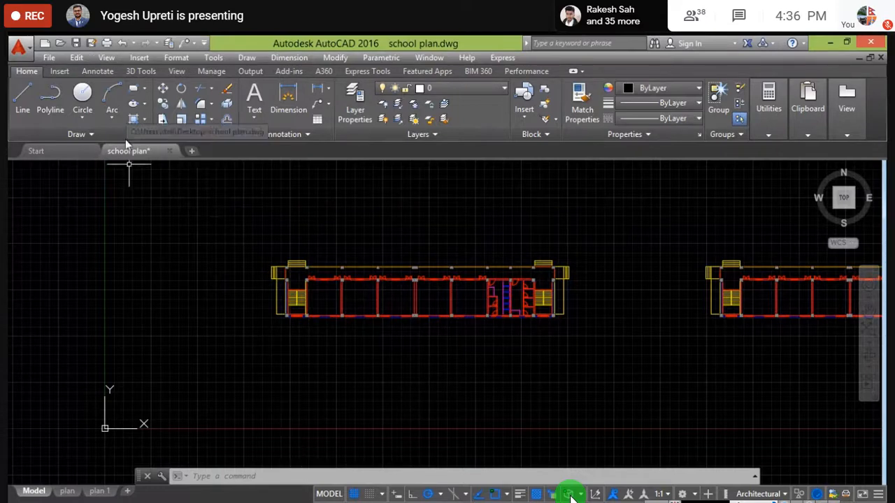
- Reopen the plot settings to plot a single sheet and check the What to plot option, keeping Window
{"action": "left_click", "coordinate": [105, 42]}
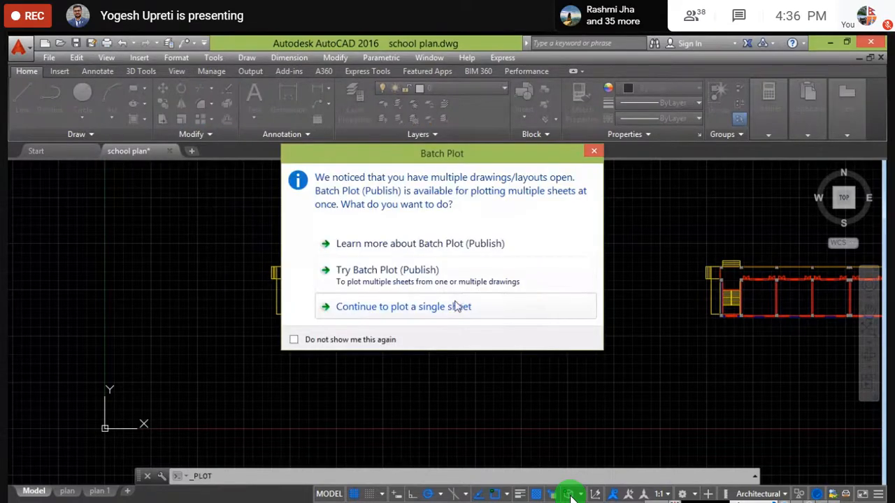
{"action": "left_click", "coordinate": [455, 305]}
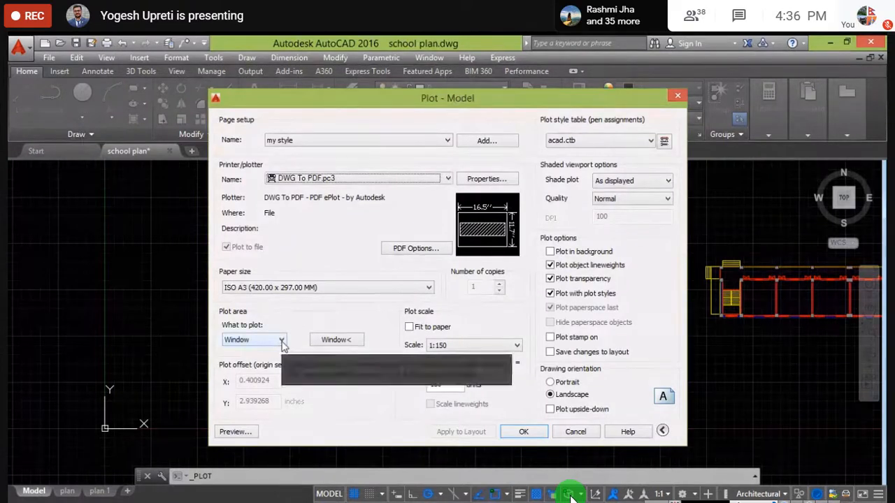
{"action": "left_click", "coordinate": [283, 345]}
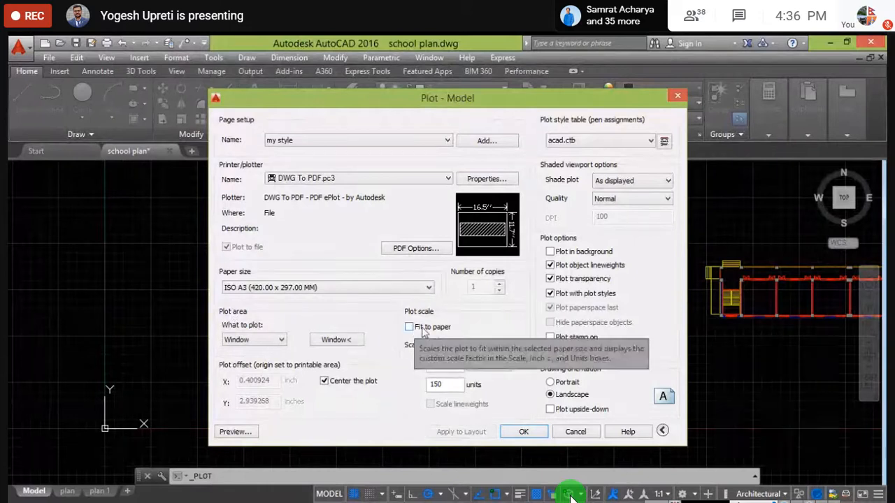
- Try Fit to paper, inspect the paper thumbnail, then turn it off and set the plot scale back to 1:150
{"action": "left_click", "coordinate": [409, 327]}
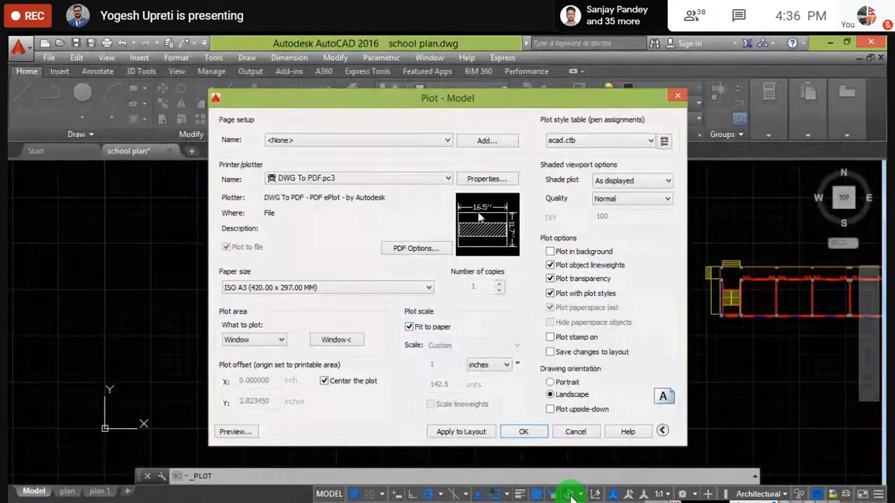
{"action": "mouse_move", "coordinate": [472, 239]}
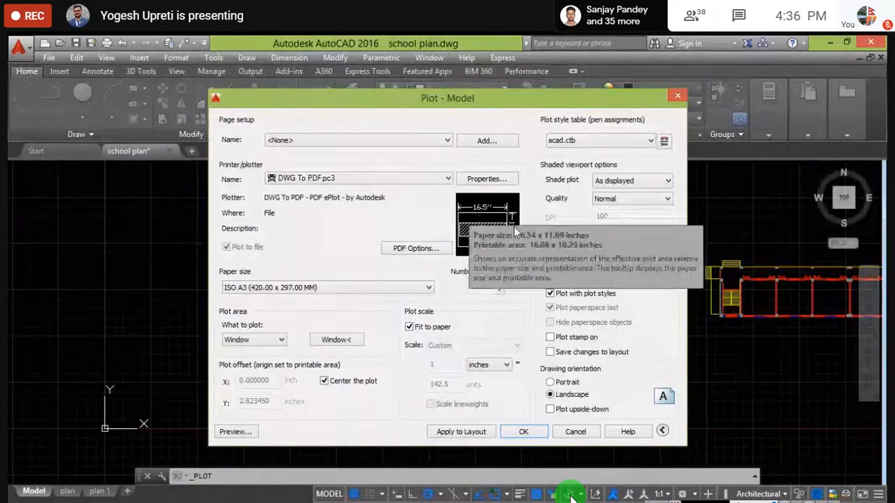
{"action": "left_click", "coordinate": [445, 327]}
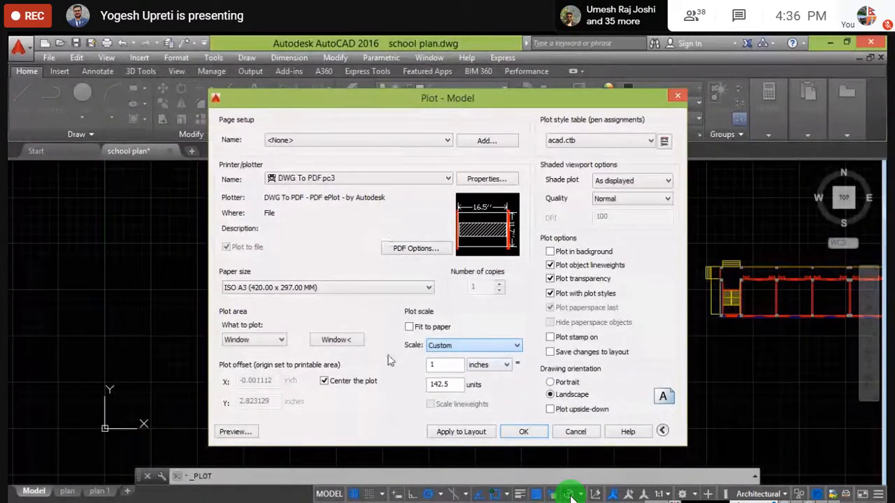
{"action": "left_click", "coordinate": [516, 346]}
{"action": "left_click", "coordinate": [451, 137]}
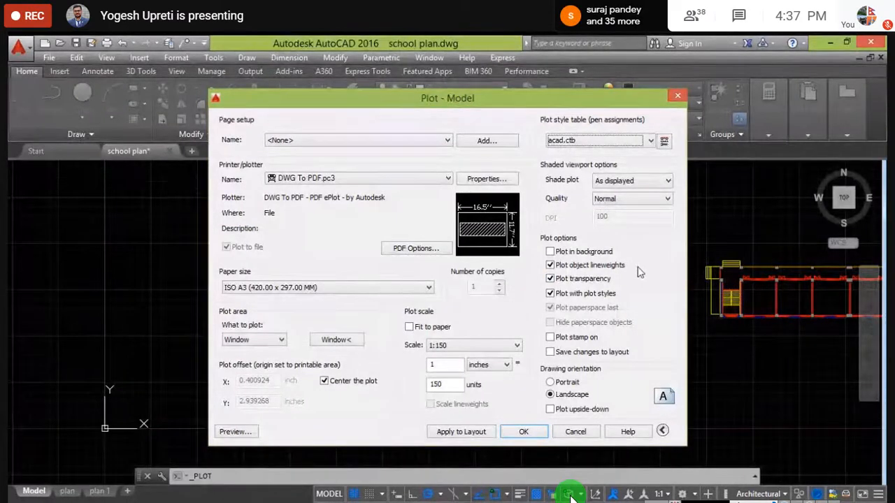
- Try the Portrait drawing orientation, check it on the paper thumbnail, and return to Landscape
{"action": "left_click", "coordinate": [551, 382]}
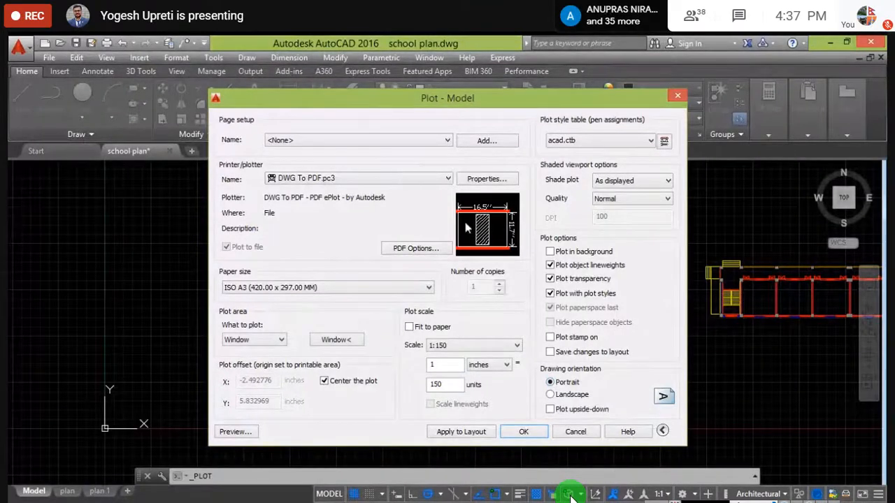
{"action": "mouse_move", "coordinate": [468, 217]}
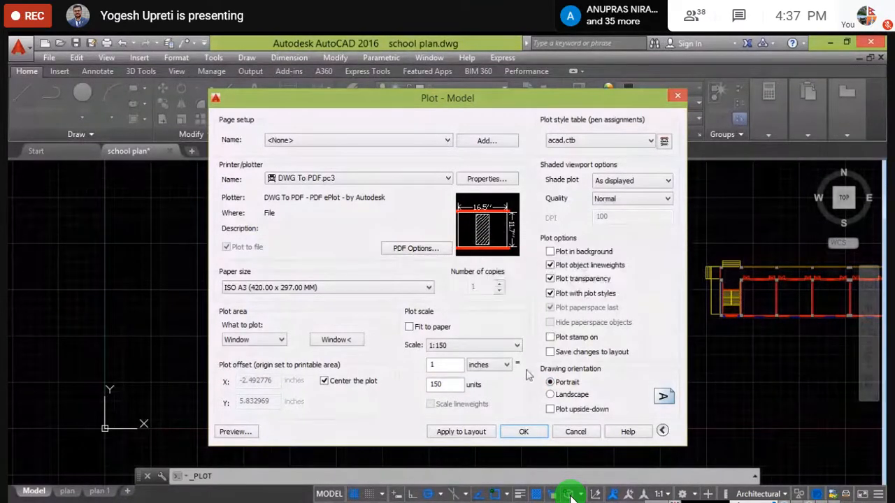
{"action": "left_click", "coordinate": [550, 394]}
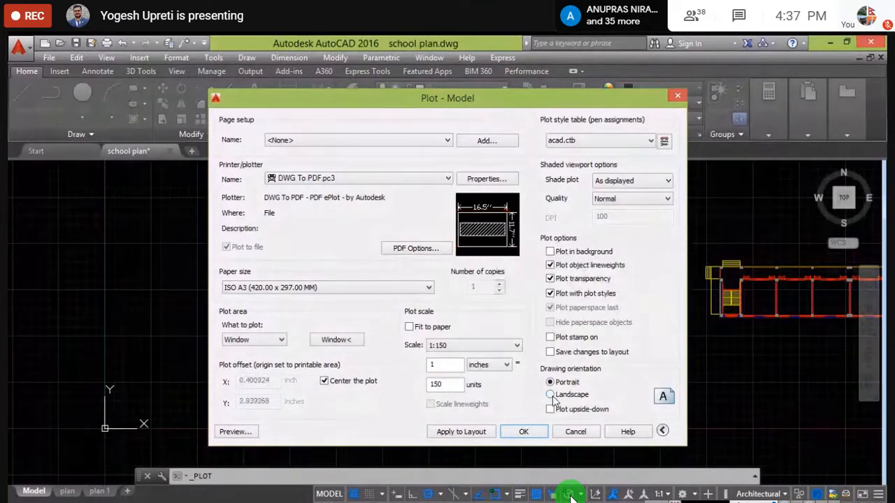
- Preview the centered landscape plot at 1:150 and close the preview
{"action": "left_click", "coordinate": [241, 428]}
{"action": "left_click", "coordinate": [499, 281]}
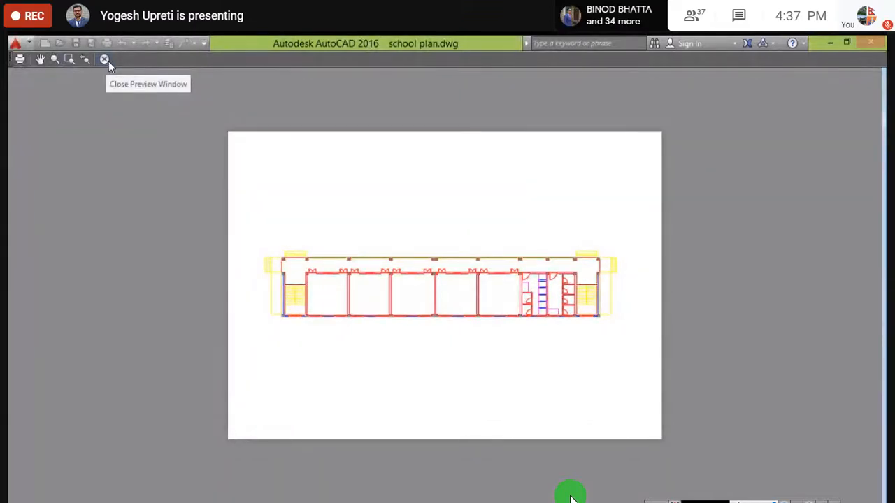
{"action": "left_click", "coordinate": [109, 61]}
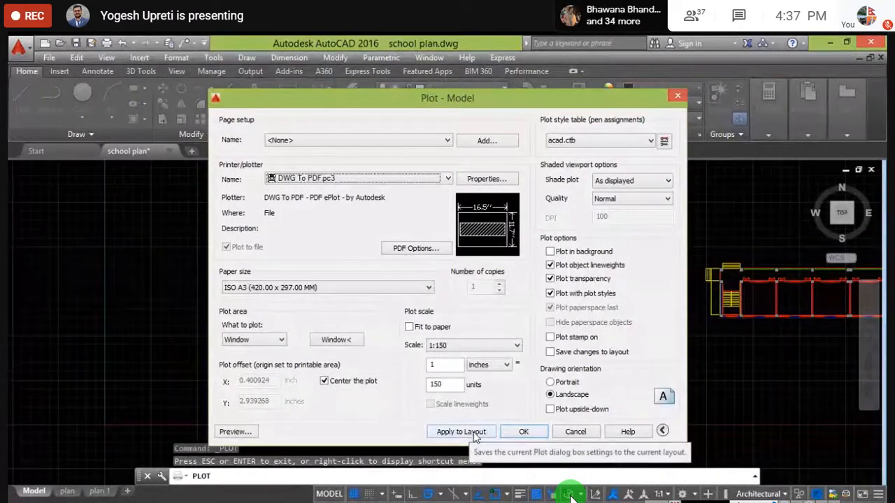
- Plot the model to a PDF on the Desktop, naming the file school plan-Model.pdf1
{"action": "left_click", "coordinate": [521, 432]}
{"action": "left_click", "coordinate": [499, 284]}
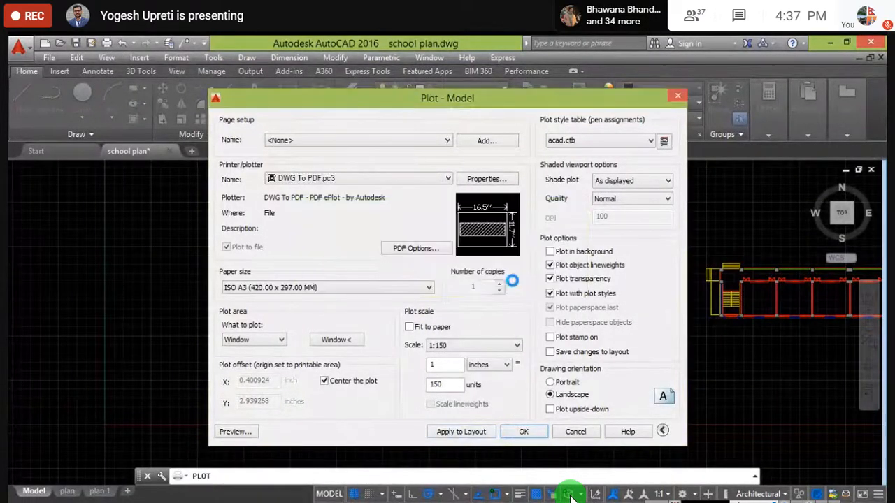
{"action": "scroll", "coordinate": [636, 271], "scroll_direction": "down", "scroll_amount": 2}
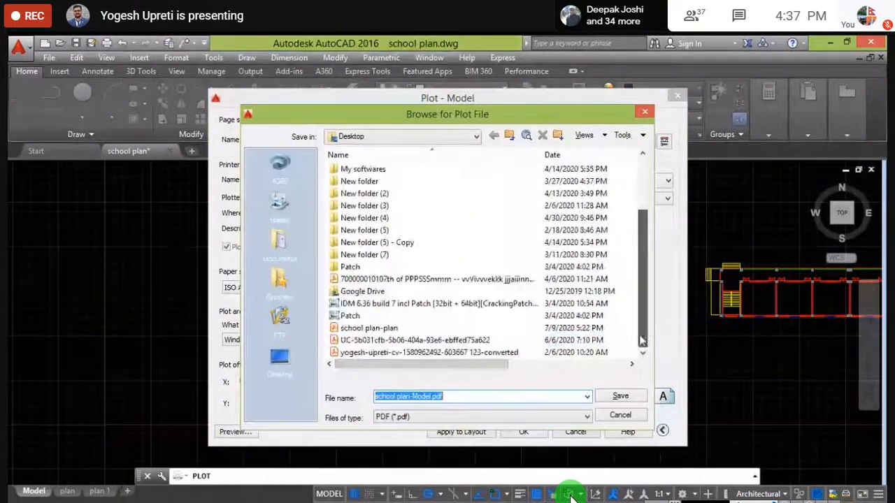
{"action": "left_click", "coordinate": [280, 359]}
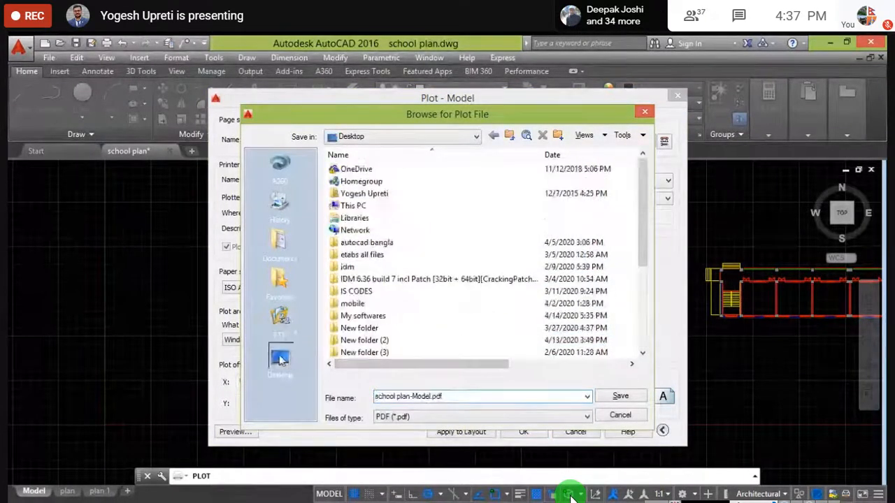
{"action": "double_click", "coordinate": [494, 400]}
{"action": "left_click", "coordinate": [463, 397]}
{"action": "type", "text": "1"}
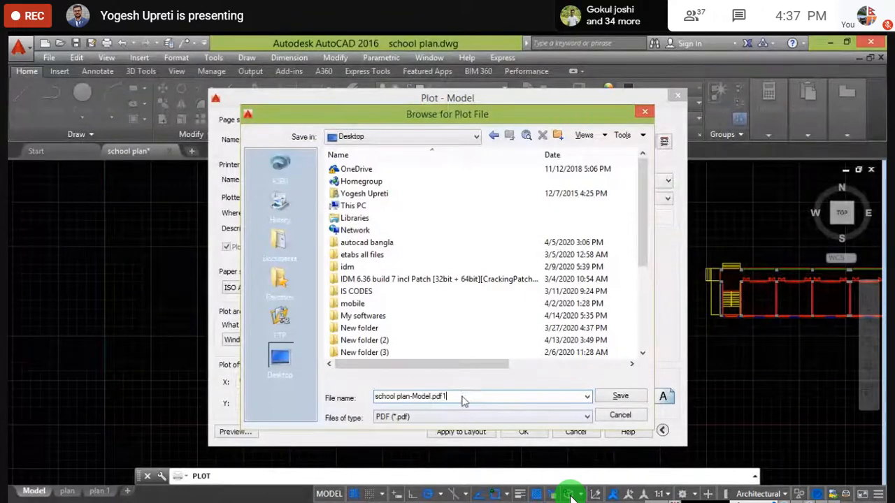
{"action": "left_click", "coordinate": [619, 399]}
{"action": "key", "text": "Return"}
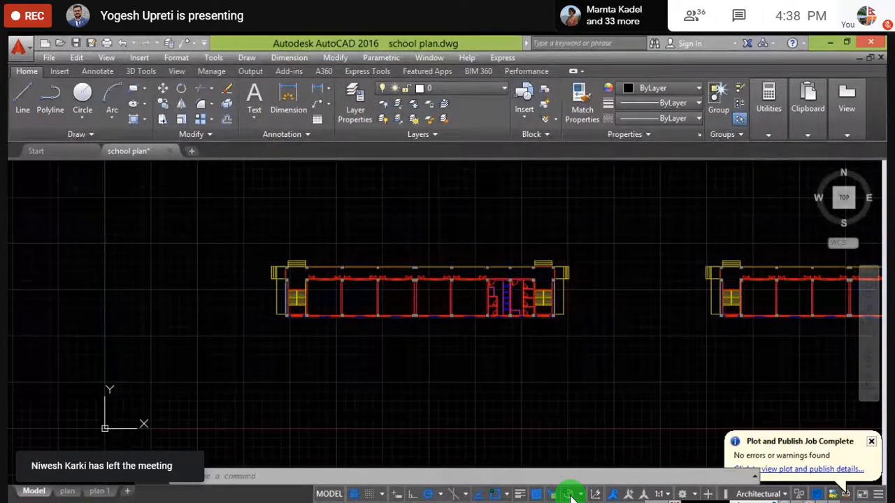
{"action": "mouse_move", "coordinate": [738, 481]}
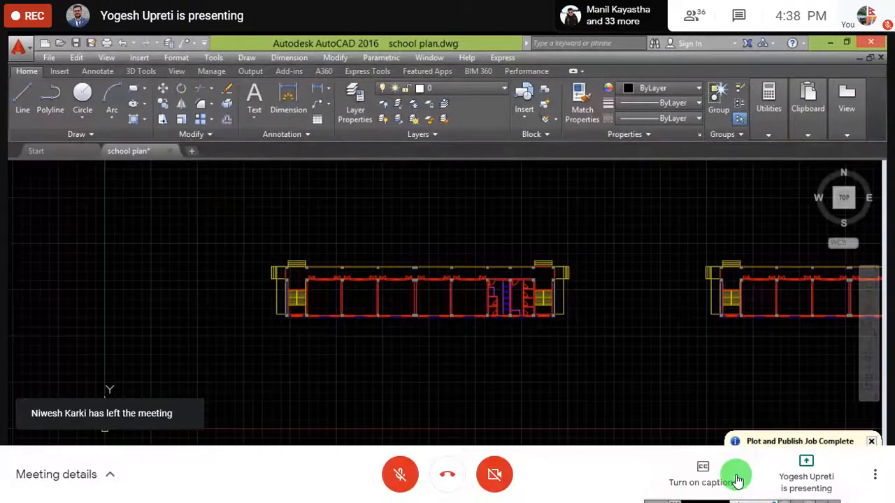